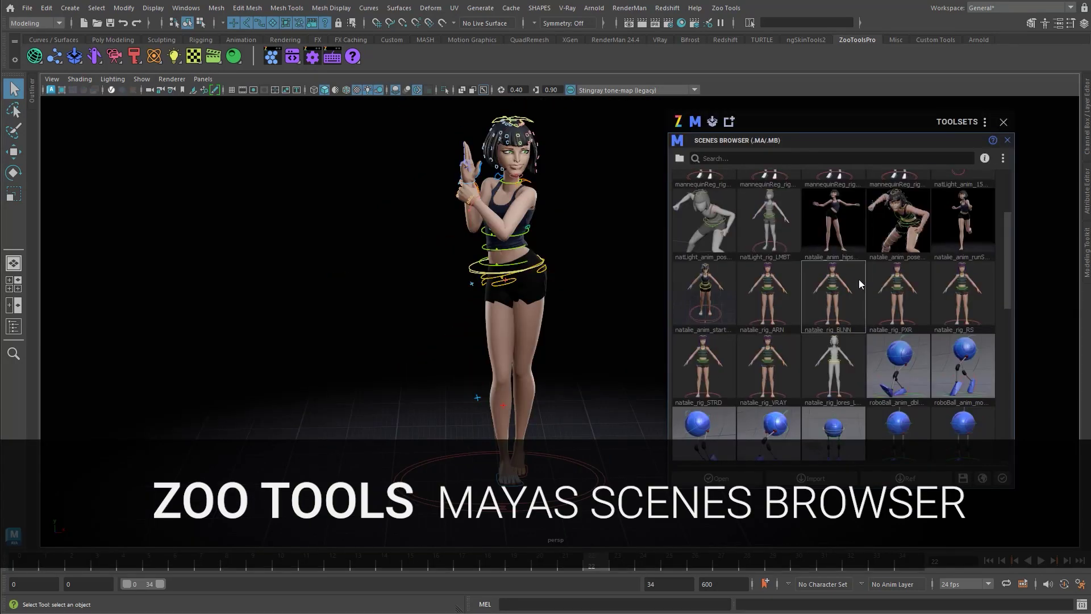
Browse the zoo_rigs_depreciated and rigs_free folders in the Scenes Browser.
scroll(858, 279, up, 1)
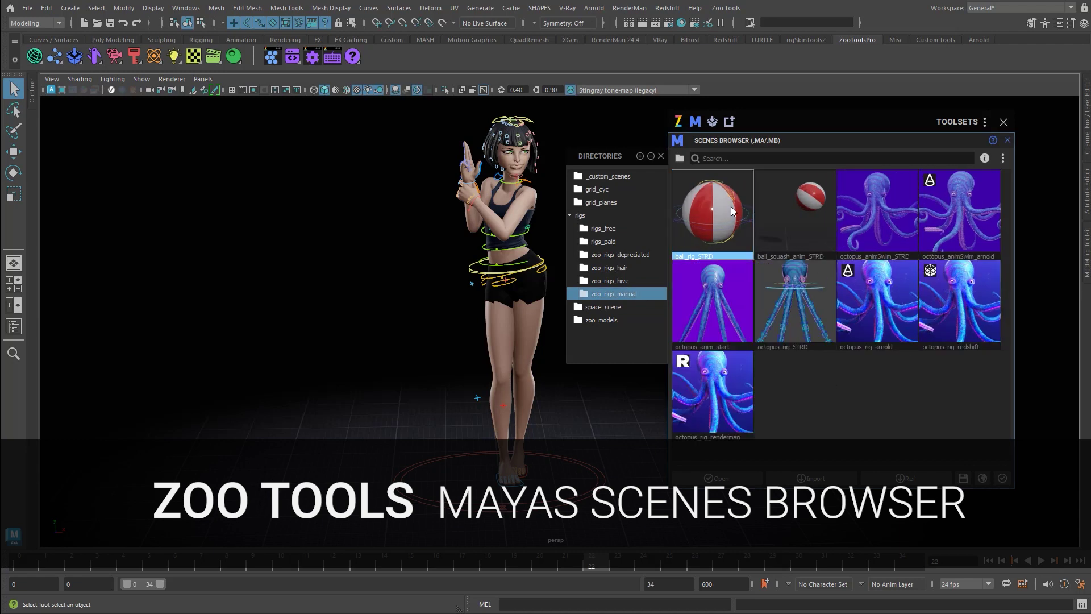
click(599, 256)
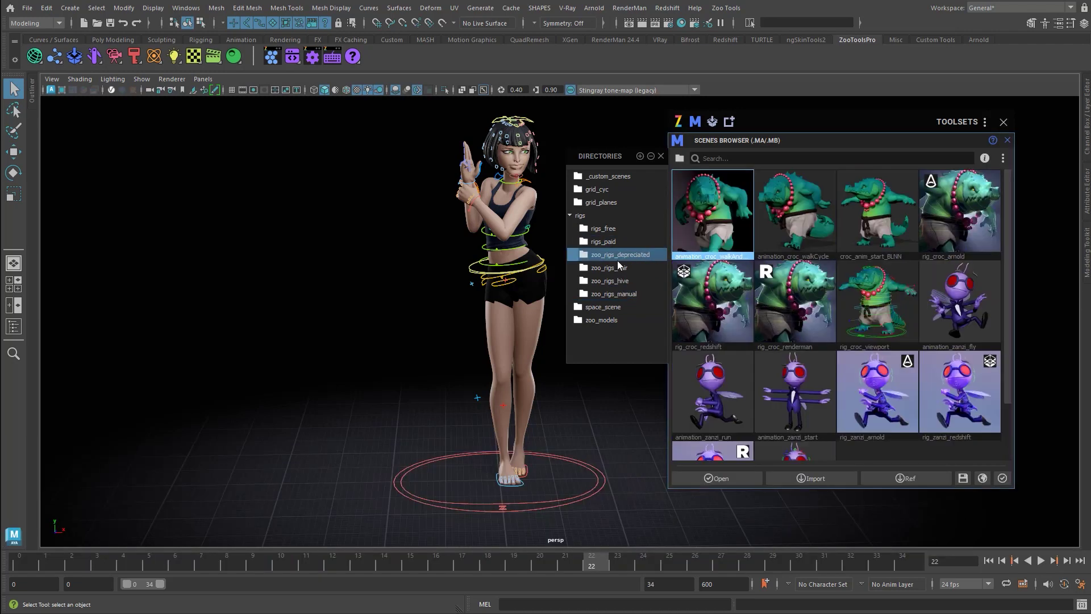
click(603, 229)
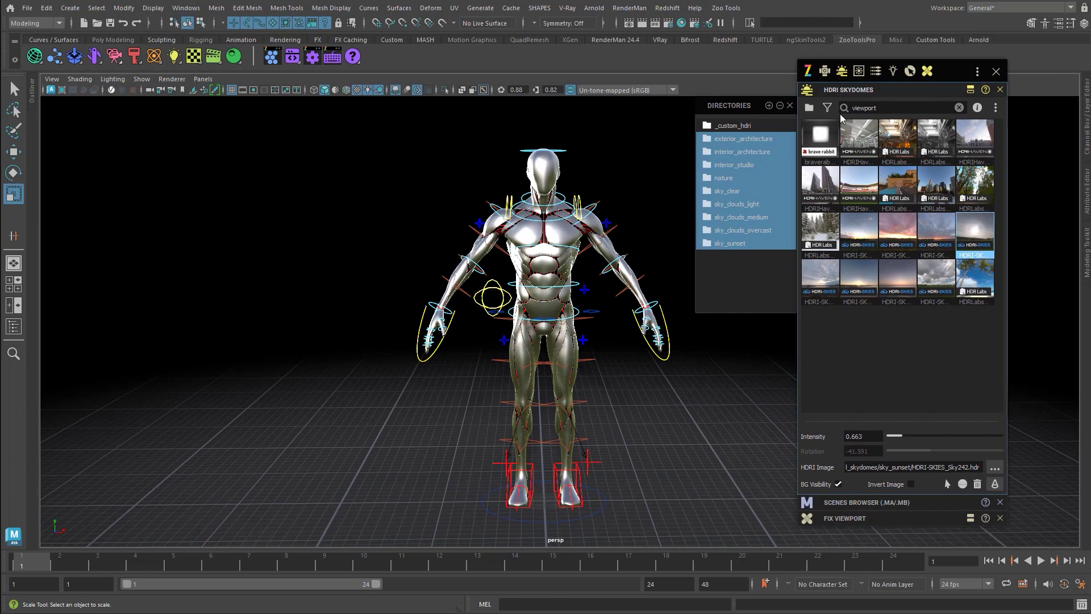
Try several viewport HDRI skydomes on the cyborg rig, finishing with the blue-sky HDR Labs image.
click(820, 136)
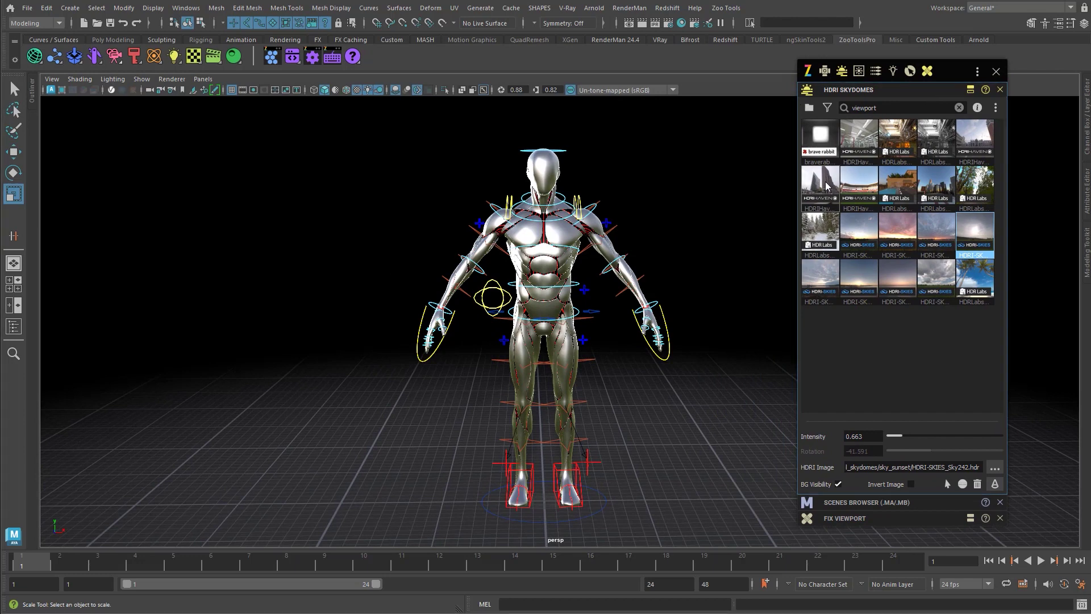
click(819, 186)
click(821, 236)
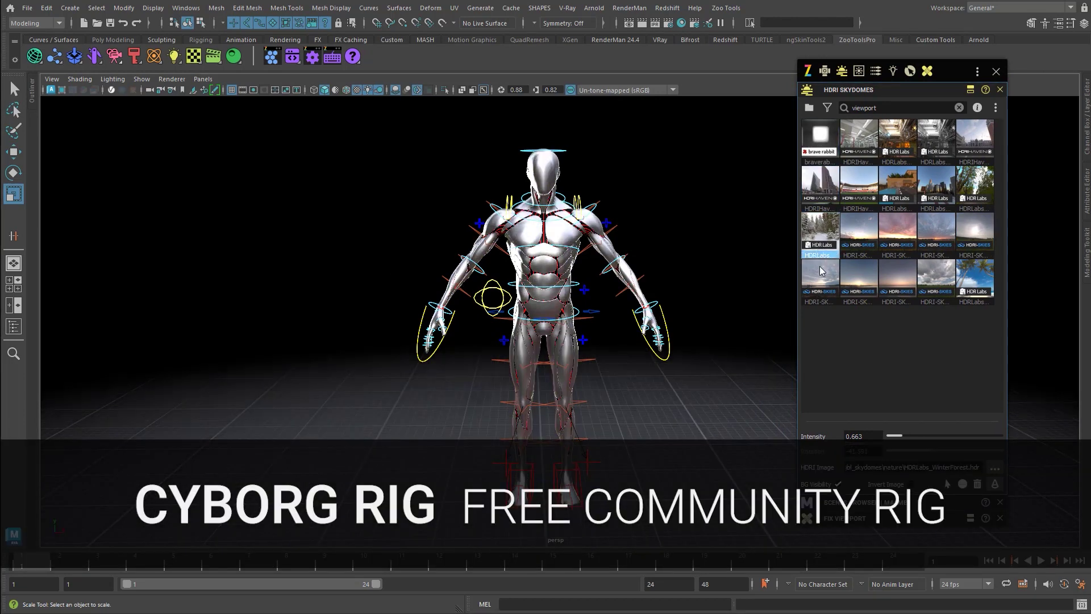
click(823, 272)
click(902, 286)
click(936, 278)
click(975, 279)
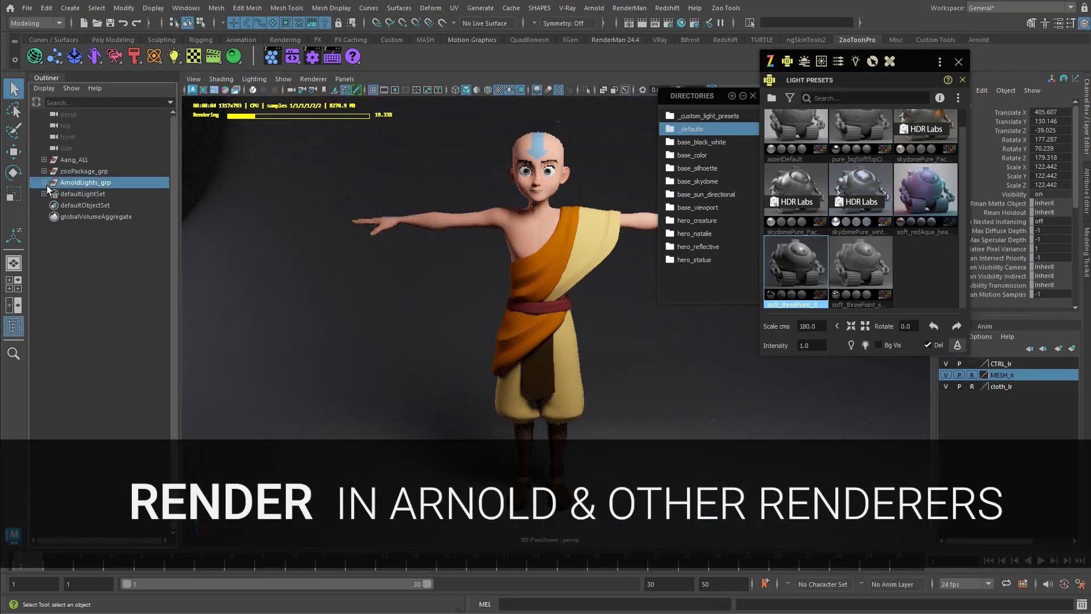
Try different light presets on the Aang character from the _defaults and hero_creature folders.
click(870, 144)
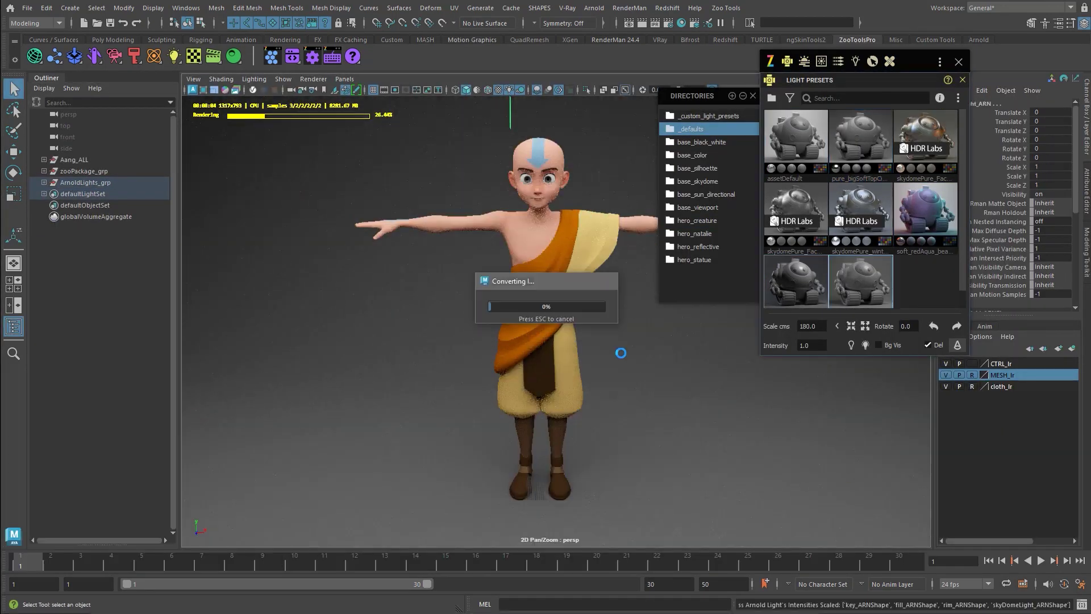
click(694, 259)
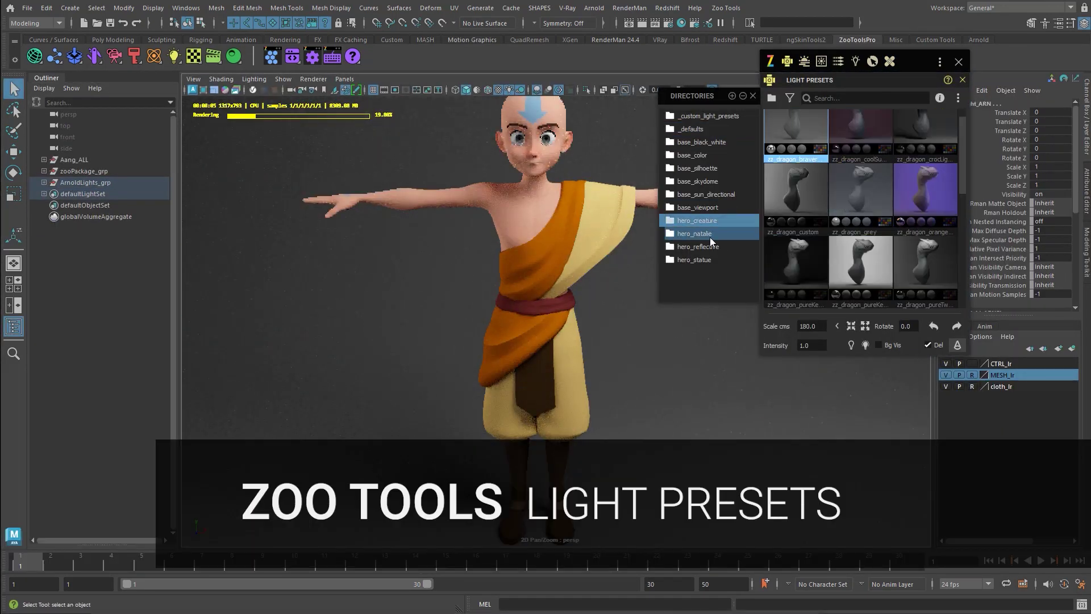
click(796, 259)
click(860, 258)
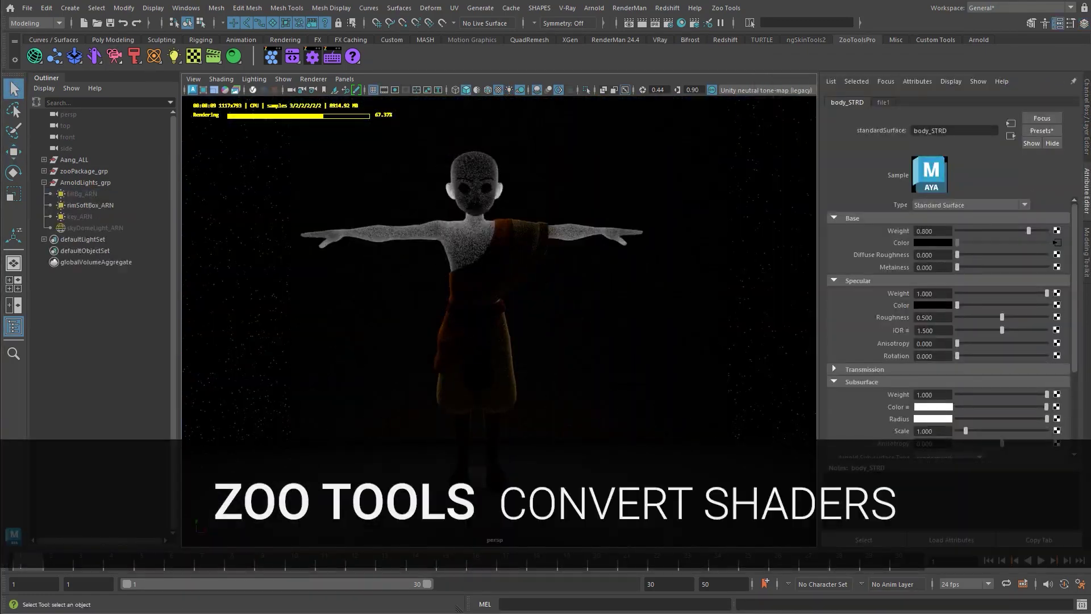
Set the subsurface amount of Aang's standard surface material to 0.3.
double_click(916, 430)
text(0.3)
key(Return)
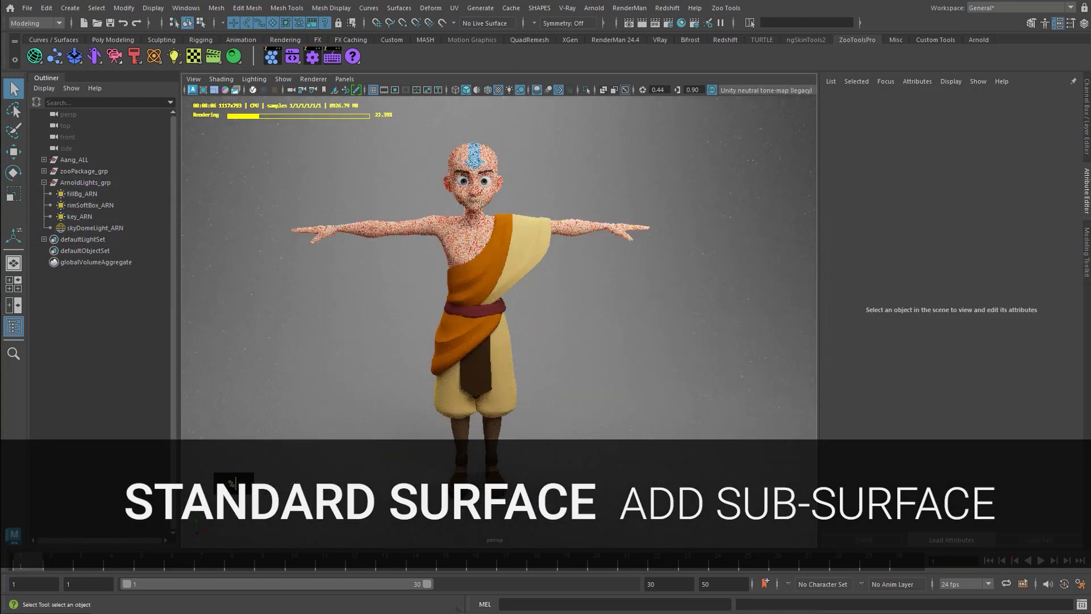
In the Arnold render settings, set Camera (AA) to 3 and enable adaptive sampling with Max. Camera (AA) at 10.
click(668, 23)
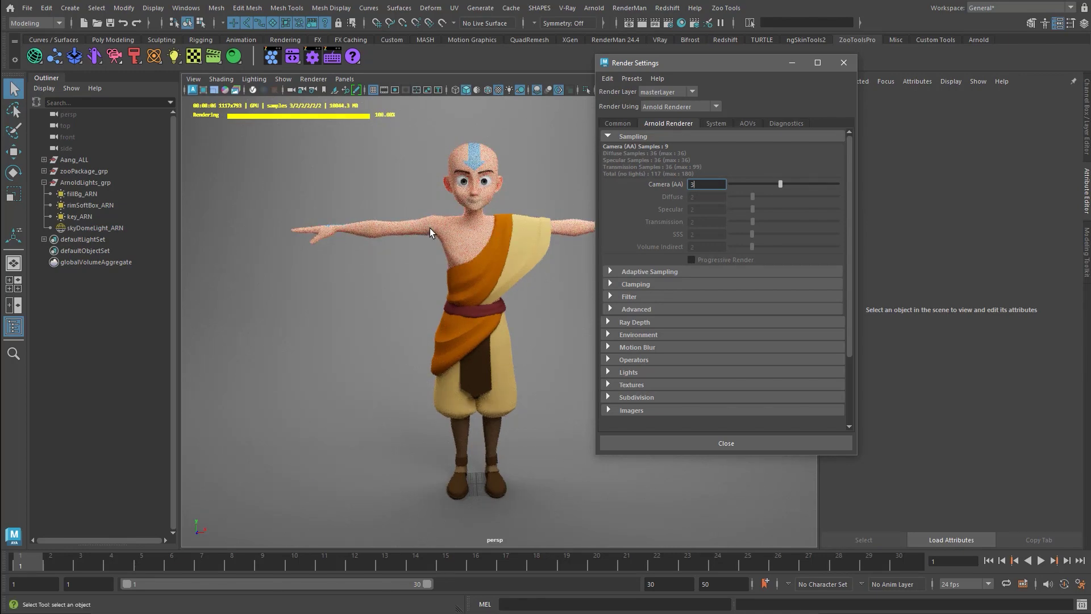
click(649, 271)
double_click(708, 295)
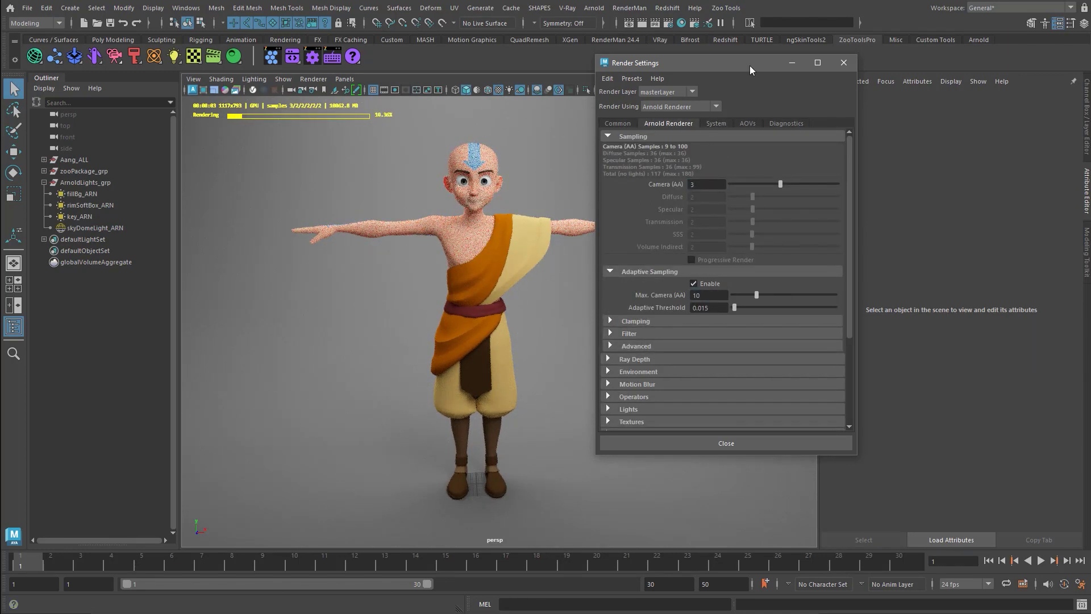
alt+right_drag(590, 316, 625, 304)
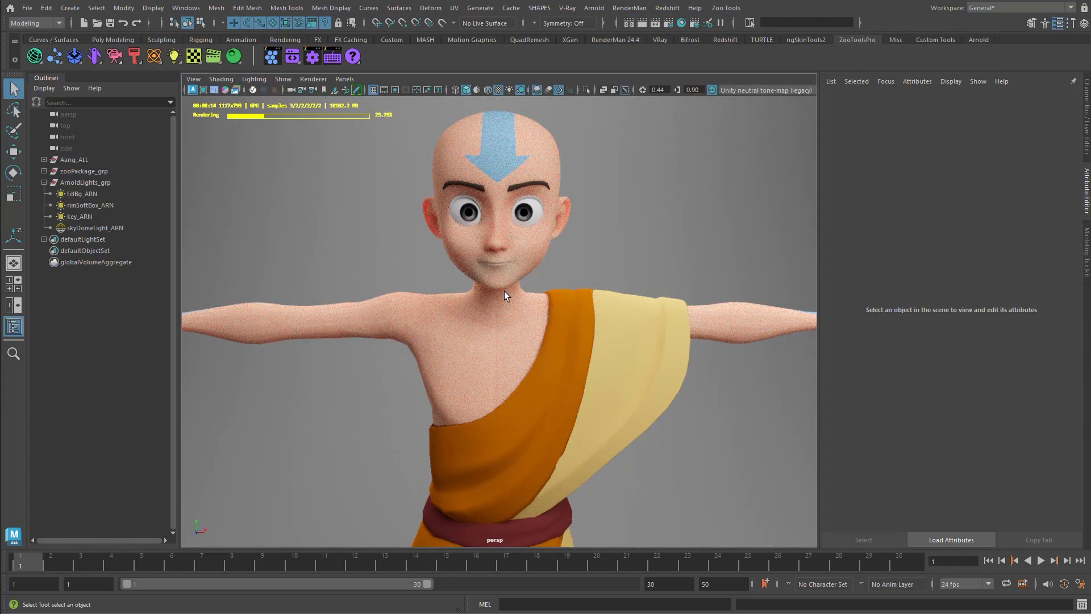
click(528, 151)
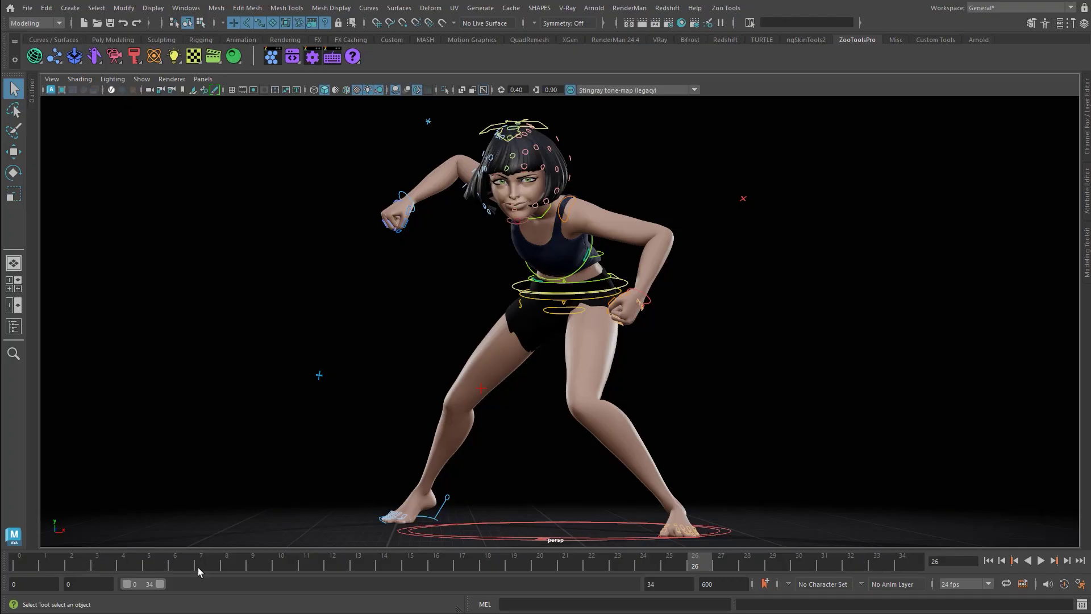
Scrub through the Natalie animation to frame 22 and inspect the poses.
drag(684, 560, 333, 563)
alt+middle_drag(746, 350, 581, 307)
alt+drag(582, 308, 645, 344)
mouse_move(341, 574)
mouse_down()
mouse_move(692, 523)
mouse_move(755, 518)
mouse_move(677, 534)
mouse_move(765, 528)
mouse_move(559, 525)
mouse_up()
Open the Scenes Browser, look through the free rigs and select the aang_rig_STRD scene.
click(76, 57)
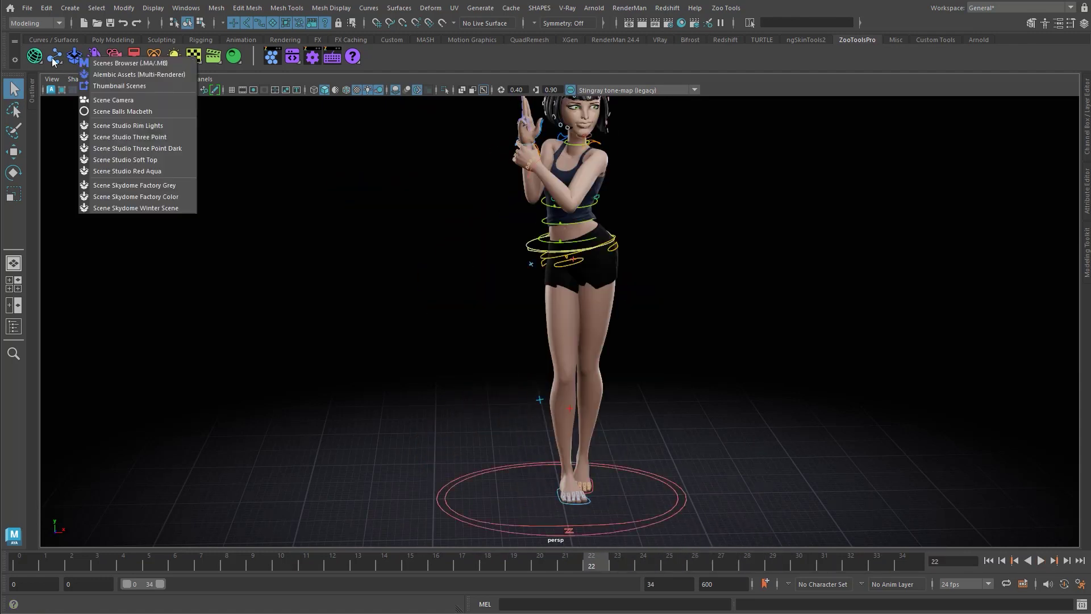
click(113, 63)
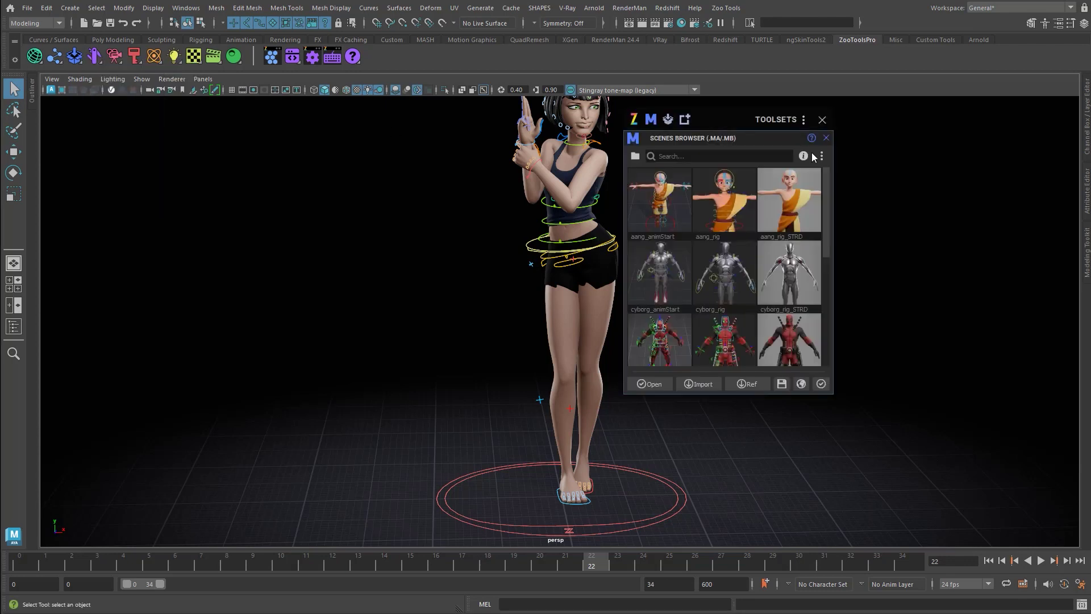
drag(876, 130, 883, 124)
scroll(802, 303, down, 2)
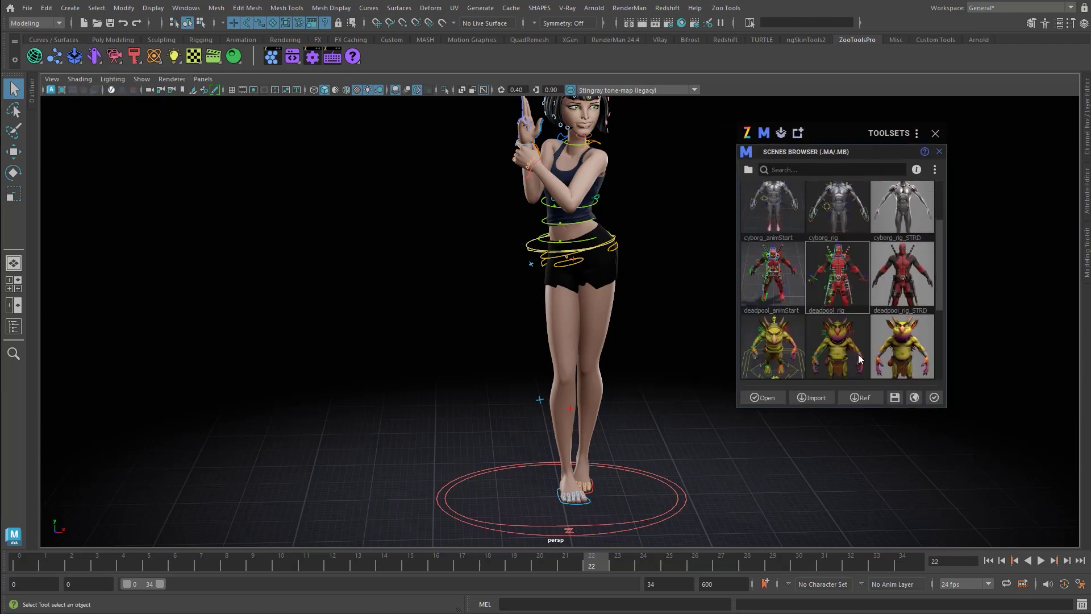
scroll(853, 255, up, 2)
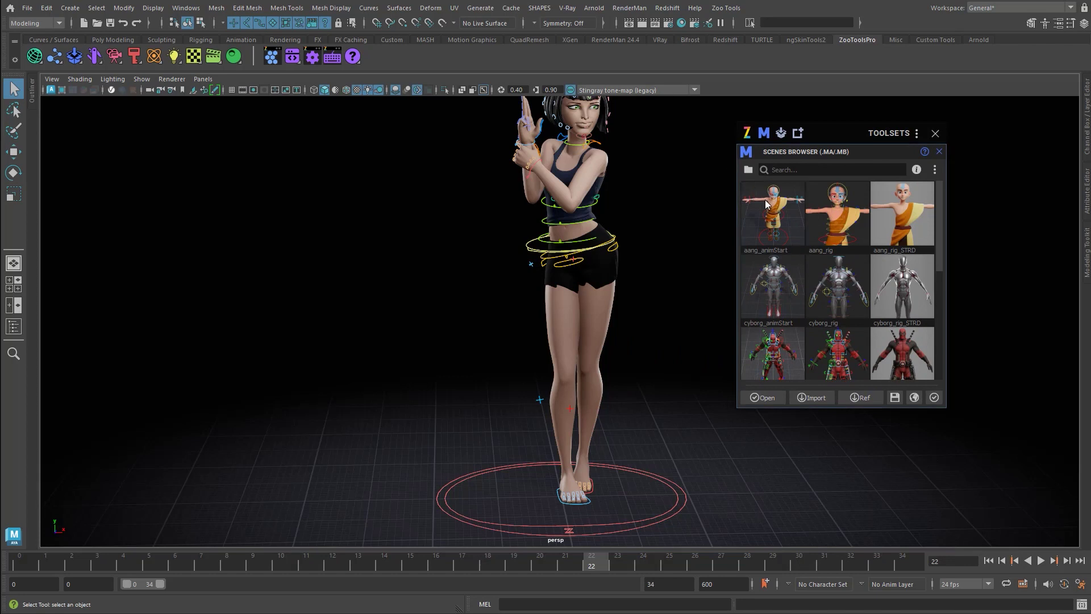
click(790, 284)
click(751, 217)
click(889, 221)
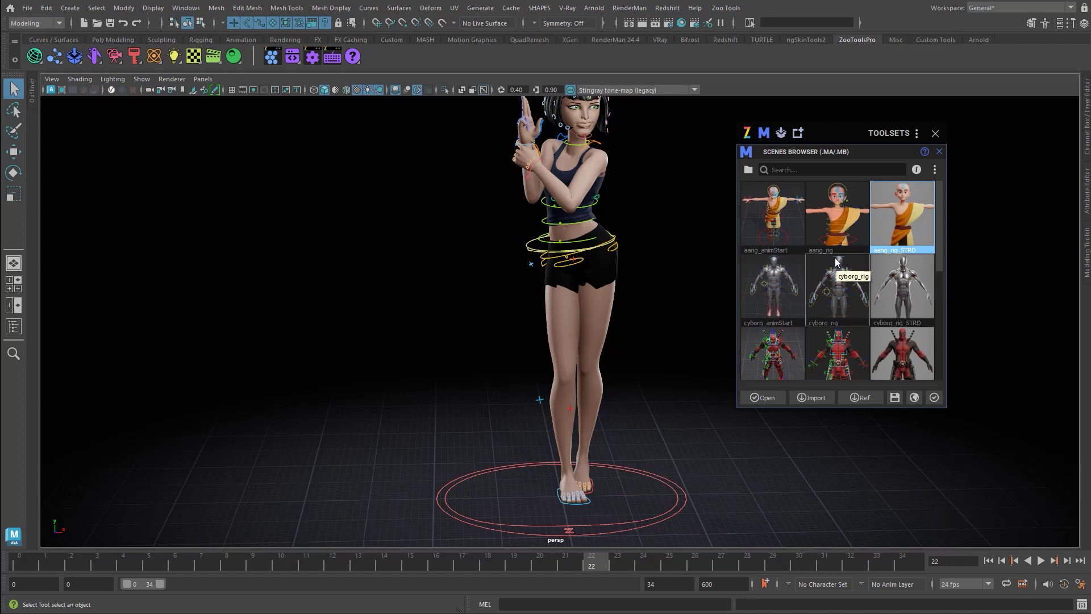
Close the Scenes Browser and bring the full Natalie character into view.
click(935, 133)
alt+right_drag(601, 182, 597, 169)
alt+middle_drag(623, 169, 603, 180)
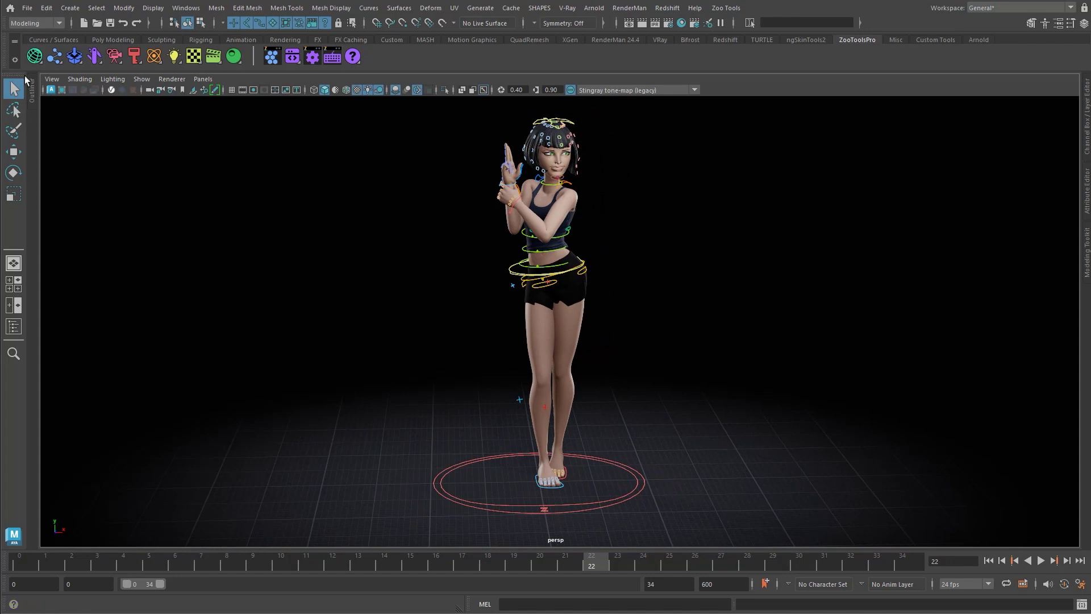
Reopen the Scenes Browser and show the scenes in the zoo_rigs_hive folder.
click(73, 56)
click(90, 64)
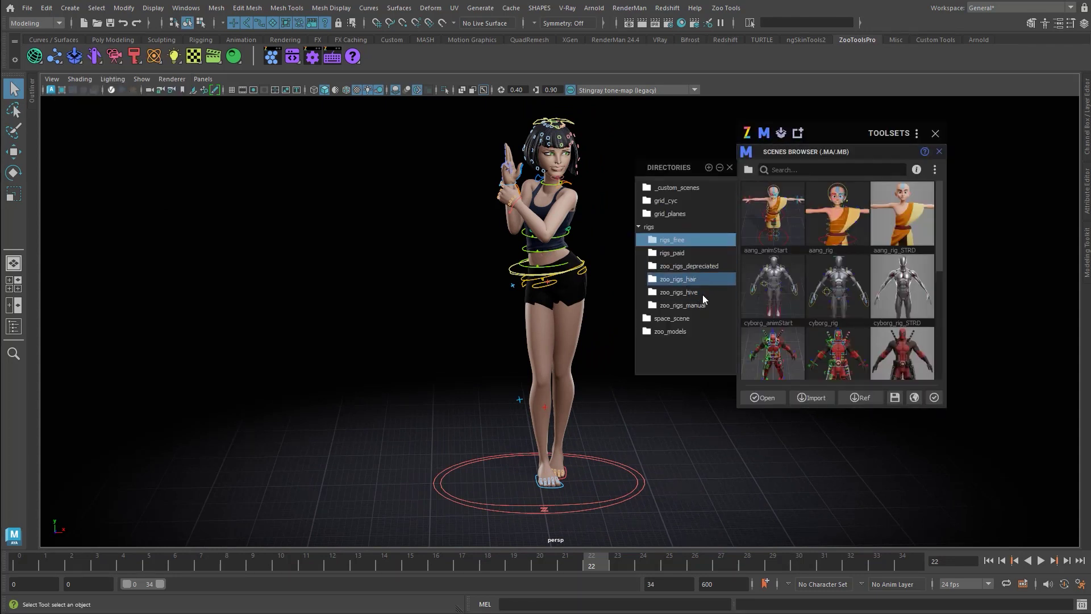
click(659, 293)
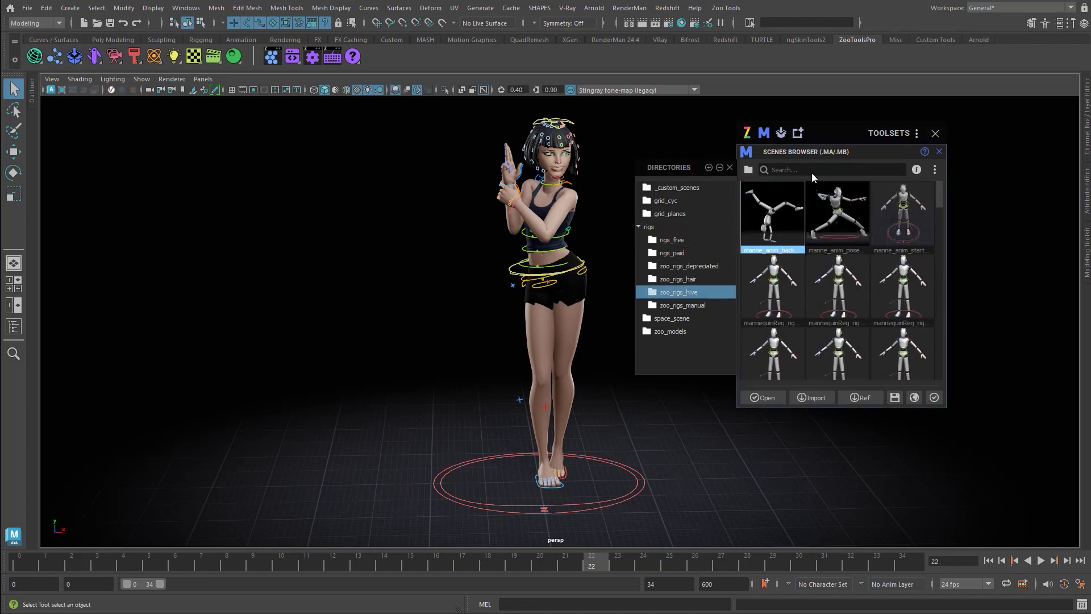
Hide the directory list, enlarge the Scenes Browser and select the Natalie animated pose scene among the hive rigs.
click(730, 167)
drag(860, 401, 1015, 487)
scroll(853, 338, down, 9)
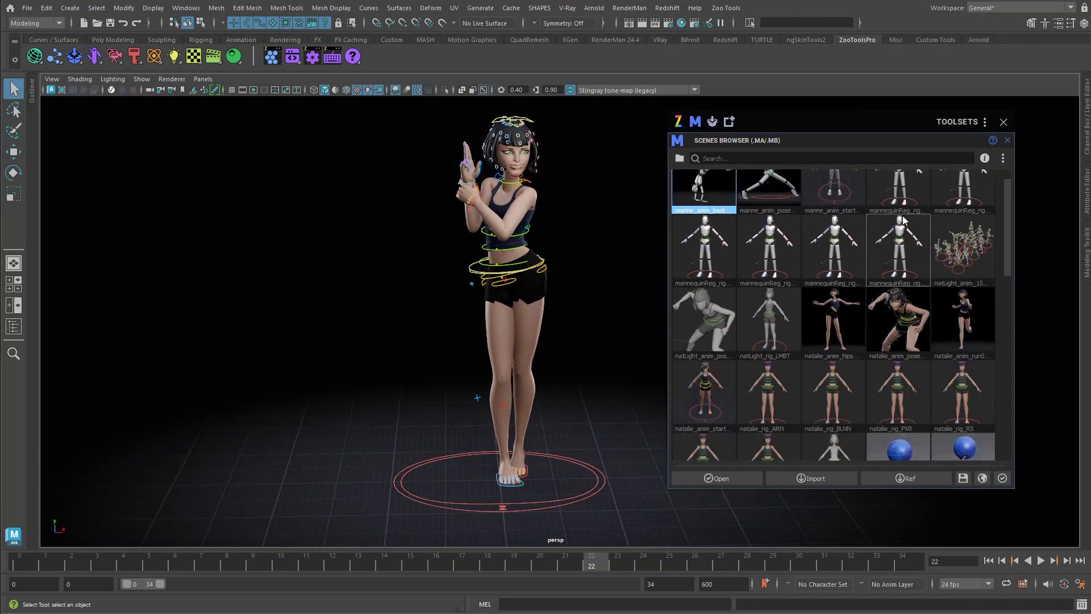
scroll(852, 333, down, 5)
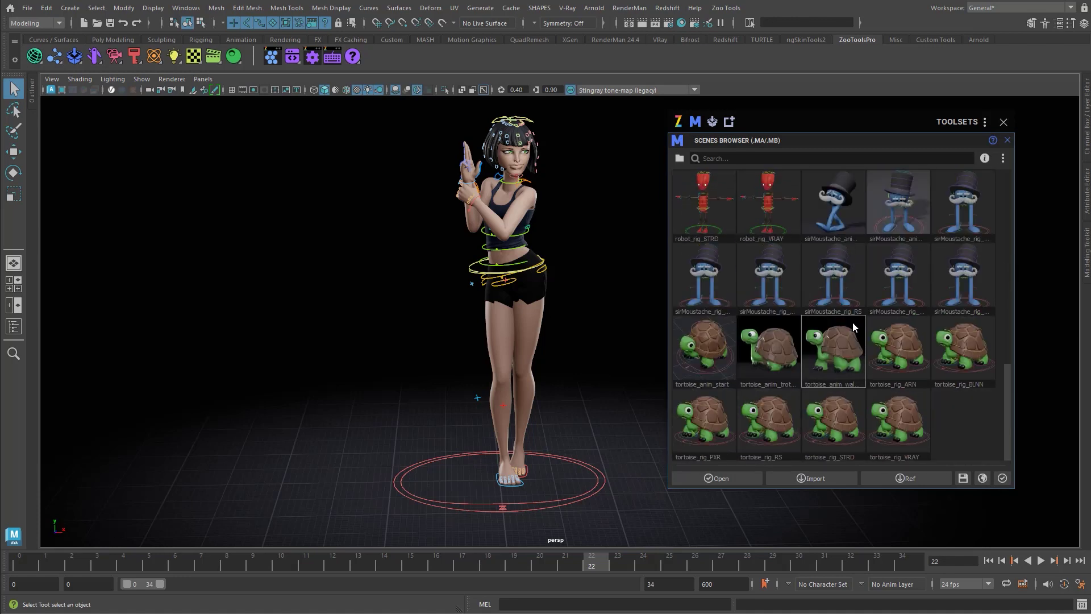
scroll(853, 322, up, 5)
scroll(806, 280, up, 1)
scroll(839, 269, up, 6)
click(902, 274)
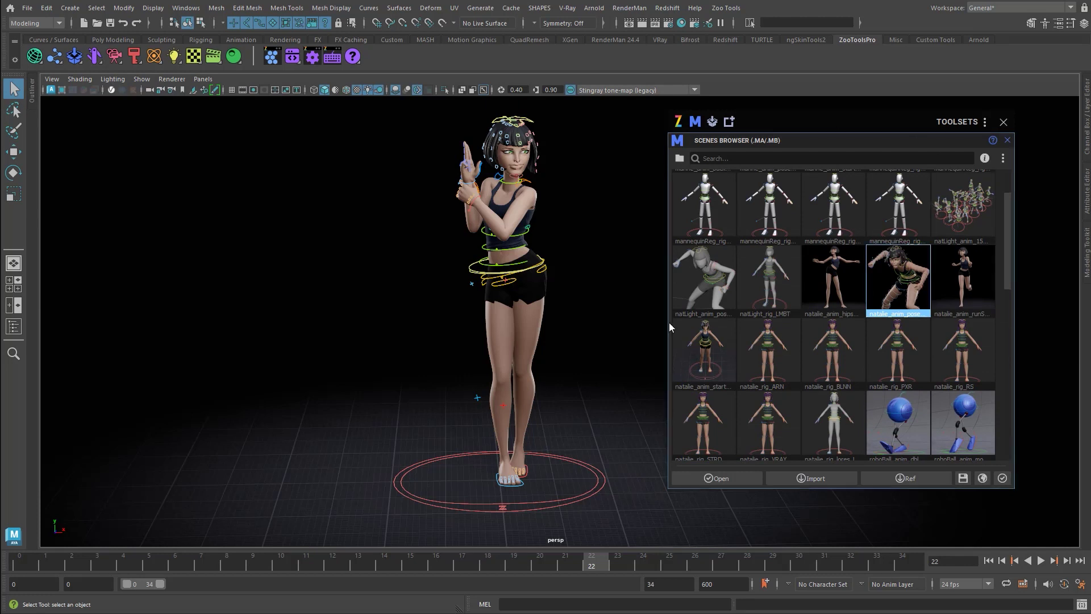
Show the directory list and look through the scenes in the zoo_rigs_manual and zoo_rigs_depreciated folders.
click(679, 159)
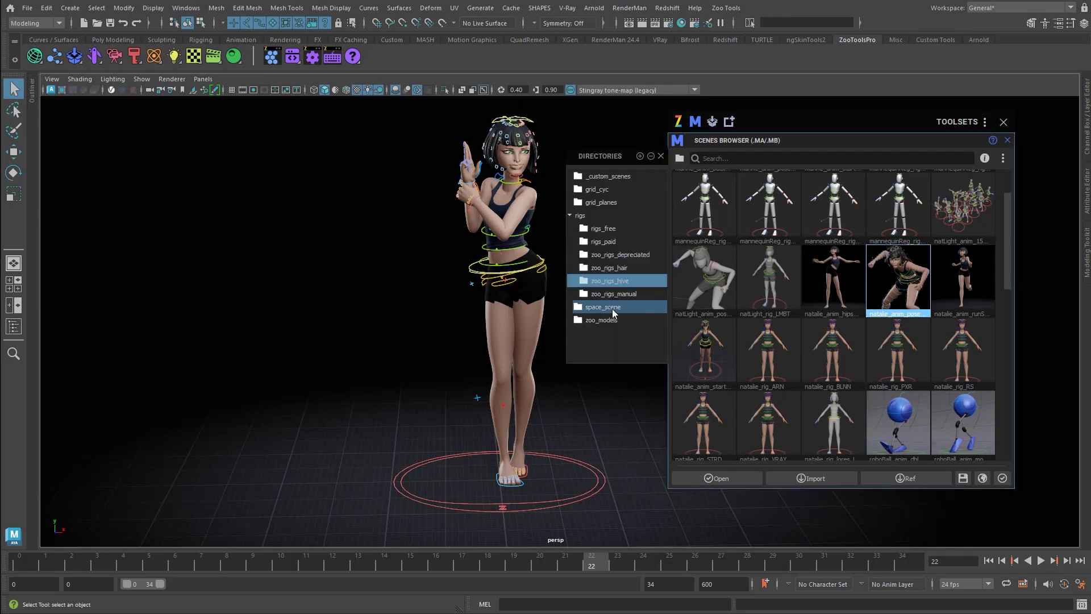
click(637, 294)
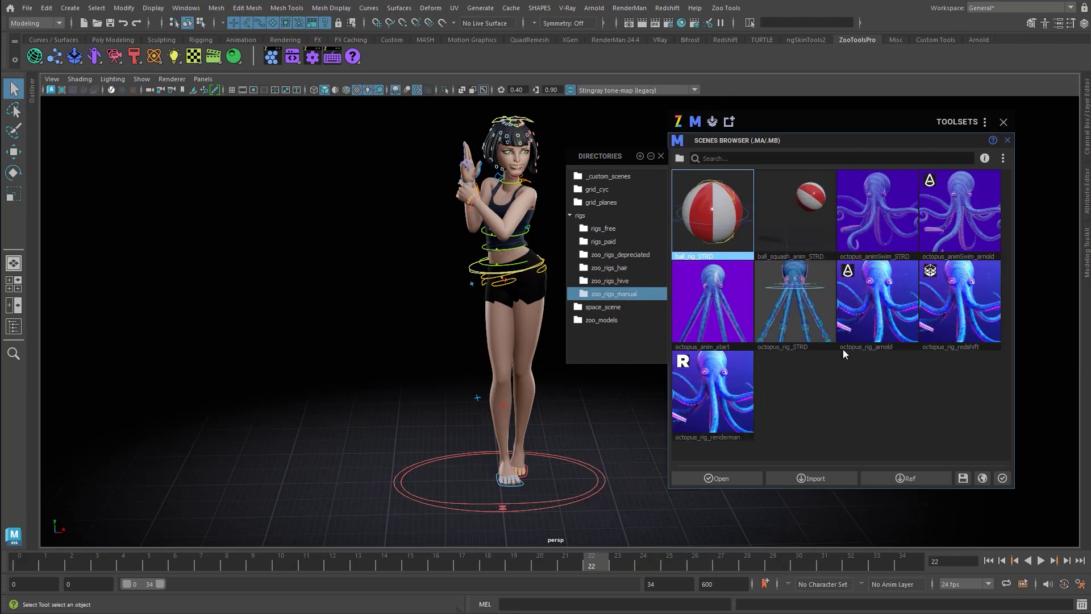
click(636, 255)
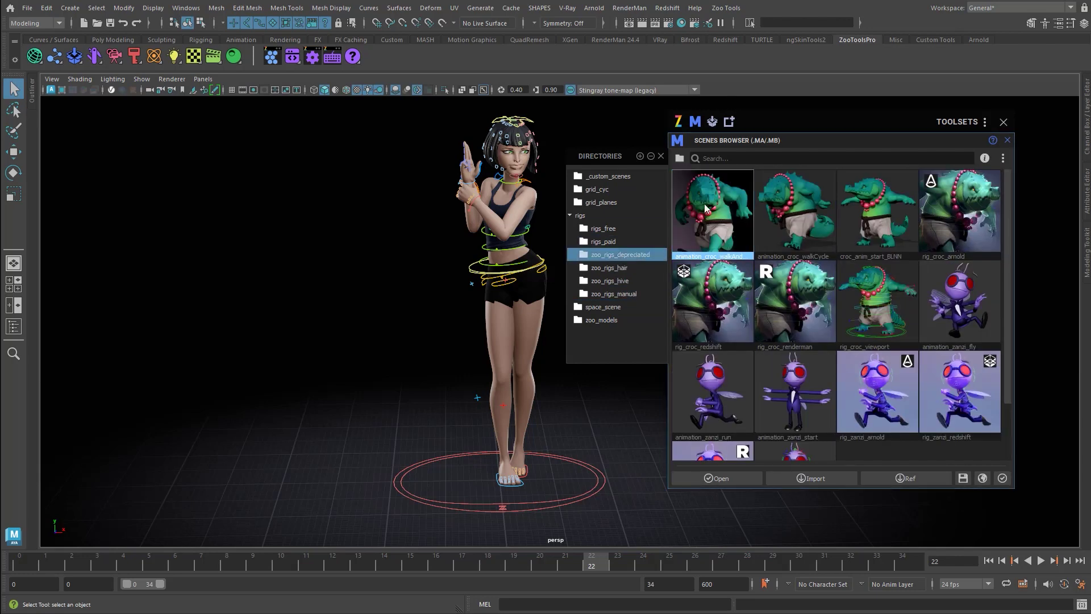
scroll(829, 343, down, 1)
scroll(829, 343, up, 1)
scroll(734, 336, down, 1)
scroll(745, 328, up, 1)
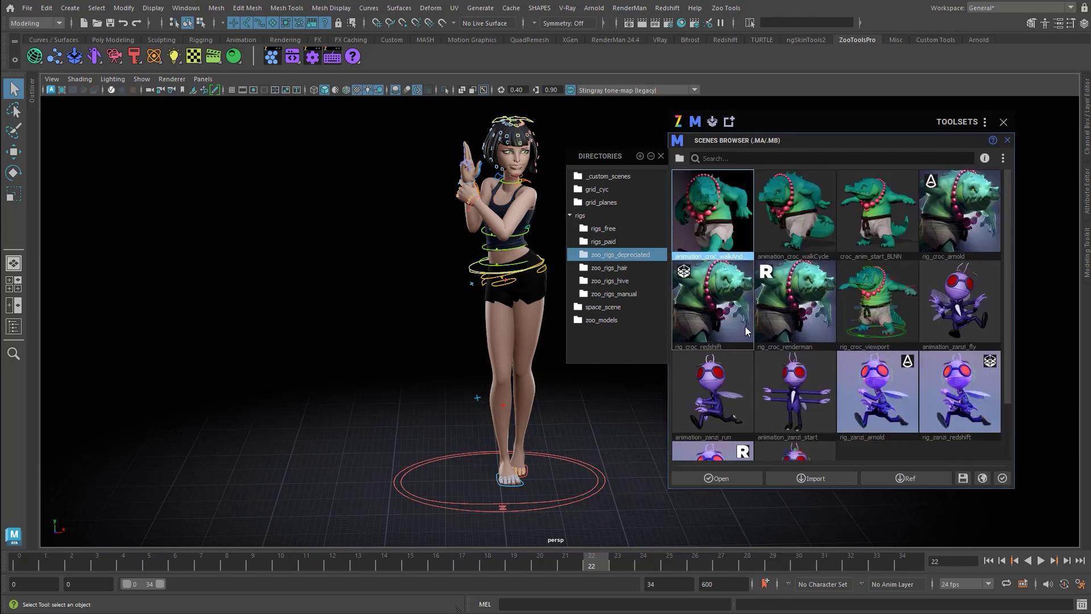
Open the rigs_free folder, go through the three Aang scenes and select aang_rig_STRD.
click(610, 229)
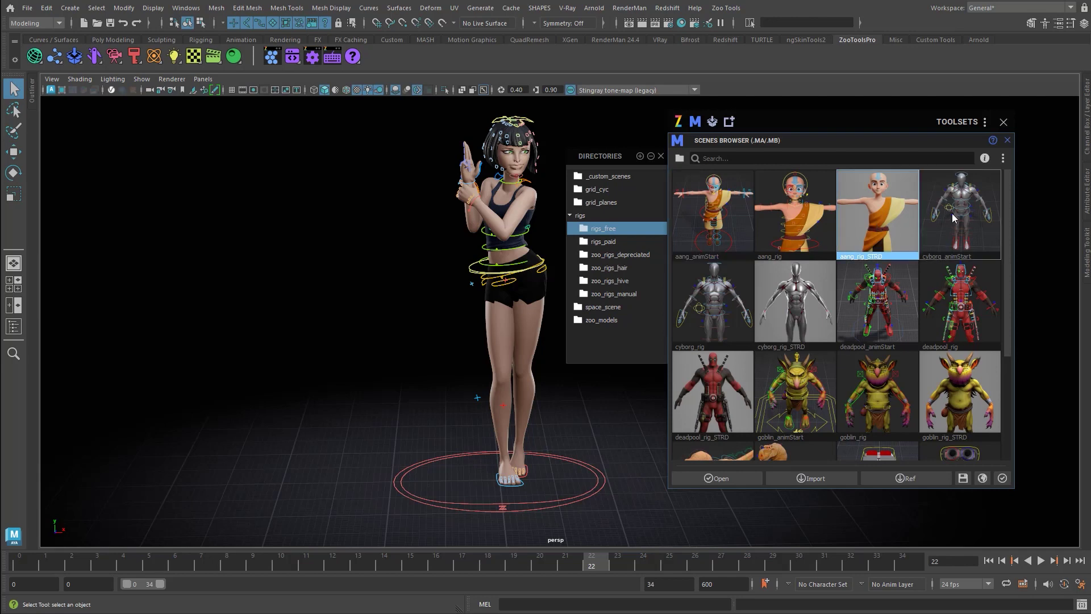
scroll(953, 212, down, 2)
scroll(944, 237, up, 2)
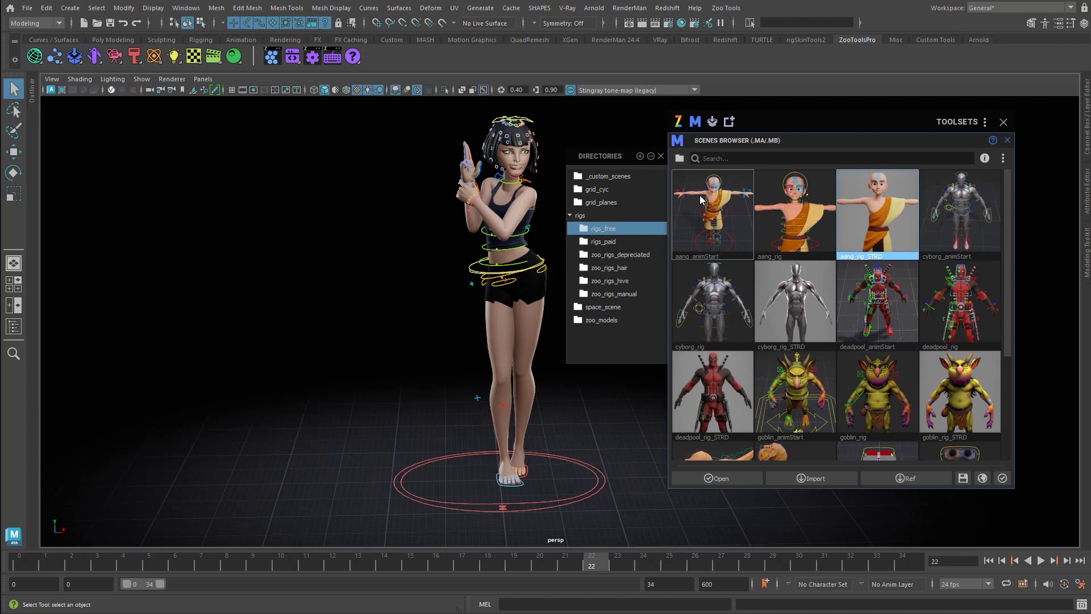
click(724, 222)
click(796, 224)
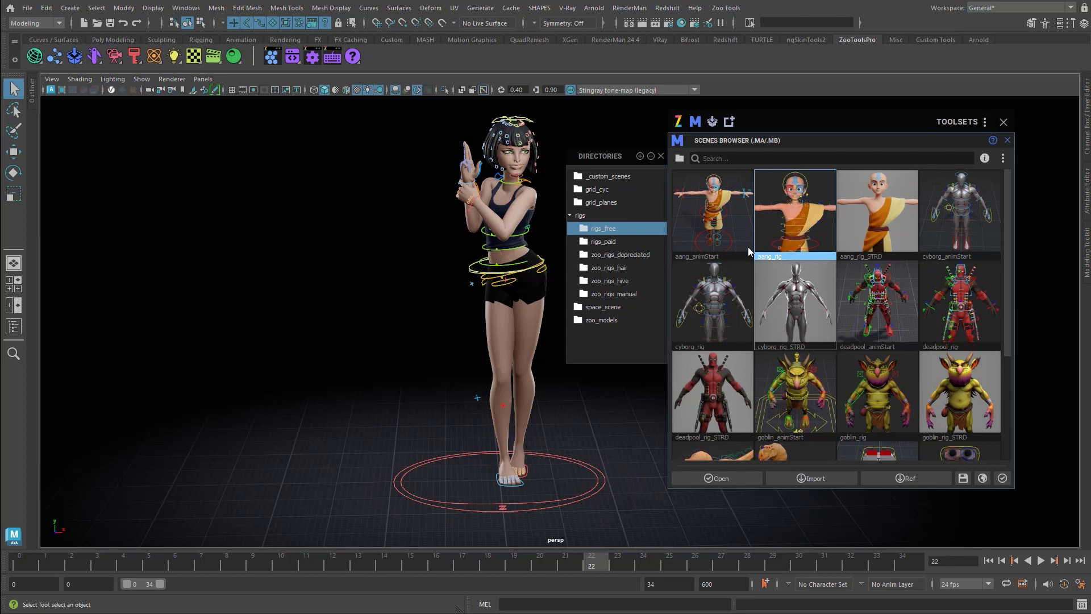
click(720, 237)
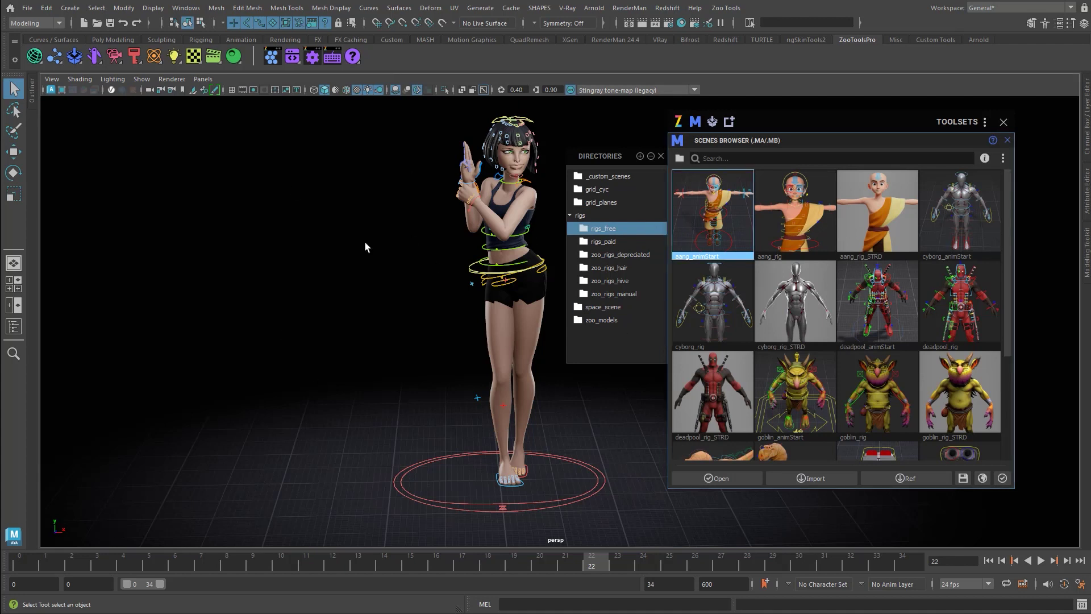
click(872, 235)
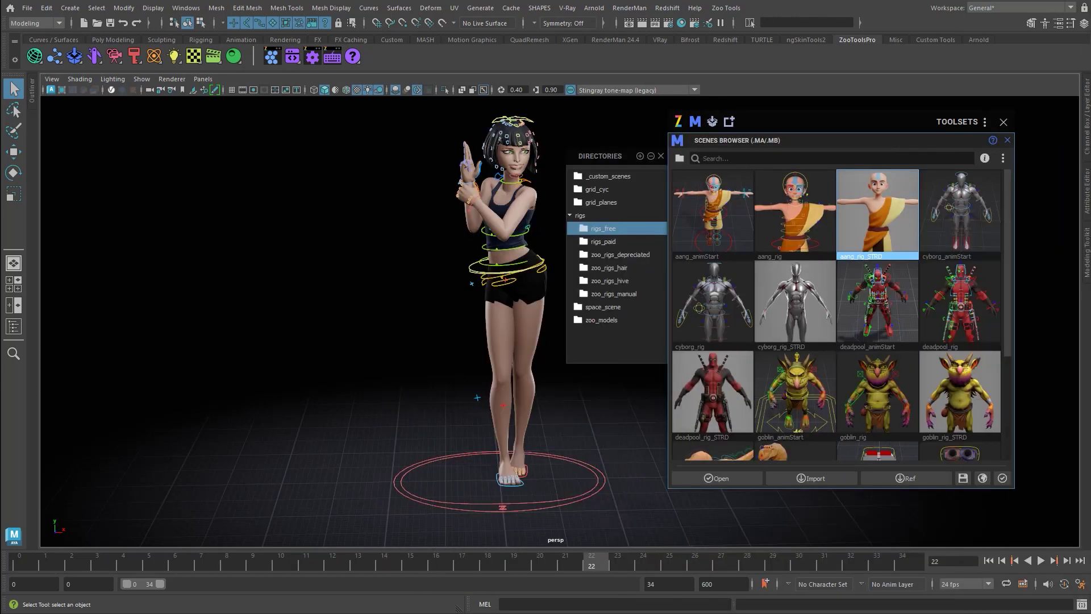
Switch to the web browser and compare the rendered, viewport and plain images of the Aang rig.
drag(1090, 194, 855, 63)
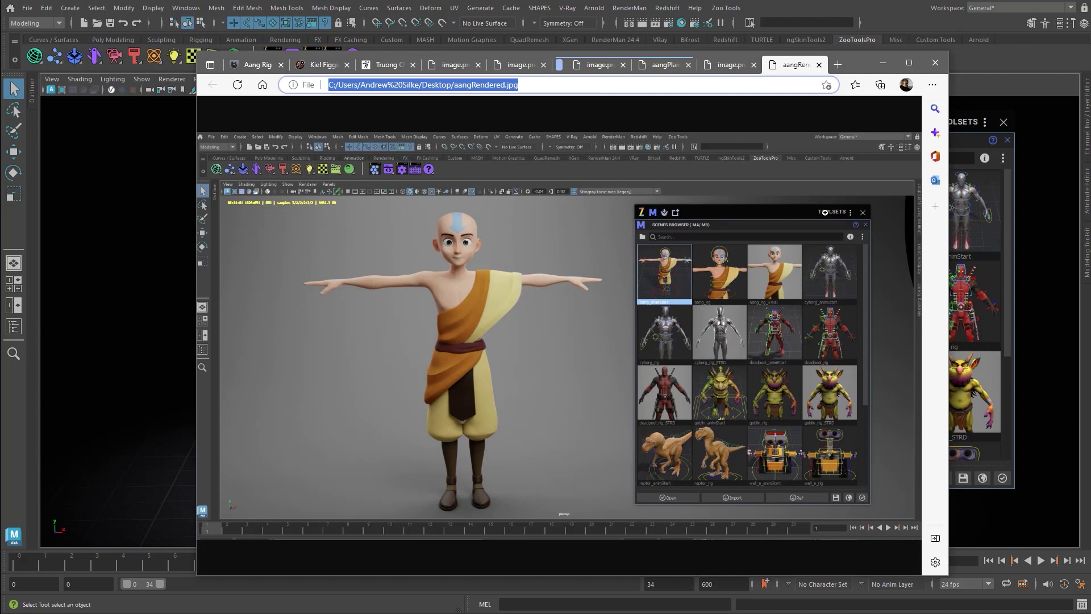
click(714, 70)
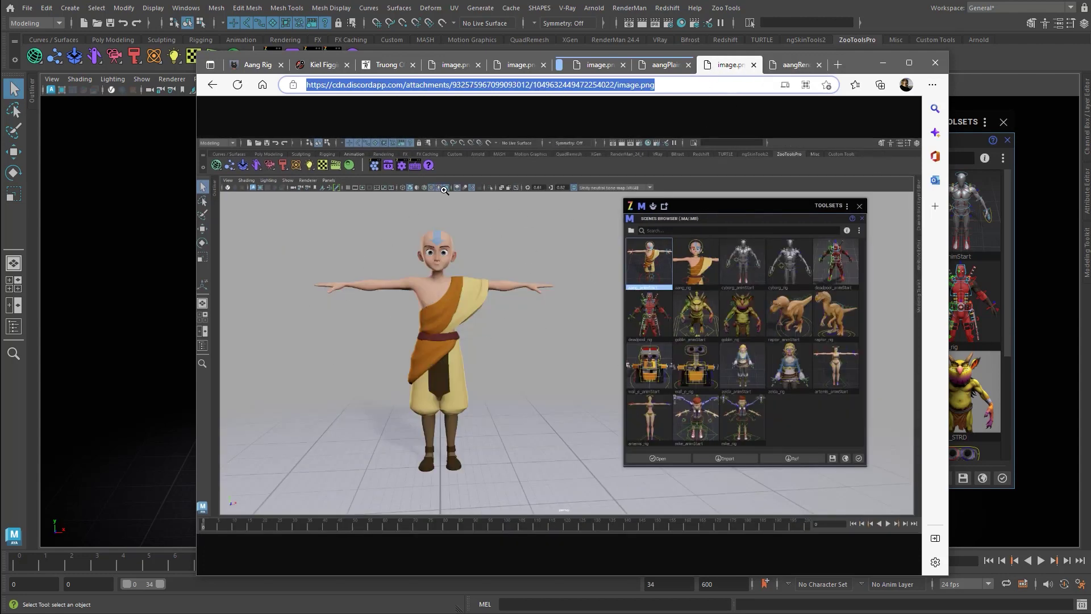
click(662, 68)
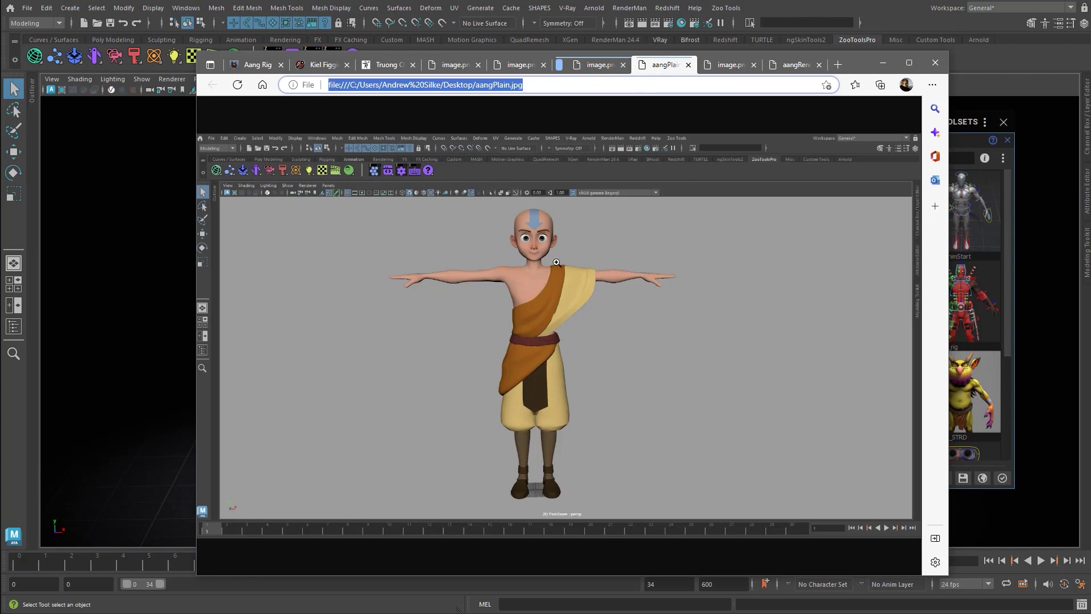
Compare the plain and lit viewport images of the Aang rig, and view the Deadpool rig image.
click(726, 69)
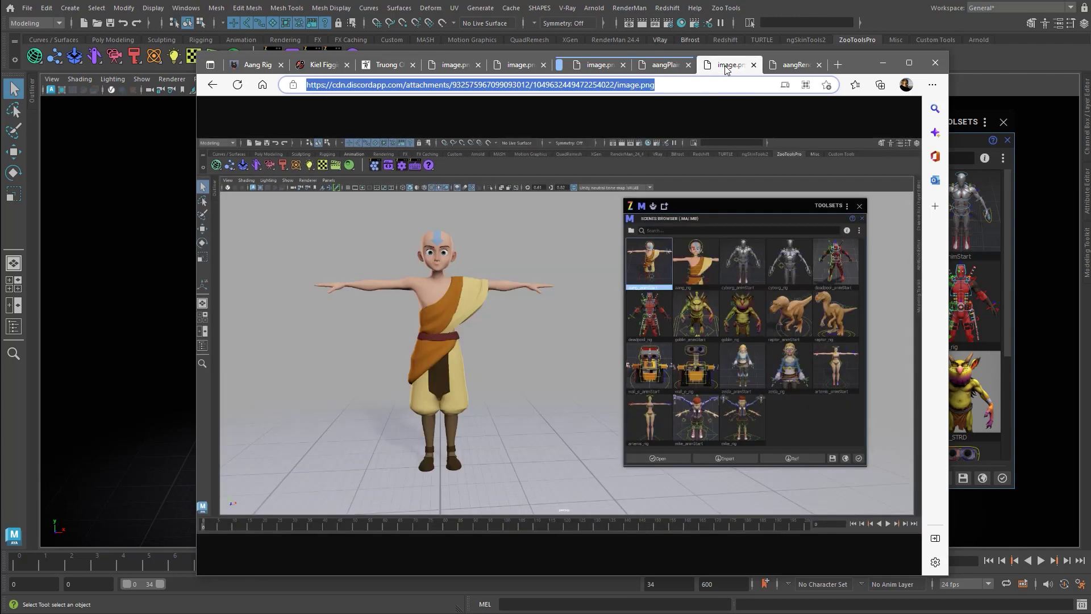
click(668, 67)
click(737, 67)
click(656, 64)
click(607, 68)
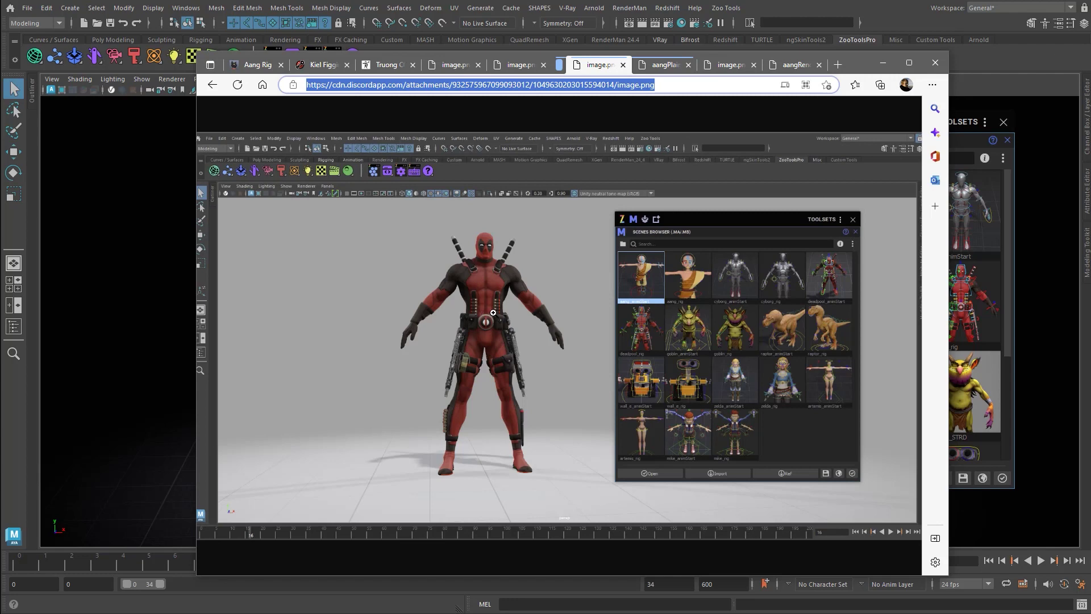
Open the 3D character animator's store page and browse its Animation Rigs section.
click(320, 64)
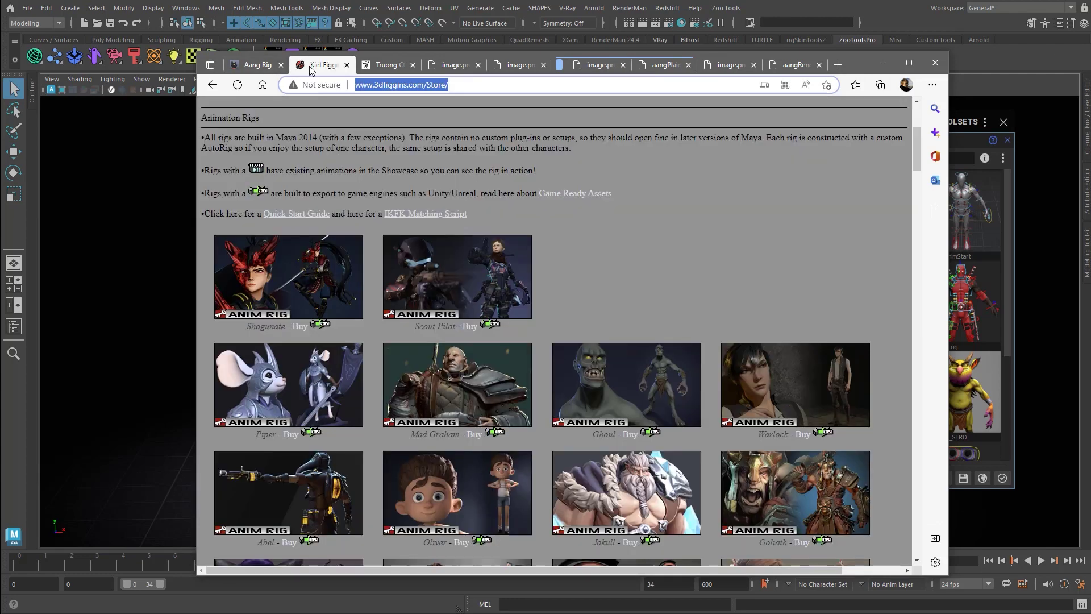
scroll(685, 248, down, 10)
scroll(512, 198, up, 15)
Open the Aang Rig product page and review its credits, preview image and web address.
click(256, 65)
scroll(469, 253, down, 8)
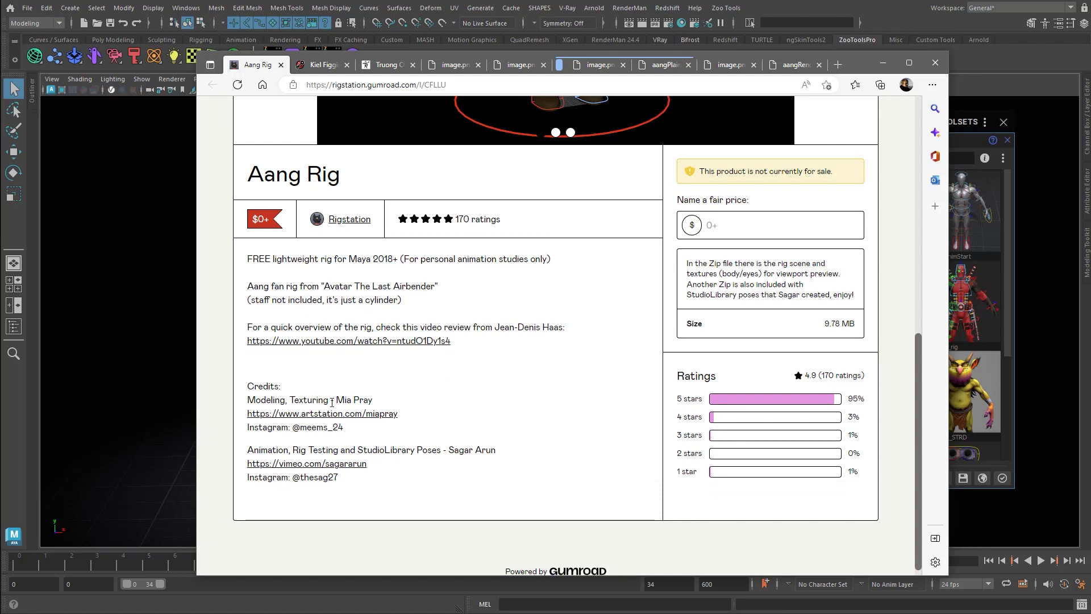
drag(334, 399, 394, 402)
drag(454, 449, 519, 449)
click(402, 480)
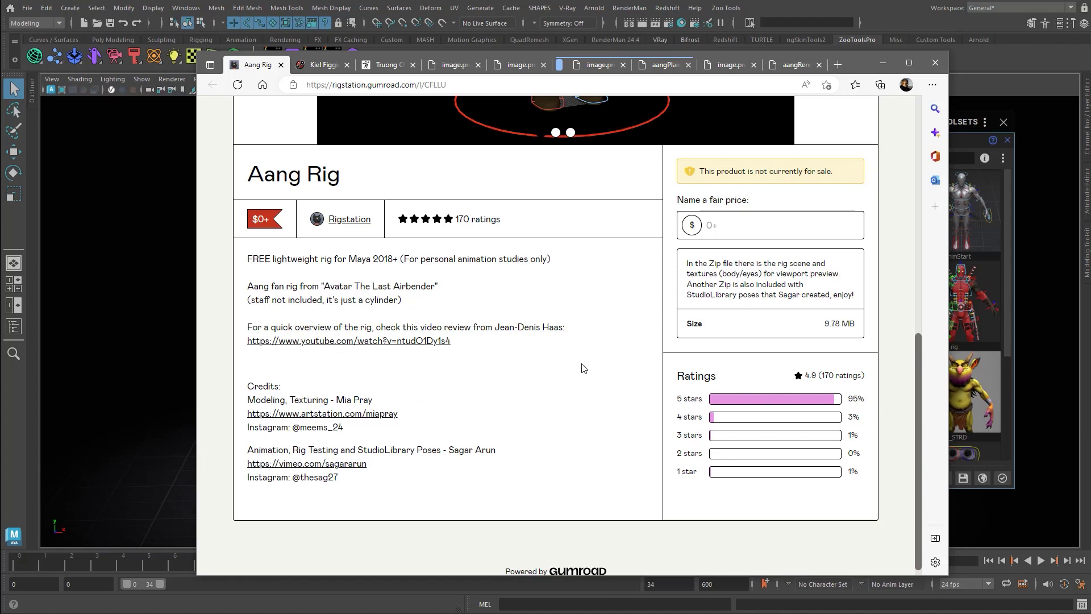
scroll(582, 367, up, 8)
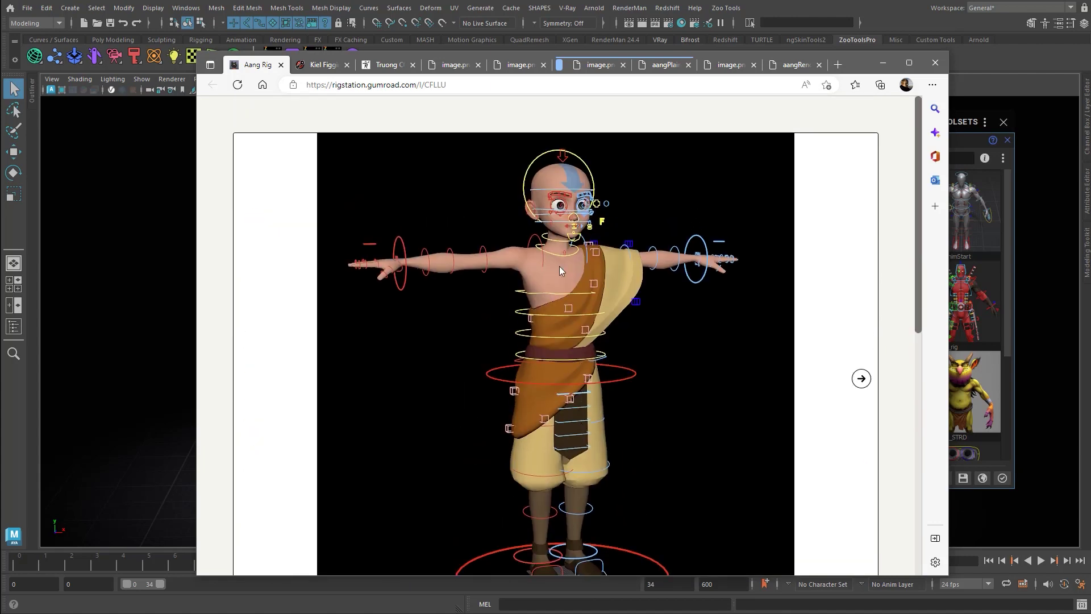
click(395, 84)
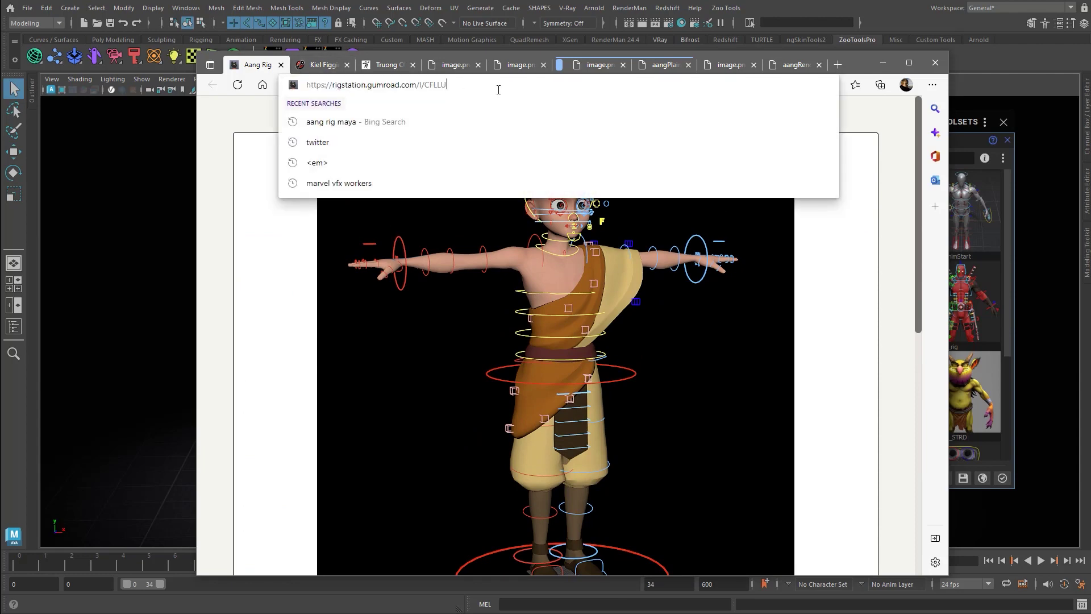
Revisit the animation rig store page and look through the rigs offered on the Truong CG Artist page.
click(323, 66)
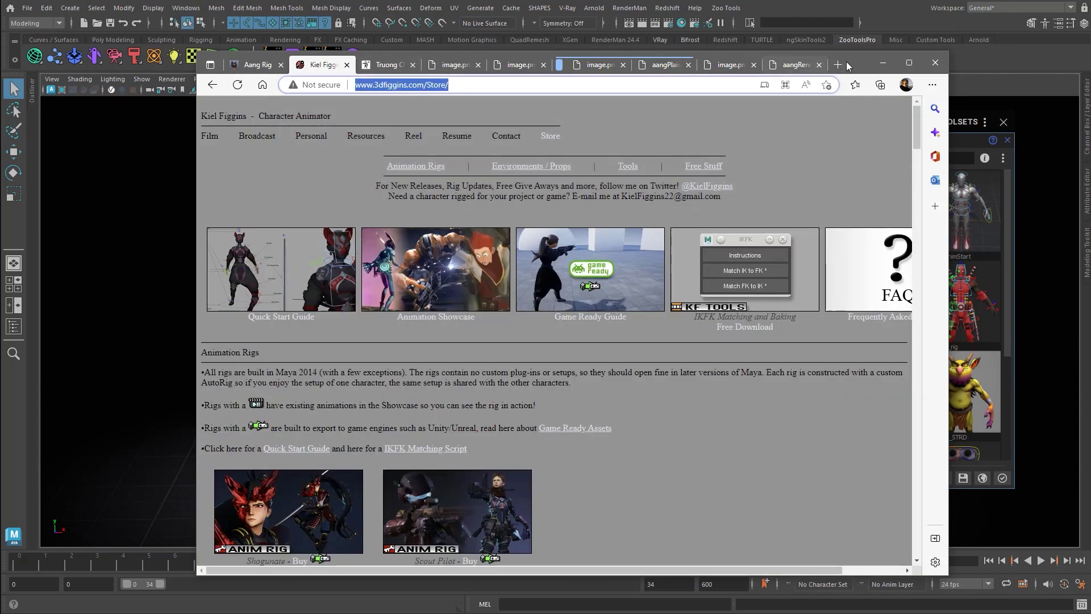
drag(727, 61, 730, 46)
click(400, 50)
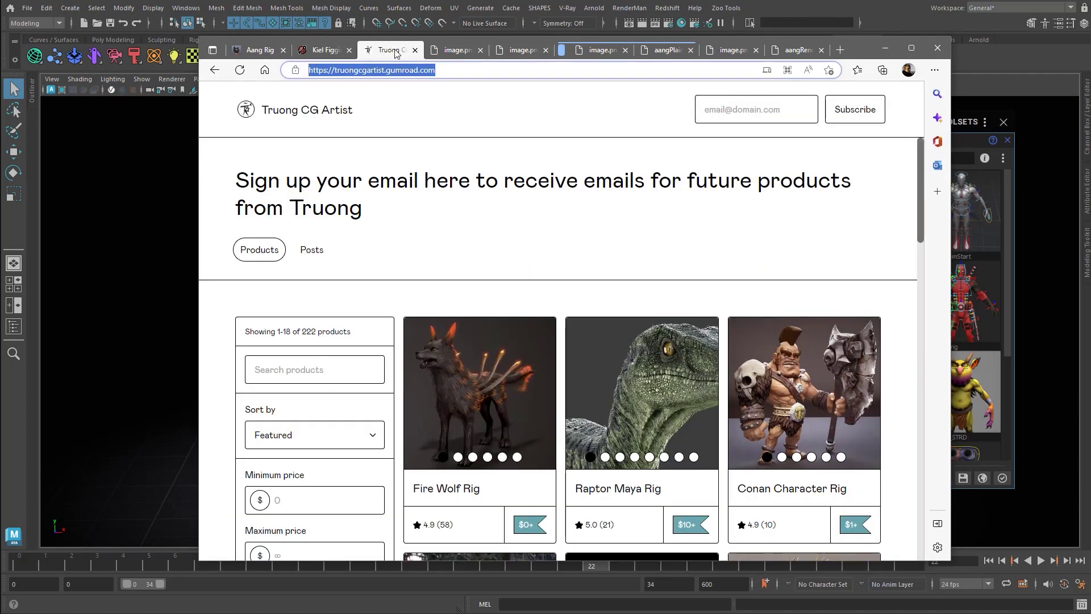
scroll(727, 288, down, 20)
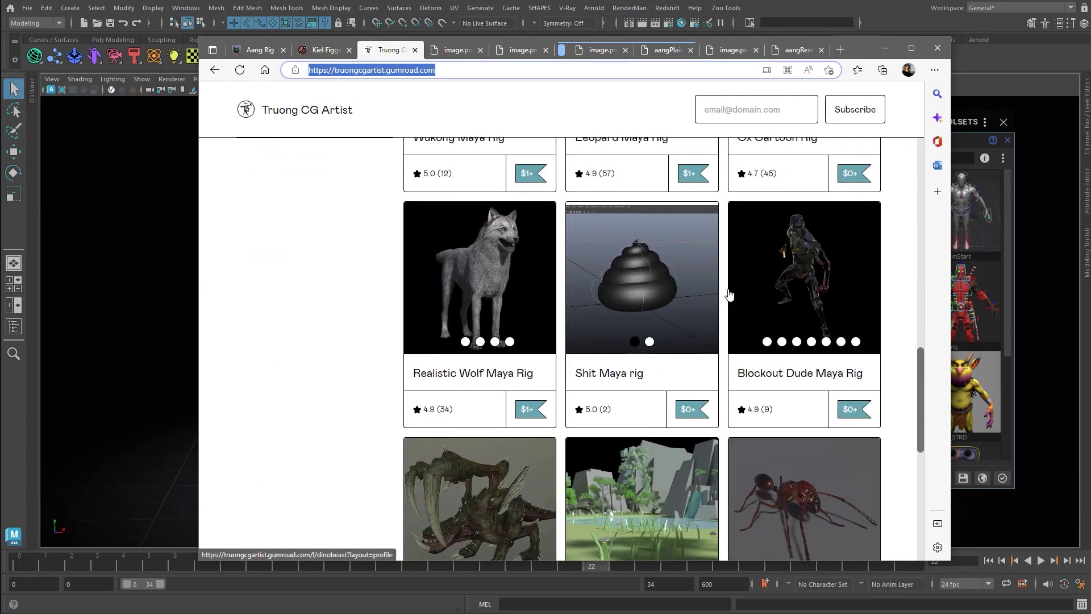
scroll(739, 287, up, 20)
Switch back to Maya, select cyborg_animStart and look through the scenes in rigs_free.
click(984, 209)
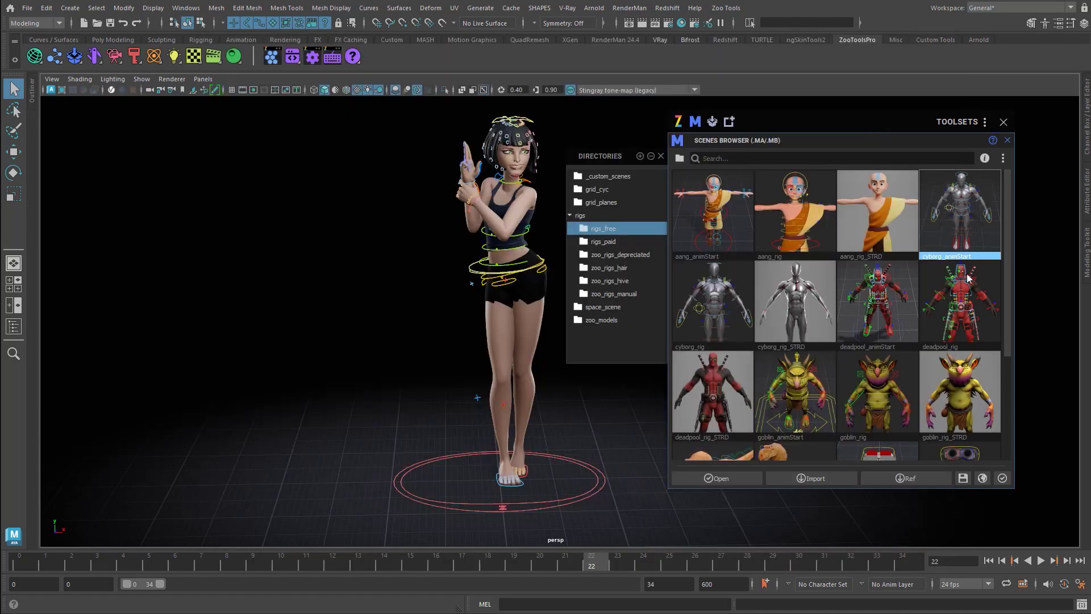
scroll(910, 442, down, 1)
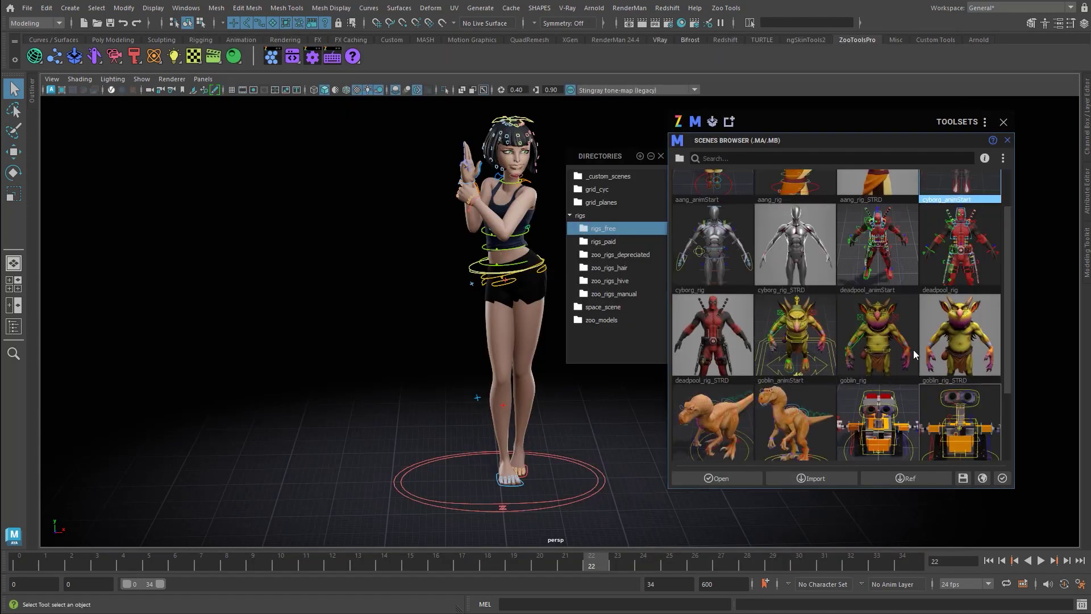
scroll(854, 344, up, 1)
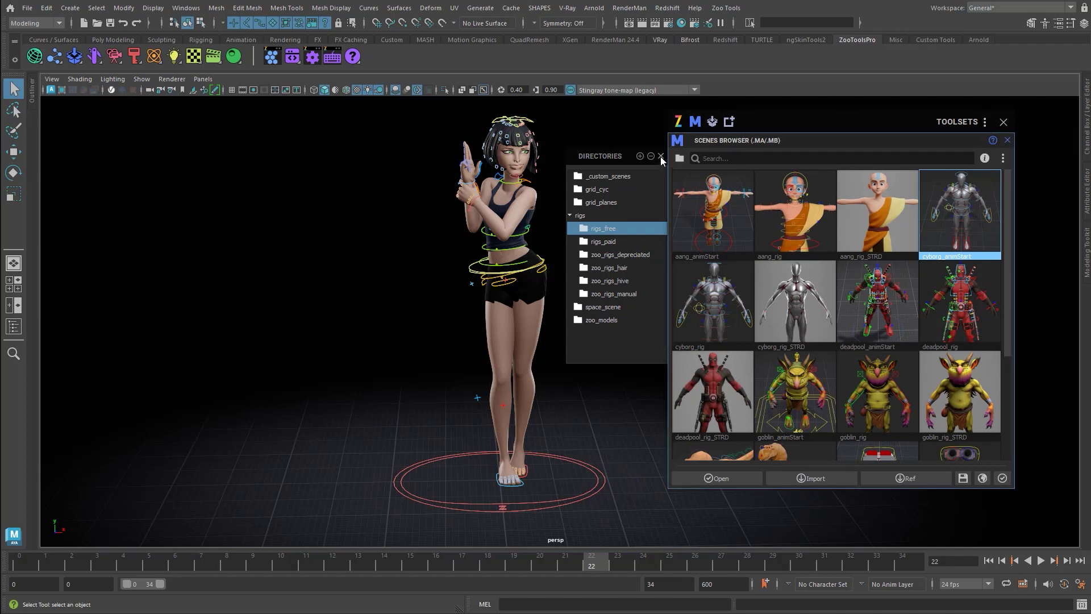
Hide the directory list, move the Scenes Browser higher in the viewport and look through its scenes.
click(660, 156)
drag(779, 120, 782, 93)
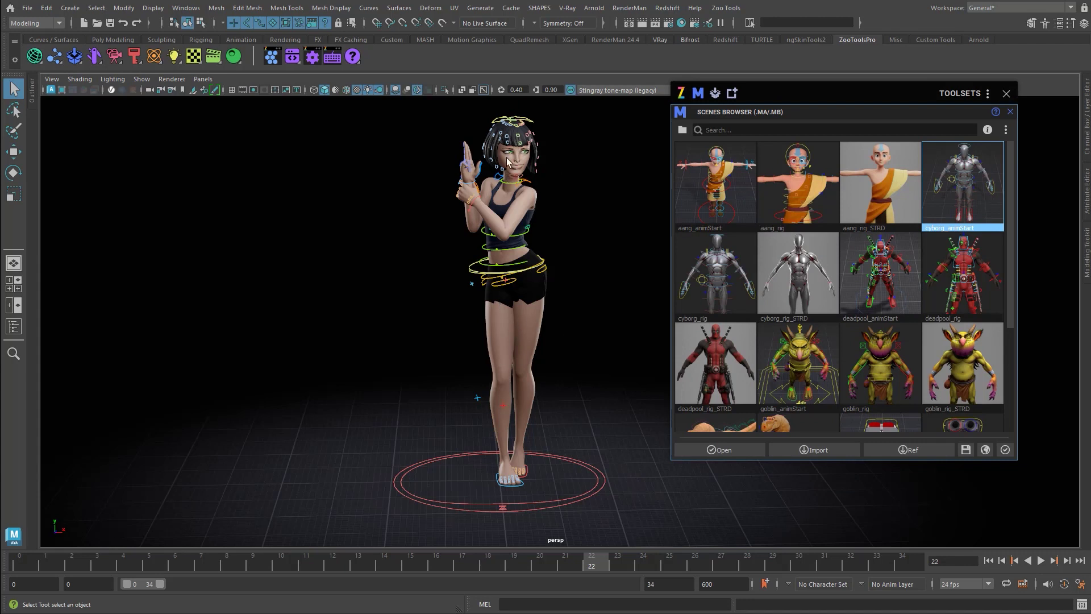
drag(871, 86, 871, 76)
drag(942, 78, 939, 70)
scroll(944, 216, down, 4)
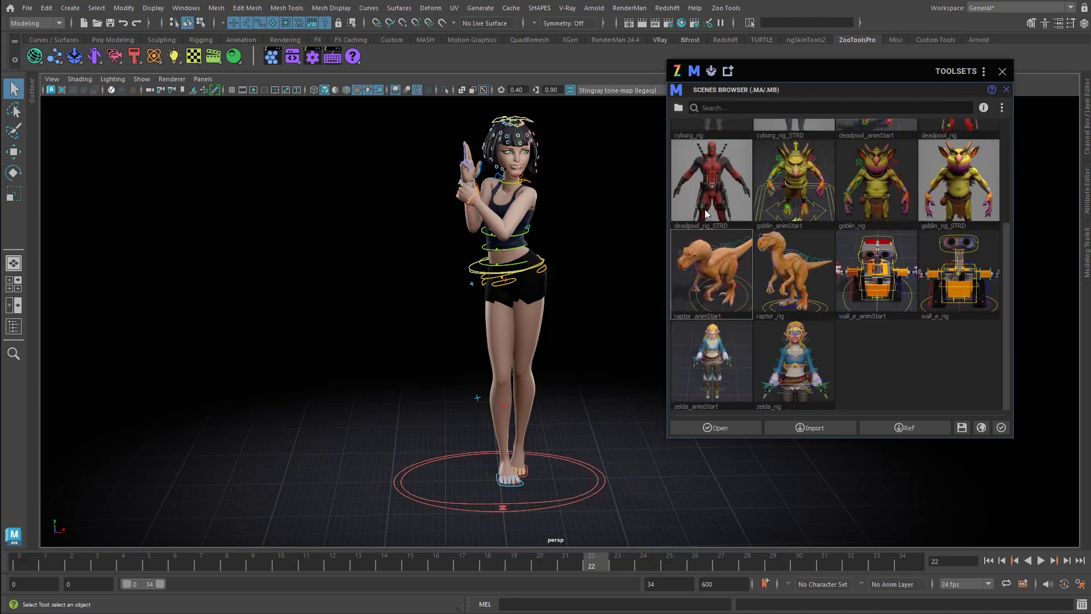
scroll(704, 210, up, 4)
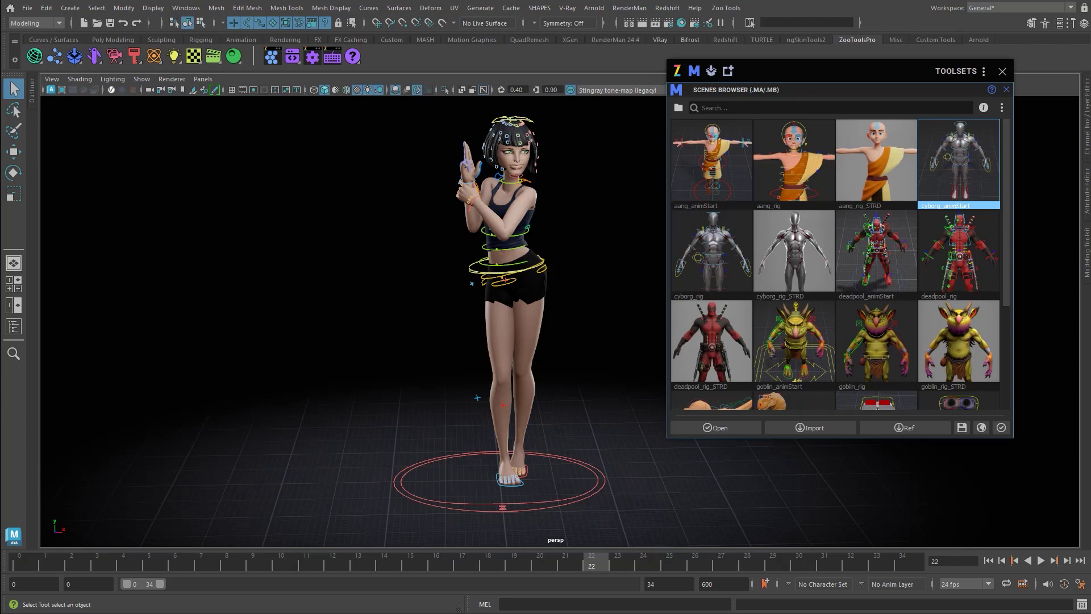
Switch to File Explorer, select the files in aang_rig, go up to community_rigs and reopen the aang_rig folder.
drag(1090, 113, 487, 113)
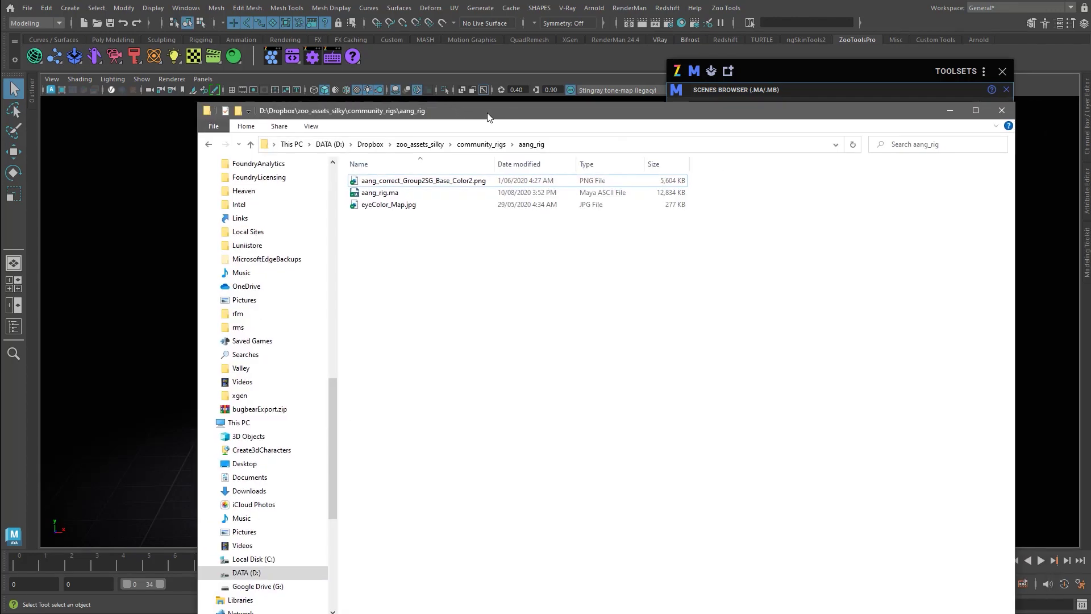
click(419, 182)
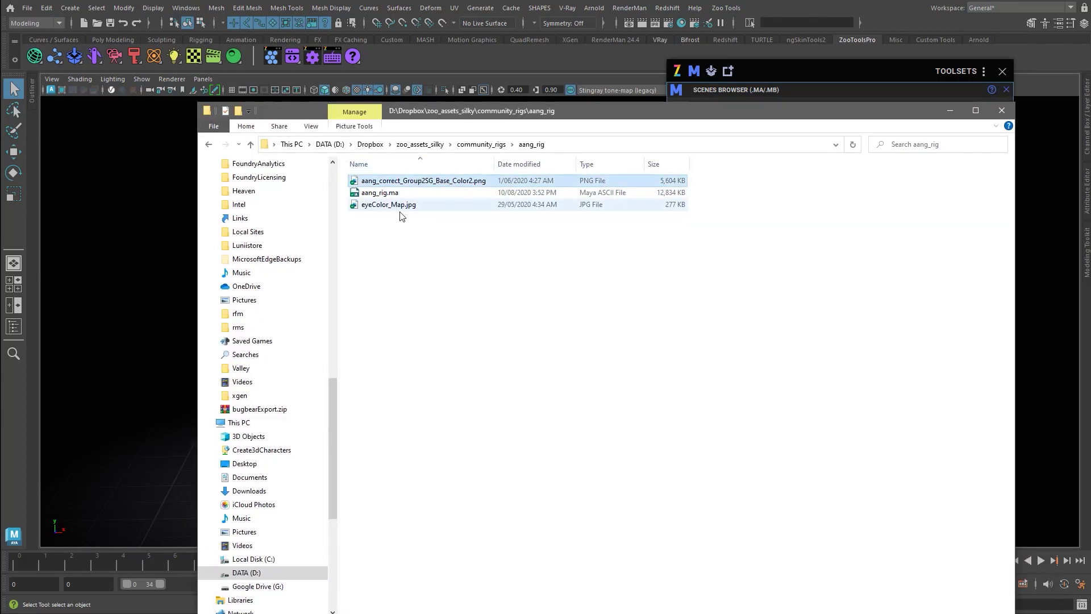
click(483, 235)
click(483, 146)
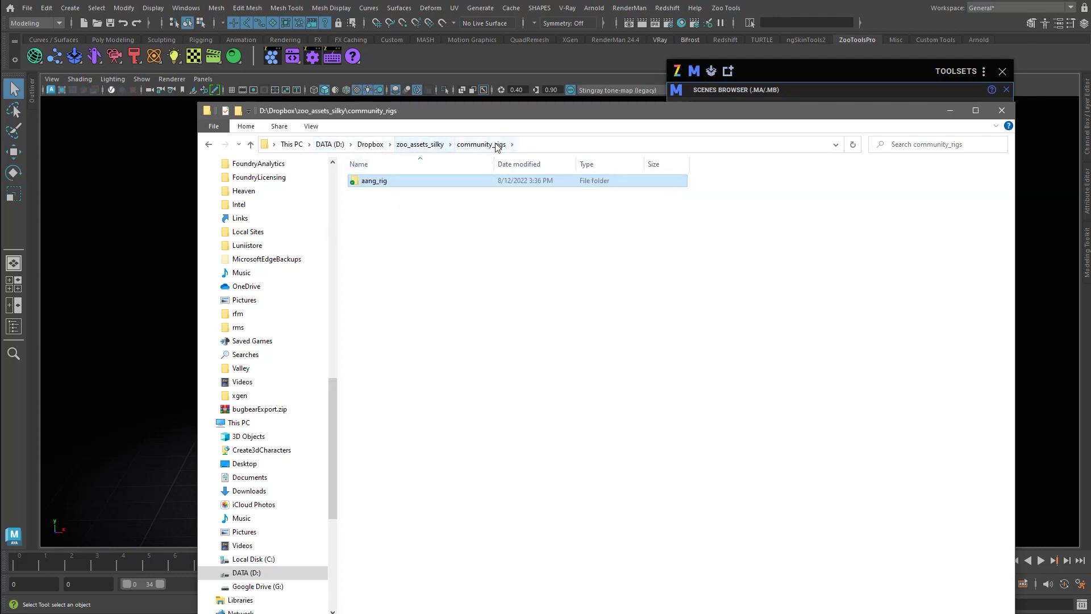
double_click(374, 186)
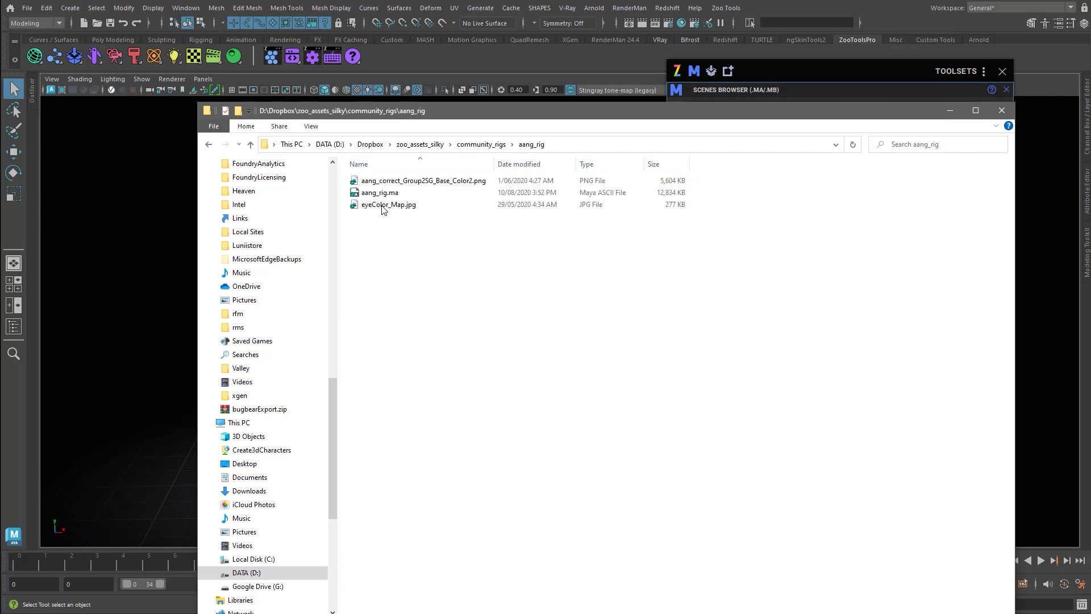
Go through the aang_rig.ma scene and its two texture files in the aang_rig folder.
click(390, 185)
click(380, 195)
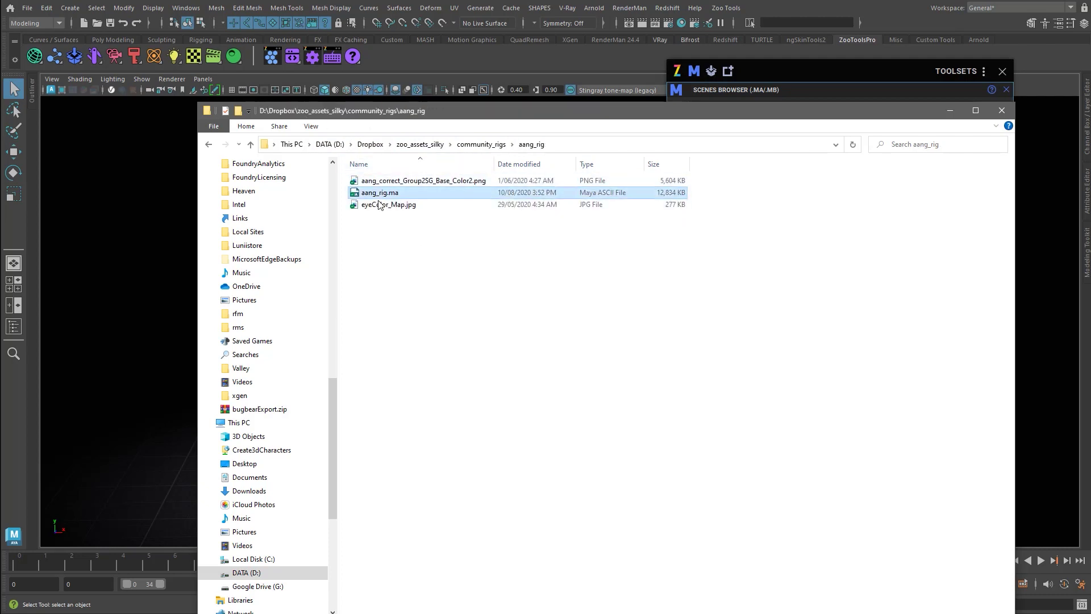
click(386, 208)
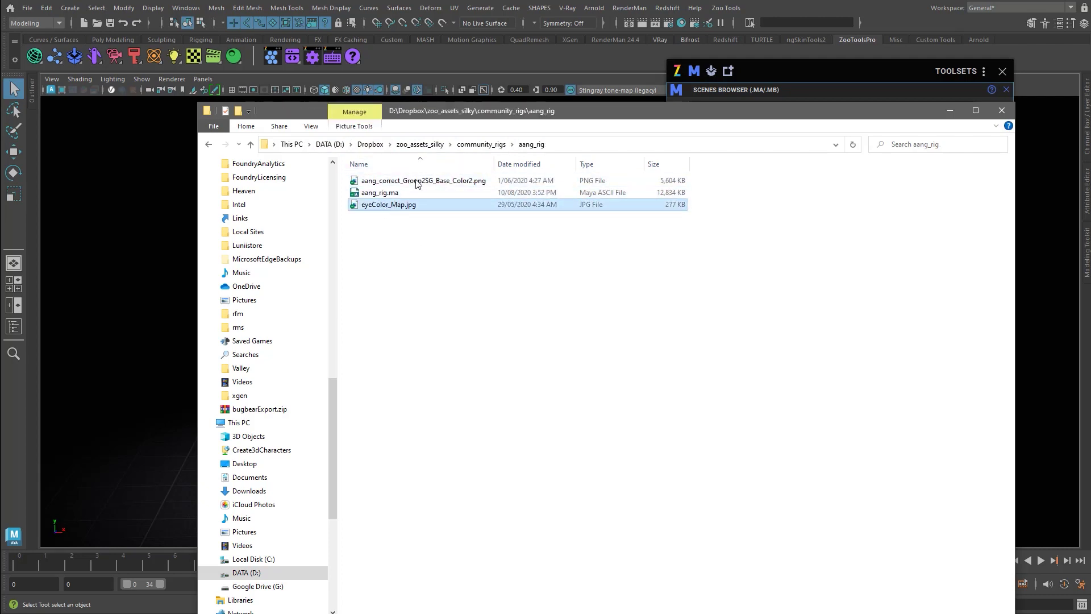
ctrl+click(393, 183)
ctrl+click(391, 192)
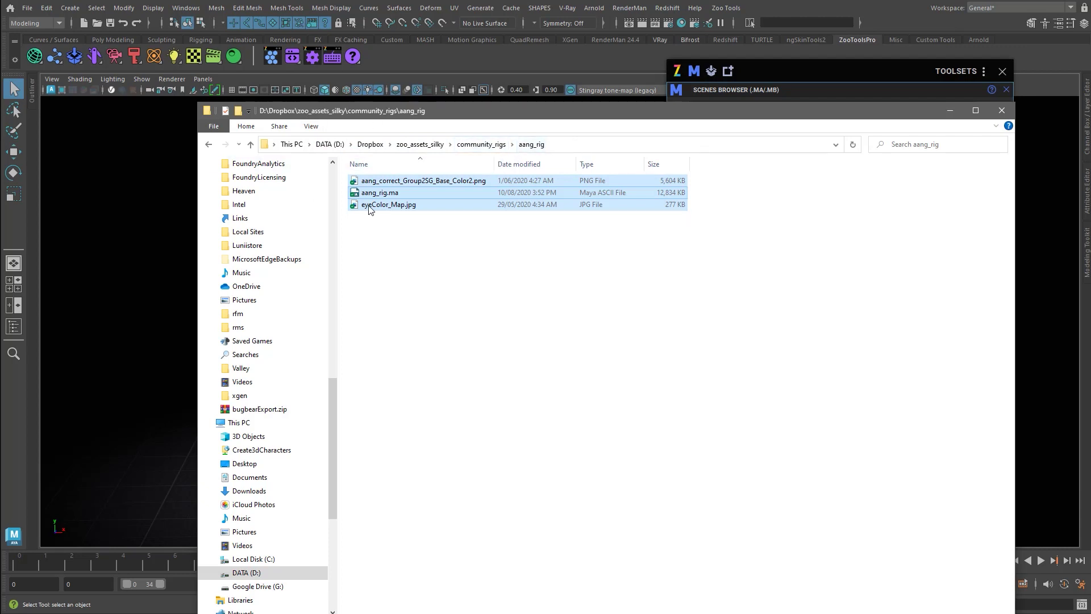
click(392, 236)
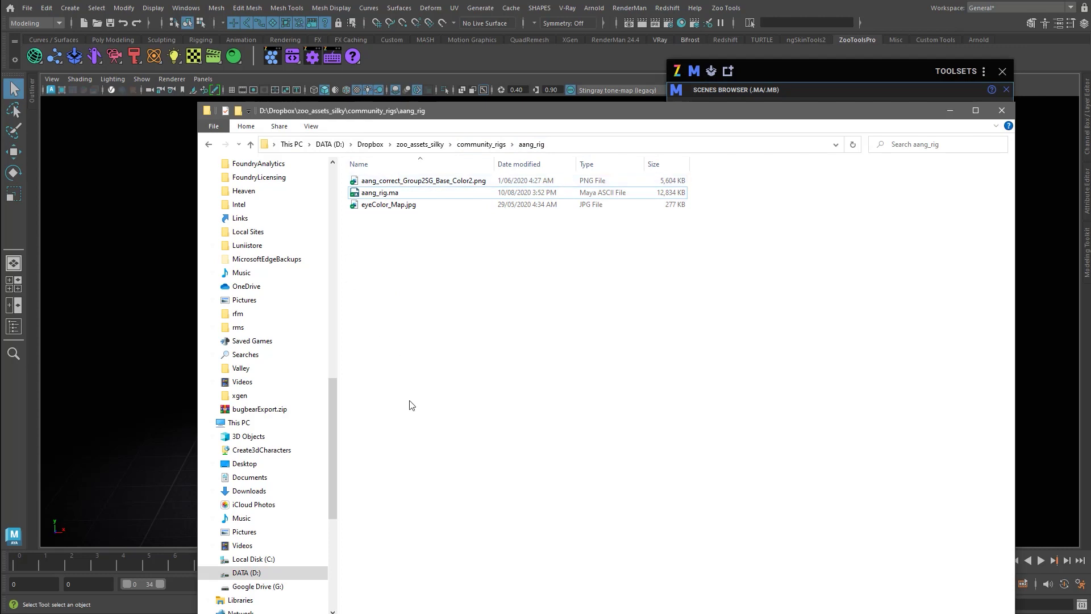
Return briefly to Maya, bring File Explorer back, and make its window narrower and move it higher.
click(798, 70)
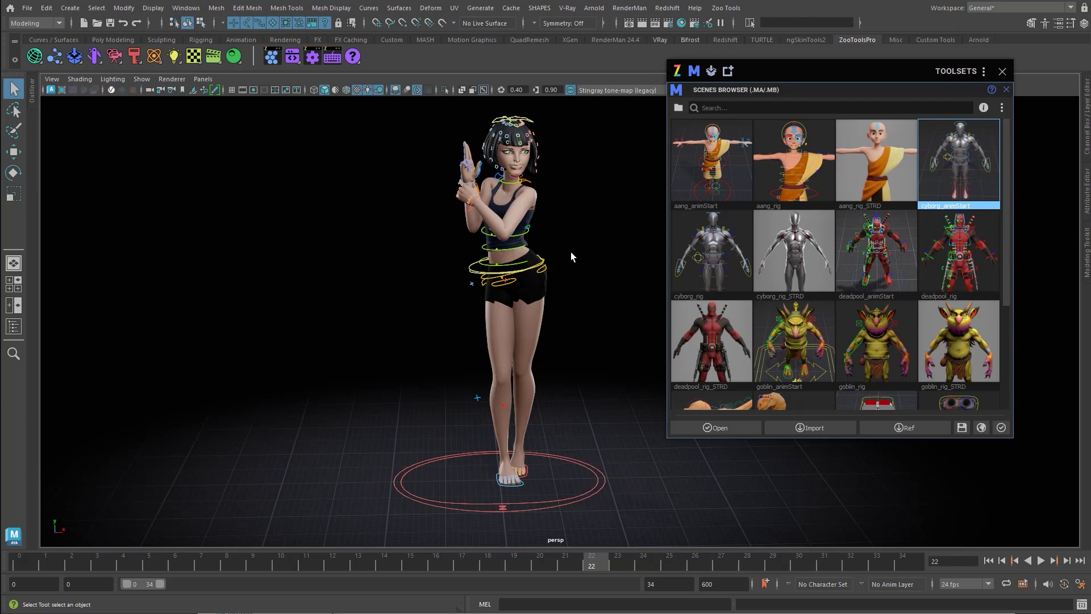
key(alt+Tab)
click(390, 290)
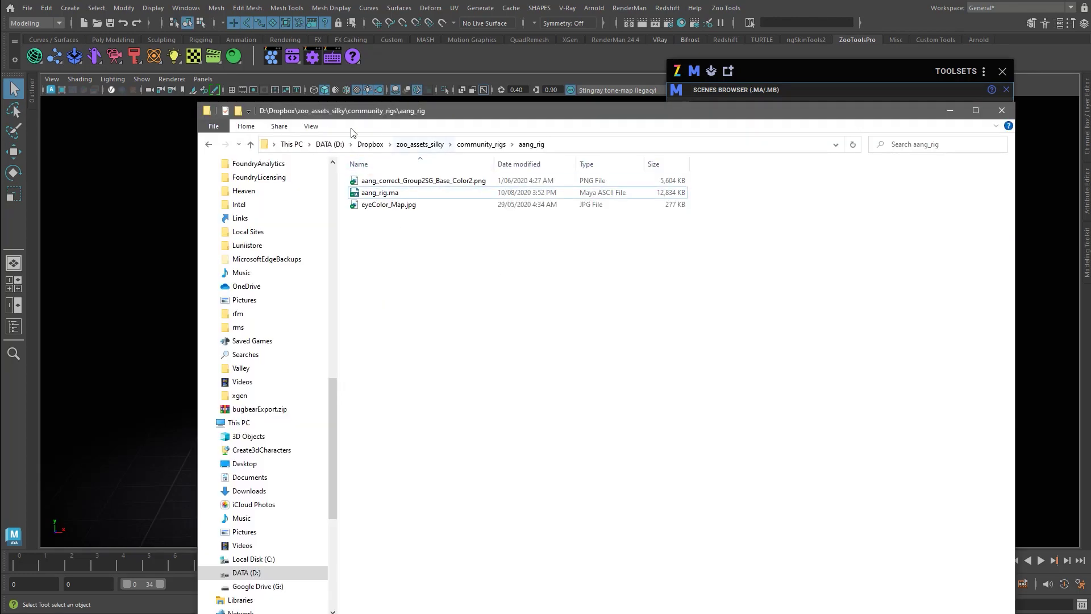
drag(198, 102, 288, 105)
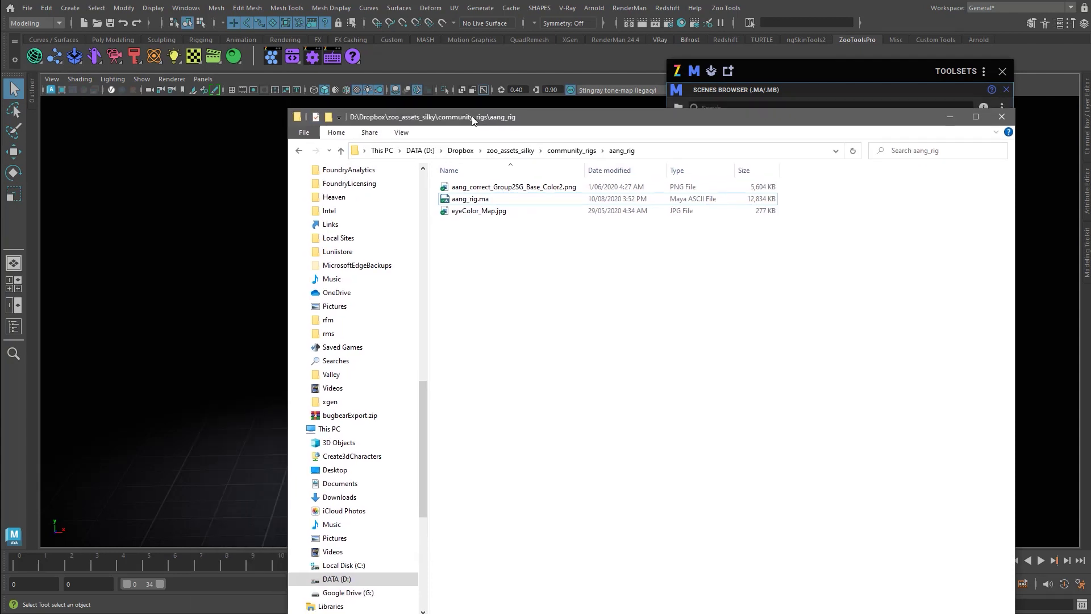
drag(525, 117, 504, 79)
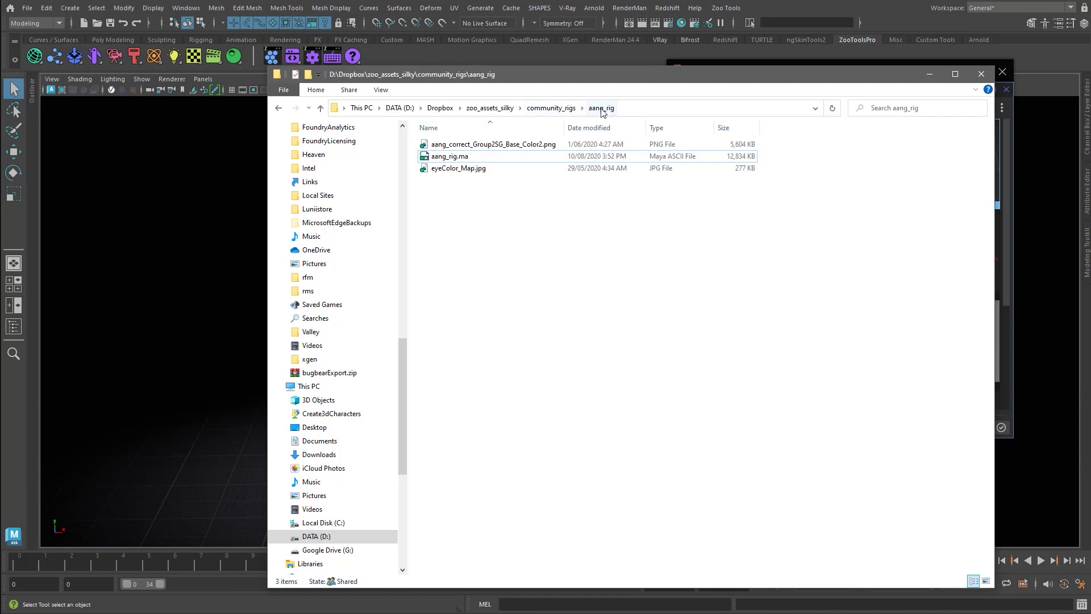
Point out the scene and eye texture in aang_rig, and display the full path of the parent community_rigs folder.
click(464, 169)
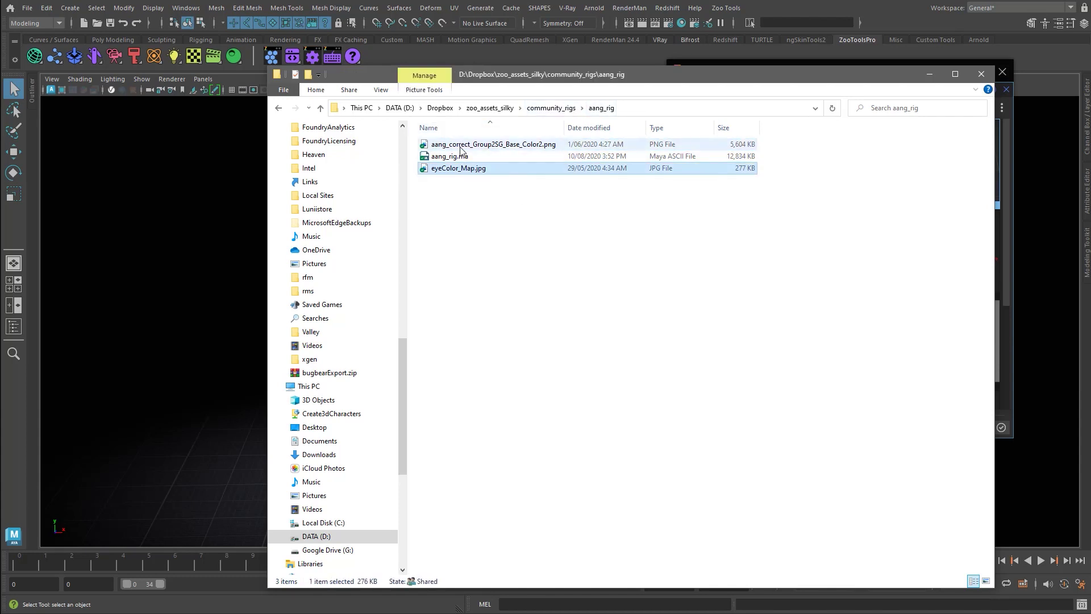
click(463, 156)
click(467, 169)
click(571, 136)
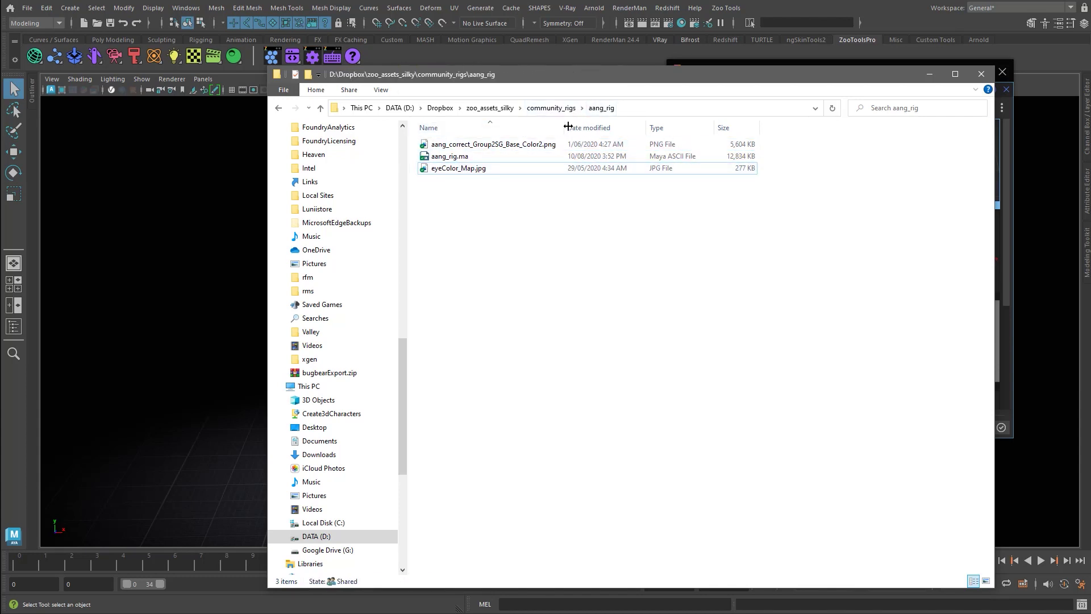
click(560, 113)
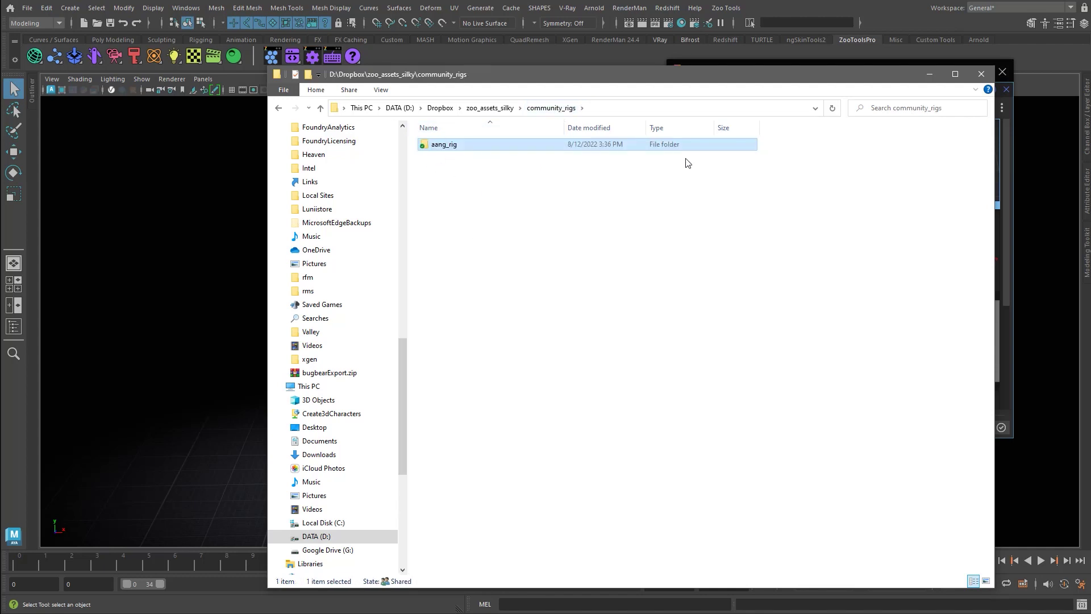
click(606, 108)
key(ctrl+c)
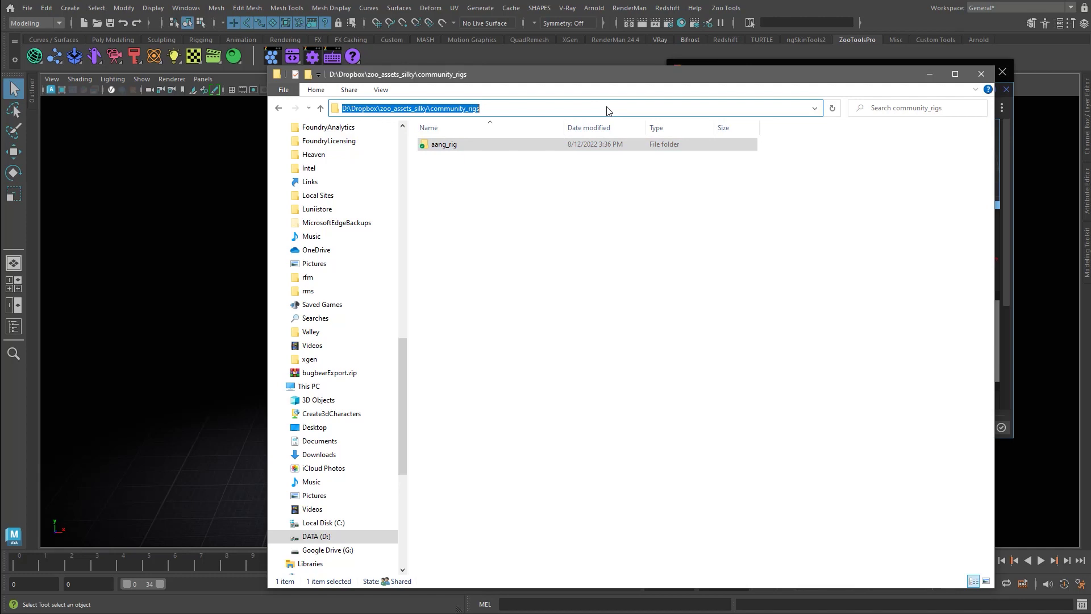
Switch back to Maya, show the Scenes Browser's directories list and try to add a folder alias from disk with rigs_free selected.
click(832, 62)
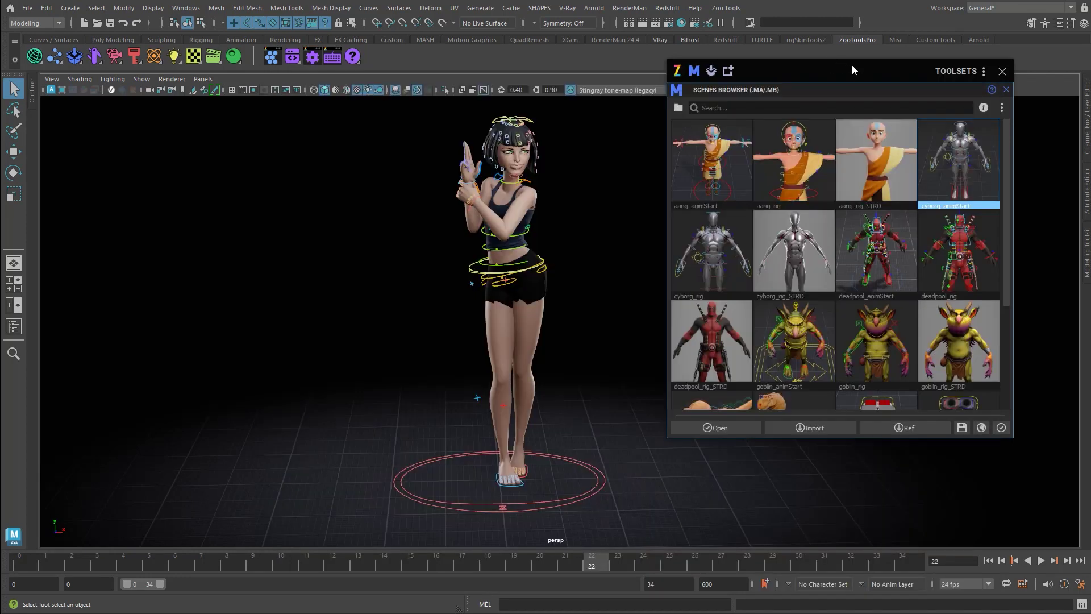
drag(852, 64, 838, 66)
click(664, 109)
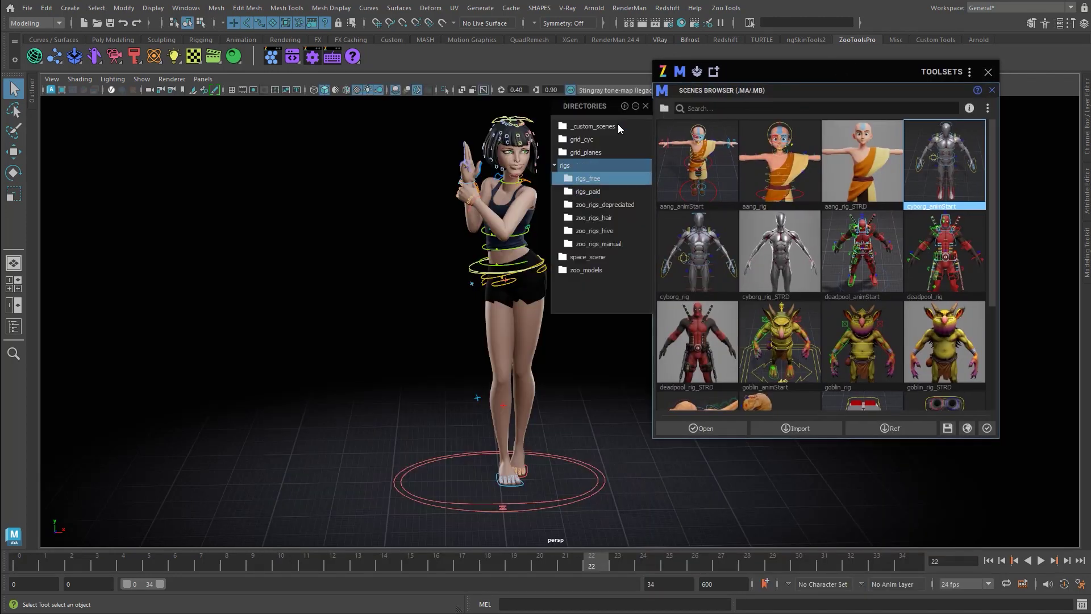
click(624, 106)
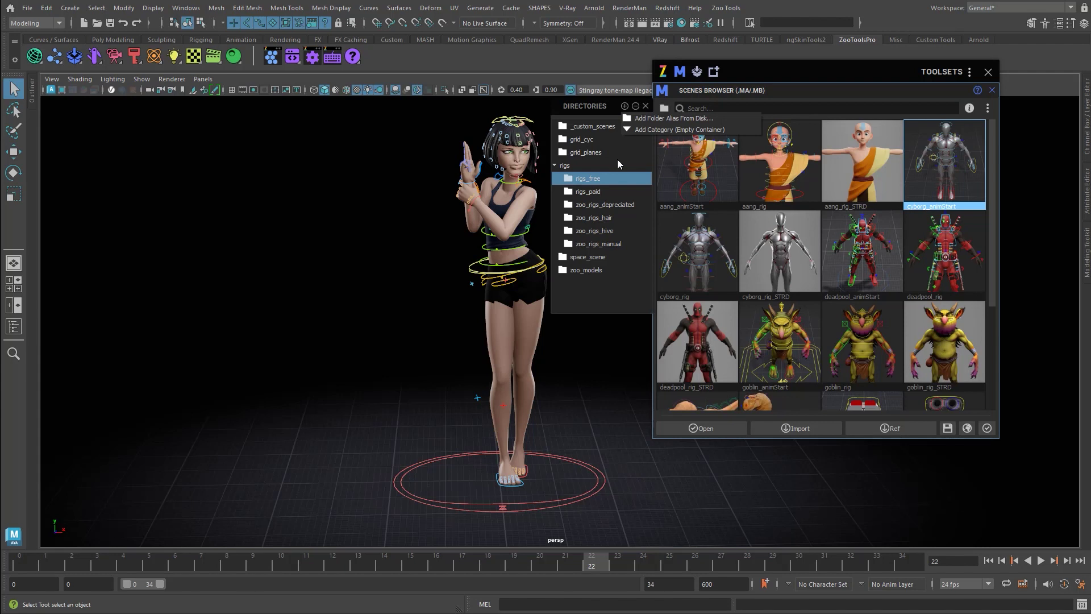
click(655, 121)
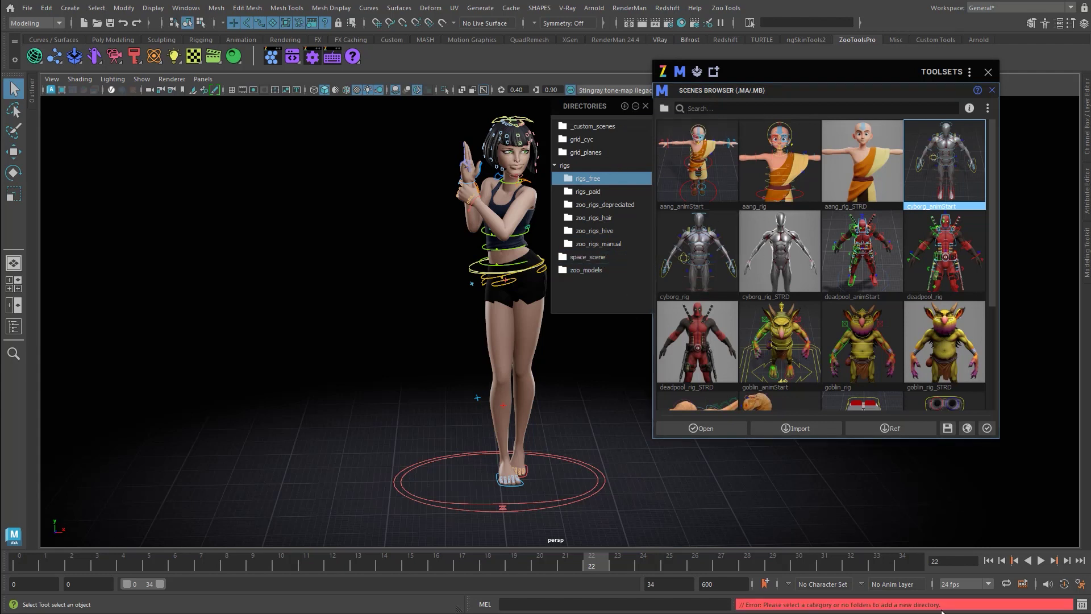
Clear the directory selection and add the folder D:\Dropbox\zoo_assets_silky\community_rigs as a folder alias from disk.
click(599, 290)
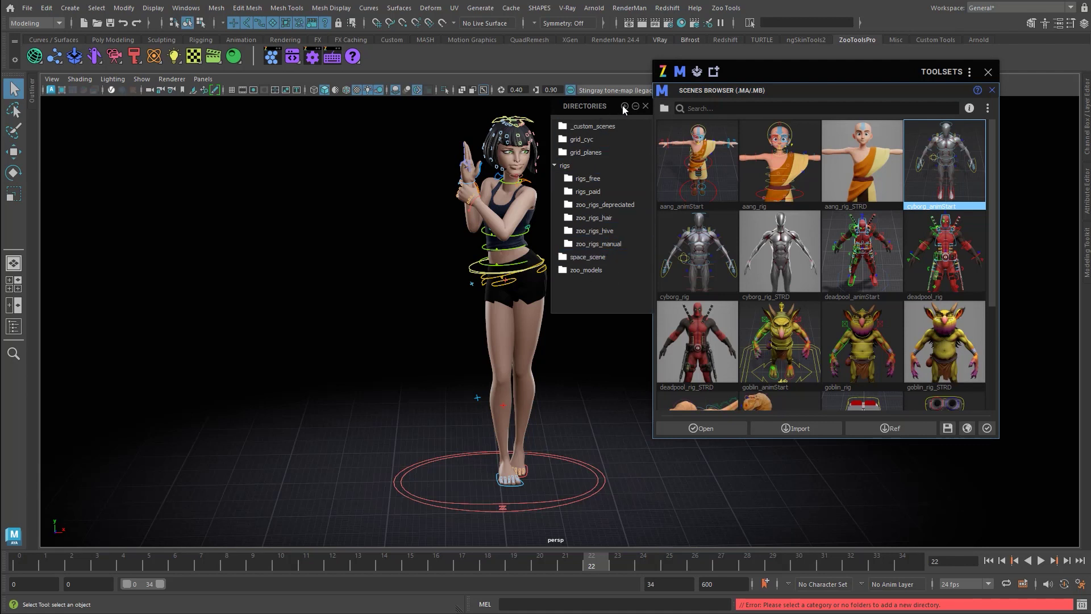
click(566, 166)
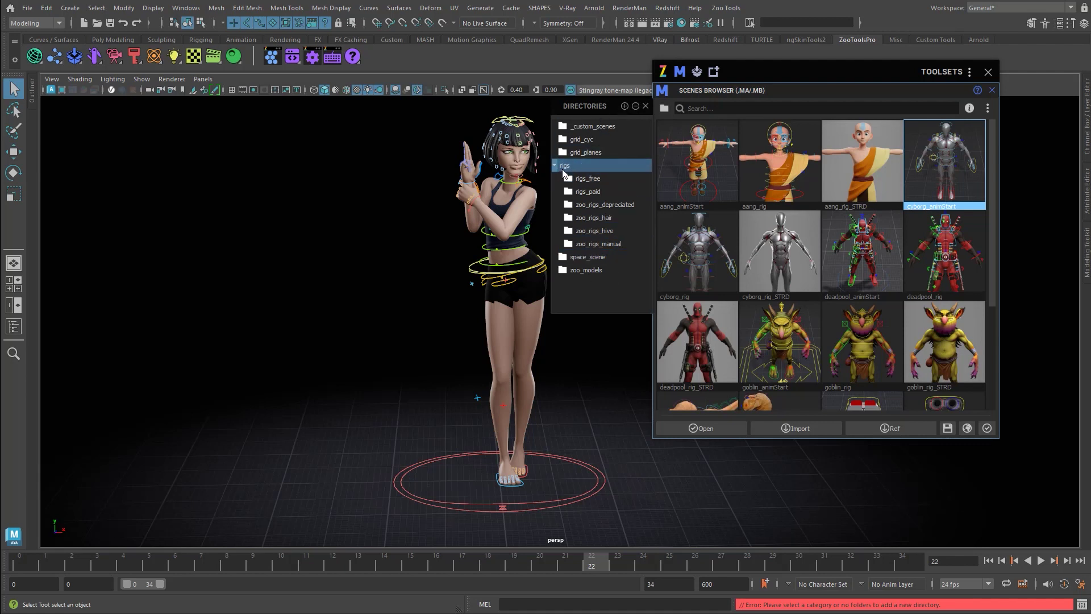
click(593, 301)
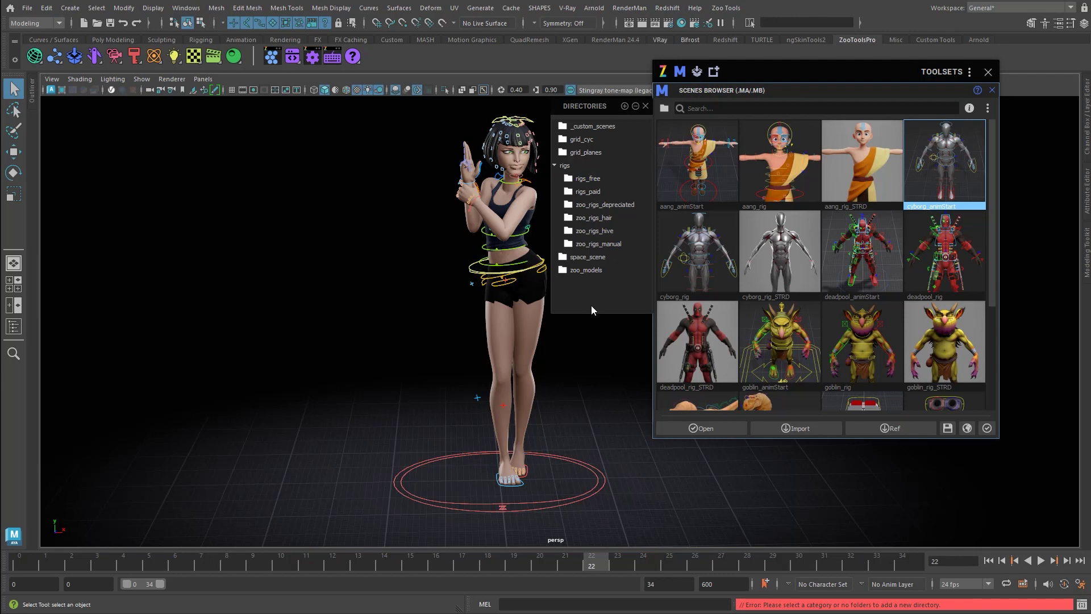
click(625, 106)
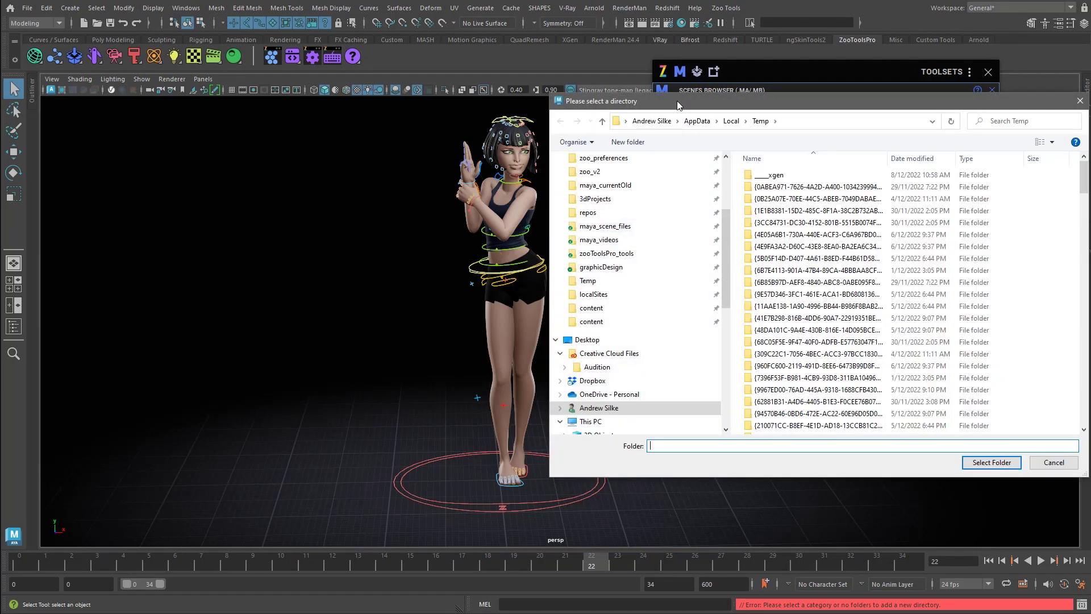
click(637, 120)
key(ctrl+v)
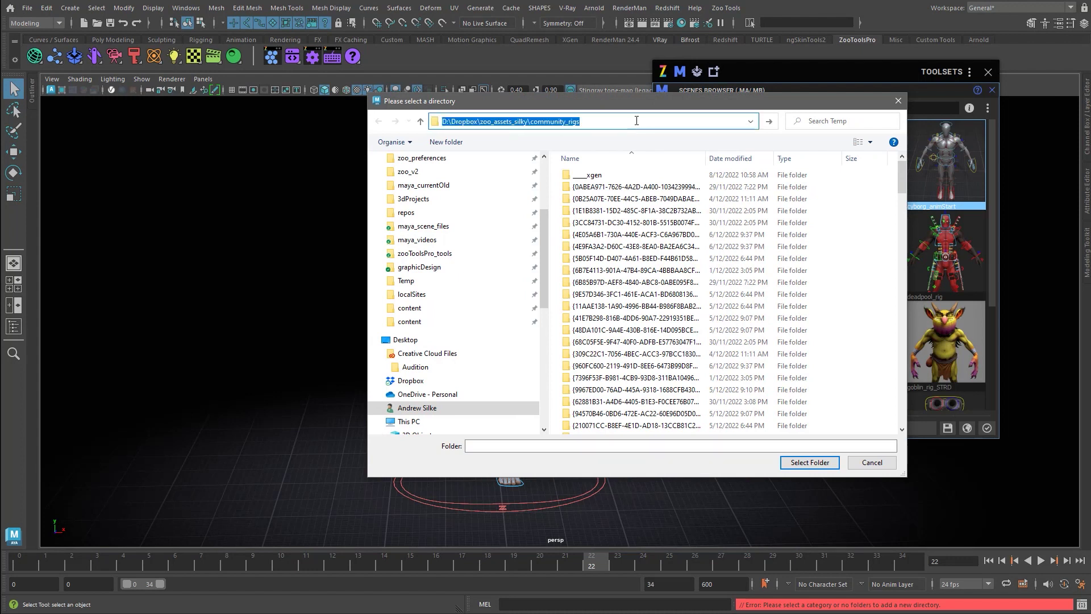
key(Return)
click(586, 176)
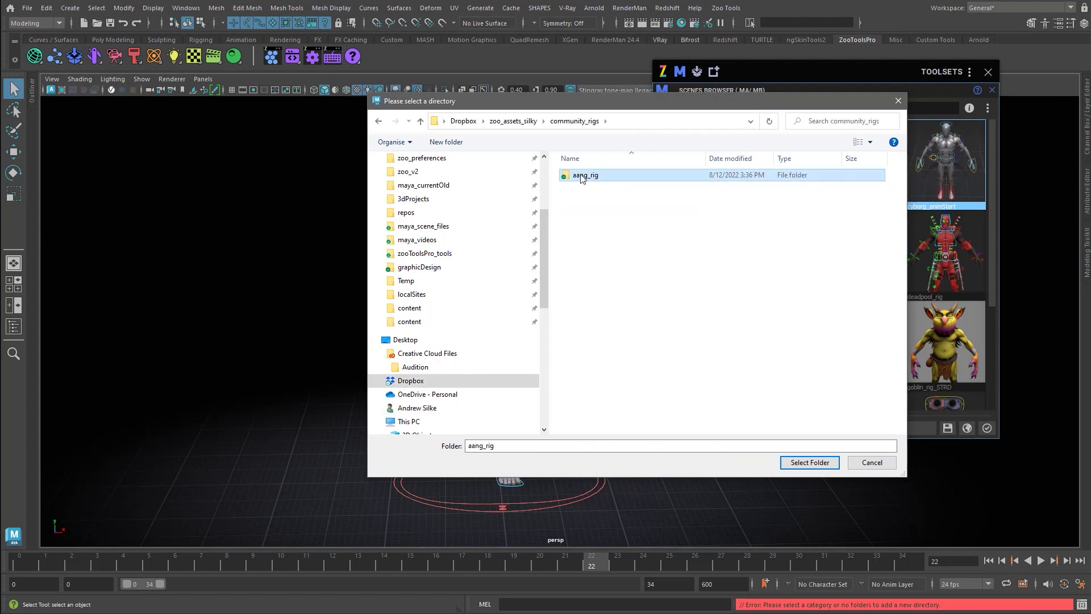
click(514, 122)
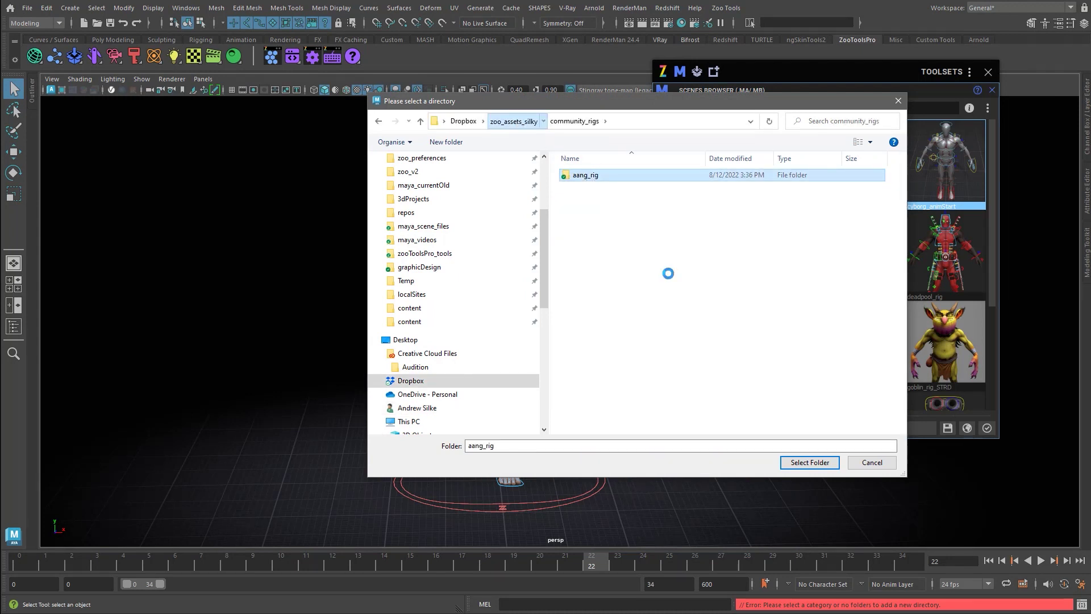
click(607, 176)
click(816, 462)
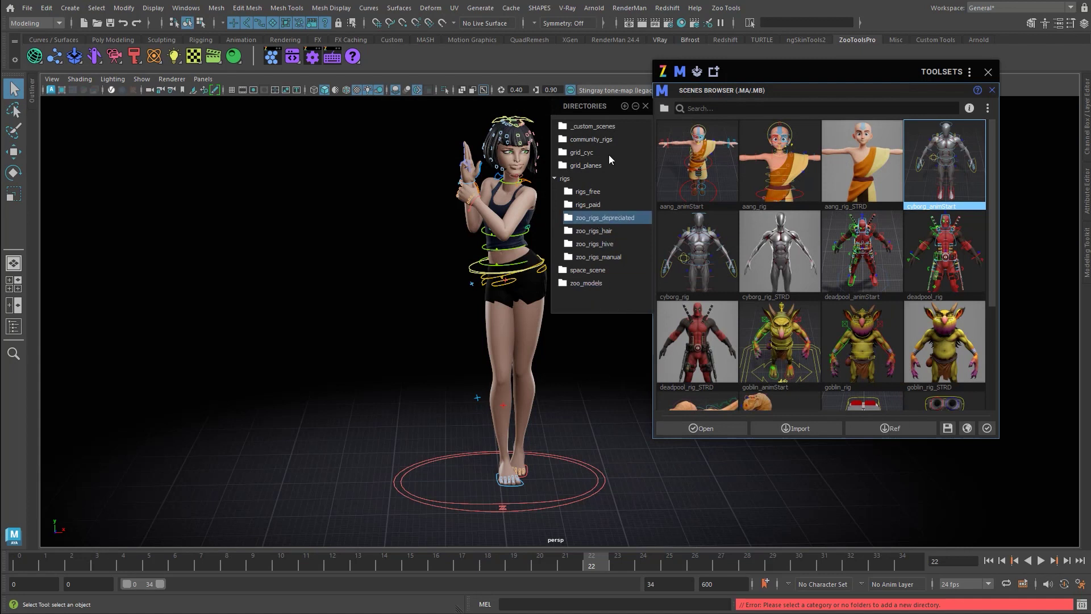
Display the scenes in community_rigs and move that folder alias into the rigs category.
click(599, 138)
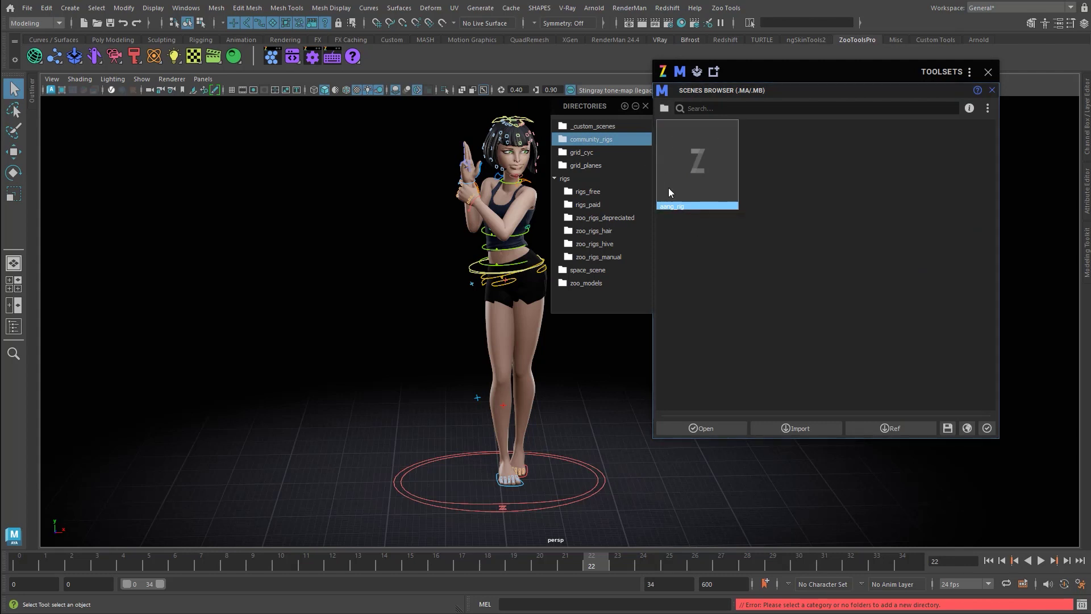
drag(574, 139, 593, 177)
click(629, 249)
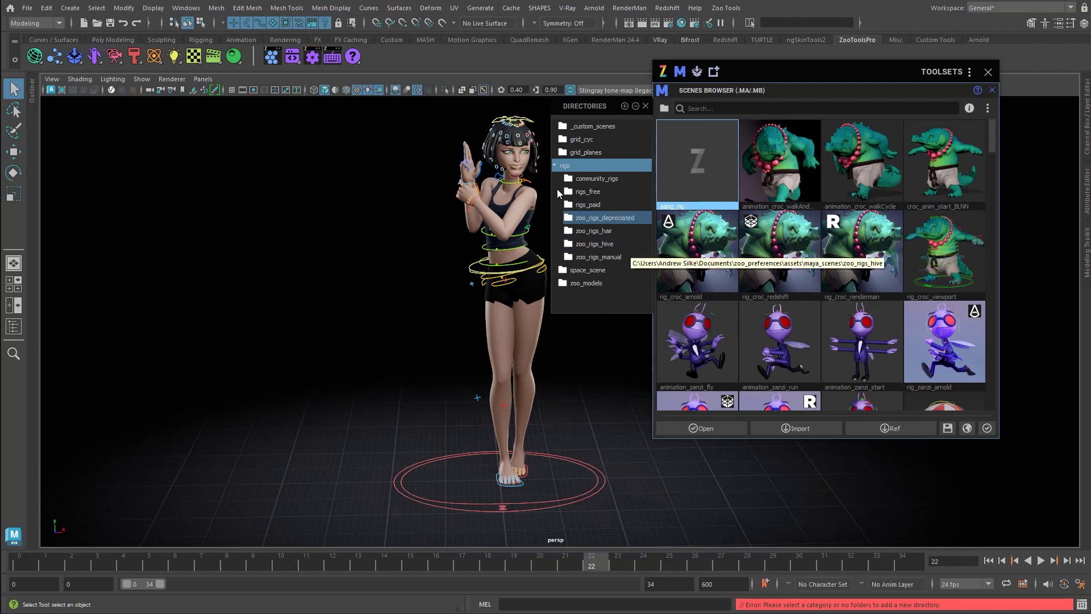
Add an empty category named "something" to the directories, nest the rigs category inside it and select rigs.
click(579, 165)
click(625, 106)
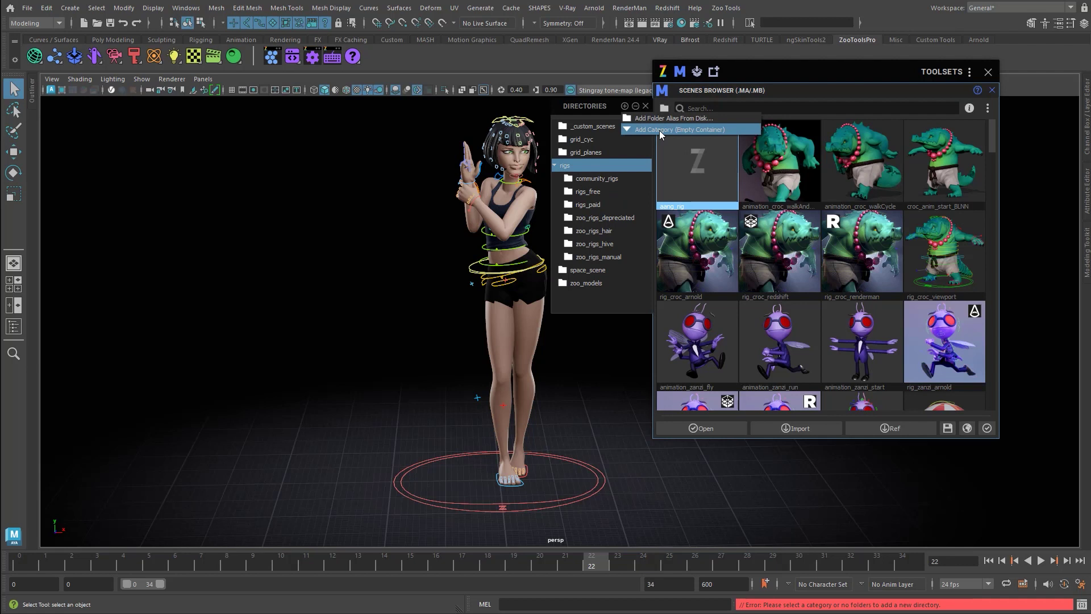
click(659, 131)
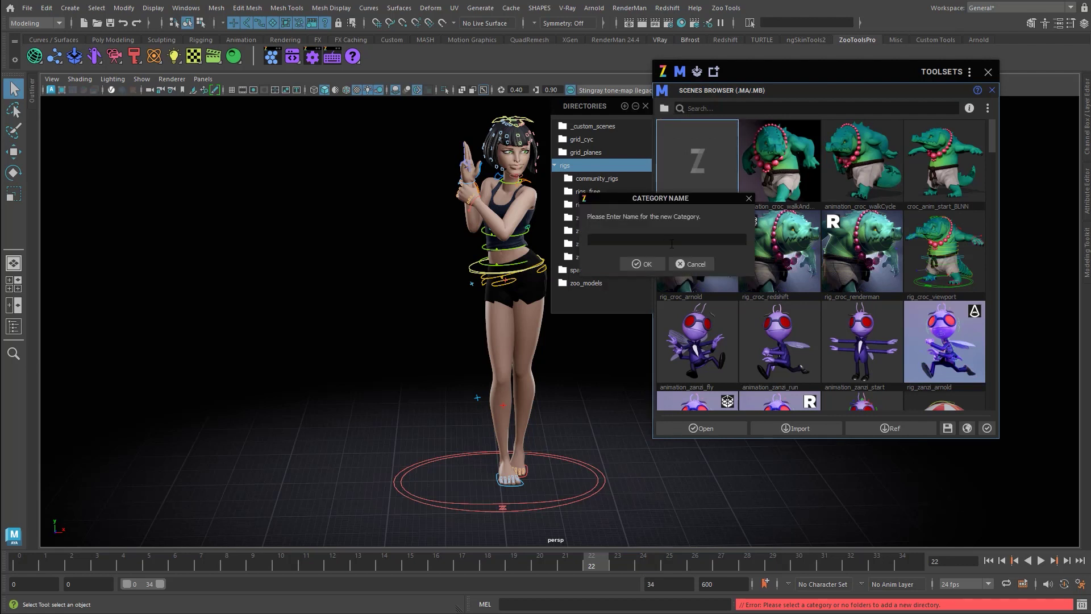
key(Return)
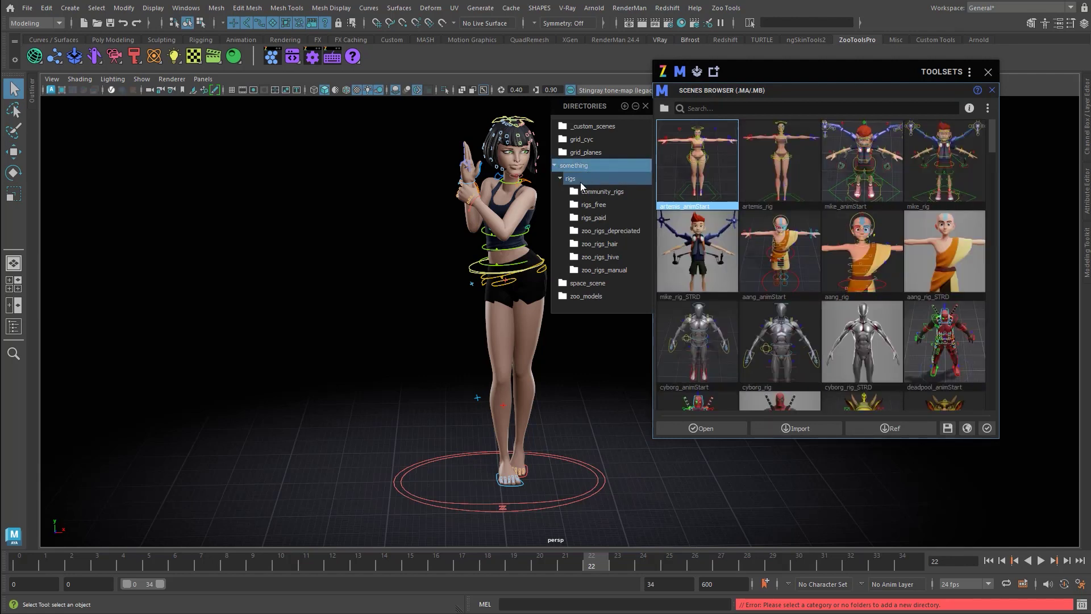
click(580, 180)
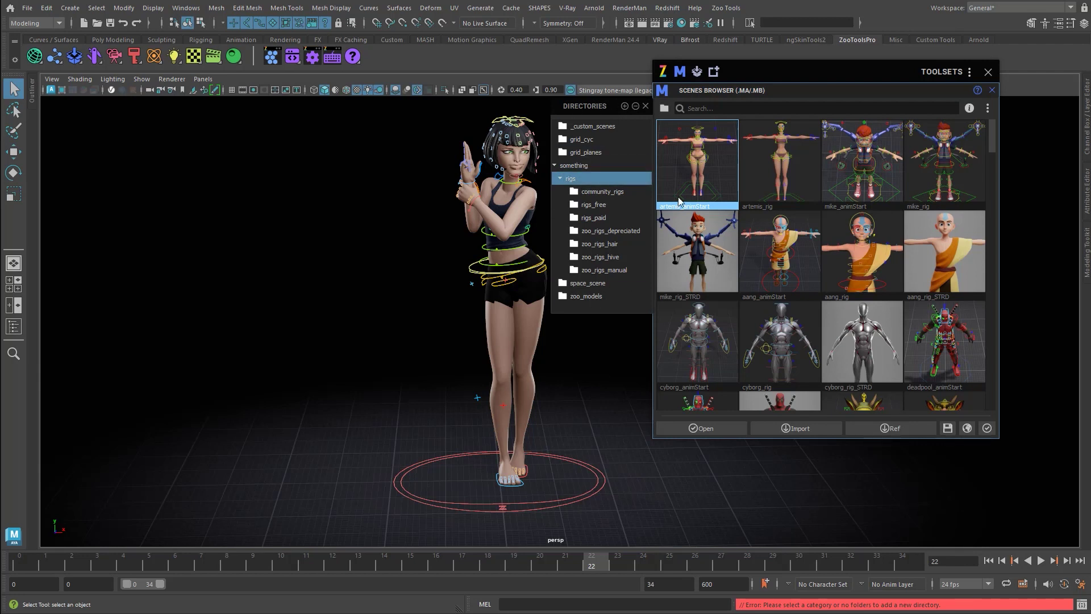
Rename the community_rigs folder alias to "some rigs".
double_click(602, 192)
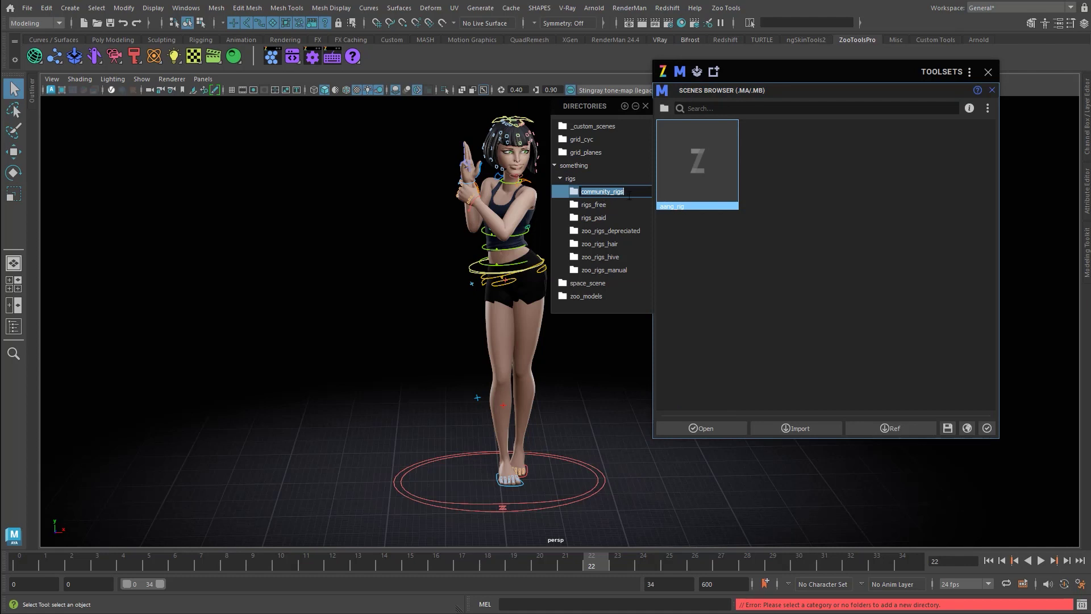
text(some)
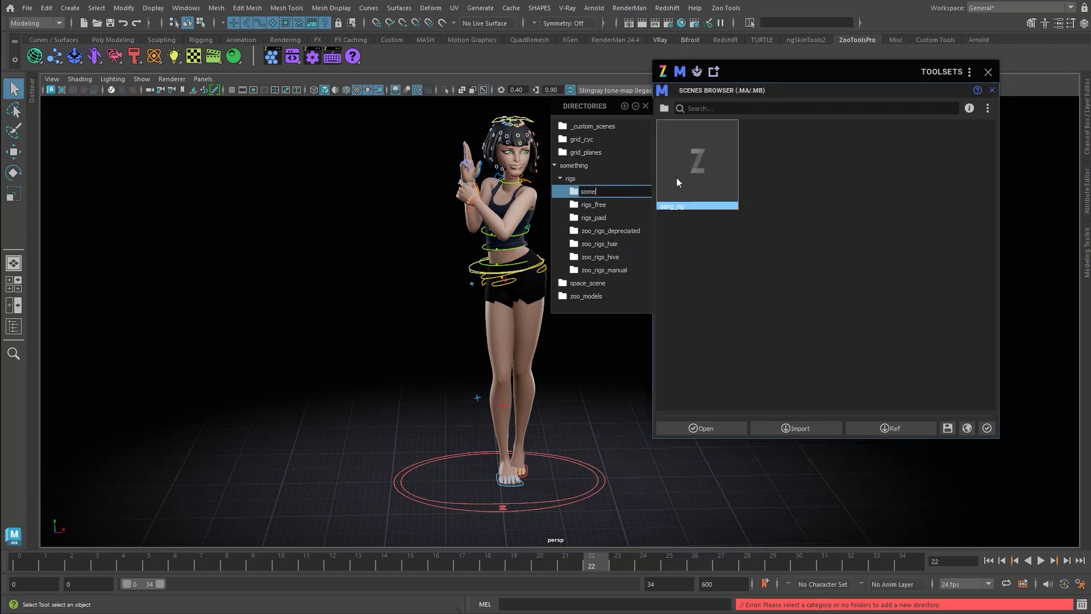
text( rigs)
key(Return)
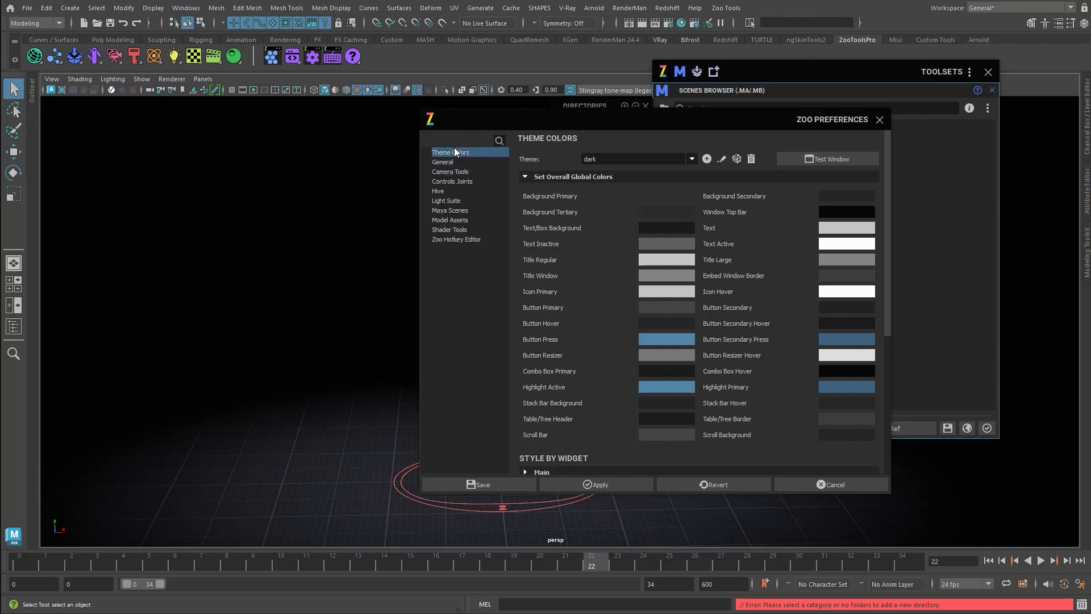
Examine the community_rigs path and its alias in the Maya Scenes section of Zoo Preferences, and close the preferences.
click(456, 210)
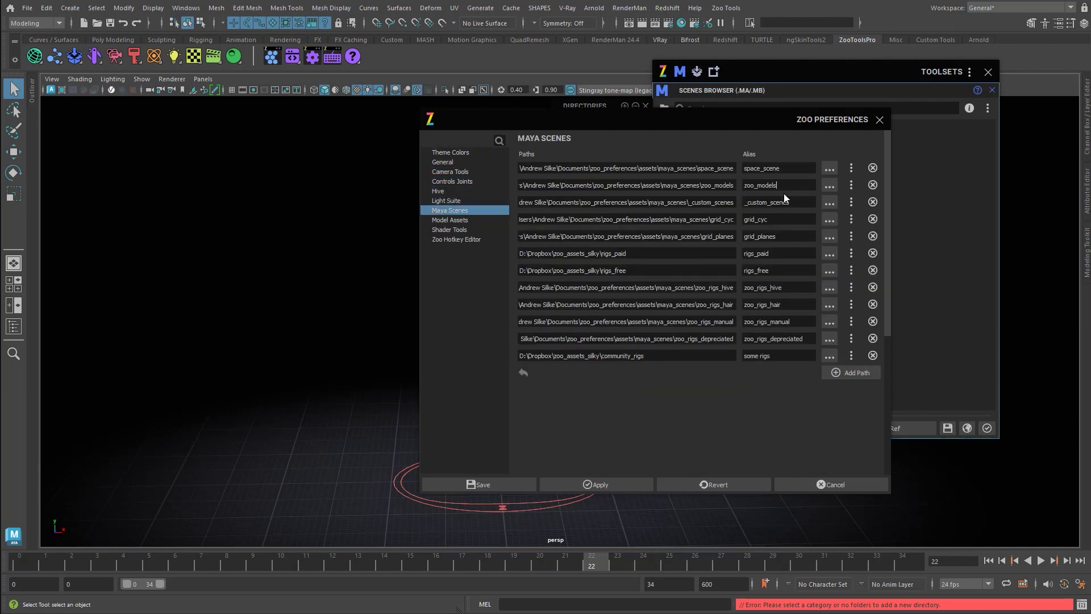
key(ctrl+a)
drag(647, 357, 501, 355)
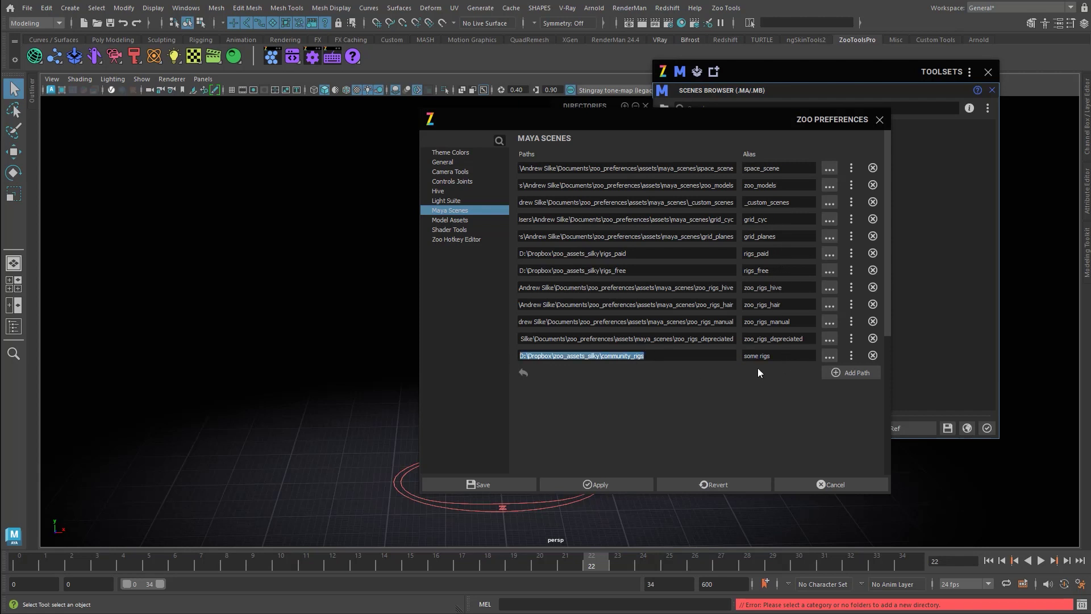
click(782, 354)
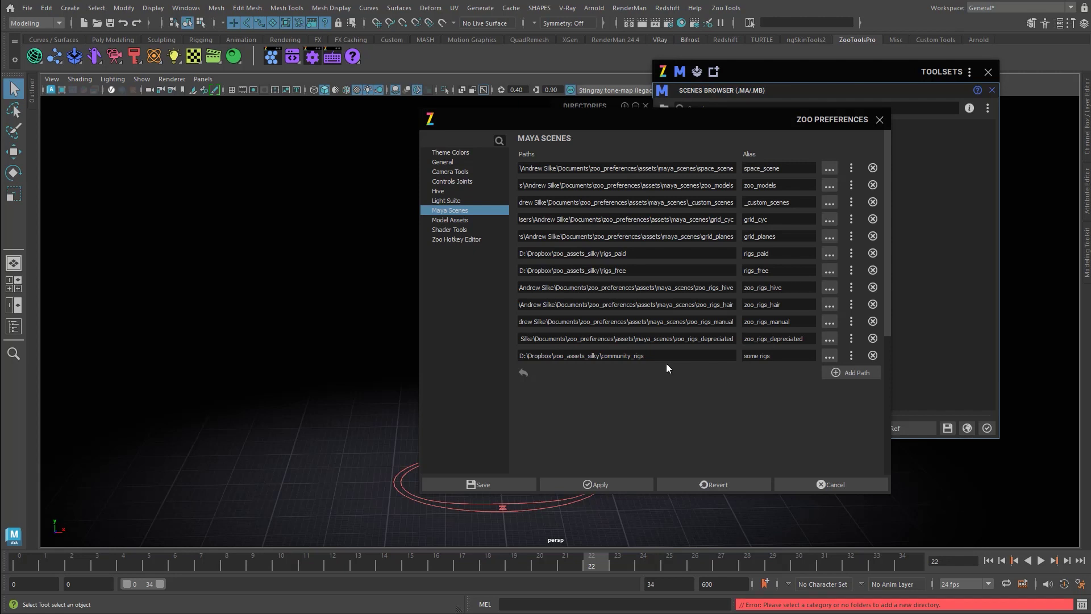
drag(580, 359, 501, 352)
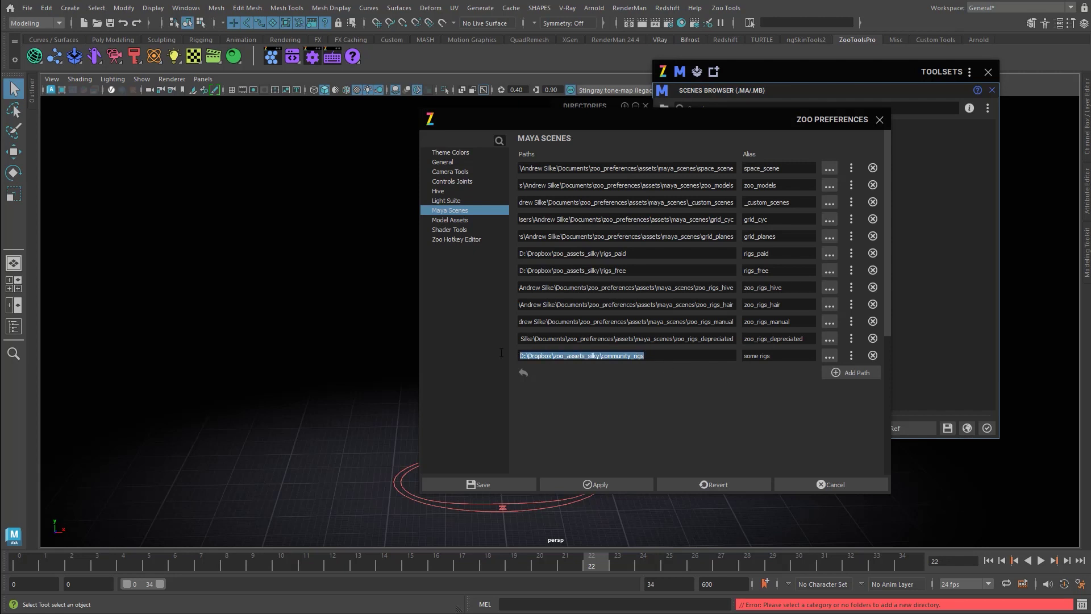
click(879, 120)
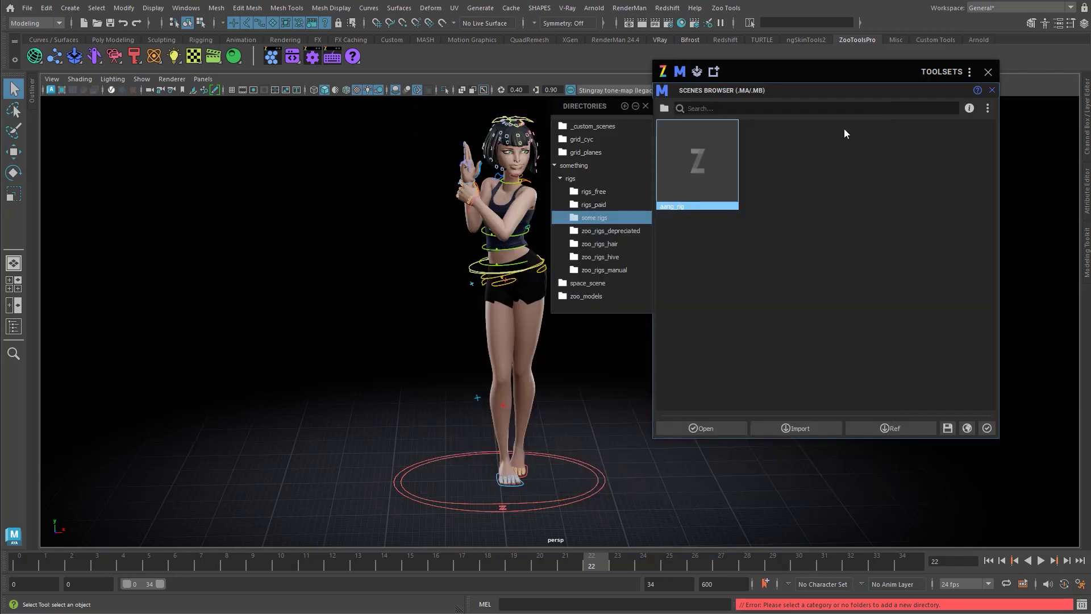
Move the rigs category out of the something category to the top level of the directories, and select something.
click(578, 163)
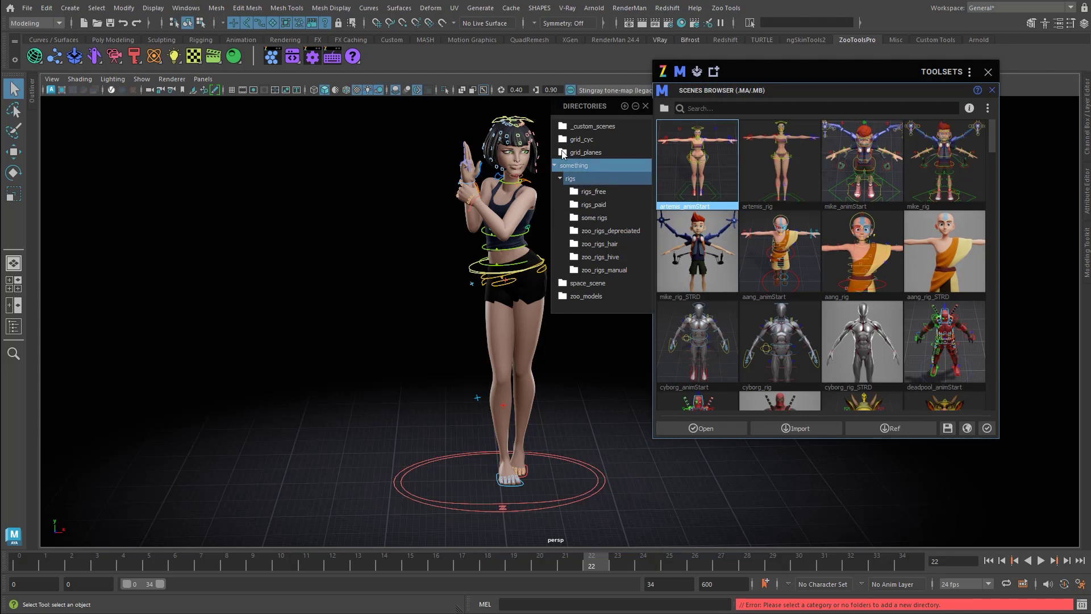
drag(588, 179, 556, 165)
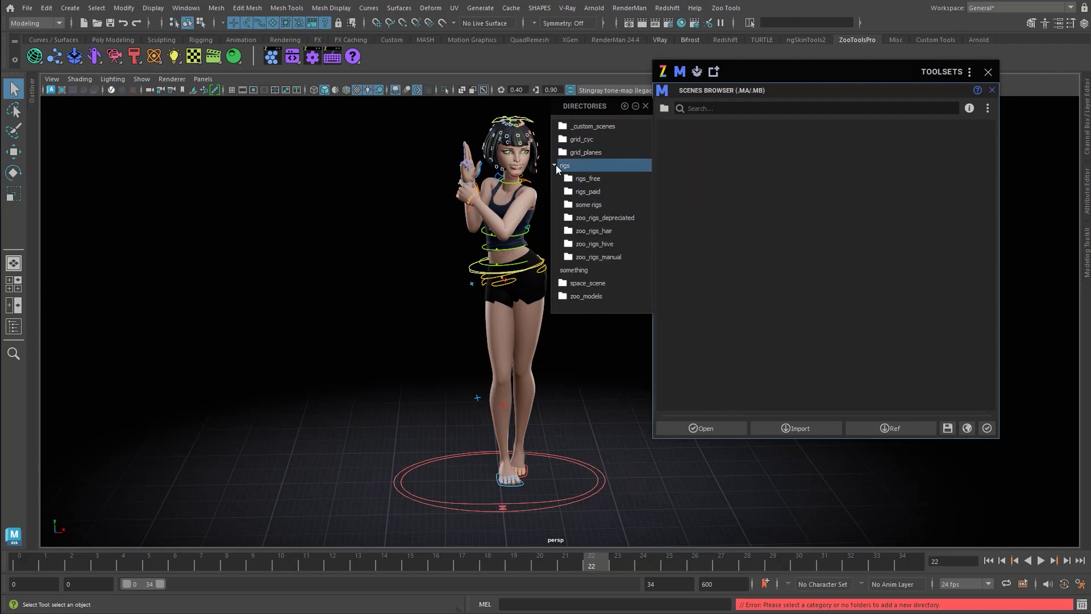
click(602, 270)
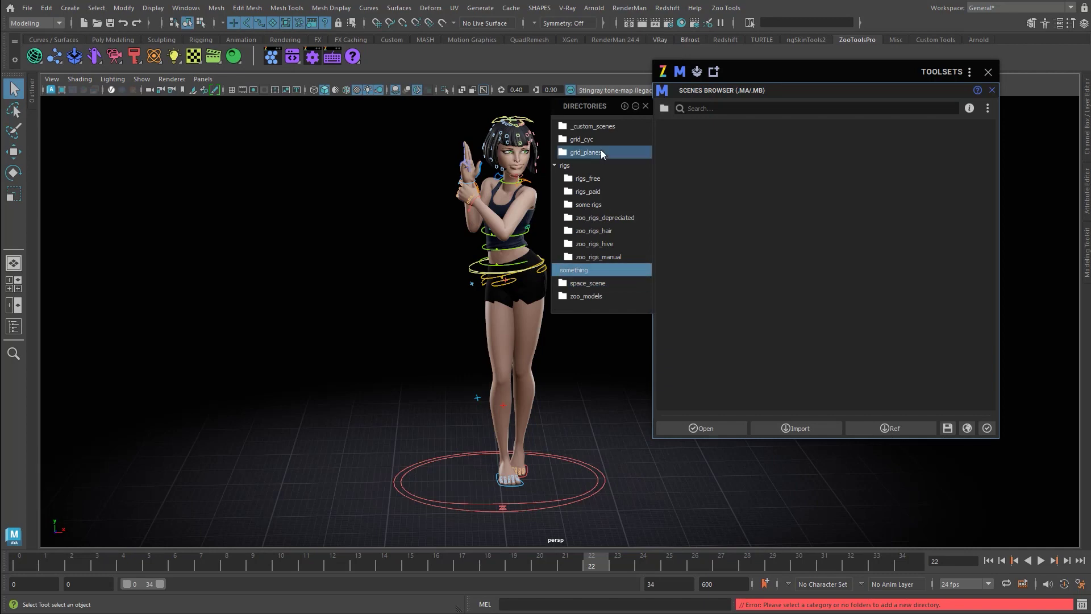
Browse the combined scenes of the rigs category, and view the rigs_free and zoo_rigs_depreciated folders individually.
ctrl+click(574, 168)
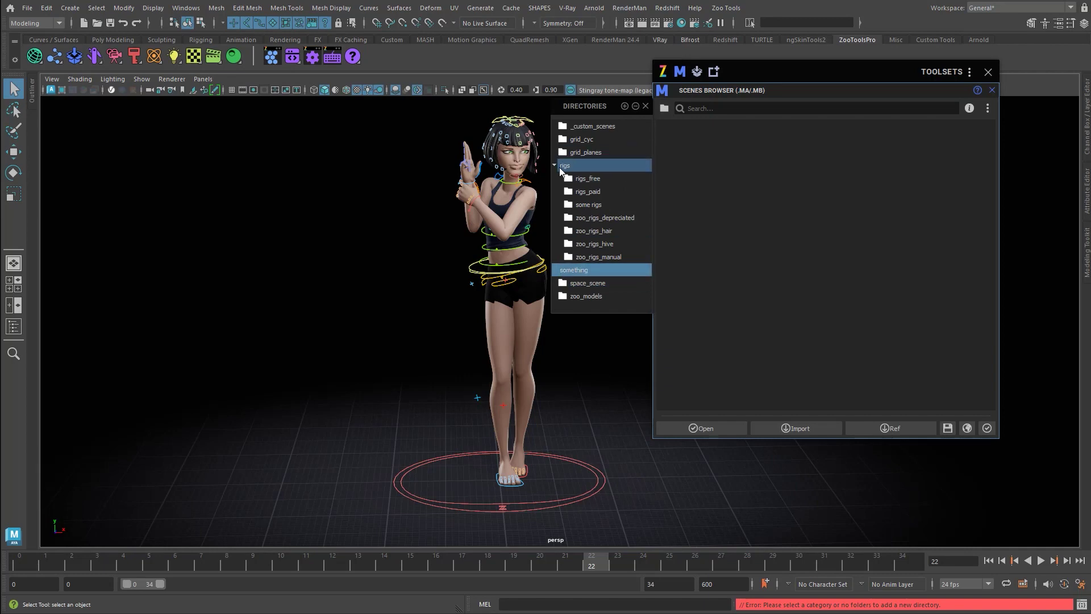
click(568, 166)
scroll(838, 213, down, 15)
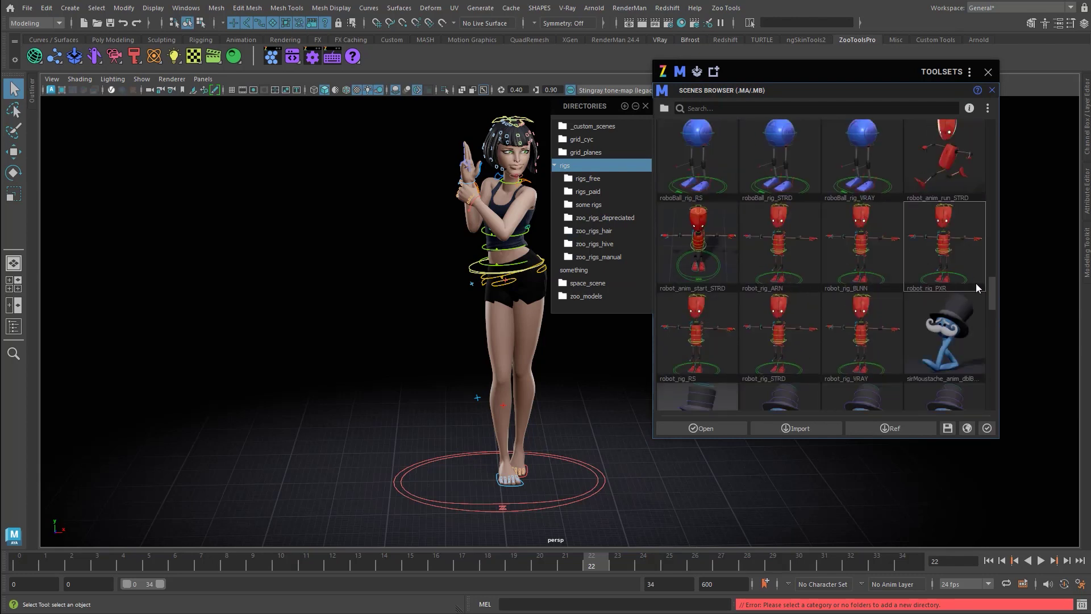
drag(993, 293, 993, 134)
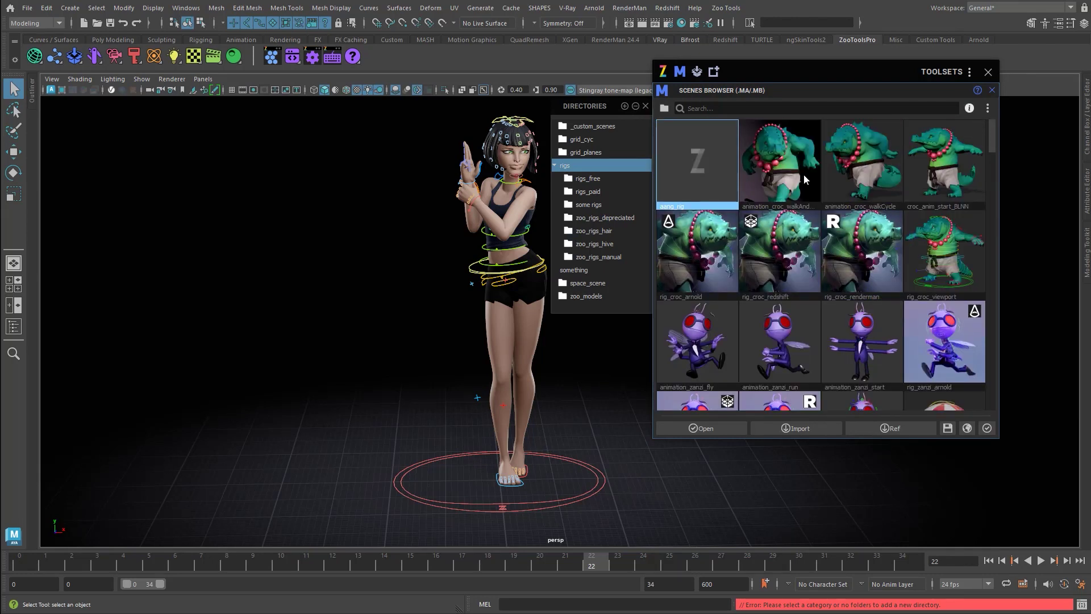
click(597, 179)
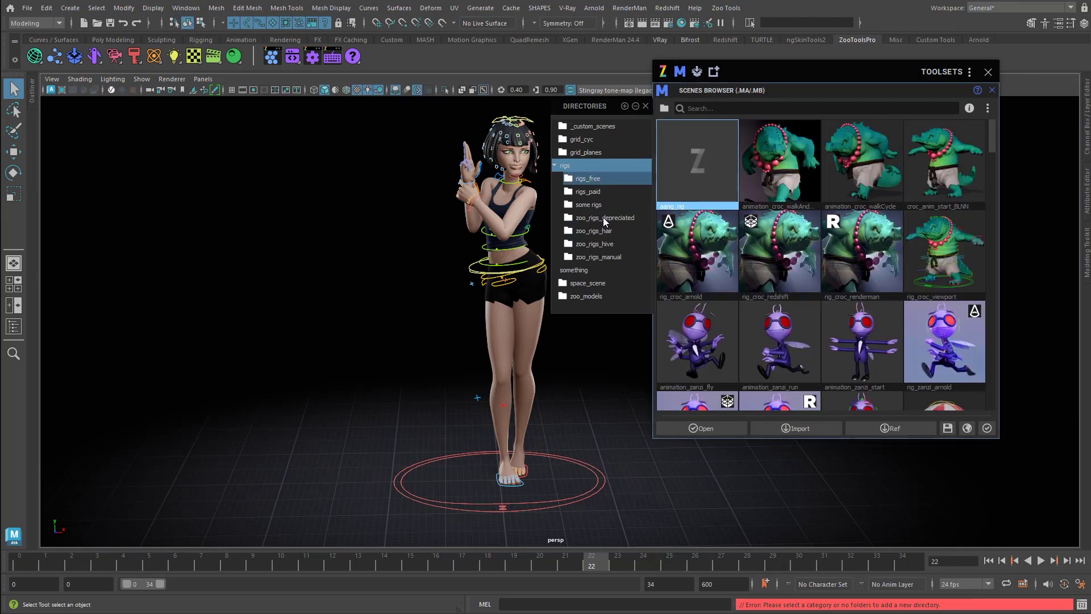
ctrl+click(599, 205)
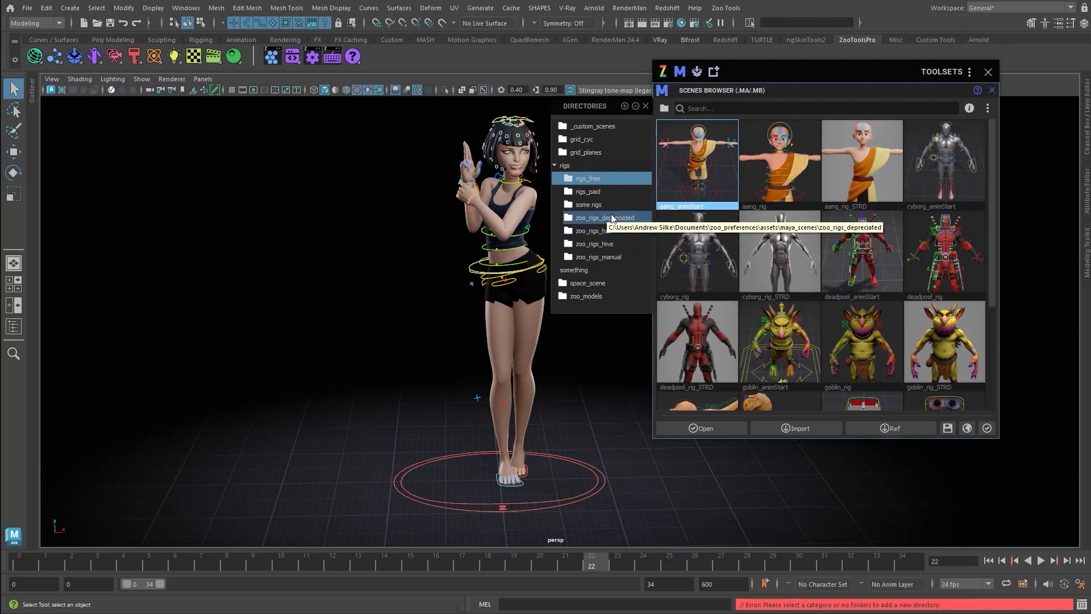
click(611, 220)
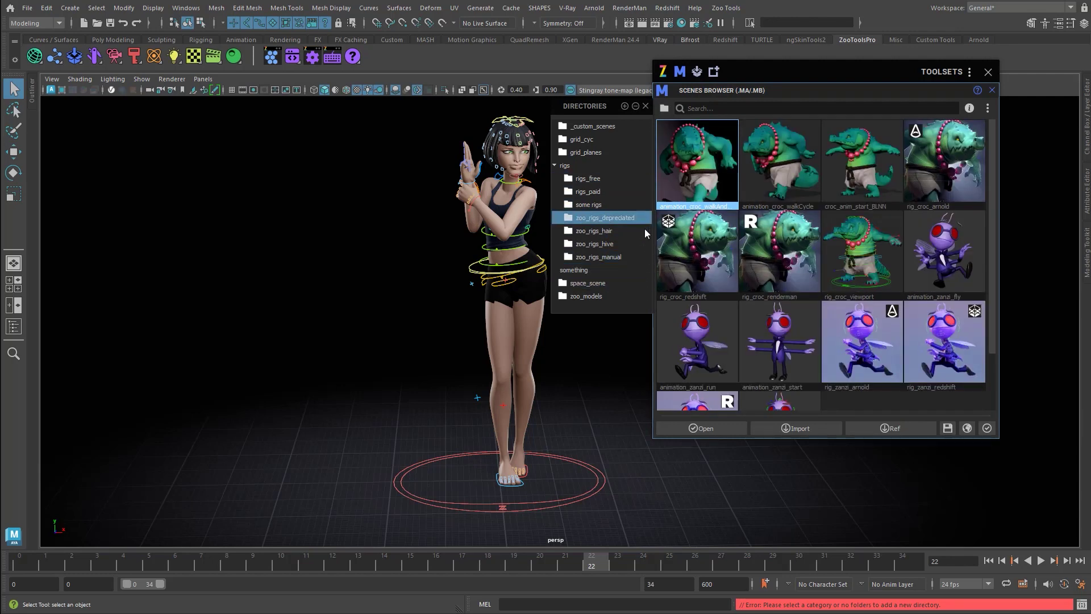
Browse the combined scenes of the zoo_rigs_depreciated and zoo_rigs_hive folders.
ctrl+click(625, 243)
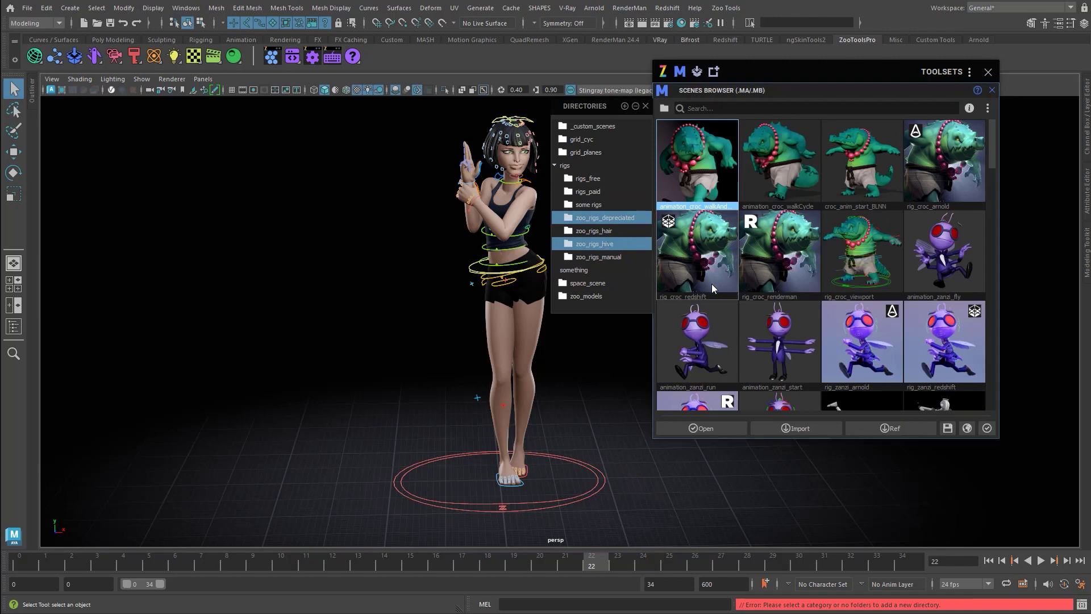
scroll(891, 232, down, 15)
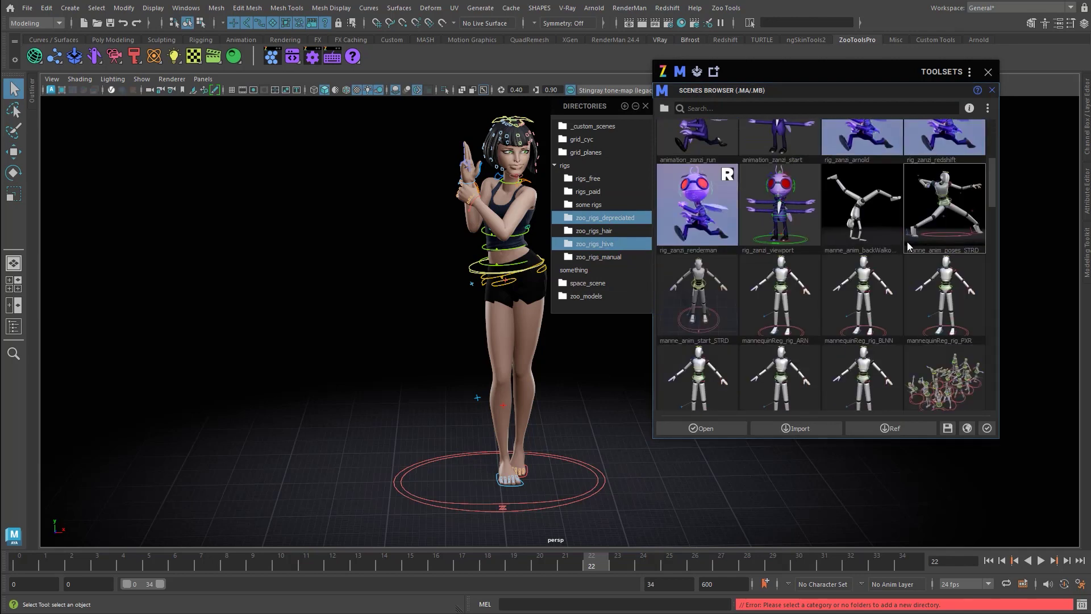
ctrl+click(618, 192)
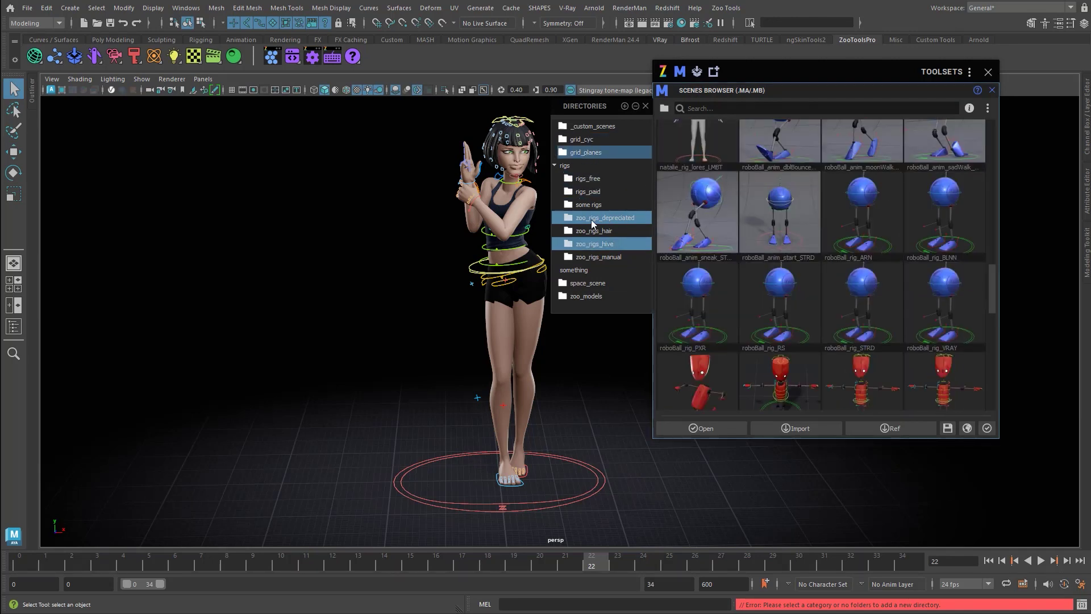
ctrl+click(598, 190)
ctrl+click(591, 181)
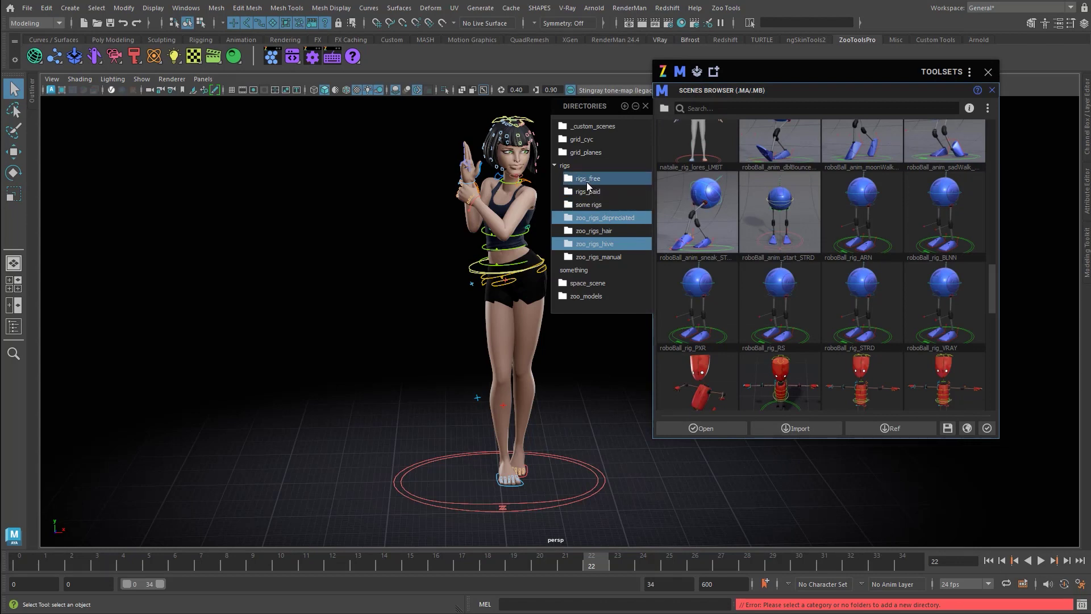
Rename the alias of the some rigs folder to "community rigs".
click(589, 205)
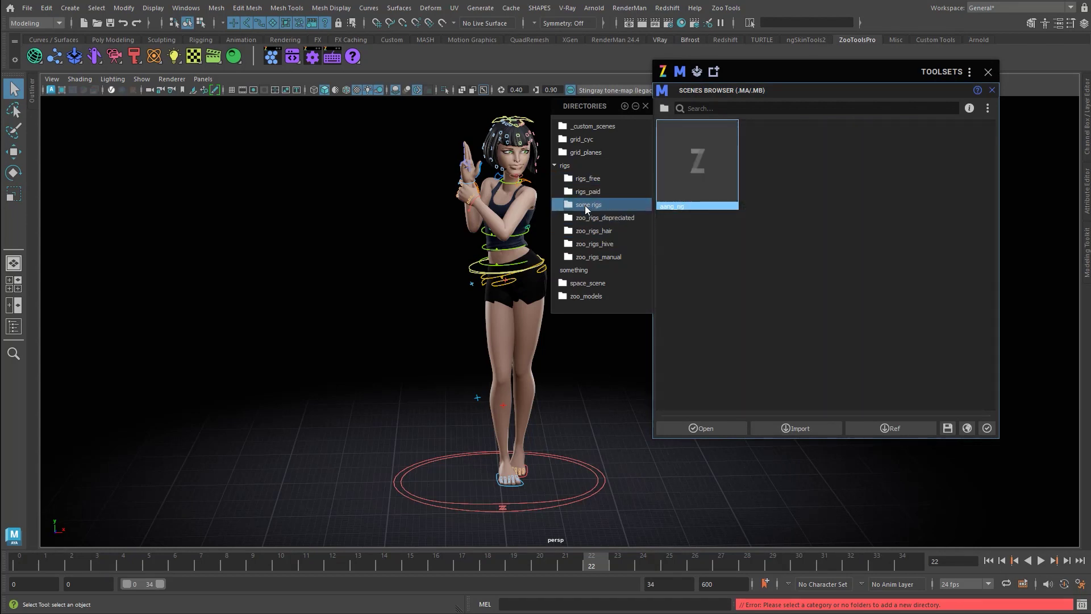
double_click(588, 204)
text(community)
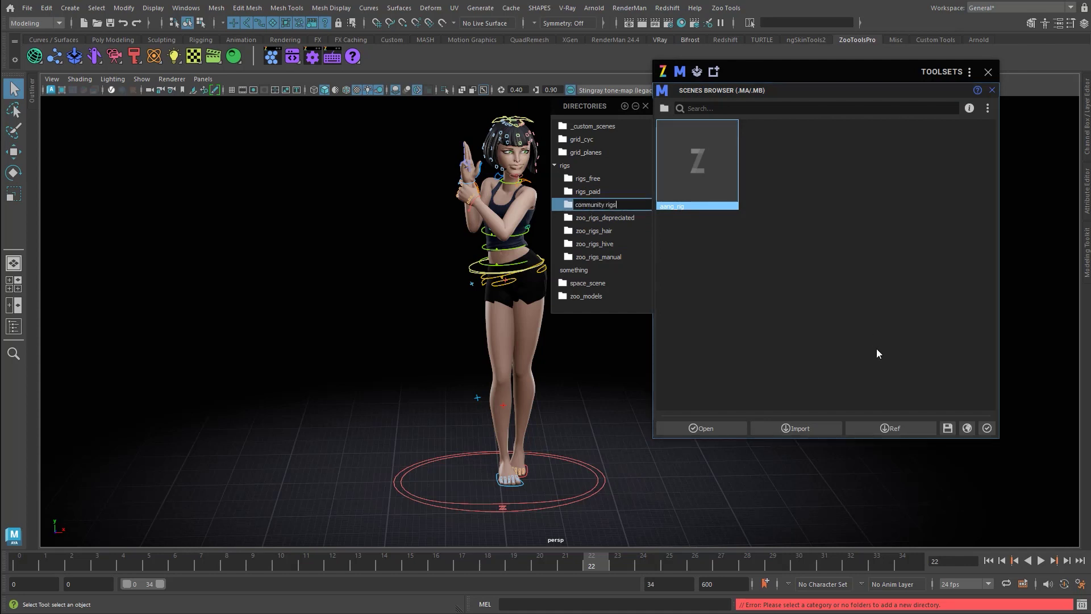
text( rigs)
key(Return)
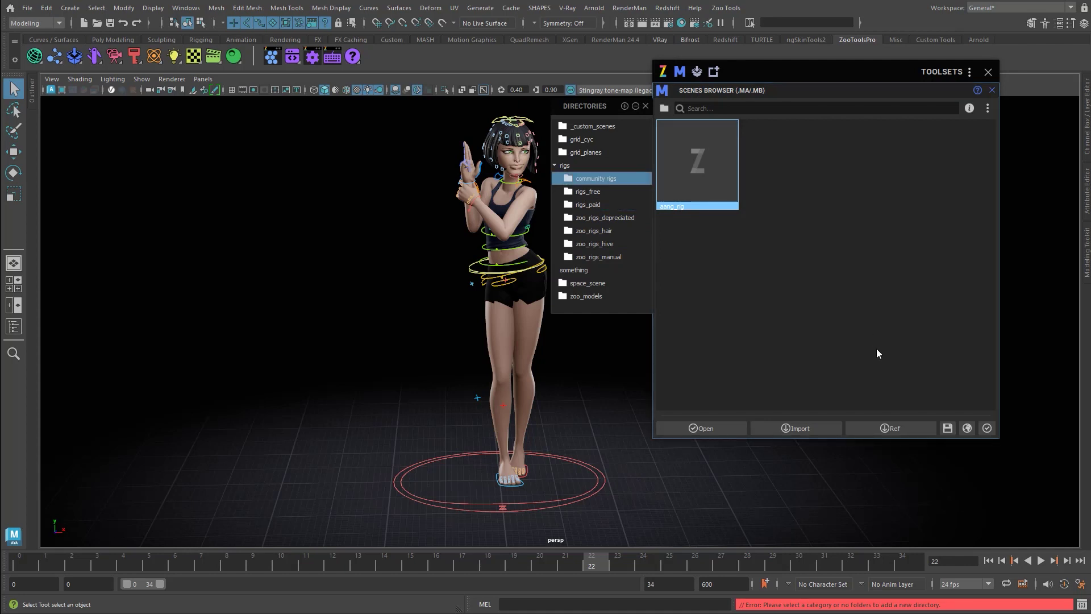
Open the aang_rig scene, discarding the current scene's changes, and frame the whole character in the viewport.
double_click(690, 163)
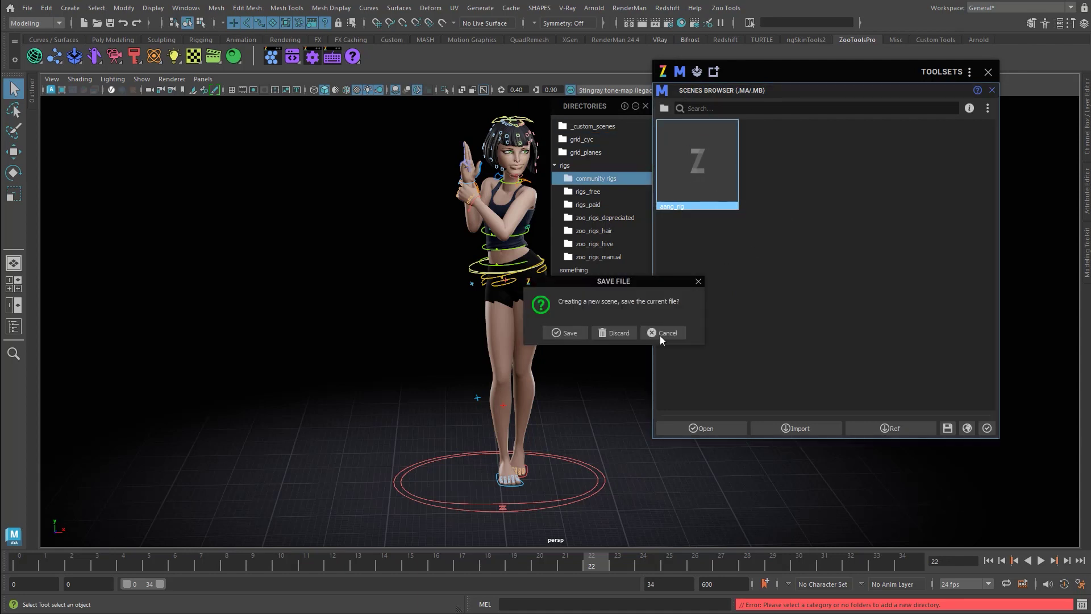
click(609, 332)
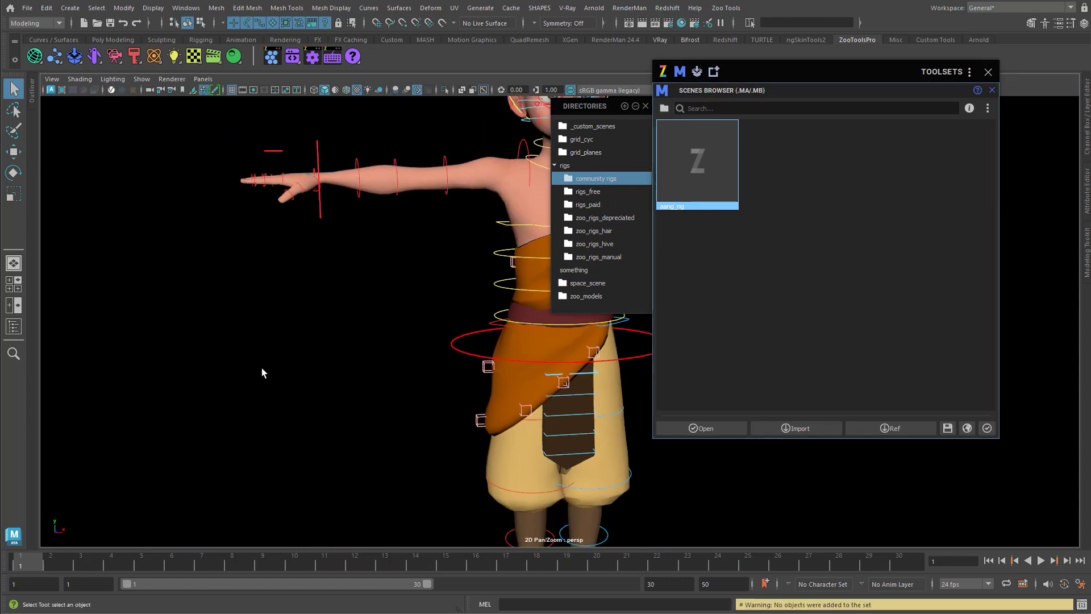
scroll(441, 312, down, 5)
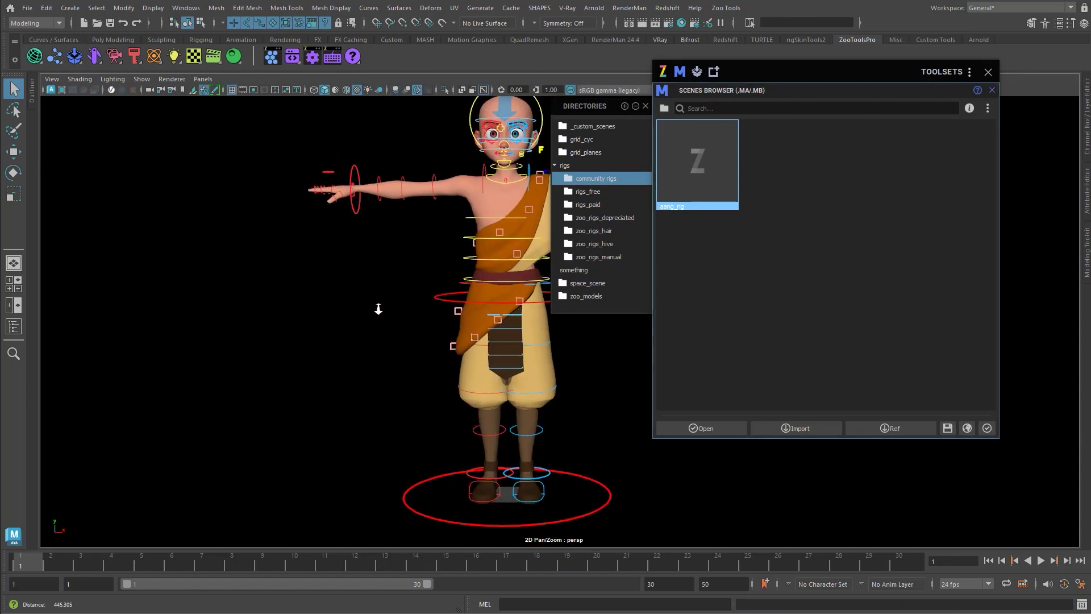
alt+drag(382, 336, 406, 340)
alt+middle_drag(406, 340, 397, 313)
alt+drag(397, 313, 414, 305)
Start a Snapshot Replace for the aang_rig thumbnail and line up the snapshot window with the character.
mouse_move(807, 63)
mouse_down()
mouse_move(890, 67)
mouse_move(817, 65)
mouse_up()
click(998, 111)
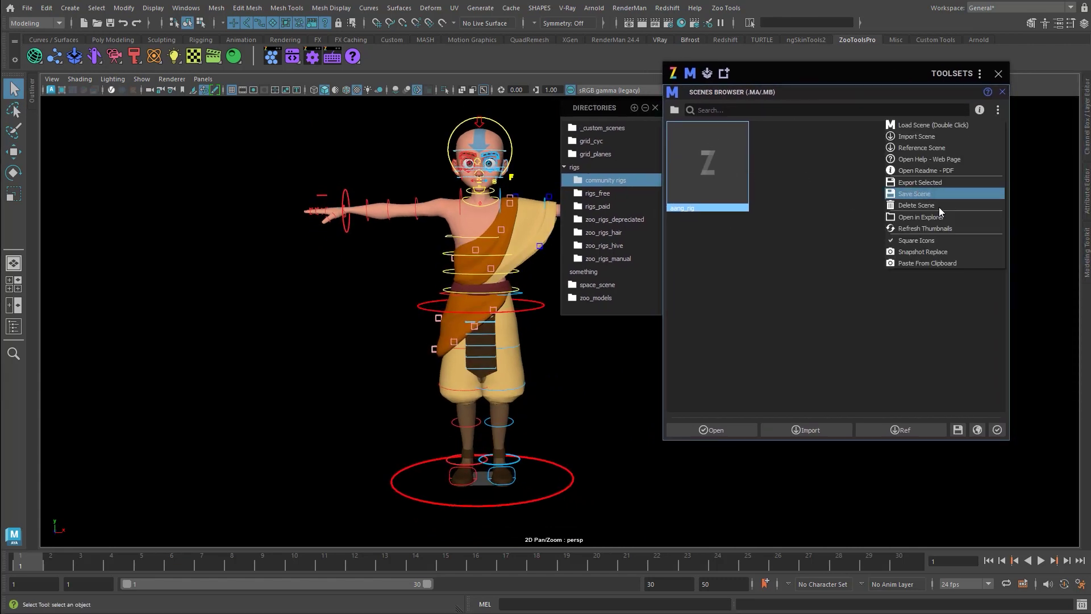
click(943, 253)
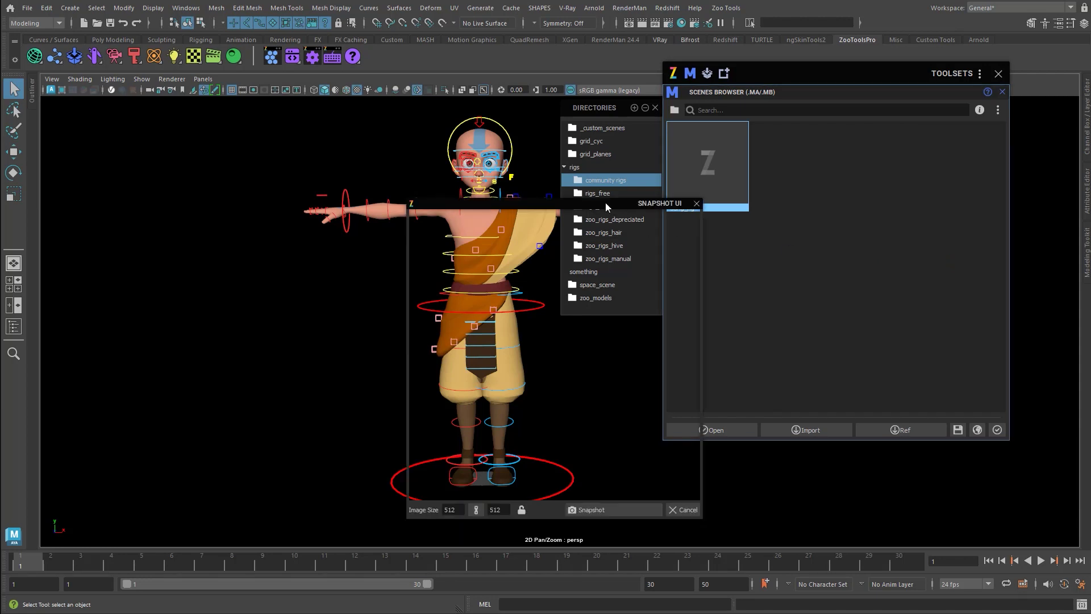
drag(606, 202, 410, 126)
alt+right_drag(438, 223, 287, 241)
alt+middle_drag(288, 241, 206, 238)
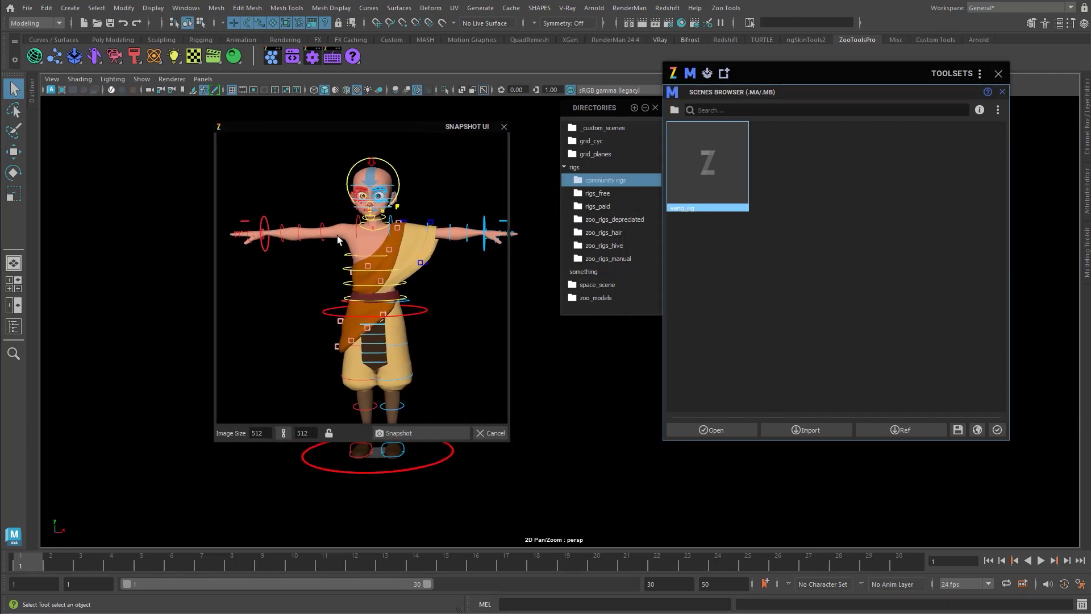
Cycle the viewport background from black to a dark grey for the thumbnail.
key(alt+b)
key(alt+b)
key(alt+b)
key(alt+b)
key(alt+b)
key(alt+b)
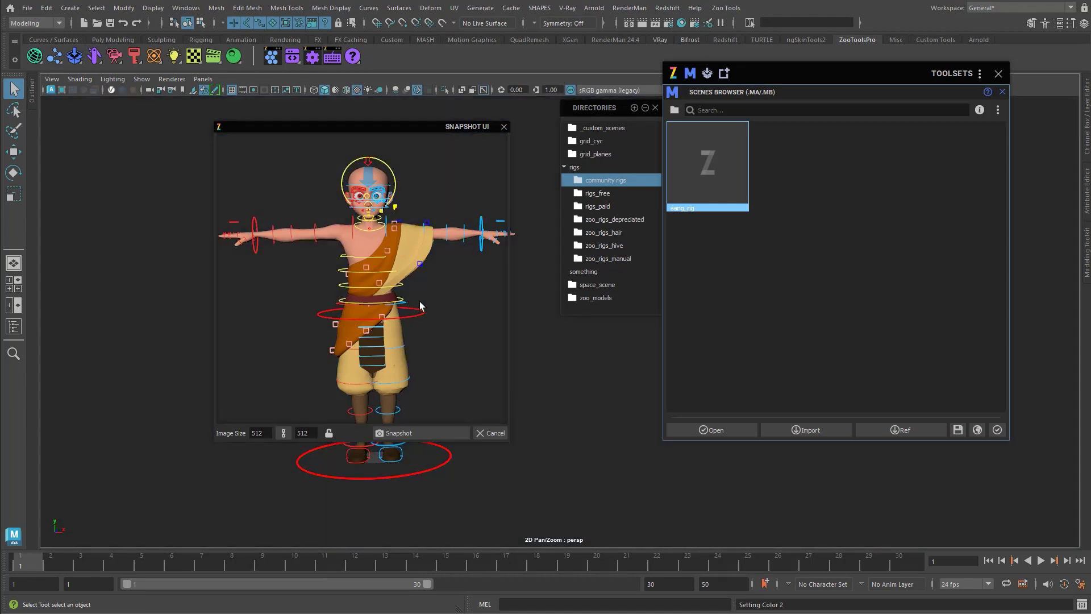
Frame the character's full body within the snapshot area and capture it as the aang_rig thumbnail at 512 x 512.
alt+middle_drag(410, 295, 418, 281)
alt+right_drag(419, 280, 408, 281)
alt+middle_drag(408, 276, 402, 273)
alt+right_drag(402, 274, 395, 273)
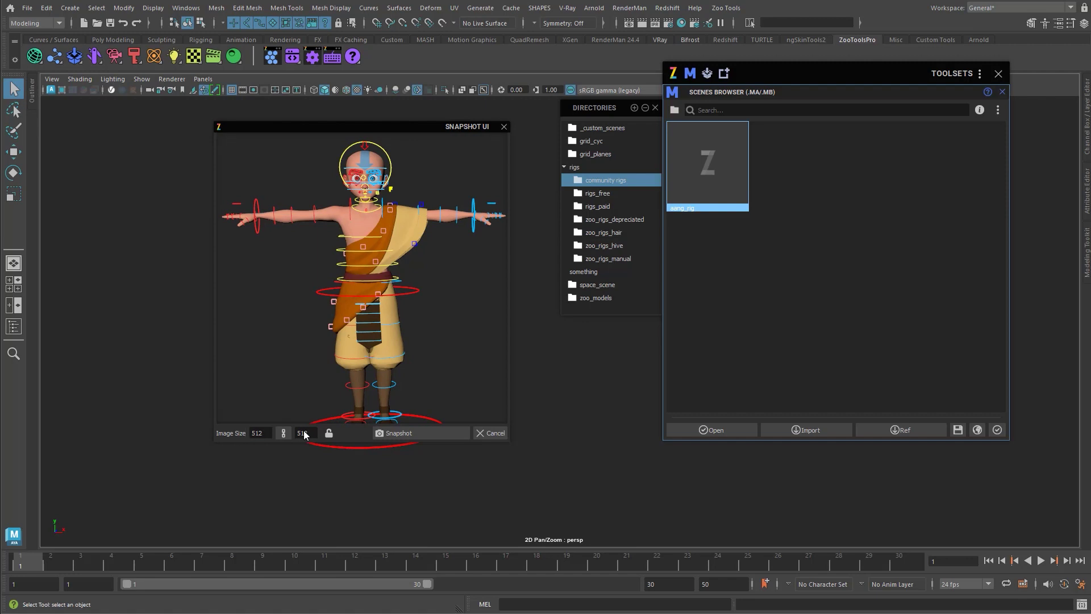
alt+middle_drag(428, 276, 419, 264)
alt+right_drag(419, 265, 410, 268)
mouse_move(410, 268)
alt+middle_down()
mouse_move(414, 259)
mouse_move(419, 275)
alt+middle_up()
right_drag(476, 277, 408, 326)
alt+middle_drag(425, 296, 421, 297)
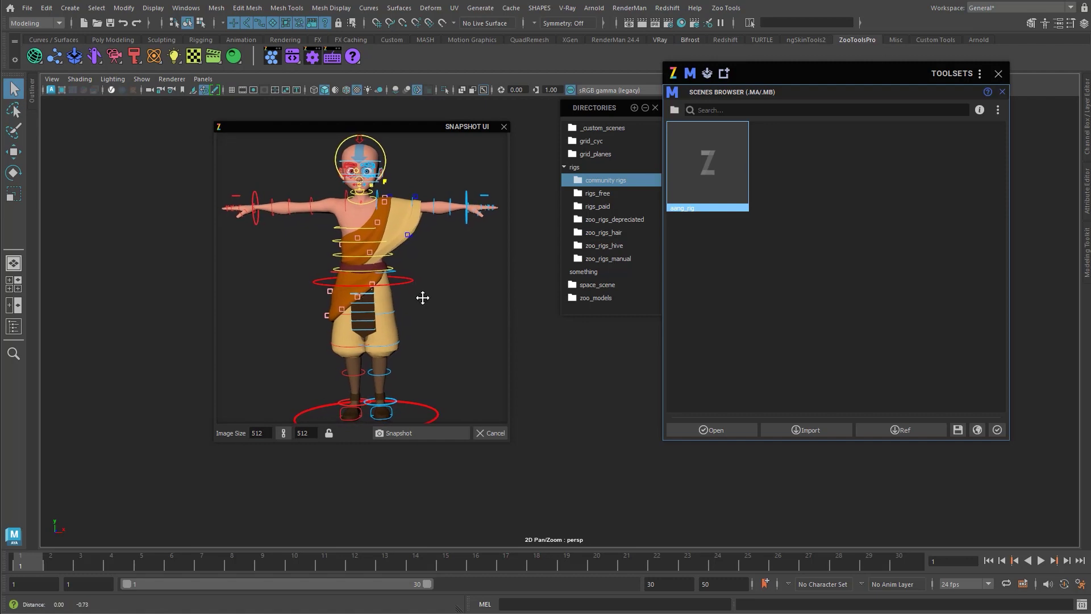
click(425, 433)
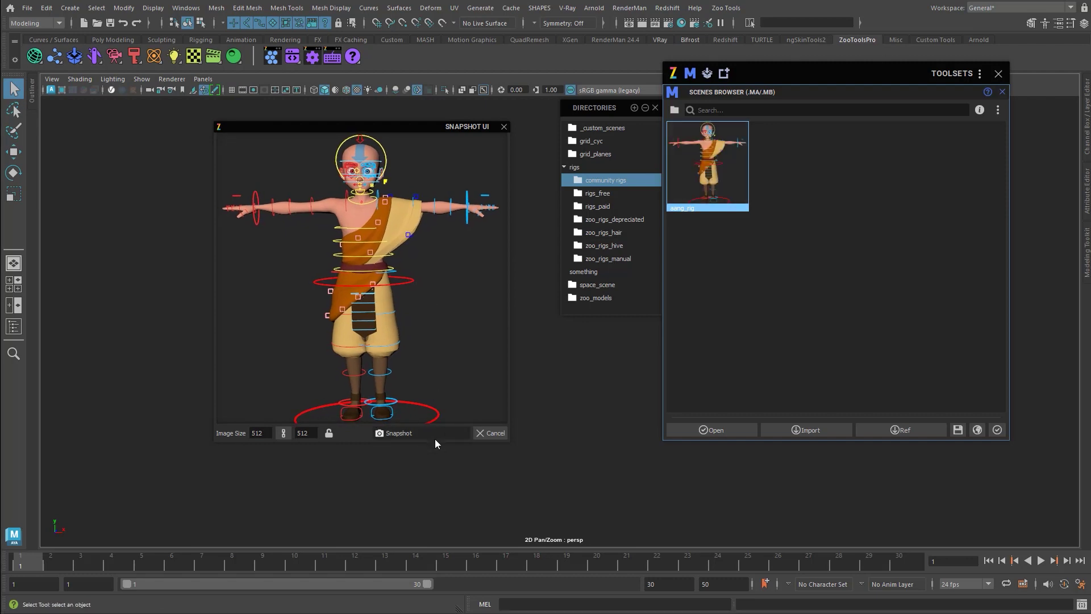
Retake the aang_rig thumbnail with a closer view of the character cut off below the knees.
scroll(303, 286, up, 3)
alt+middle_drag(303, 286, 407, 213)
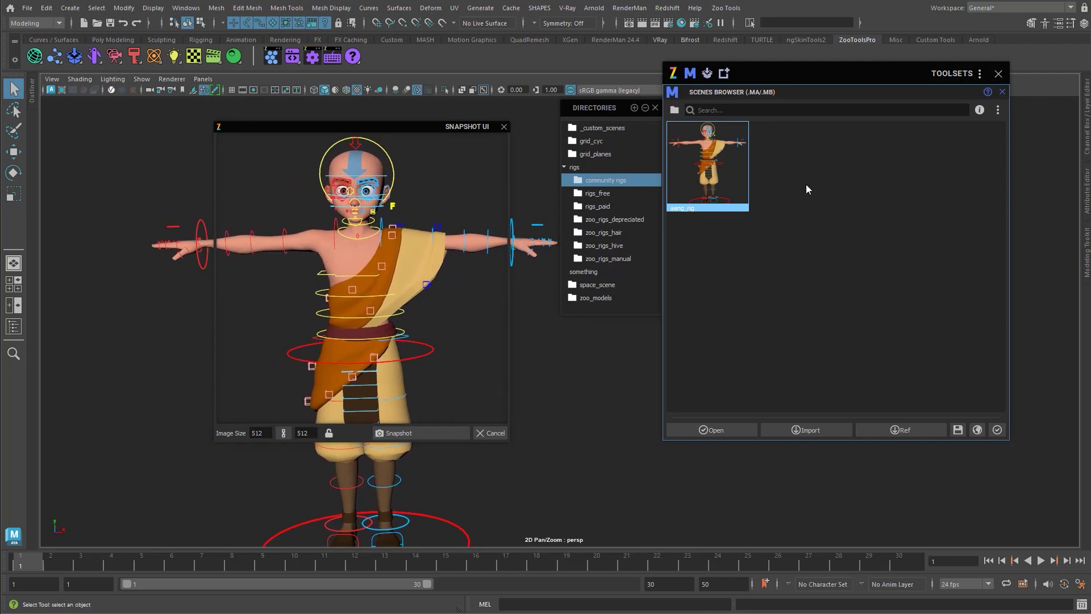
click(398, 433)
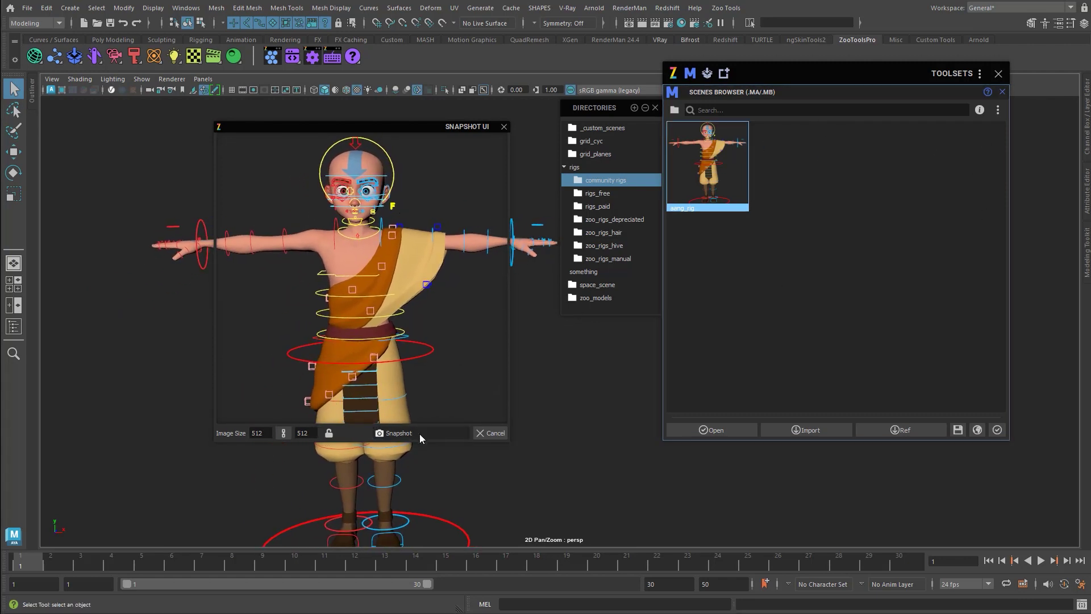
Retake the aang_rig thumbnail with the character centred from head to hips, and close the snapshot window.
alt+middle_drag(424, 267, 450, 270)
alt+right_drag(450, 269, 493, 262)
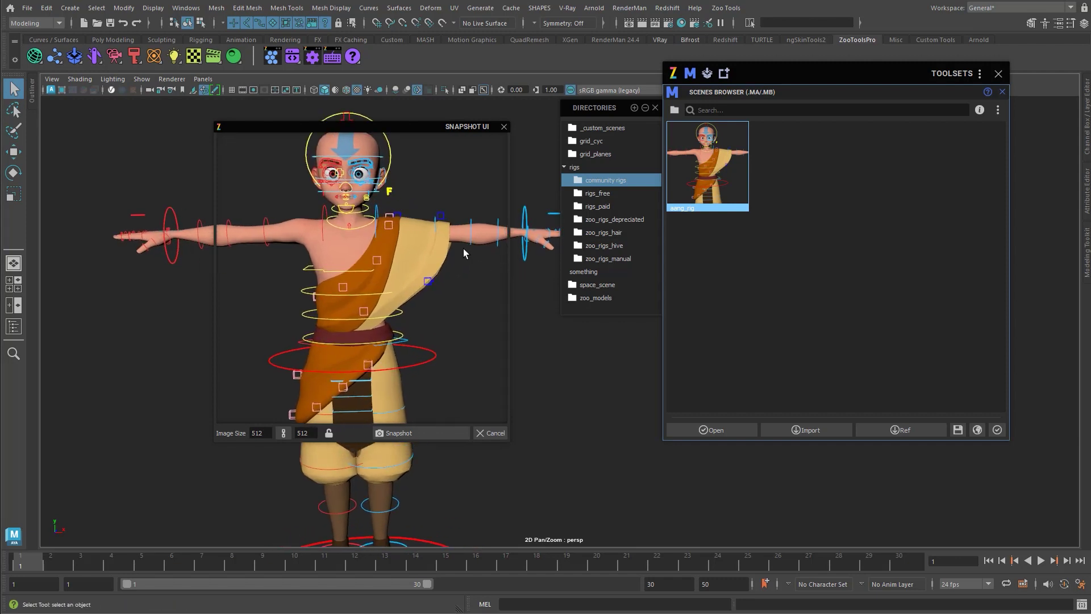
alt+middle_drag(490, 263, 488, 301)
alt+right_drag(490, 302, 503, 302)
alt+middle_drag(426, 281, 441, 275)
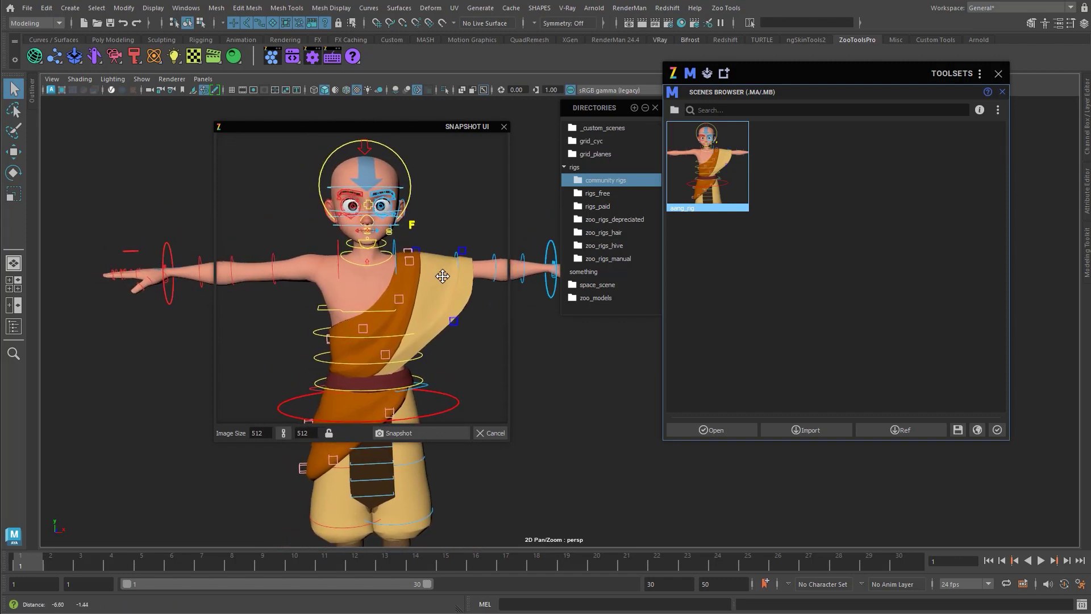
alt+drag(431, 276, 427, 278)
alt+middle_drag(426, 277, 426, 277)
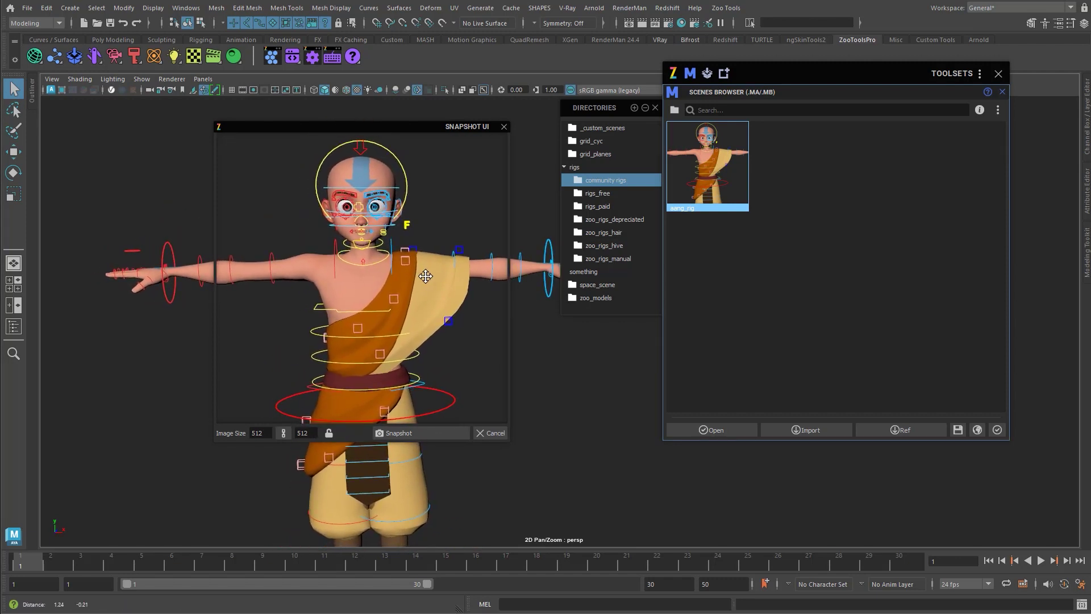
click(424, 433)
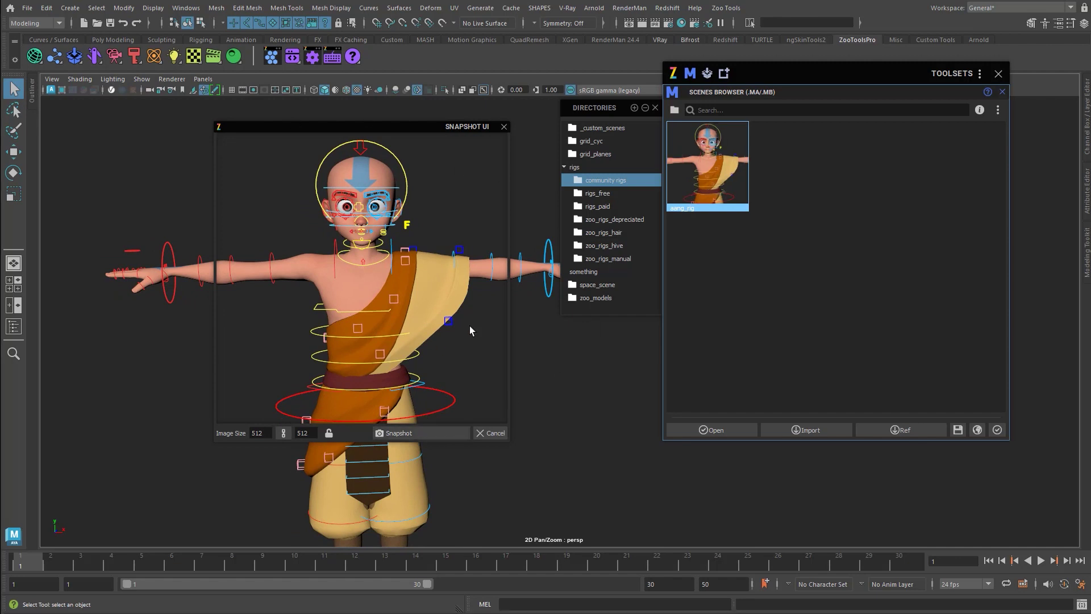
click(504, 127)
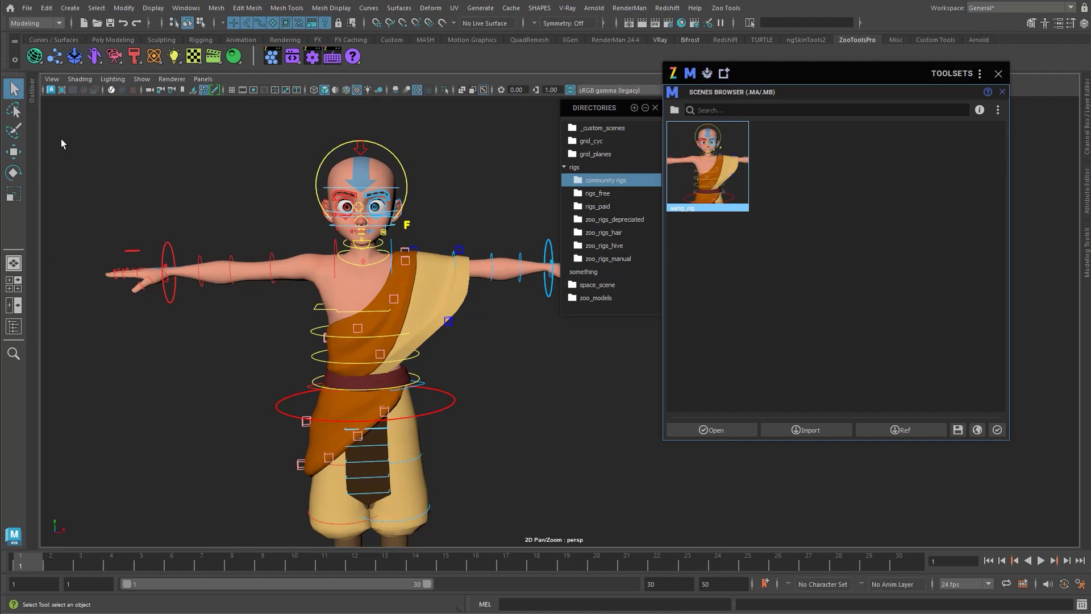
Create a new scene without saving the current changes, and import aang_rig into it.
click(83, 23)
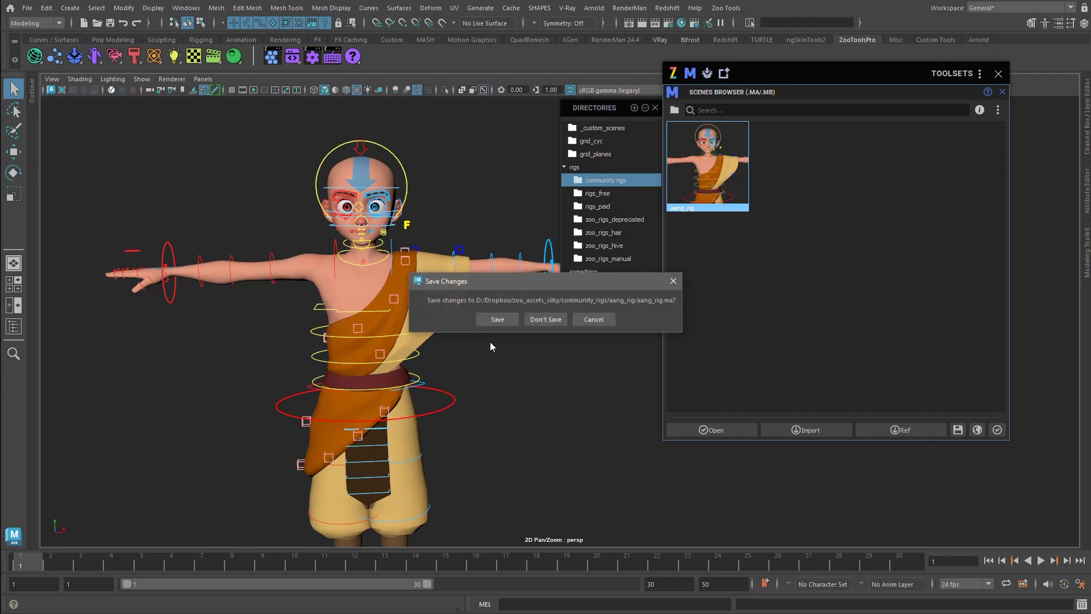
click(543, 320)
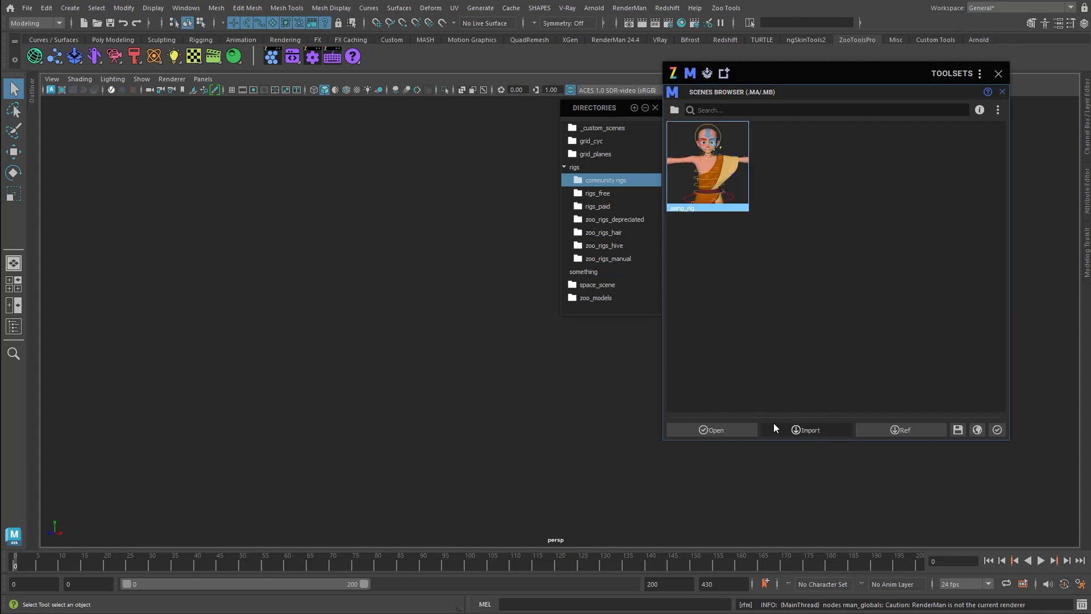
click(817, 431)
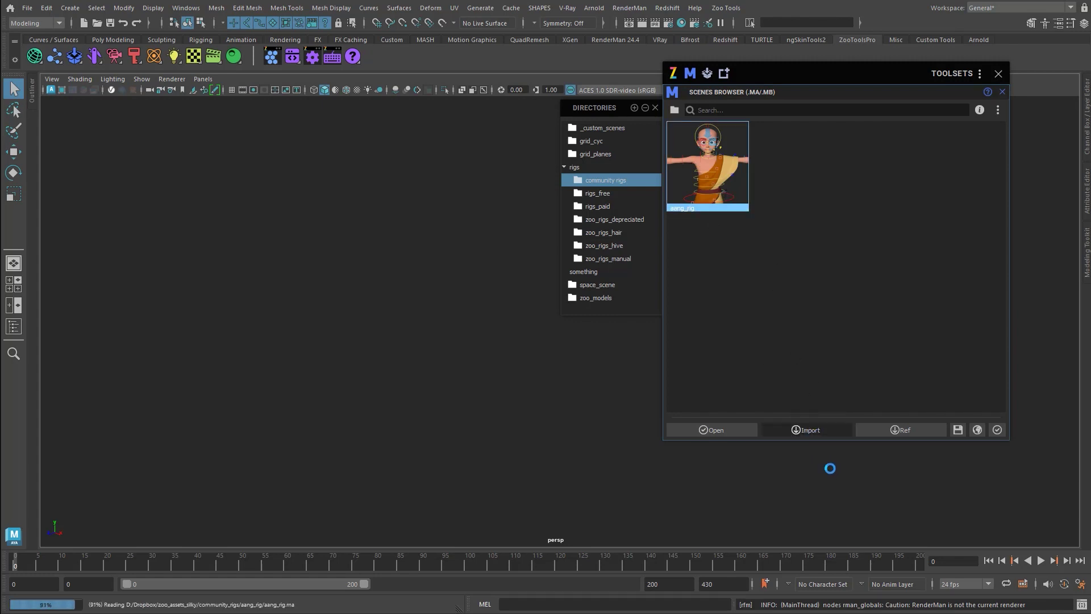
Move the Scenes Browser out of the way, frame the imported rig and turn on textured display in the viewport.
drag(804, 69, 1090, 137)
alt+right_drag(415, 275, 296, 270)
alt+middle_drag(636, 256, 613, 432)
alt+right_drag(529, 352, 431, 341)
alt+drag(431, 341, 546, 307)
alt+middle_drag(585, 319, 580, 423)
alt+right_drag(591, 368, 584, 348)
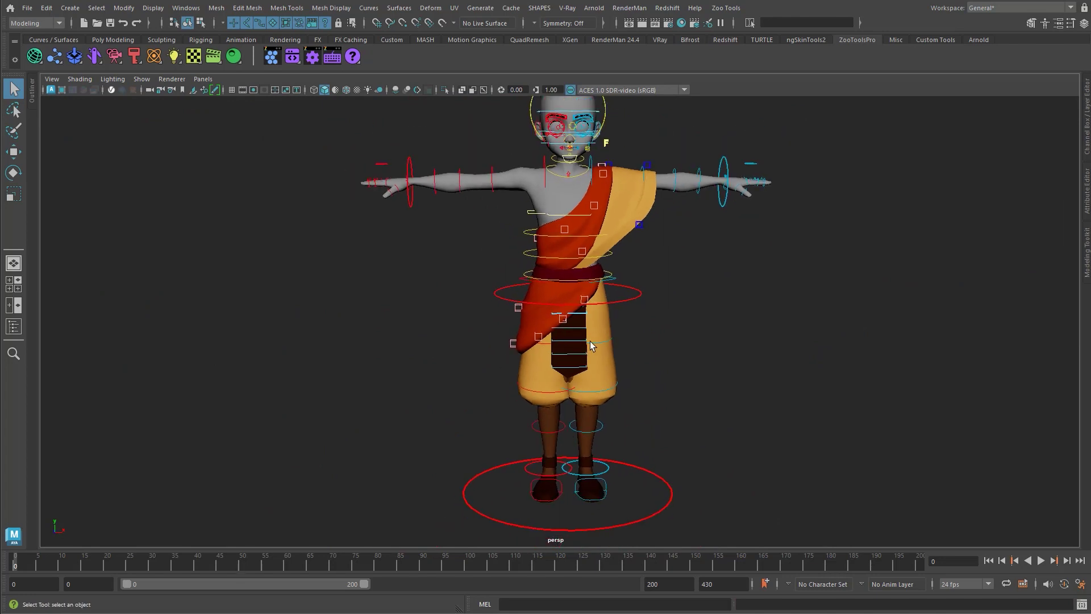
alt+middle_drag(584, 349, 551, 346)
click(357, 90)
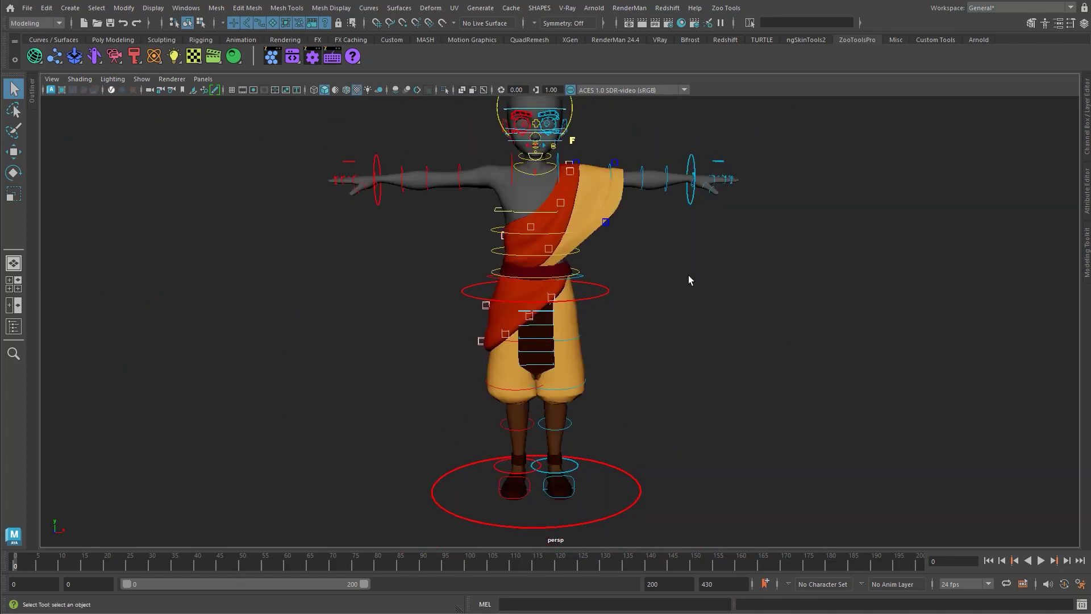
Bring the Scenes Browser back beside the imported rig and enlarge the aang_rig thumbnail.
alt+middle_drag(659, 277, 641, 297)
alt+right_drag(641, 297, 635, 295)
alt+middle_drag(635, 295, 611, 292)
mouse_move(852, 146)
mouse_down()
mouse_move(840, 148)
mouse_move(848, 127)
mouse_up()
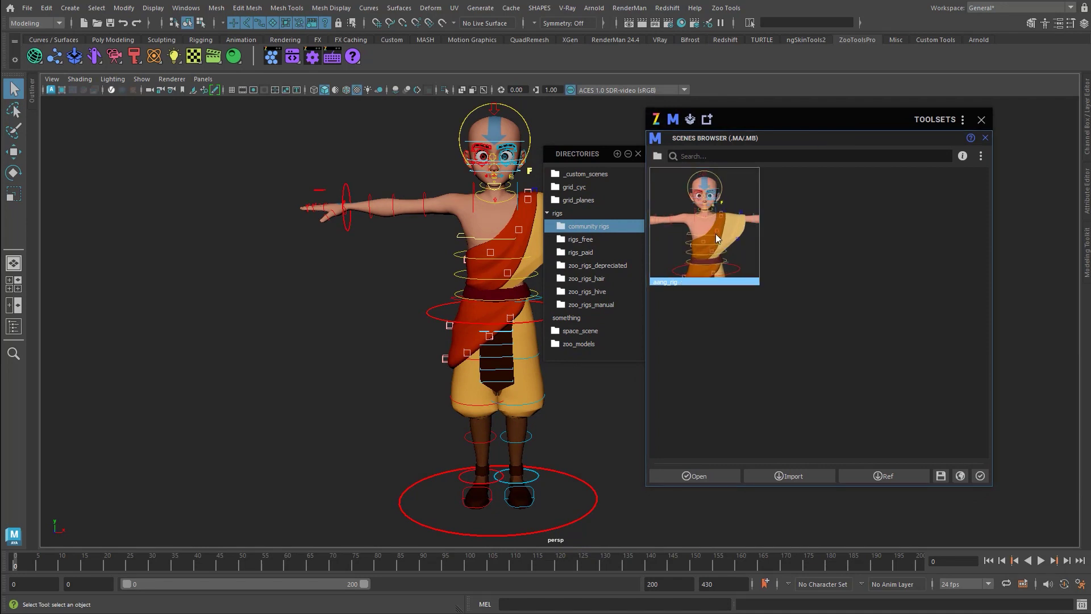
ctrl+scroll(716, 235, up, 1)
Compare the colours of the imported rig's upper body with those in the aang_rig thumbnail.
alt+middle_drag(501, 269, 433, 268)
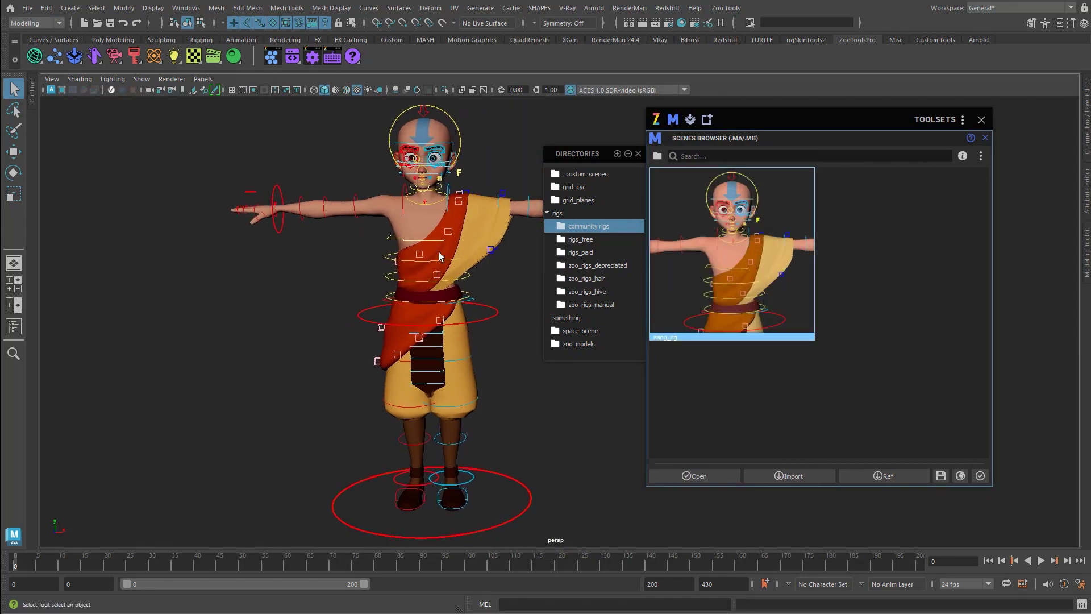
alt+right_drag(447, 242, 424, 358)
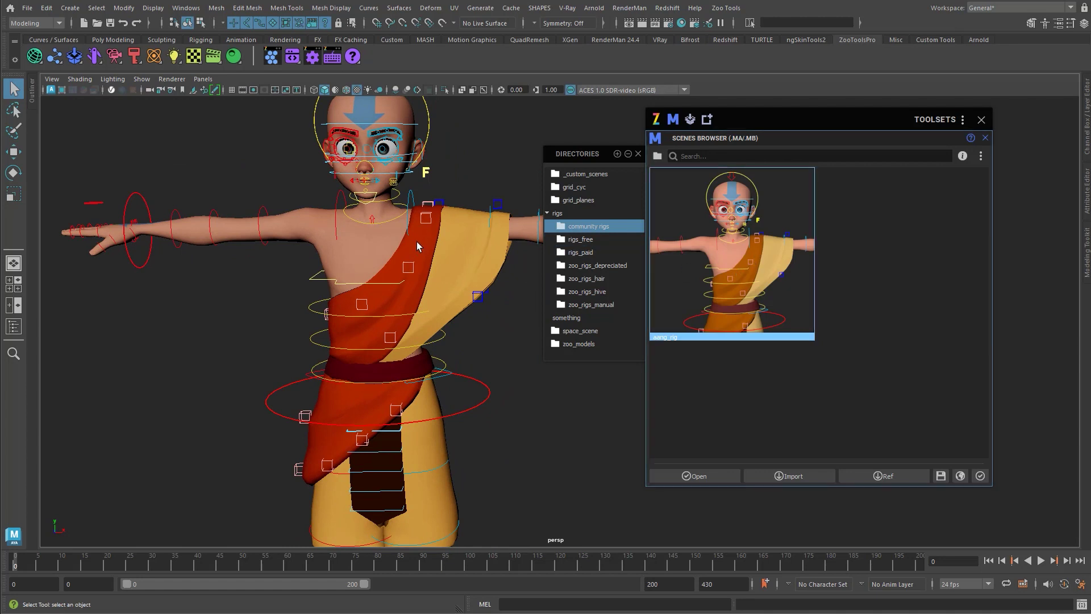
alt+drag(432, 301, 412, 315)
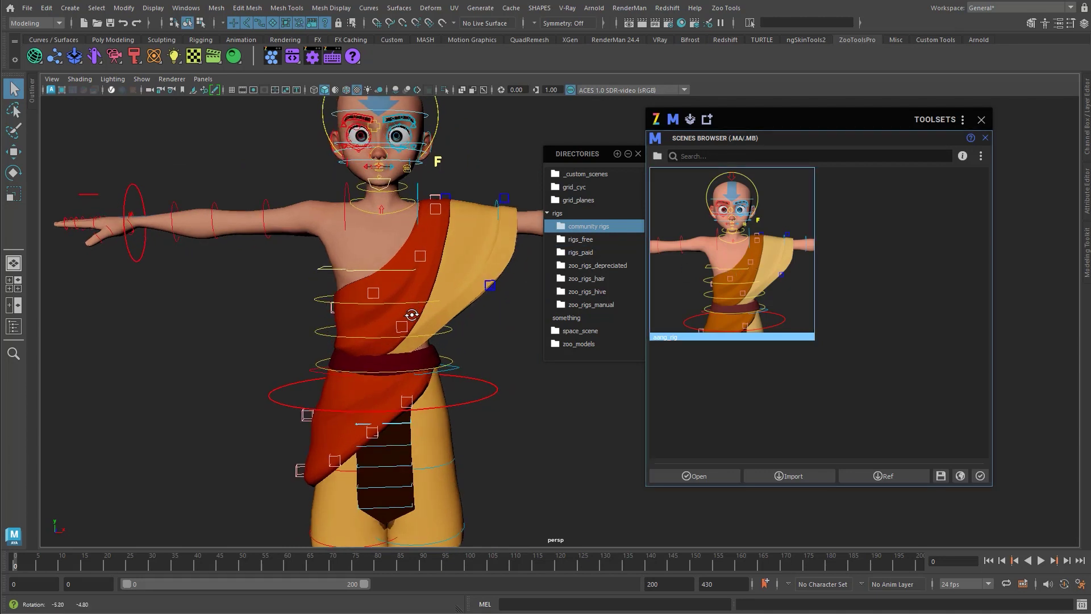
alt+right_drag(412, 315, 403, 322)
alt+drag(406, 322, 404, 324)
alt+middle_drag(400, 253, 398, 266)
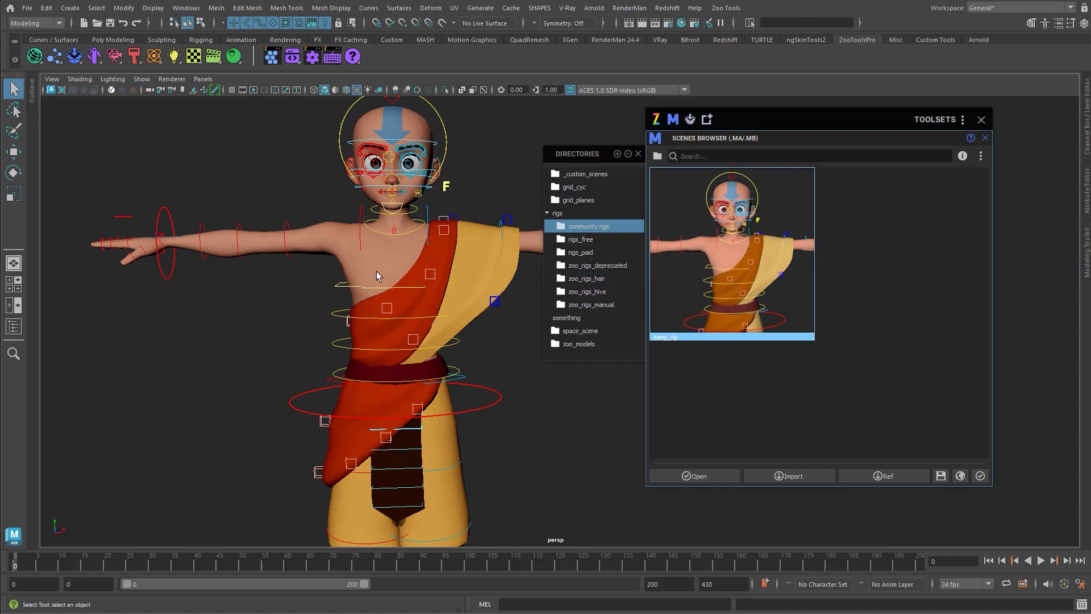
Apply the Linear/SRGB No Tone-Map render preset and set the viewport's view transform to Un-tone-mapped (sRGB).
click(218, 61)
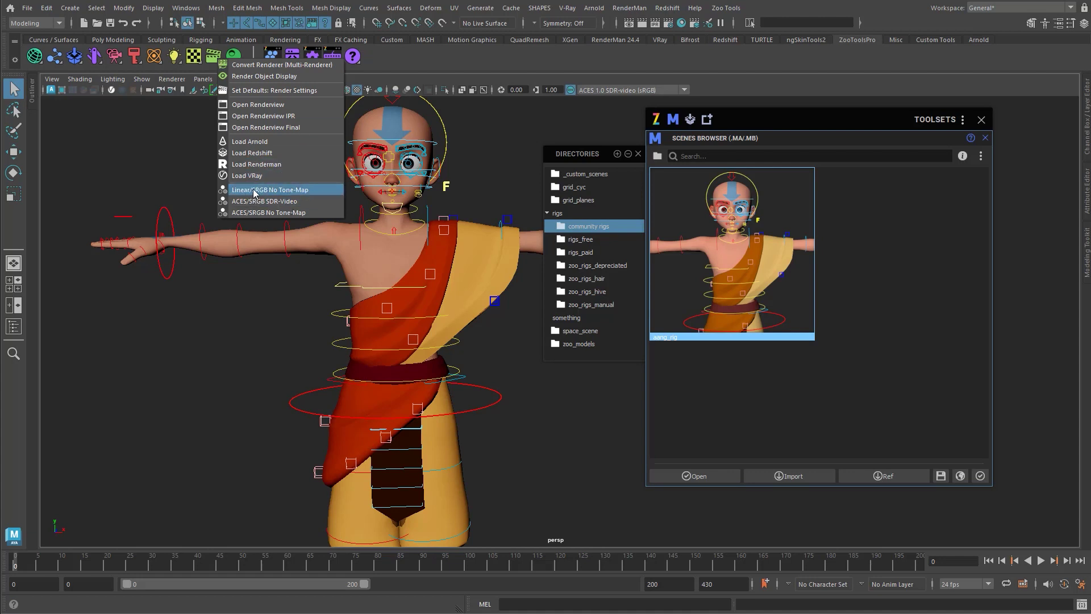
click(311, 190)
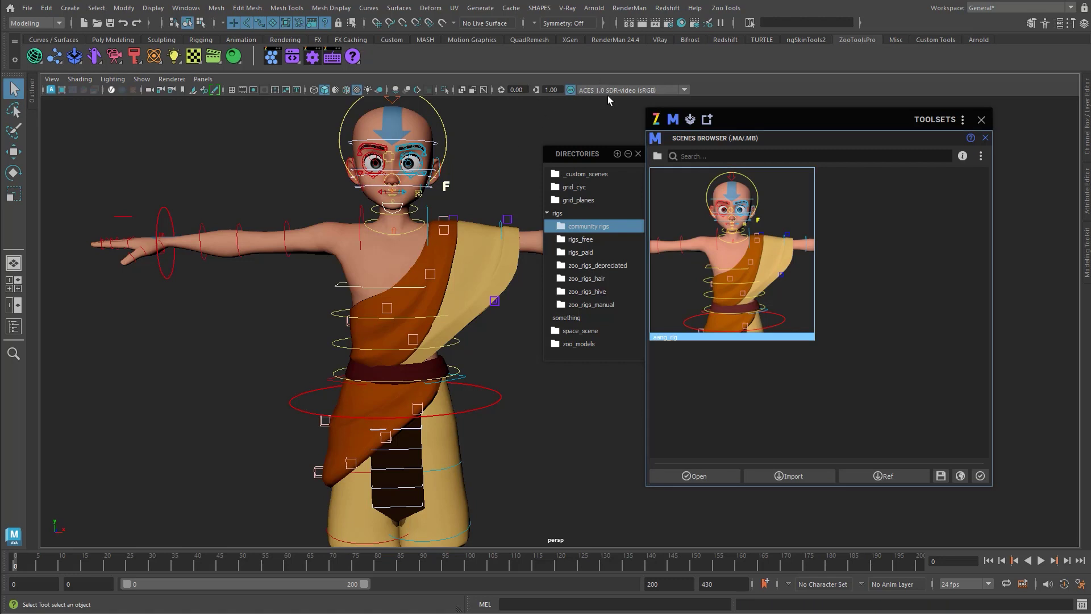
click(622, 90)
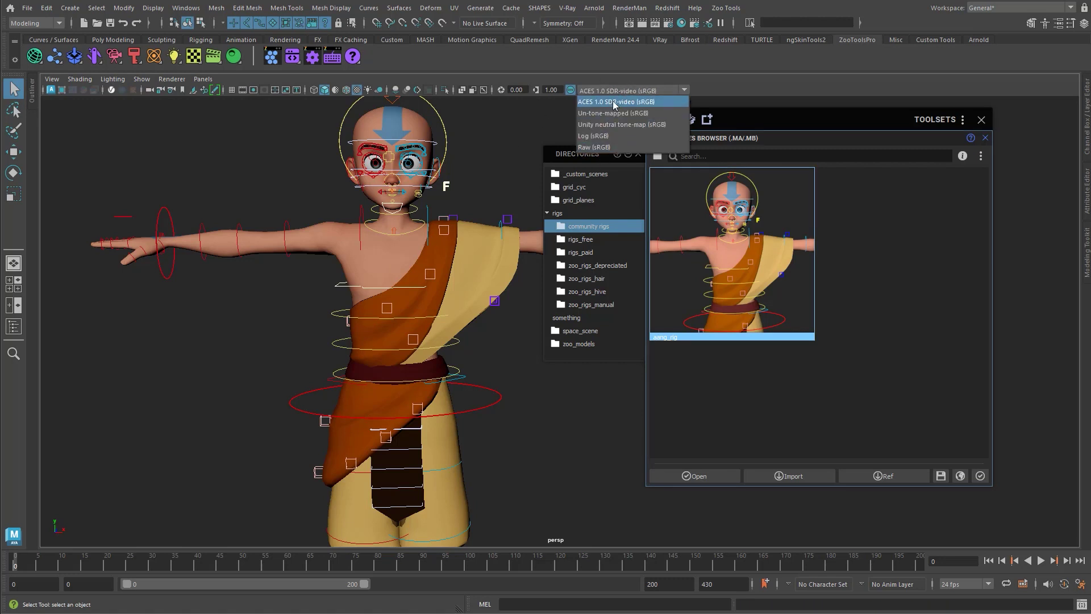
click(641, 113)
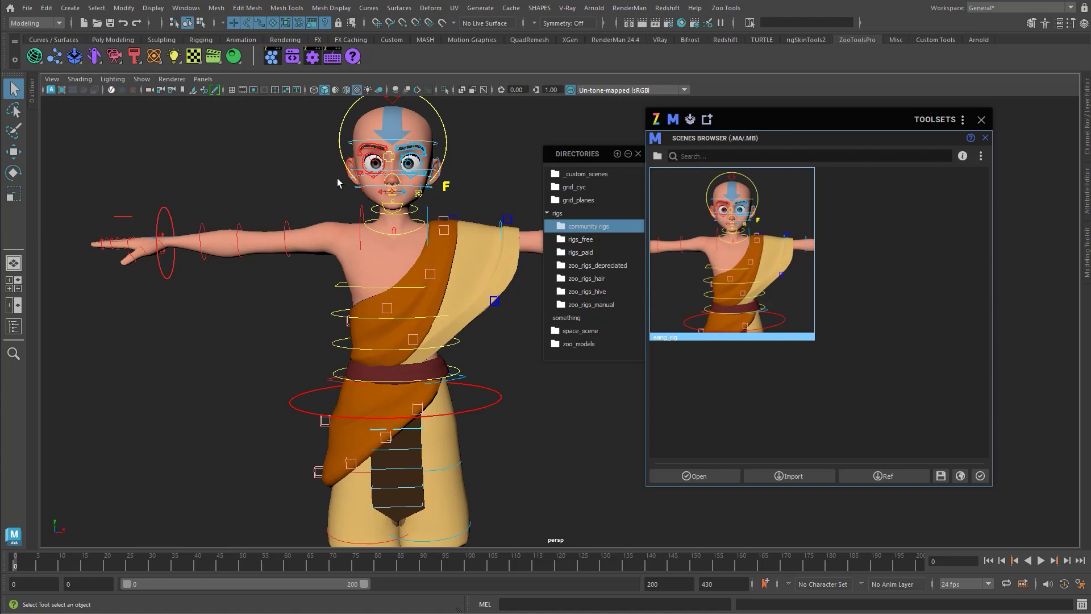
Open Maya's Color Management preferences and reposition the window so the viewport's view transform stays visible.
right_click(214, 57)
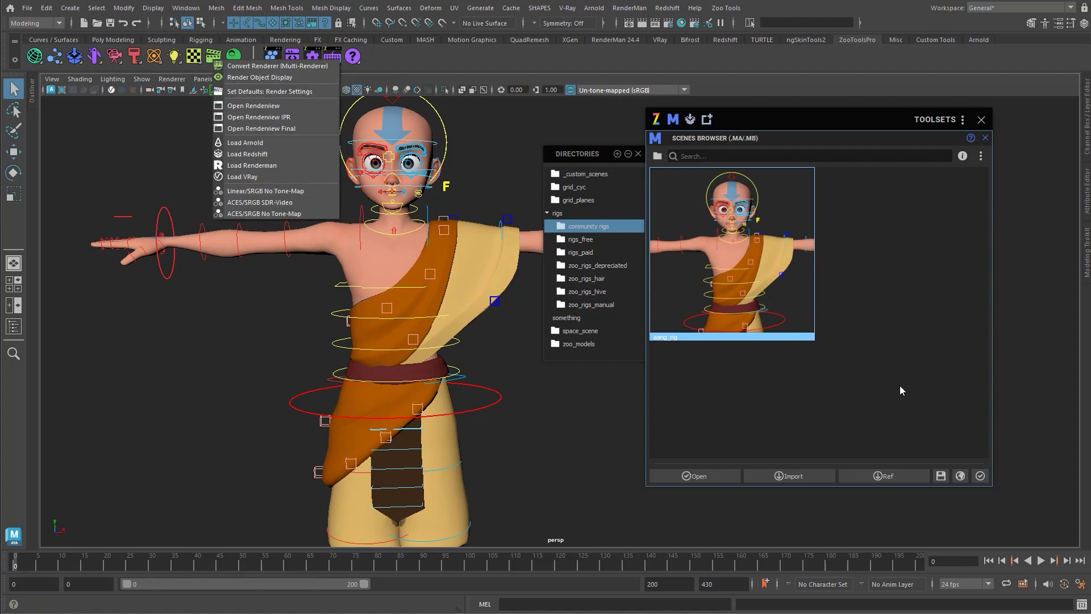
click(1080, 590)
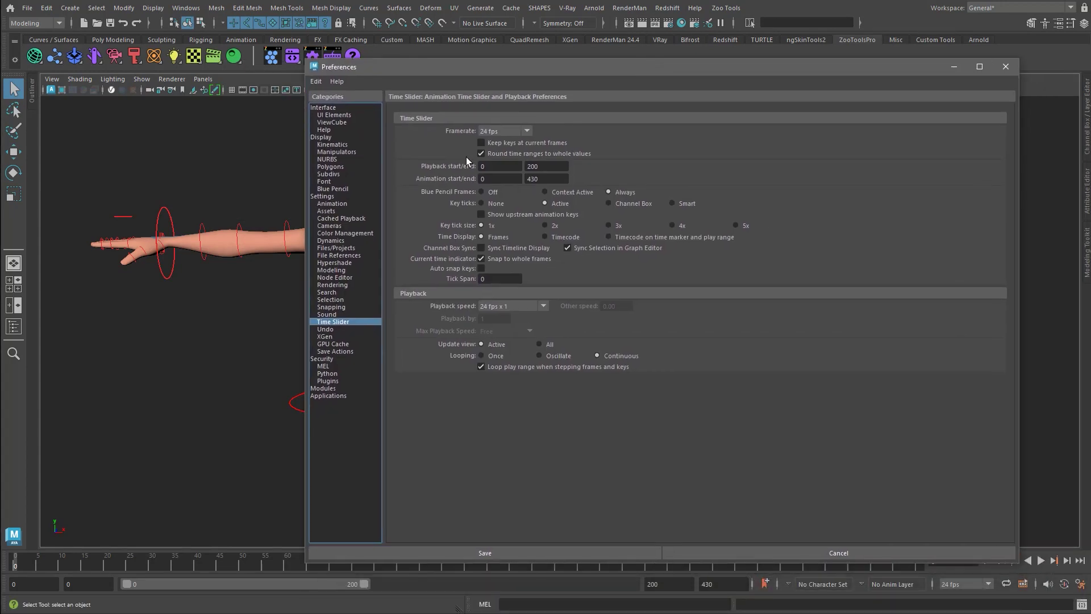
click(364, 233)
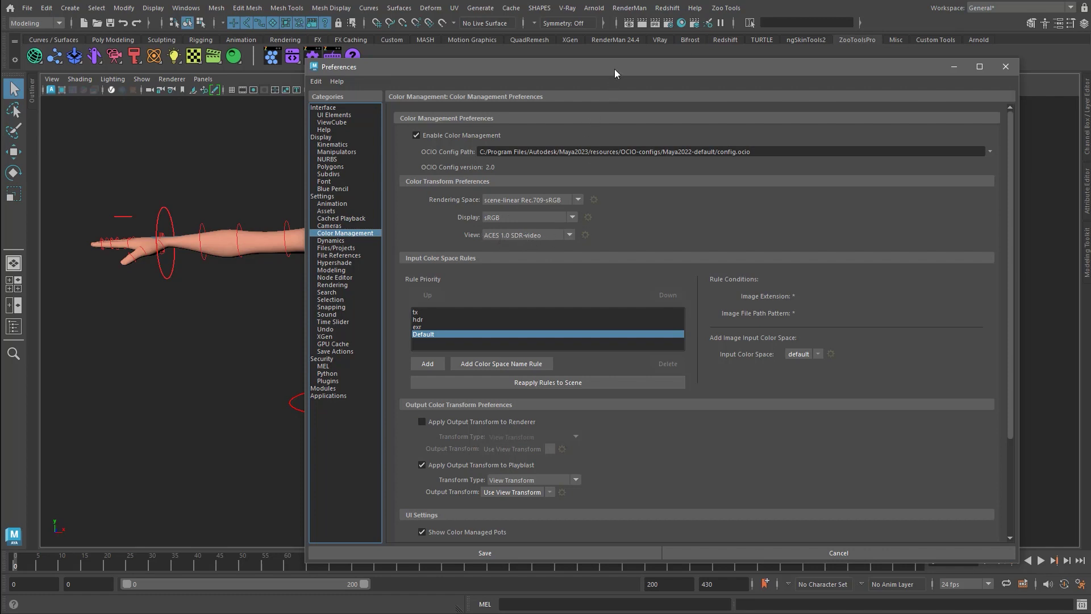
drag(615, 70, 624, 147)
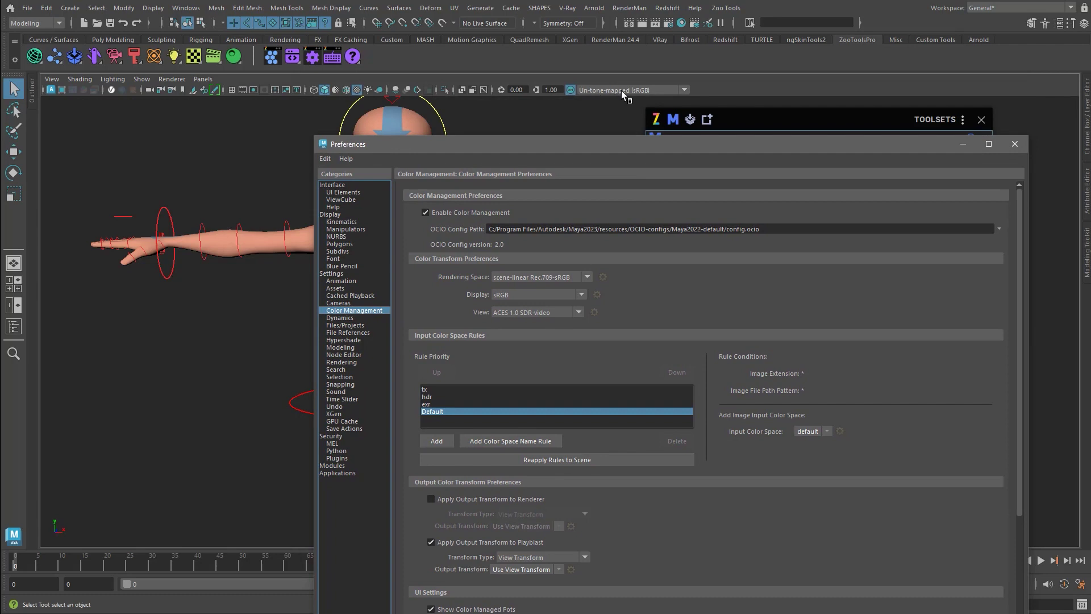
drag(626, 144, 616, 117)
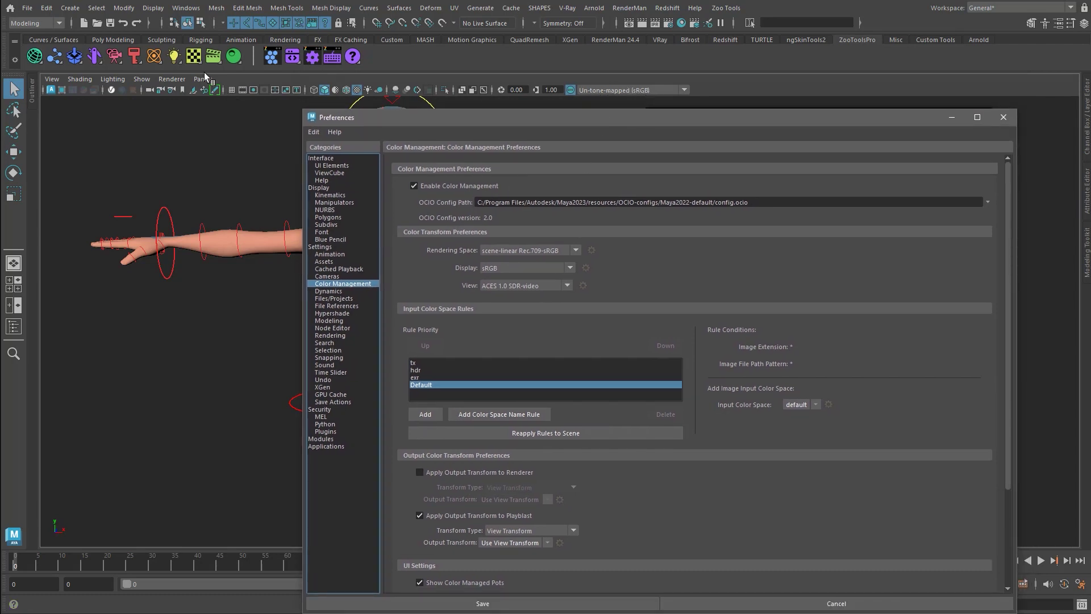
Try the ACES/SRGB SDR-Video preset with the rig uncovered for viewing, and switch back to Linear/SRGB No Tone-Map.
click(219, 54)
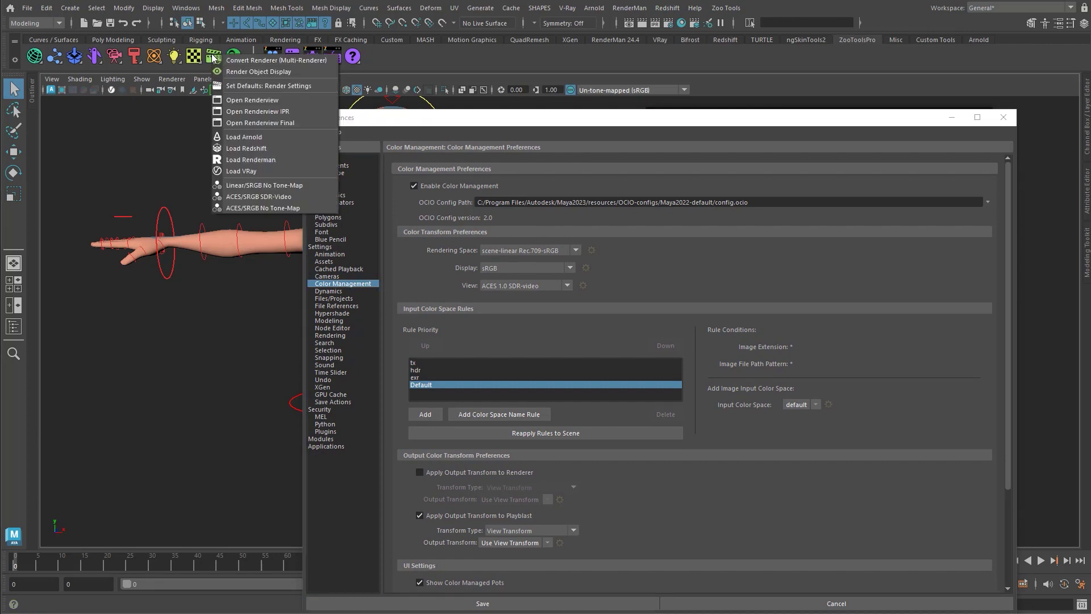
click(268, 197)
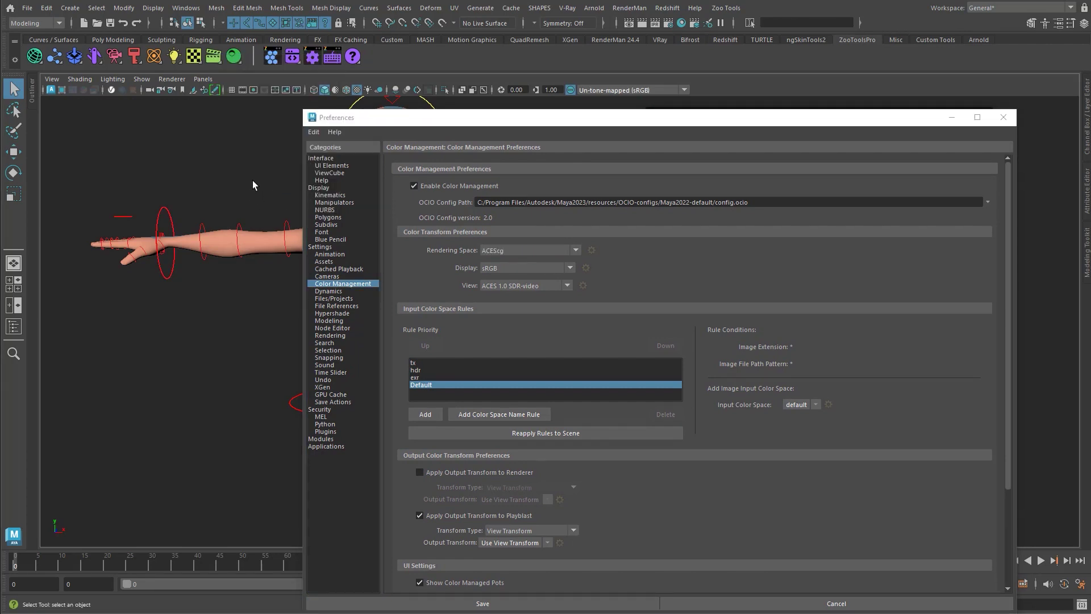
drag(413, 118, 653, 113)
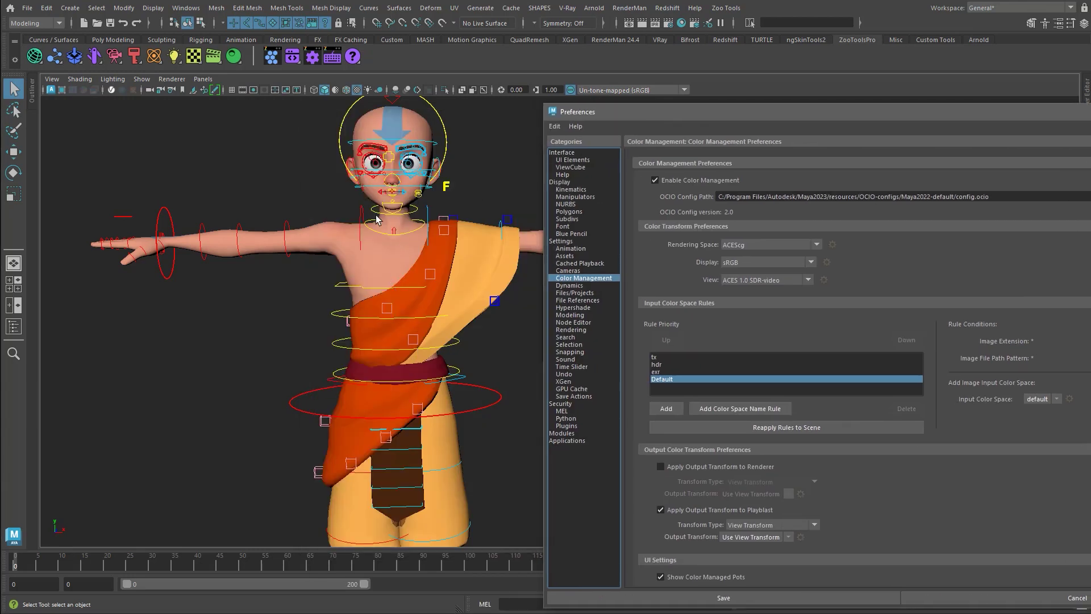
click(215, 57)
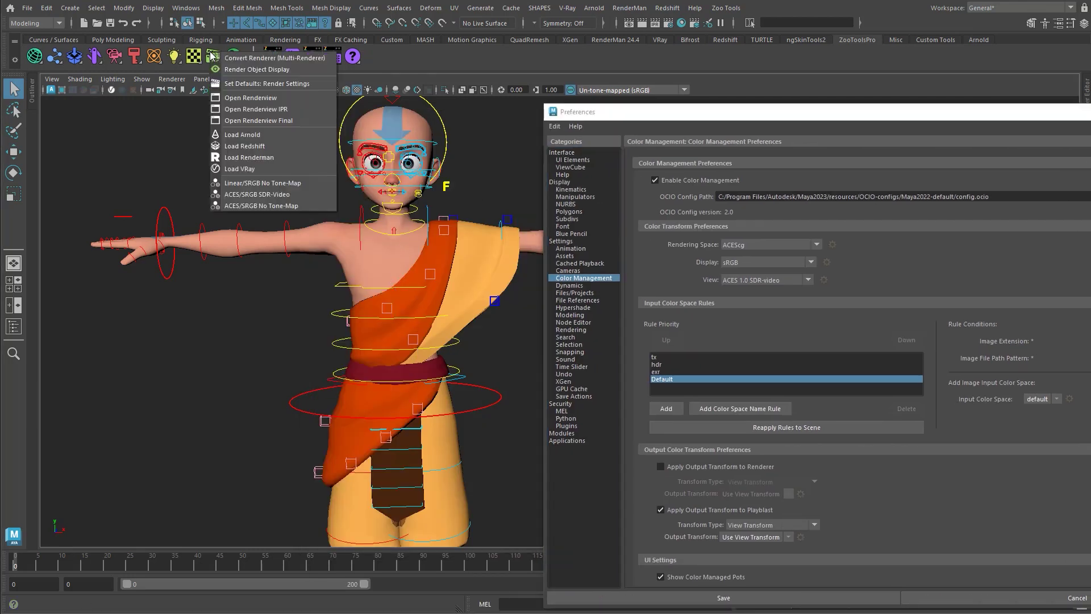
click(270, 183)
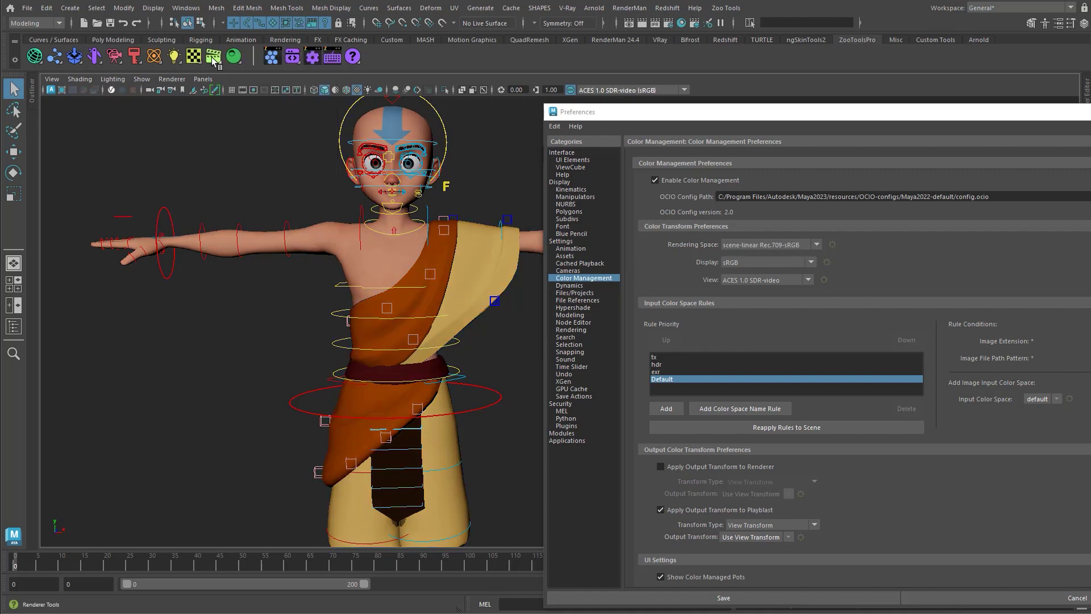
Apply the ACES/SRGB SDR-Video preset and set the viewport's view transform to Un-tone-mapped (sRGB).
click(214, 58)
click(286, 206)
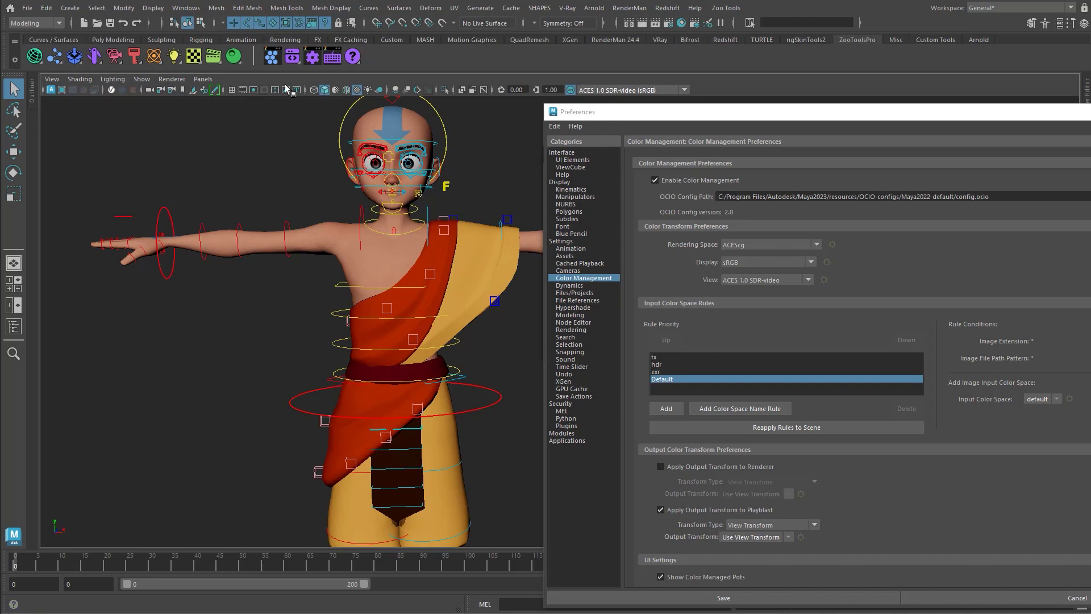
click(592, 91)
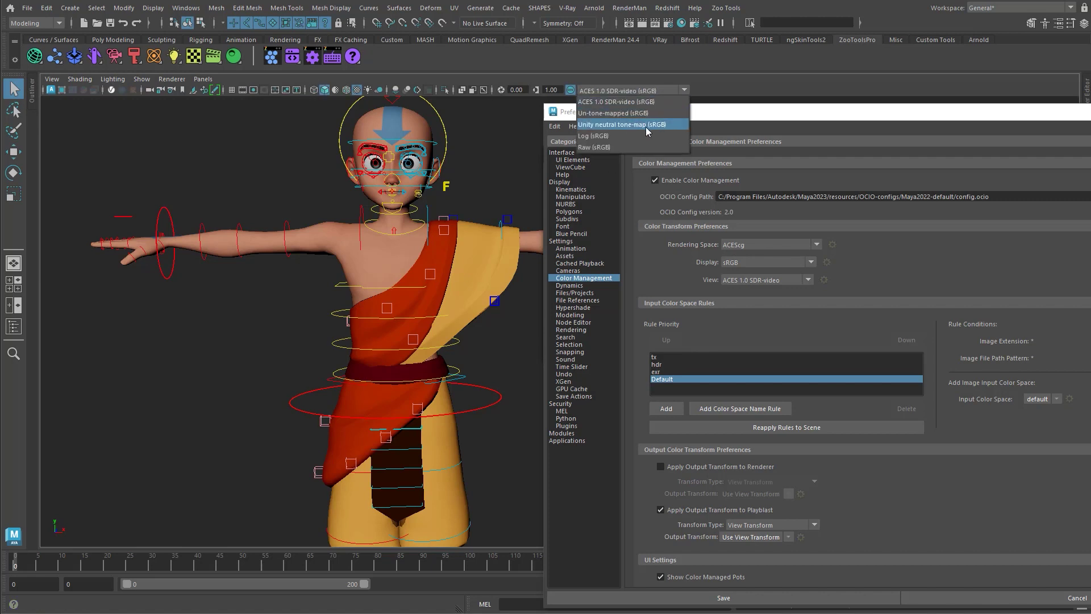
click(614, 113)
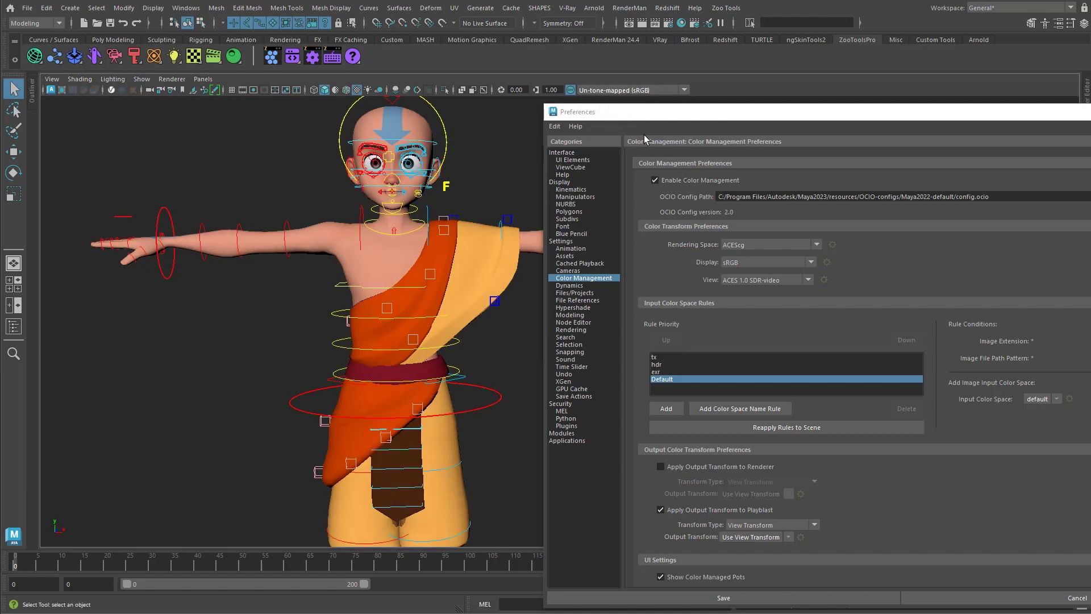
Compare the rig with the aang_rig thumbnail and set the Rendering Space to scene-linear Rec.709-sRGB in the Color Management preferences.
drag(651, 117, 1090, 188)
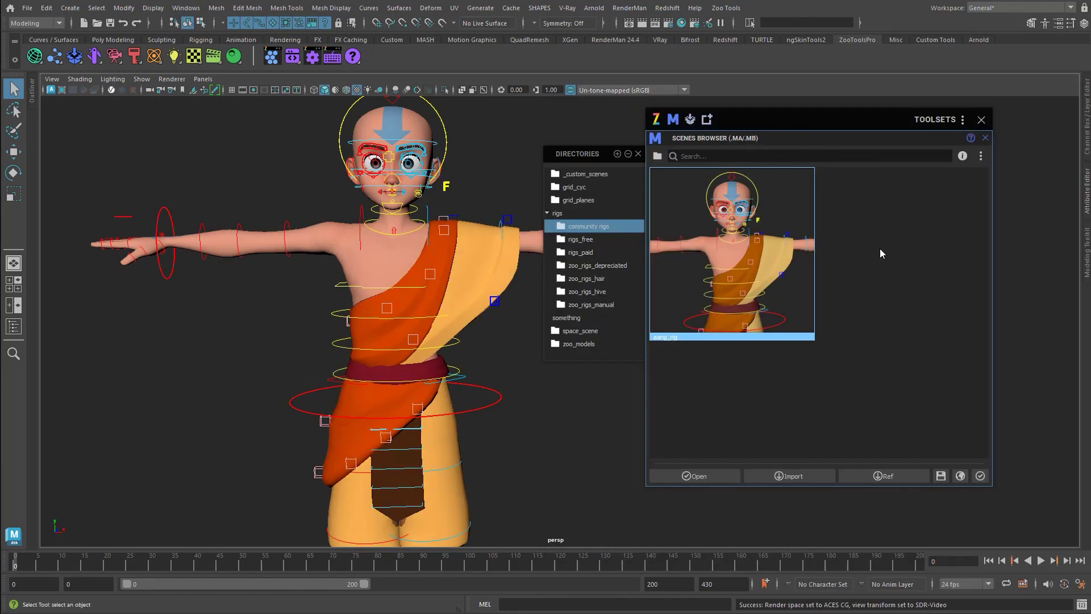
drag(819, 120, 706, 116)
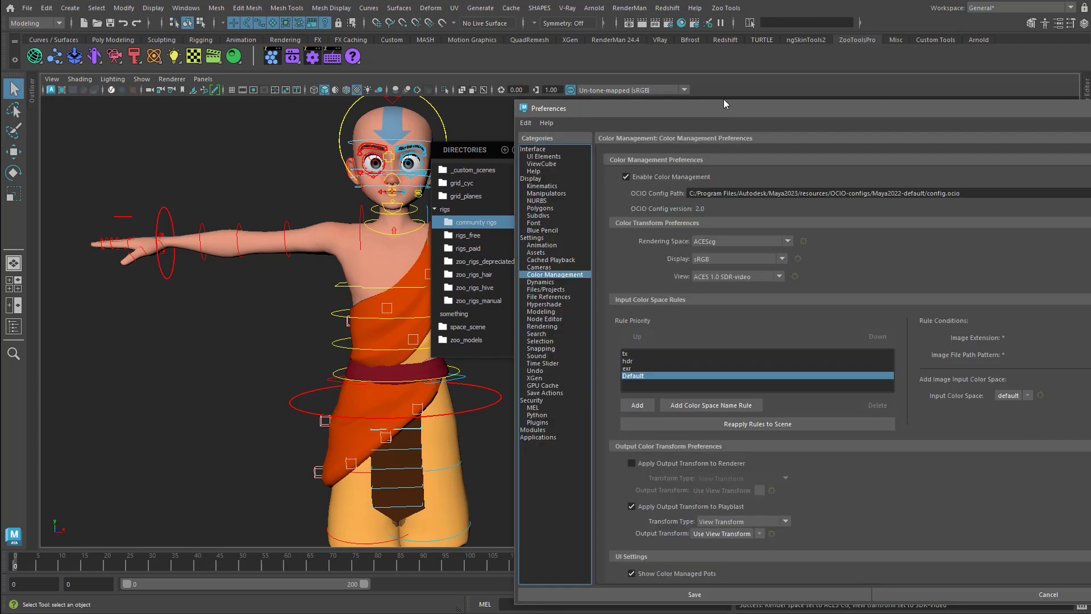
drag(724, 99, 659, 97)
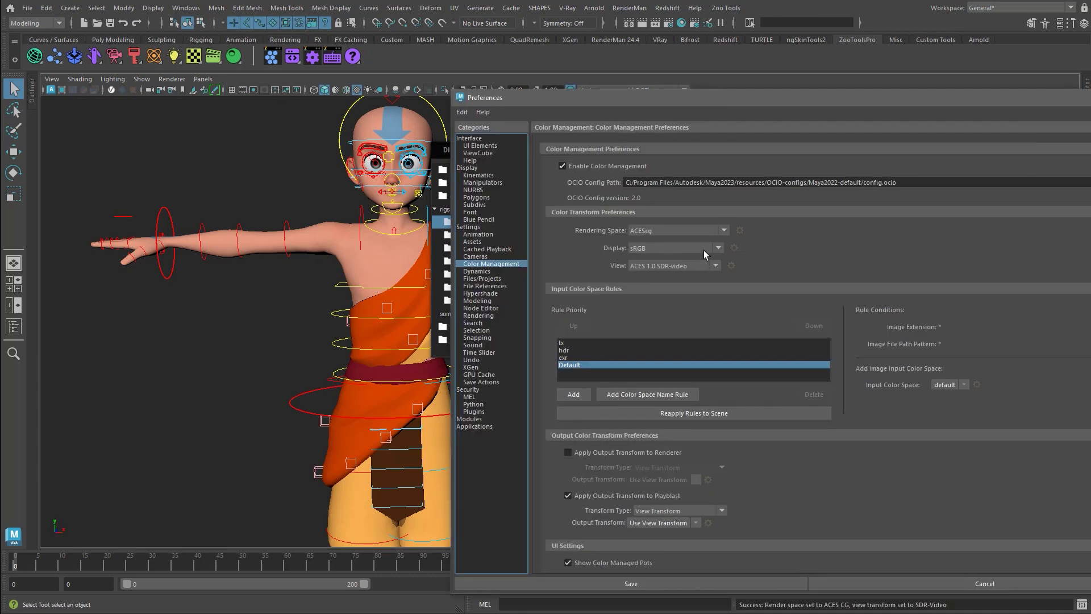
click(678, 229)
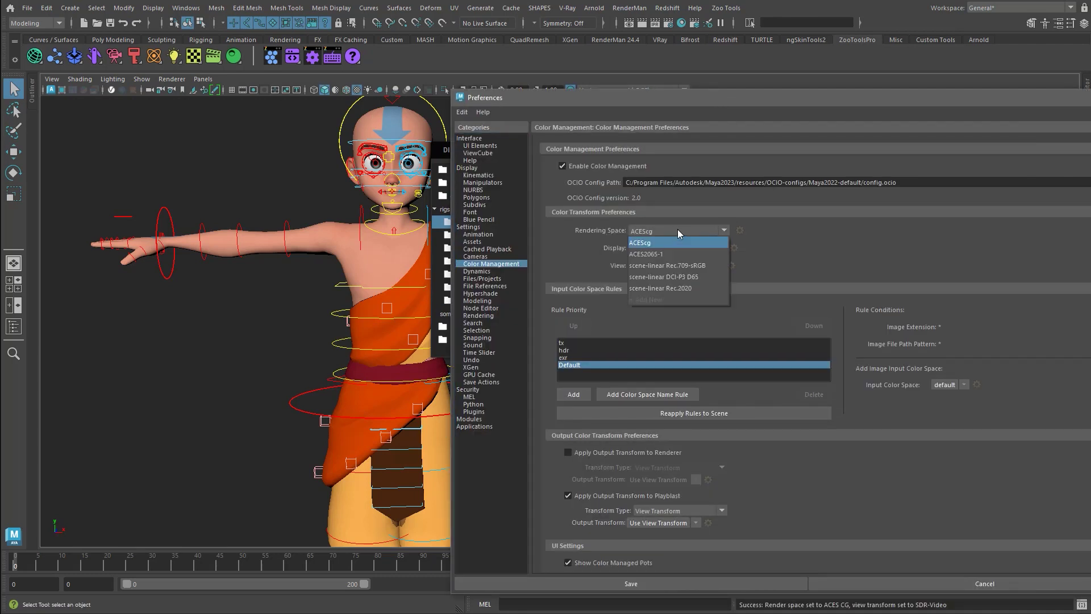
click(686, 265)
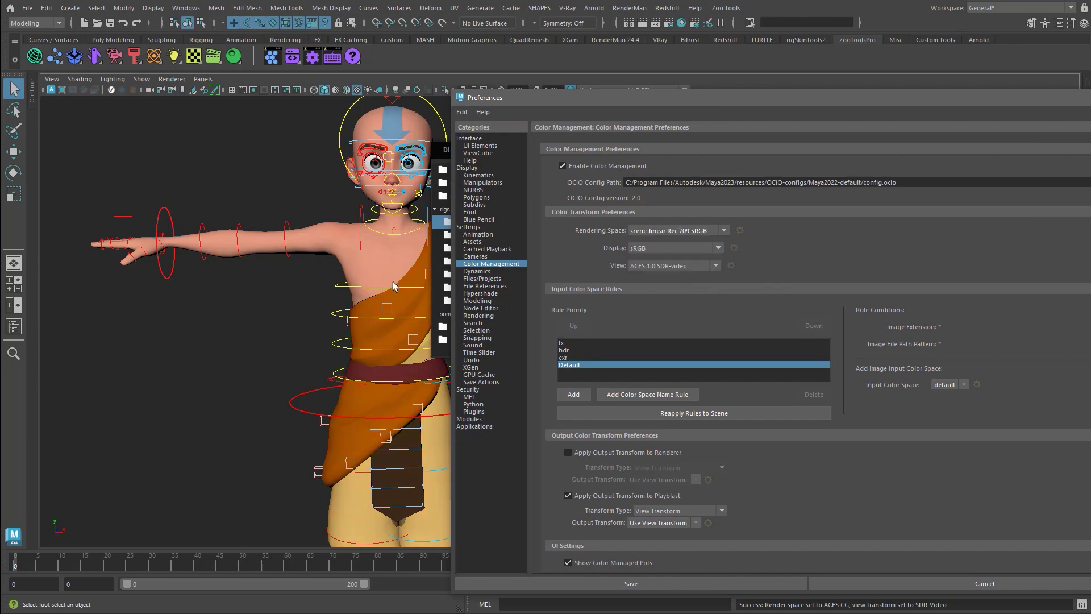
Move the Preferences window and Scenes Browser clear of the rig, and close the Directories list.
drag(602, 103, 1089, 136)
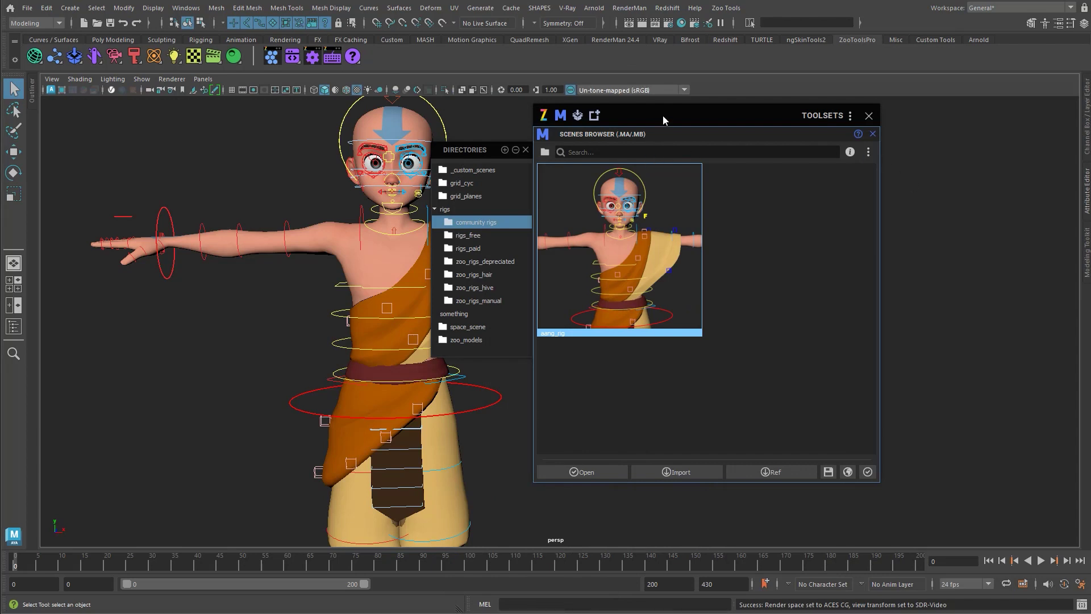
drag(769, 116, 886, 115)
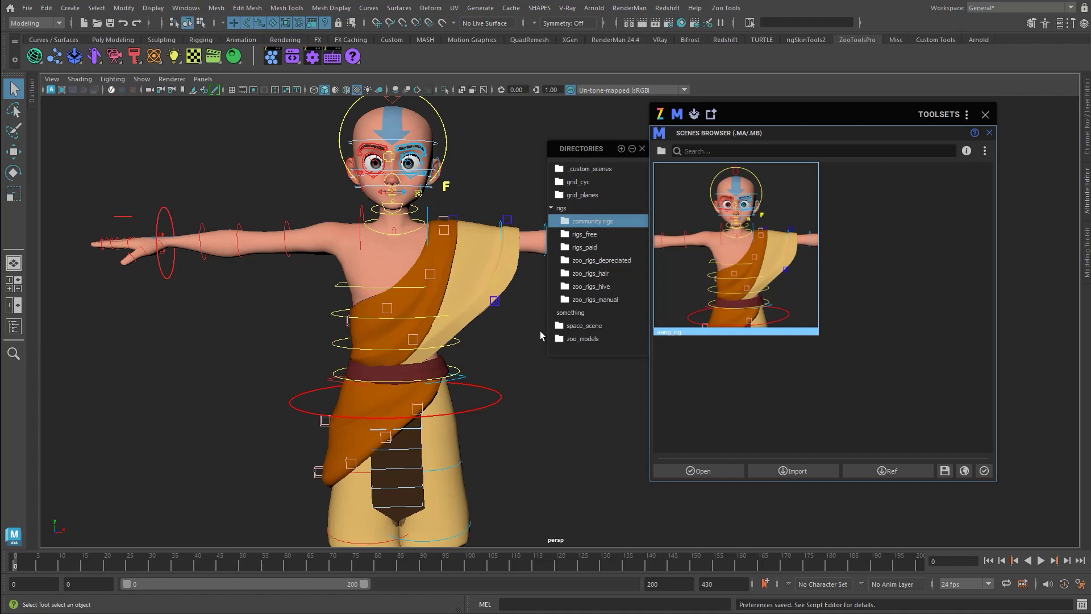
drag(753, 114, 761, 116)
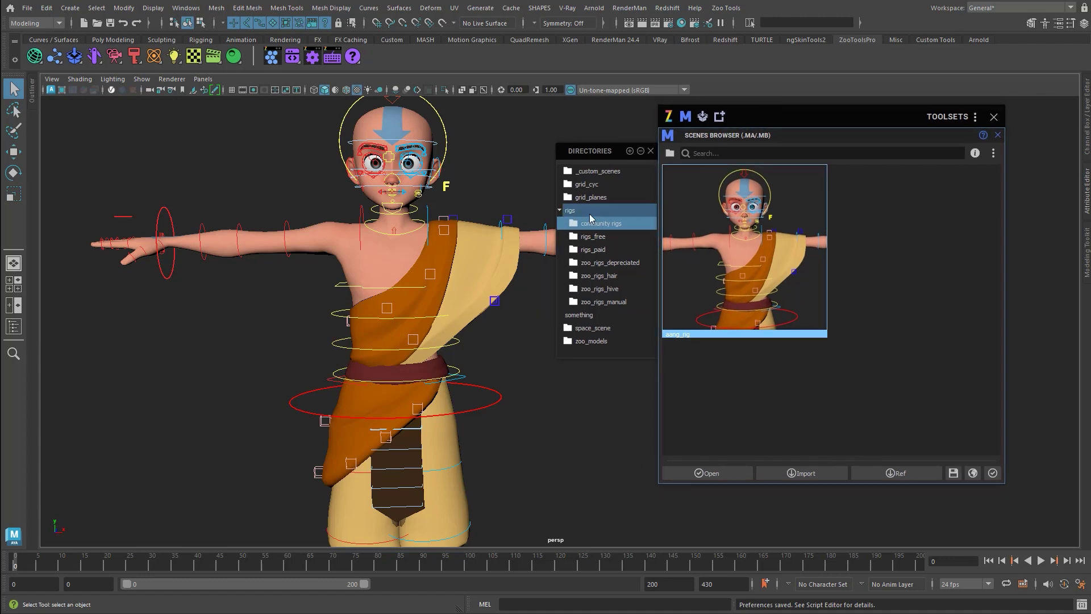
click(650, 151)
Open the aang_rig scene from its thumbnail in the Scenes Browser, replacing the current scene.
scroll(542, 171, down, 4)
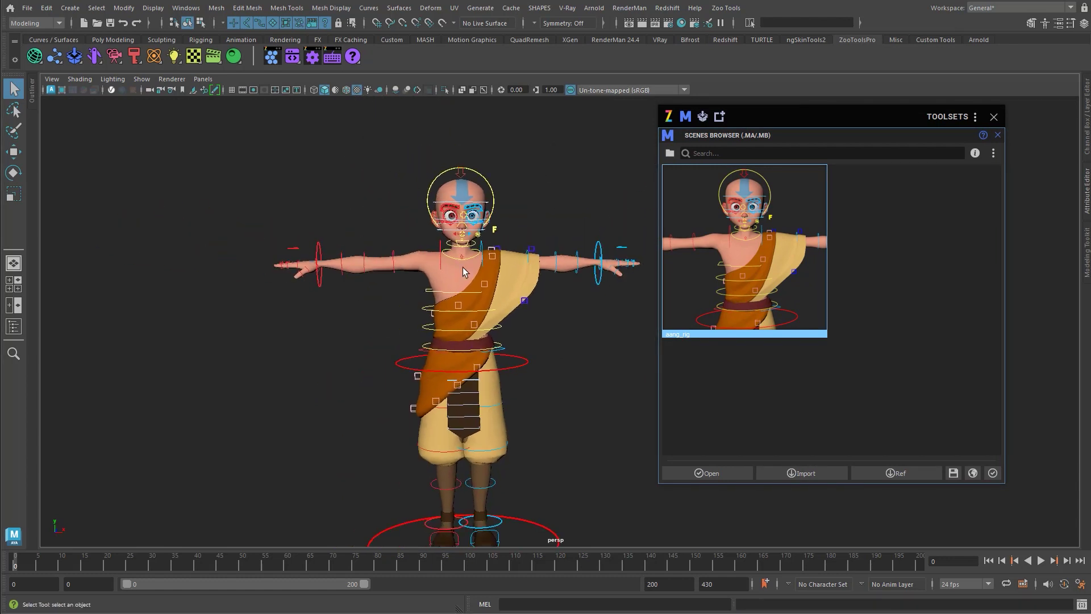
alt+middle_drag(463, 268, 451, 203)
alt+right_drag(451, 203, 426, 208)
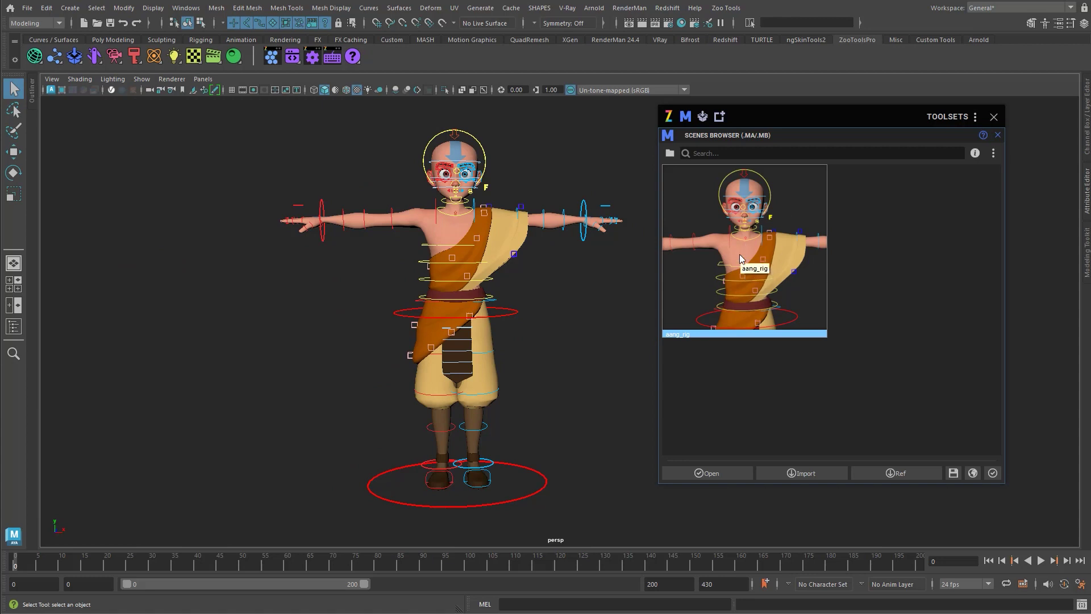
double_click(740, 256)
click(628, 328)
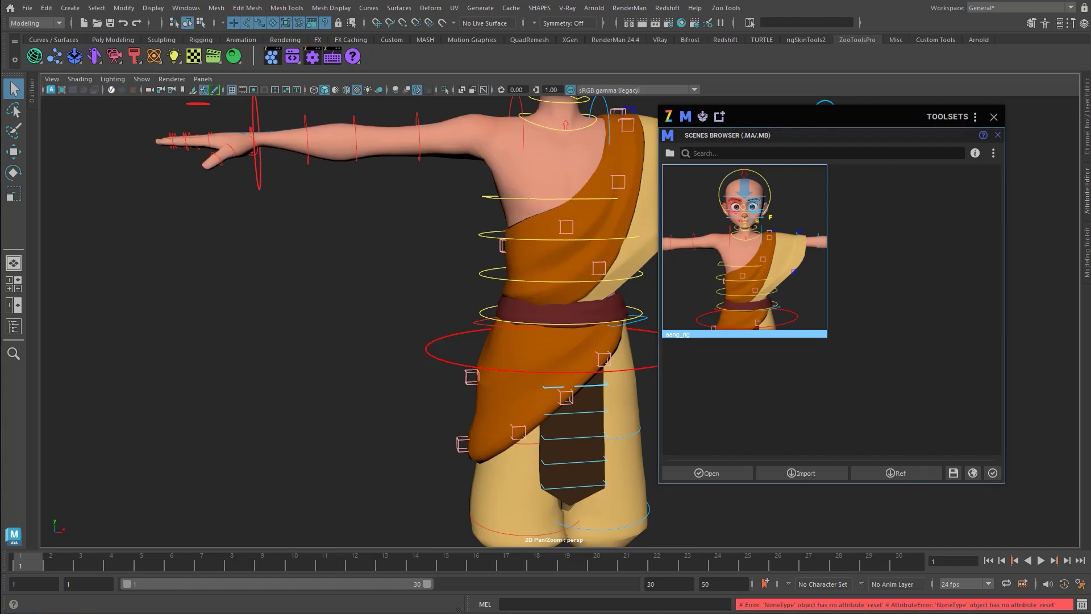
Examine the opened scene's Color Management preferences, including the Rendering Space, Display and View settings, and close the window.
drag(887, 118, 579, 105)
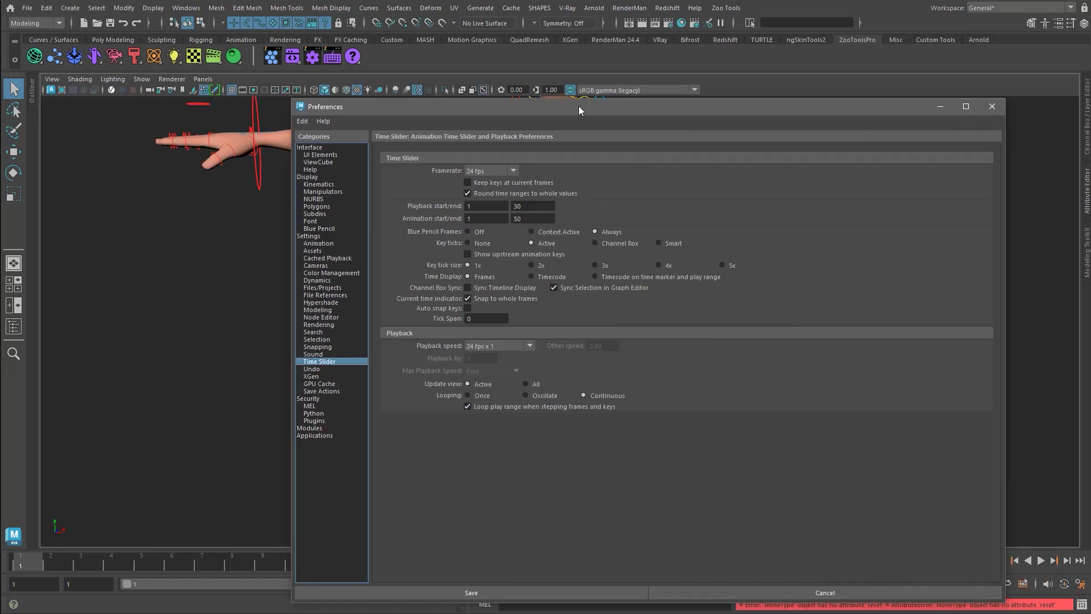
click(340, 275)
click(516, 240)
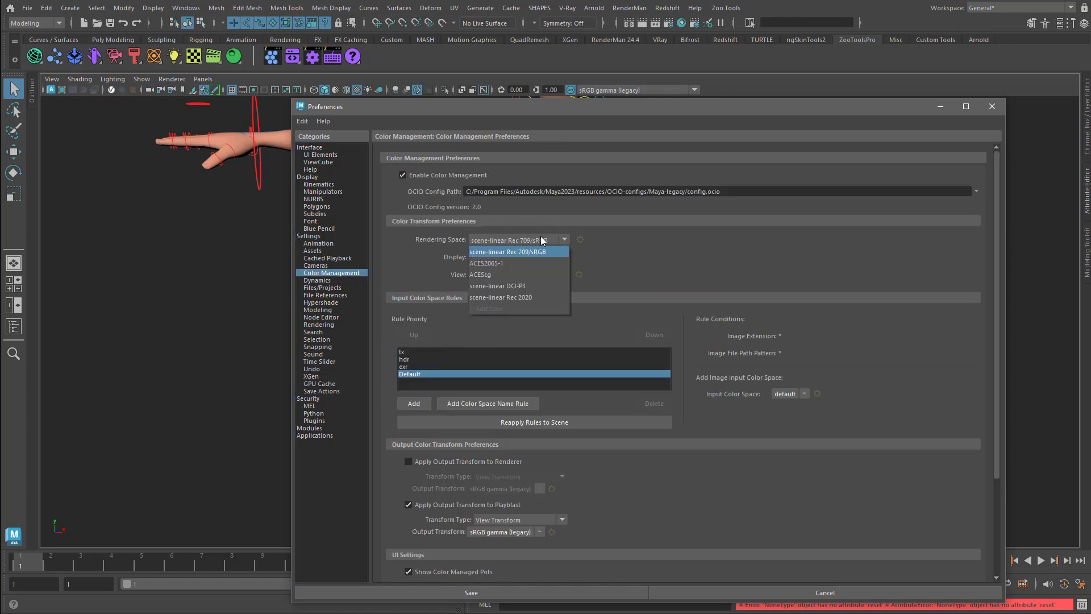
click(632, 237)
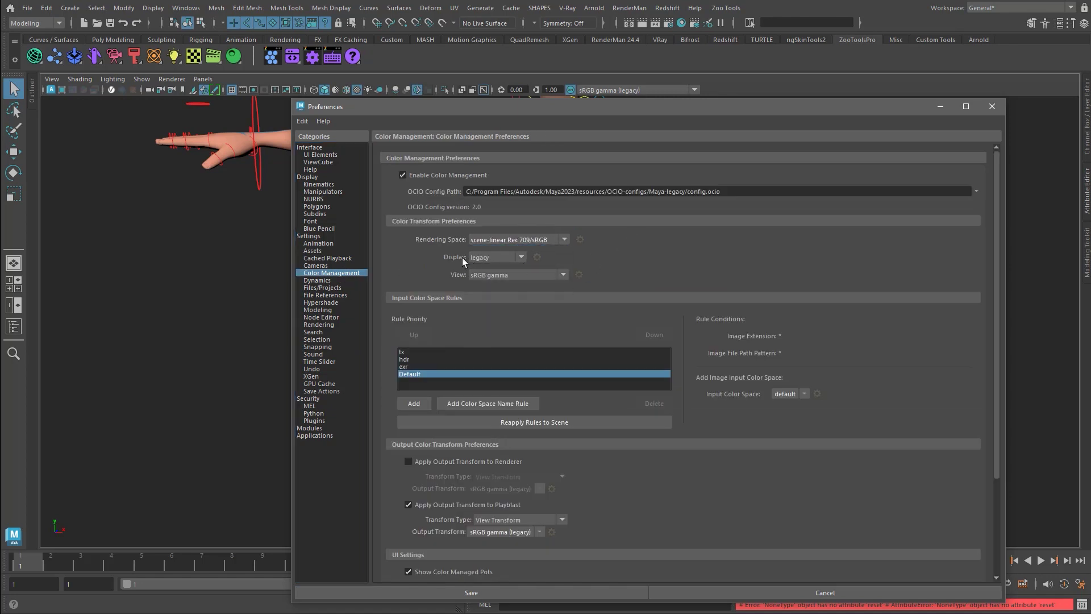
mouse_move(609, 112)
mouse_down()
mouse_move(576, 118)
mouse_move(607, 132)
mouse_up()
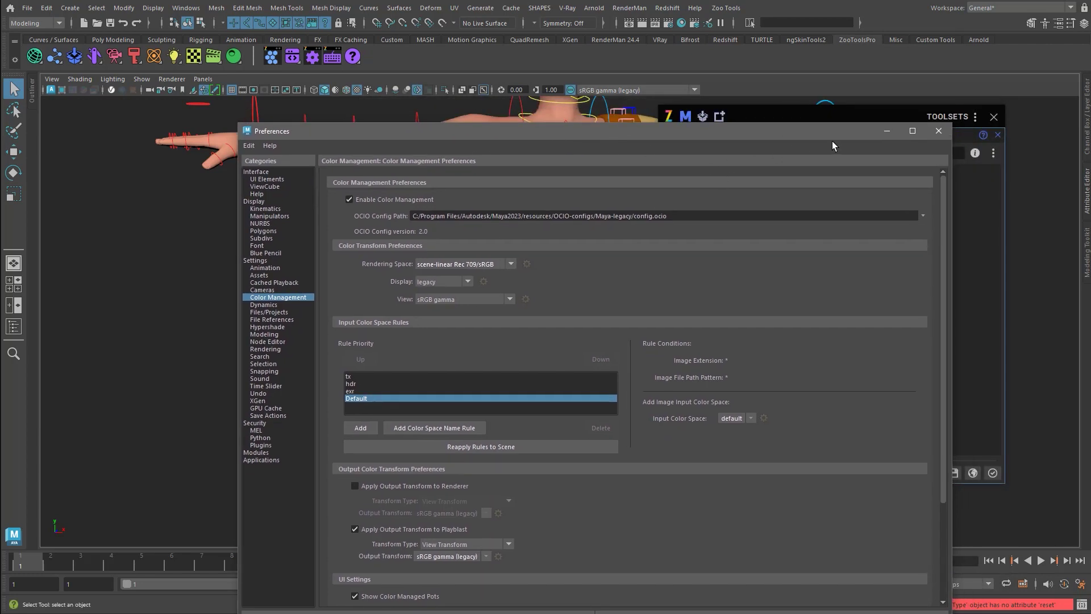
click(939, 131)
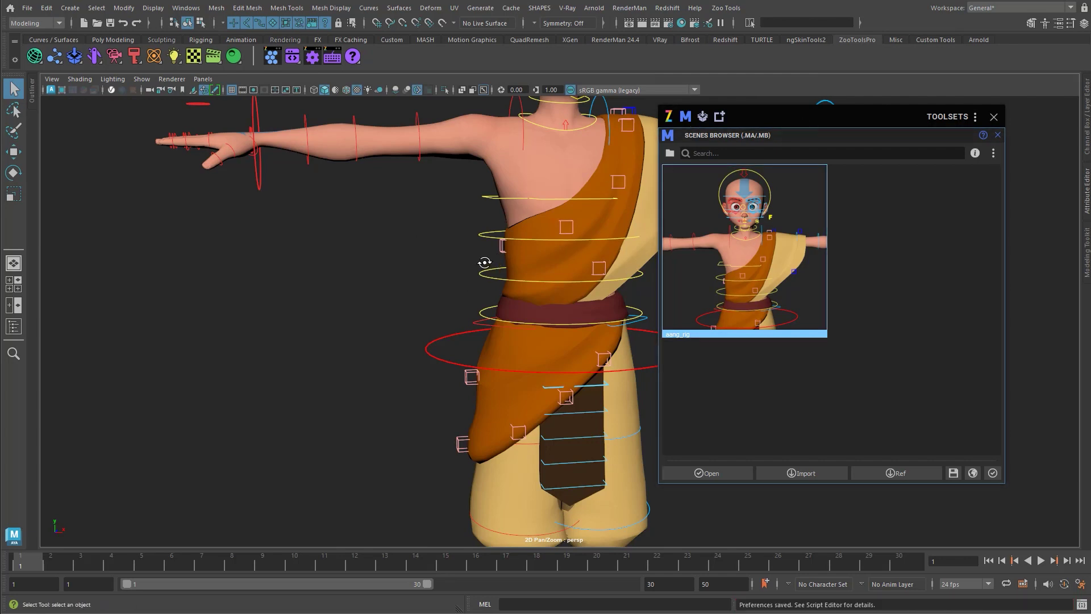
key(a)
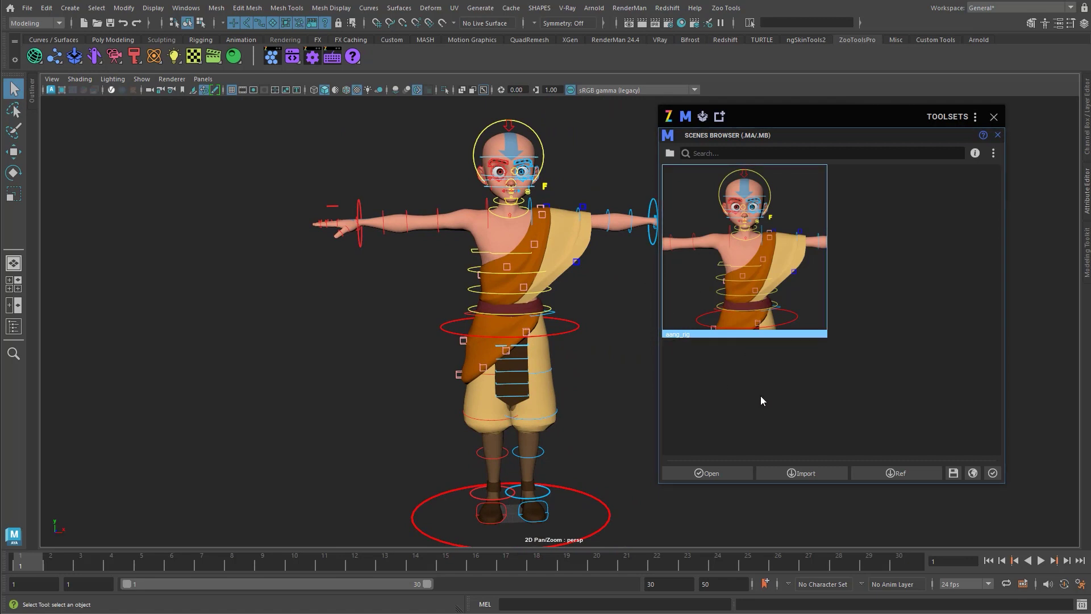
Create a new scene without saving the current changes and reference aang_rig into it.
click(84, 23)
click(545, 318)
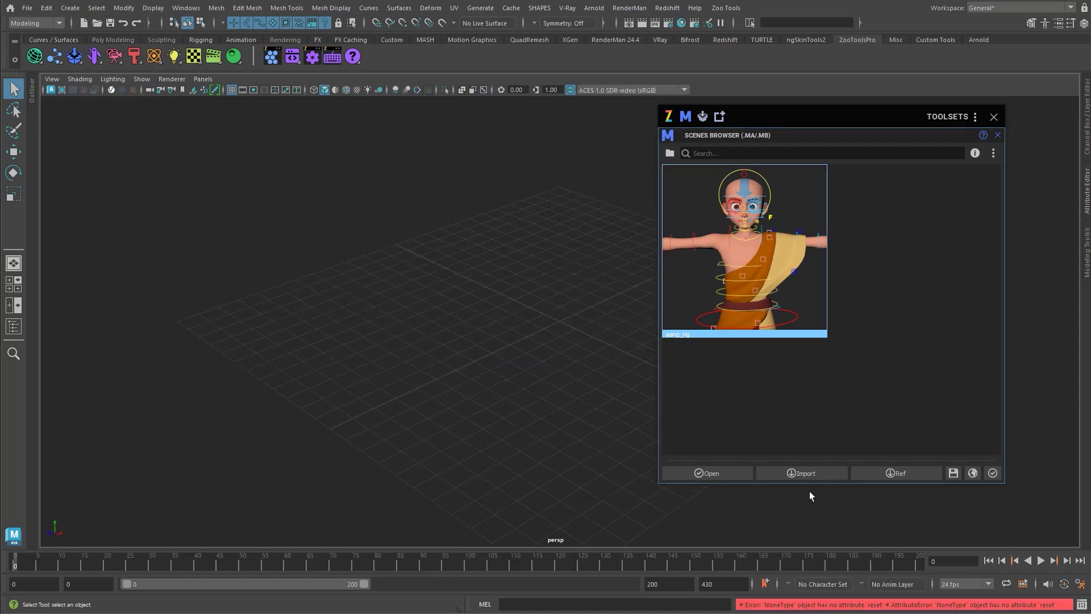
click(892, 474)
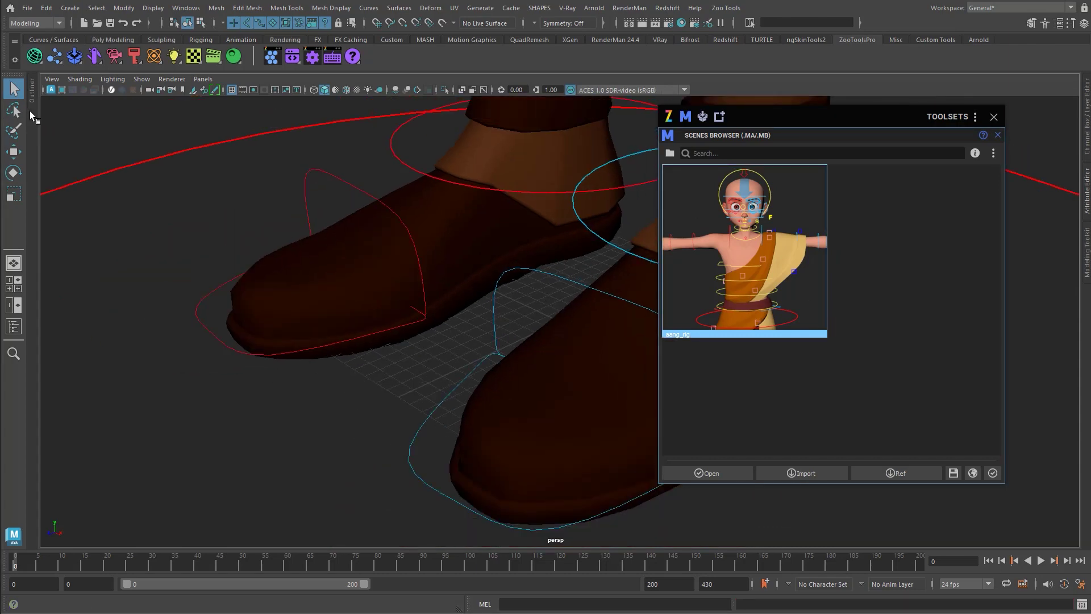
Show the Outliner, select the referenced rig's top group aang_rig:Aang_ALL, and frame it in the viewport.
click(32, 98)
click(91, 160)
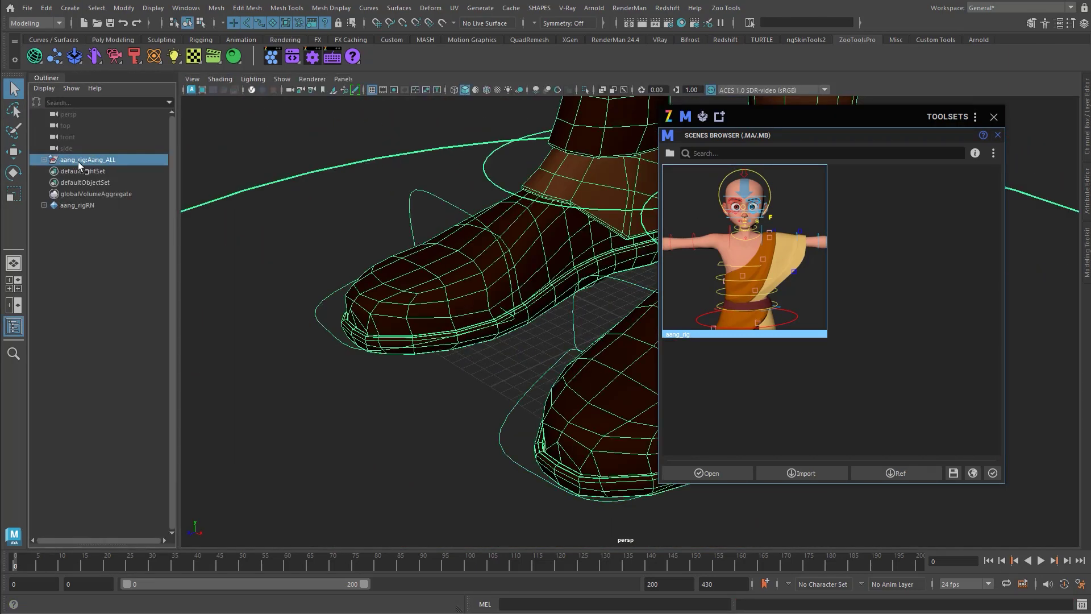
key(f)
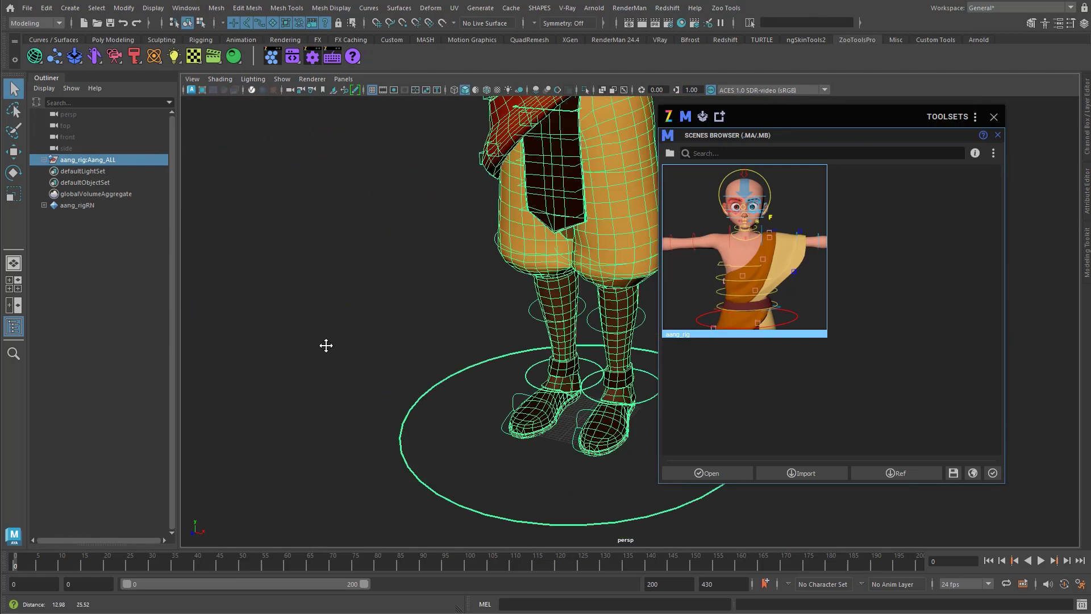
Set the aang_rig reference's namespace to a2 in the Reference Editor and close the editor.
click(27, 8)
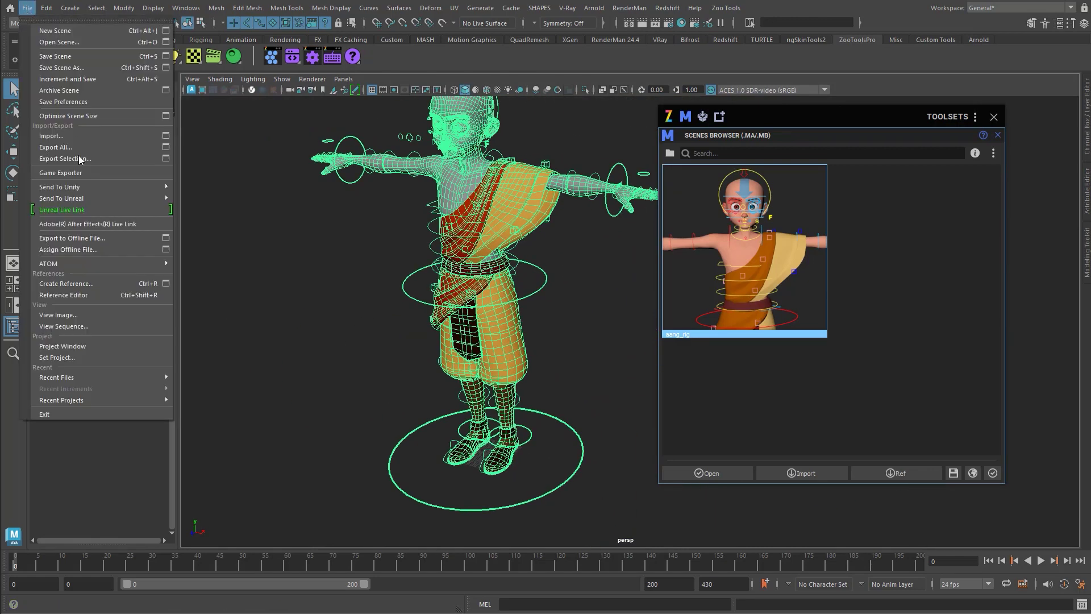
mouse_move(105, 404)
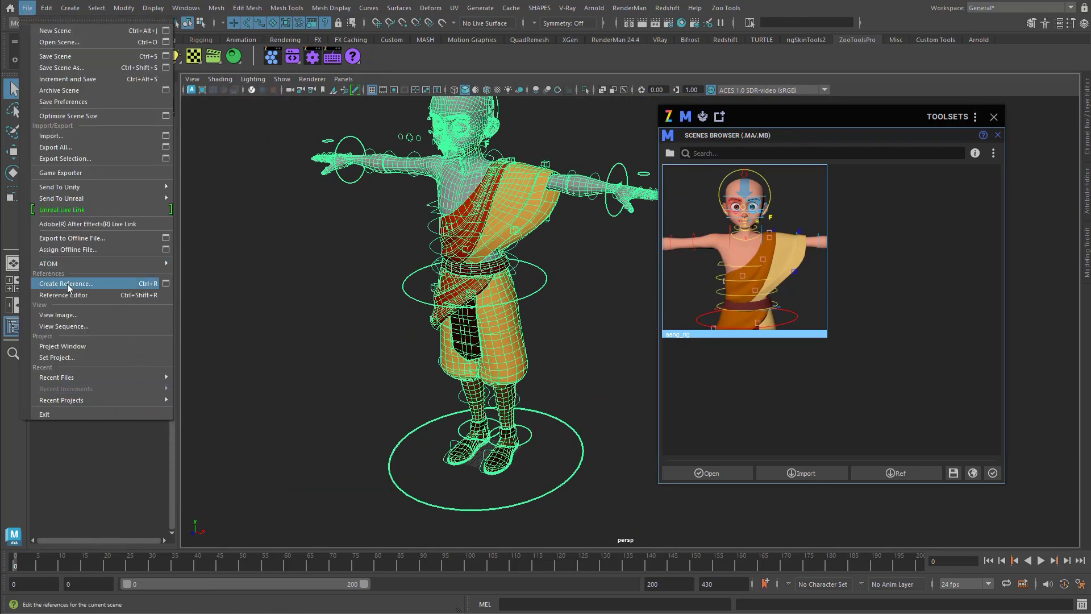
click(156, 296)
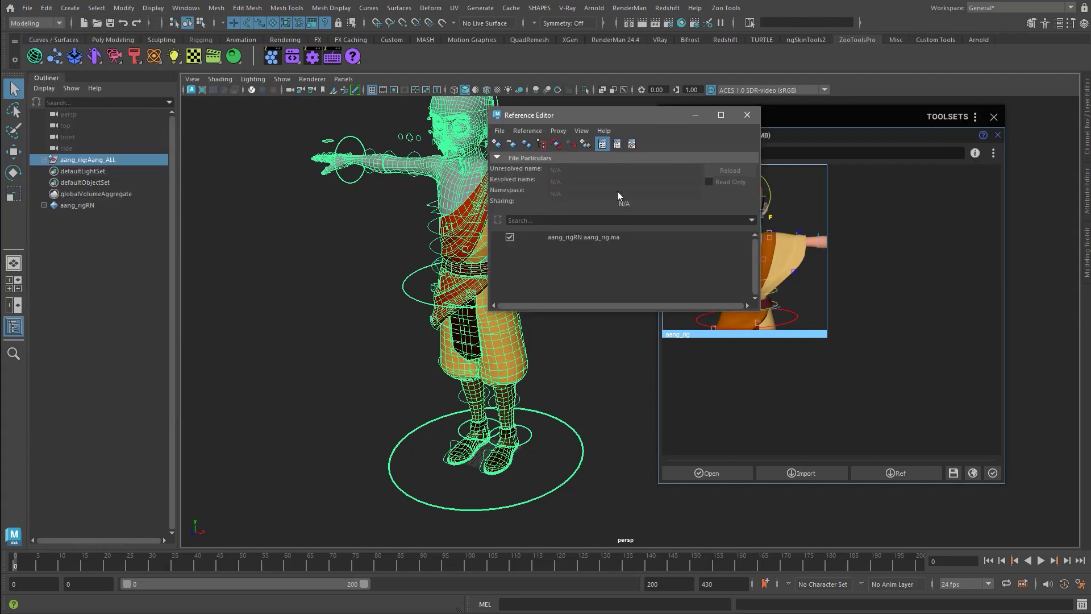
click(601, 237)
double_click(594, 194)
text(a)
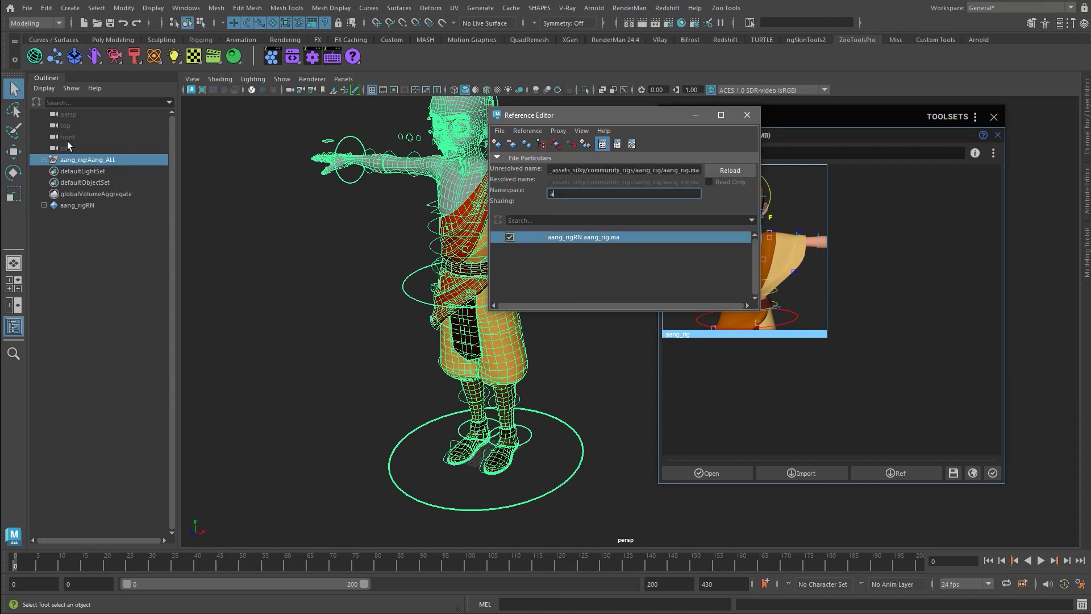
key(Return)
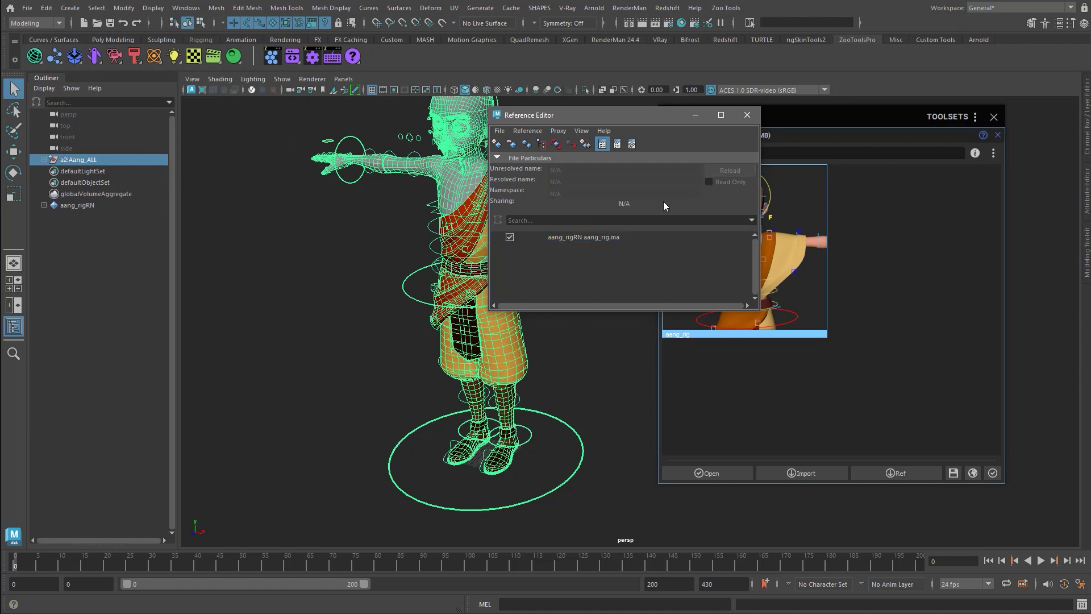
click(747, 115)
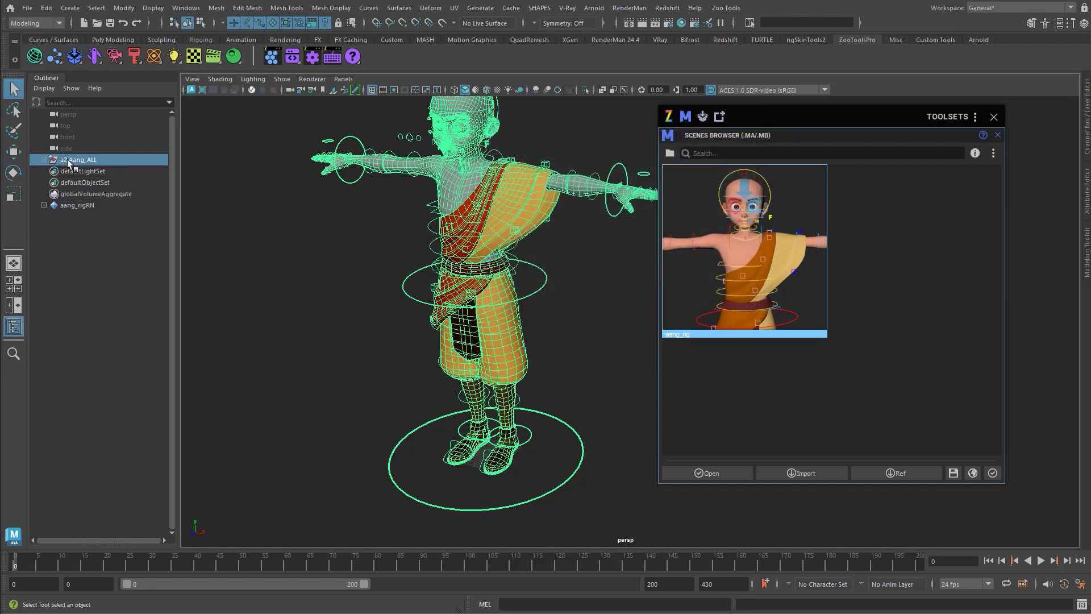
Deselect the rig and turn on textured display in the perspective view.
alt+drag(471, 288, 523, 271)
alt+middle_drag(522, 272, 550, 300)
alt+right_drag(549, 300, 480, 290)
click(477, 289)
alt+middle_drag(466, 276, 416, 274)
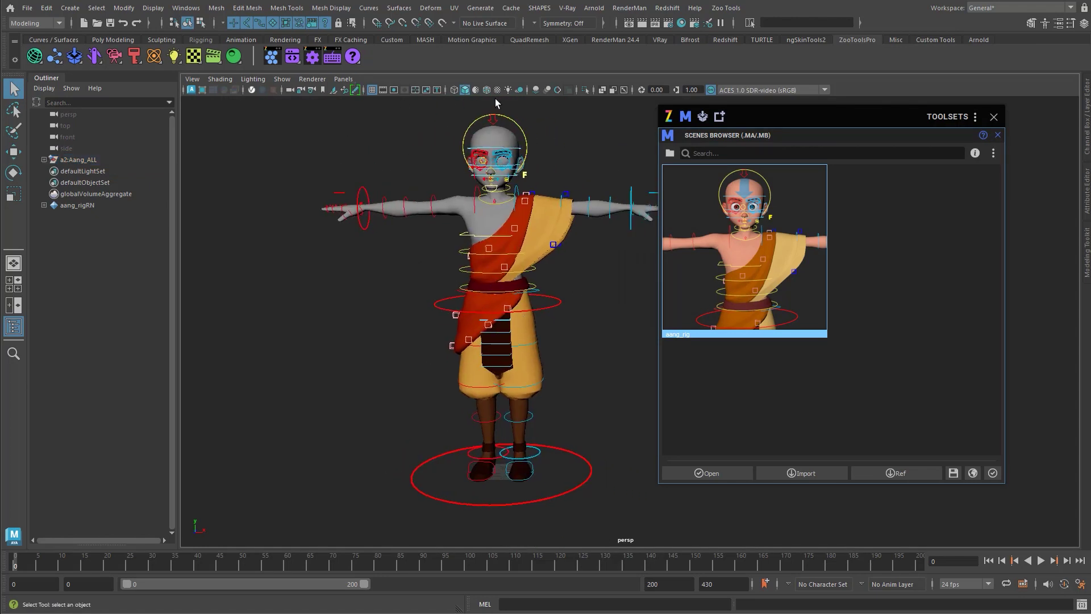
scroll(487, 274, up, 3)
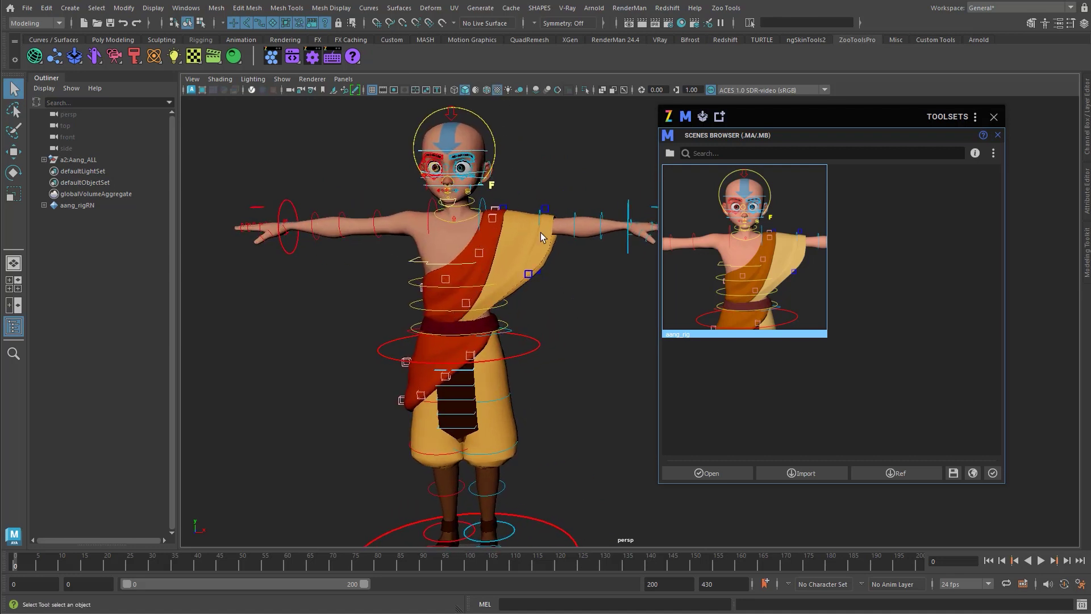
alt+drag(488, 249, 491, 246)
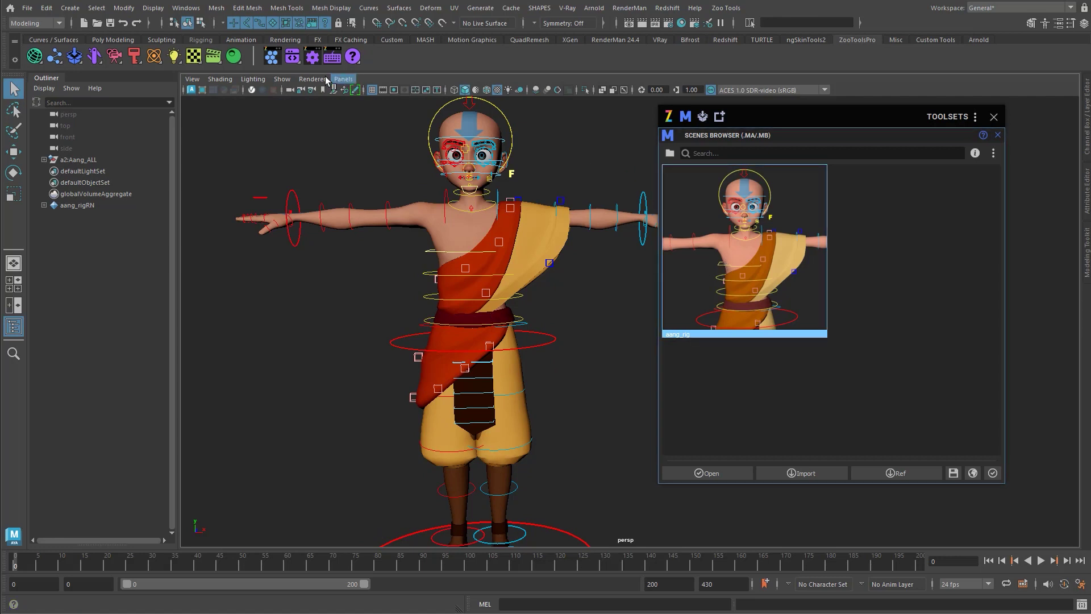
Apply the Linear/SRGB No Tone-Map setup from Zoo Tools and set the viewport's view transform to Un-tone-mapped (sRGB).
click(216, 60)
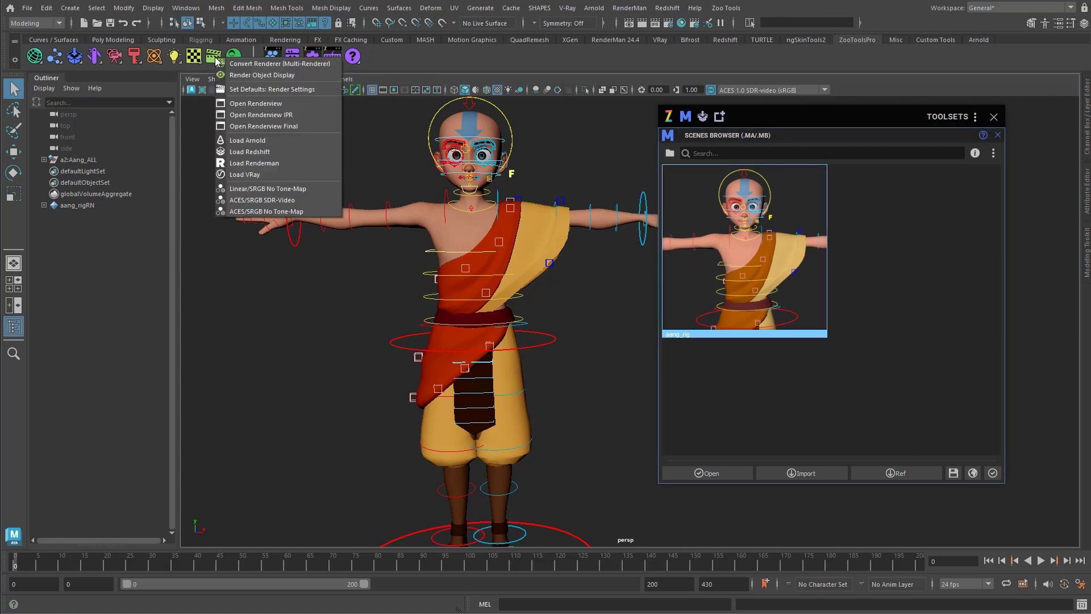
click(261, 189)
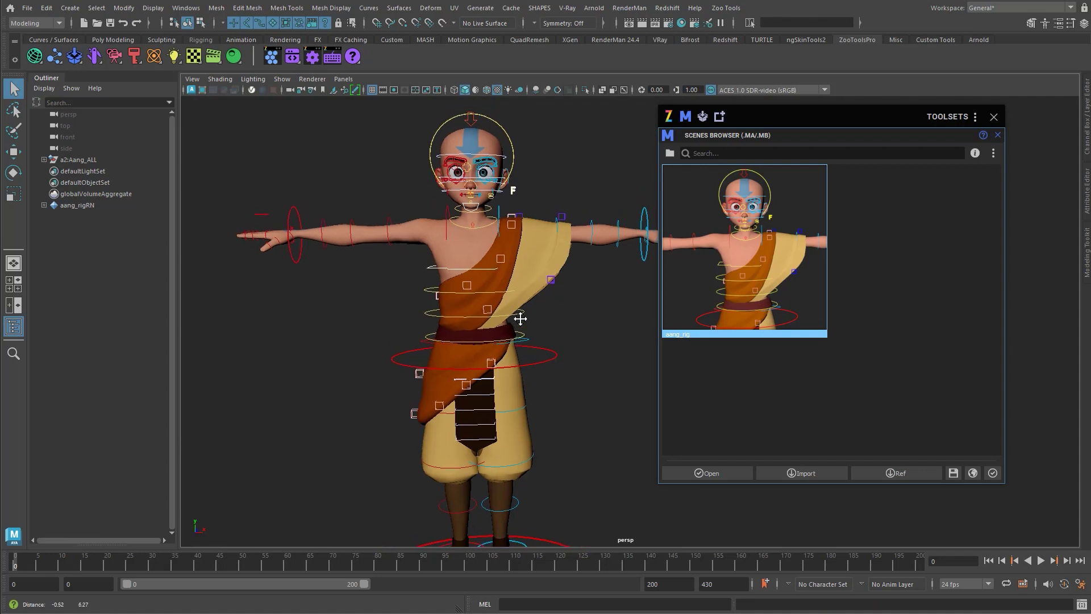
click(761, 91)
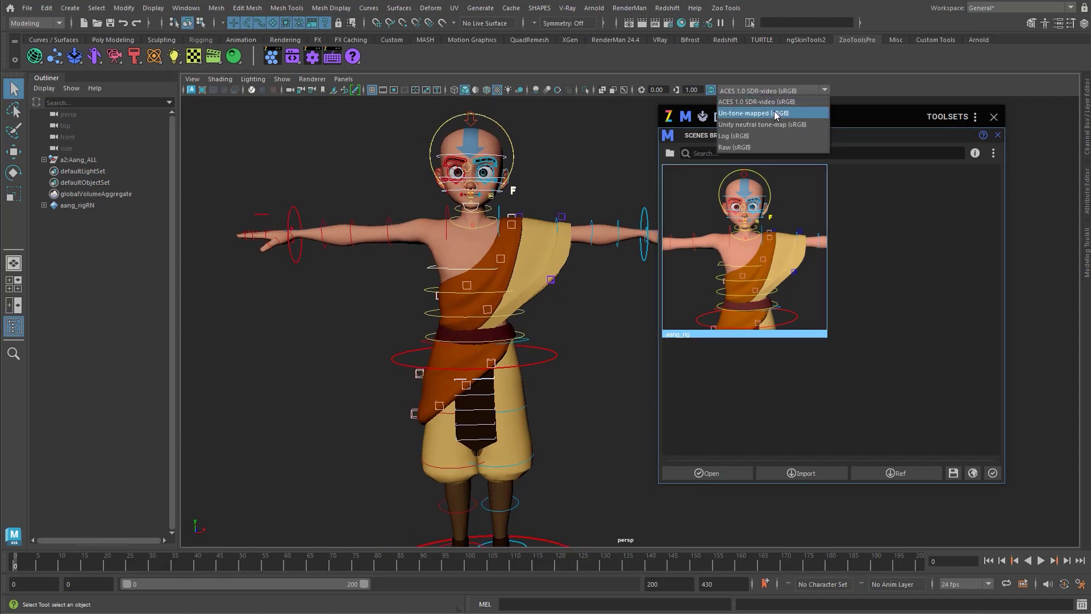
click(777, 113)
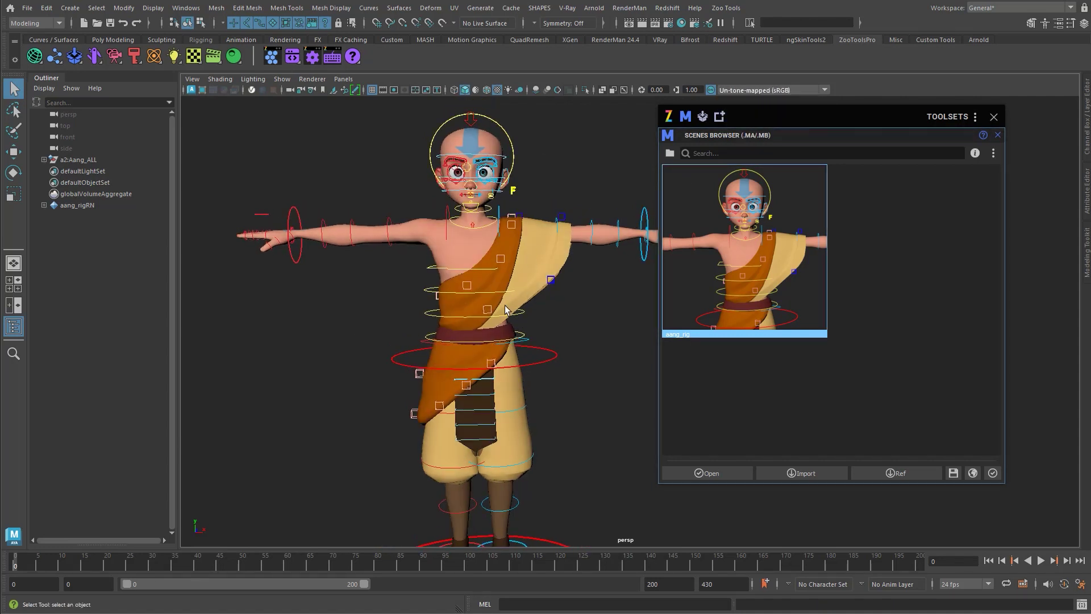
Hide the rig's control curves and save the scene from the Scenes Browser as aang_animStart_LMBT, continuing past the V-Ray notice.
scroll(591, 275, down, 3)
alt+middle_drag(528, 258, 458, 233)
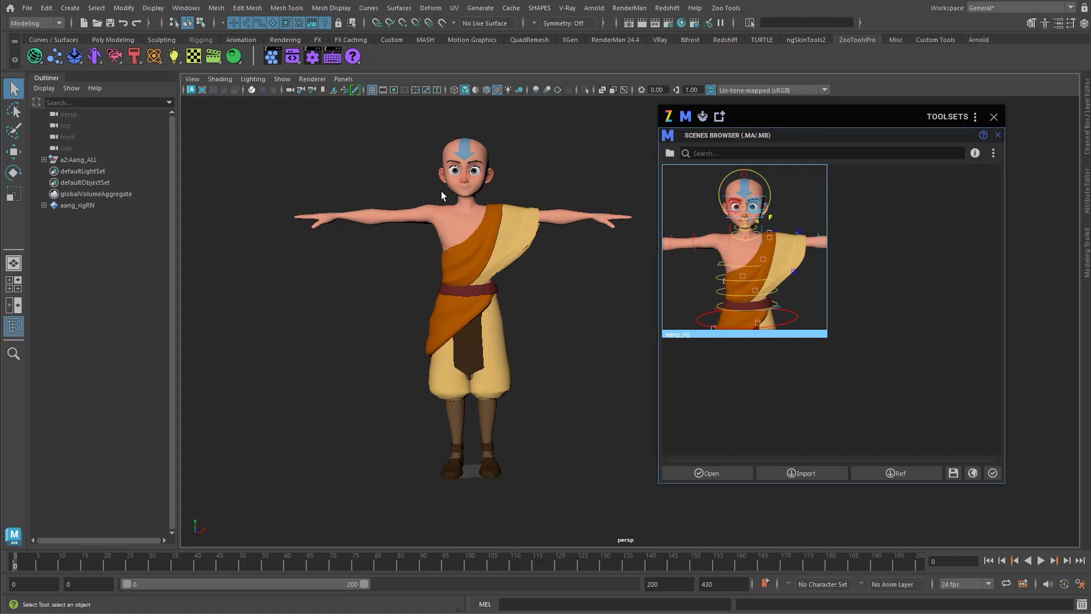
click(954, 472)
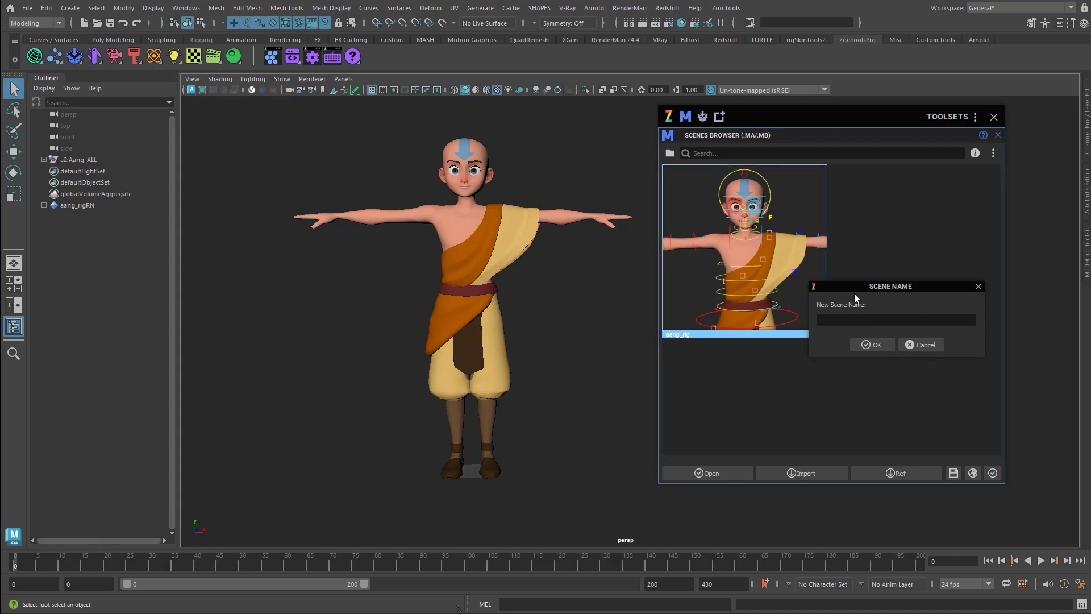
drag(861, 289, 885, 234)
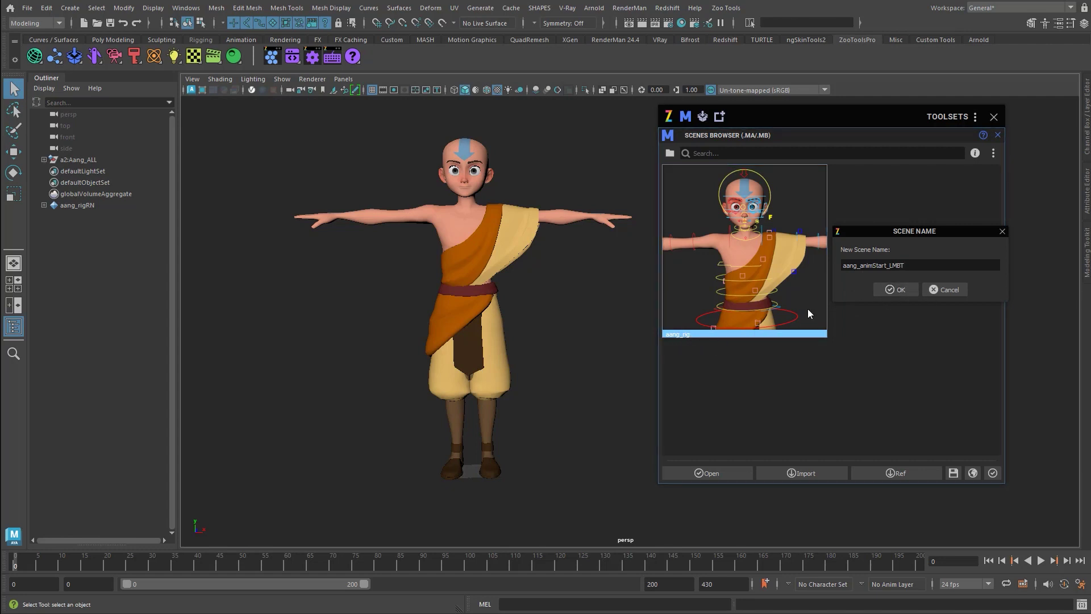
click(909, 289)
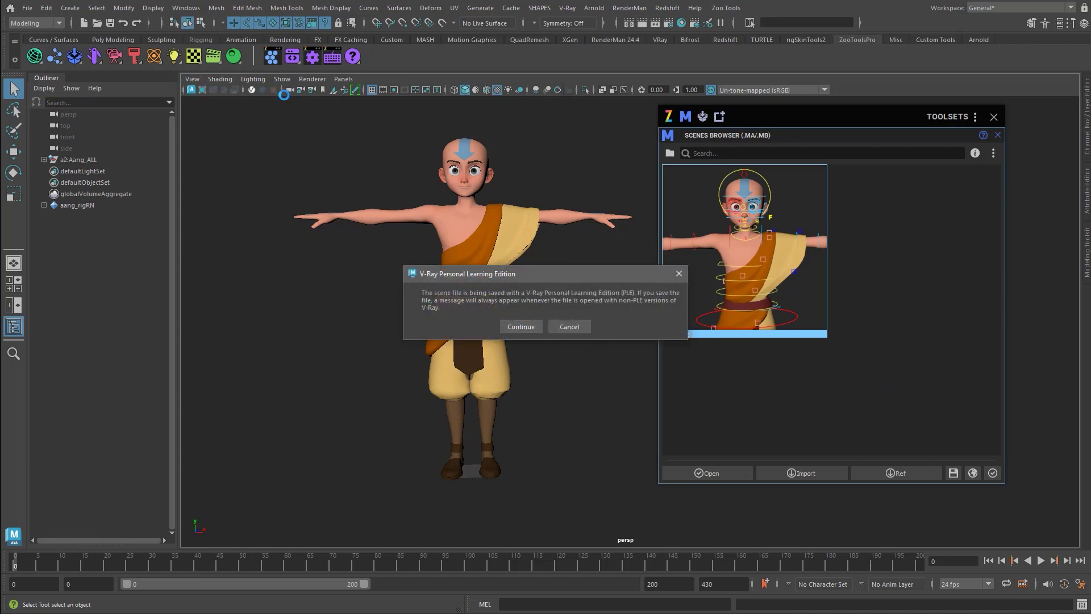
click(527, 328)
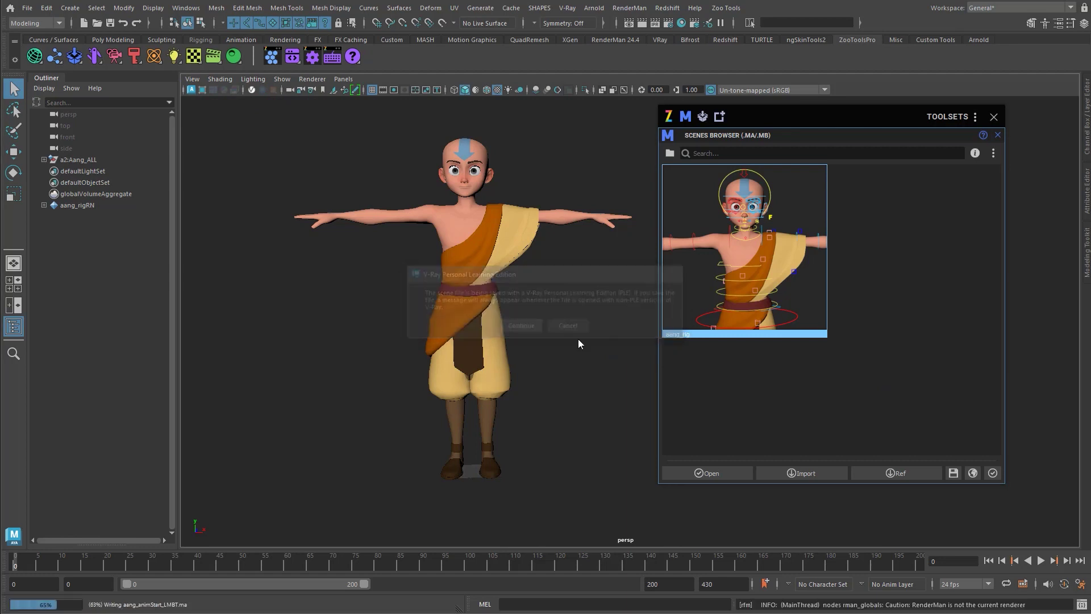
click(752, 292)
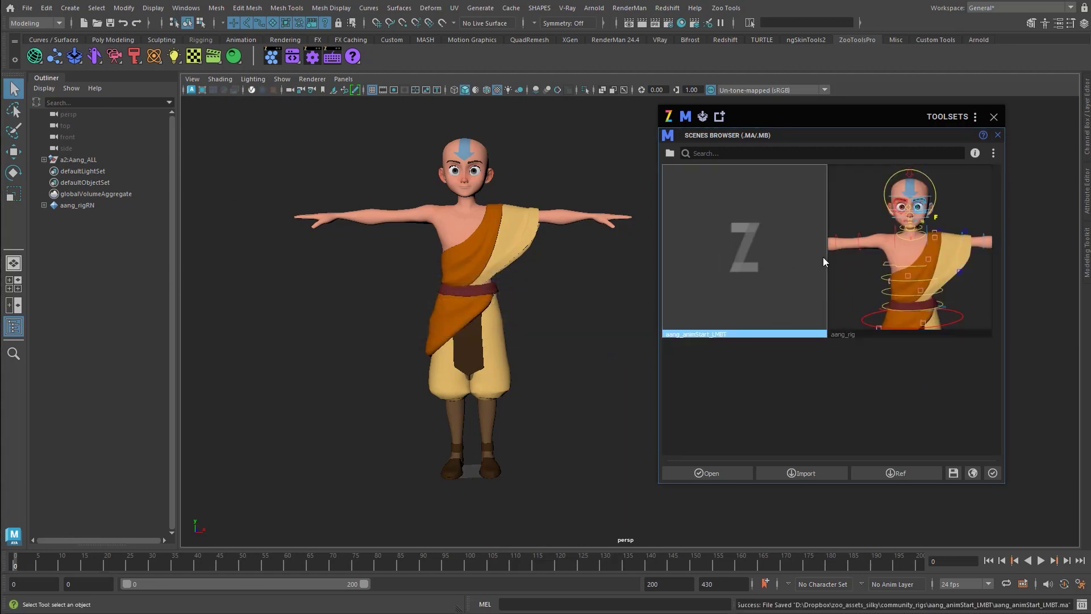
Open the aang_rig scene from its thumbnail, and reopen aang_animStart_LMBT from the Scenes Browser.
double_click(909, 267)
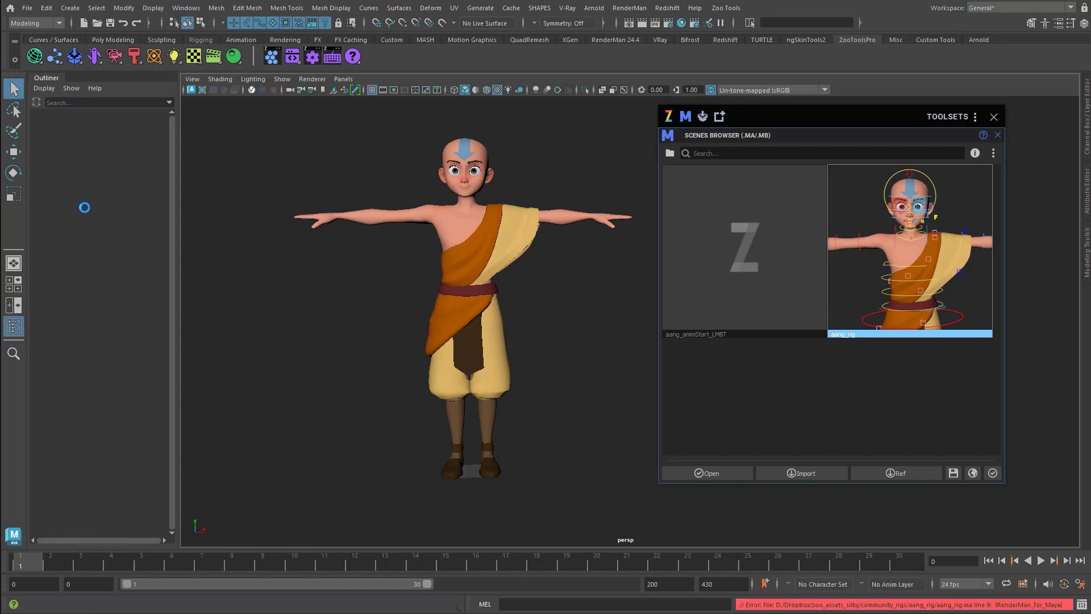
alt+right_drag(439, 247, 429, 248)
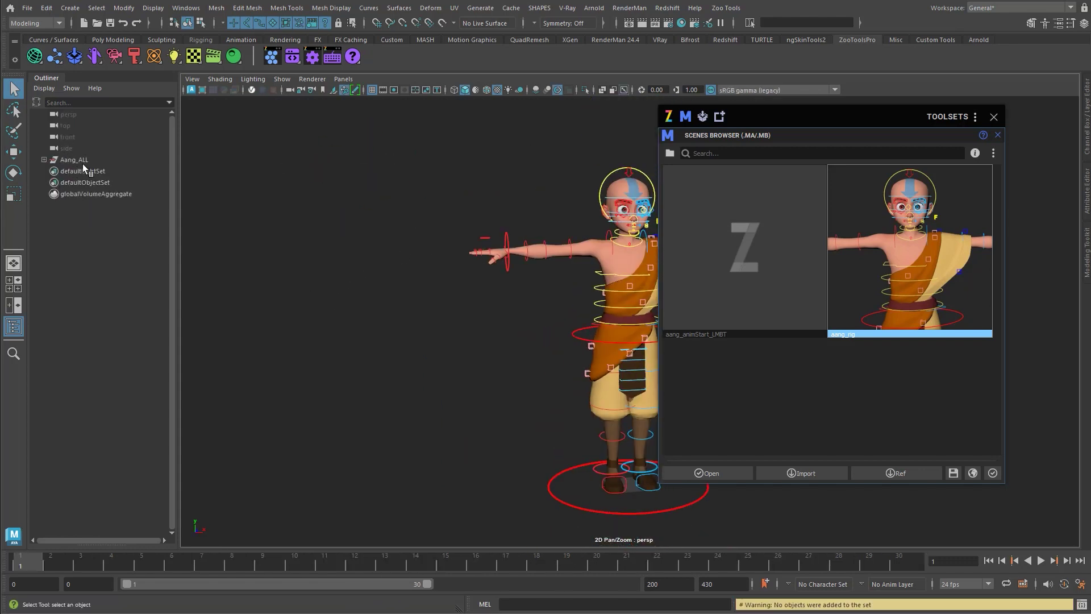
double_click(742, 218)
click(606, 335)
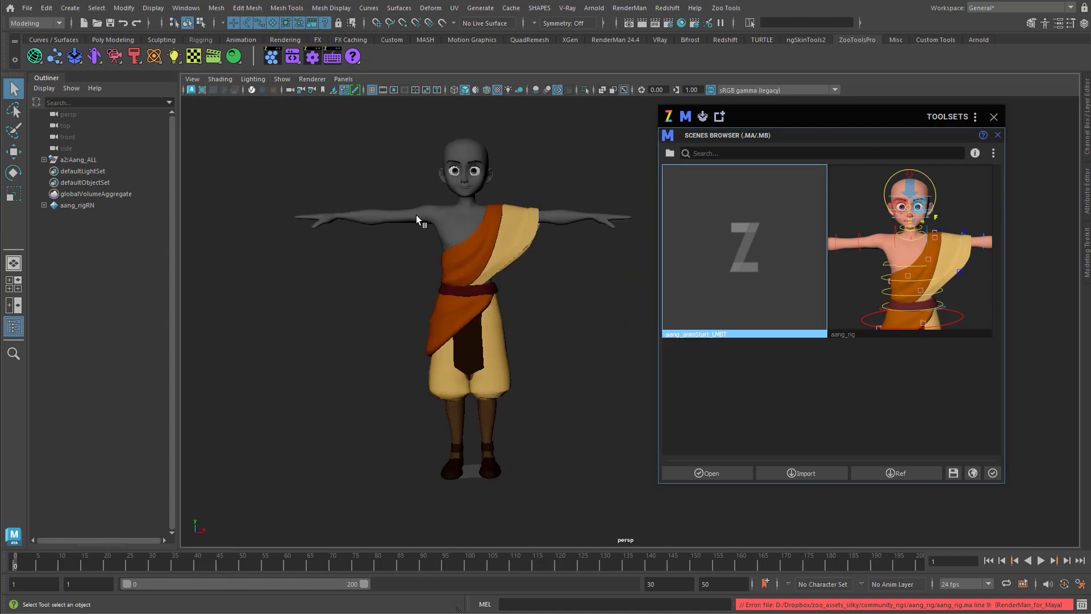
alt+middle_drag(483, 325, 510, 327)
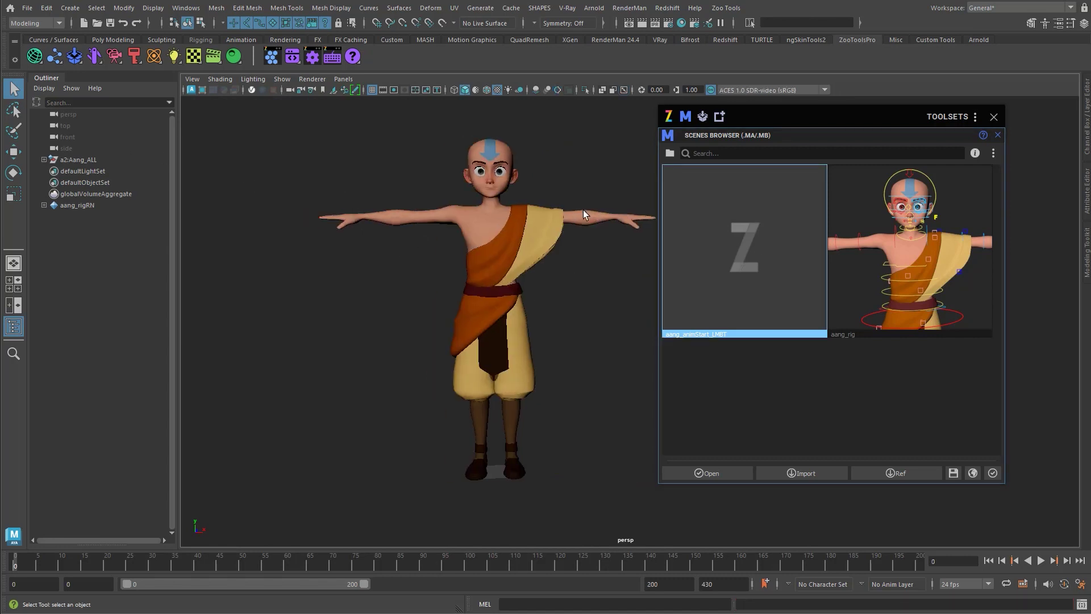
Set the reopened scene's viewport view transform to Un-tone-mapped (sRGB).
click(763, 91)
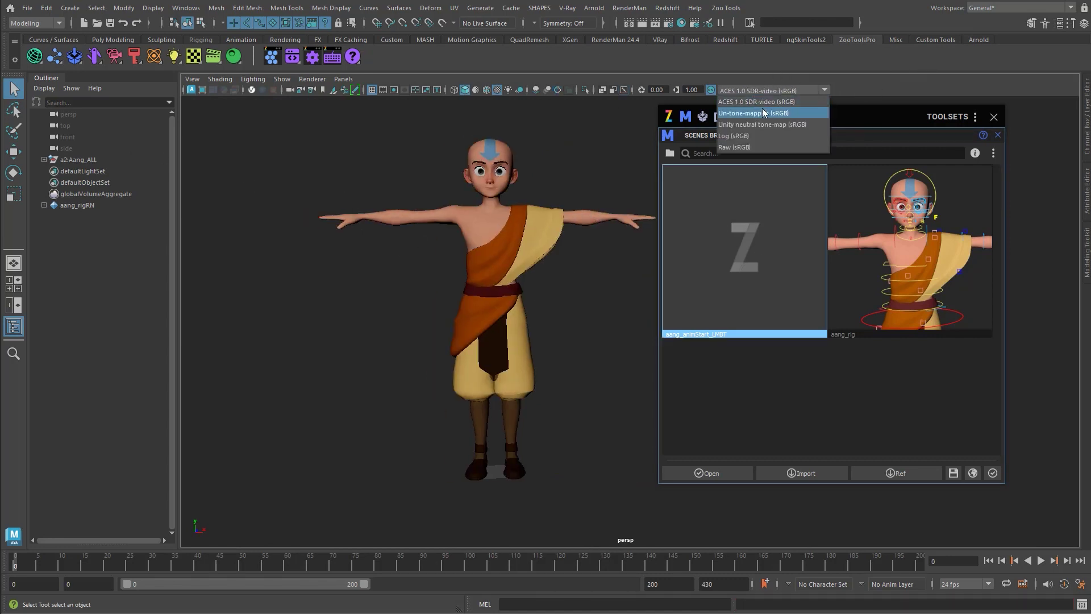
click(234, 56)
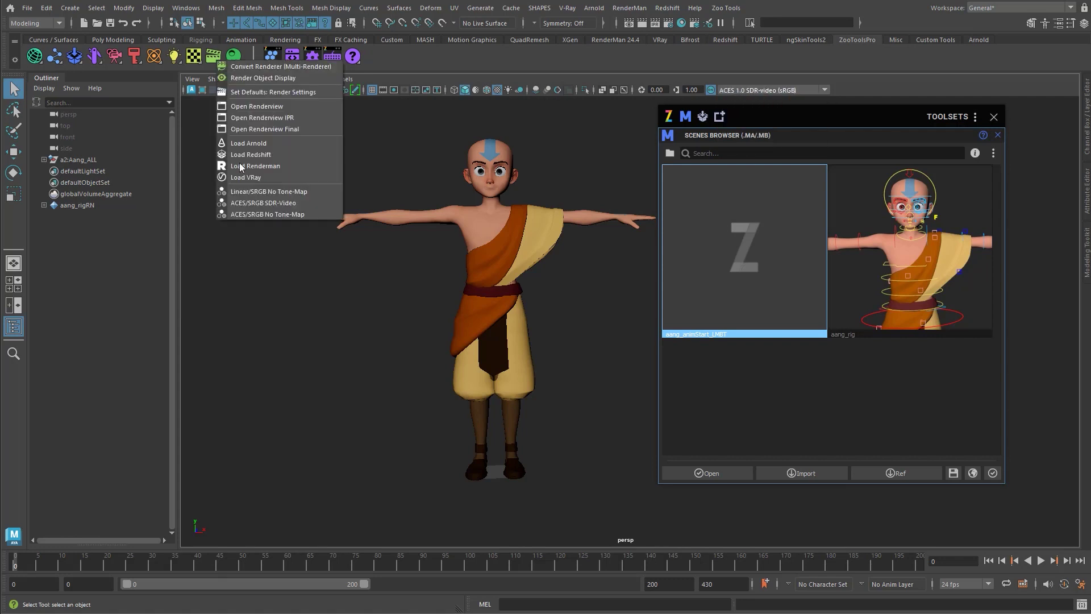
click(761, 90)
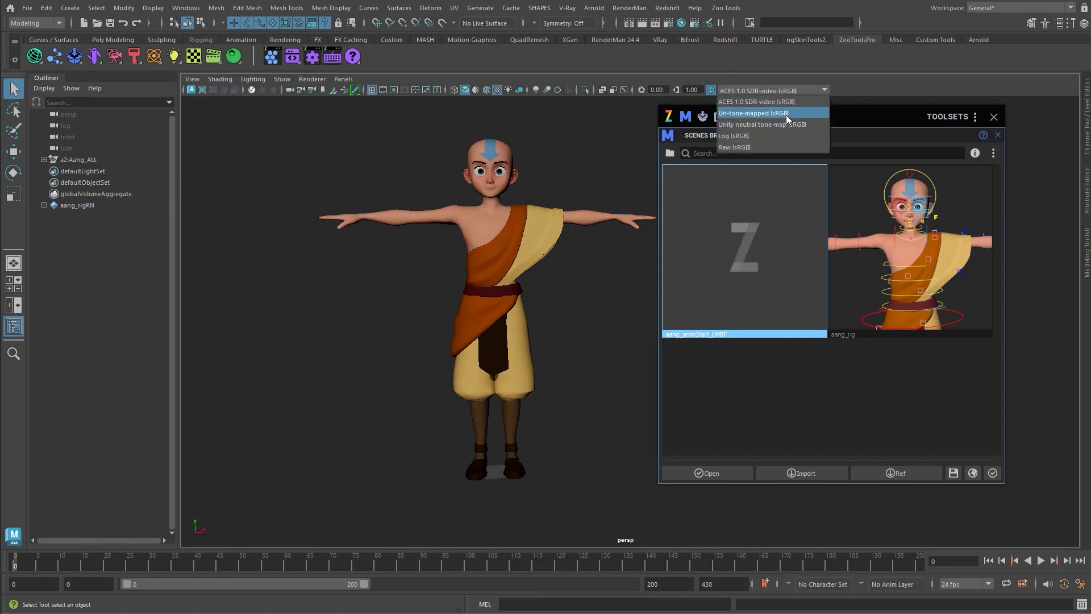
click(786, 114)
alt+right_drag(530, 240, 564, 250)
Close the Scenes Browser window and place the collapsed Toolsets window clear of the character.
click(994, 116)
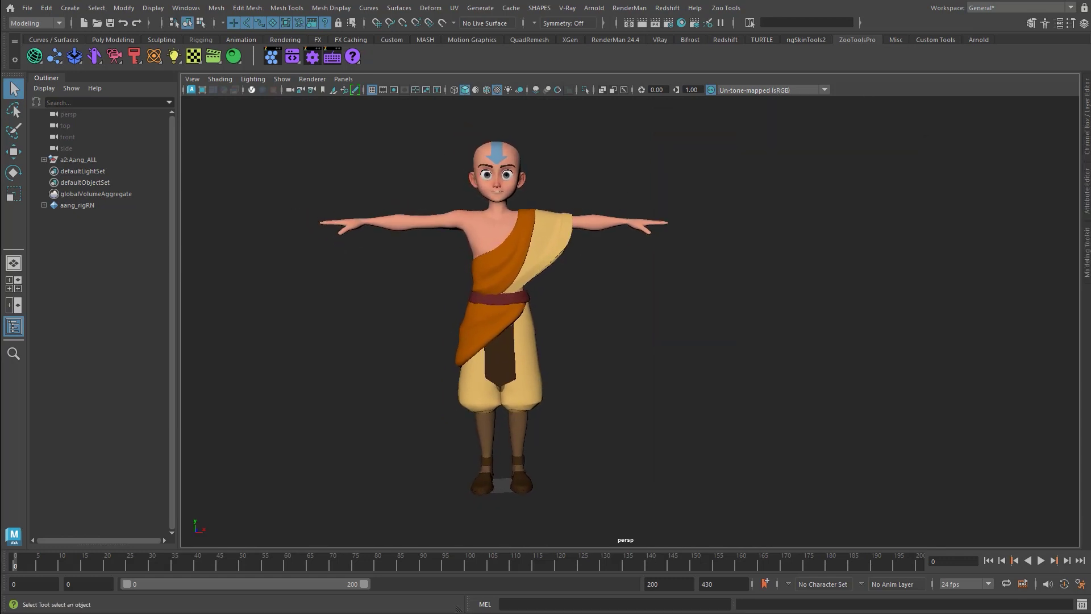
alt+middle_drag(377, 269, 446, 266)
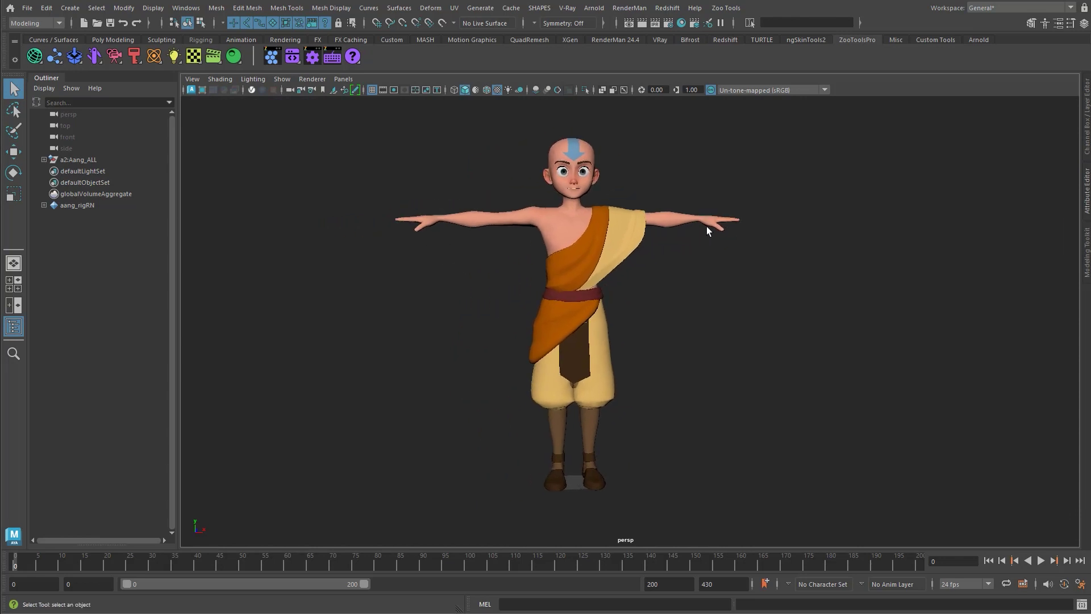
alt+drag(699, 231, 690, 229)
drag(1090, 155, 860, 61)
double_click(851, 135)
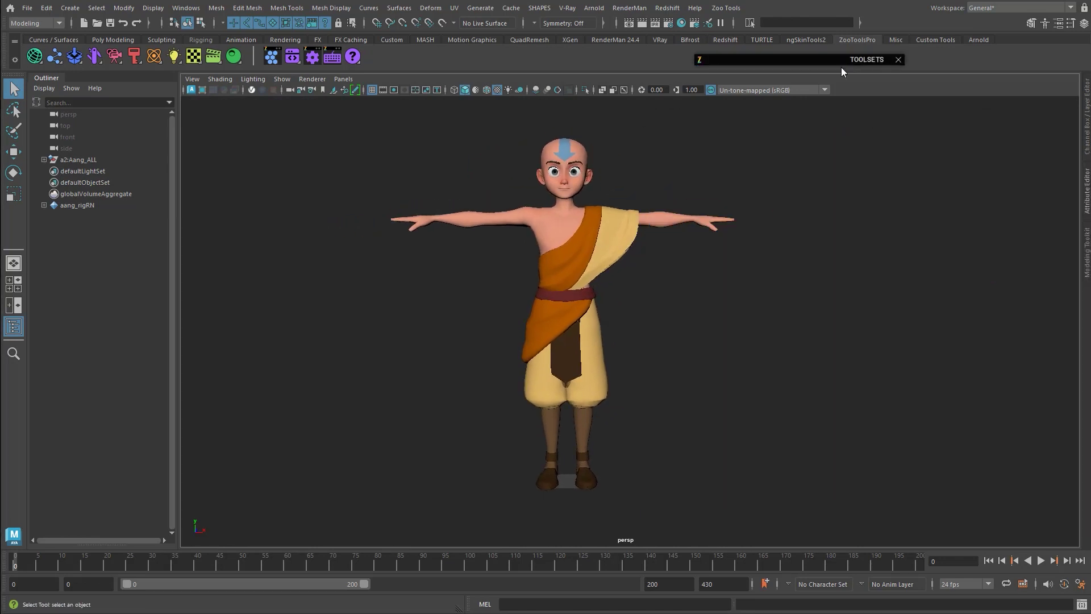
Open the Zoo Tools Fix Viewport toolset and place its window beside the character.
click(177, 56)
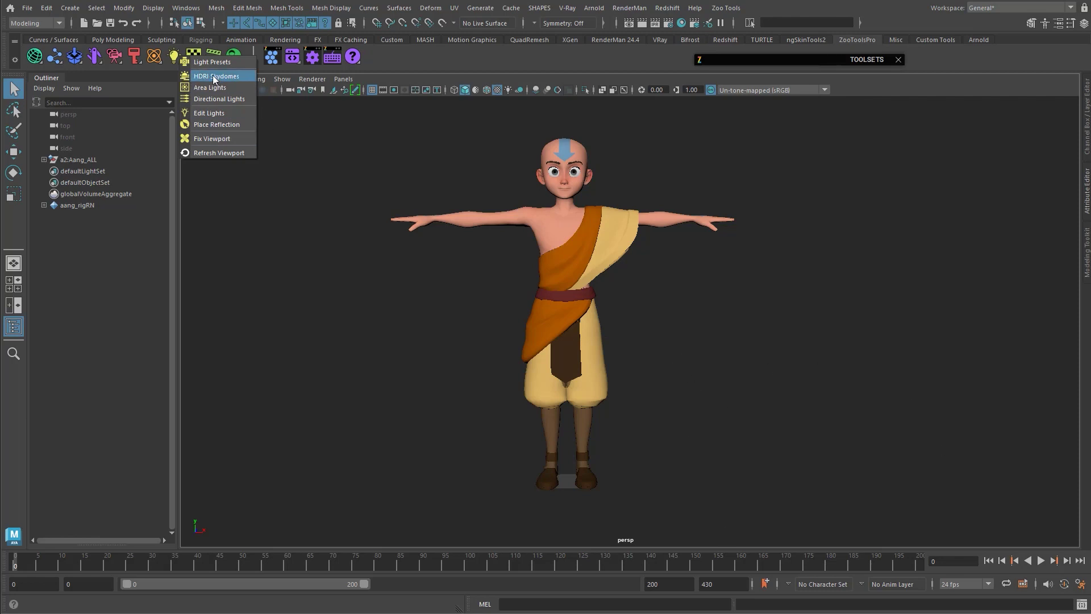
click(230, 138)
drag(881, 129, 869, 128)
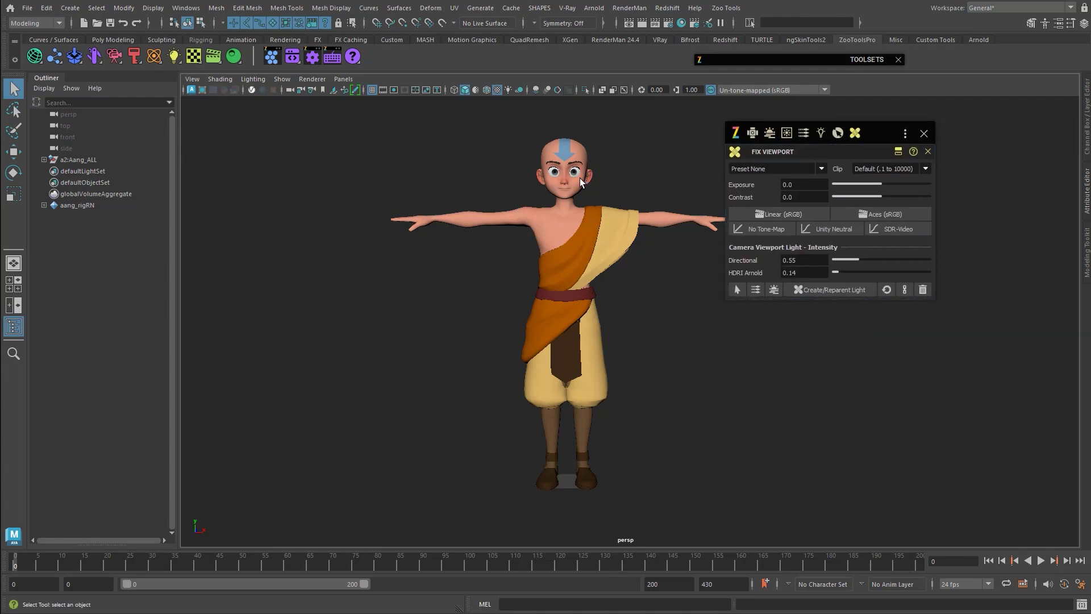
Create a polygon plane under the character, scale it up into a large ground floor, and deselect it.
key(ctrl+p)
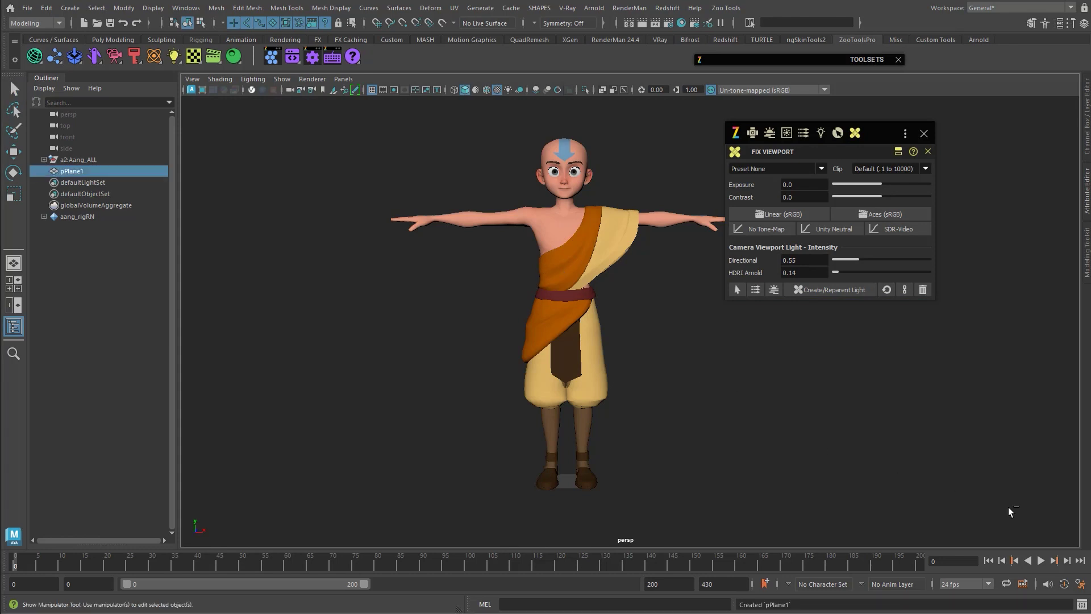
key(r)
alt+drag(574, 400, 579, 443)
drag(563, 490, 943, 487)
alt+right_drag(933, 398, 640, 360)
alt+middle_drag(640, 360, 625, 313)
alt+right_drag(633, 316, 731, 346)
alt+drag(685, 365, 680, 376)
click(603, 228)
key(q)
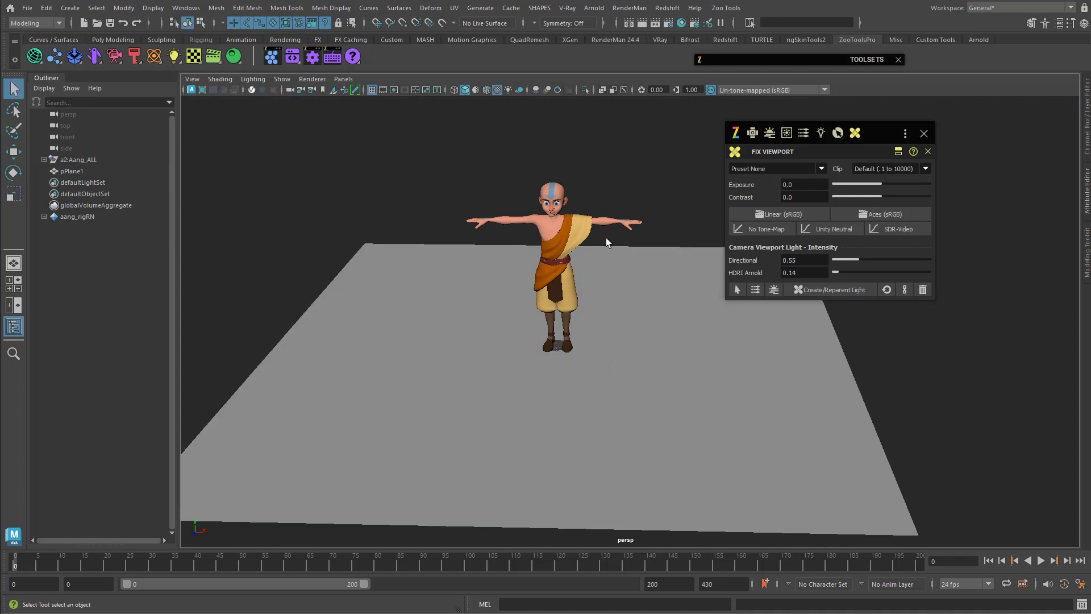
Set the persp camera's clip planes to the .9-5000 preset.
alt+right_drag(617, 267, 516, 267)
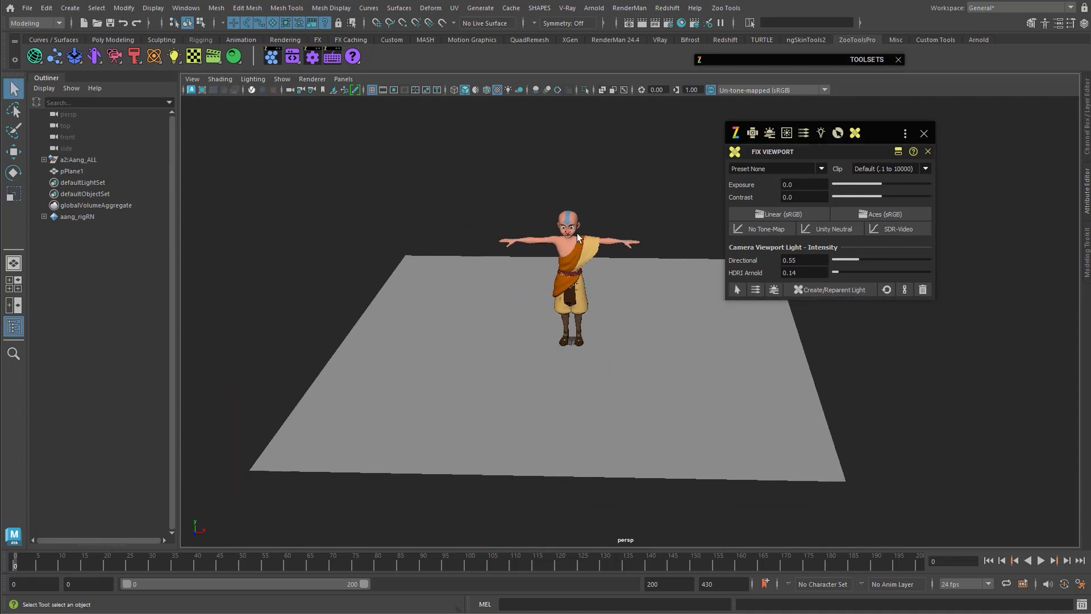
scroll(632, 291, up, 3)
scroll(632, 292, down, 3)
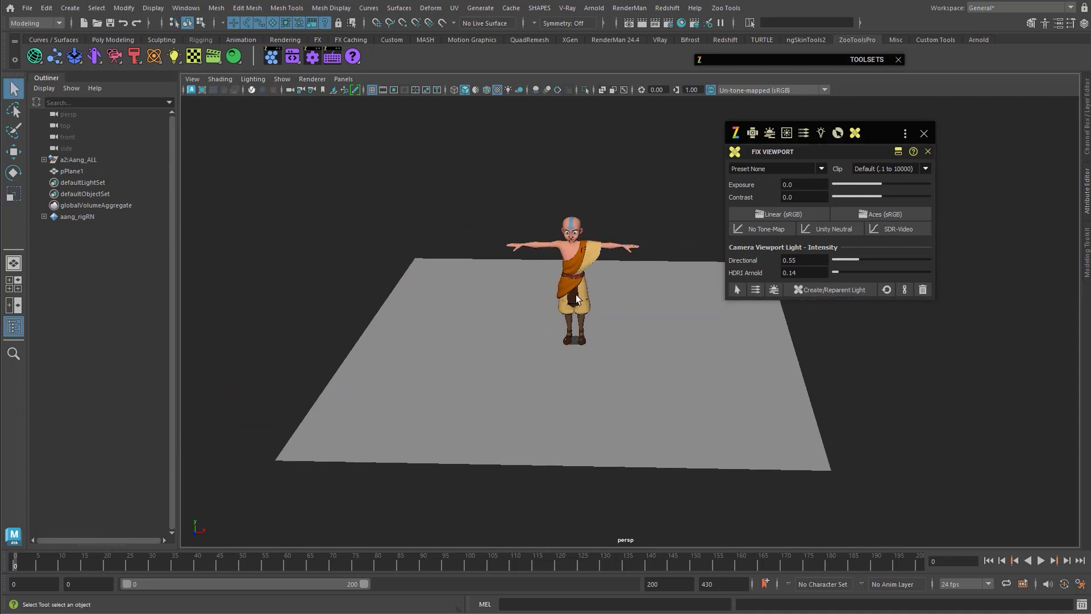
alt+right_drag(591, 295, 675, 342)
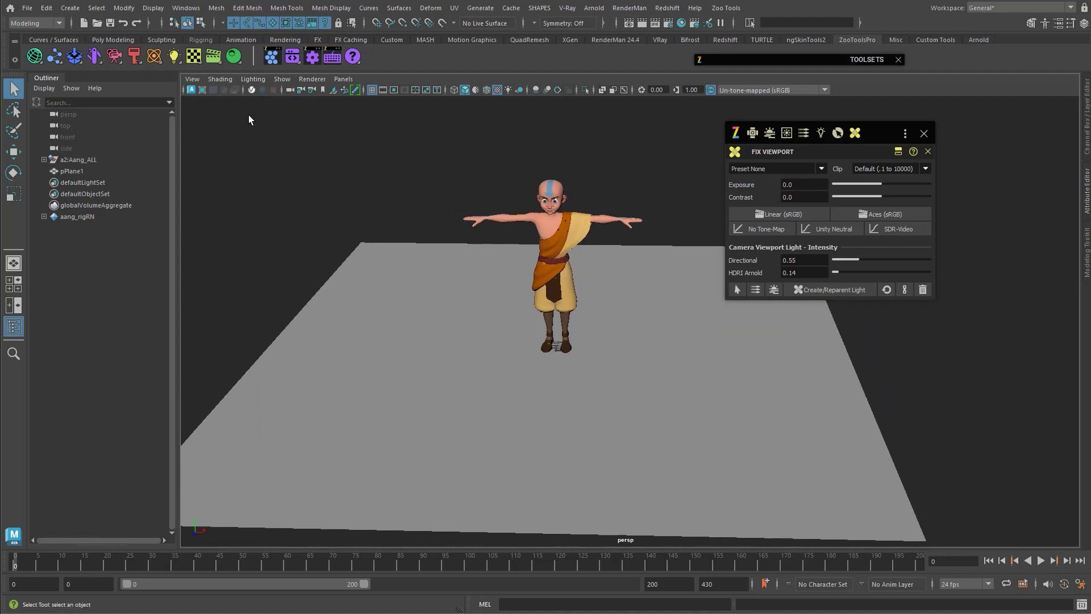
click(114, 57)
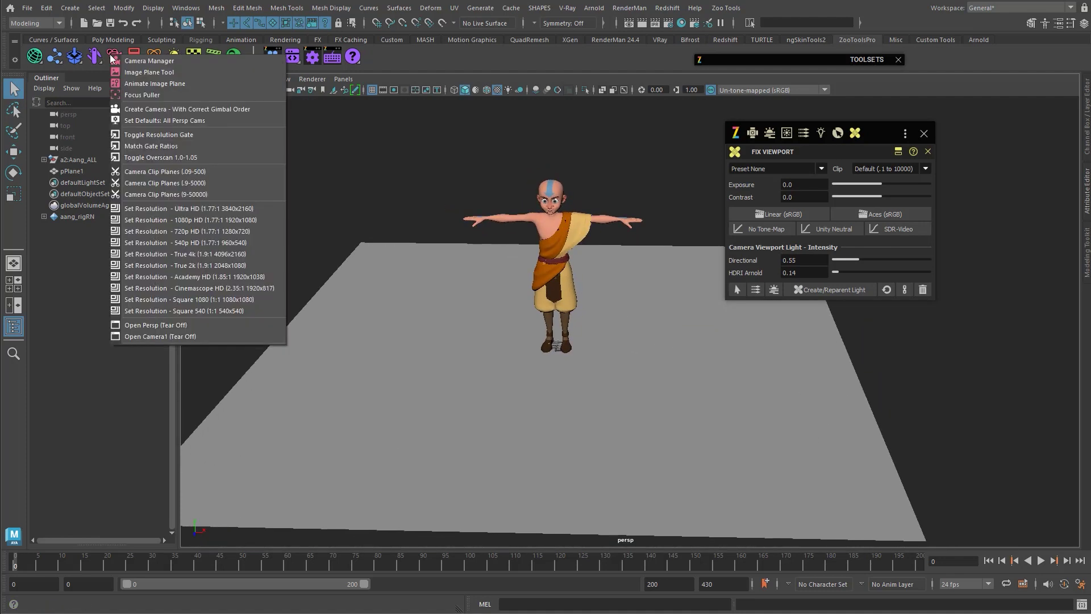
click(196, 183)
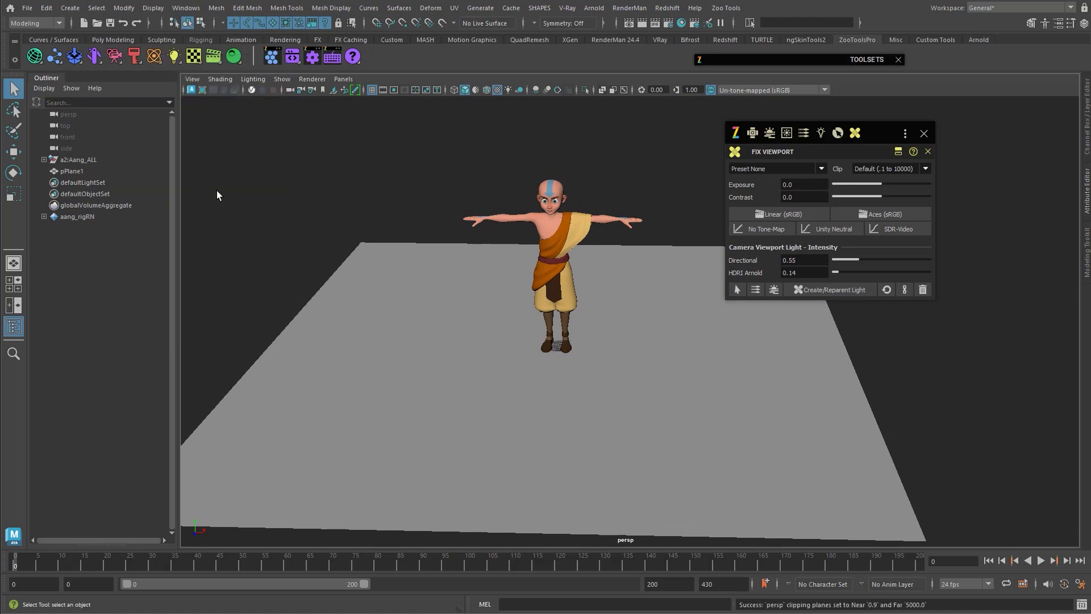
Create a Fix Viewport light setup attached to the persp camera and check the character's lighting.
alt+drag(543, 342, 652, 313)
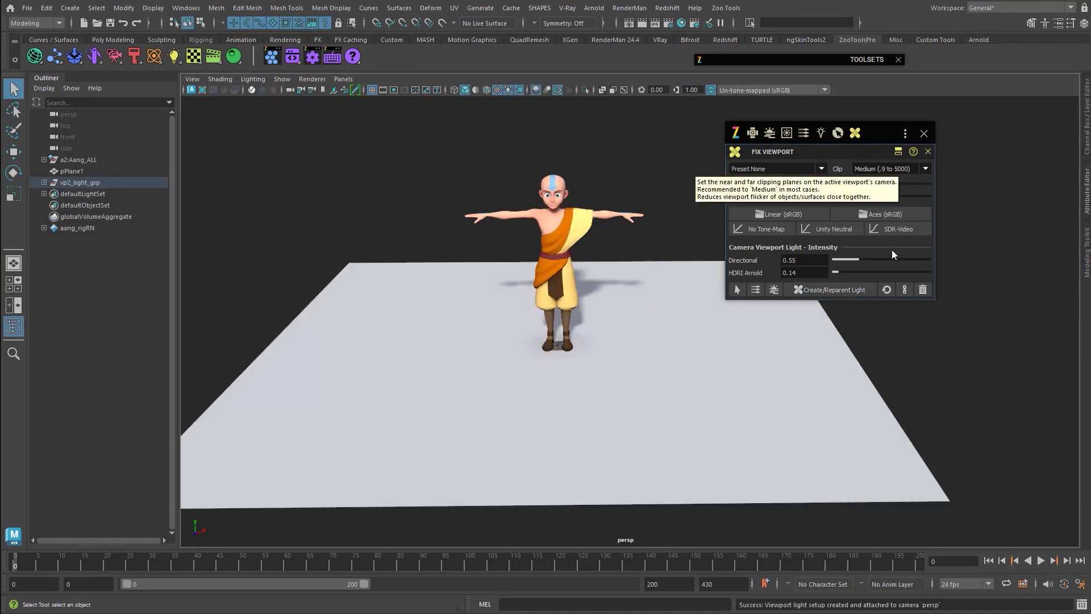
alt+middle_drag(647, 185, 644, 177)
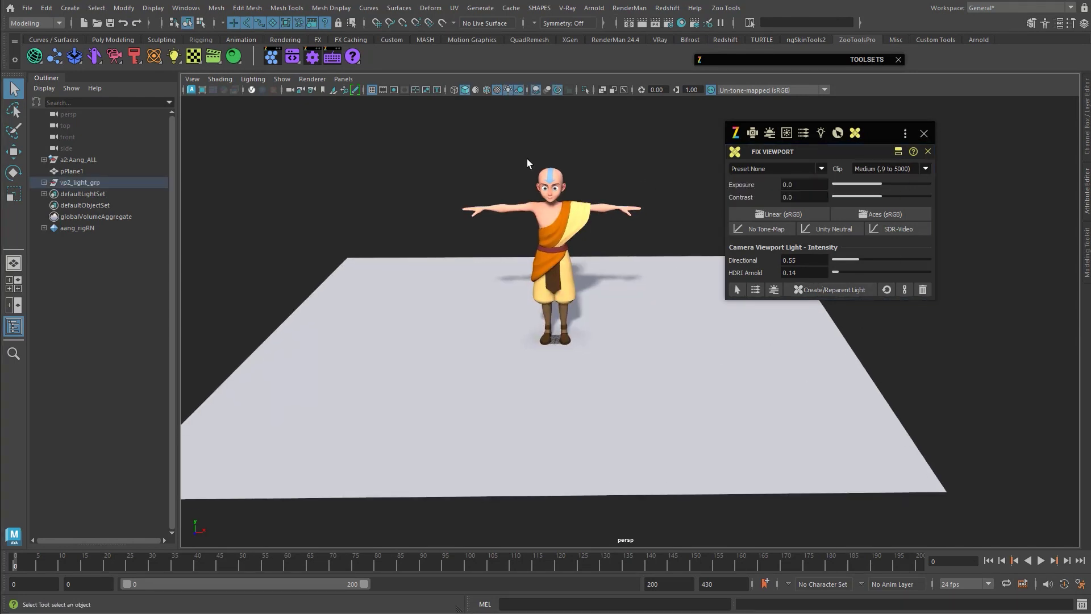
mouse_move(617, 360)
alt+mouse_down()
mouse_move(592, 353)
mouse_move(619, 341)
alt+mouse_up()
Move the Fix Viewport window out of the way and show the rig and viewport light controls.
drag(886, 150, 1090, 171)
alt+middle_drag(823, 220, 807, 221)
key(alt+1)
alt+drag(797, 271, 791, 279)
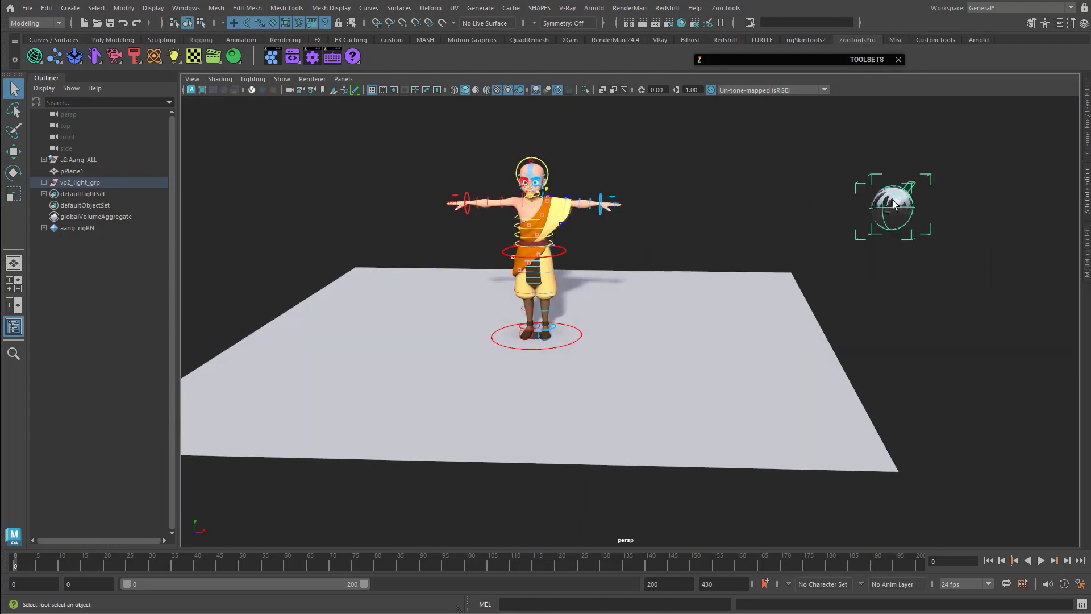
Try rotating the viewport light control beside the character, and undo the rotation.
key(e)
drag(905, 204, 903, 233)
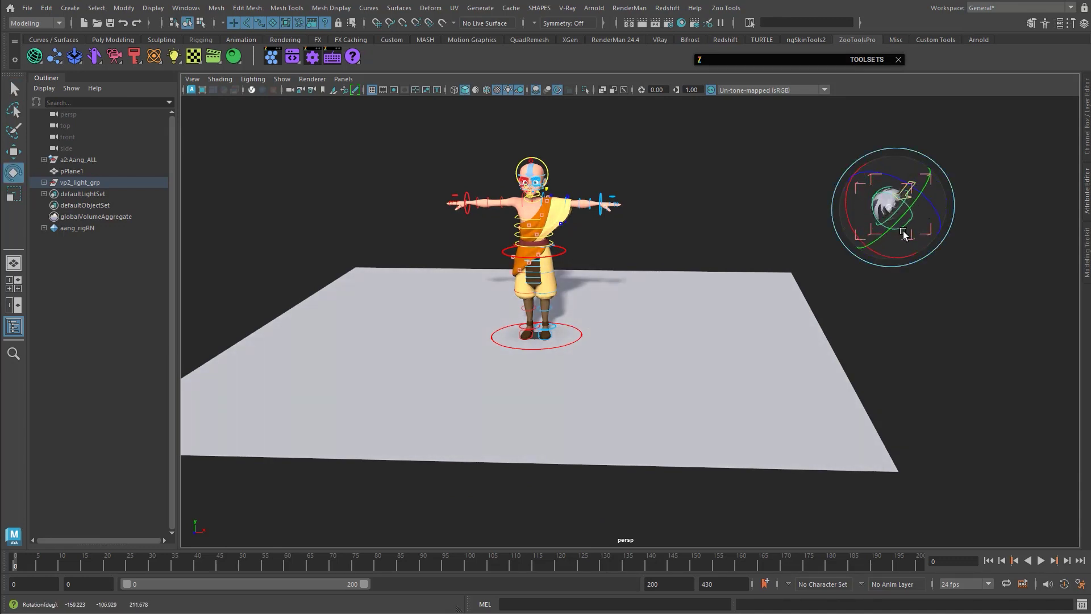
key(ctrl+z)
key(q)
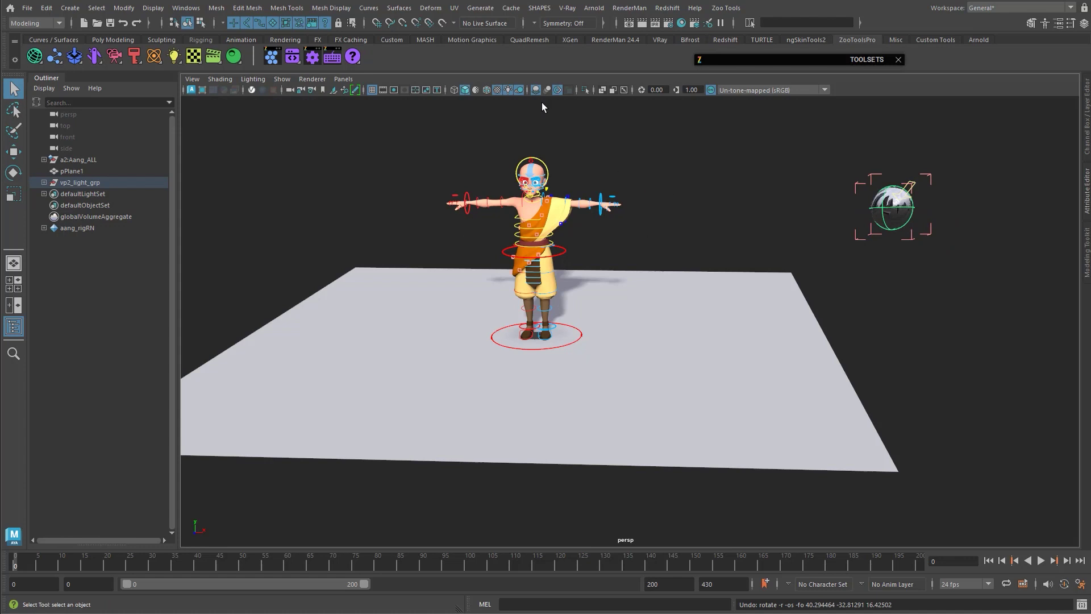
Bring back the Fix Viewport window, expand it to its full settings and set the light intensity mode to Intensity Lambert/Blinn.
alt+middle_drag(621, 260, 639, 287)
alt+right_drag(639, 286, 697, 295)
alt+drag(655, 304, 677, 295)
alt+middle_drag(676, 295, 667, 319)
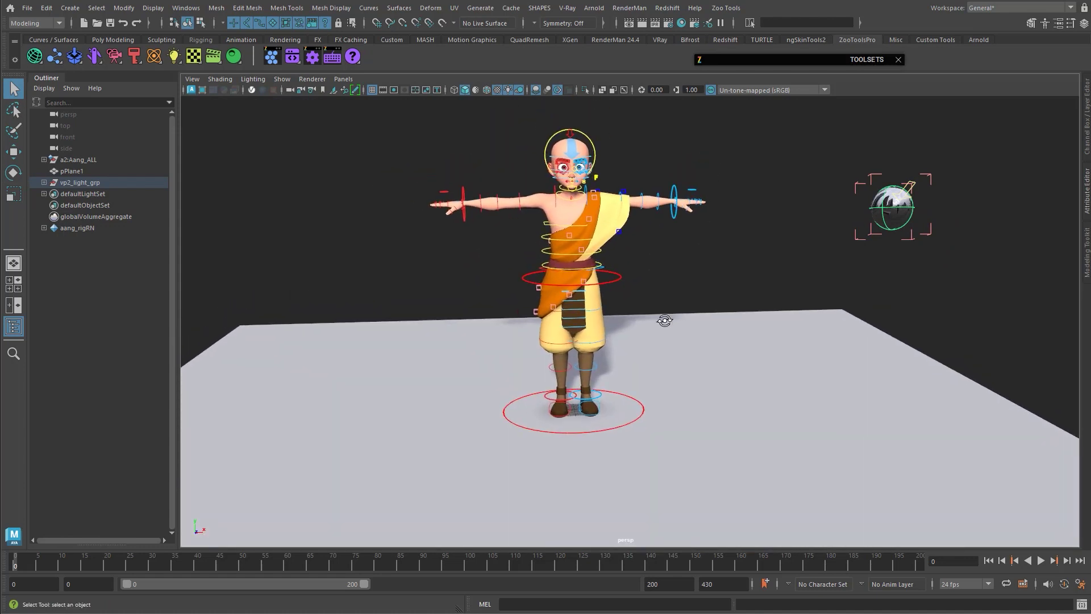
alt+drag(667, 320, 648, 284)
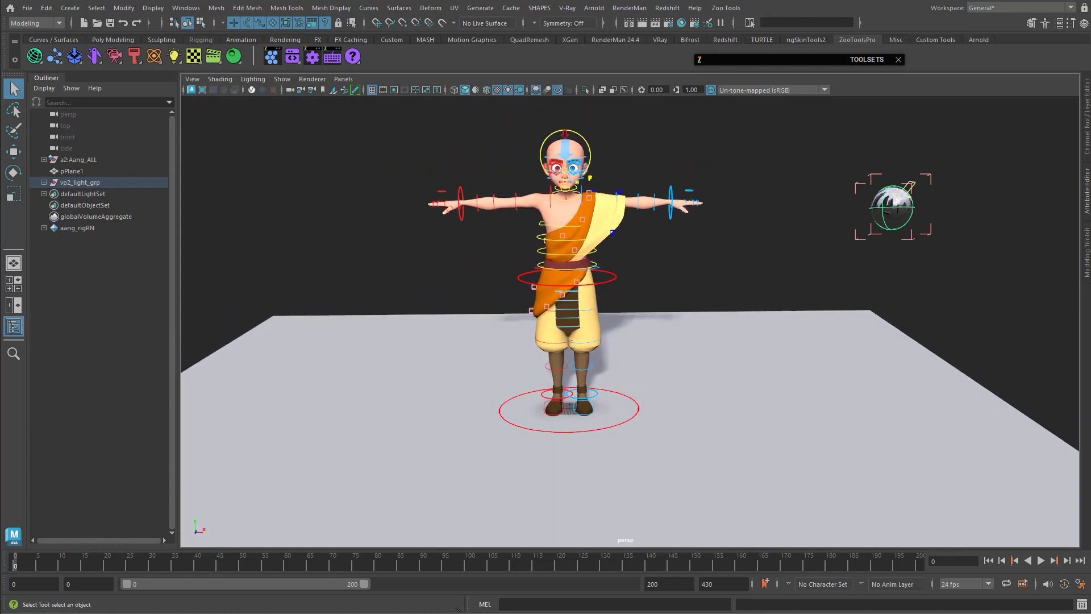
drag(886, 161, 912, 138)
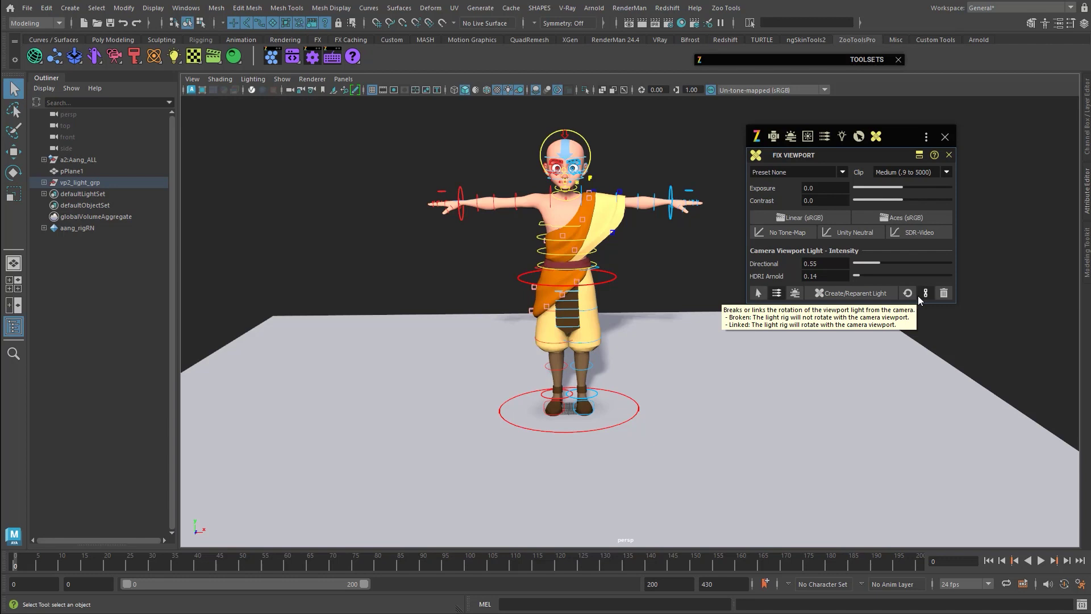
click(919, 157)
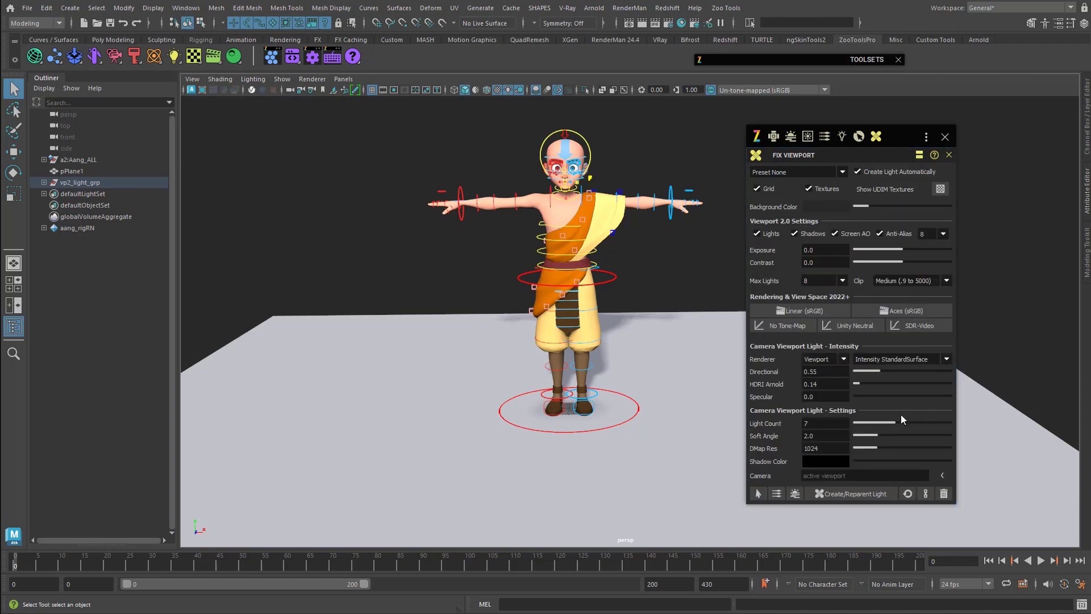
click(898, 359)
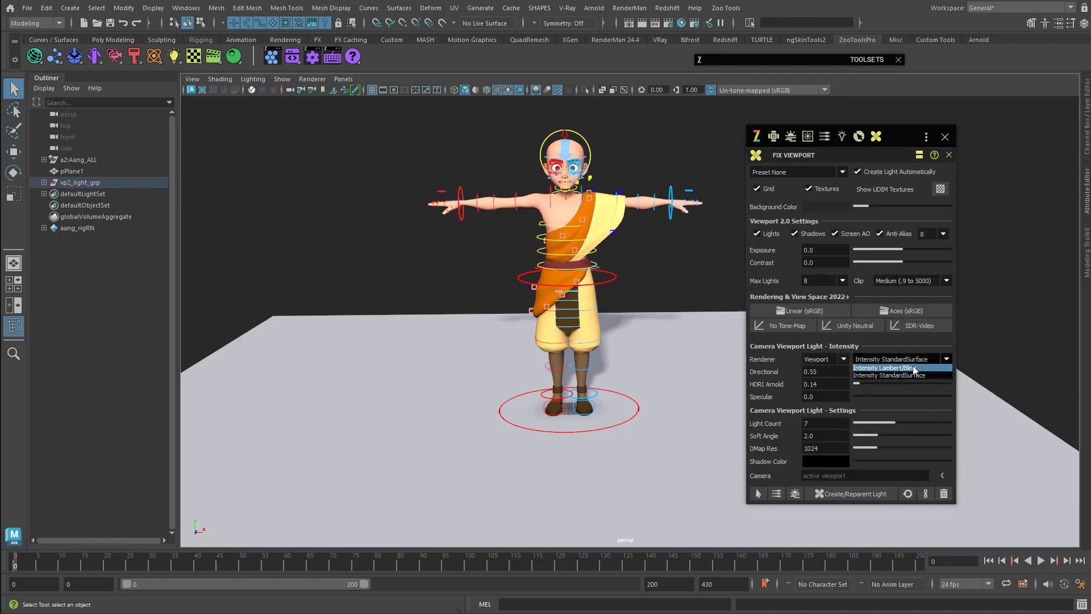
click(898, 367)
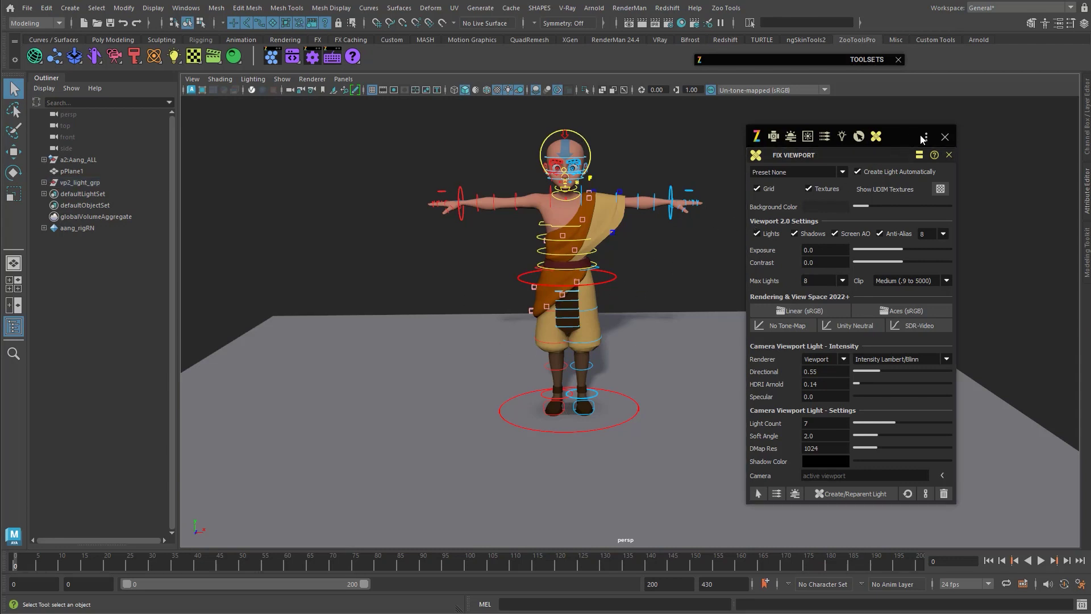
Collapse the Fix Viewport window and park it above the viewport, and display the directional light control's channels.
click(944, 137)
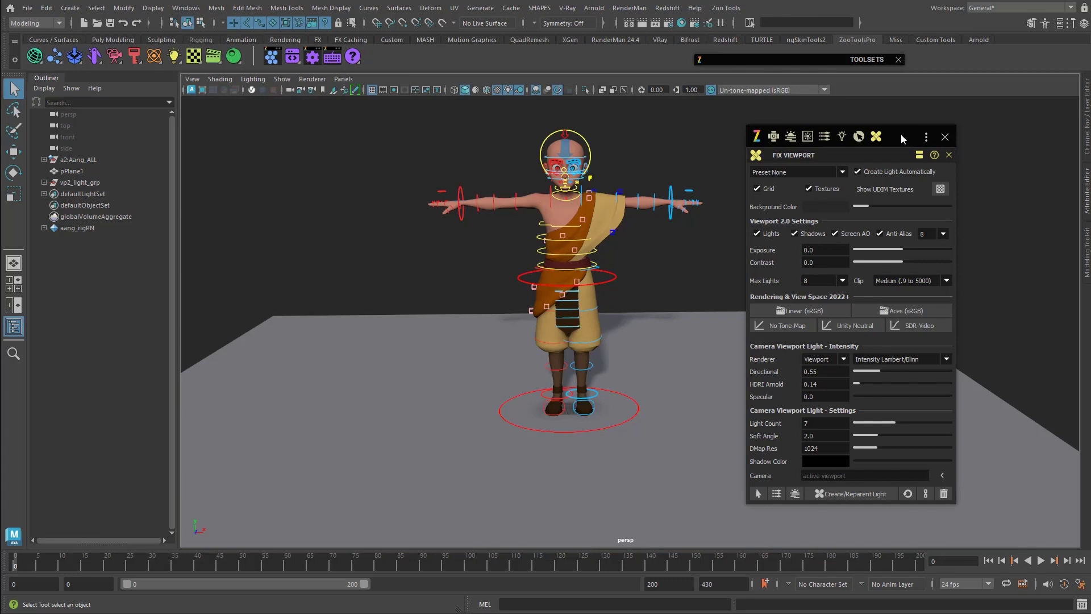
drag(824, 117, 571, 63)
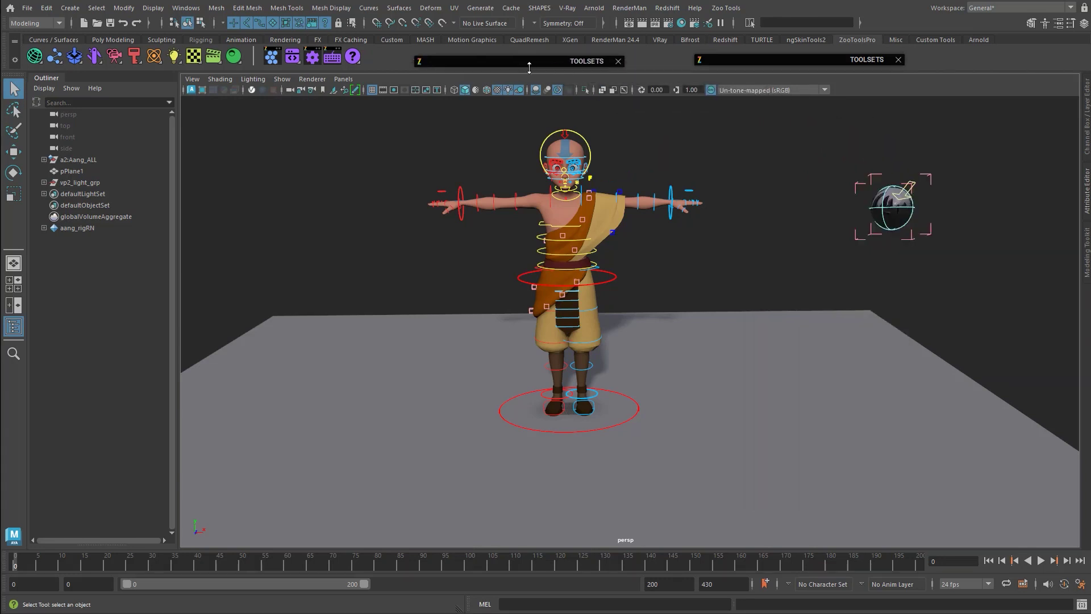
click(1087, 125)
click(794, 223)
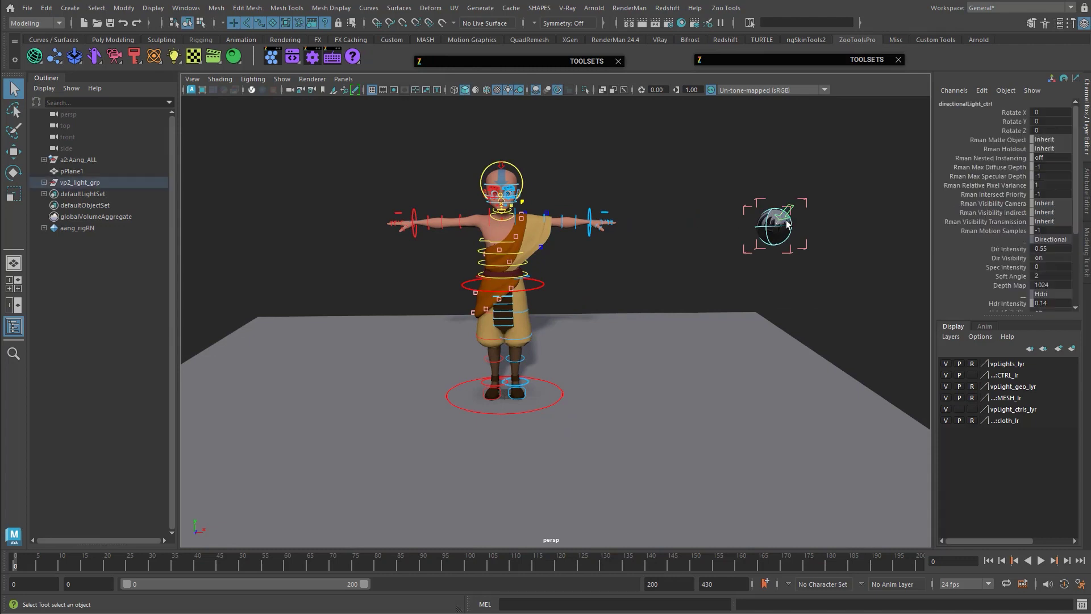
Rotate the directional light control to about X -13.6, Y 35.3, Z 8.4 so the character's shadow falls diagonally behind it.
scroll(628, 271, up, 3)
alt+middle_drag(629, 271, 673, 356)
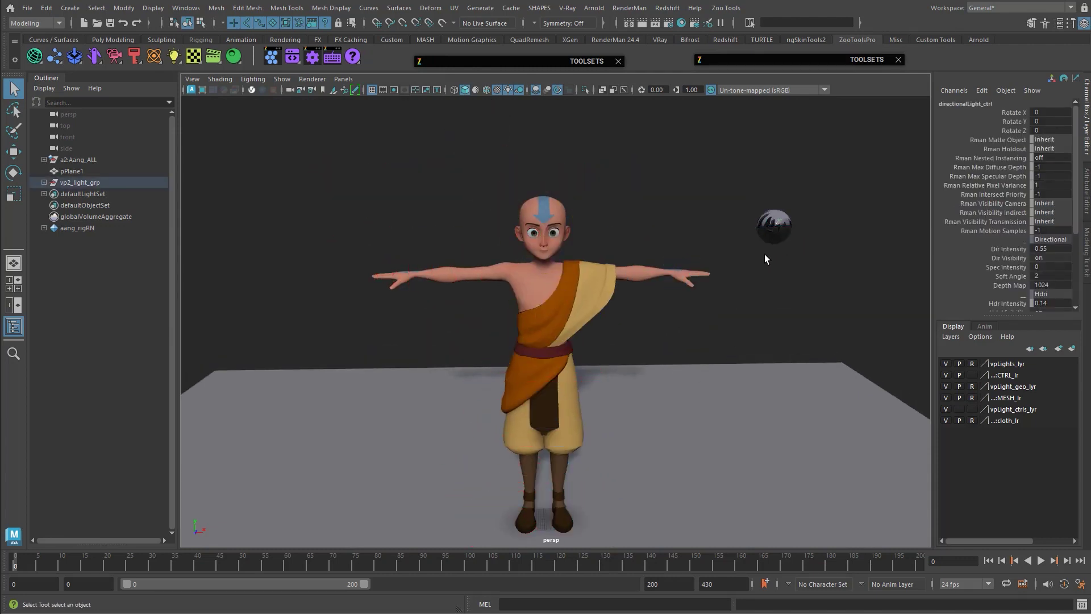
key(e)
drag(776, 230, 758, 233)
key(q)
alt+drag(665, 339, 648, 288)
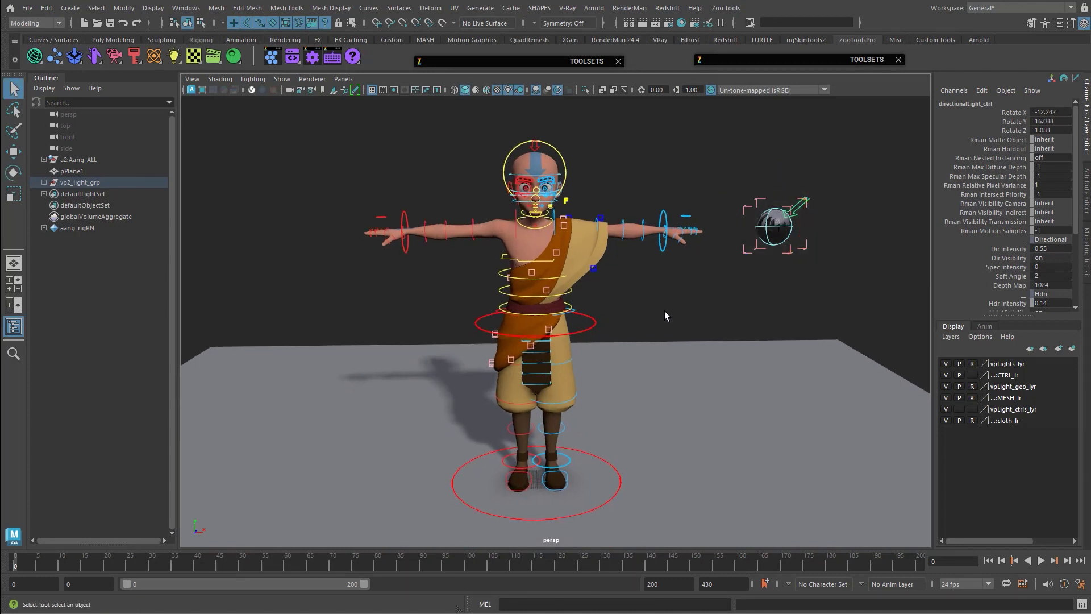
key(e)
drag(796, 251, 799, 223)
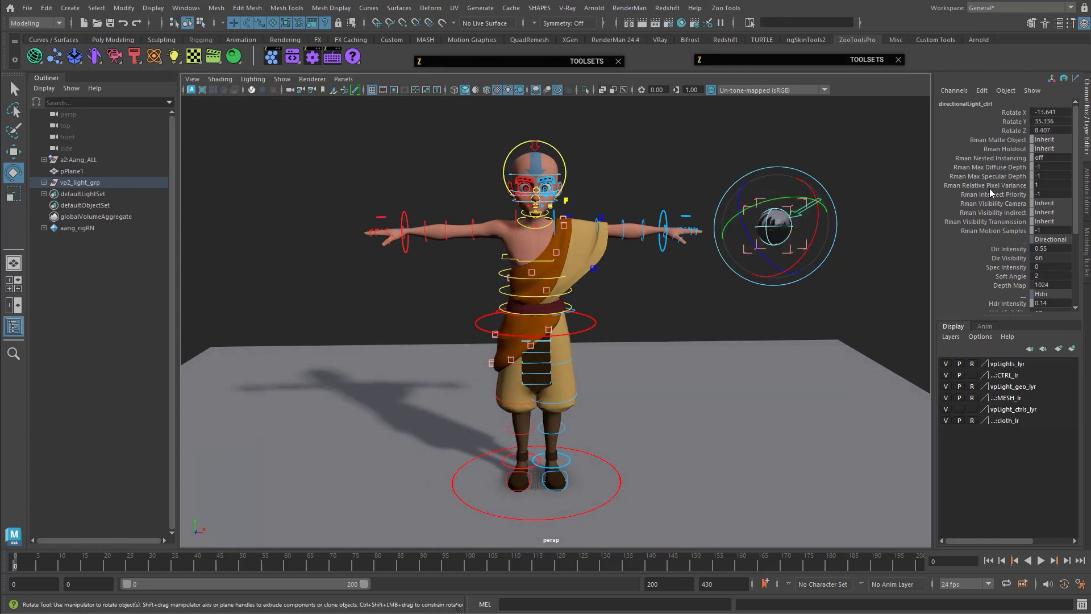
Raise the light control's Dir Intensity to 0.88 and Hdr Intensity to 0.47 together.
drag(1001, 138, 997, 232)
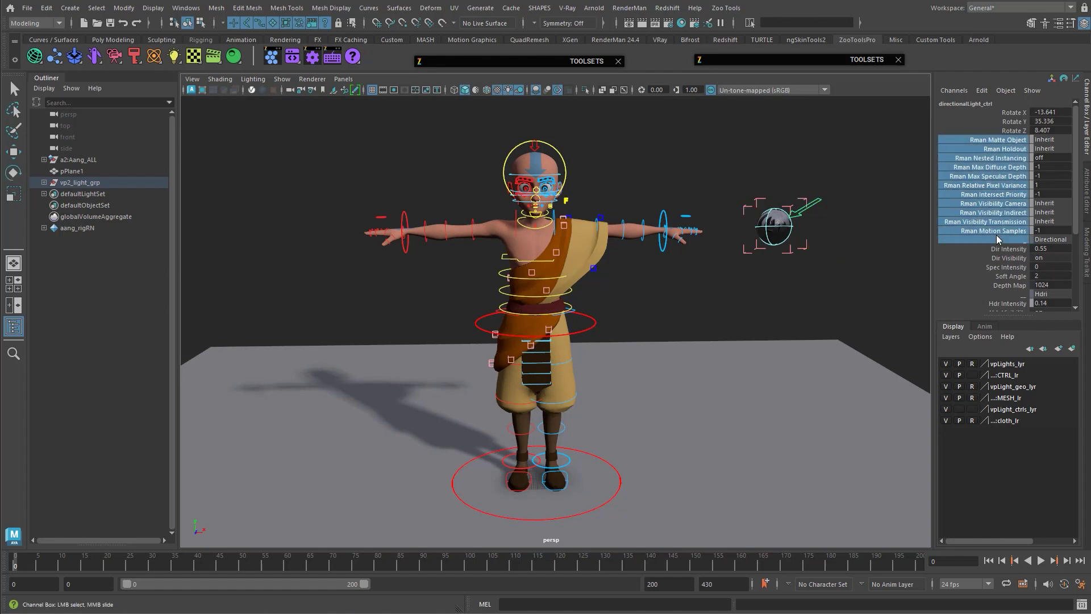
scroll(995, 222, down, 4)
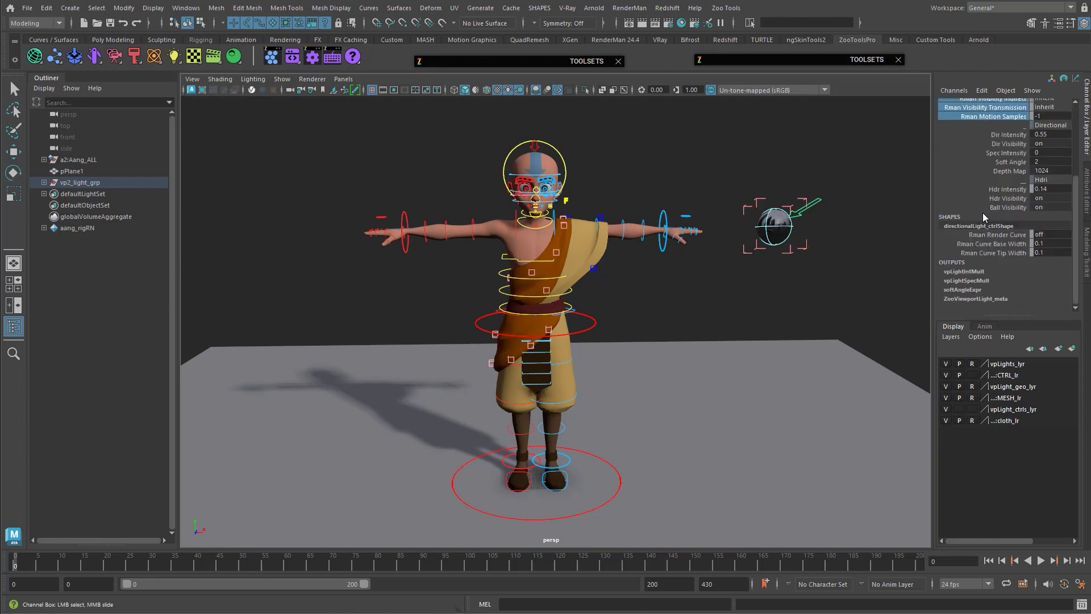
click(996, 135)
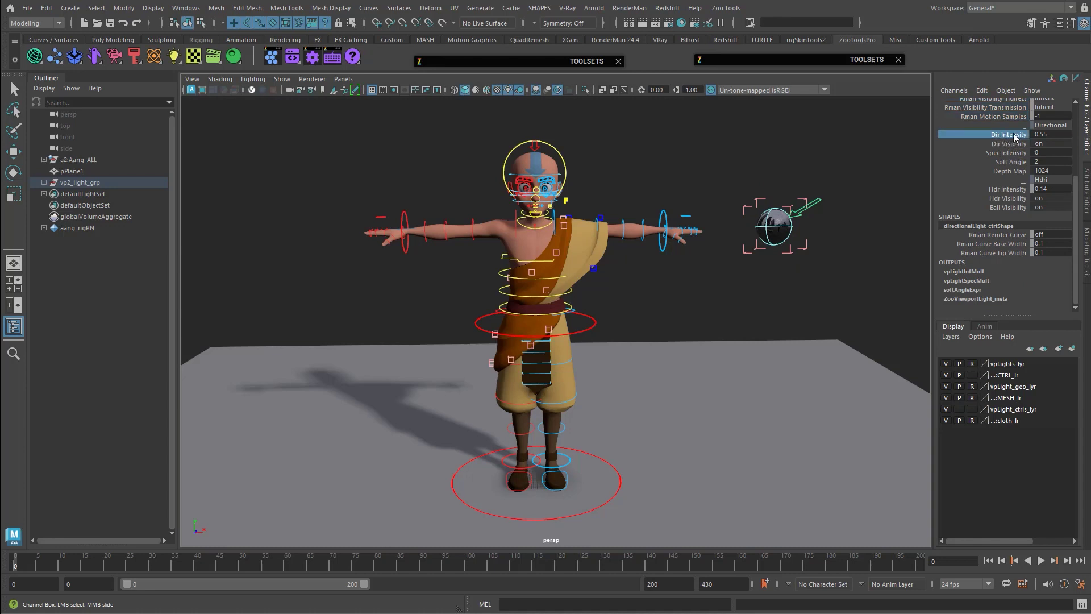
ctrl+click(1001, 190)
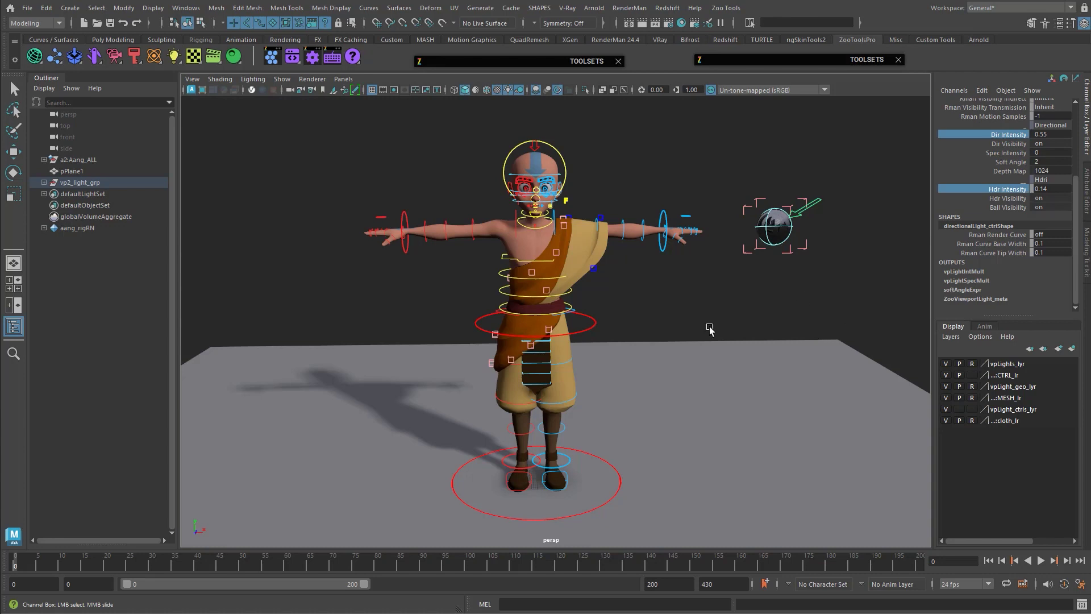
middle_drag(631, 256, 655, 262)
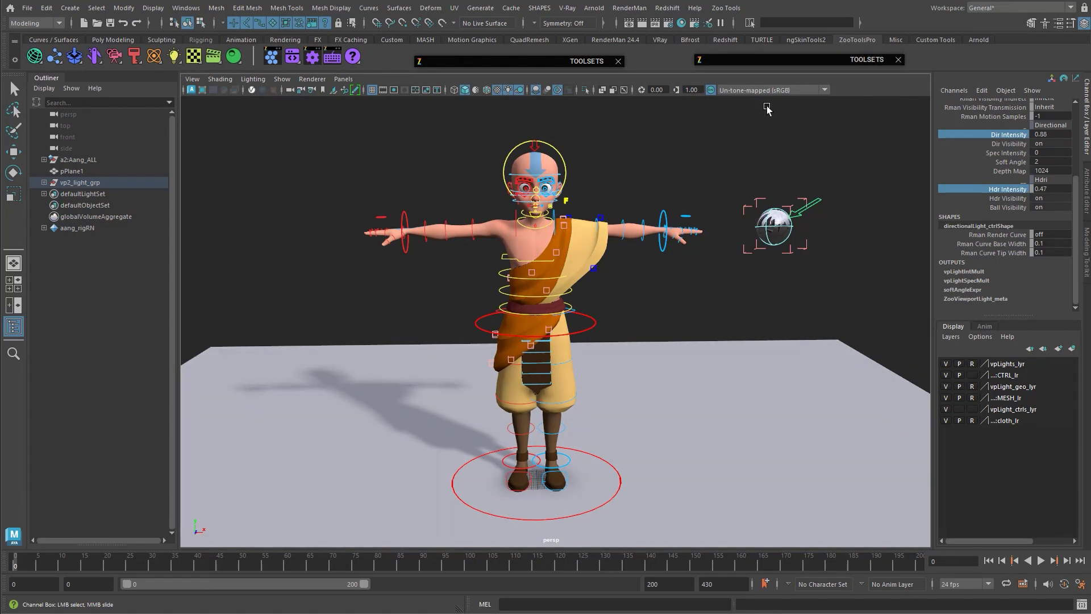
Hide the rig controls and compare the Unity neutral tone-map (sRGB) and Un-tone-mapped (sRGB) view transforms on the character.
click(773, 89)
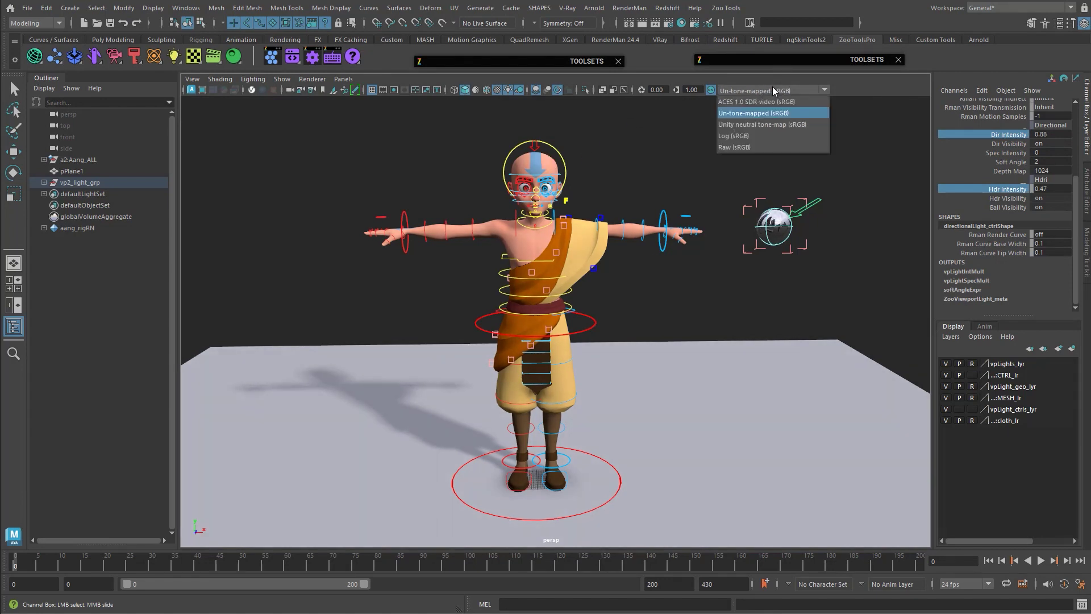
click(776, 124)
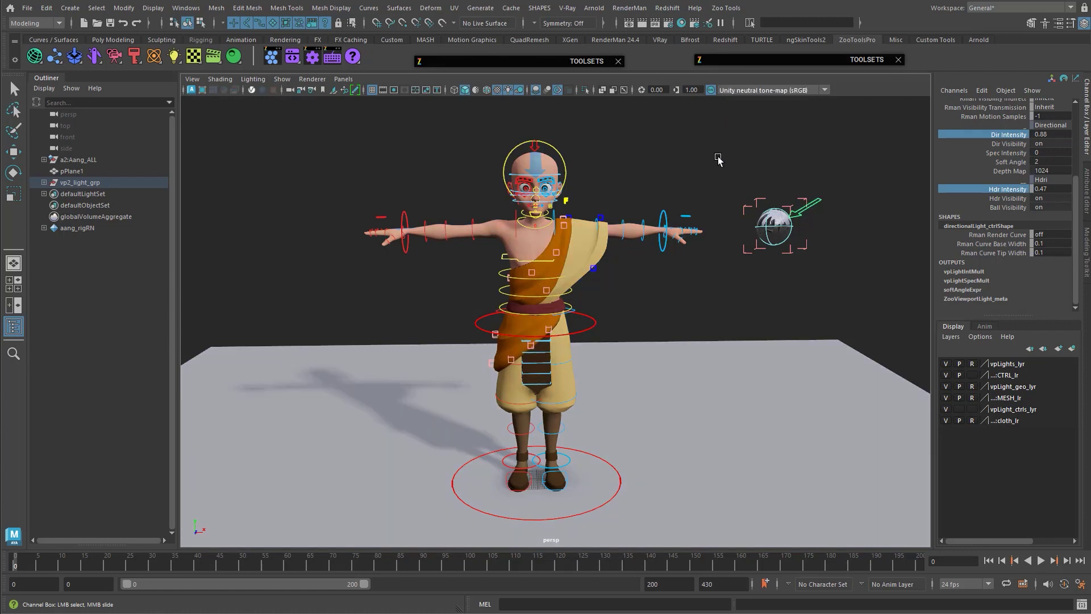
key(alt+1)
alt+right_drag(606, 254, 644, 253)
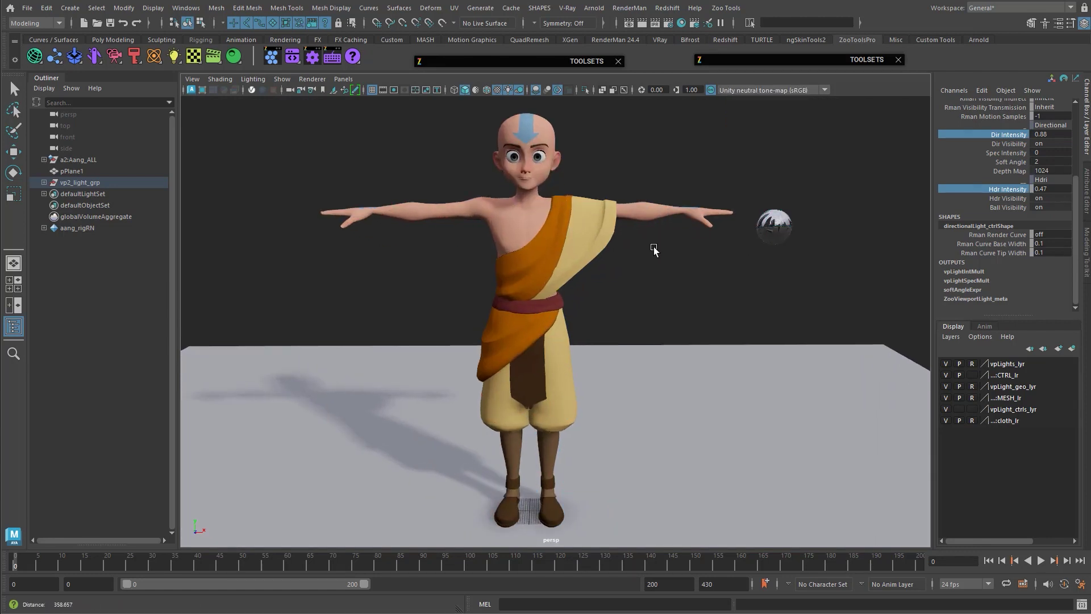
click(763, 91)
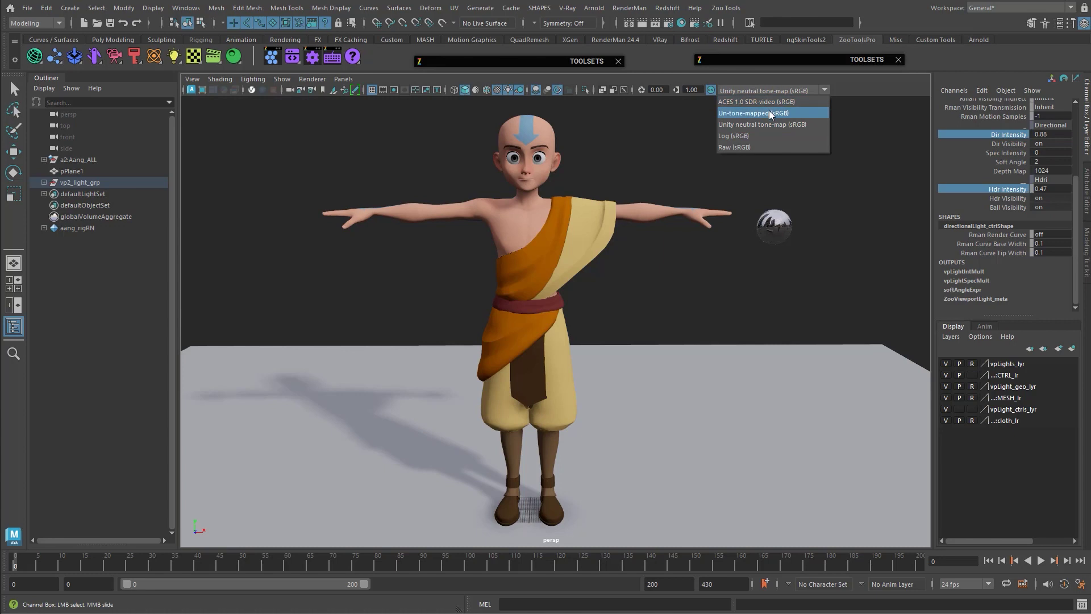
click(773, 113)
click(769, 90)
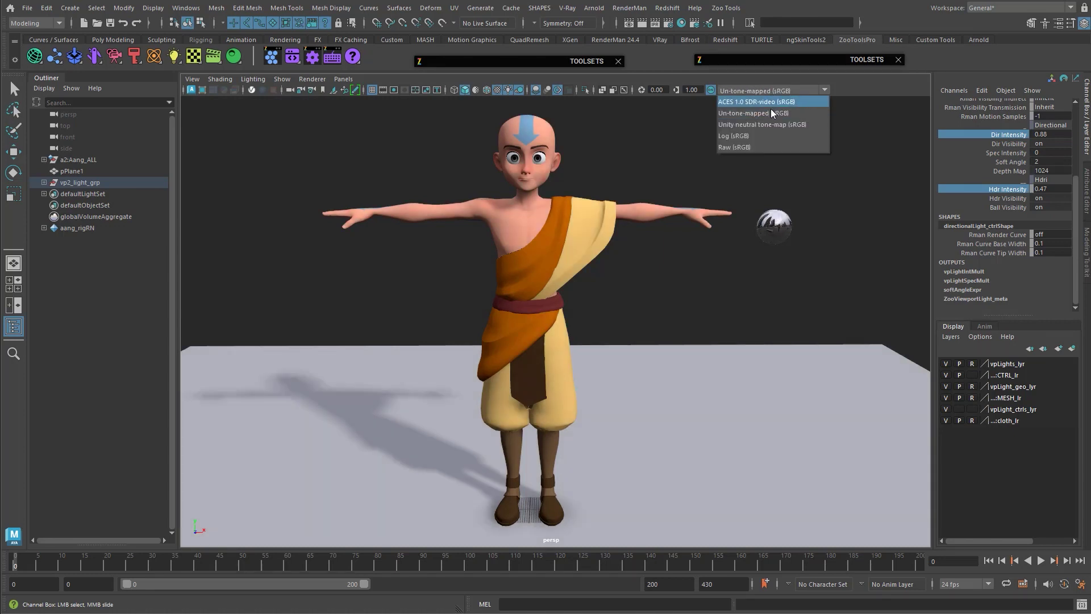
click(769, 120)
alt+middle_drag(644, 180, 646, 175)
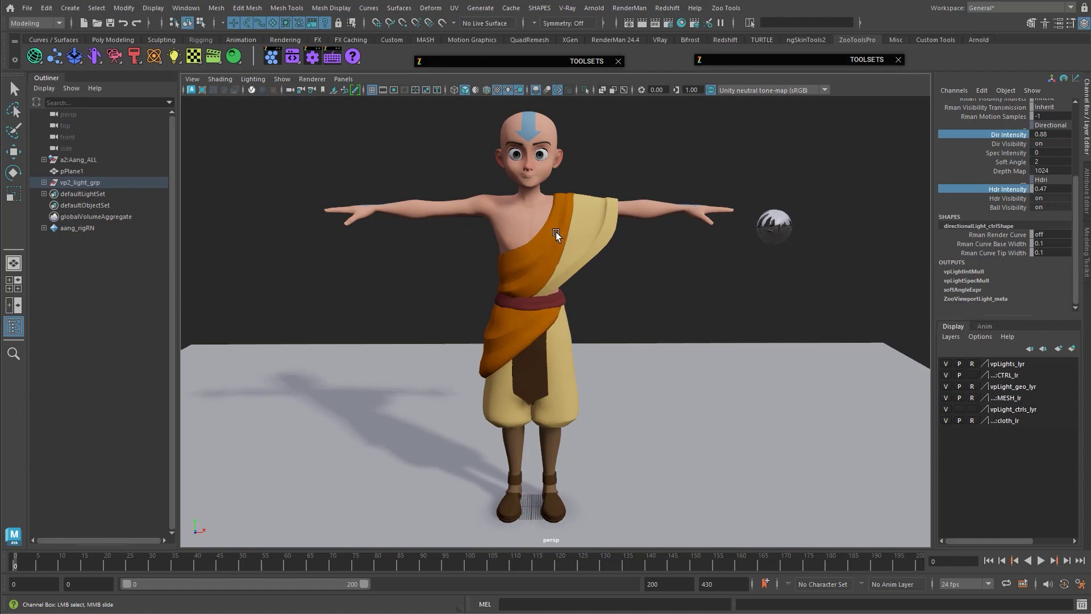
Show the rig controls again and set the viewport view transform to Un-tone-mapped (sRGB).
key(alt+1)
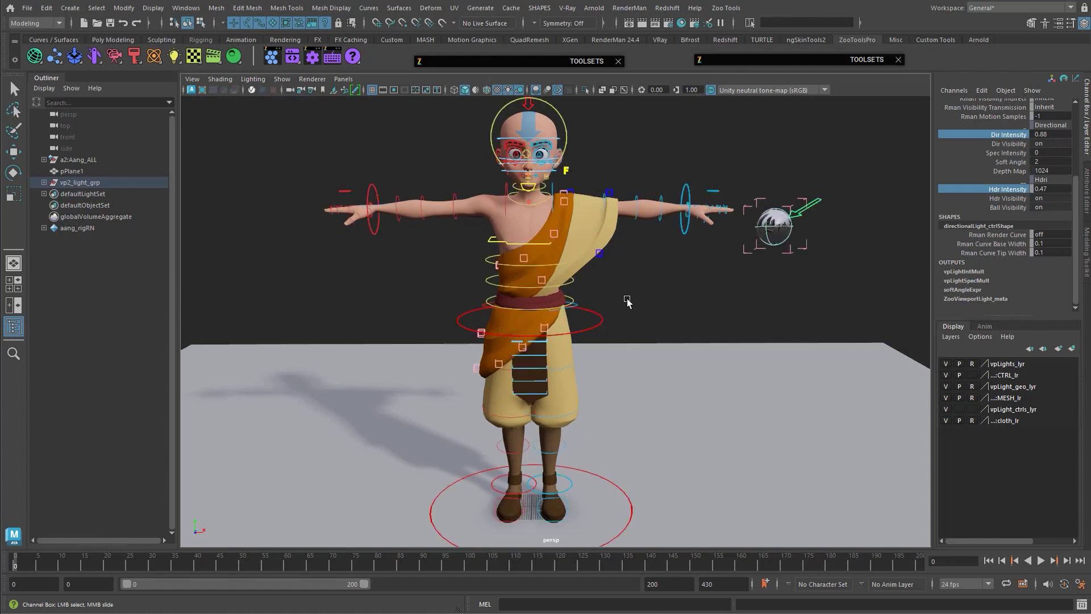
click(788, 89)
click(777, 114)
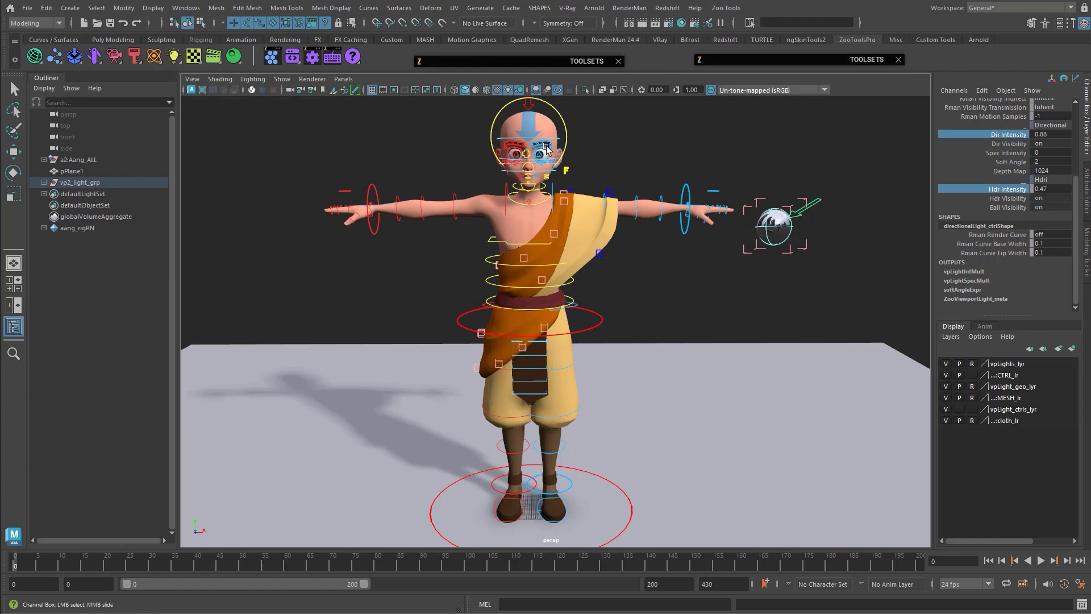
Set the viewport view transform to Unity neutral tone-map (sRGB).
click(749, 89)
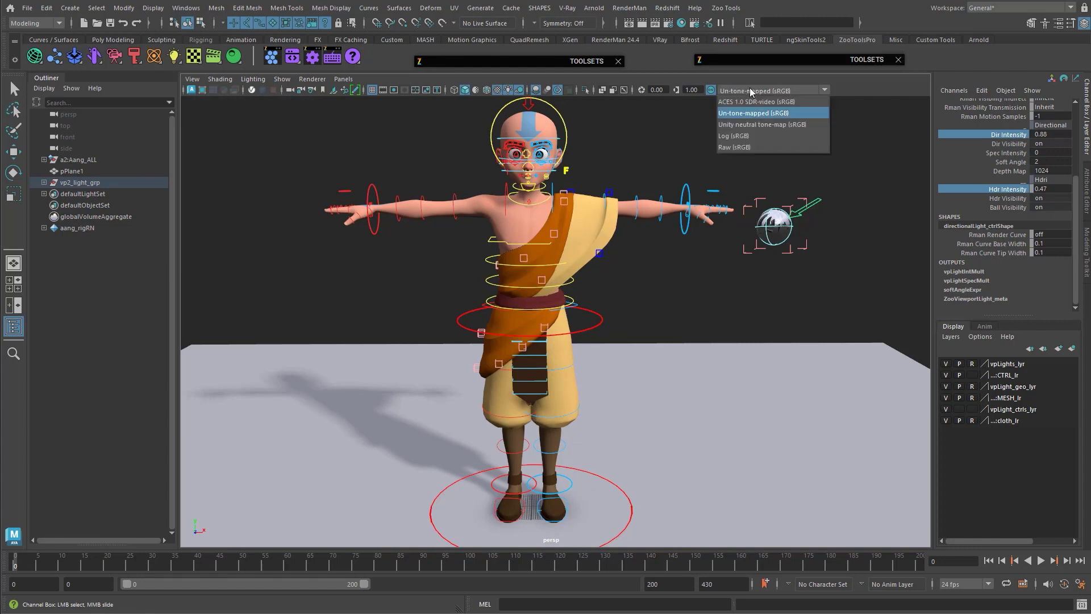
click(775, 127)
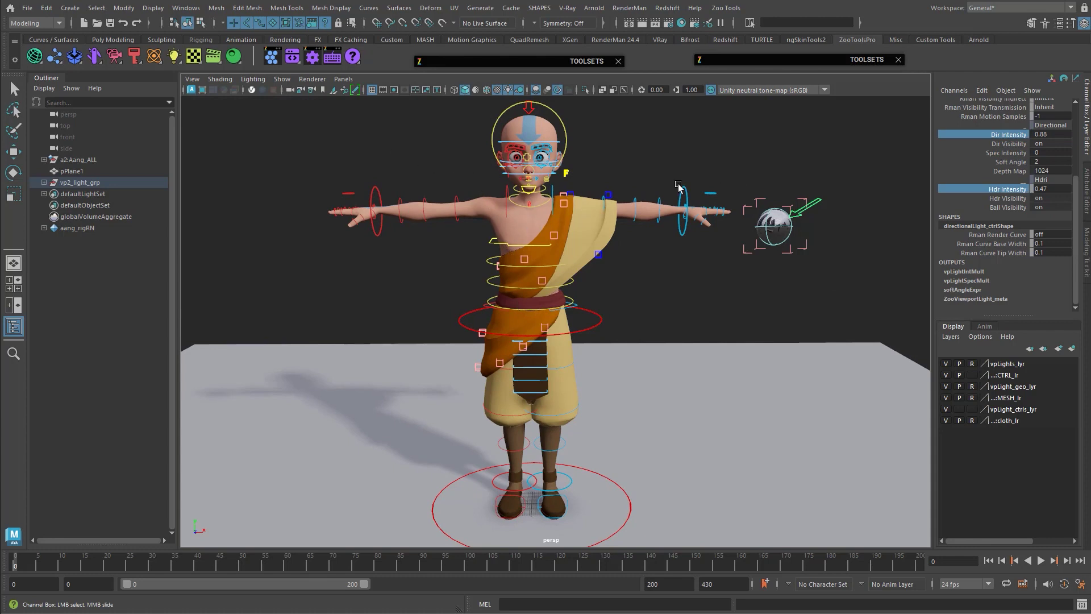
Try adjusting the light control's Dir Intensity and Hdr Intensity one after the other under the Unity neutral tone-map.
click(1010, 135)
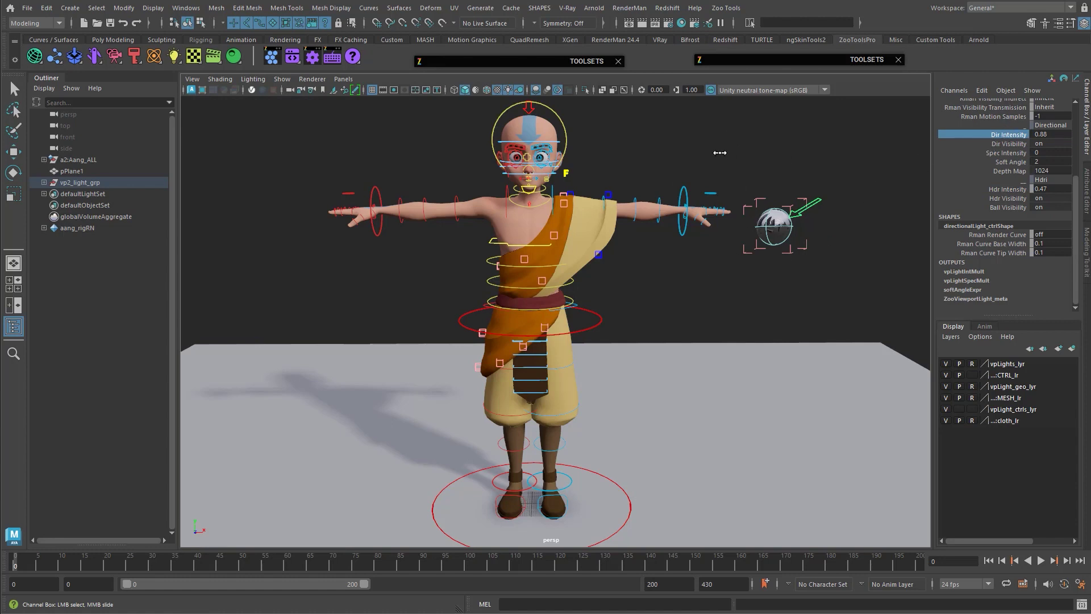
middle_drag(721, 159, 818, 185)
click(1011, 189)
middle_drag(814, 230, 659, 276)
Deselect the light control and hide the rig controls to show the character's mesh without curves.
key(q)
click(667, 281)
key(alt+1)
alt+right_drag(702, 286, 697, 329)
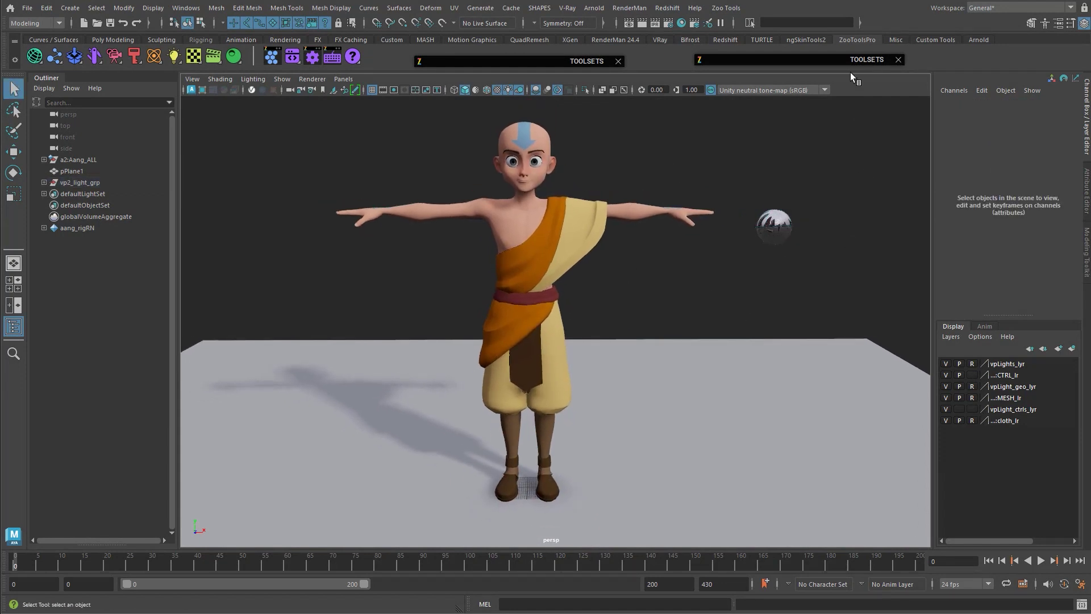
Expand the Fix Viewport toolset, delete the existing viewport light setup and create a fresh one on the persp camera.
click(588, 63)
drag(588, 62, 891, 103)
click(896, 131)
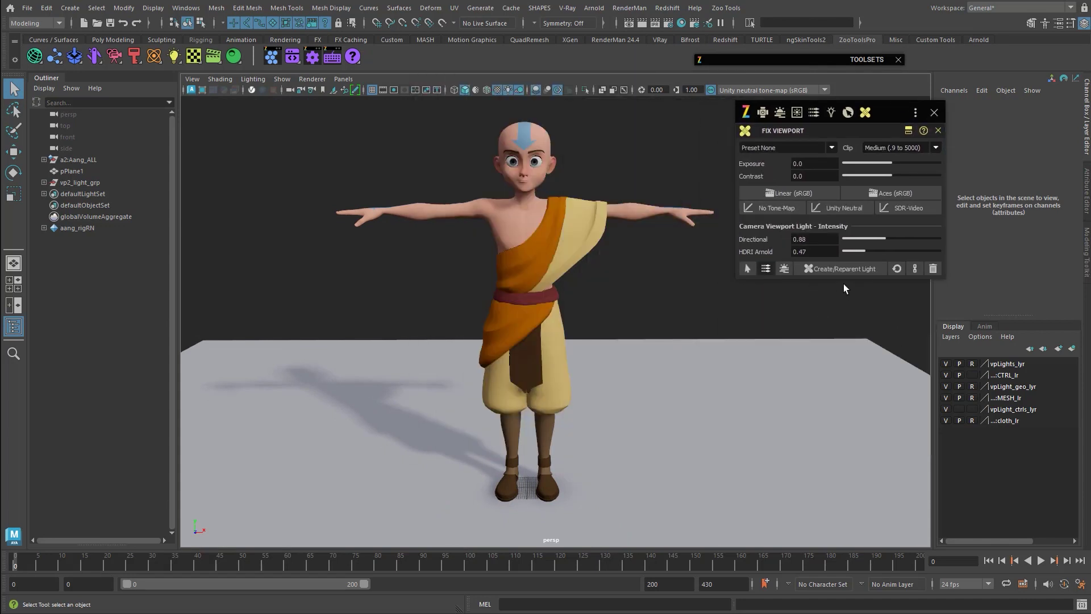
click(933, 269)
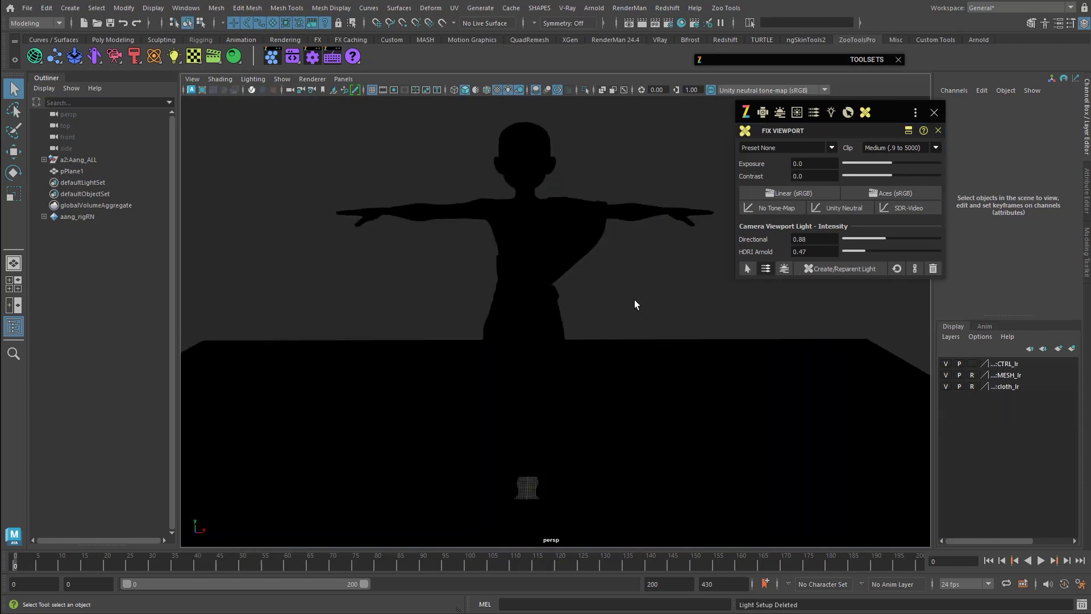
click(842, 269)
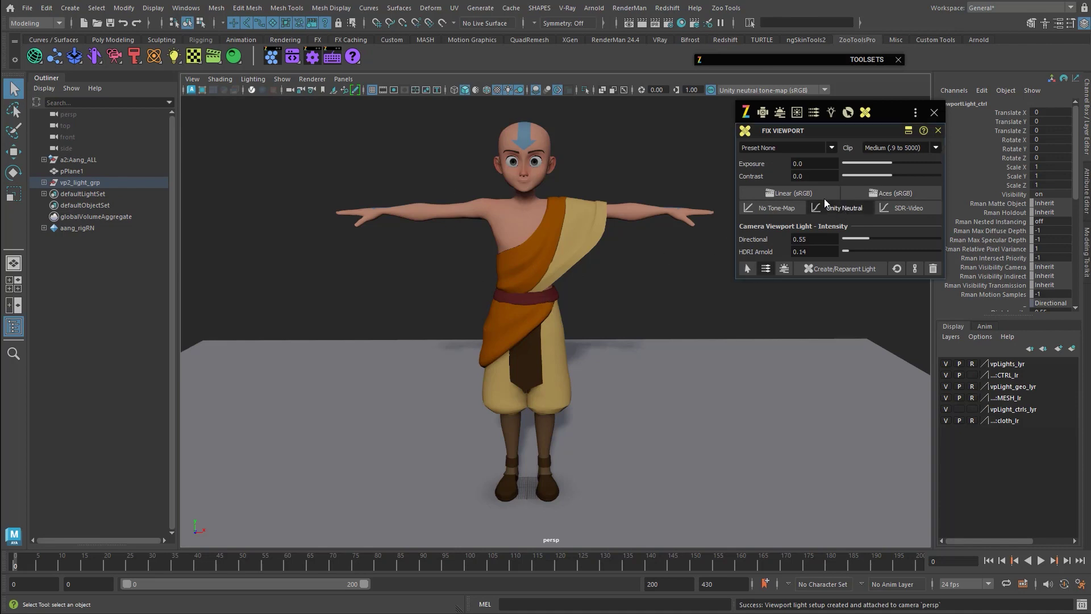
Open the list of viewport quality presets in the Fix Viewport toolset.
click(788, 148)
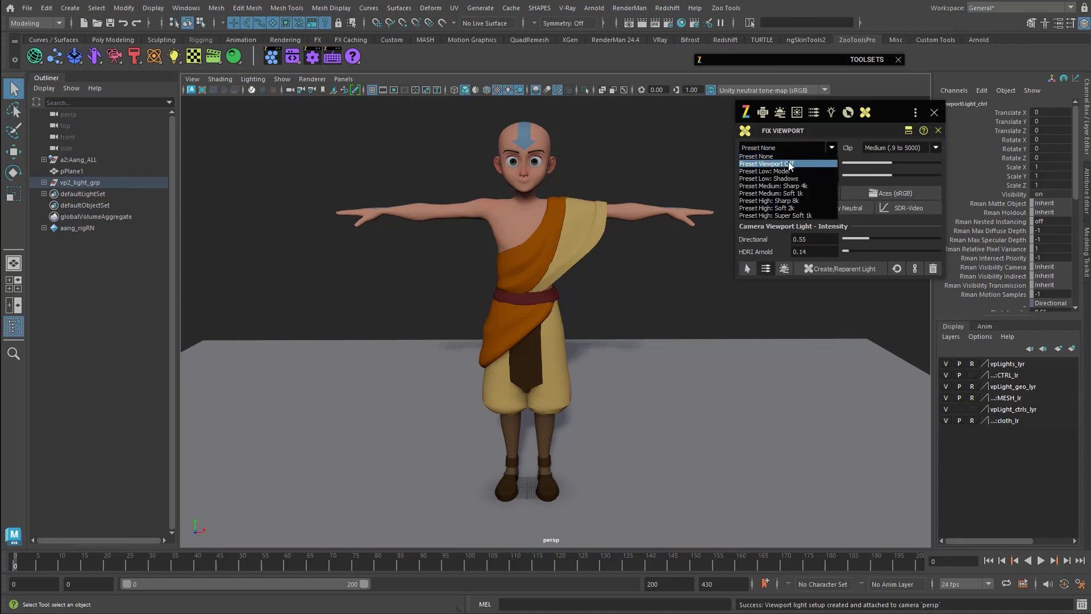
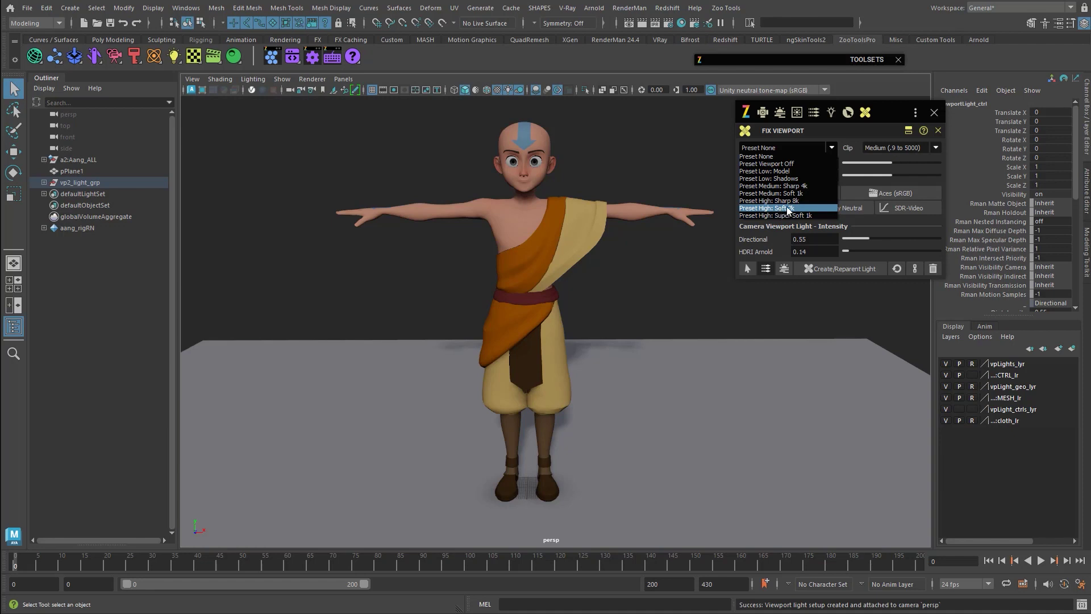
Apply the Preset High: Soft 2k viewport preset and move the toolset window clear of the character view.
click(786, 209)
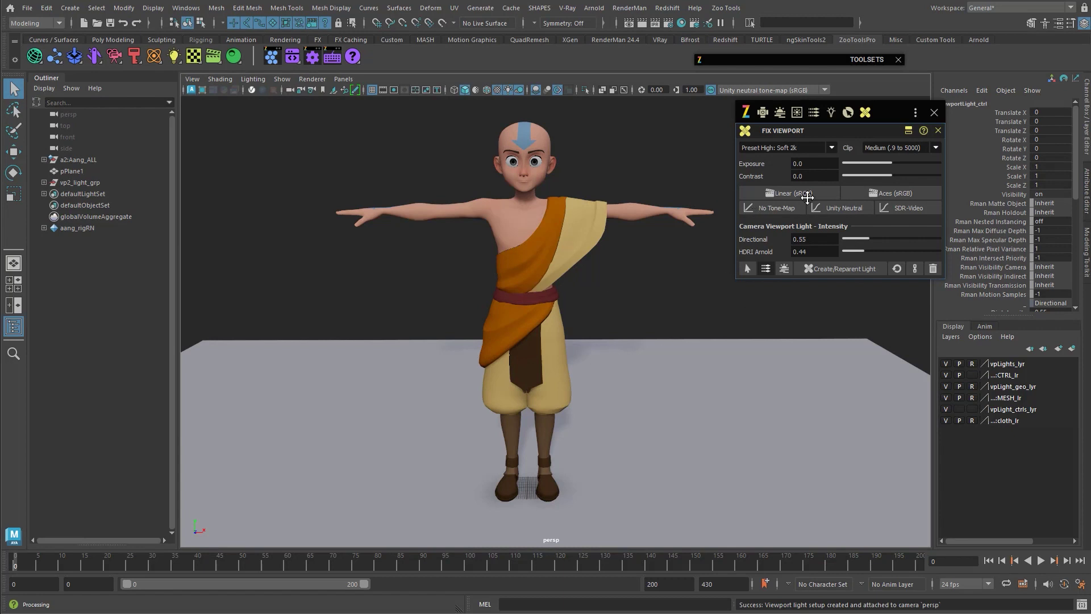
drag(891, 115, 1090, 132)
Show the rig controls and rotate the directional light control to about X -18.3, Y 30.7, Z 0.9.
key(alt+1)
click(788, 213)
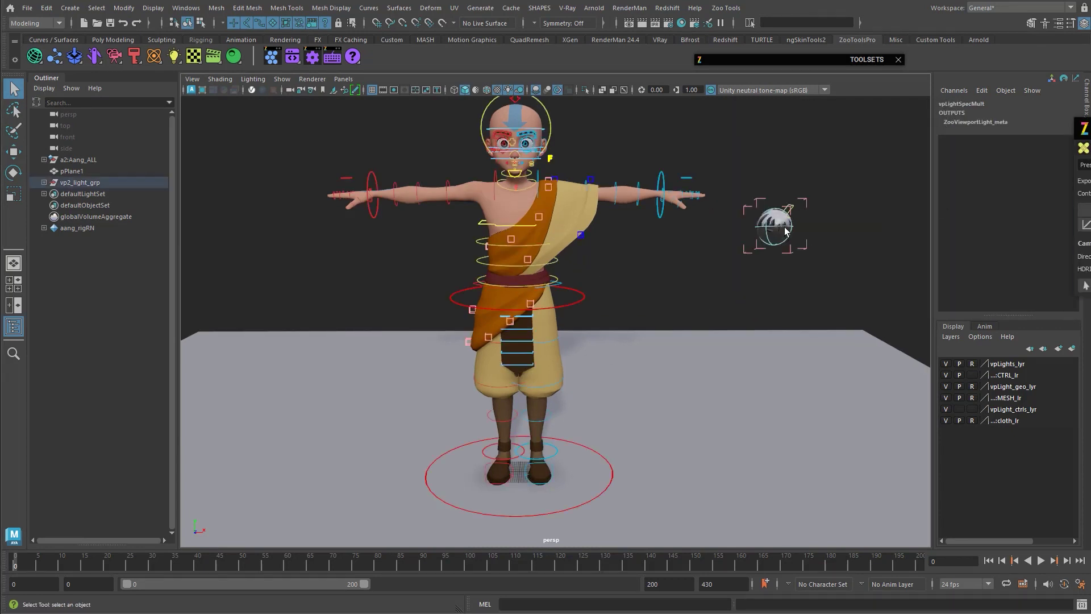
key(e)
drag(765, 225, 795, 212)
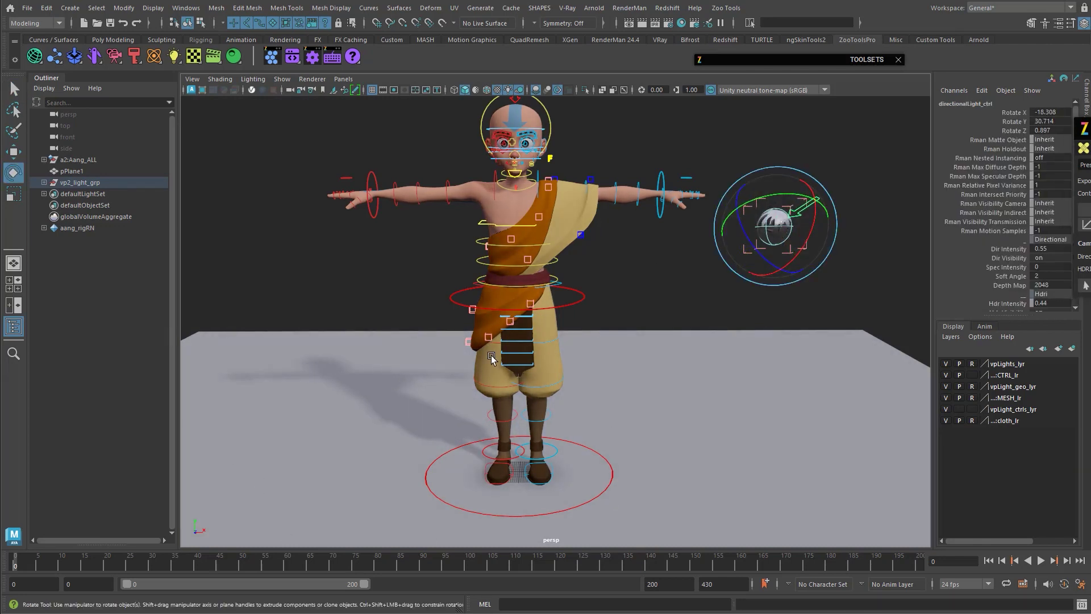
key(q)
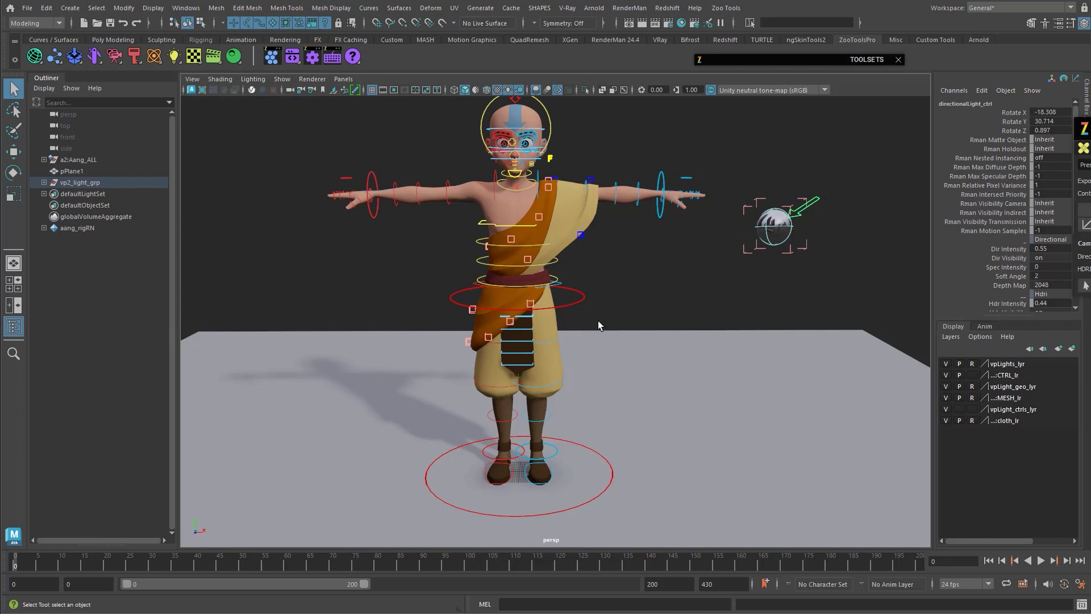
alt+middle_drag(665, 295, 680, 313)
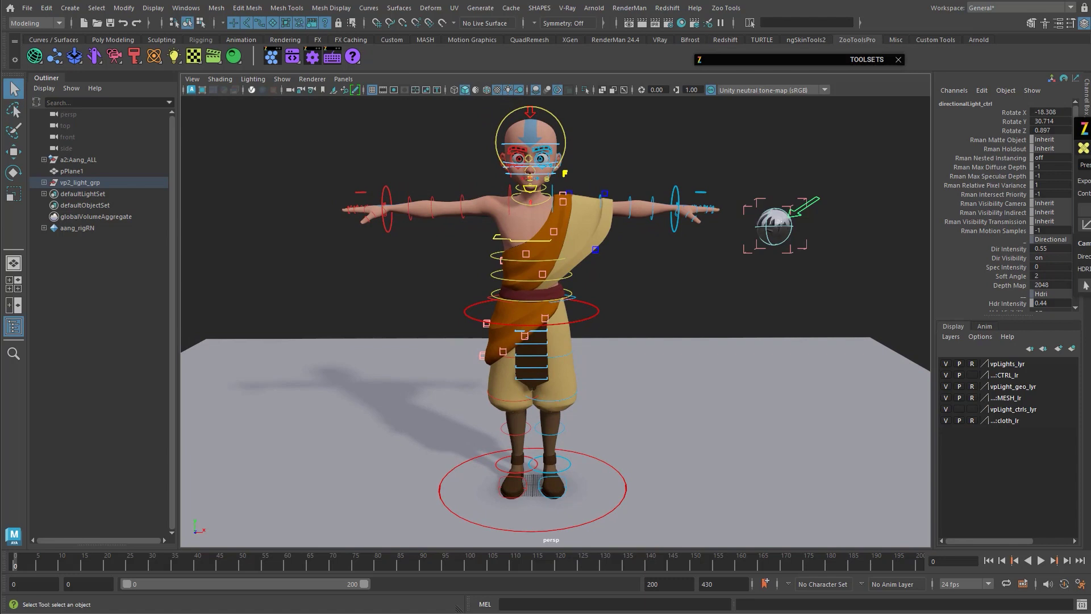
Try the directional light control's Soft Angle at about 5.54 and 3.29 to compare shadow softness.
click(786, 178)
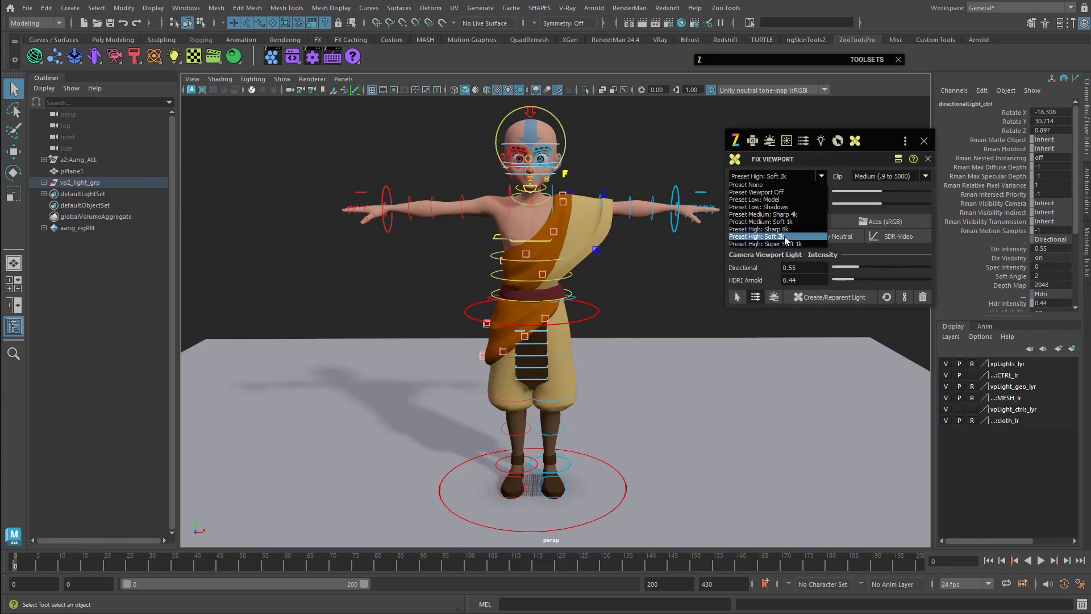
click(893, 135)
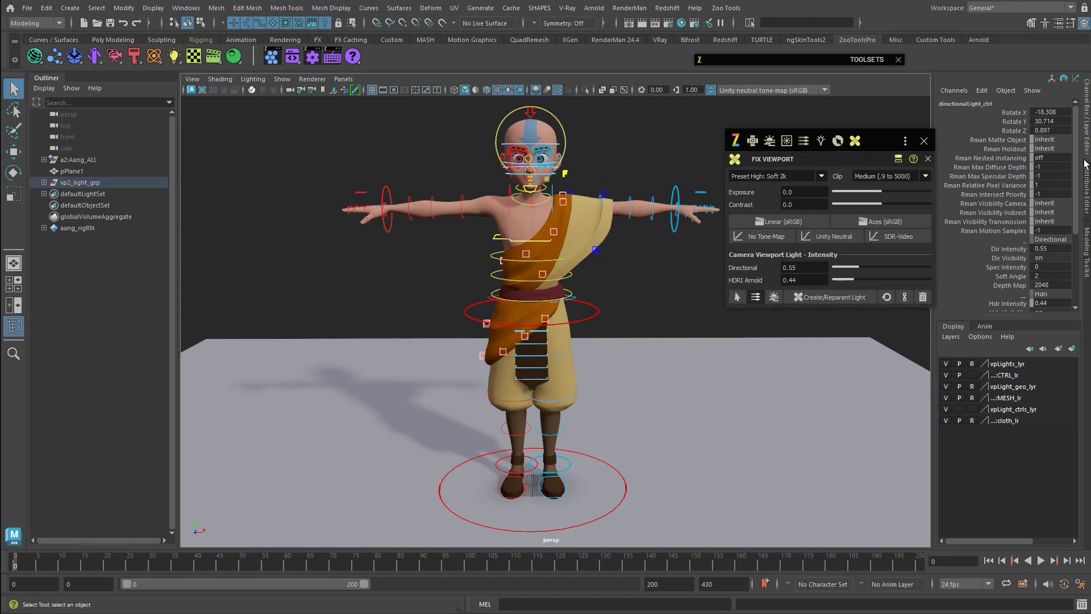
drag(880, 135, 872, 115)
scroll(985, 216, down, 3)
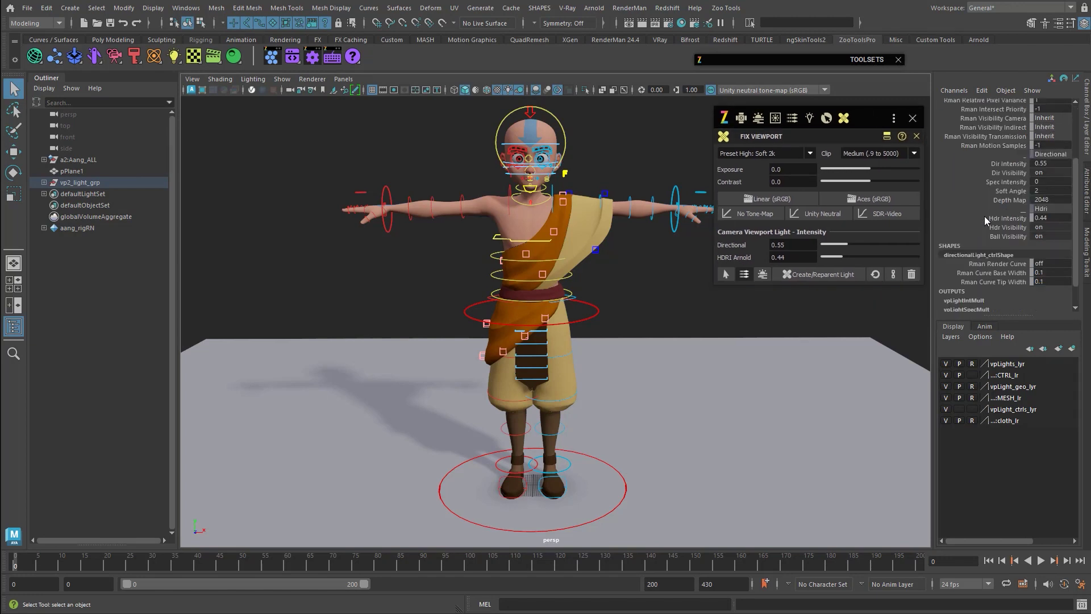
click(1019, 191)
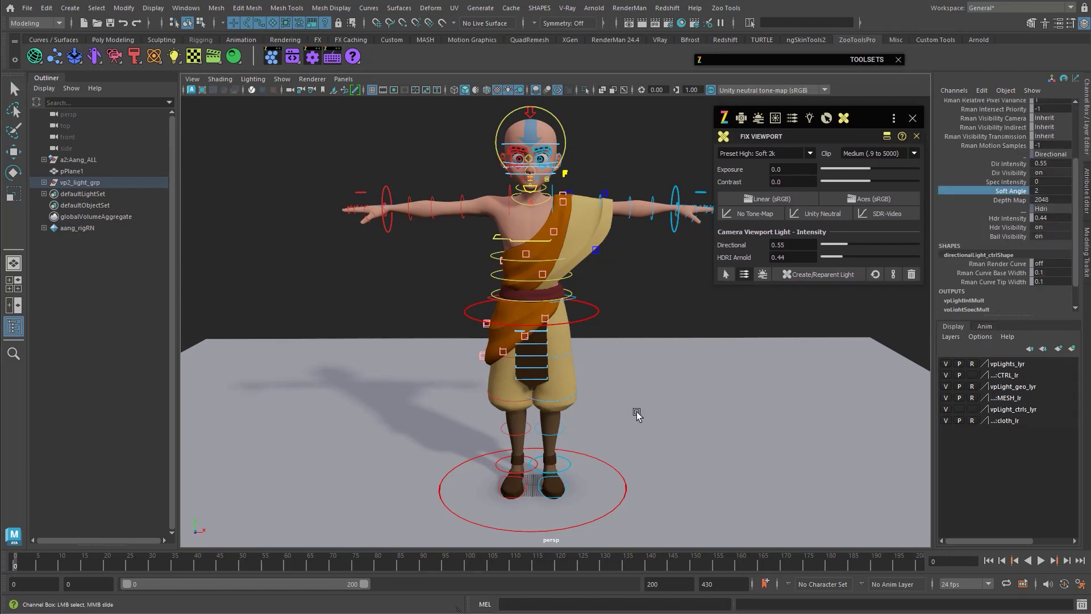
middle_drag(323, 356, 777, 343)
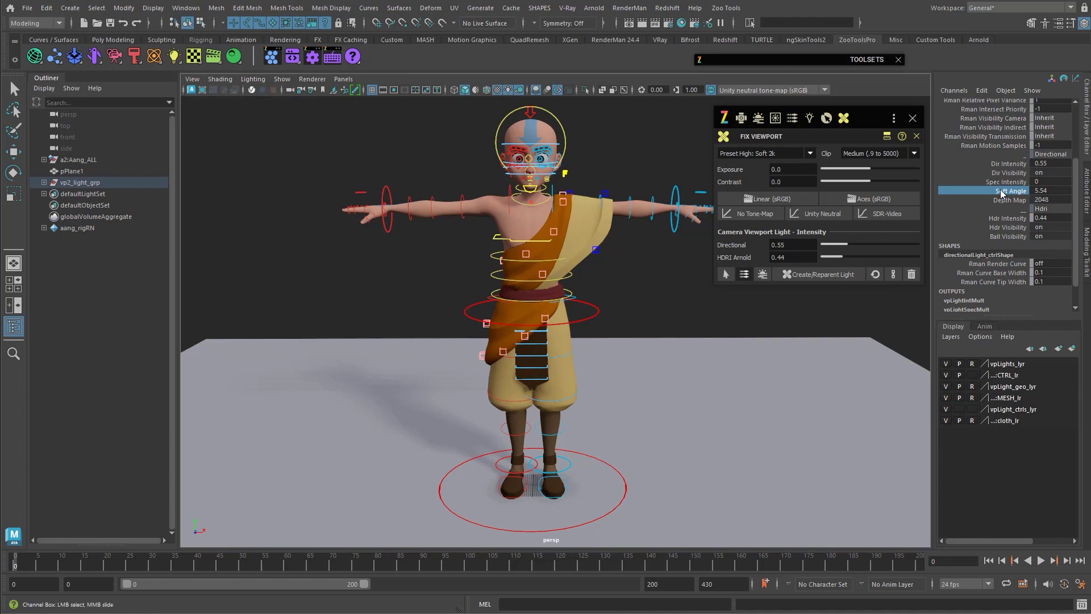
middle_drag(662, 402, 529, 405)
alt+middle_drag(680, 412, 642, 413)
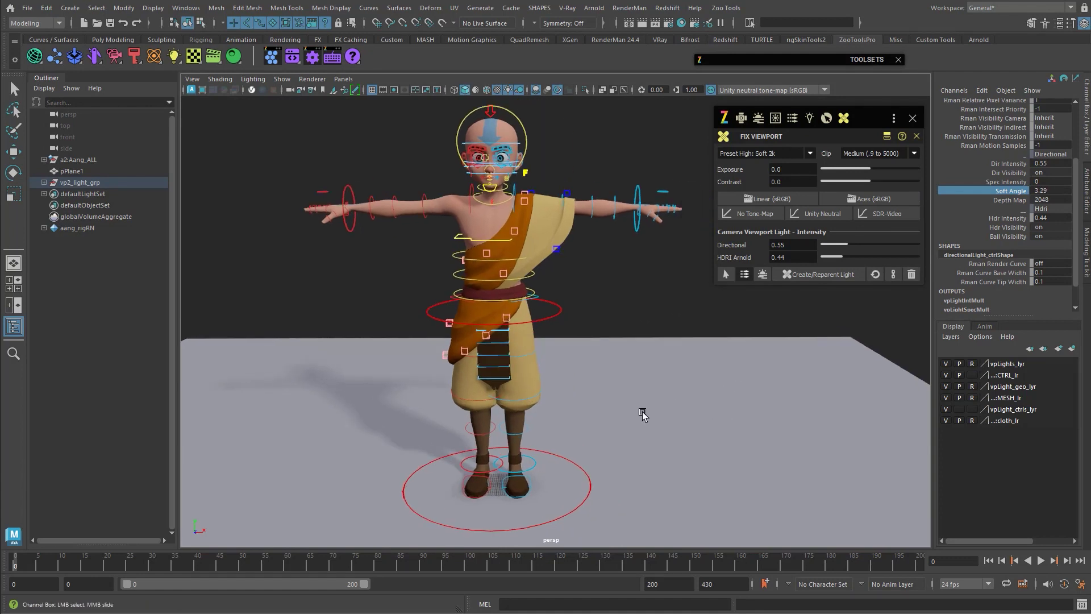
alt+middle_drag(695, 327, 614, 304)
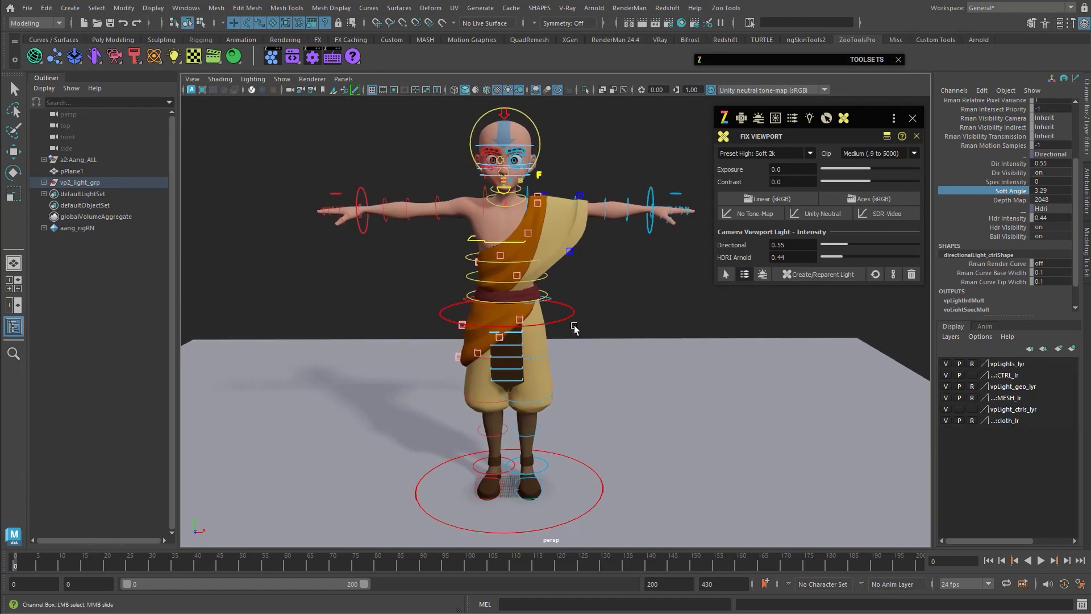
alt+middle_drag(581, 311, 594, 308)
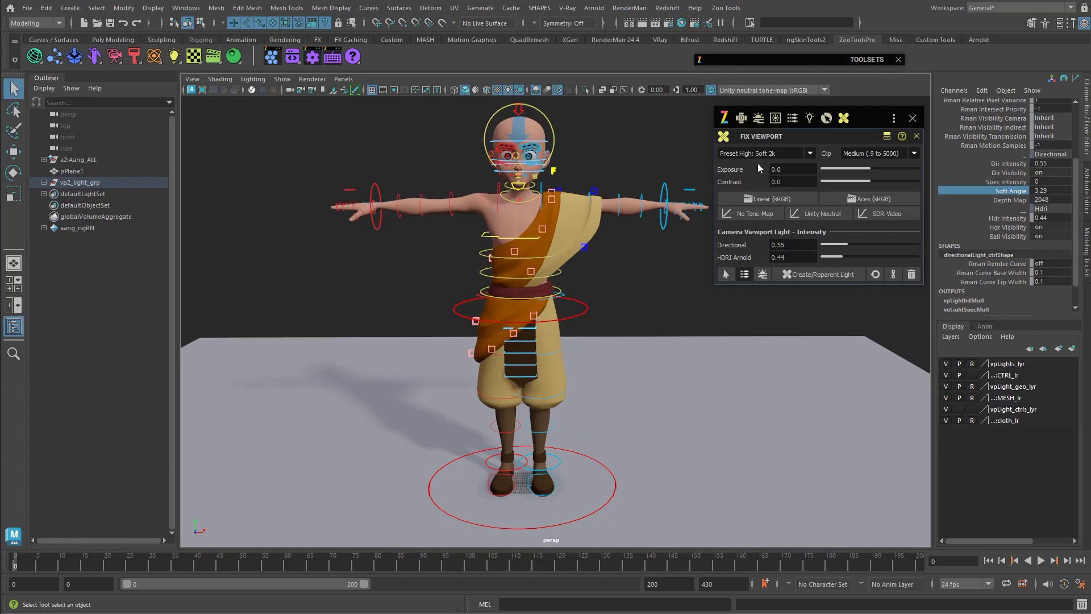
Try the Preset Medium: Sharp 4k viewport preset and inspect the character's shadow.
click(776, 153)
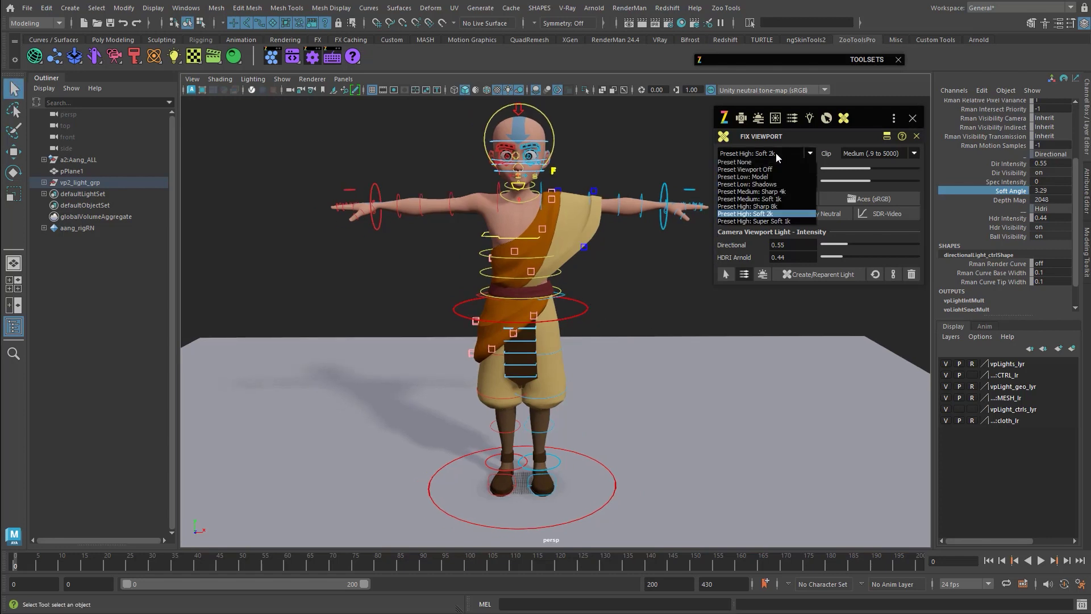
click(774, 193)
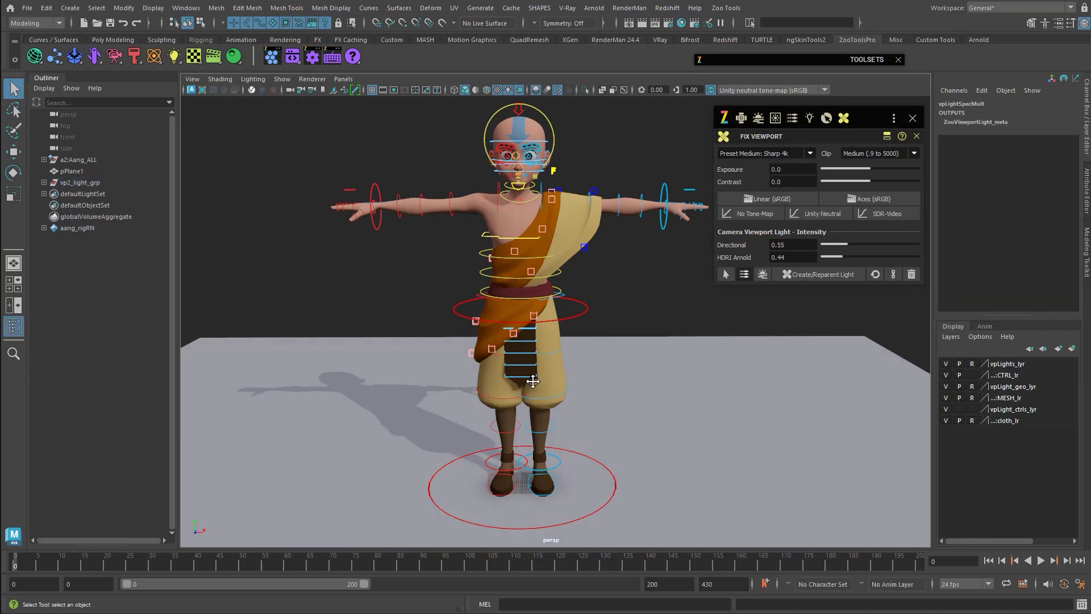
alt+middle_drag(532, 385, 538, 356)
alt+middle_drag(428, 323, 420, 323)
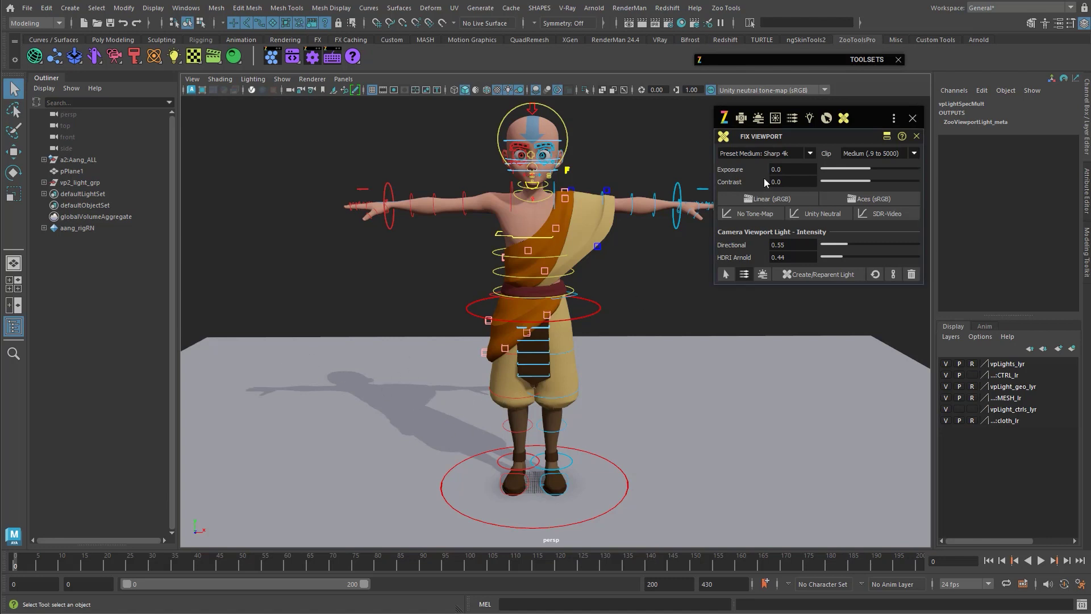
Try the Preset Low: Model and Preset Low: Shadows viewport presets, then briefly expand the advanced Fix Viewport settings.
click(798, 154)
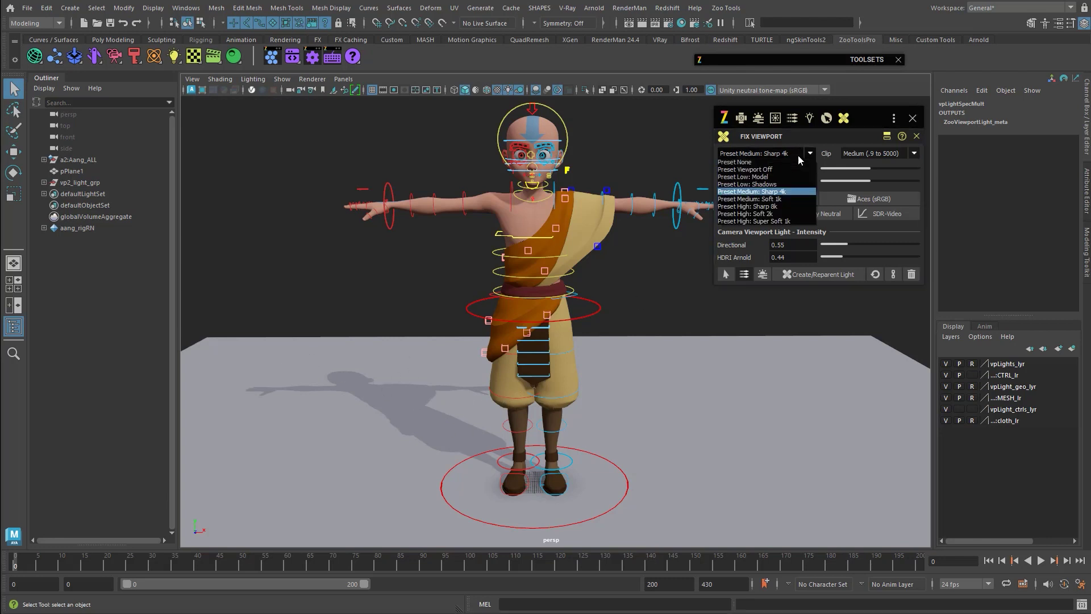
click(765, 177)
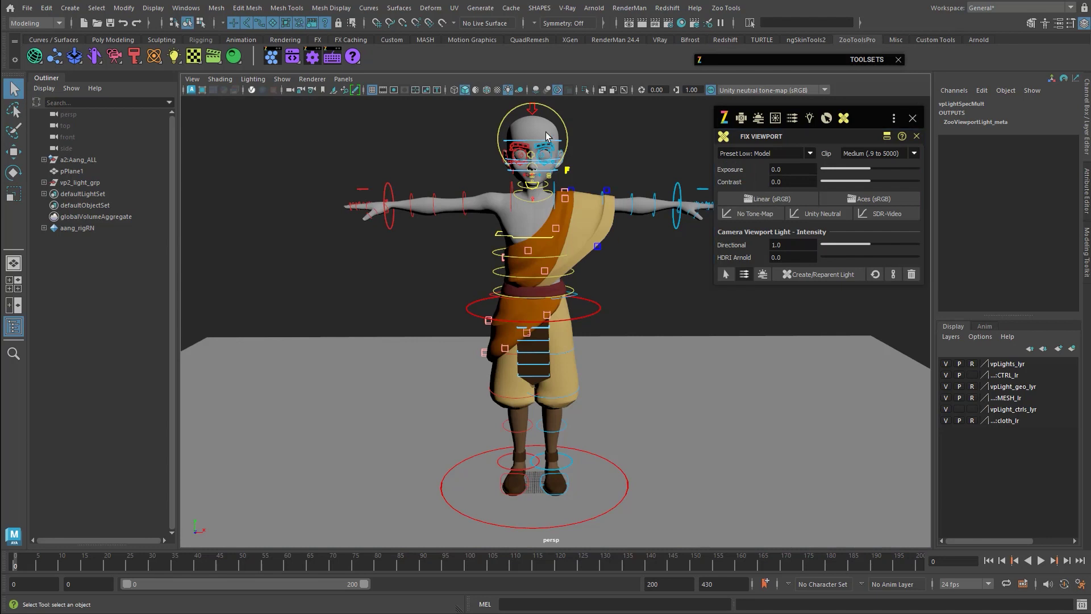
click(800, 155)
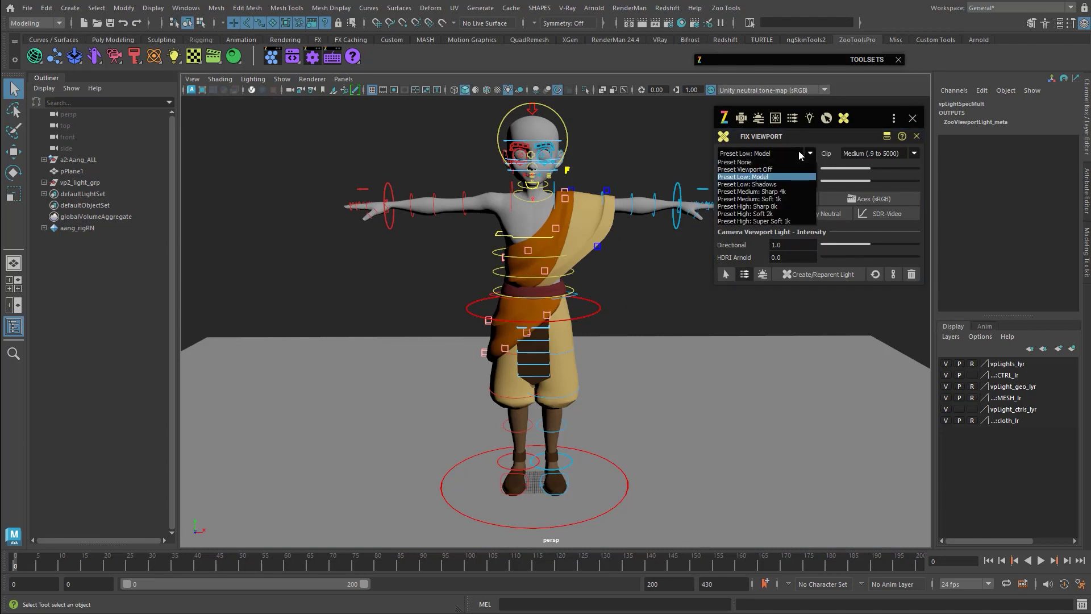
click(773, 184)
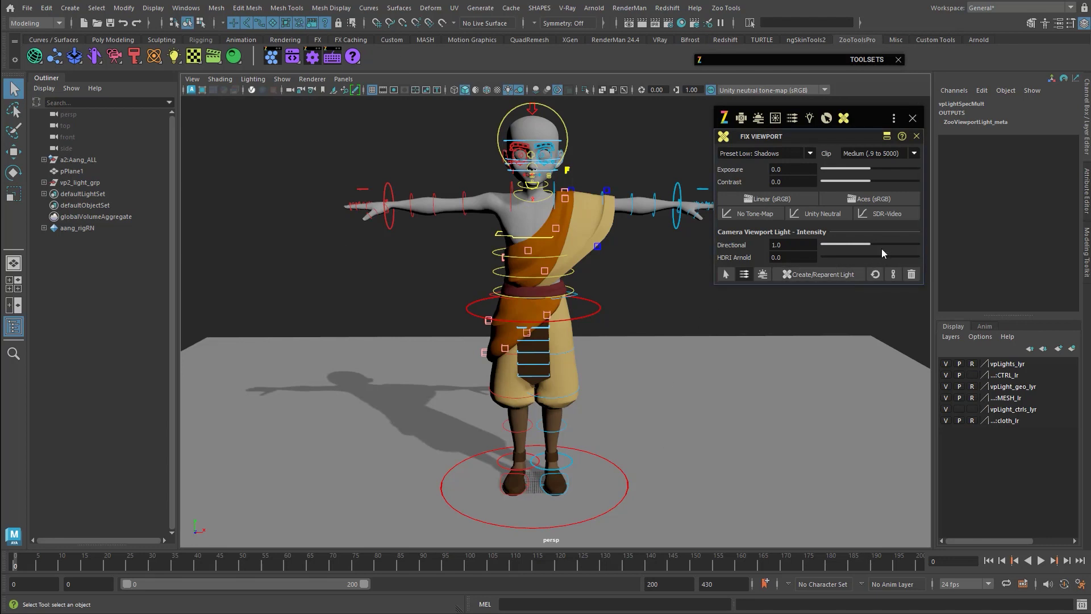
click(887, 136)
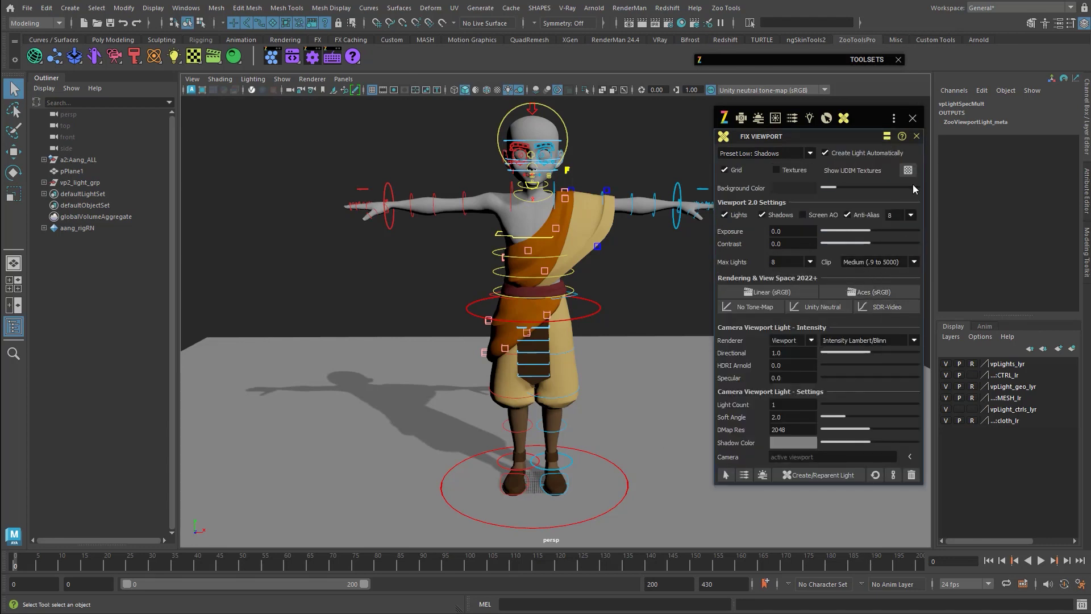
click(889, 135)
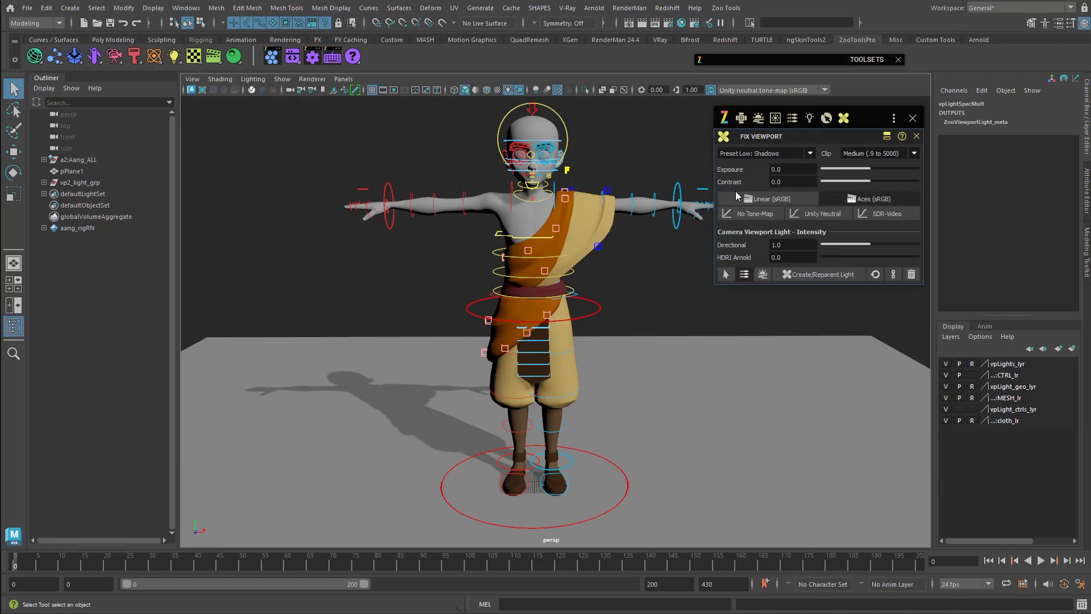
Apply Preset Medium: Sharp 4k, replace it with Preset Medium: Soft 1k, and close the Fix Viewport toolset window.
click(811, 153)
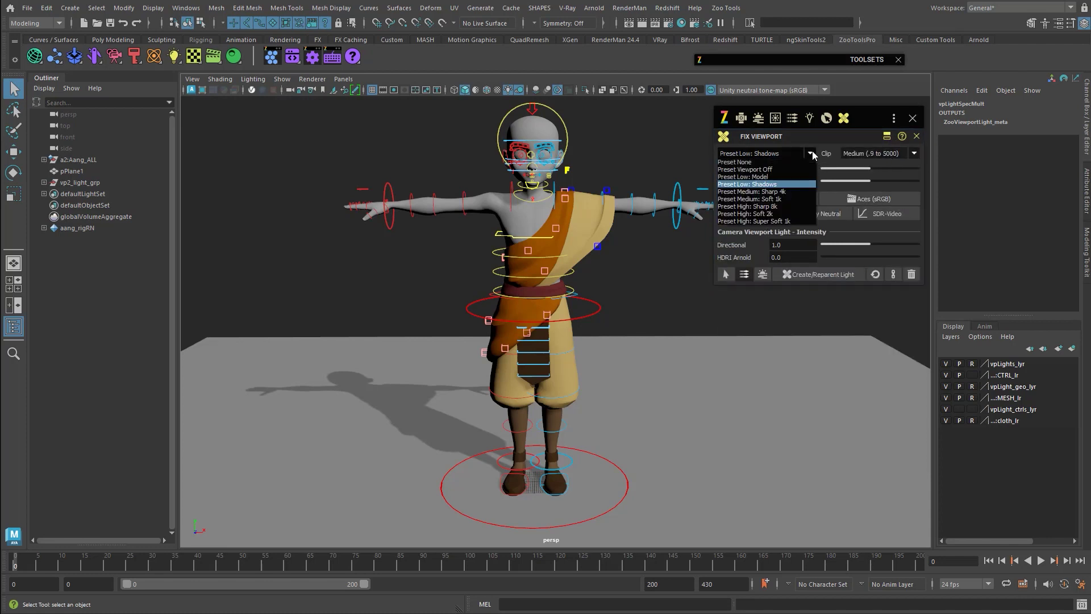
click(783, 192)
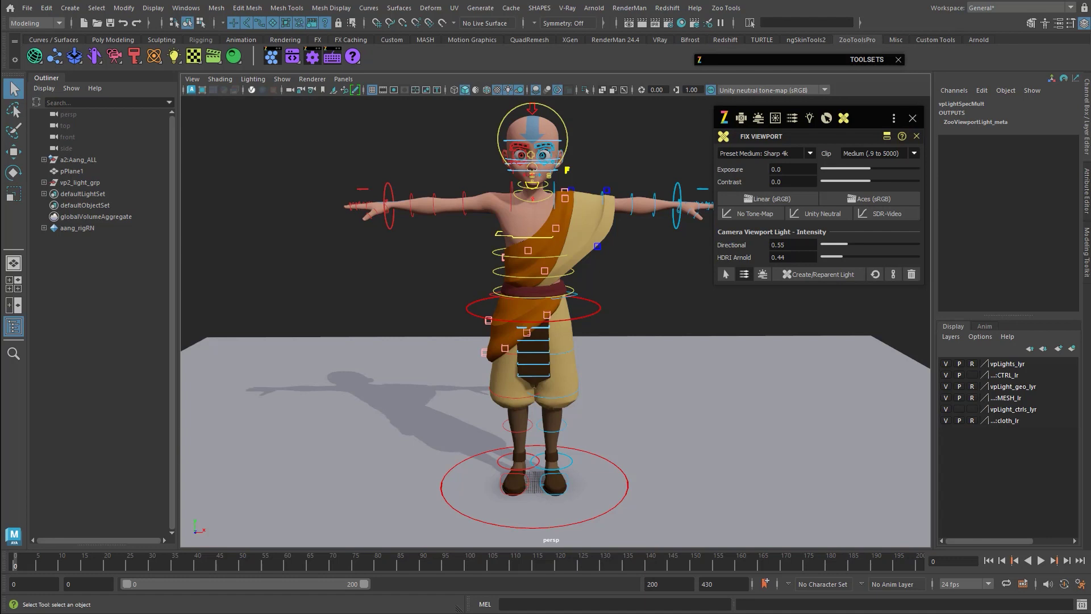
click(765, 152)
click(776, 200)
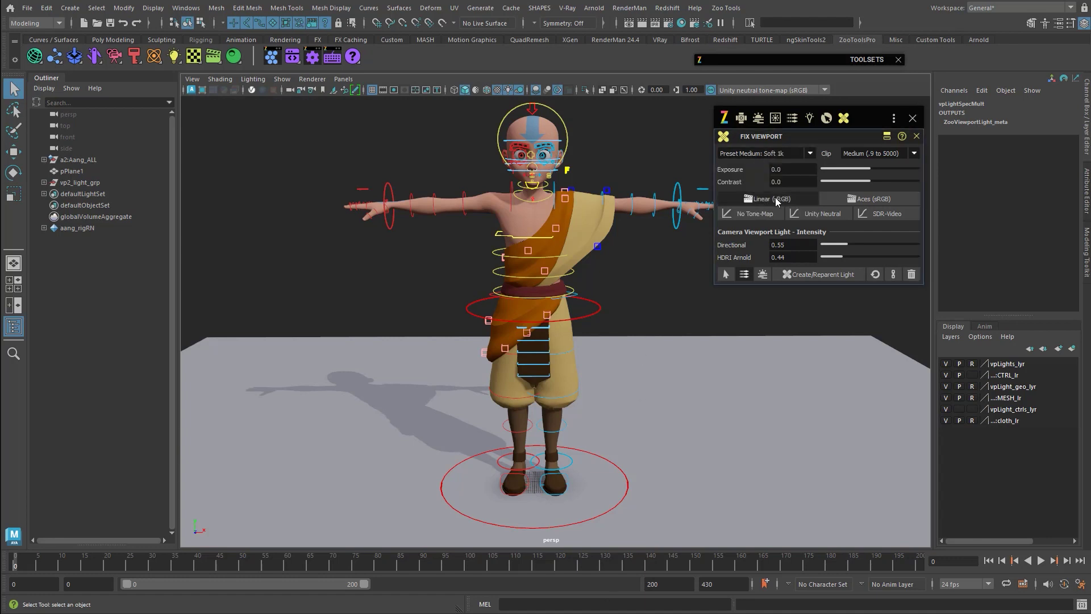
click(829, 274)
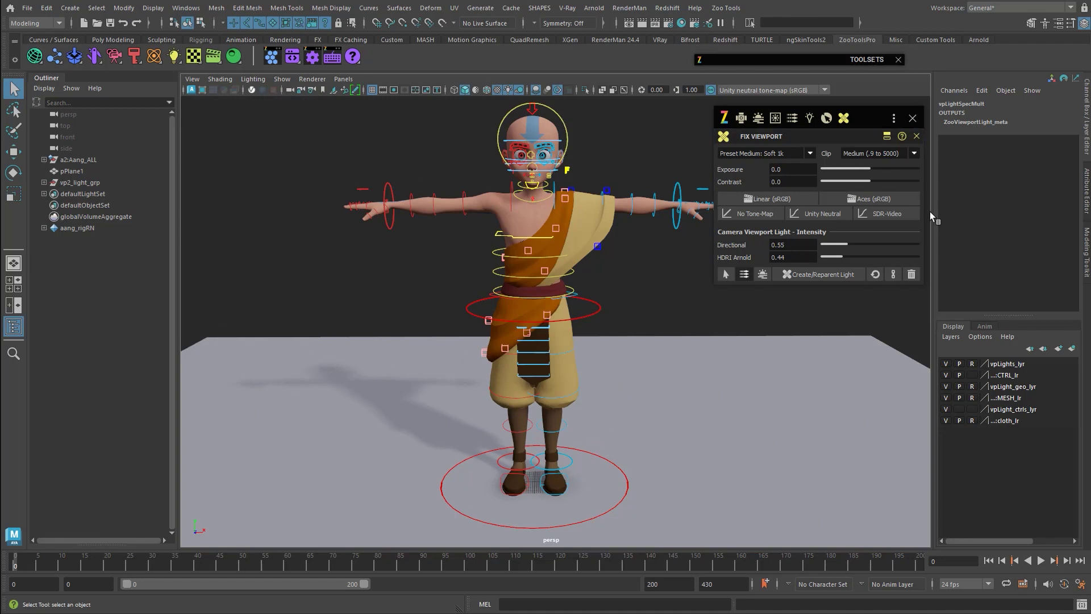
drag(873, 119, 871, 119)
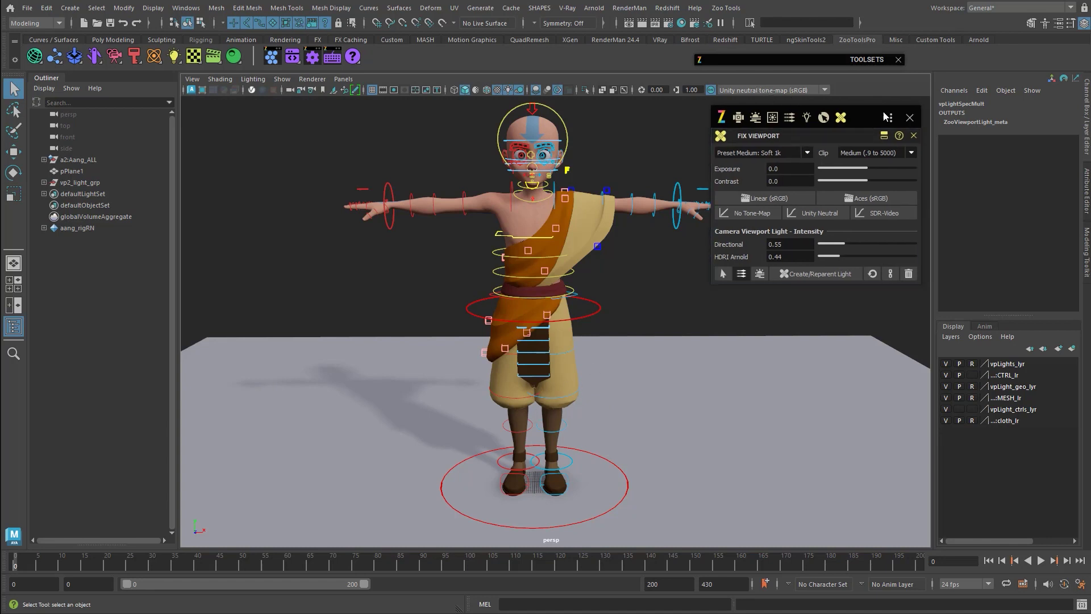
click(910, 118)
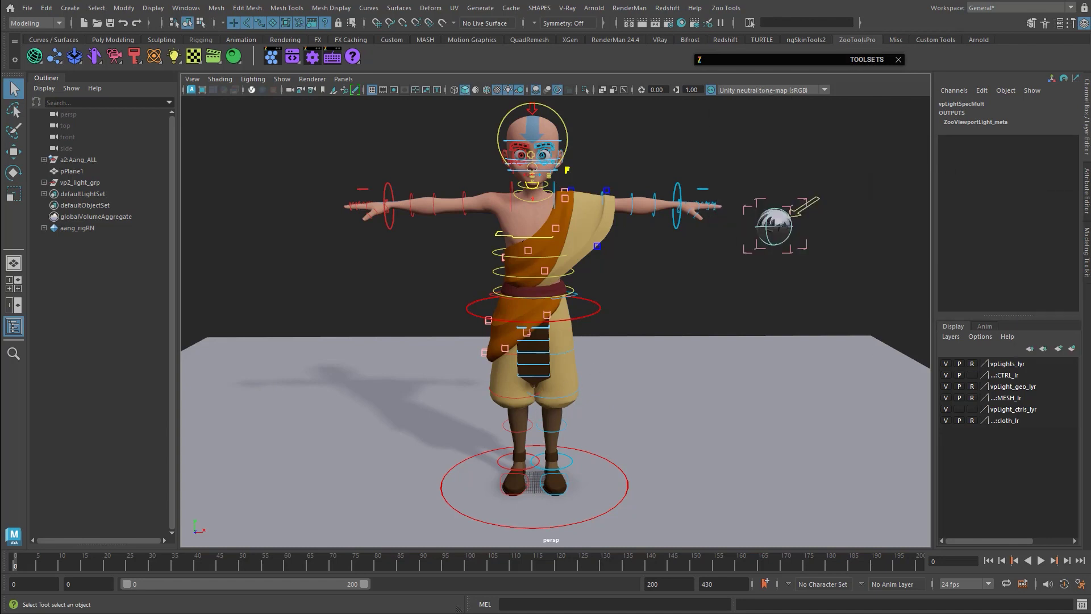
Set the directional light control's Dir Intensity to 0.63 and Hdr Intensity to 0.52, then hide the rig controls and deselect everything.
click(814, 199)
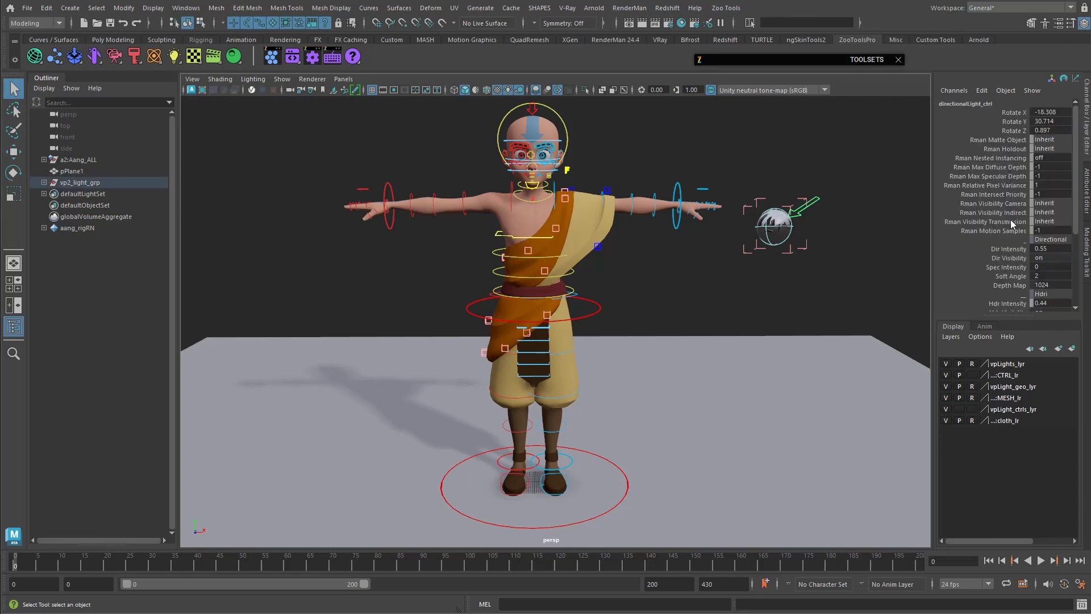
click(1008, 250)
middle_drag(780, 265, 783, 265)
key(alt+1)
alt+drag(637, 307, 649, 313)
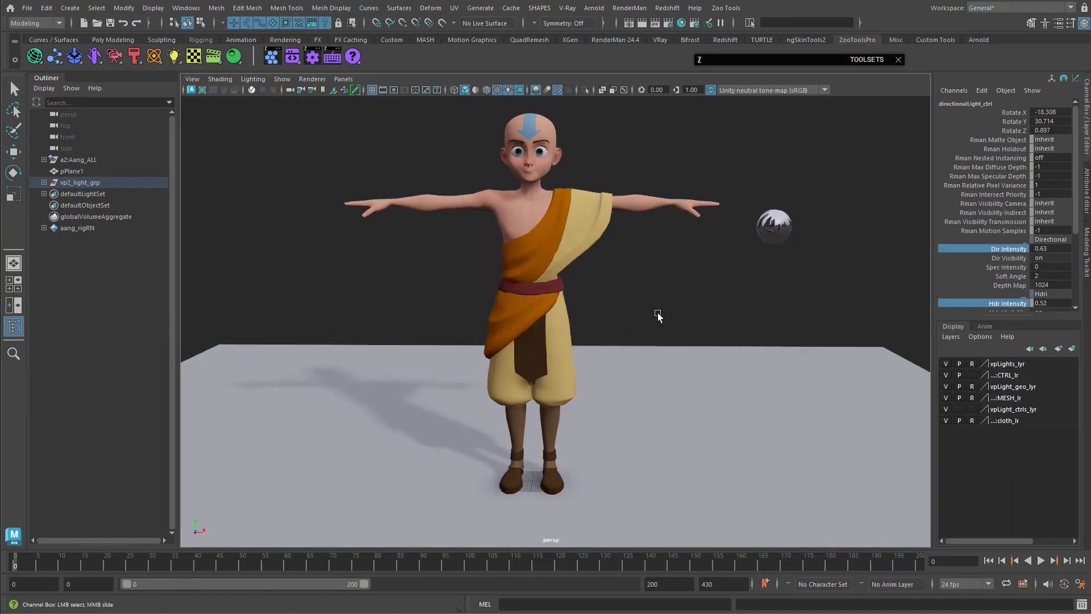
key(q)
click(695, 268)
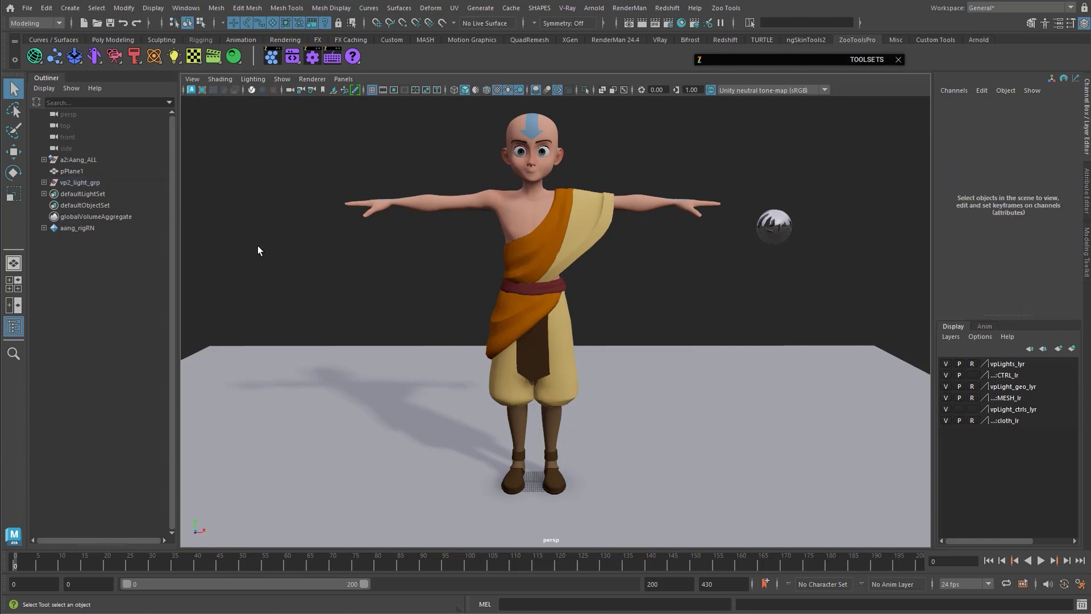
Open the Shader Presets (.MA/.MB) toolset, display its directories and browse the plane shaders in the zoo_planes folder.
click(233, 56)
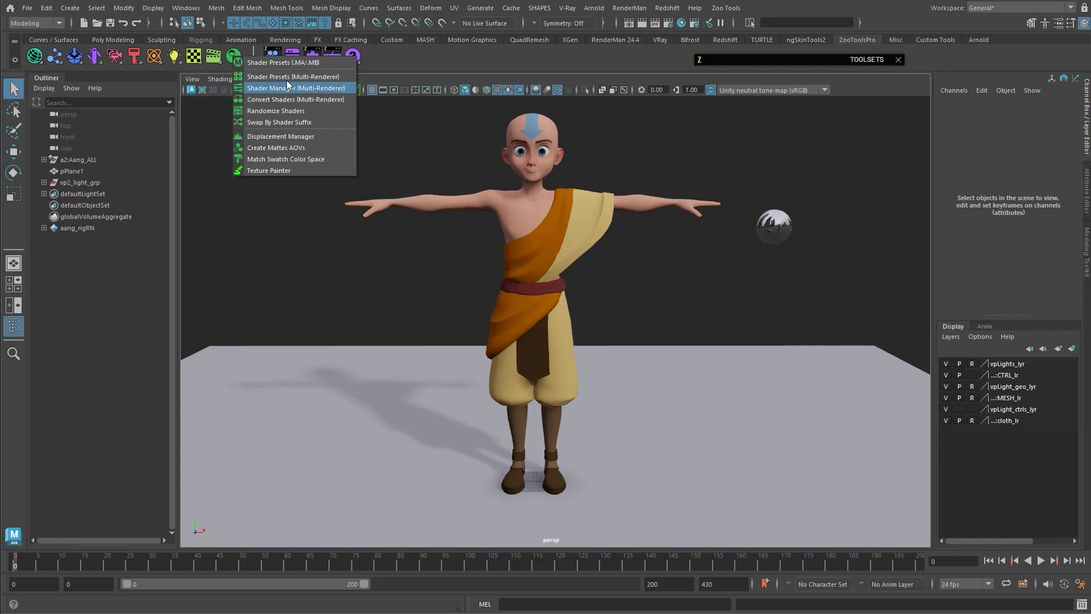
click(292, 61)
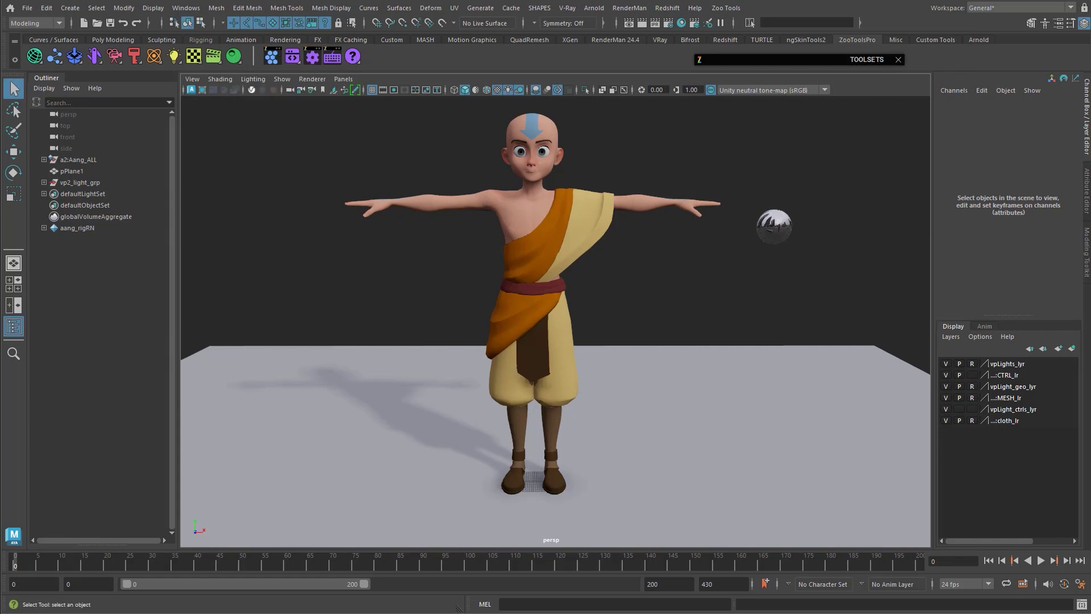
alt+middle_drag(1089, 302, 852, 285)
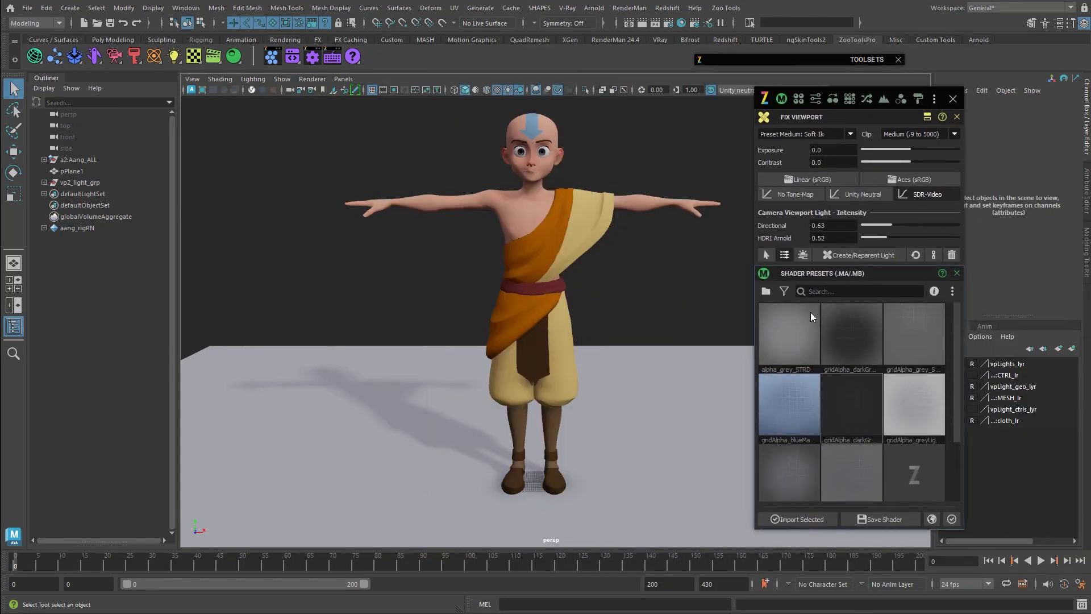
click(766, 291)
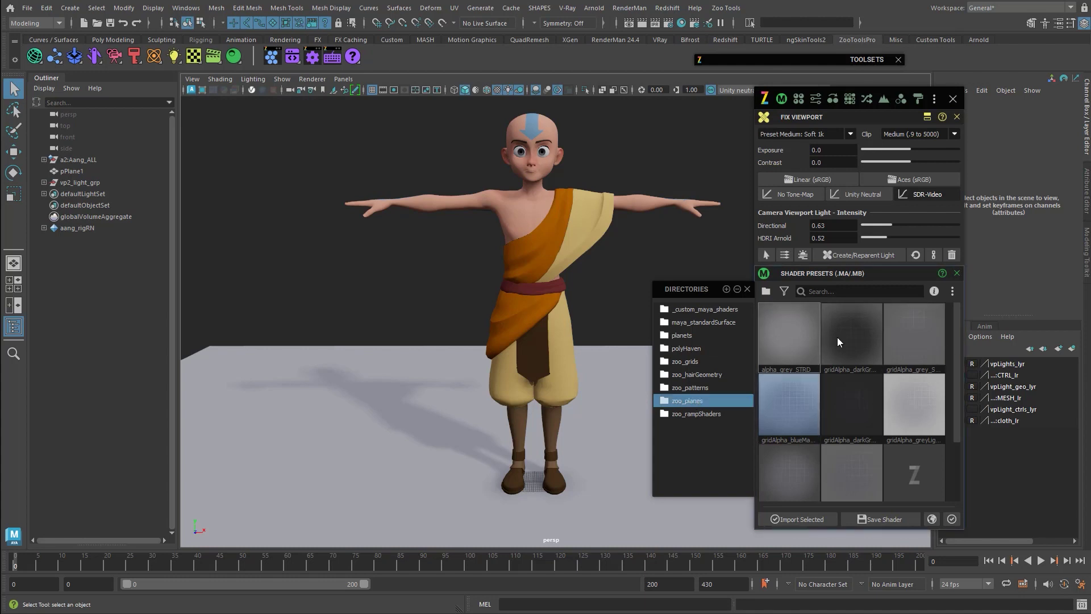
scroll(821, 400, down, 2)
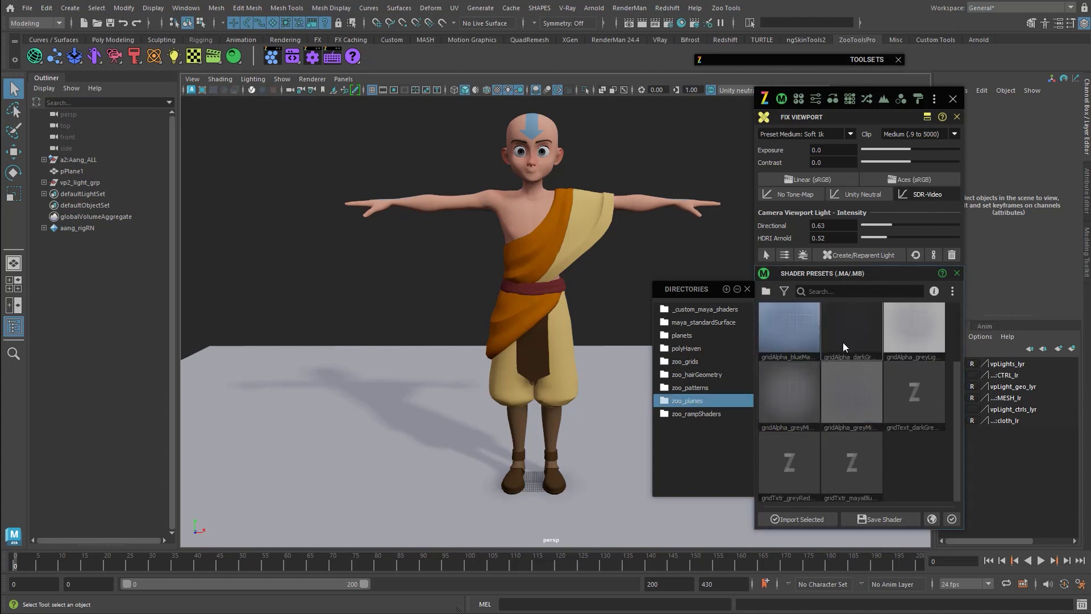
scroll(824, 398, up, 2)
scroll(916, 476, down, 2)
scroll(852, 432, up, 2)
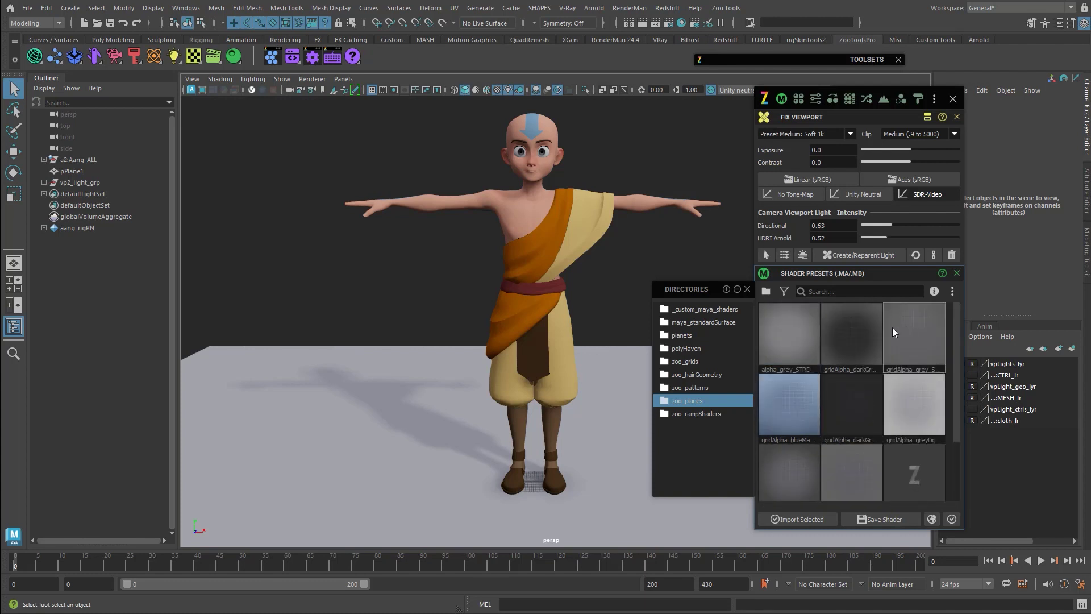
Apply the dark gridAlpha shader preset with the soft faded edge to the ground plane, deselect it and inspect the floor.
click(613, 383)
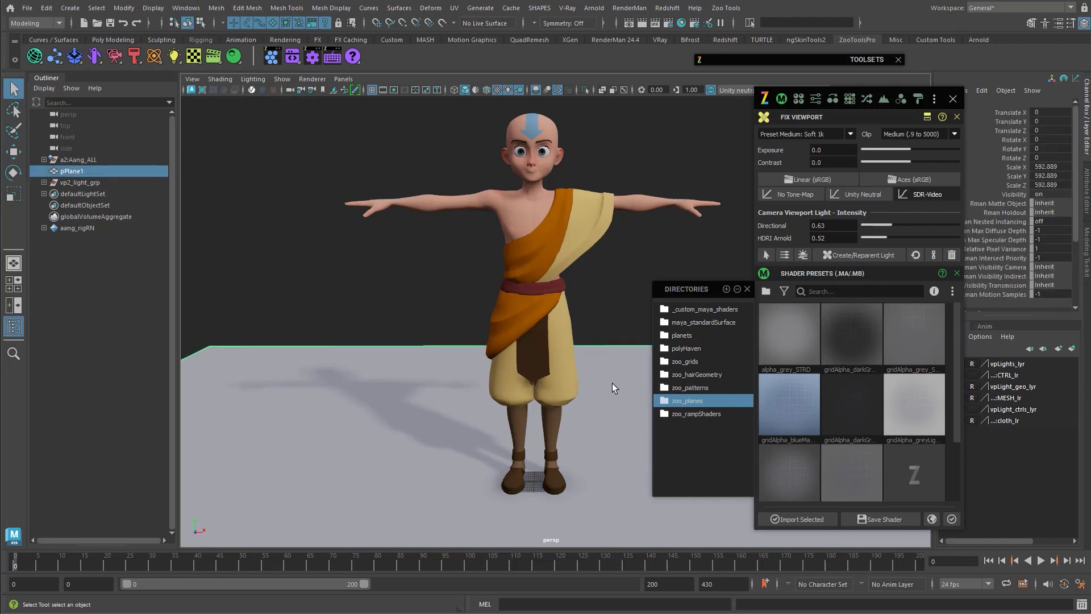
click(841, 322)
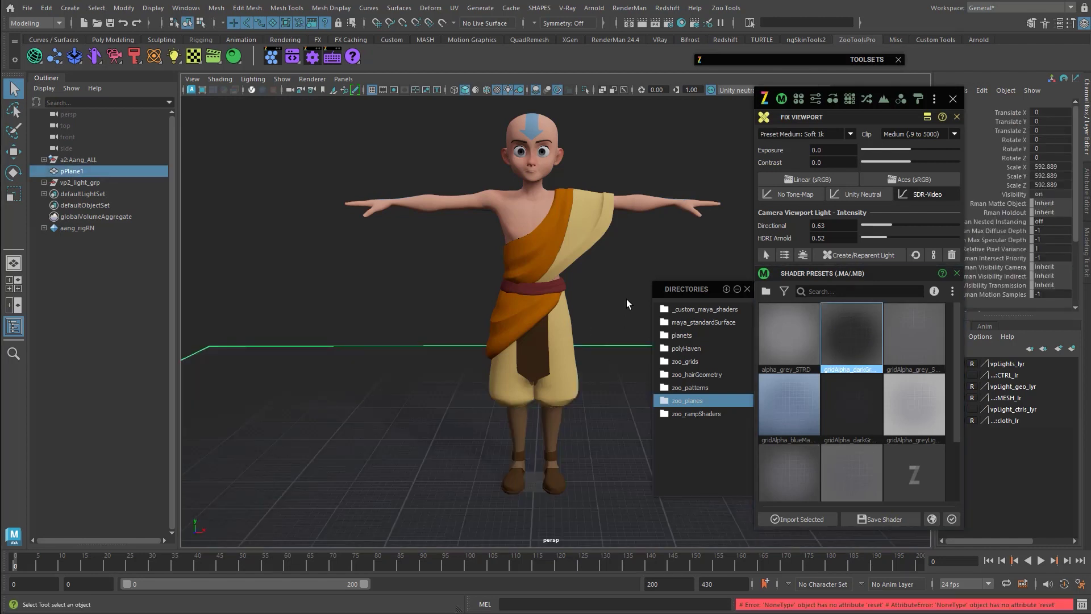
click(627, 299)
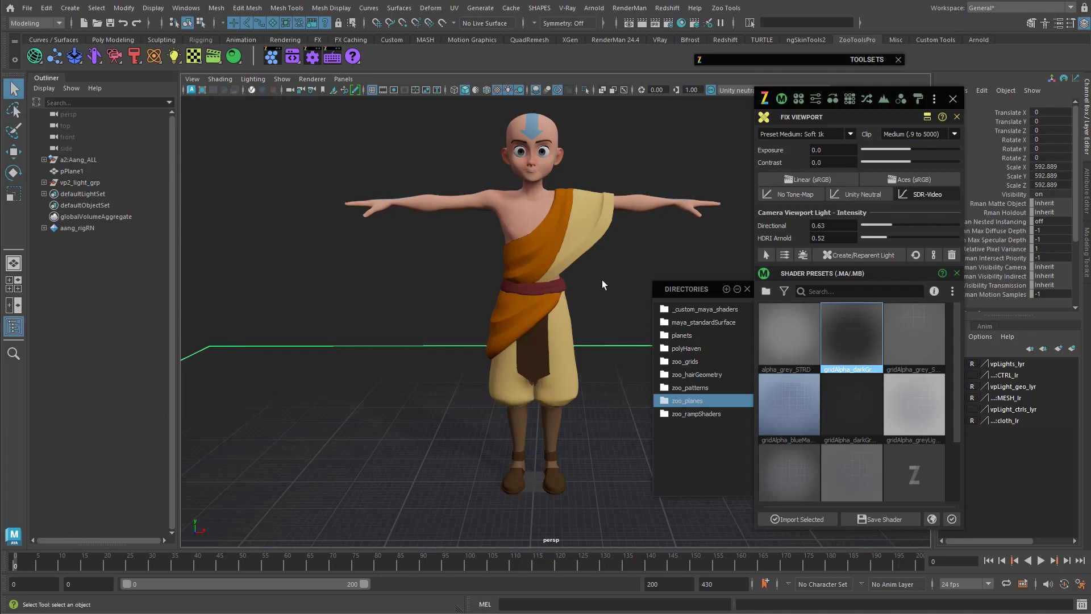
click(606, 314)
alt+drag(606, 314, 585, 333)
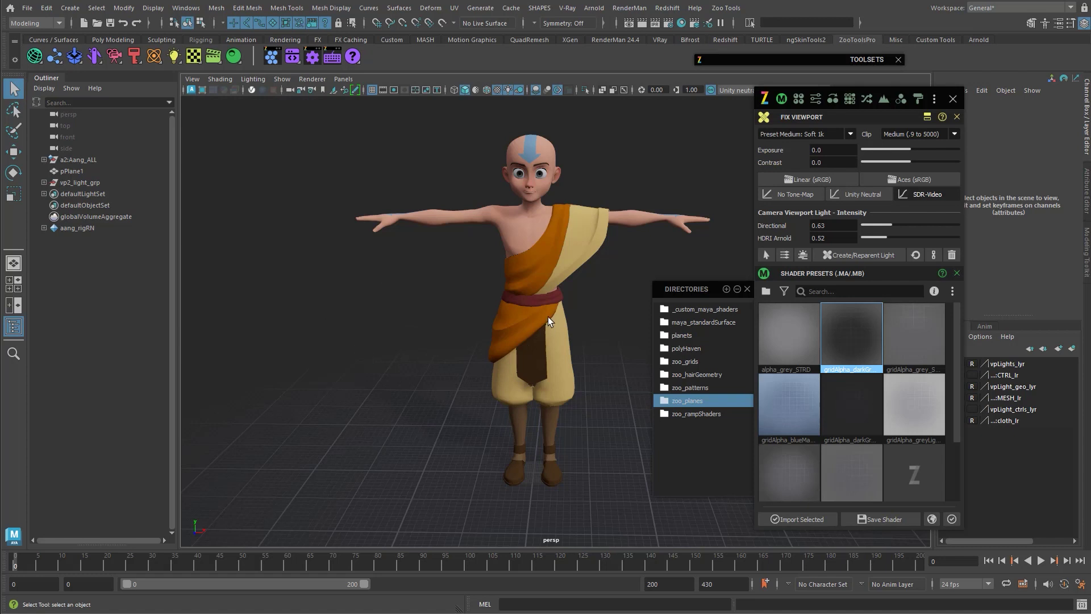
Cycle the viewport background color to solid black and move the toolset window away from the character.
alt+drag(575, 337, 605, 373)
key(alt+b)
key(alt+b)
key(alt+b)
key(alt+b)
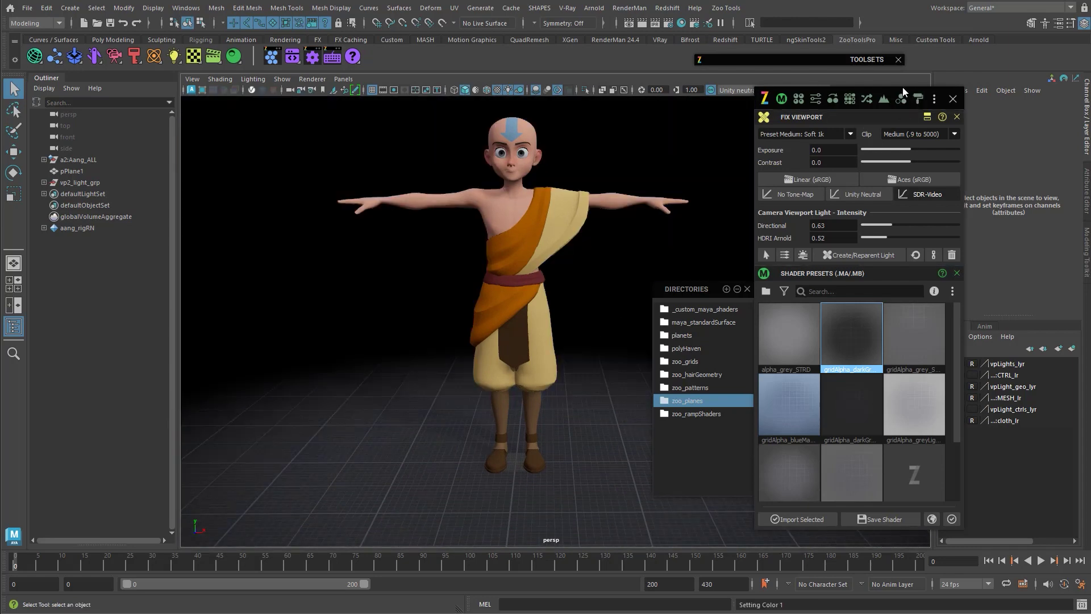
drag(903, 88, 1090, 125)
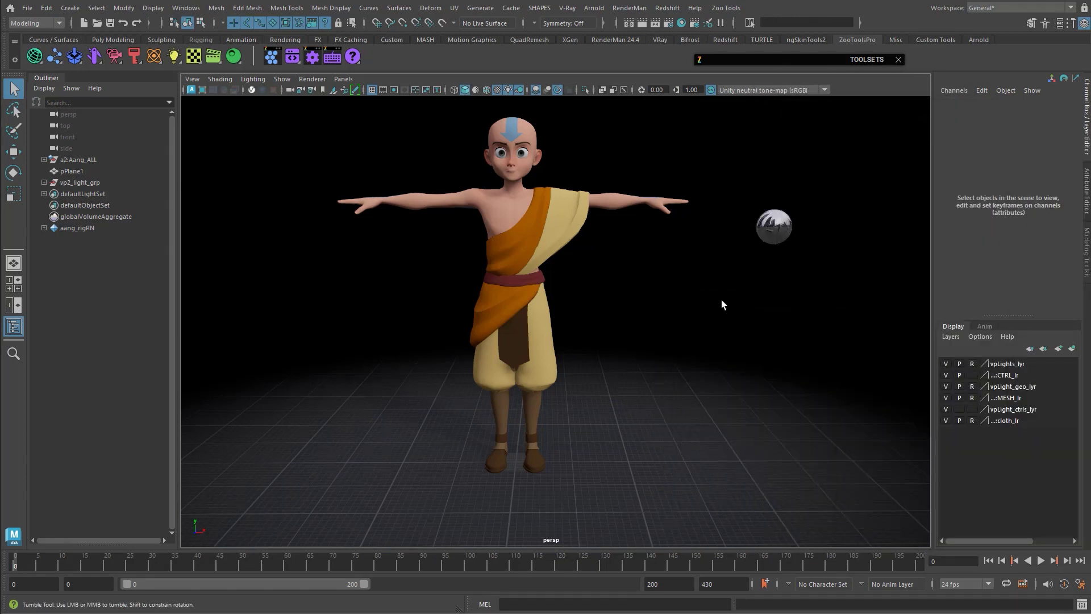
Reframe the character from the front and toggle the rig controls on and off to check the look.
click(777, 239)
alt+middle_drag(701, 248, 699, 256)
alt+right_drag(699, 256, 732, 259)
alt+middle_drag(732, 259, 729, 266)
click(728, 266)
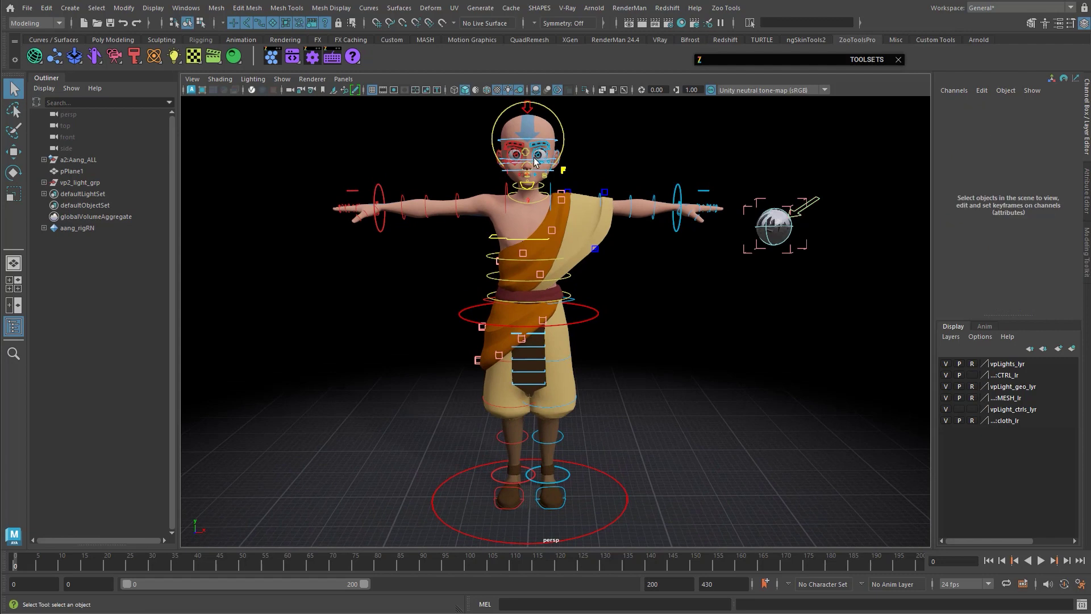
key(alt+1)
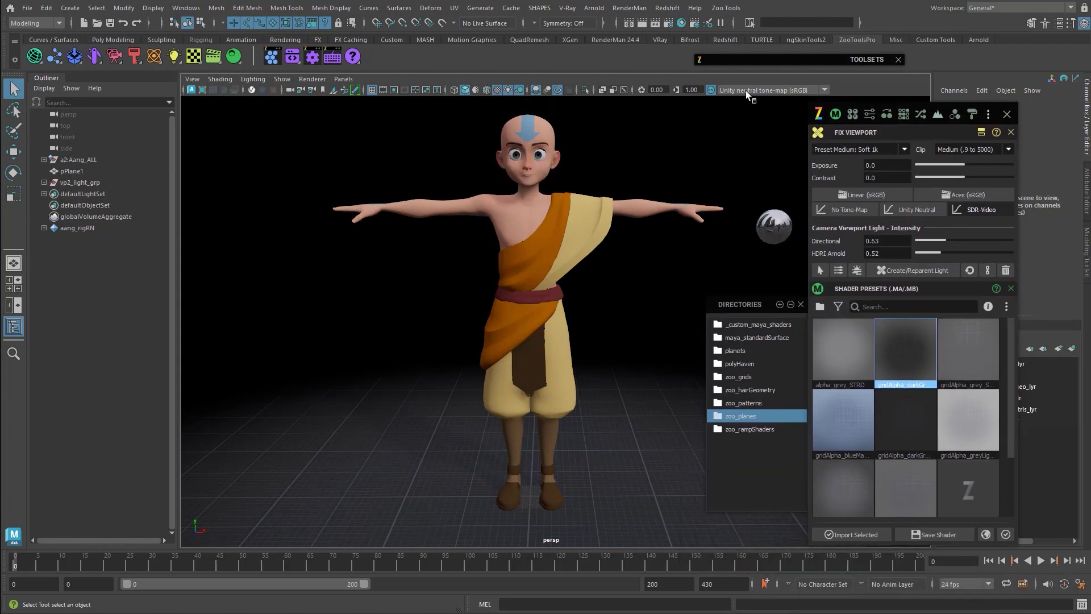
Close the shader directories popup, then set the viewport Contrast to 0.27 and Exposure to -0.06.
click(801, 304)
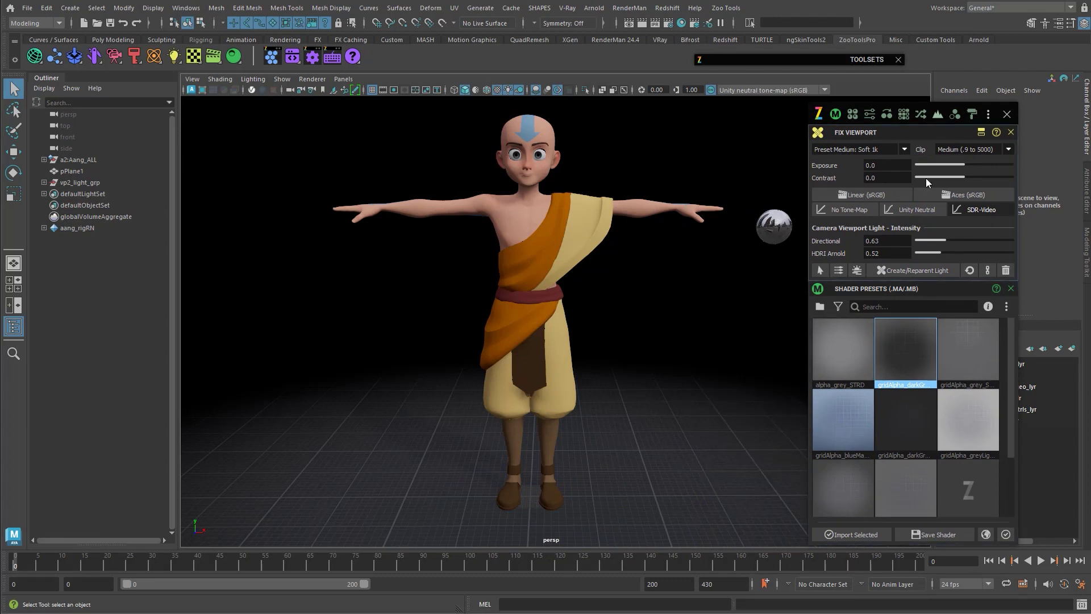
drag(964, 175, 981, 177)
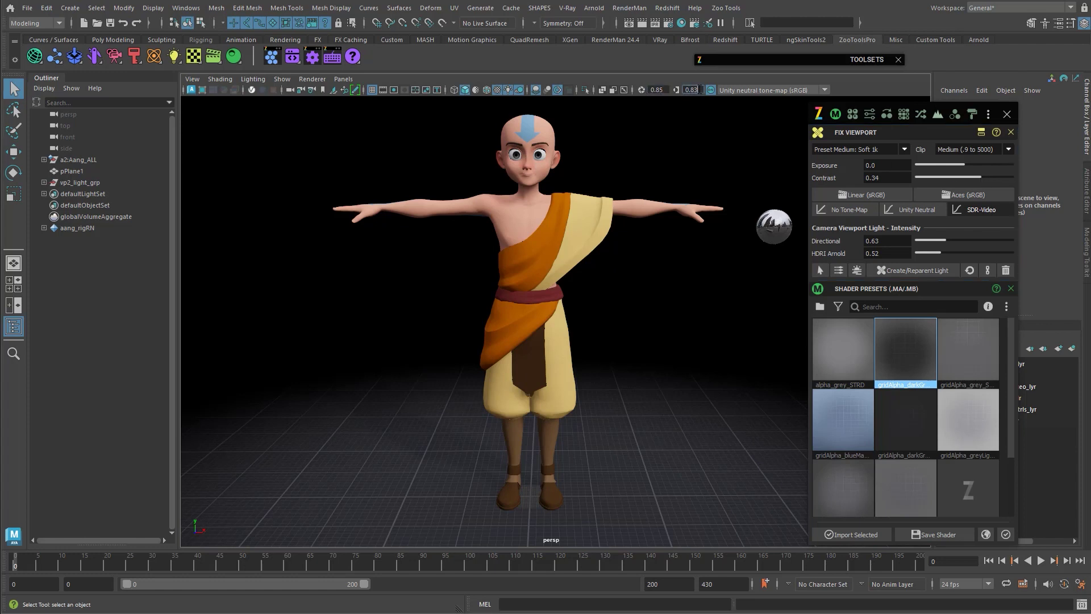
drag(982, 178, 945, 162)
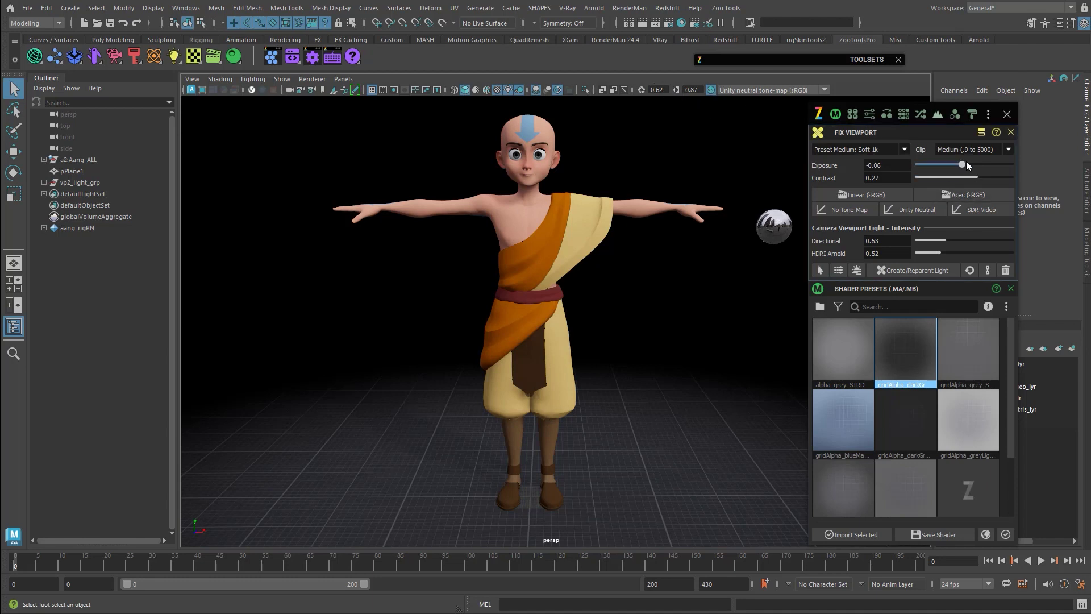
Scale the ground plane up uniformly to 982.965 so the grid floor extends farther around the character.
alt+drag(565, 290, 673, 361)
click(744, 391)
alt+right_drag(745, 391, 568, 397)
key(r)
drag(533, 397, 769, 445)
alt+drag(645, 399, 638, 363)
scroll(638, 362, up, 2)
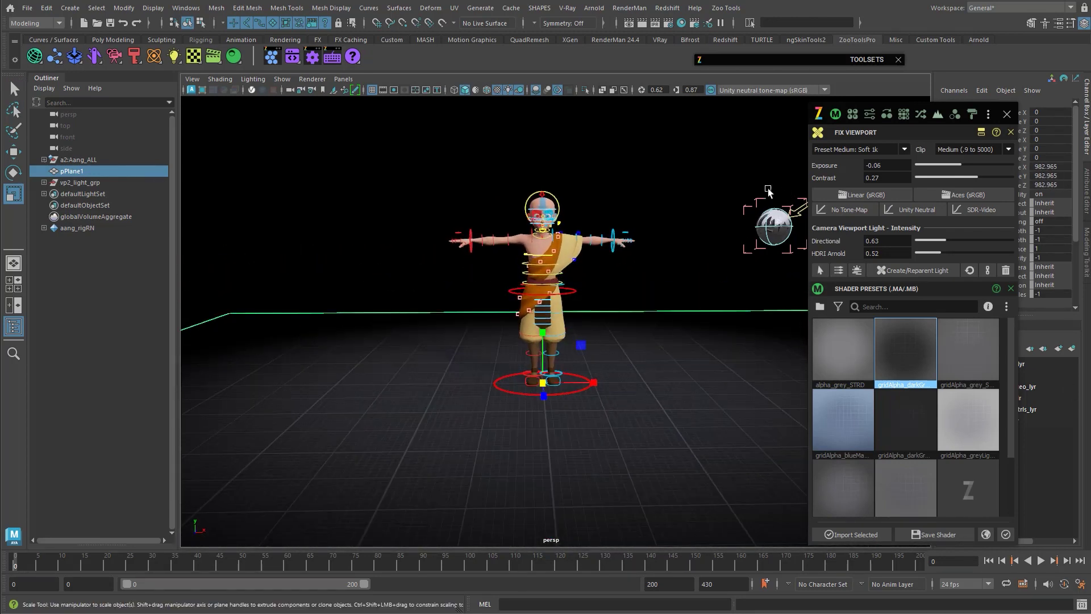
Close the toolset window and hide the vpLight_geo_lyr and vpLight_ctrls_lyr display layers.
click(1007, 114)
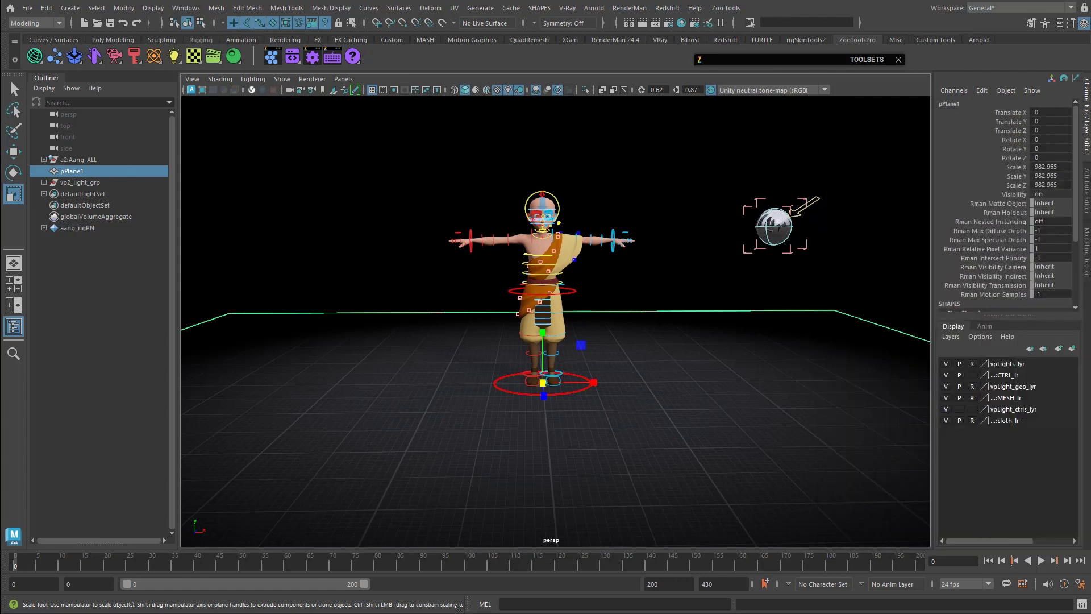
click(1018, 410)
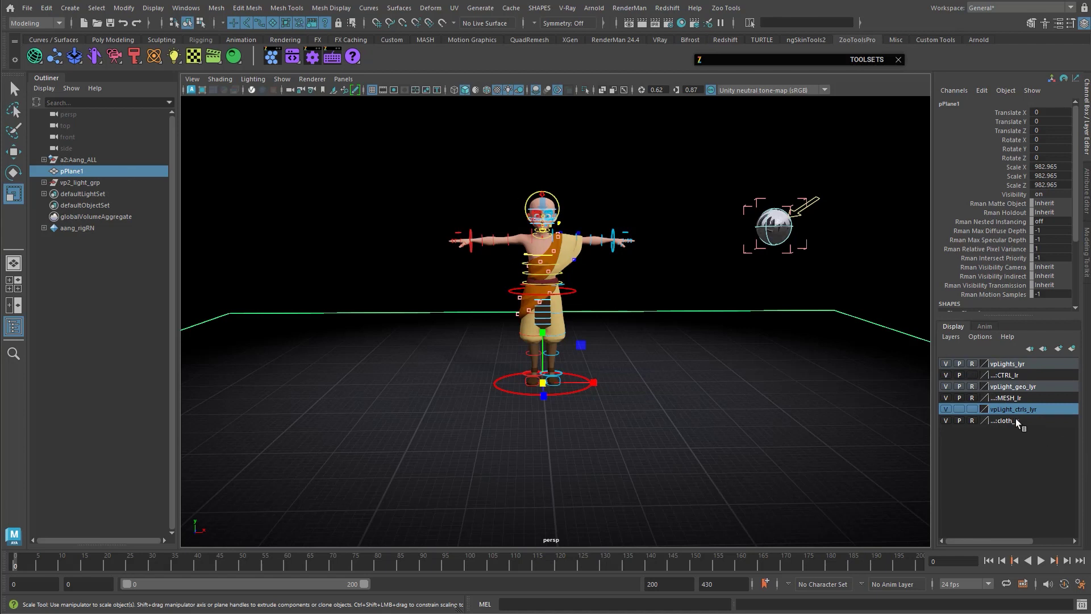
click(946, 409)
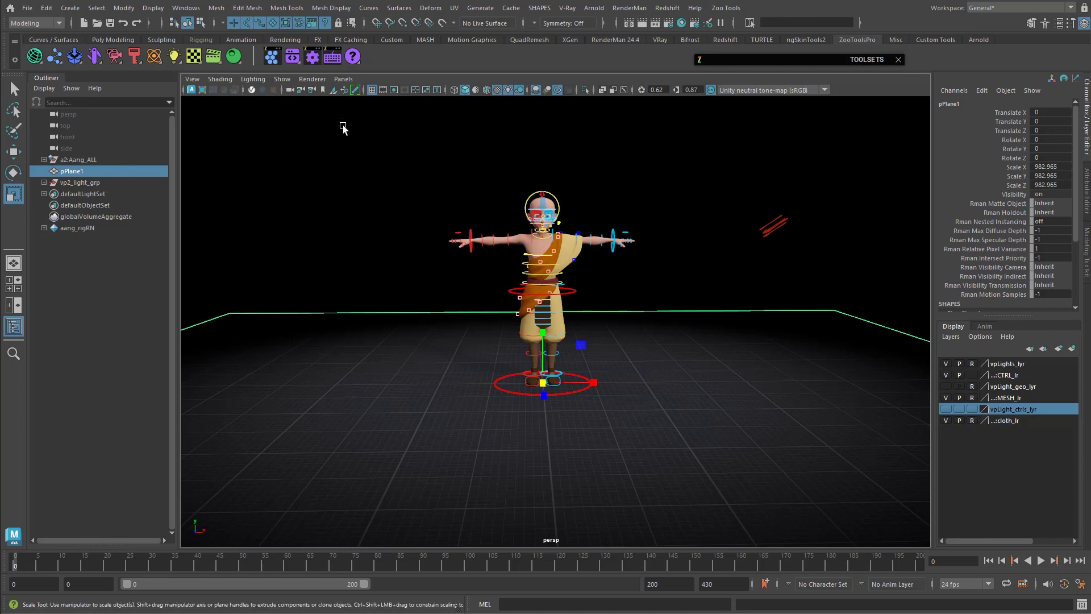
scroll(479, 263, up, 1)
key(q)
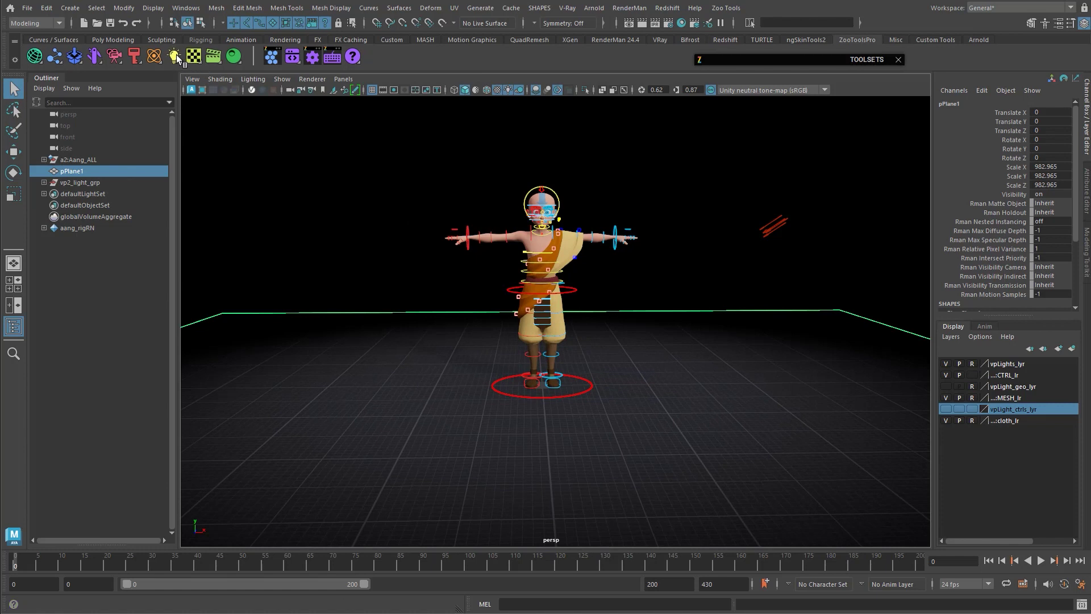
Turn off the display of lights in the perspective viewport and deselect the ground plane.
click(282, 78)
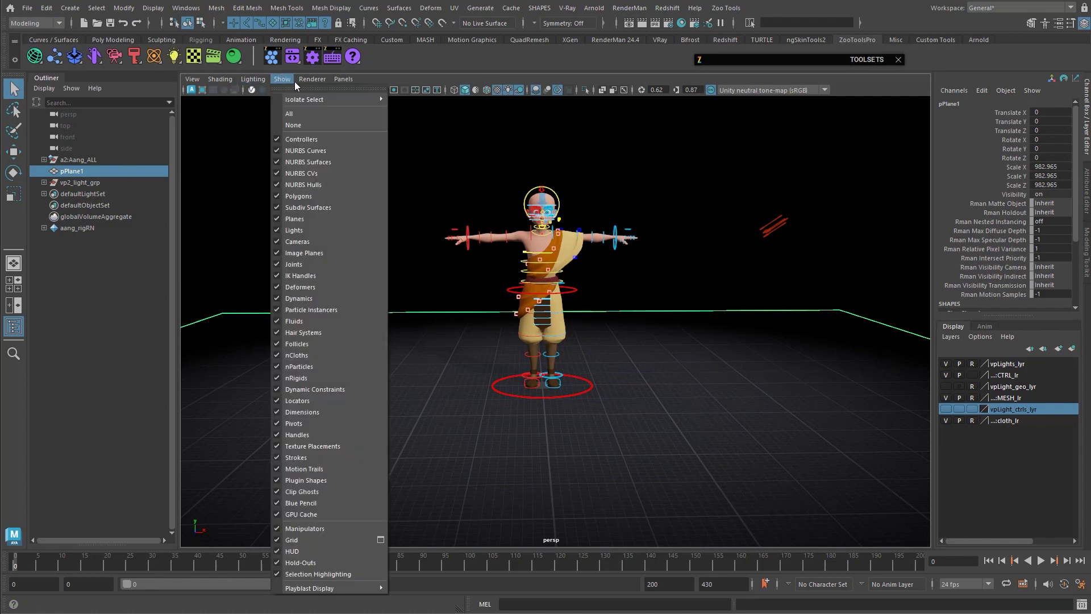
click(311, 230)
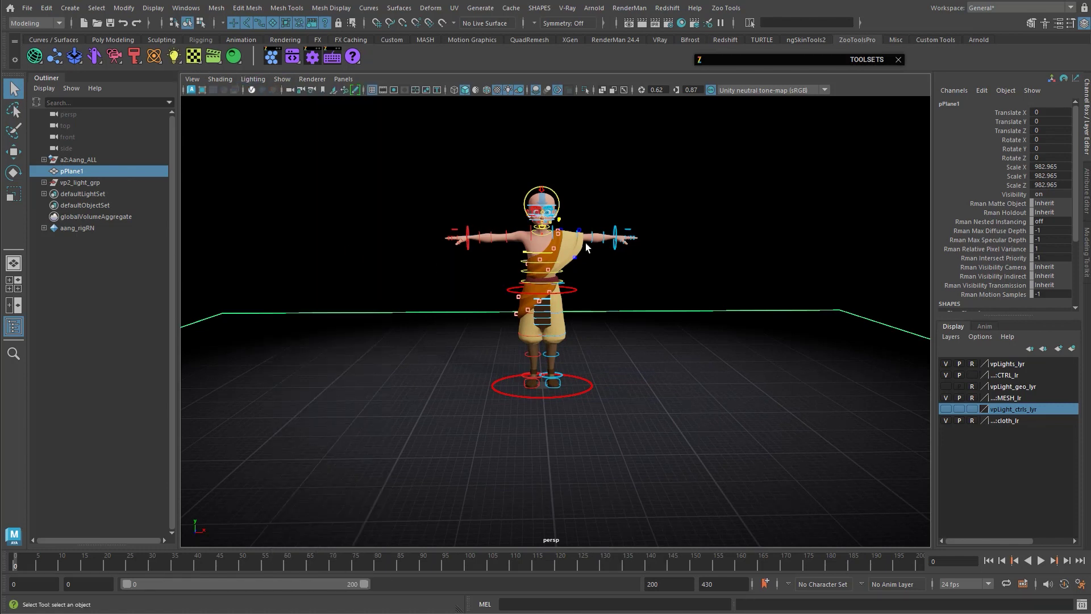
click(745, 204)
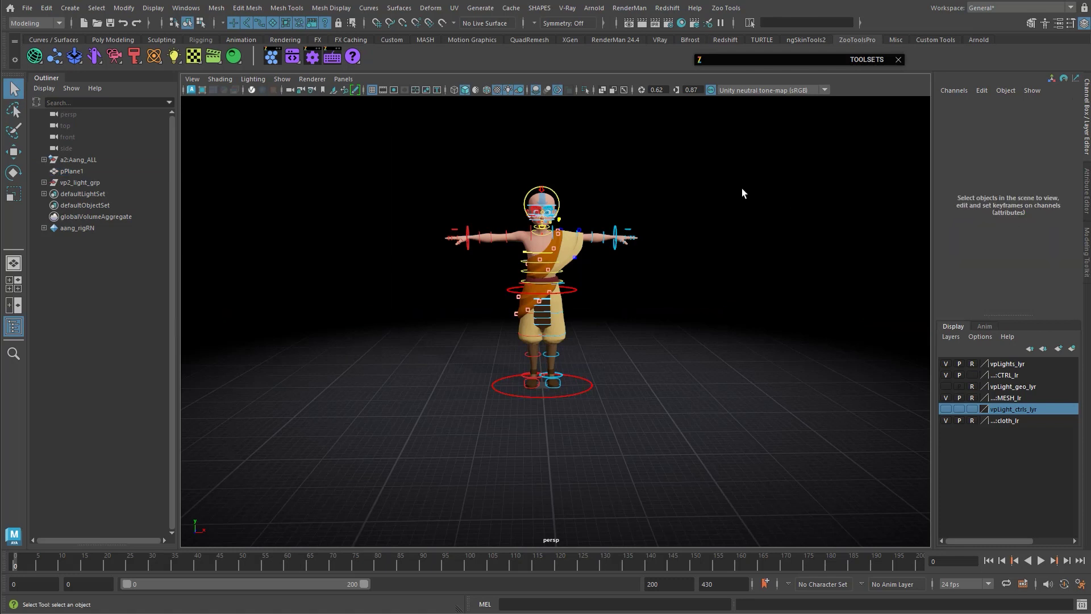
click(742, 189)
click(685, 189)
right_click(715, 200)
click(683, 197)
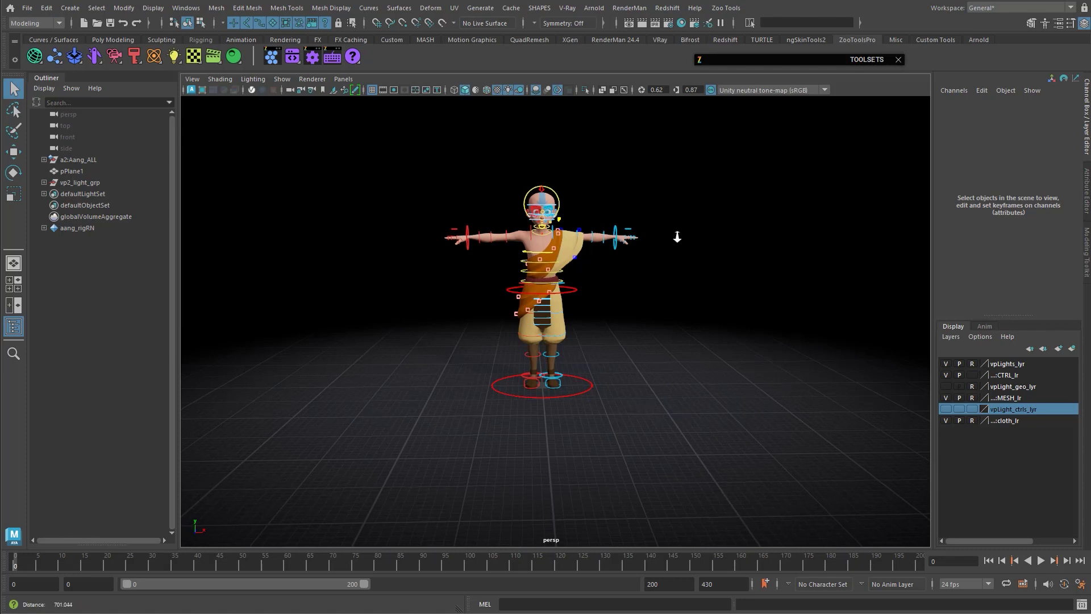
Inspect the full character on the grid floor from the front, toggling the rig controls off and on.
scroll(715, 143, up, 2)
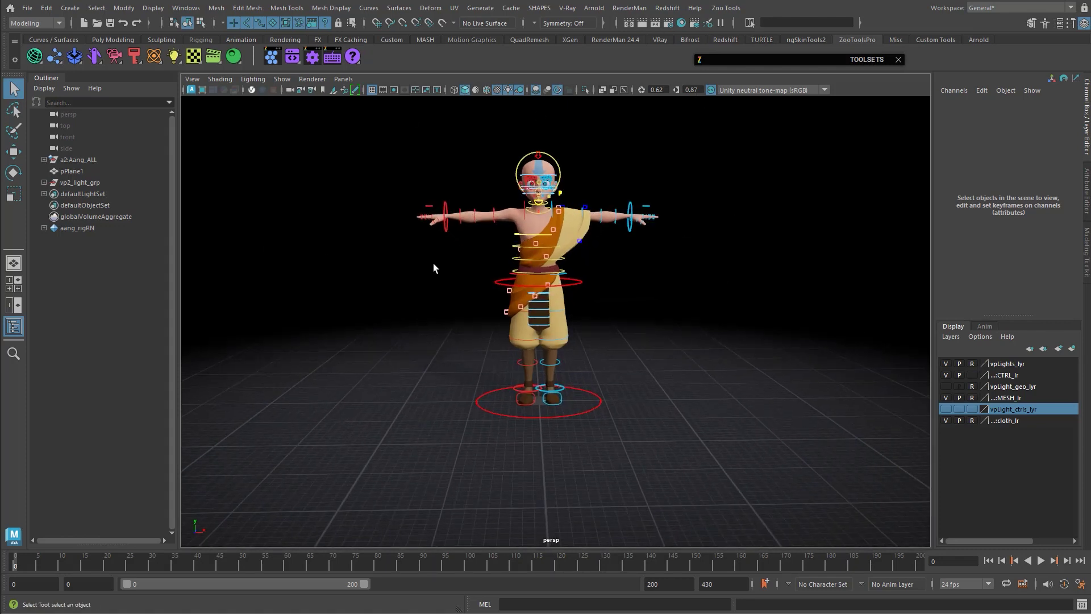
scroll(441, 278, up, 3)
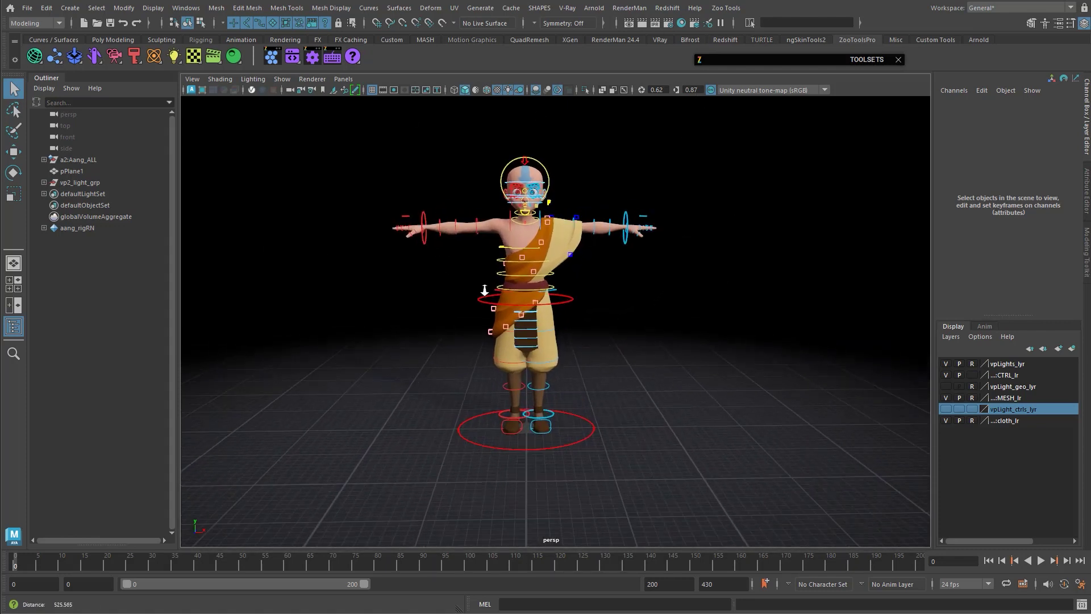
alt+drag(336, 249, 324, 245)
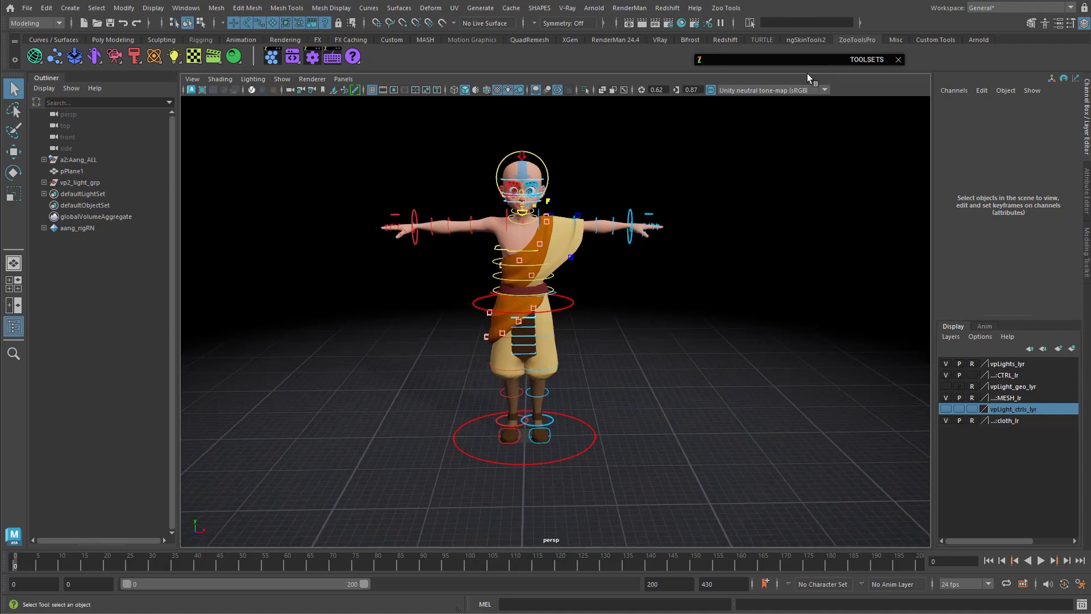
alt+middle_drag(706, 308, 708, 304)
key(alt+1)
alt+middle_drag(621, 348, 622, 376)
alt+right_drag(642, 374, 700, 367)
key(alt+1)
alt+drag(620, 332, 615, 329)
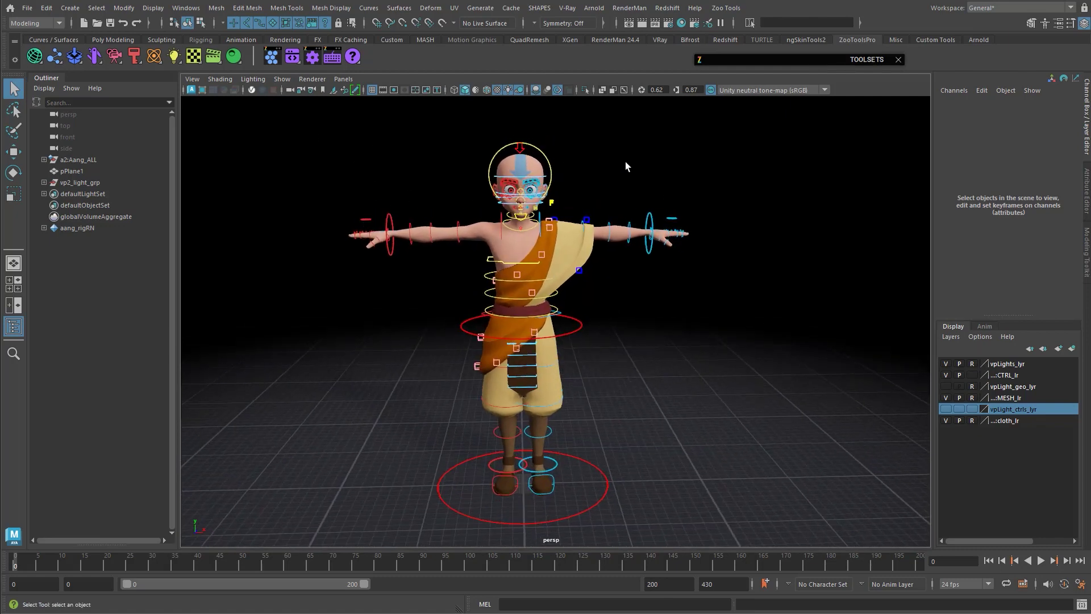
alt+middle_drag(624, 196, 634, 178)
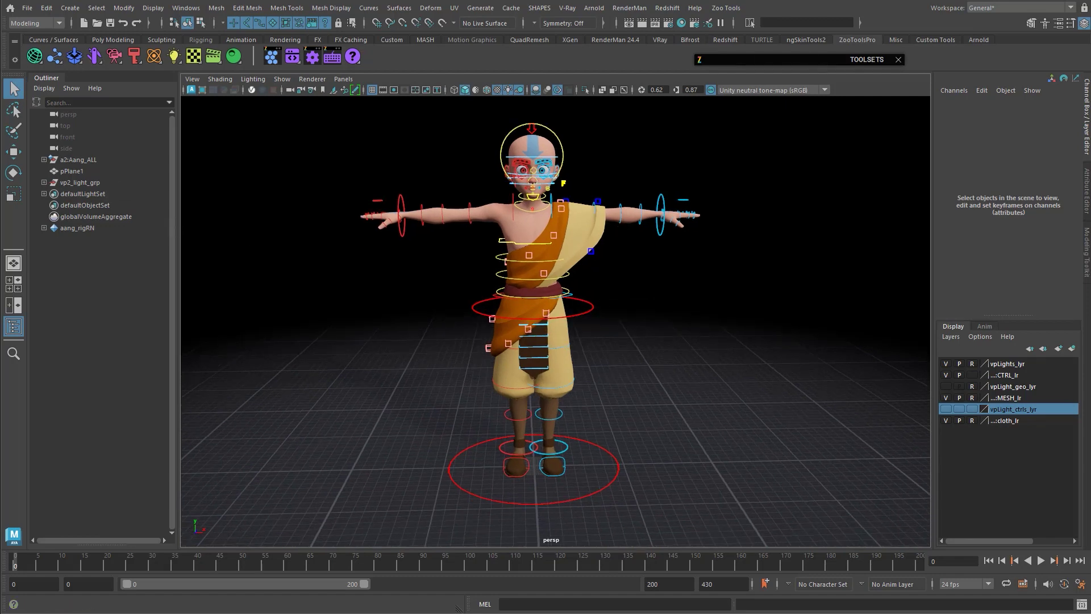
Bring back the toolset window, create a new perspective camera view and orbit it to see the character from behind and above.
click(810, 62)
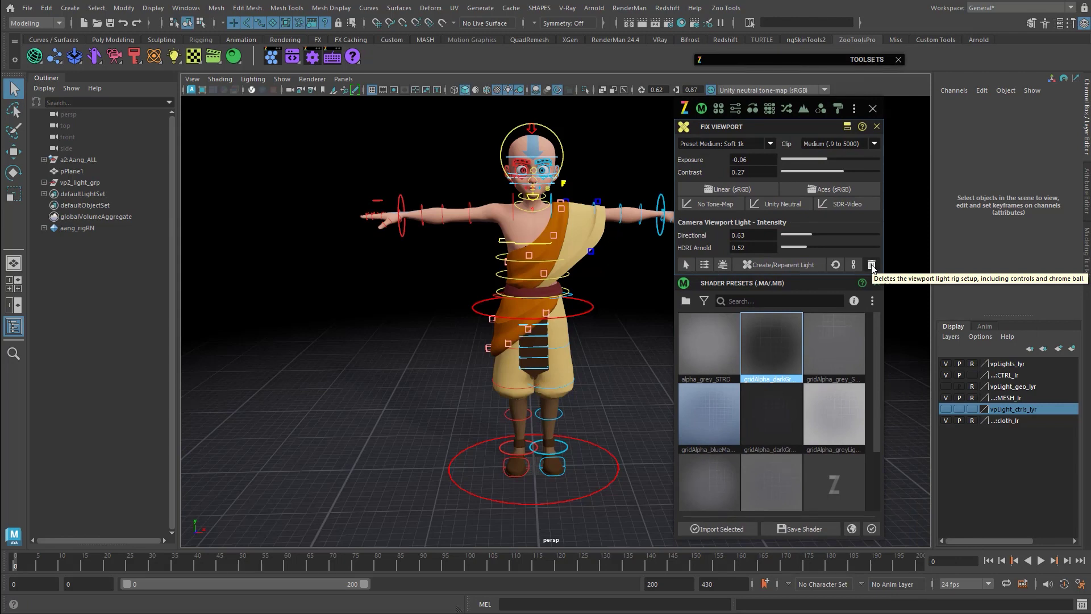
alt+drag(495, 284, 557, 273)
key(space)
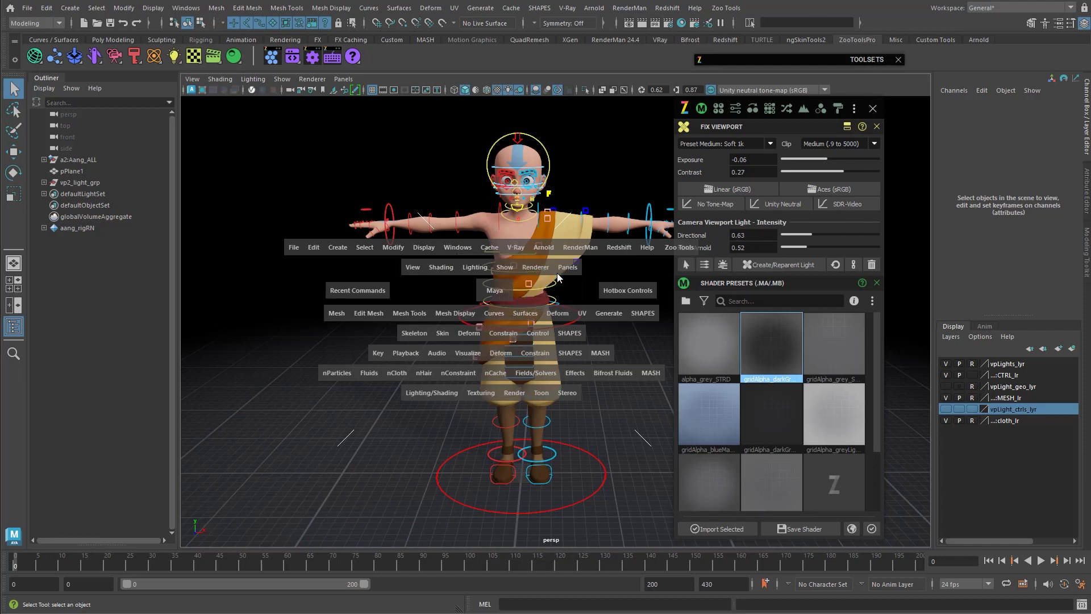
click(69, 194)
alt+drag(484, 238, 343, 244)
alt+drag(490, 236, 405, 249)
alt+middle_drag(405, 248, 451, 320)
alt+drag(451, 320, 490, 407)
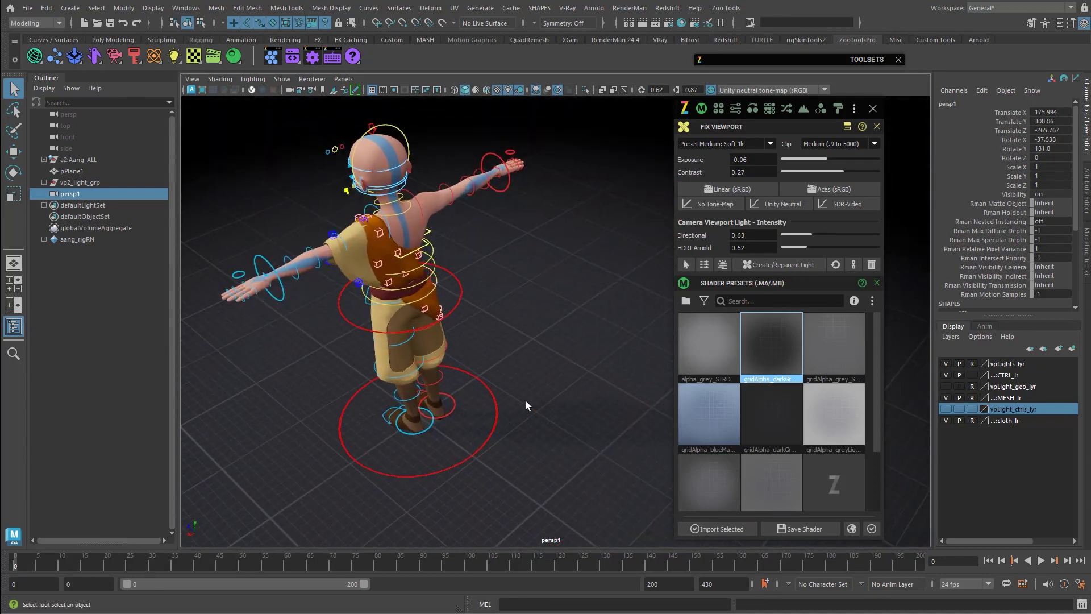
alt+right_drag(521, 403, 513, 418)
alt+right_drag(533, 350, 448, 315)
alt+middle_drag(448, 314, 488, 342)
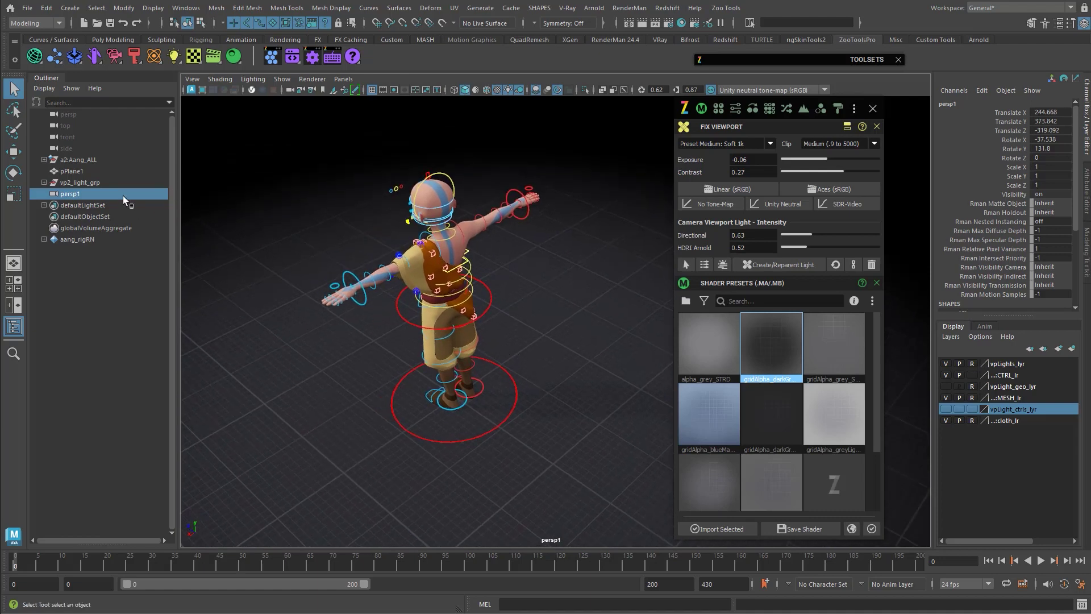
Look through the persp camera, toggle the viewport light's rotation link to the camera, and orbit to check the shading.
click(66, 114)
middle_drag(64, 113, 396, 190)
alt+drag(446, 354, 493, 307)
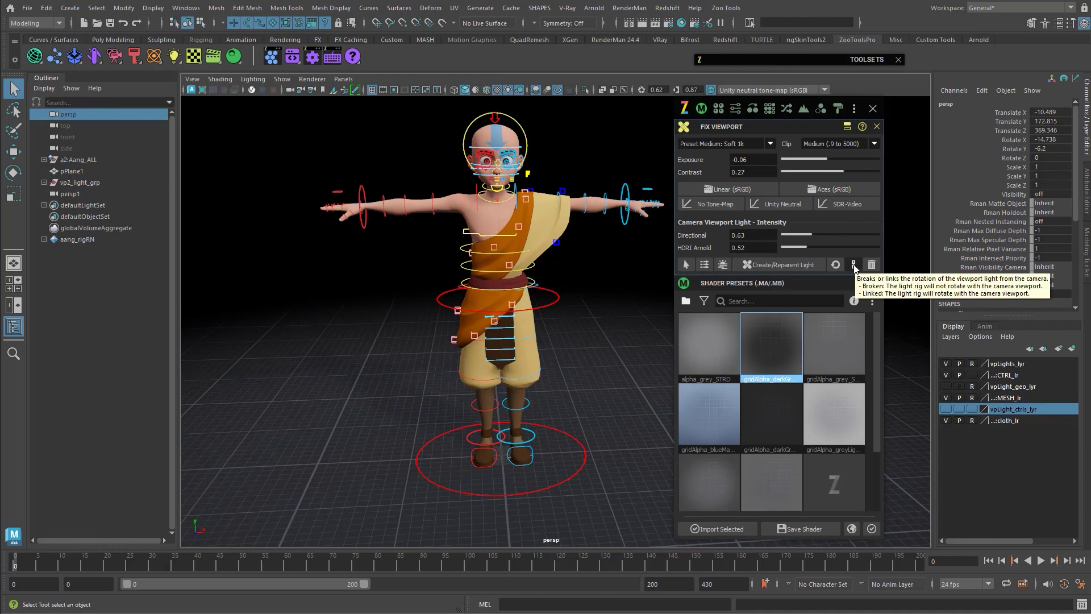
click(854, 265)
alt+drag(483, 358, 543, 345)
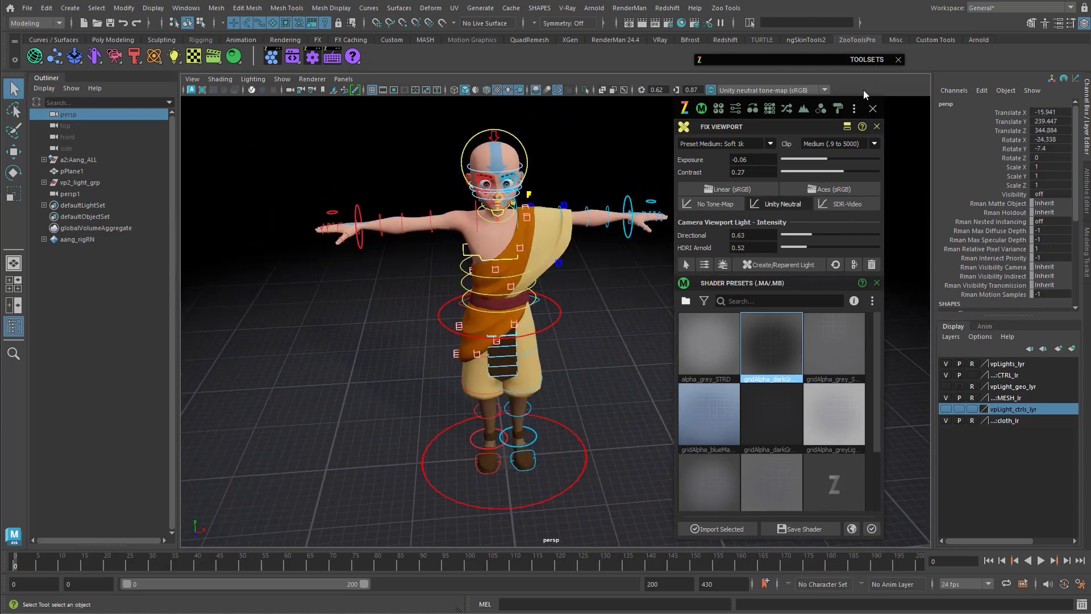
Close the toolset window and show the vpLight_geo_lyr and vpLight_ctrls_lyr display layers.
click(873, 108)
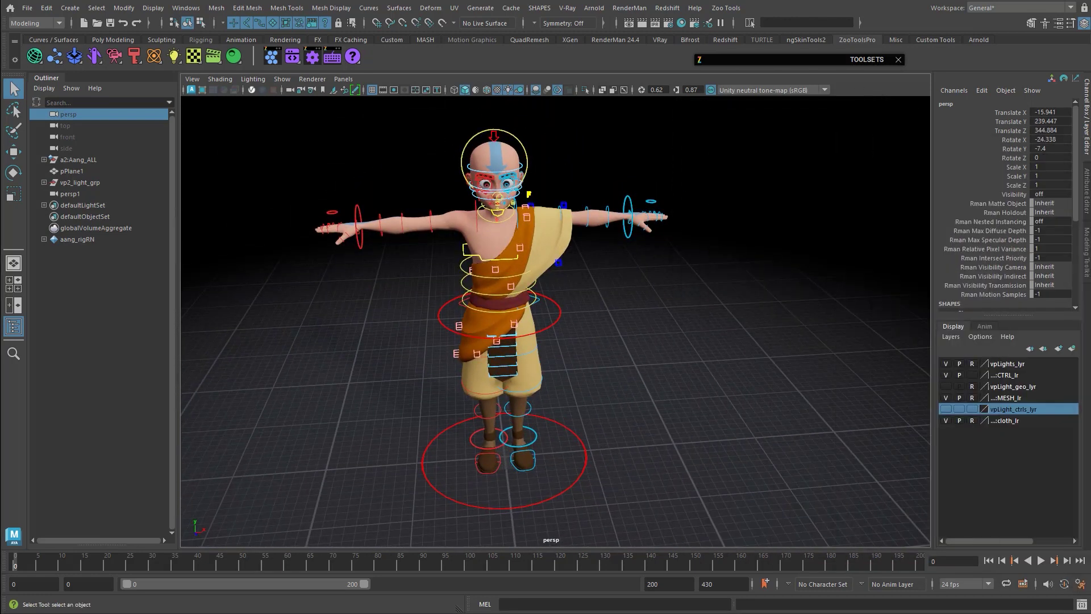
click(946, 387)
click(946, 409)
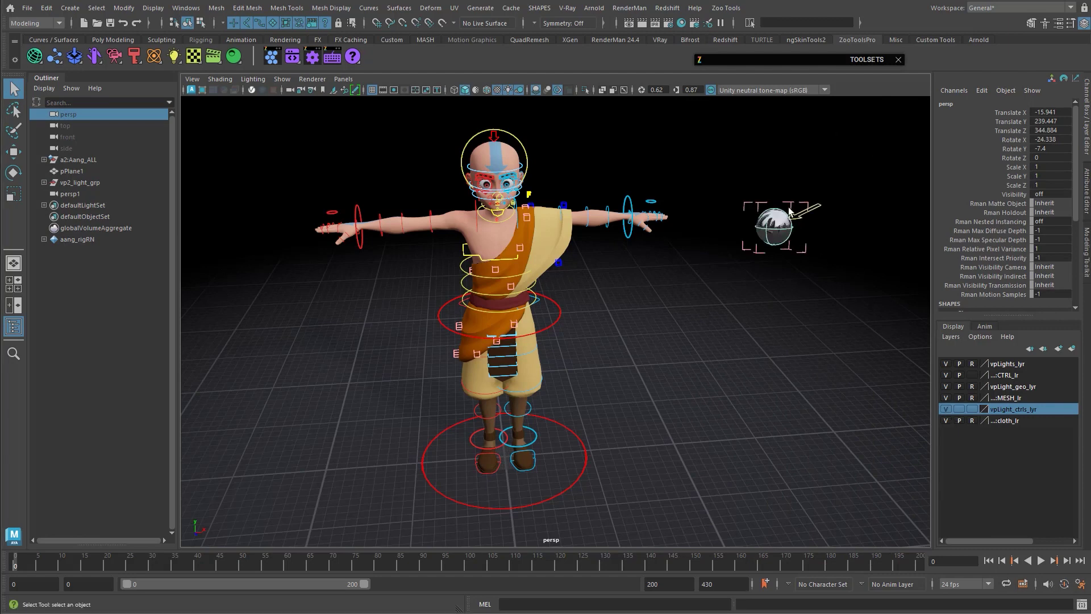
alt+drag(791, 235, 797, 246)
alt+drag(755, 189, 809, 220)
alt+middle_drag(714, 309, 752, 308)
Bring back the toolset window, close its Shader Presets section and move the window clear of the character.
alt+middle_drag(1090, 284, 886, 182)
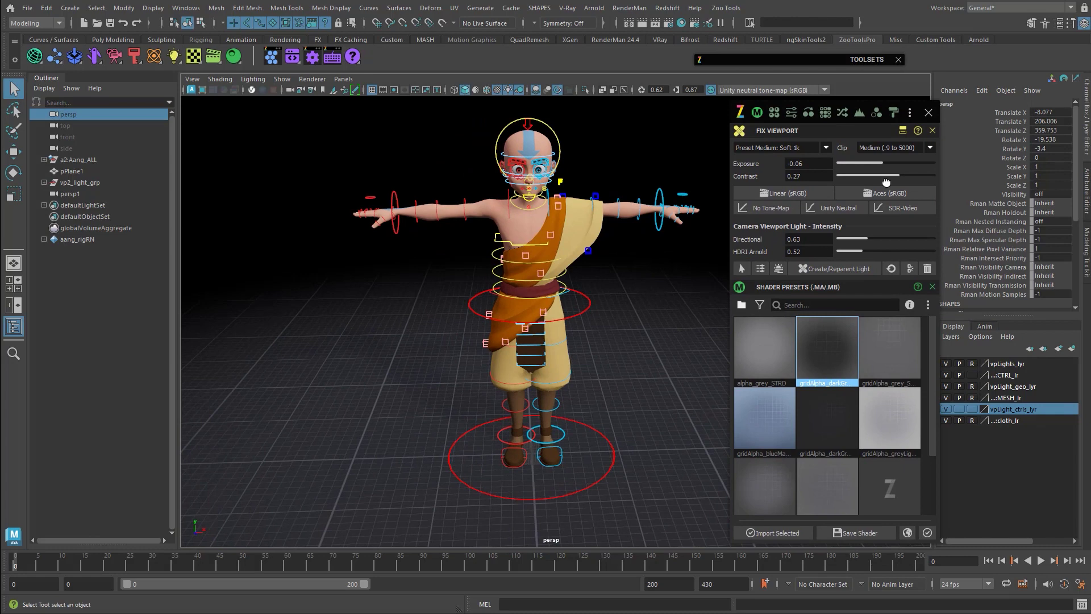
click(932, 286)
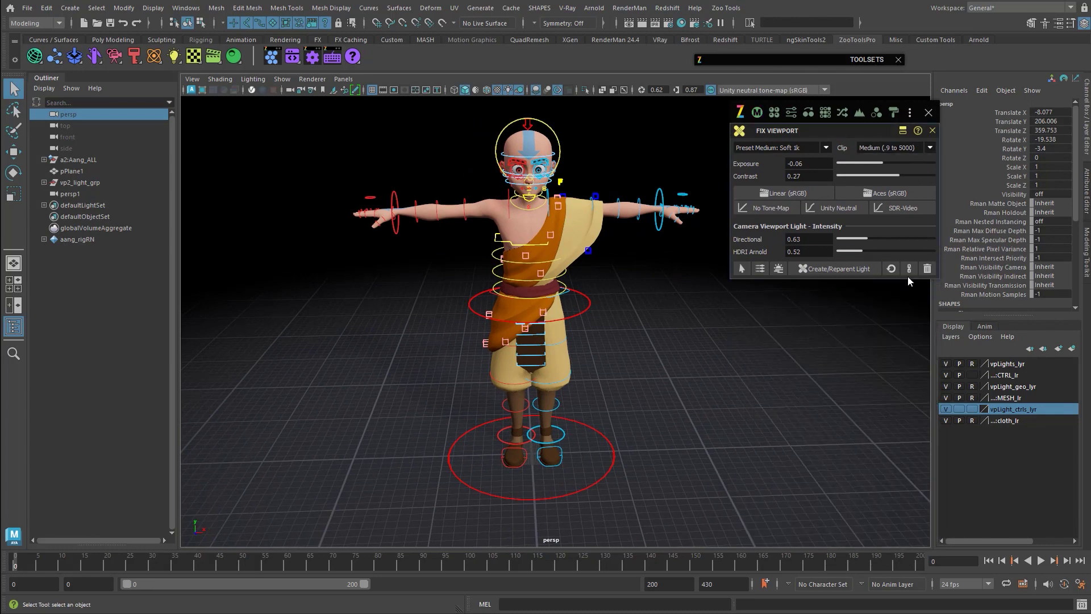
alt+drag(687, 322, 656, 344)
drag(740, 112, 1022, 142)
alt+drag(730, 339, 669, 322)
alt+middle_drag(630, 299, 651, 308)
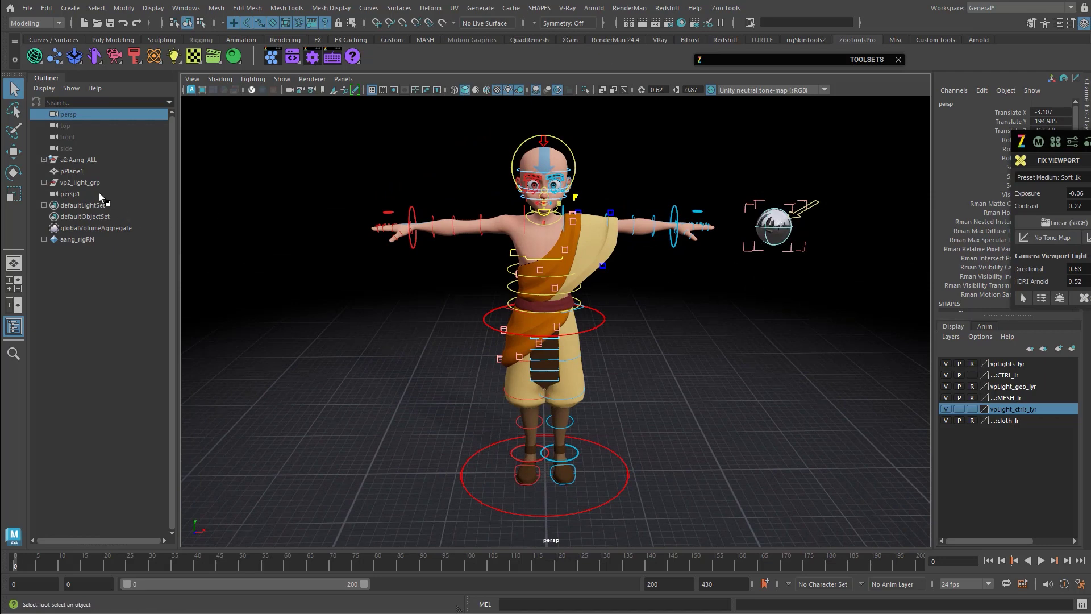
Look through the persp1 camera, reparent the viewport light to it and orbit to check the lighting.
click(81, 195)
middle_drag(79, 195, 649, 193)
alt+drag(608, 291, 627, 306)
alt+middle_drag(575, 325, 608, 322)
drag(1031, 192, 686, 183)
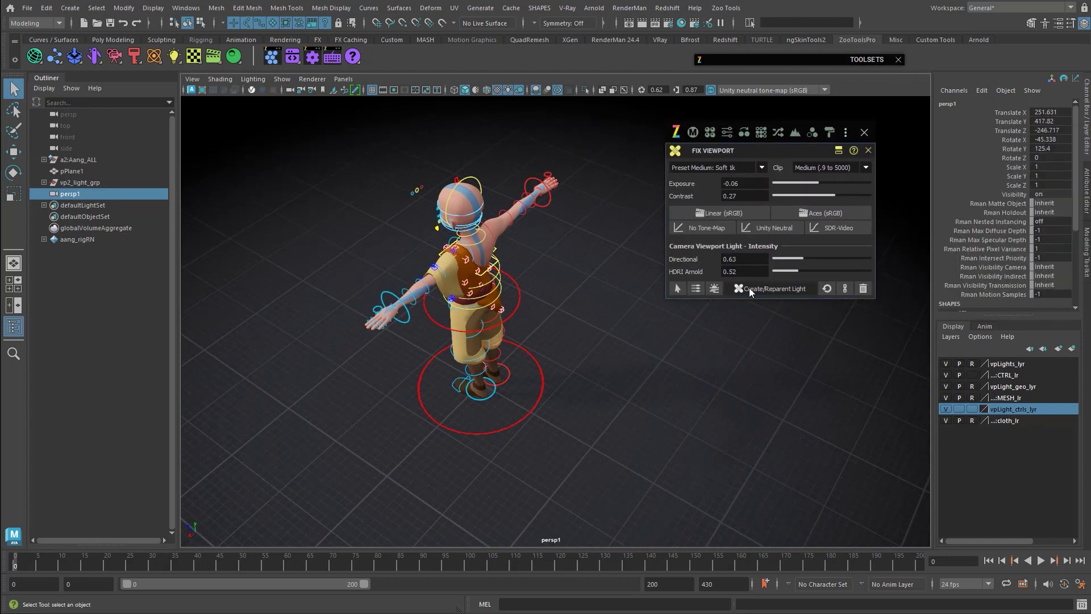
click(765, 290)
alt+drag(591, 381, 632, 333)
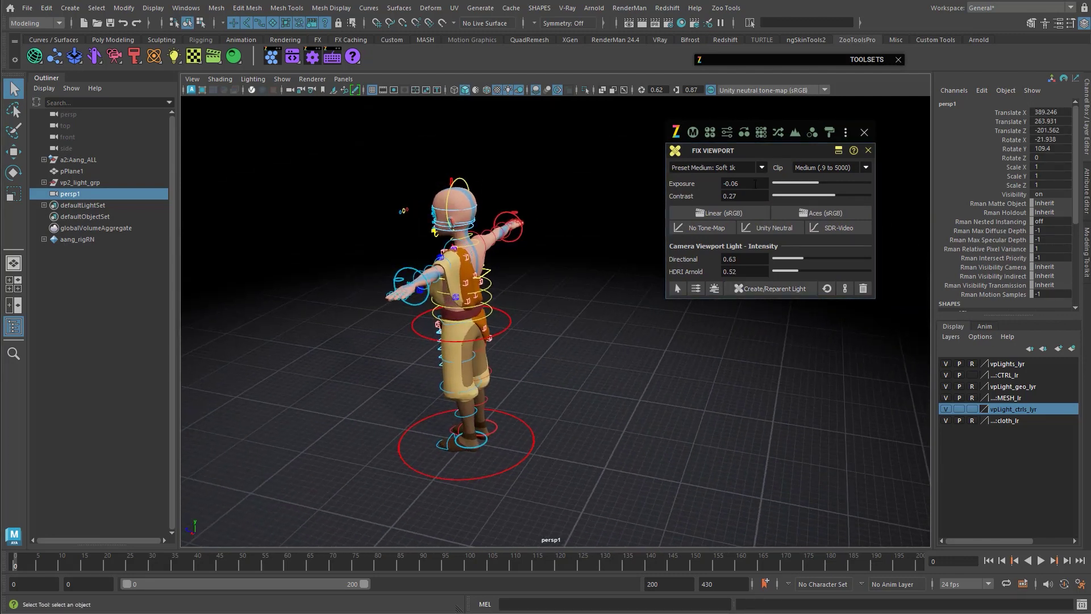
Switch the view back to the persp camera, reparent the viewport light to it and move the toolset window aside.
alt+middle_drag(798, 251, 771, 323)
drag(771, 323, 825, 453)
alt+drag(639, 261, 678, 198)
alt+middle_drag(679, 198, 684, 140)
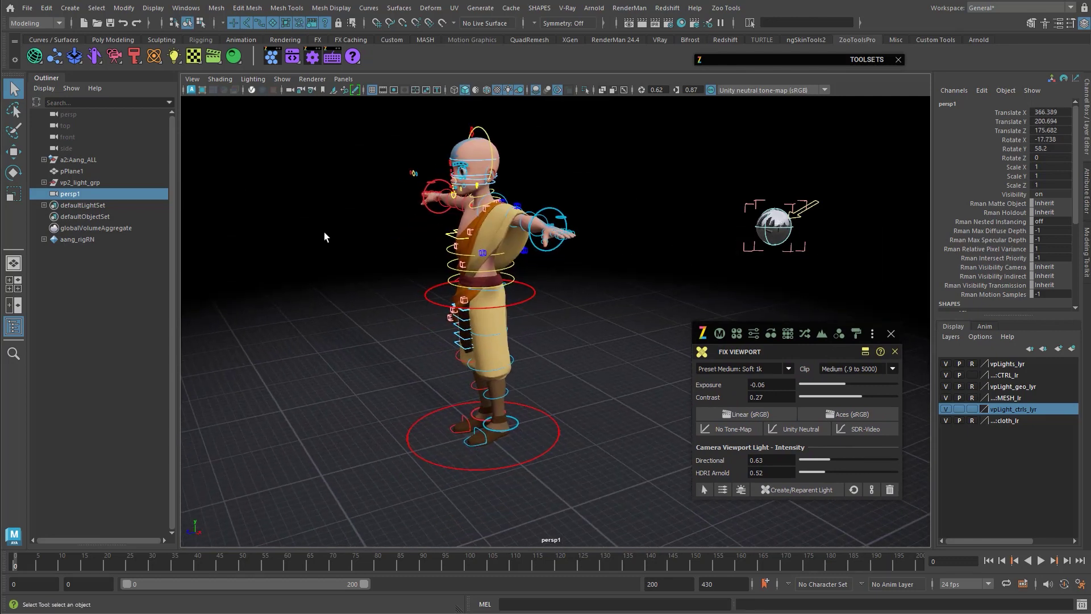
key(space)
drag(387, 244, 386, 220)
click(803, 493)
alt+middle_drag(602, 366, 574, 383)
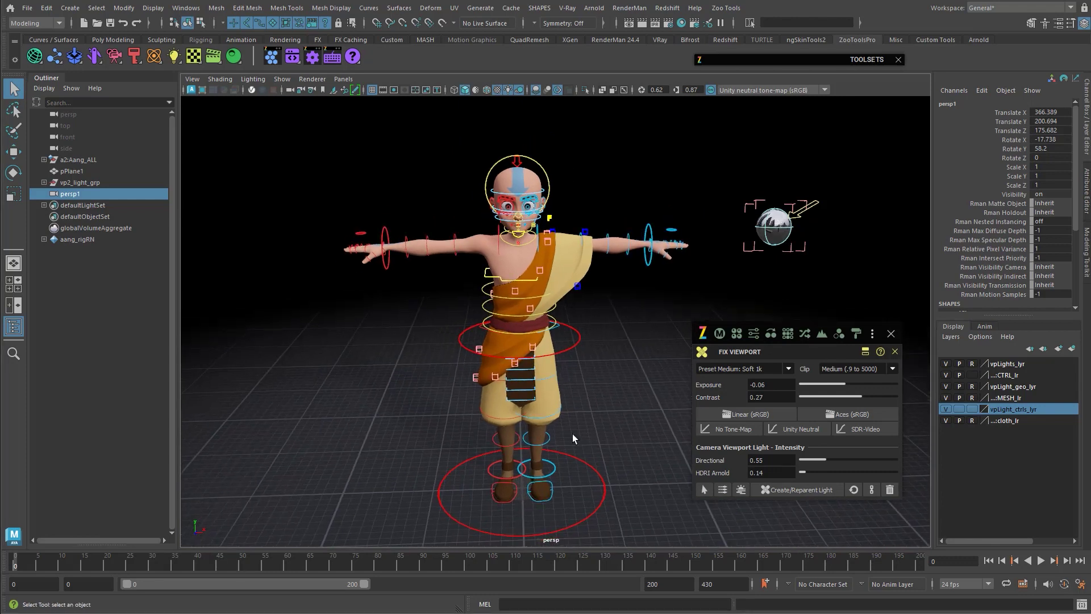
alt+drag(588, 321, 609, 308)
alt+middle_drag(609, 311, 613, 305)
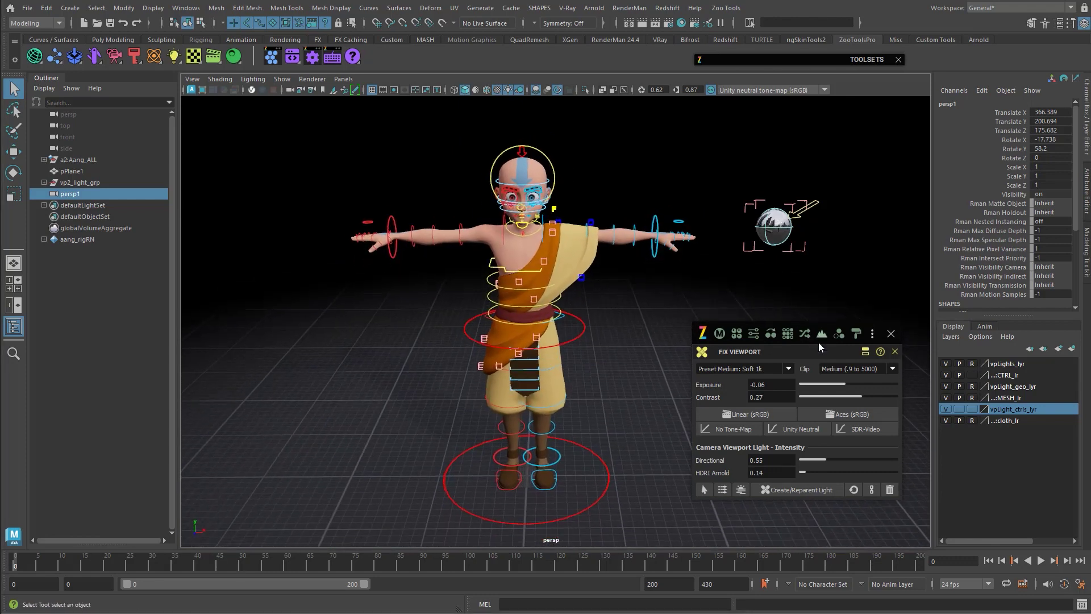
alt+middle_drag(725, 391, 1090, 338)
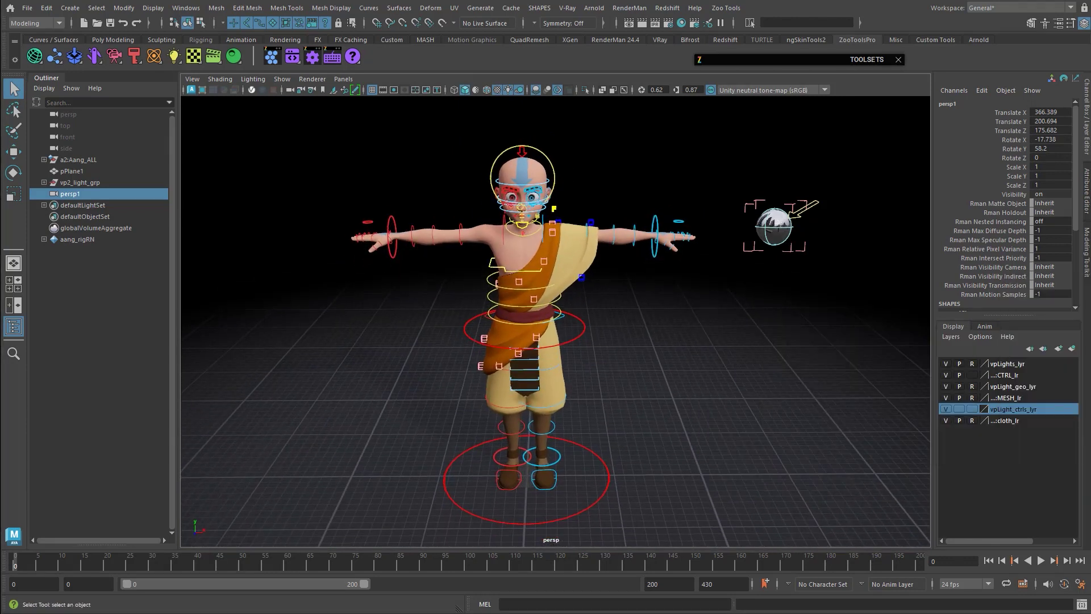
alt+middle_drag(642, 300, 668, 280)
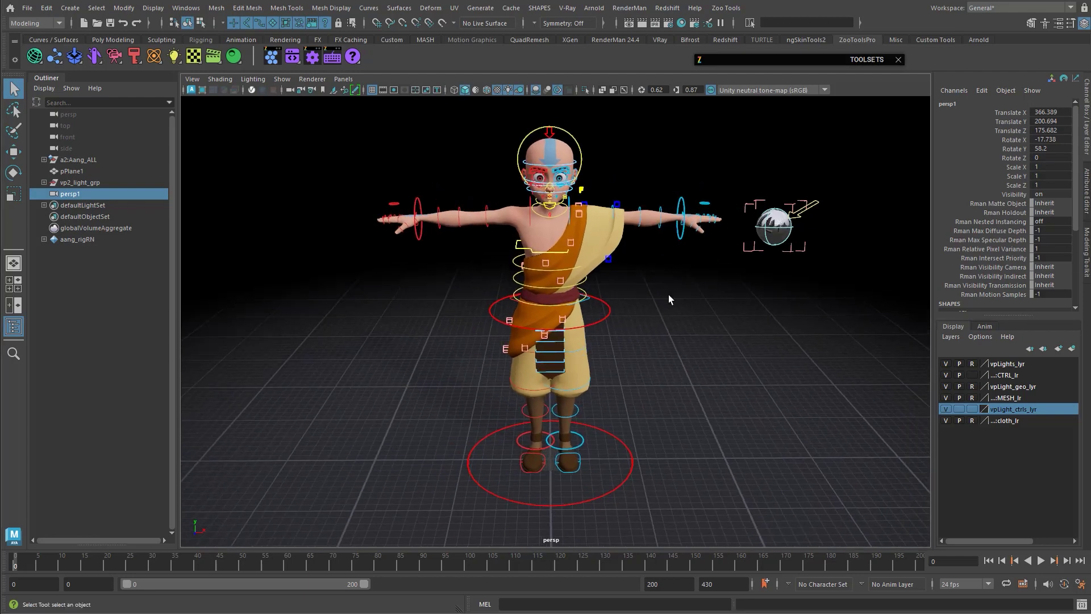
alt+drag(669, 302, 664, 302)
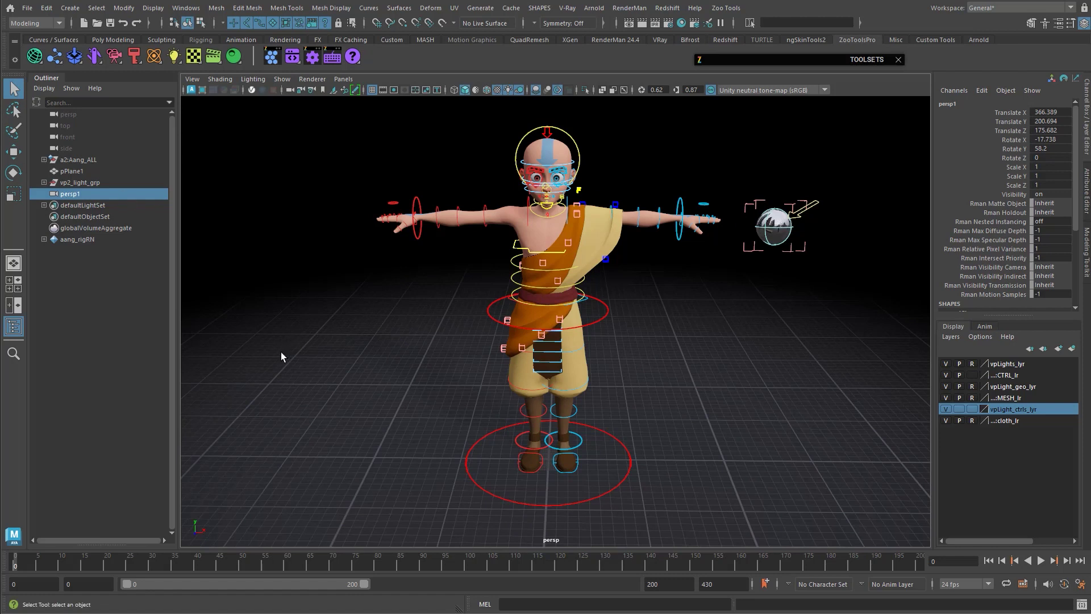
Open planeGrid_drk_lights_STRD from the grid_planes folder of the Scenes Browser, discarding the changes to the current scene.
click(312, 175)
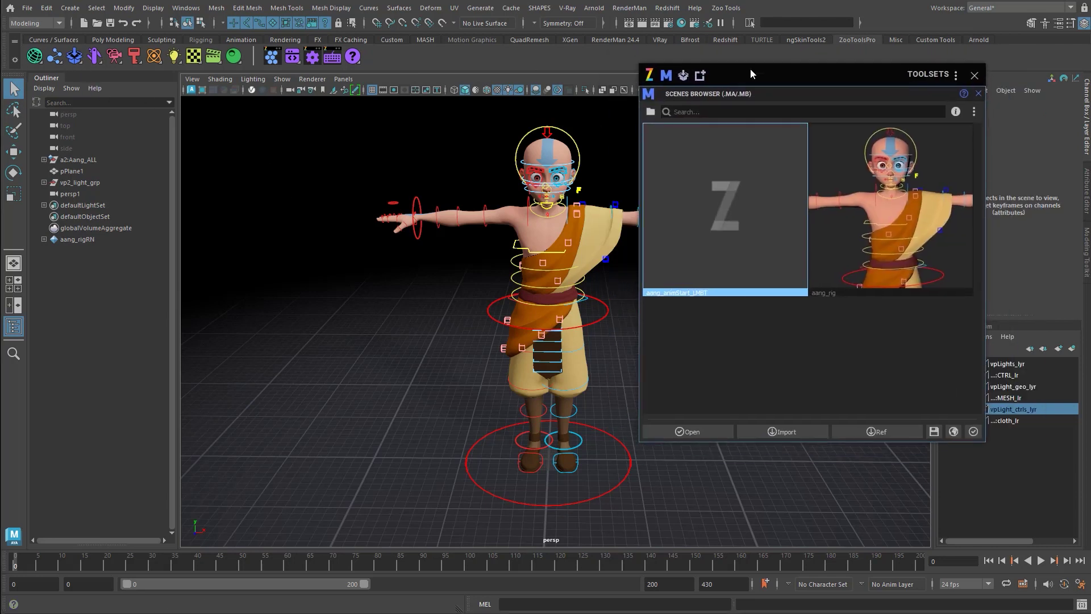
click(648, 110)
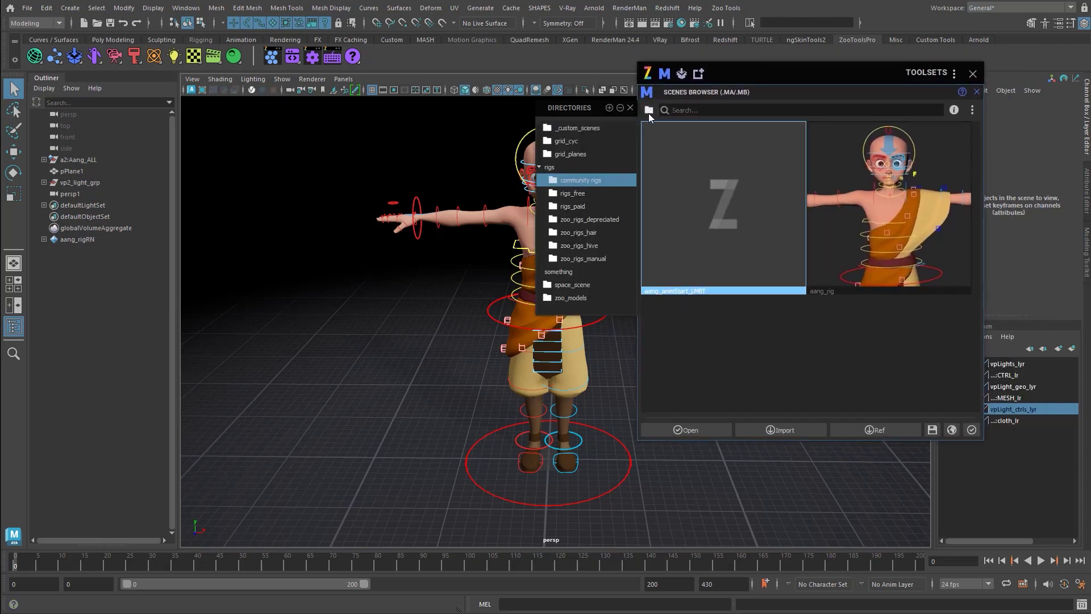
click(571, 154)
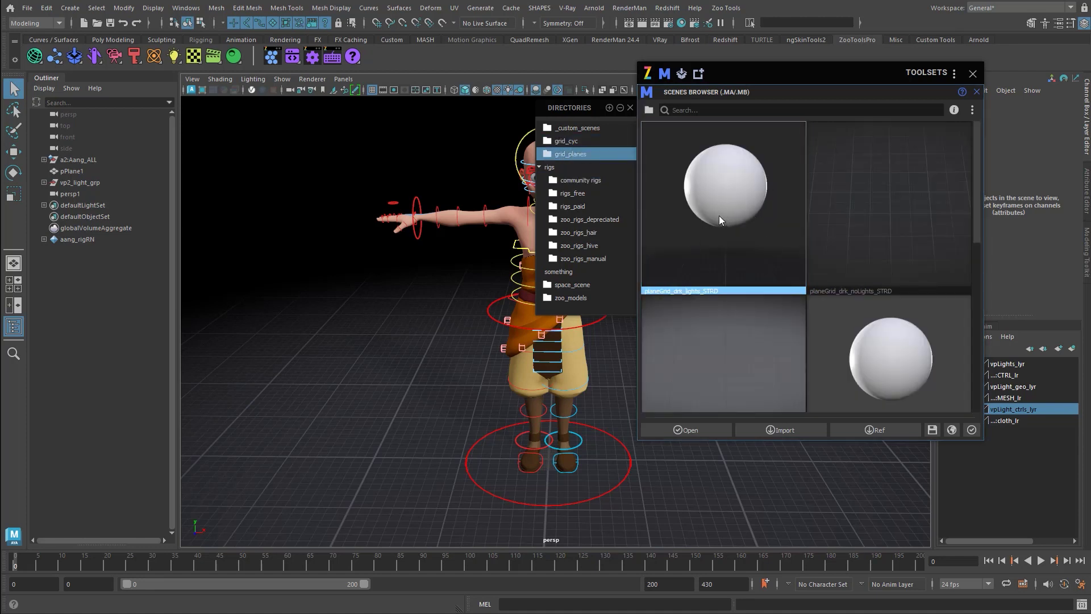
double_click(737, 196)
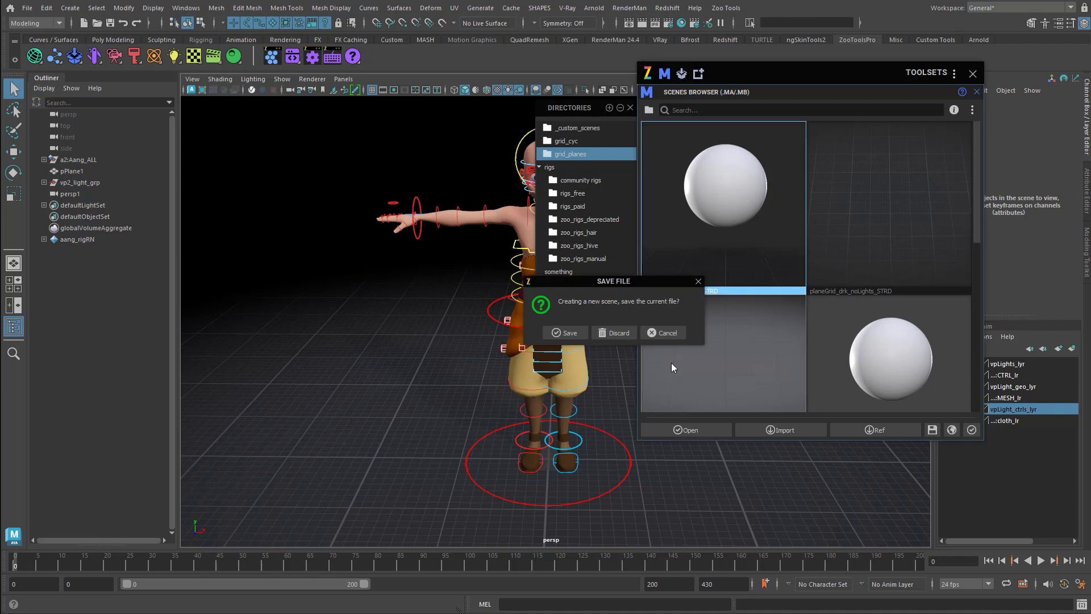
click(613, 332)
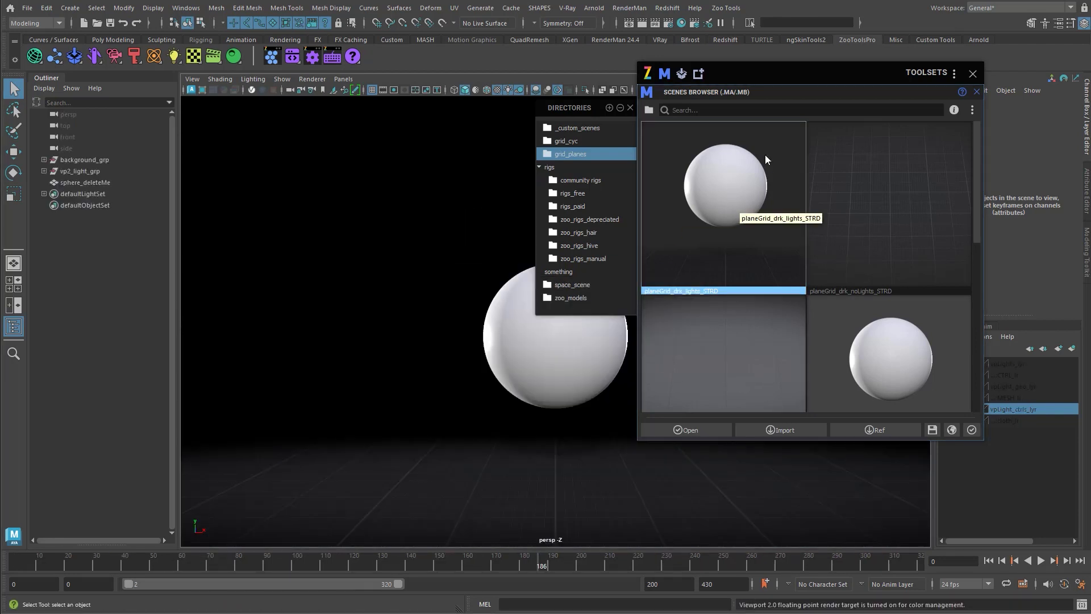
Move the toolset window aside and delete the sphere_deleteMe placeholder from the grid scene.
drag(813, 70, 1090, 265)
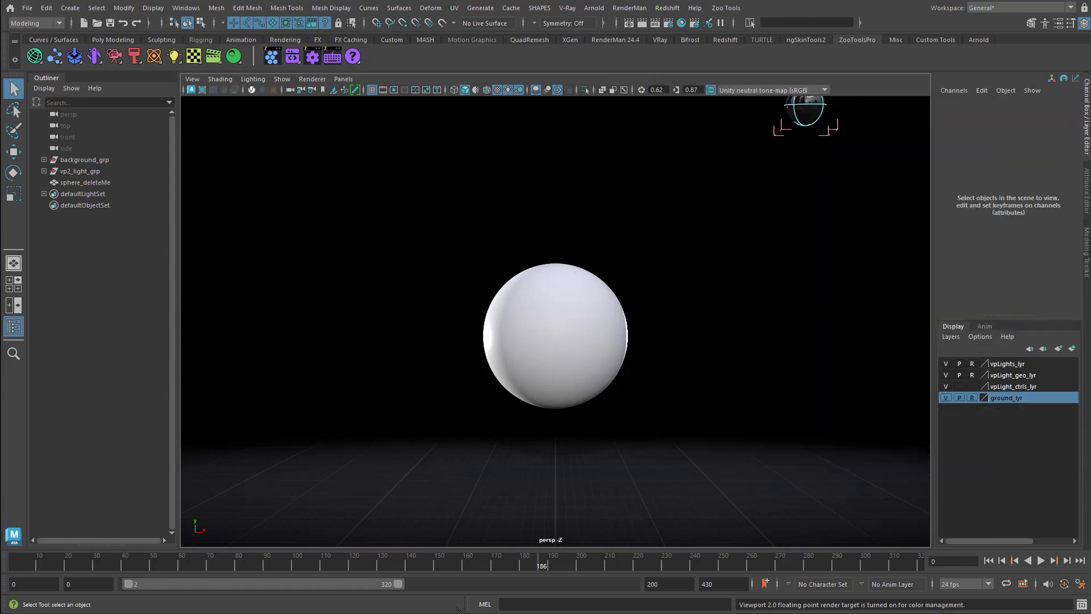
click(605, 345)
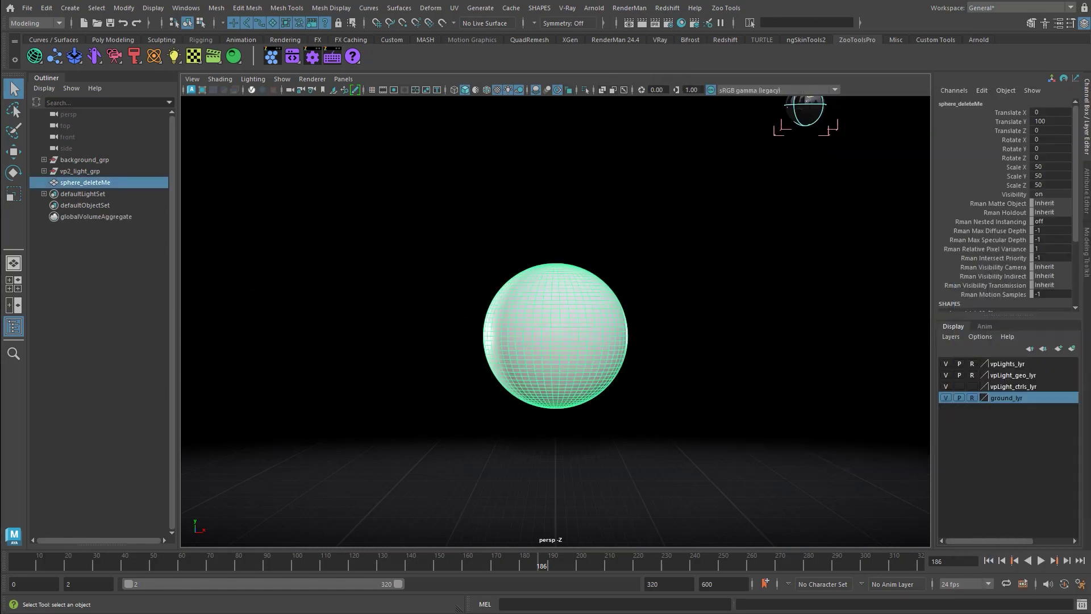
alt+drag(508, 343, 581, 360)
alt+middle_drag(574, 367, 579, 265)
alt+right_drag(579, 264, 535, 273)
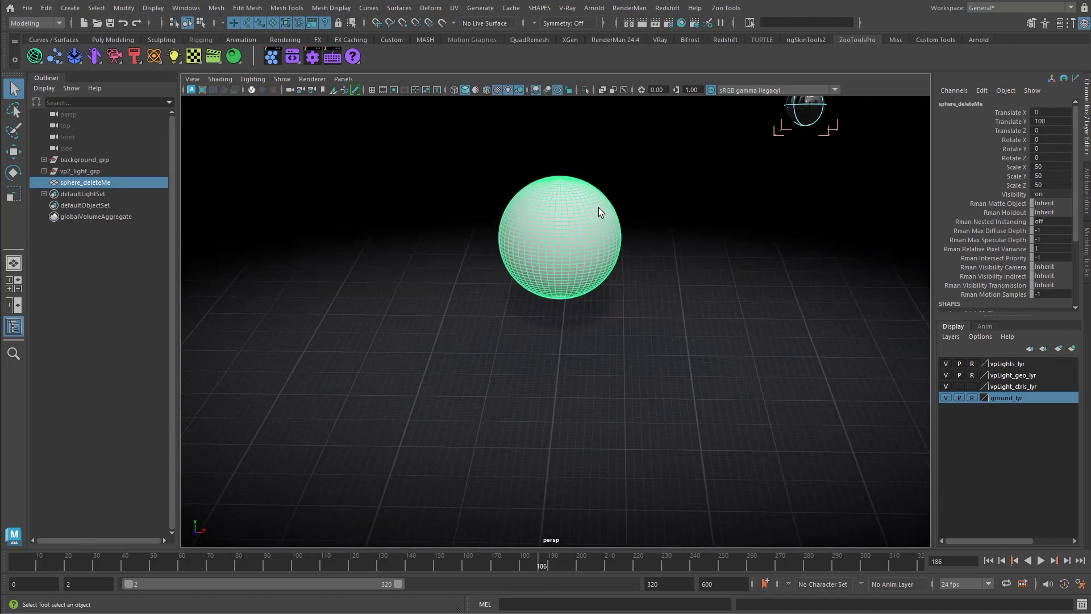
key(Delete)
Move the viewport light control down so that it is fully inside the camera view.
alt+middle_drag(642, 279, 641, 325)
click(832, 132)
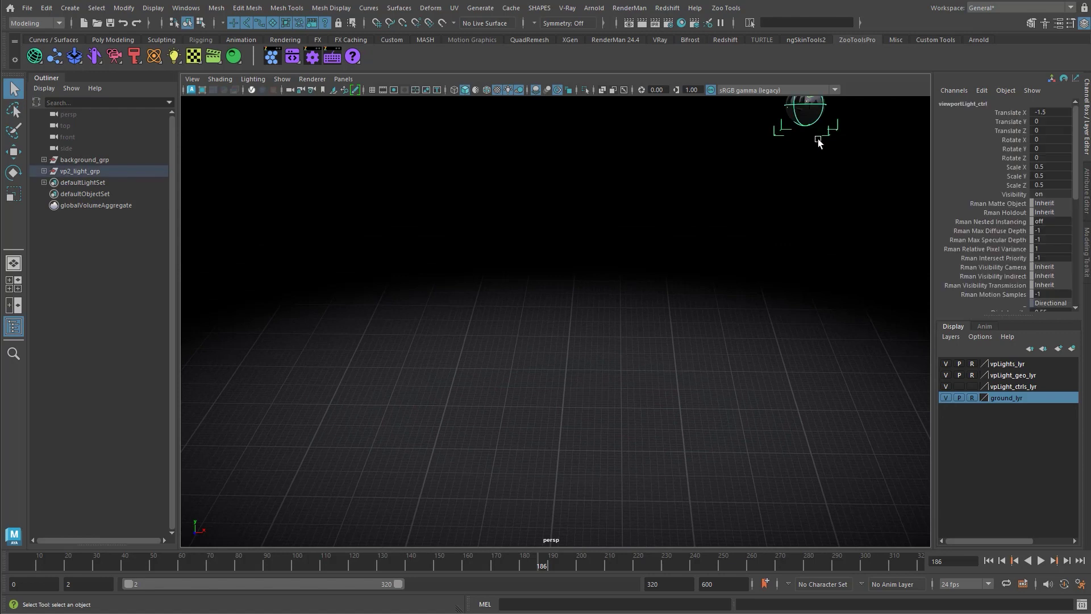
key(w)
drag(808, 109, 809, 187)
key(q)
mouse_move(645, 270)
alt+mouse_down()
mouse_move(670, 246)
mouse_move(638, 284)
alt+mouse_up()
Reference aang_rig from the community rigs folder into the grid scene, frame the character from the front and close the Scenes Browser.
drag(1090, 267, 715, 149)
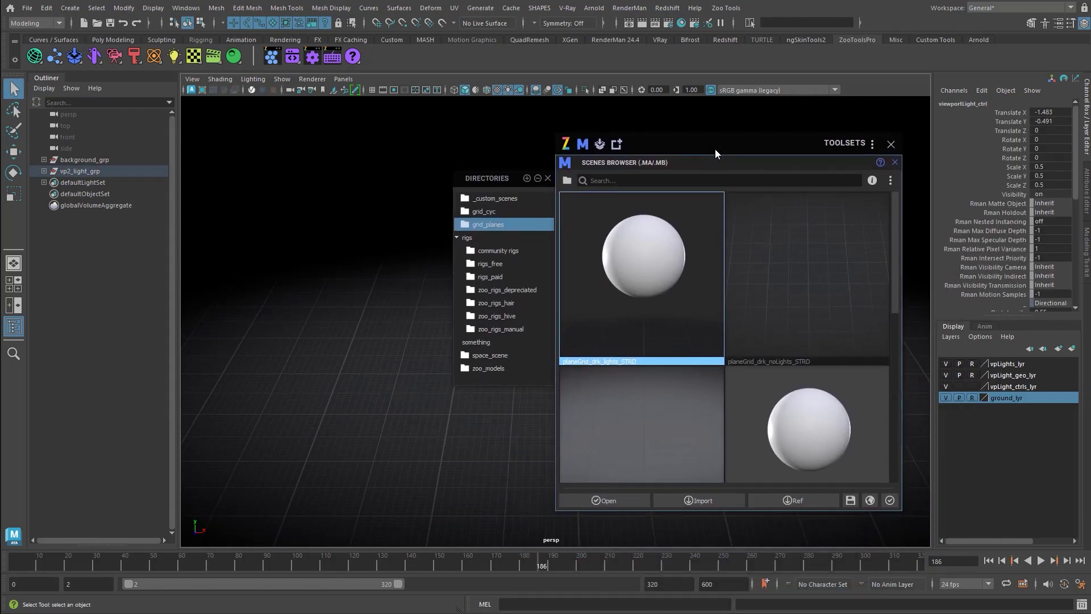
click(512, 254)
click(820, 295)
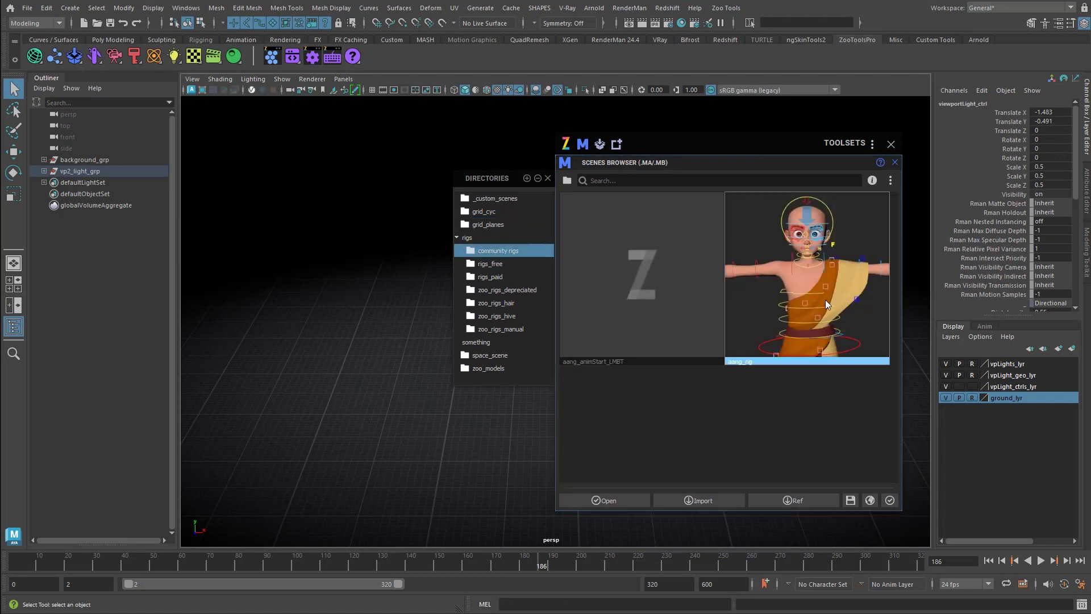
click(789, 502)
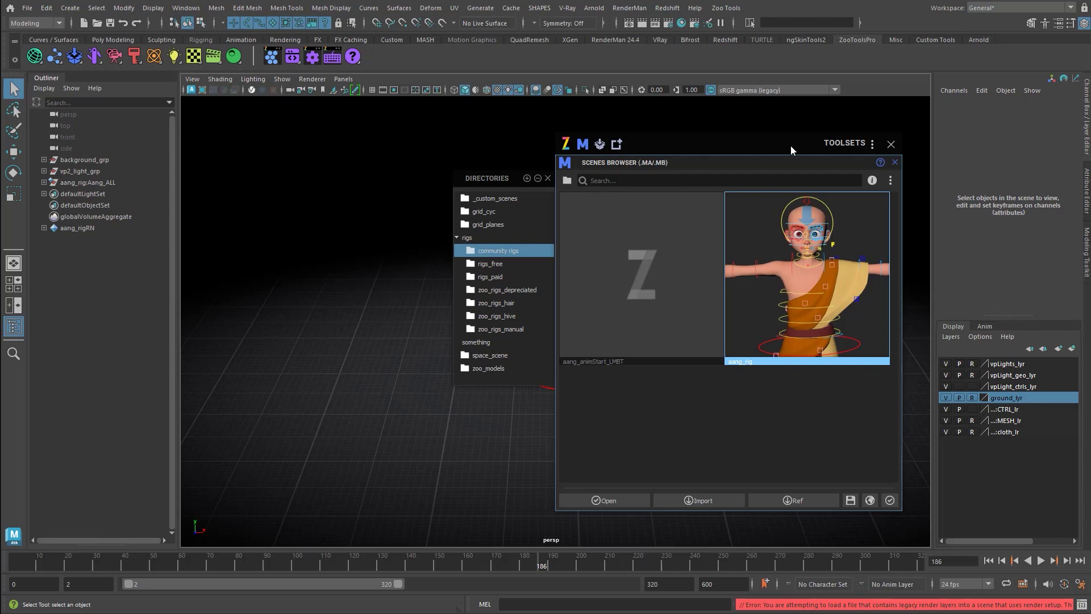
drag(779, 150, 1090, 205)
alt+right_drag(581, 332, 660, 307)
alt+middle_drag(659, 307, 571, 323)
alt+drag(571, 323, 606, 311)
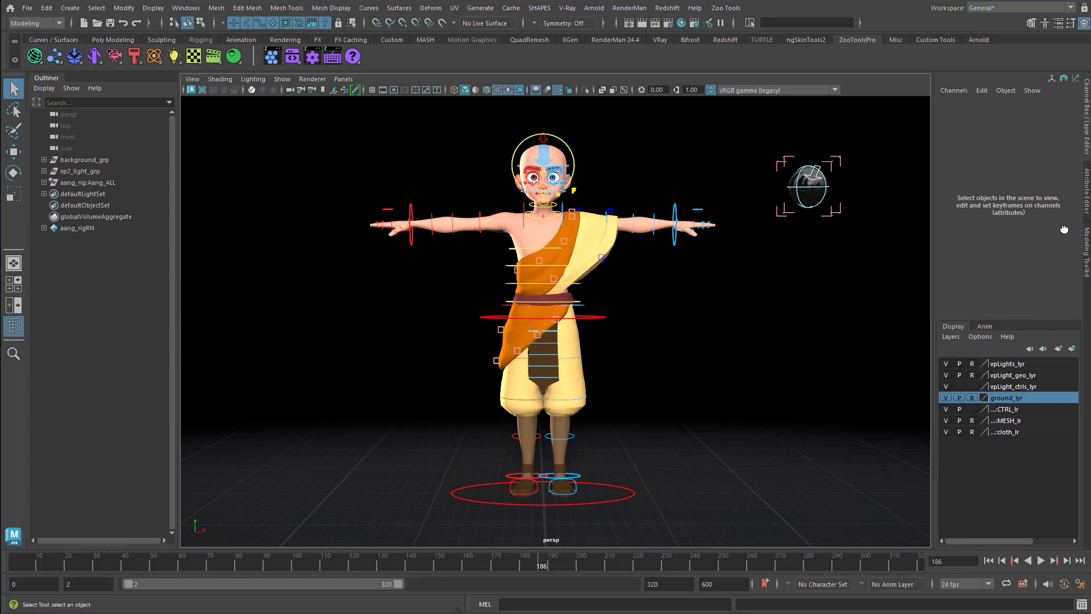
drag(1090, 196, 943, 190)
click(965, 166)
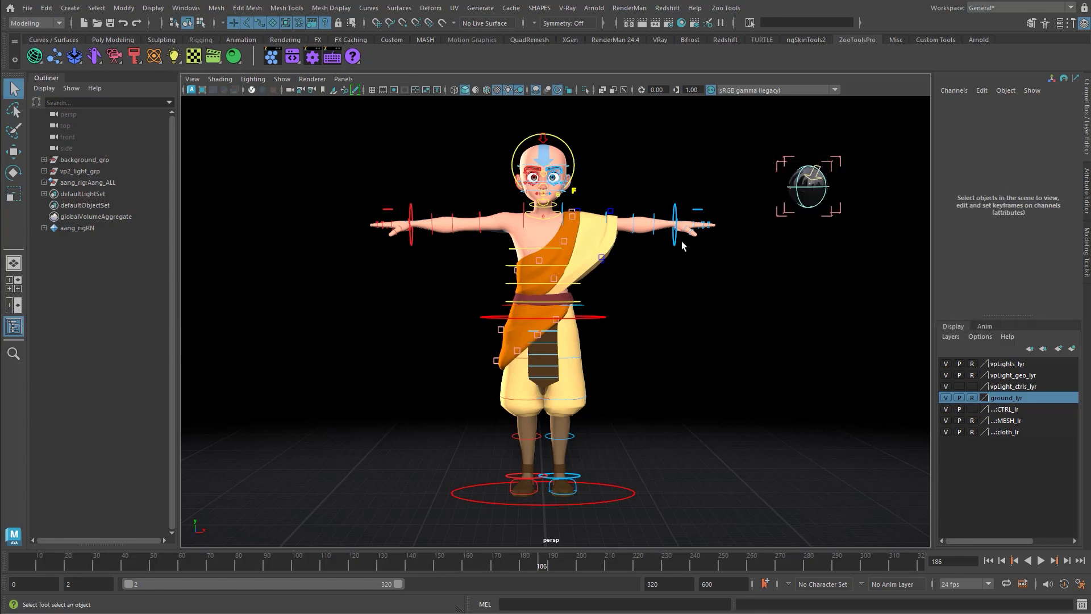
In the advanced Fix Viewport settings, set the camera viewport light to Intensity Lambert/Blinn and close the tool.
click(175, 57)
click(208, 138)
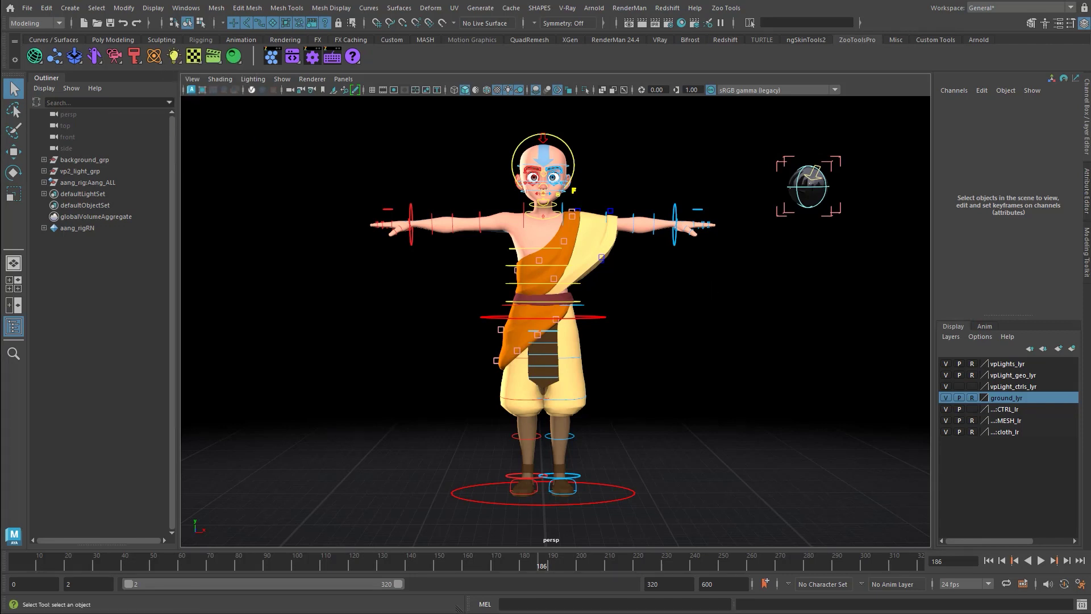
click(174, 57)
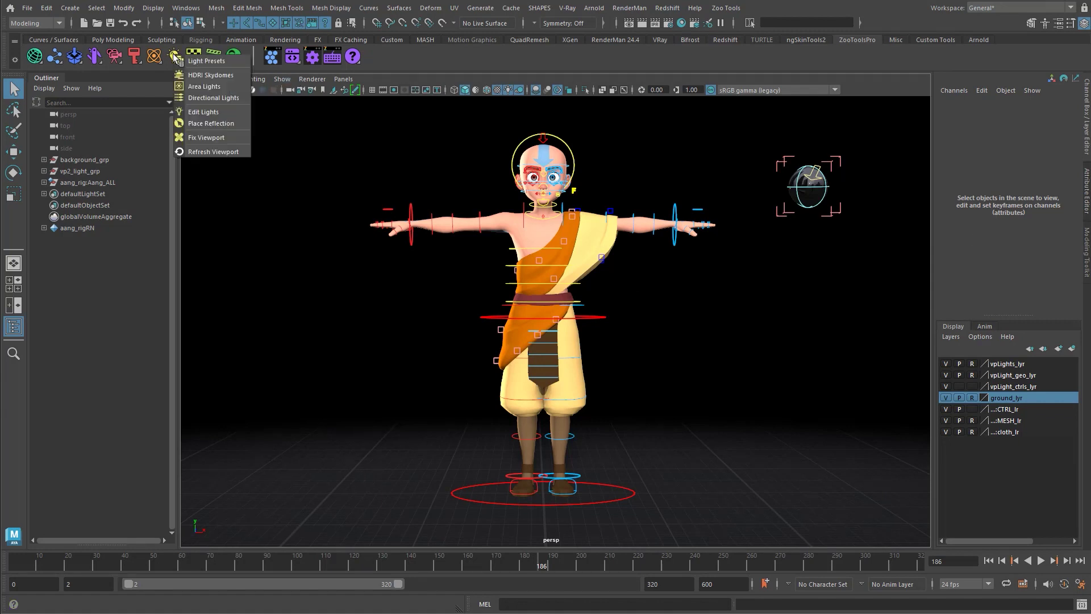
click(205, 138)
drag(1036, 285, 843, 265)
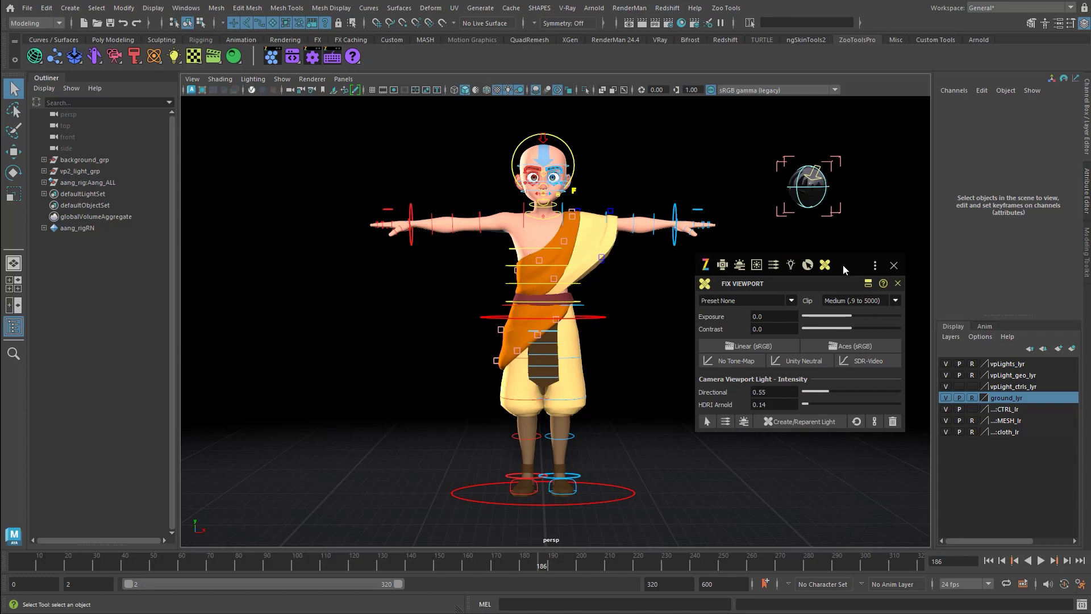
click(867, 283)
click(878, 489)
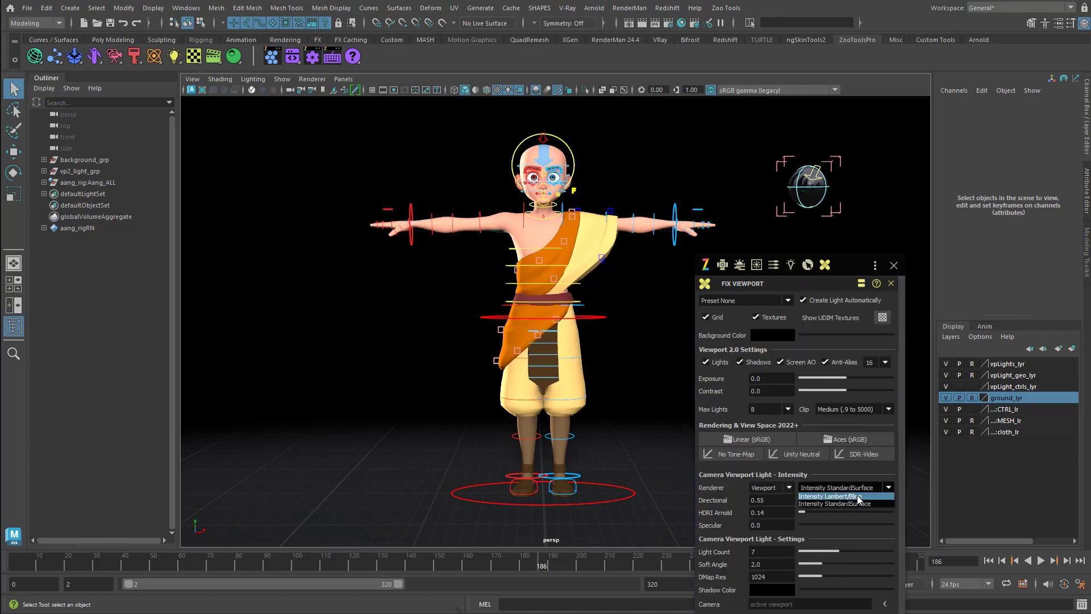
click(859, 497)
alt+drag(564, 304, 562, 319)
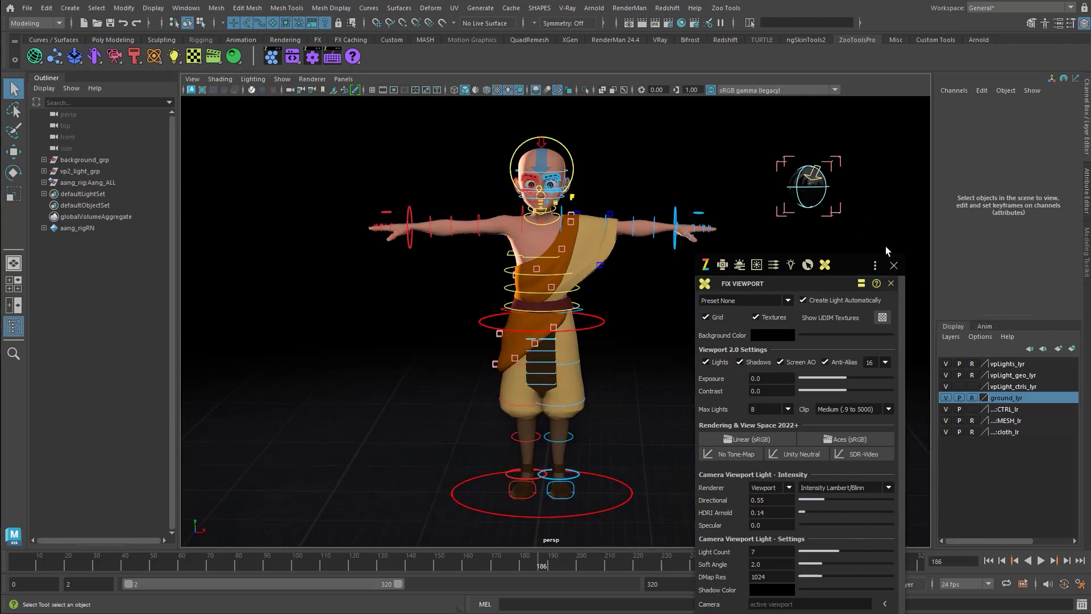
click(894, 266)
Raise the directional light control's Dir Intensity to 0.98 and Hdr Intensity to 0.57.
click(819, 178)
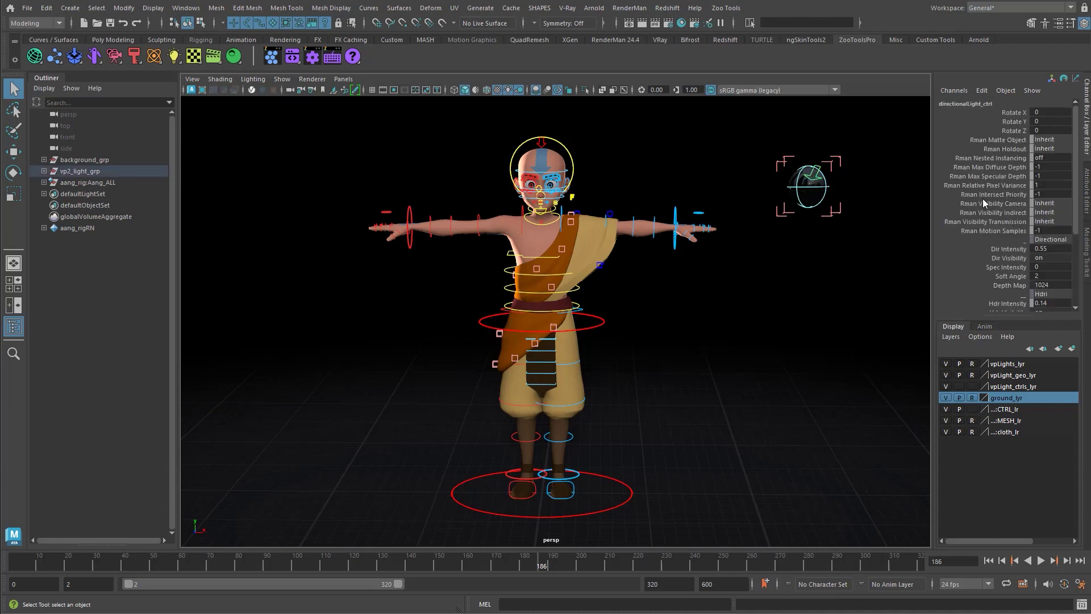
scroll(1012, 193, down, 5)
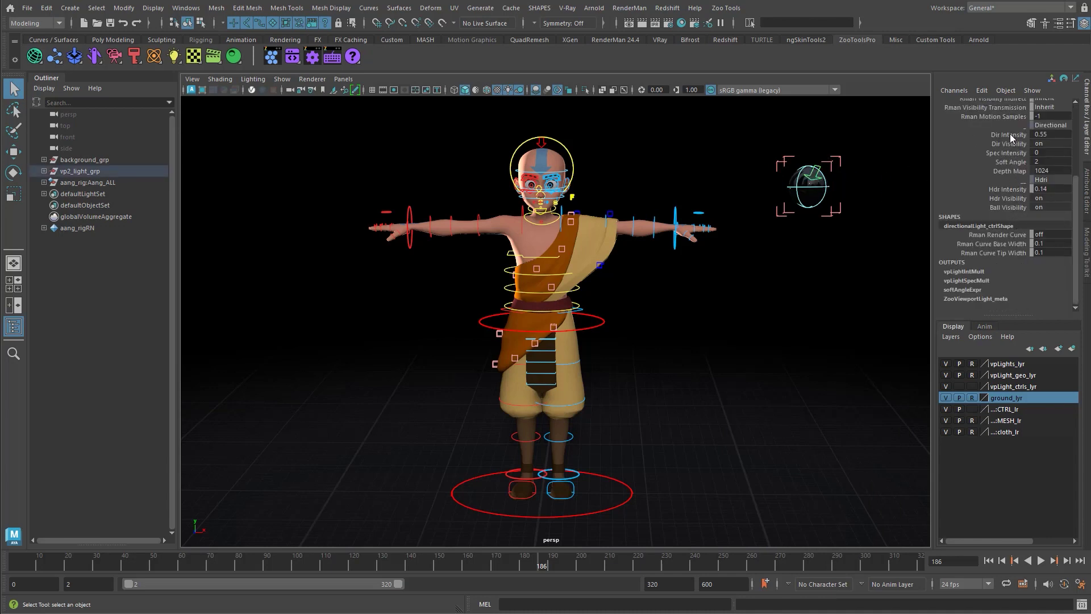
click(1009, 135)
ctrl+click(1010, 190)
middle_drag(701, 249, 721, 249)
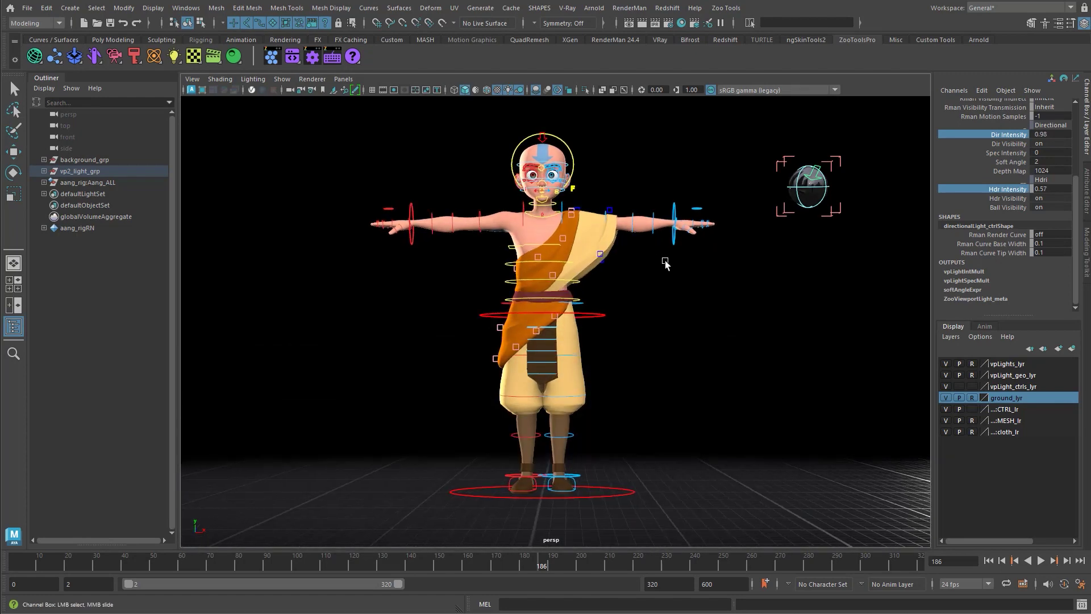
Switch the viewport color transform to Unity neutral tone-map and lower Dir Intensity to 0.77 and Hdr Intensity to 0.36.
click(769, 93)
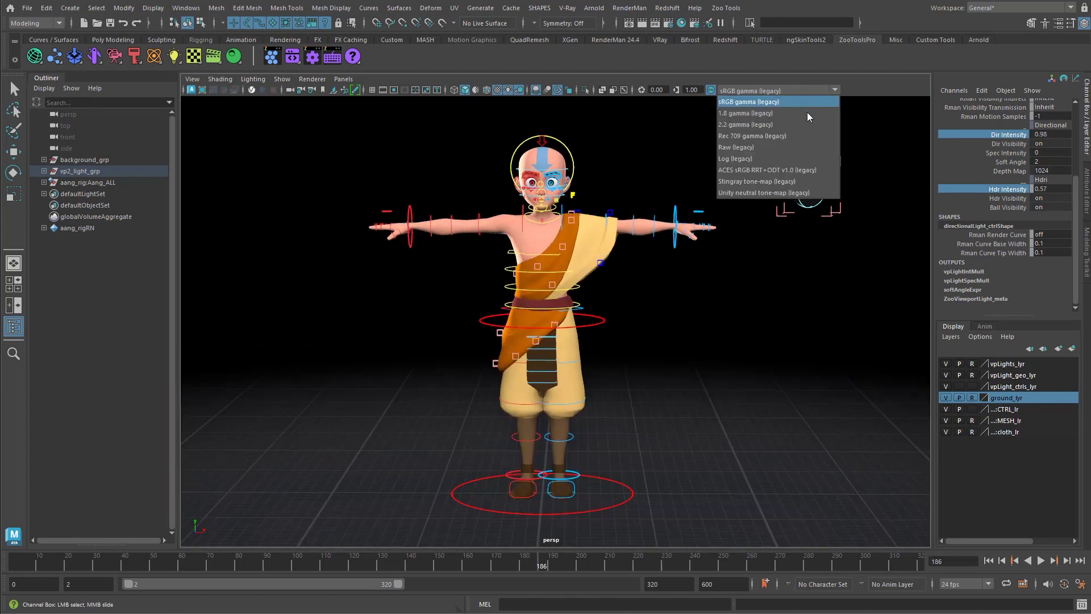
click(762, 192)
scroll(620, 309, up, 3)
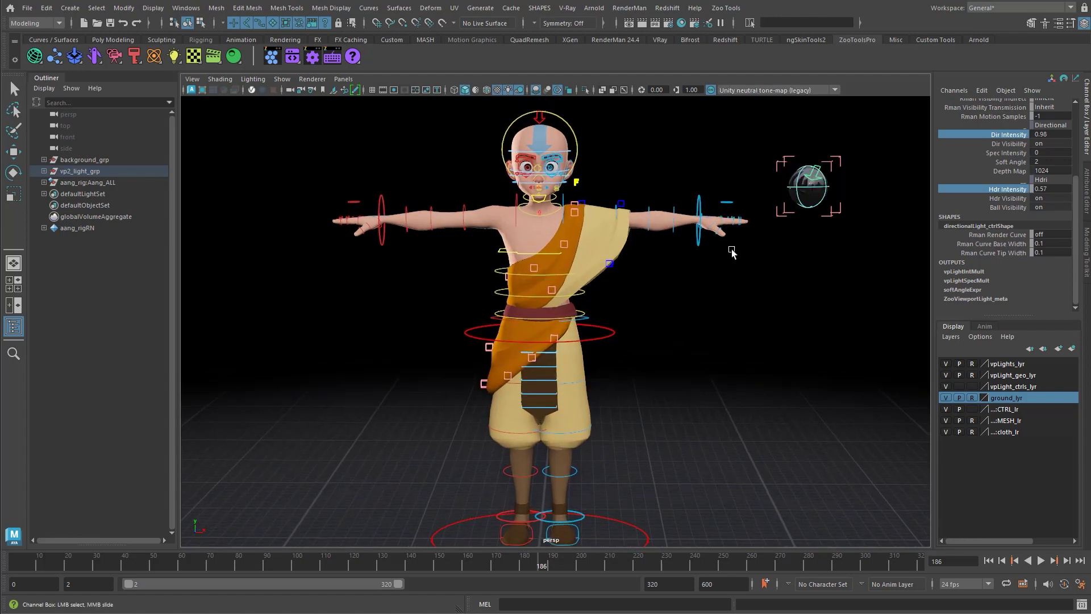
middle_drag(707, 254, 714, 239)
Open the Fix Viewport tool and set Exposure to -0.18 and Contrast to 0.26.
click(175, 56)
click(220, 145)
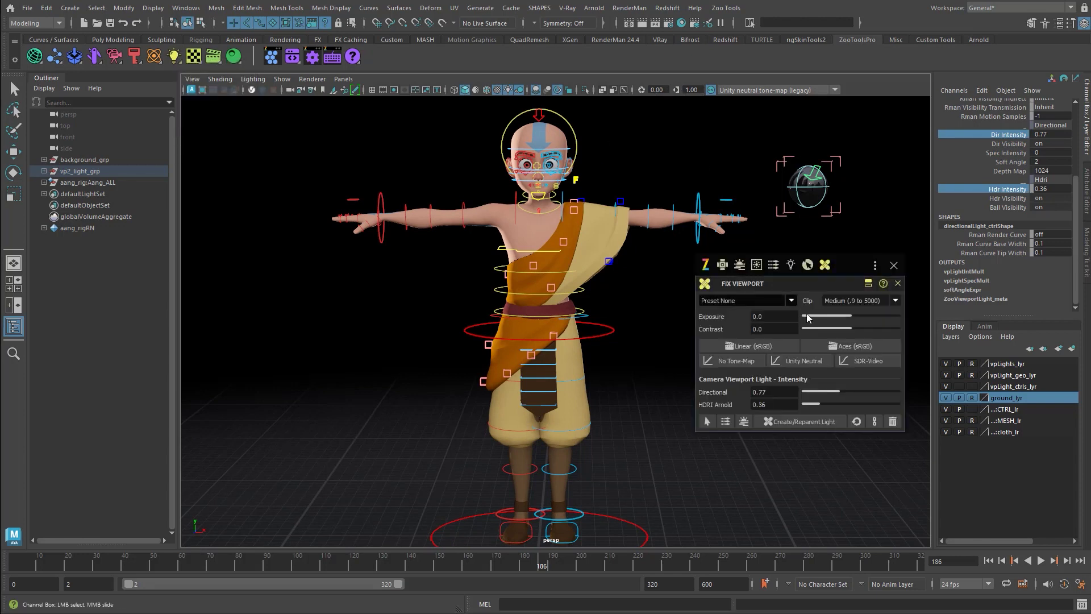
mouse_move(854, 329)
mouse_down()
mouse_move(844, 316)
mouse_move(882, 330)
mouse_move(862, 329)
mouse_up()
Inspect the character's lighting from several angles with the rig controls hidden, then restore the controls.
key(alt+1)
alt+drag(650, 292, 592, 302)
alt+right_drag(592, 302, 565, 308)
alt+middle_drag(575, 305, 582, 301)
alt+drag(598, 305, 611, 310)
alt+middle_drag(612, 309, 625, 285)
alt+drag(625, 284, 574, 291)
key(alt+1)
alt+drag(729, 229, 655, 226)
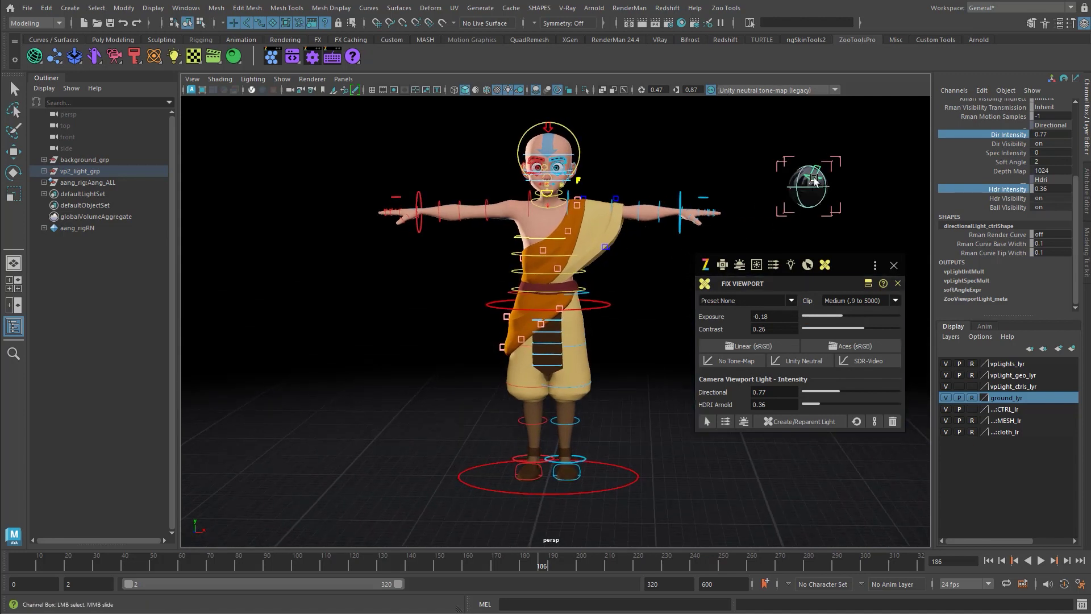
Rotate the directional light control slightly to redirect the main light on the character.
key(e)
drag(803, 181, 810, 180)
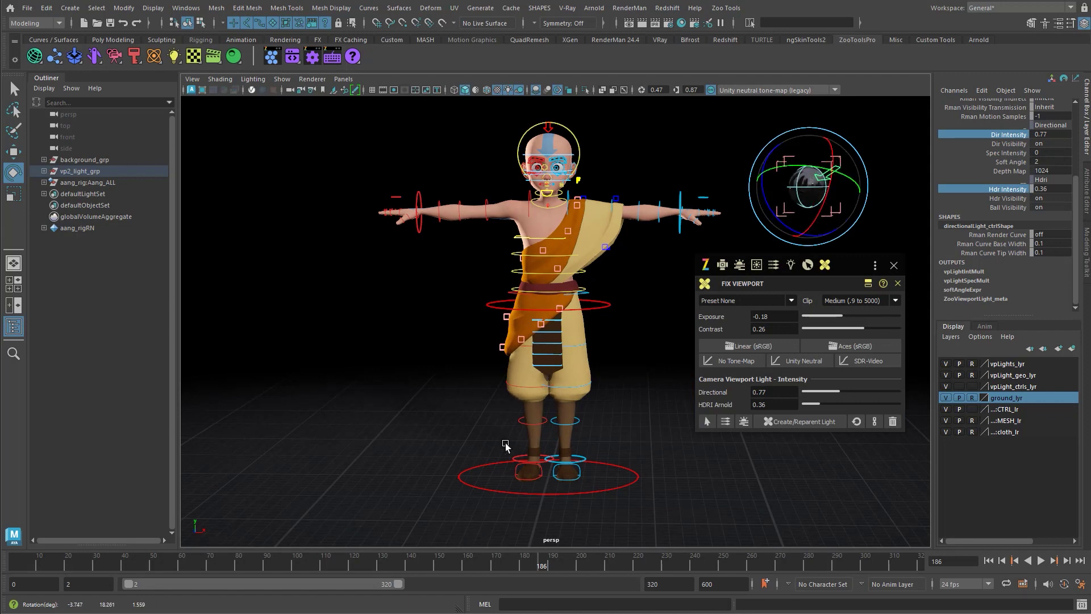
key(q)
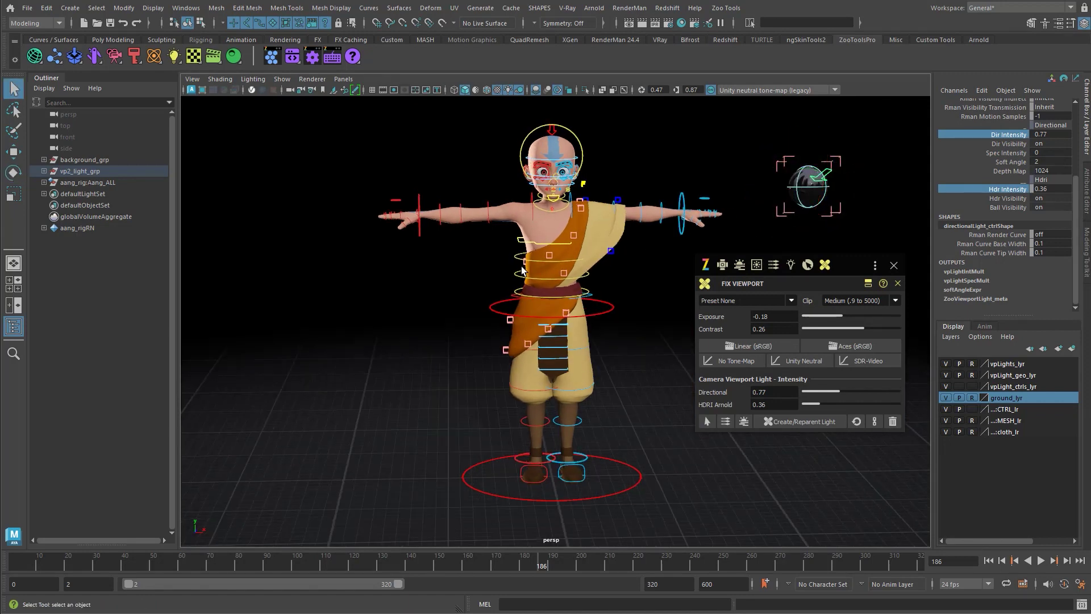
Try rotating the rim light above the character's left hand, then undo the rotation.
alt+drag(591, 257, 615, 257)
mouse_move(645, 255)
alt+middle_down()
mouse_move(621, 258)
mouse_move(638, 248)
alt+middle_up()
drag(638, 248, 587, 248)
alt+middle_drag(643, 285, 639, 297)
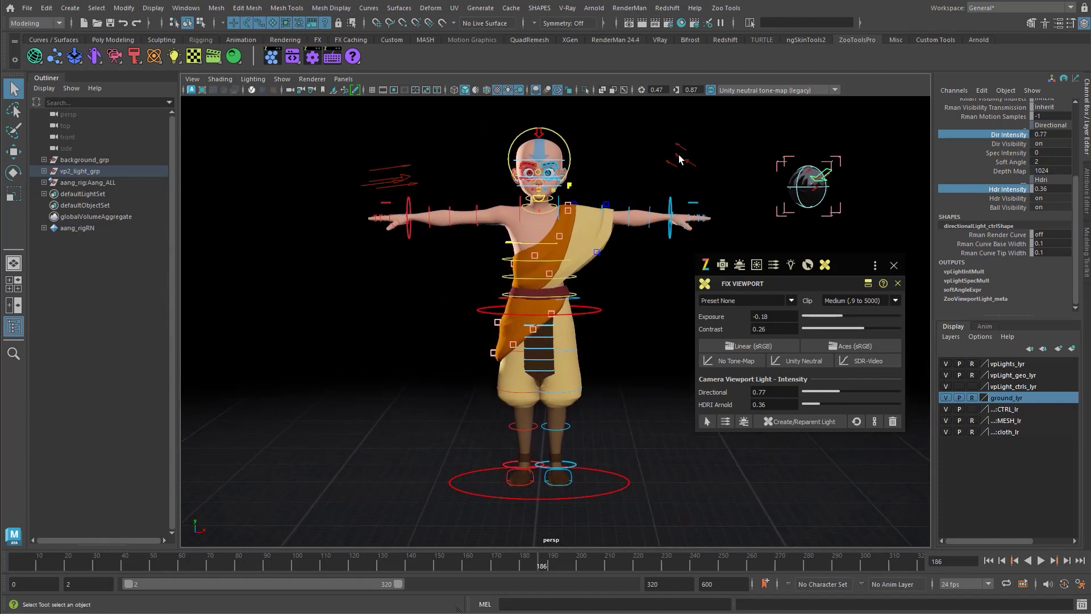
click(680, 156)
key(e)
drag(690, 158, 671, 167)
key(ctrl+z)
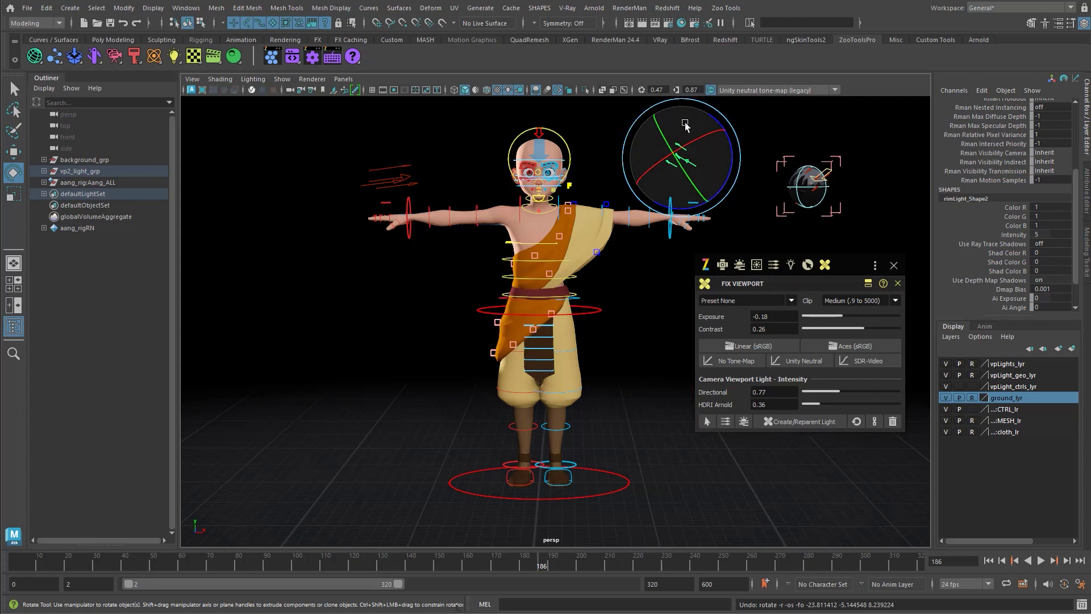
Hide the rig controls and test-rotate the second rim light to examine the shadow it casts on the ground.
click(407, 165)
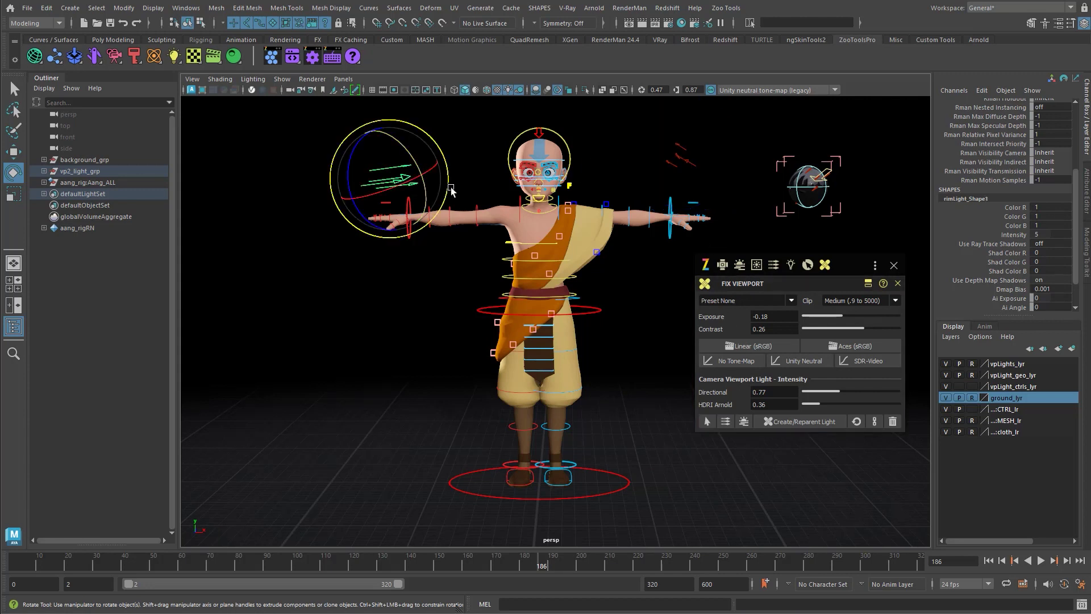
click(677, 142)
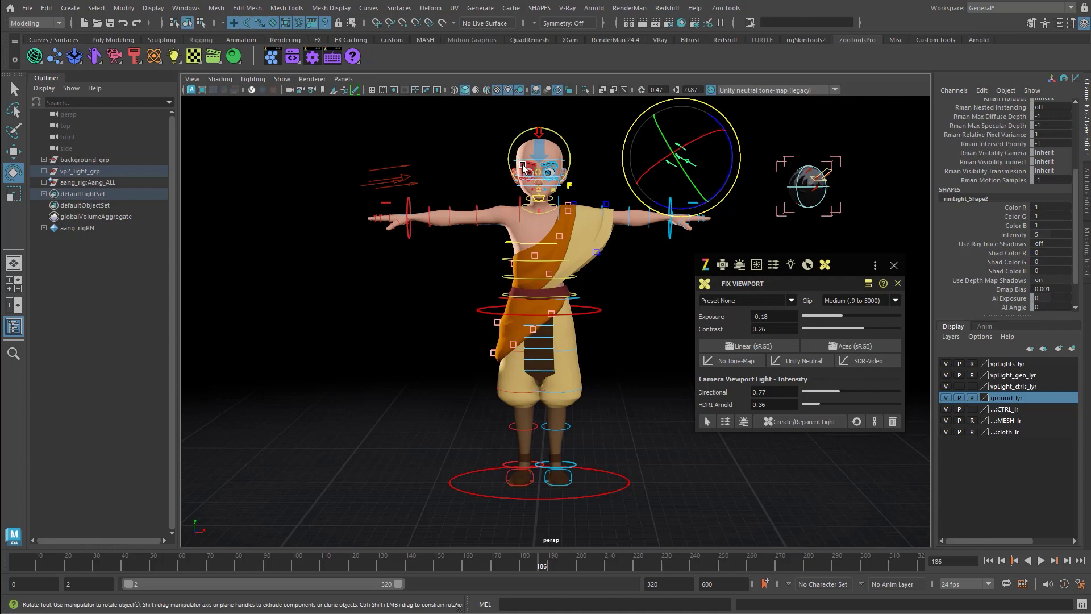
key(q)
key(alt+1)
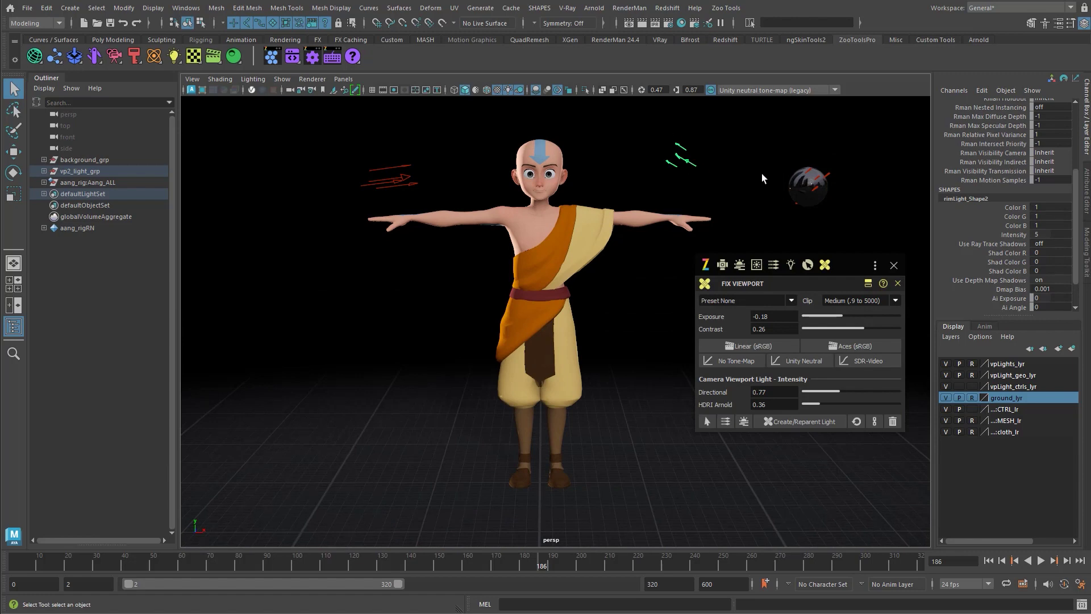
click(689, 153)
key(e)
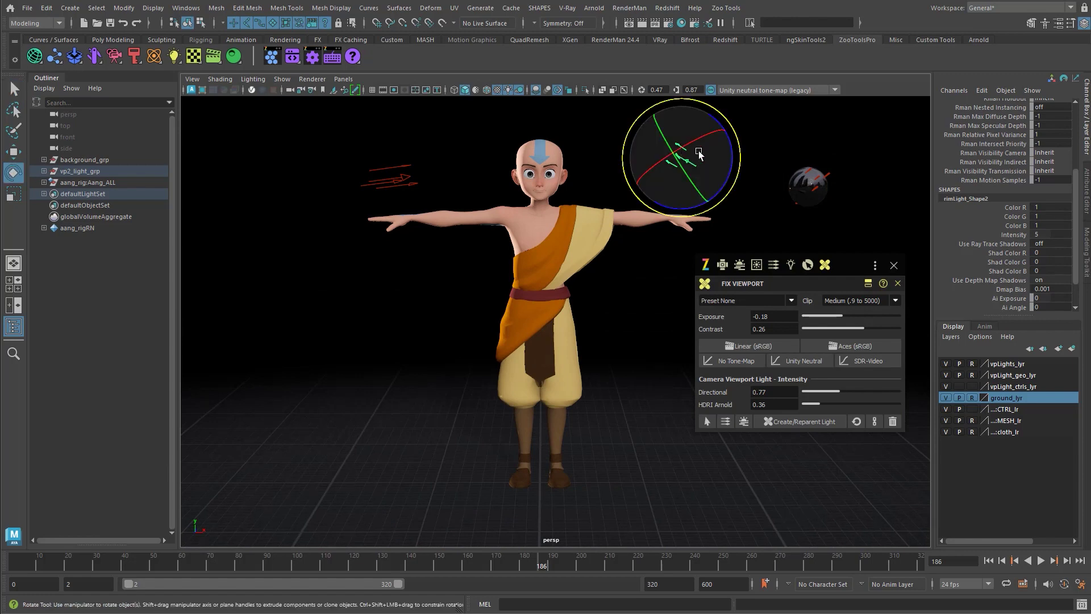
mouse_move(671, 159)
mouse_down()
mouse_move(680, 171)
mouse_move(669, 161)
mouse_up()
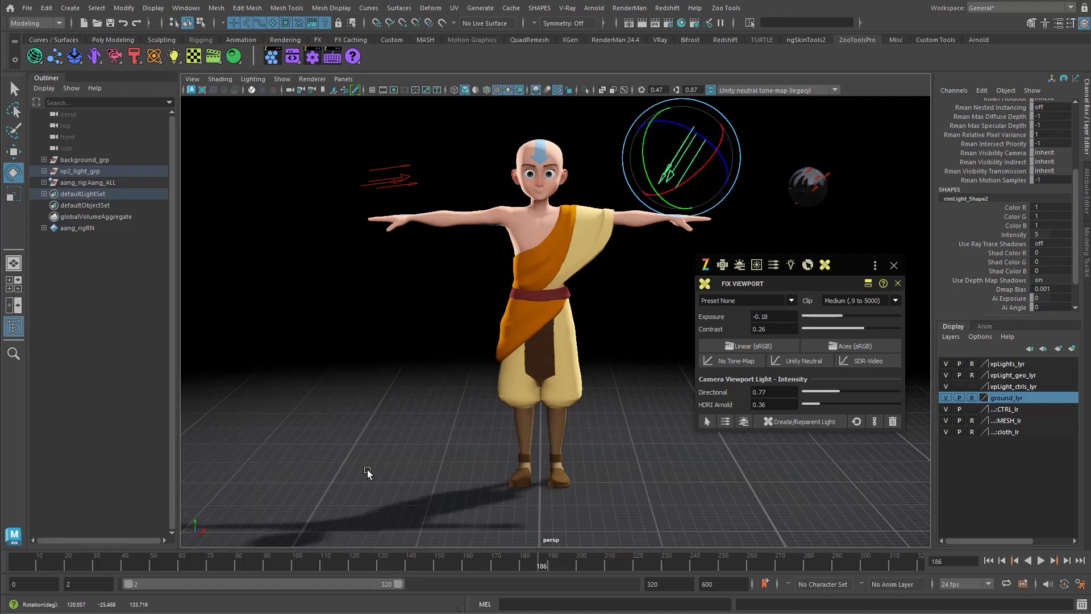
drag(654, 211, 527, 420)
alt+middle_drag(527, 421, 535, 389)
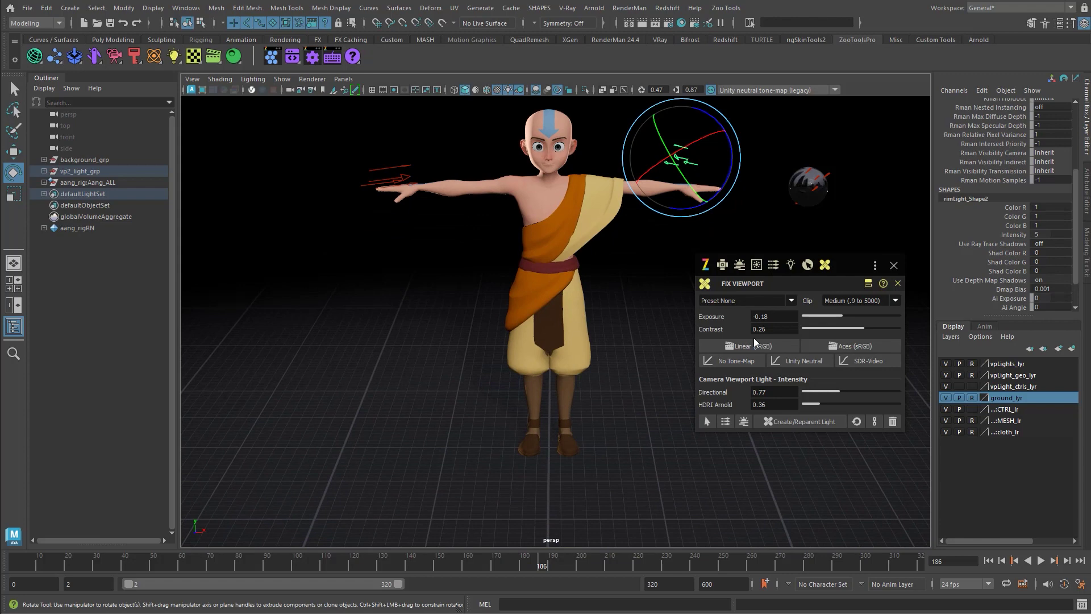
Select the directional light control again and fine-tune its rotation.
click(829, 182)
drag(829, 182, 813, 186)
key(q)
alt+drag(535, 319, 548, 310)
Hide lights and rig controls in the viewport, reframe the character and close the Fix Viewport tool.
click(283, 79)
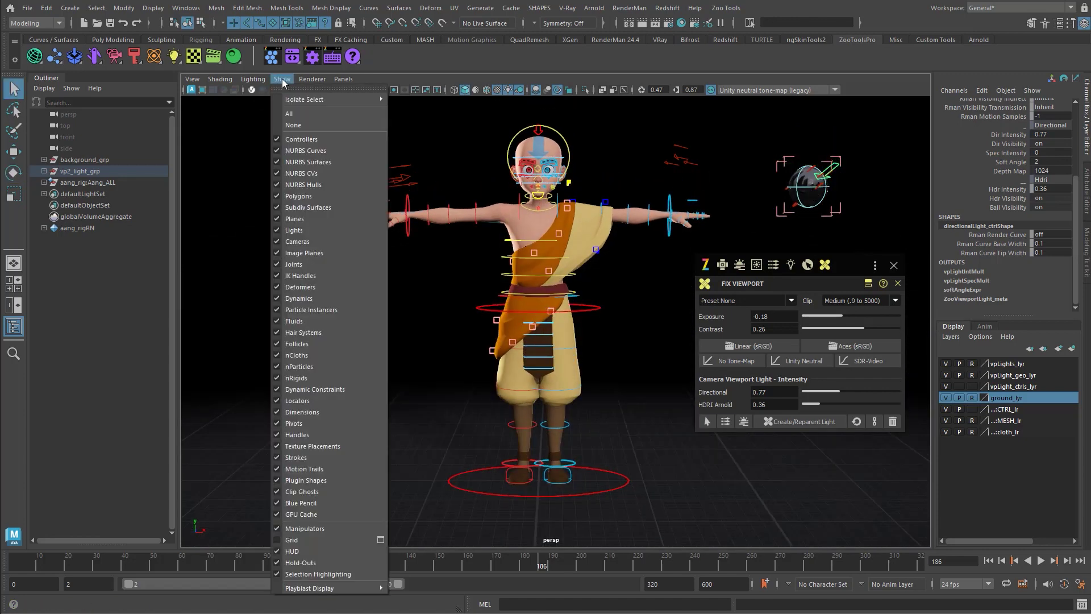
click(318, 229)
key(alt+1)
alt+drag(642, 300, 626, 307)
alt+right_drag(626, 307, 605, 316)
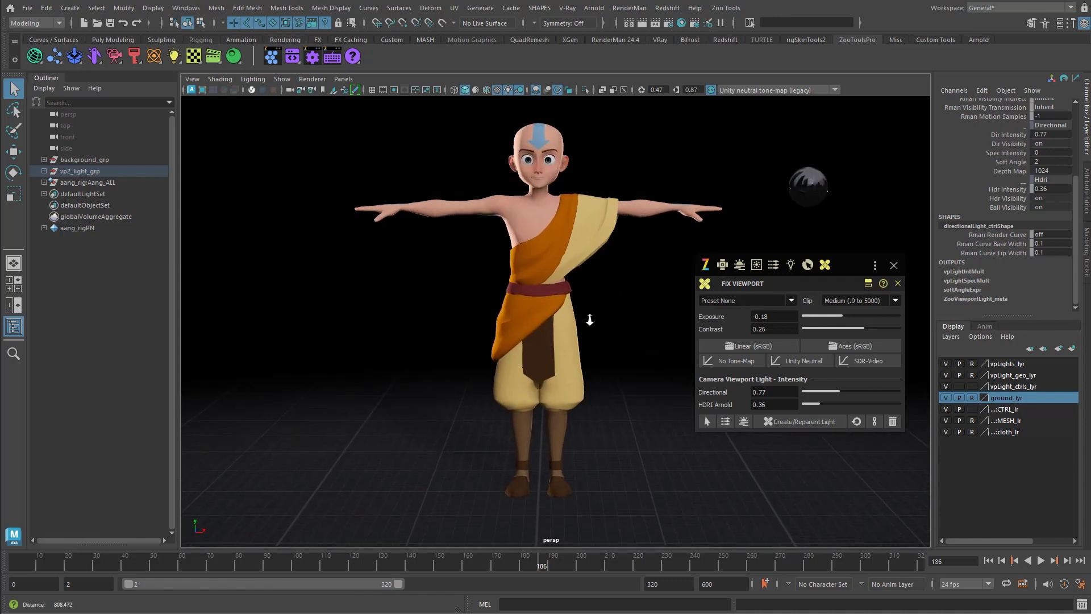
click(894, 265)
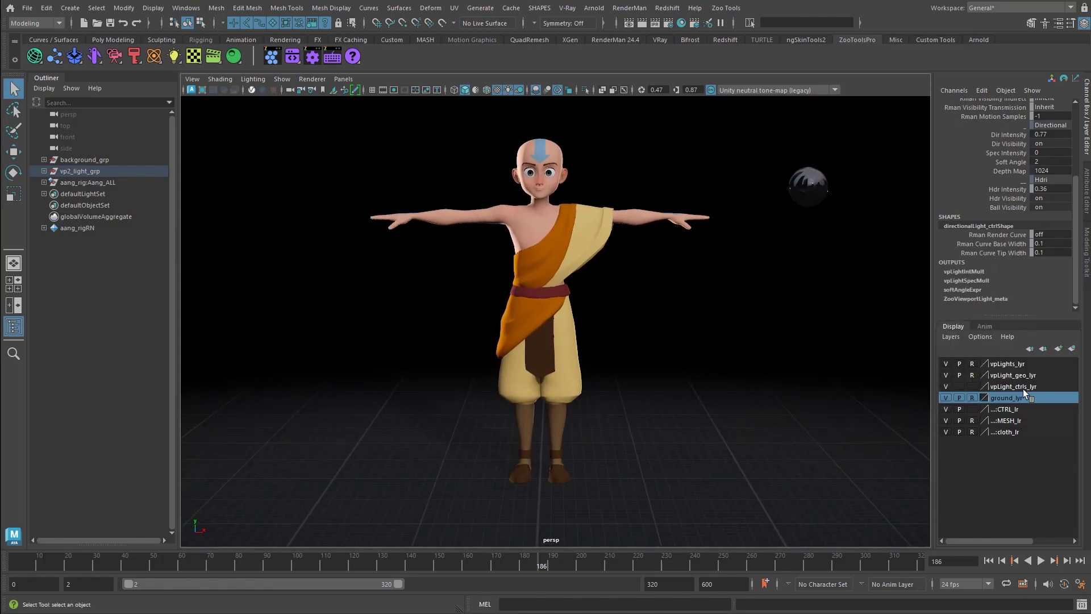
Hide the vpLight_geo_lyr and vpLight_ctrls_lyr display layers and clear the selection.
click(1016, 386)
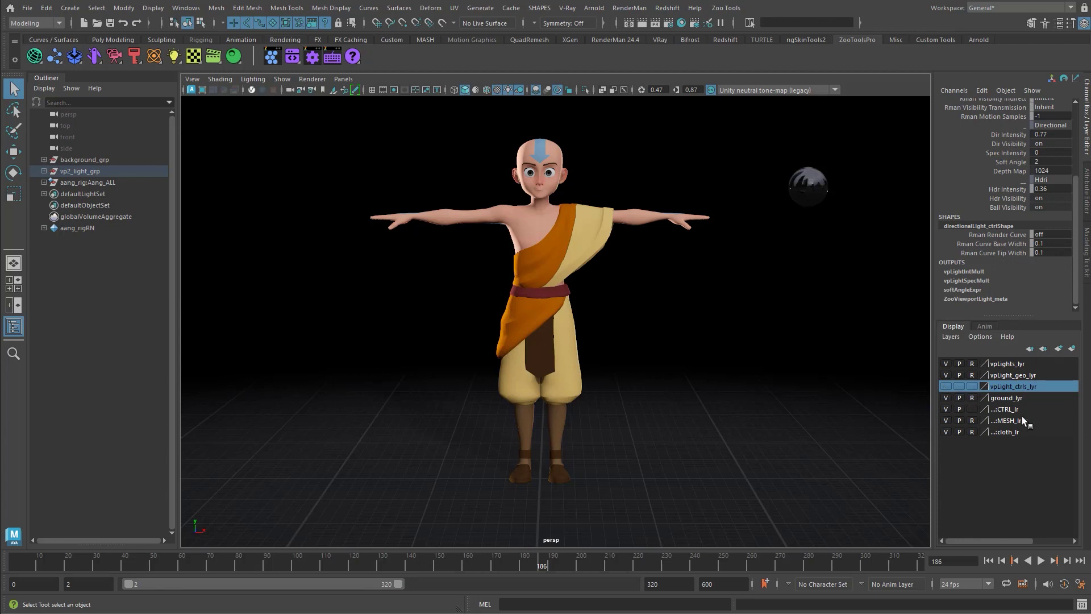
click(1024, 374)
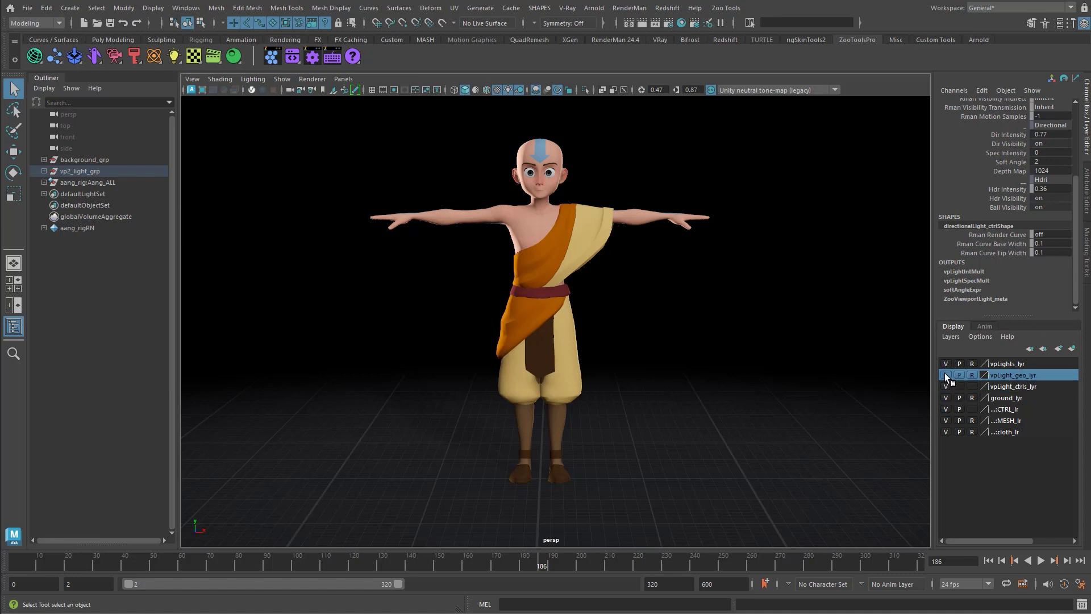
click(946, 375)
key(alt+1)
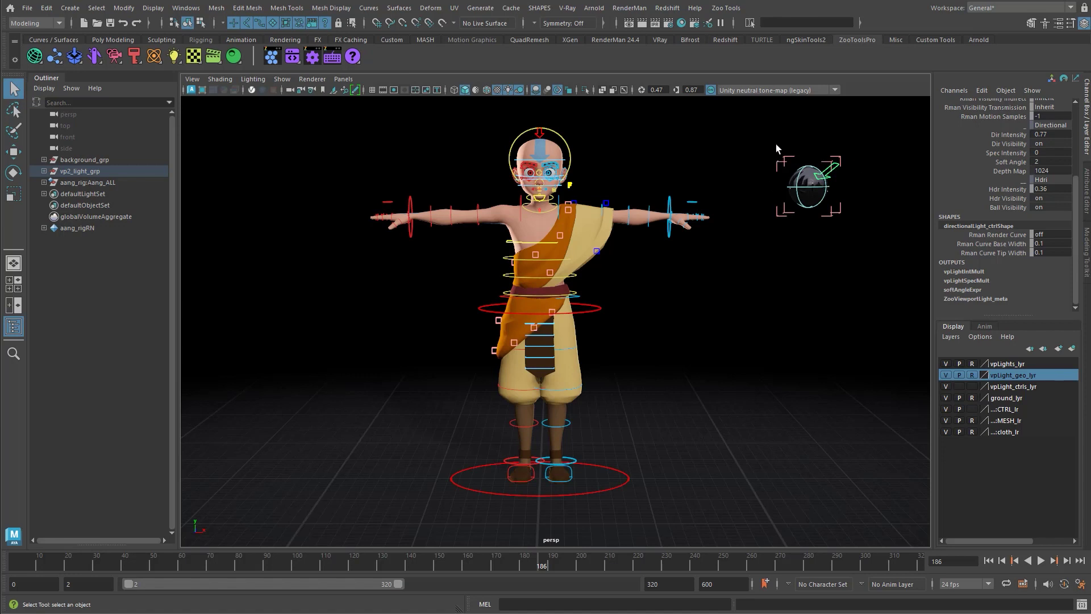
click(946, 375)
click(946, 387)
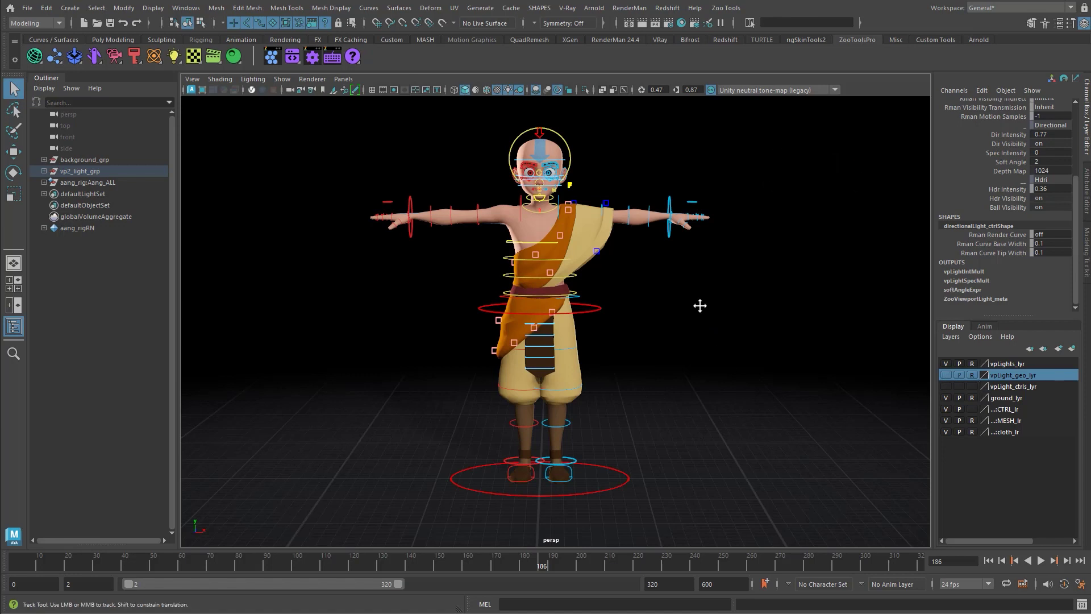
alt+middle_drag(582, 269, 593, 274)
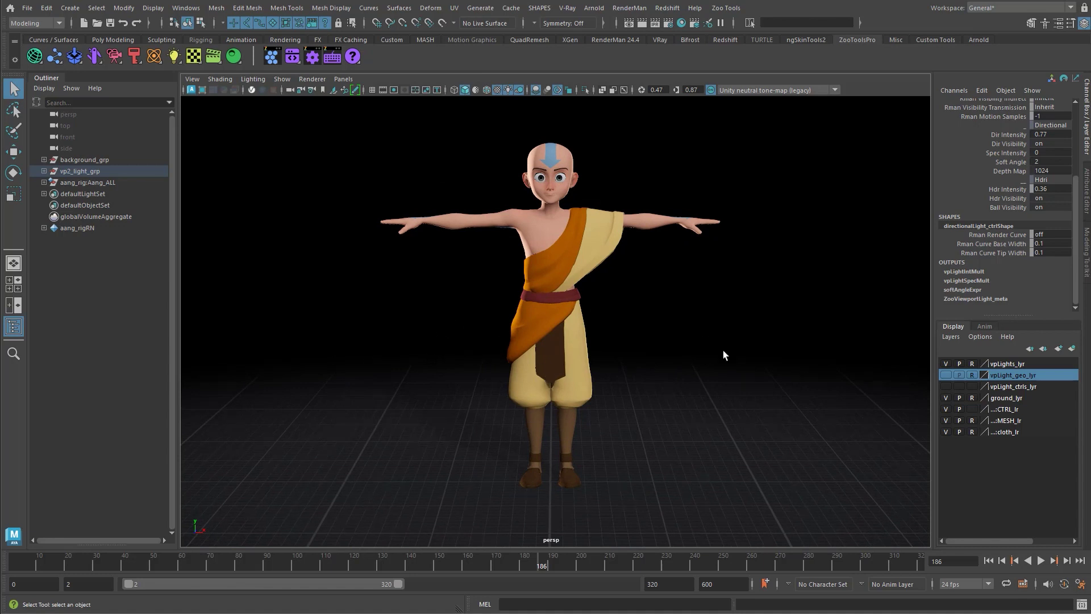
click(747, 394)
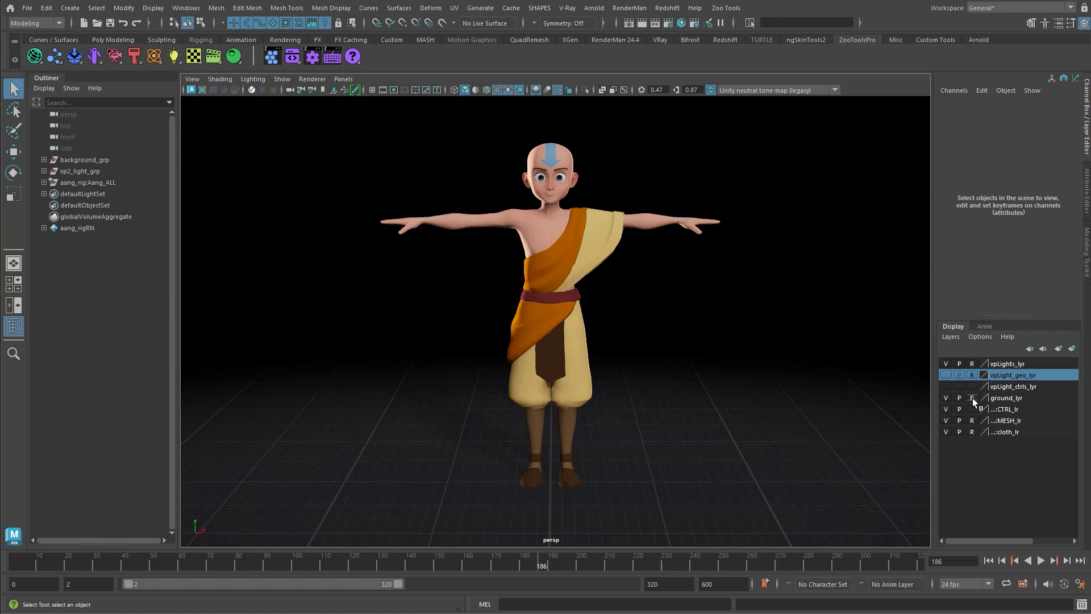
Turn off the reference state of ground_lyr and select the ground plane.
click(794, 437)
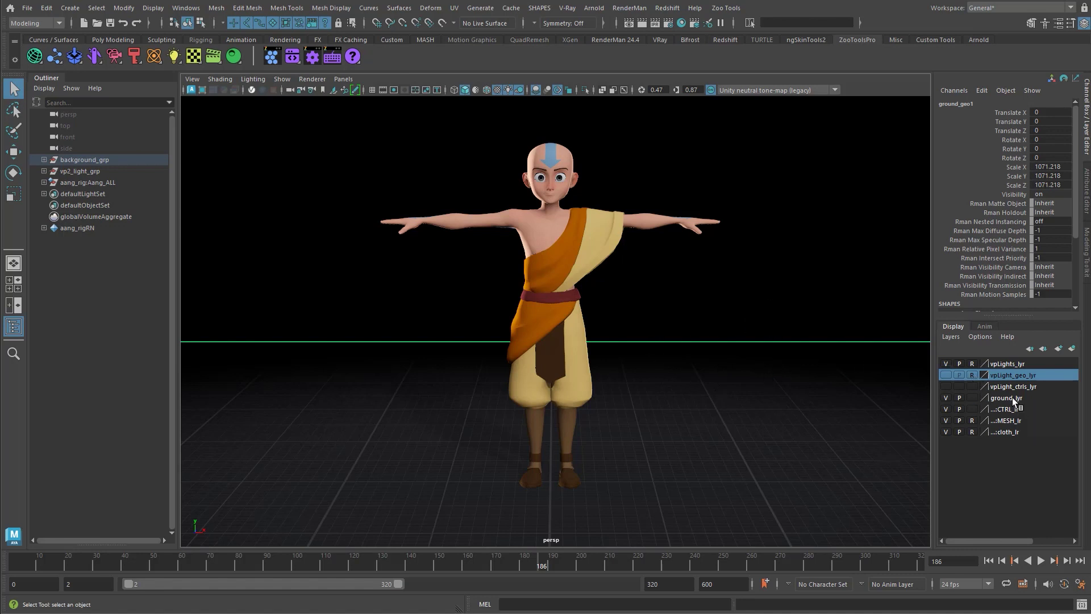
click(973, 398)
click(973, 397)
drag(800, 298, 797, 343)
click(974, 398)
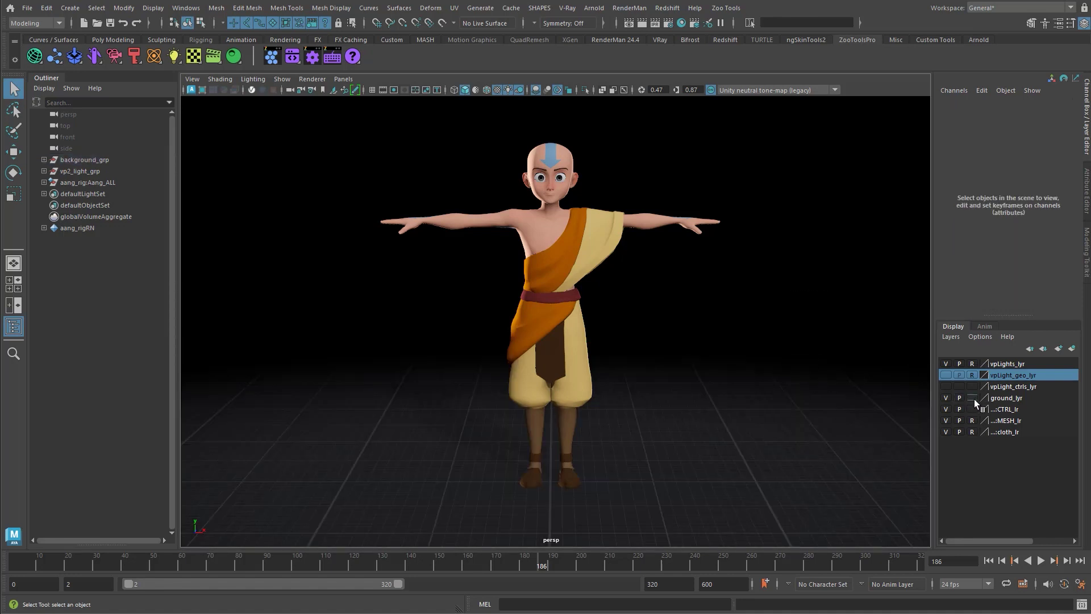
click(801, 396)
alt+middle_drag(723, 325, 672, 304)
alt+right_drag(673, 305, 329, 195)
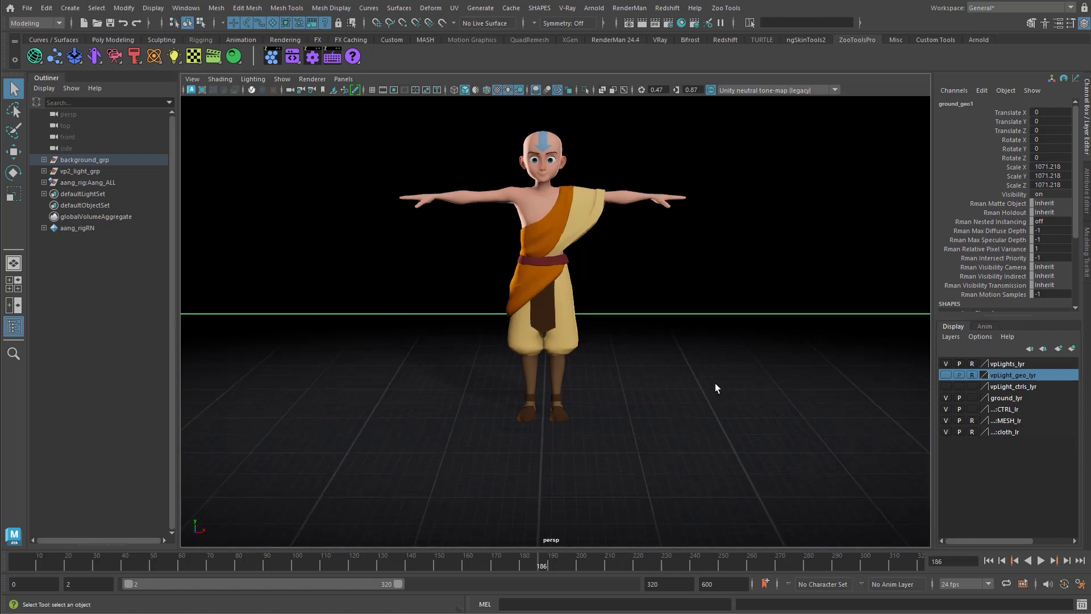
Open the Shader Presets (.MA/.MB) browser and place it over the viewport beside the character.
click(242, 55)
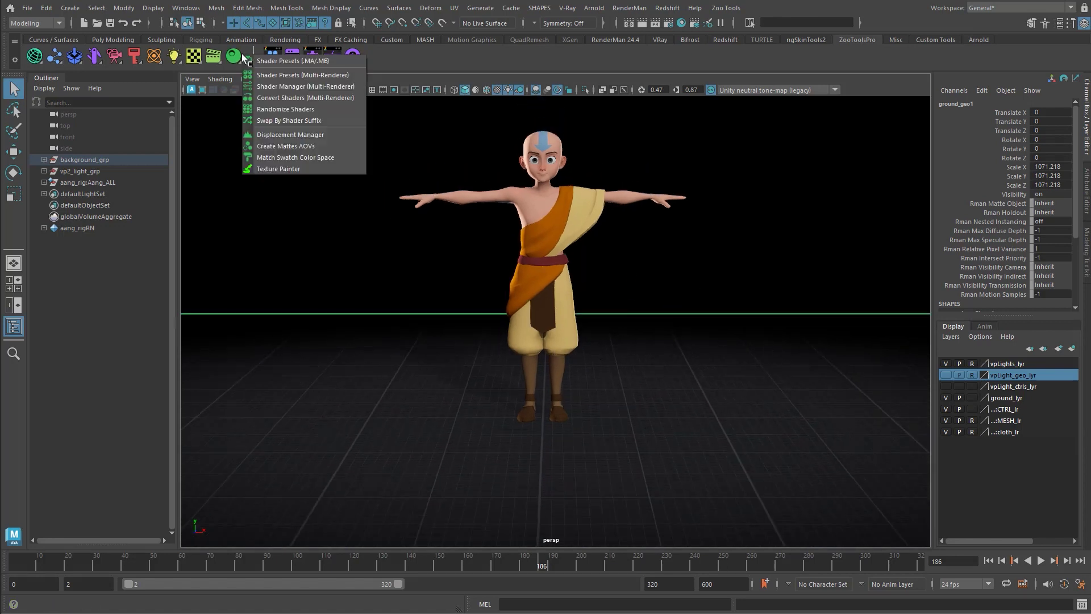
click(351, 7)
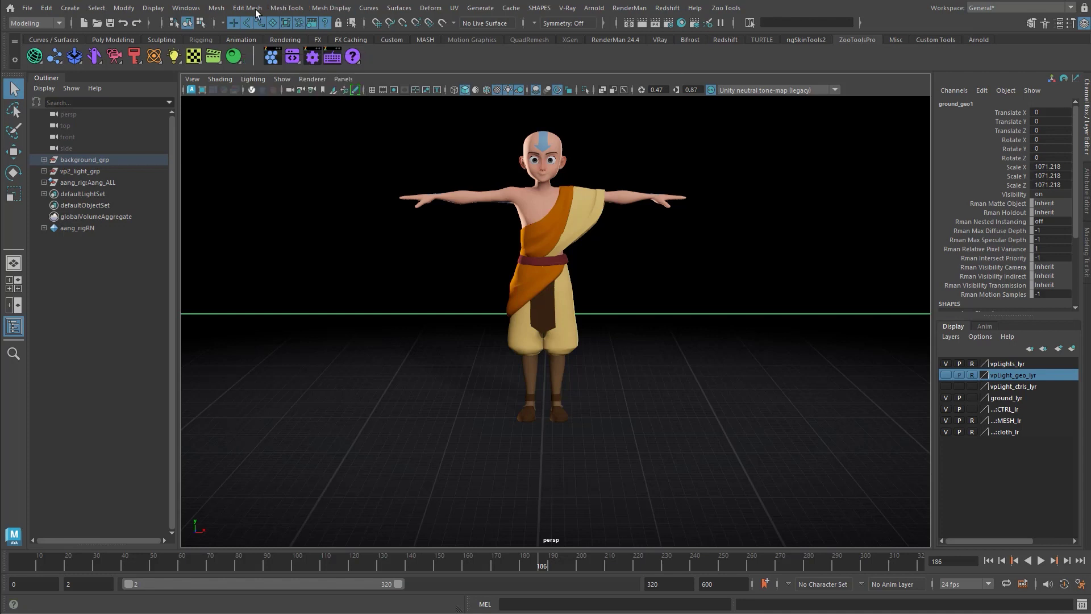
right_click(242, 58)
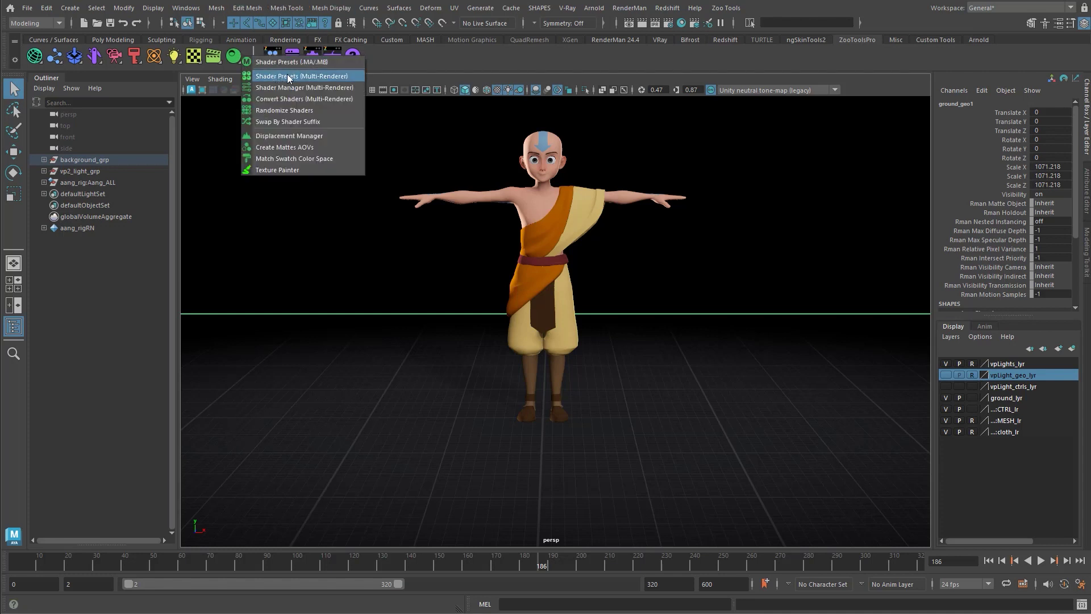
click(284, 63)
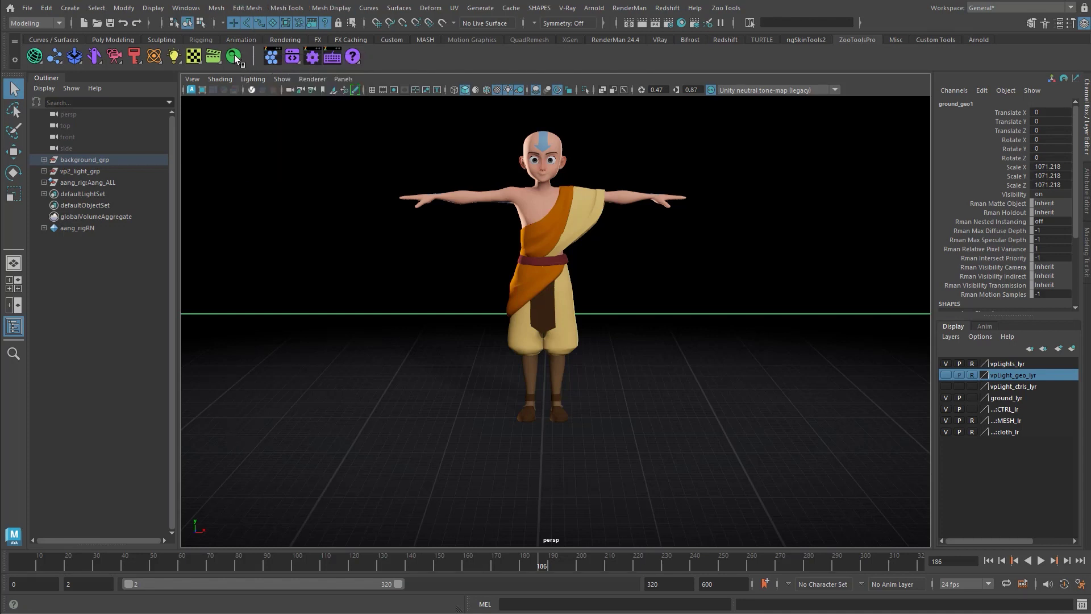
alt+middle_drag(967, 286, 772, 237)
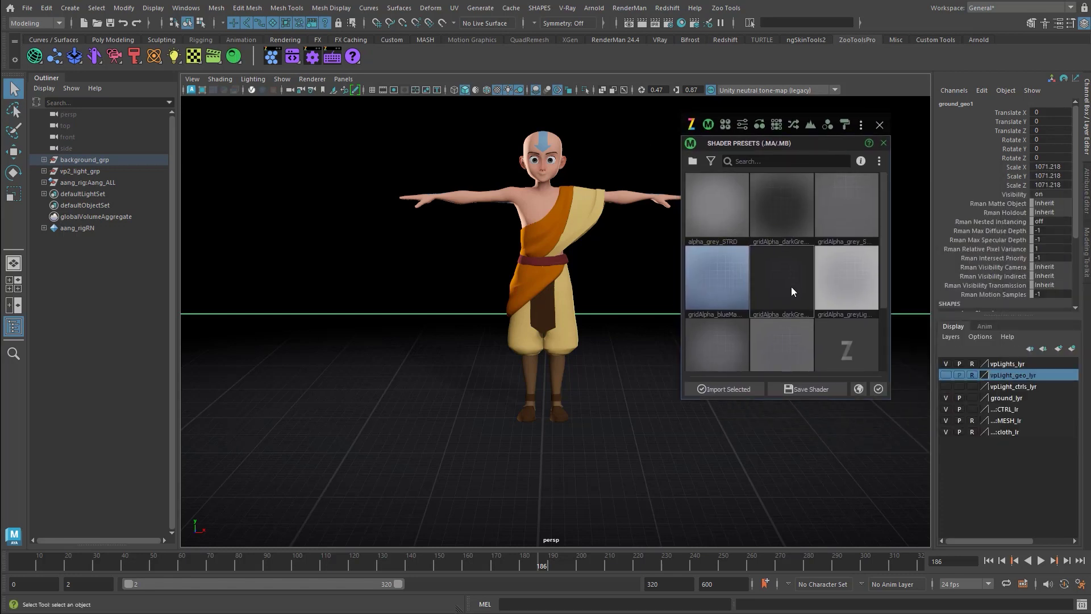
click(232, 56)
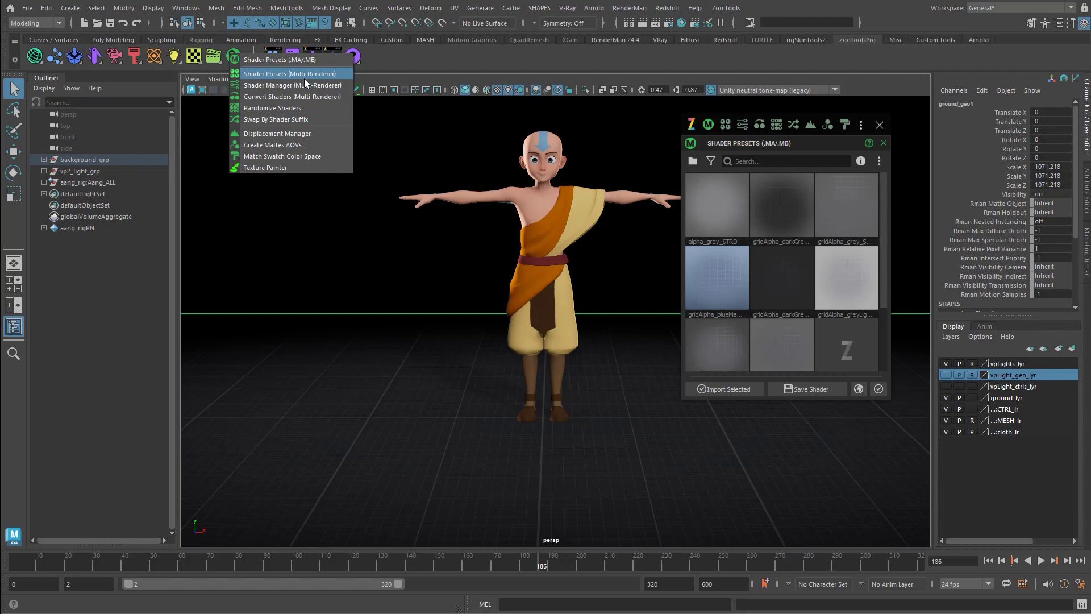
click(483, 57)
Apply the gridAlpha_blueMaya_STRD shader preset to the ground plane and deselect it.
click(709, 275)
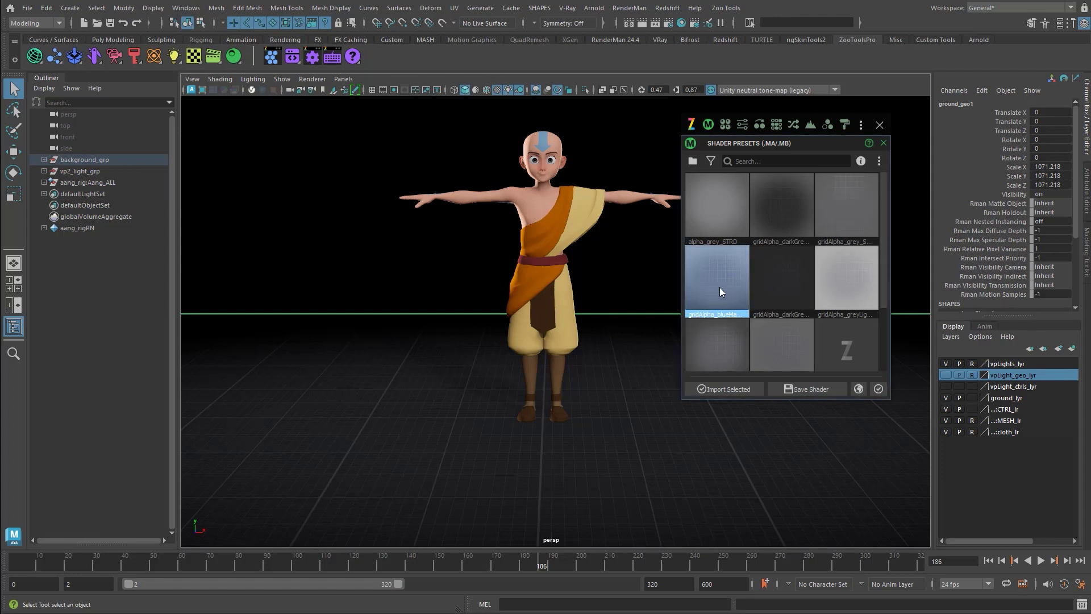
double_click(719, 283)
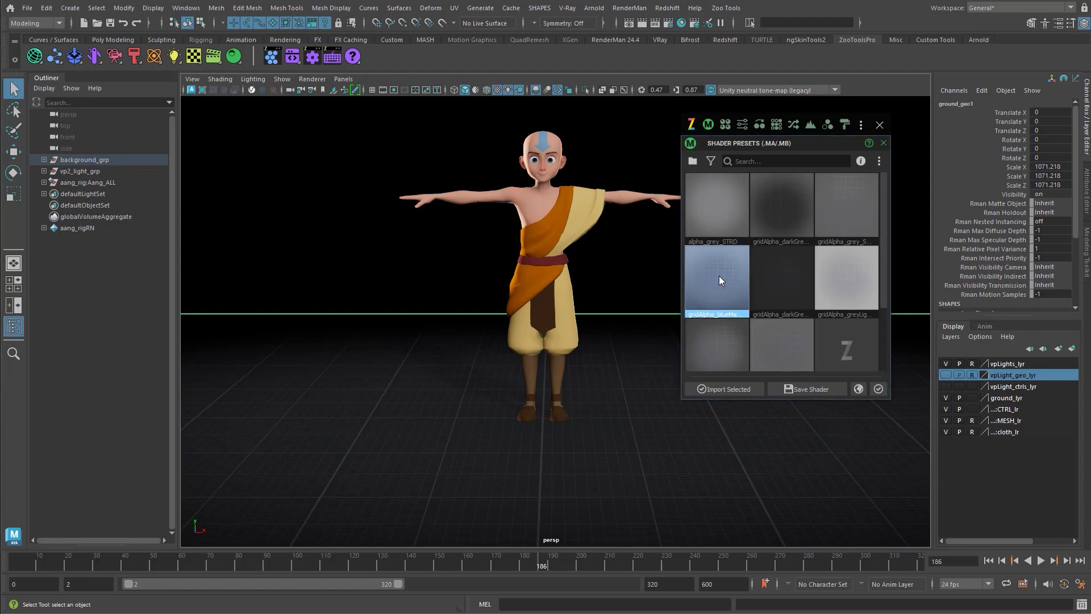
click(629, 280)
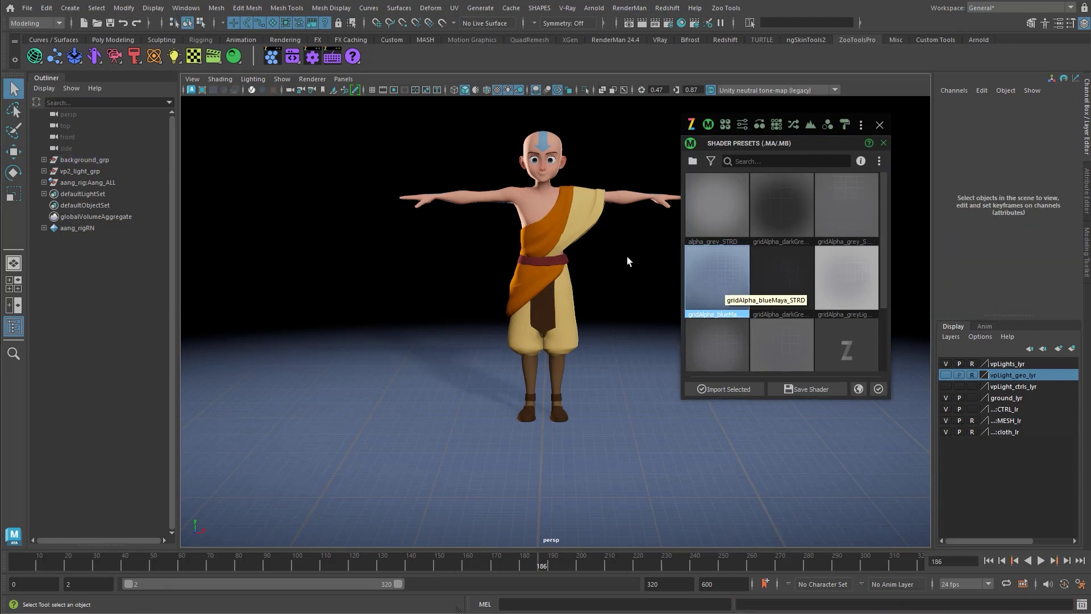
Cycle the viewport background color until it shows the blue gradient behind the character.
key(alt+b)
key(alt+b)
key(alt+b)
key(alt+b)
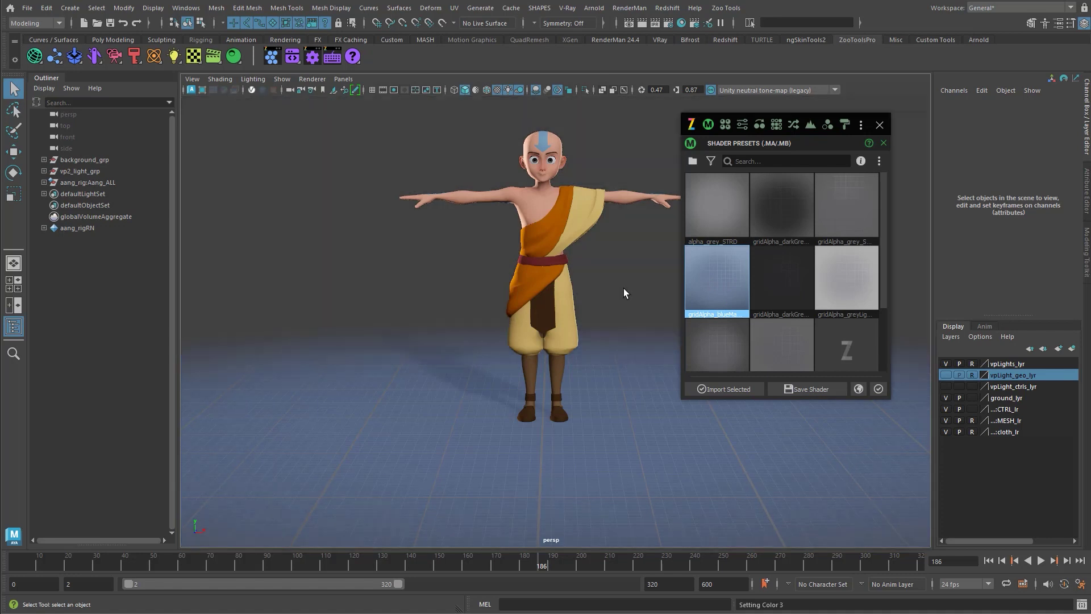
key(alt+b)
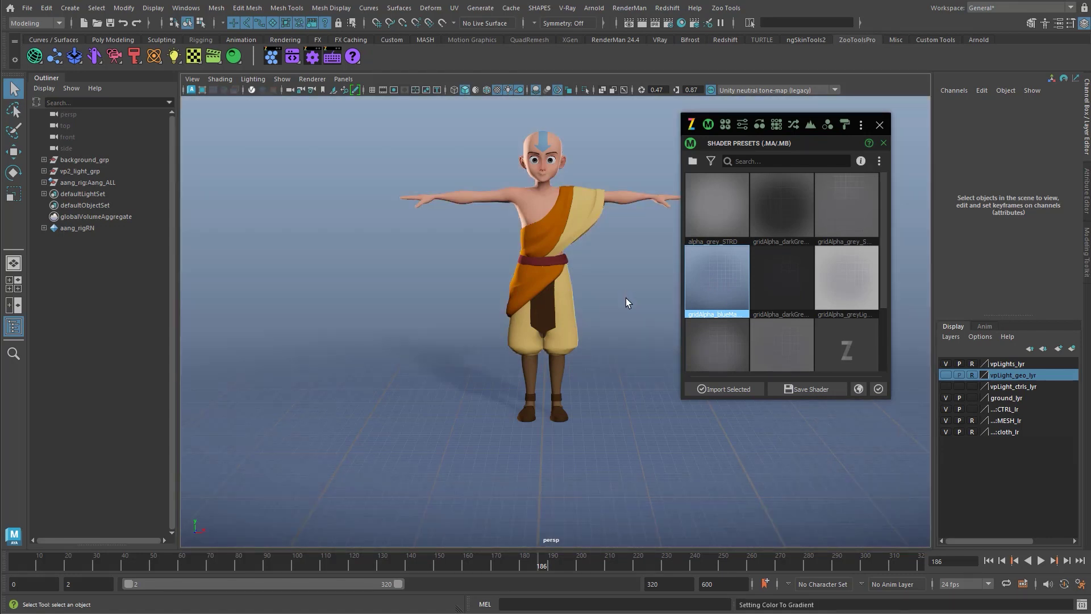
alt+drag(621, 298, 589, 339)
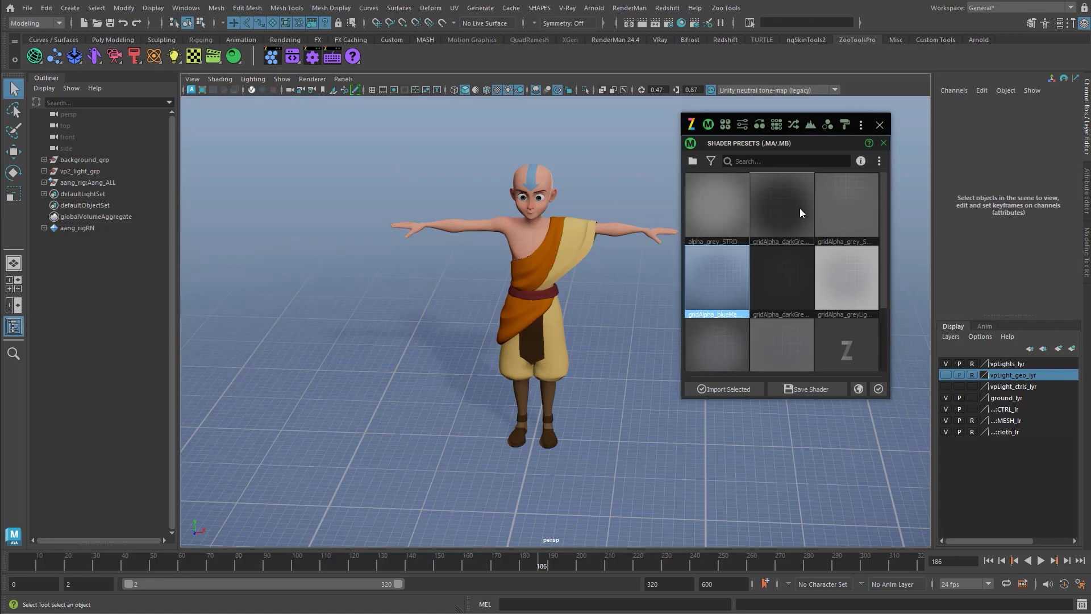
alt+middle_drag(565, 213, 575, 209)
mouse_move(555, 218)
alt+mouse_down()
mouse_move(559, 177)
mouse_move(560, 224)
alt+mouse_up()
alt+right_drag(561, 224, 581, 276)
alt+middle_drag(581, 275, 568, 306)
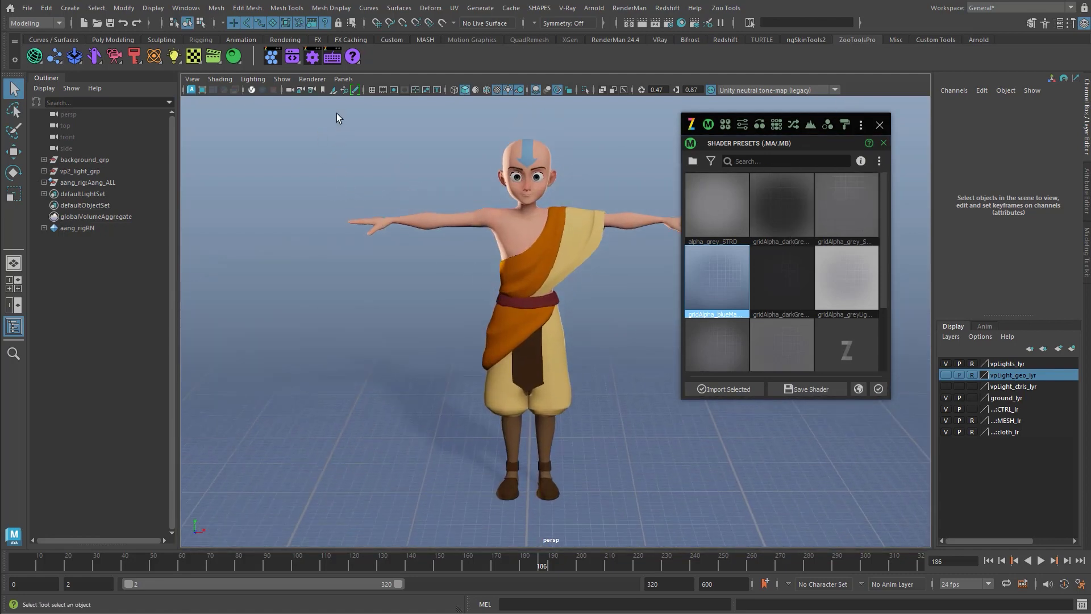
Open the Color Settings and show the background and gradient colors under 3D Views.
click(186, 8)
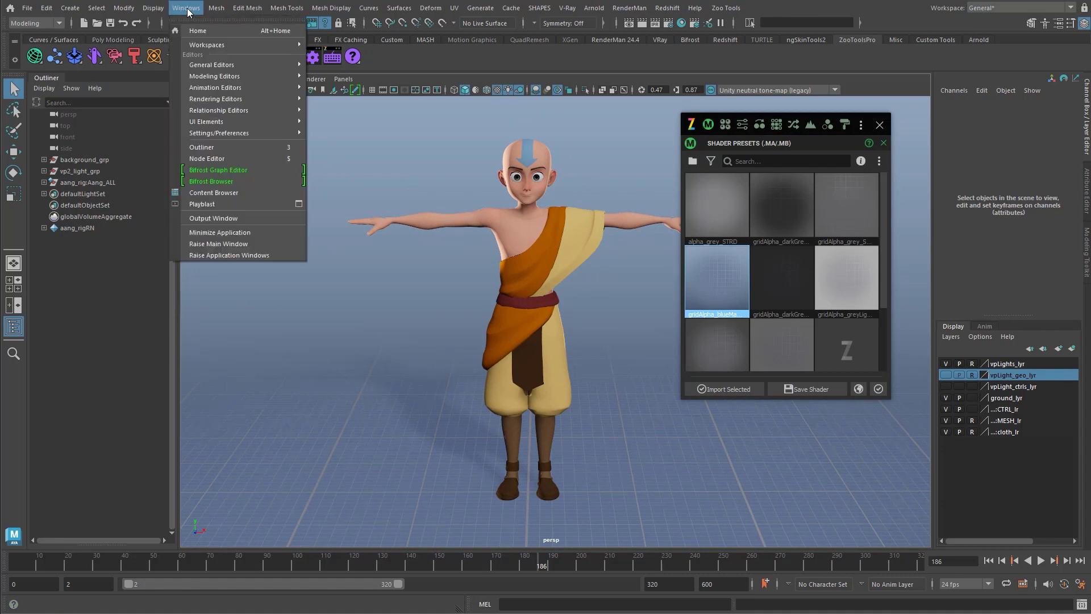
mouse_move(288, 133)
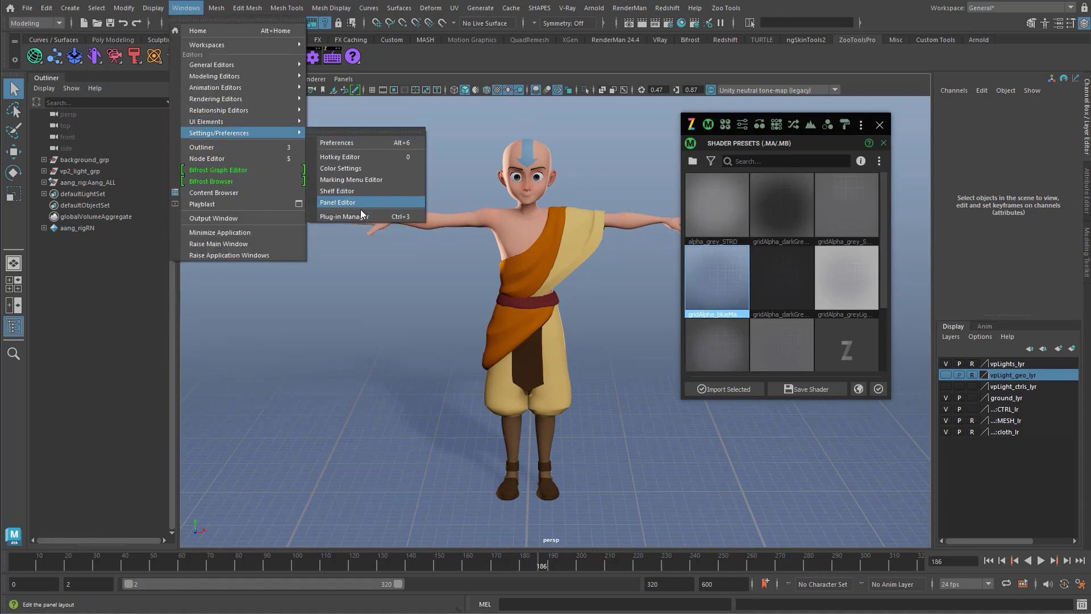
click(368, 167)
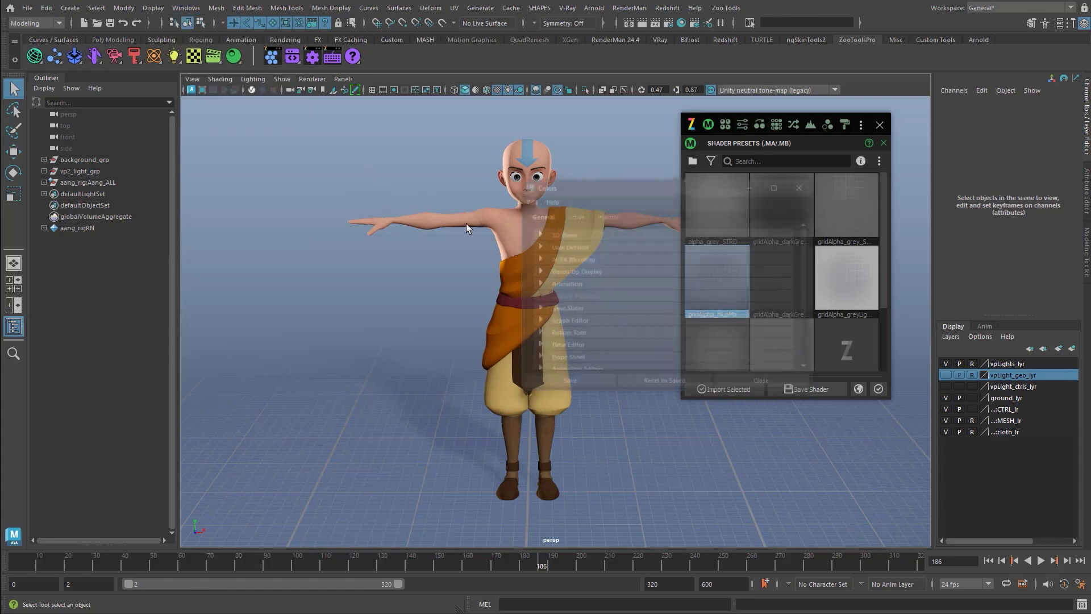
drag(584, 193, 519, 169)
click(506, 210)
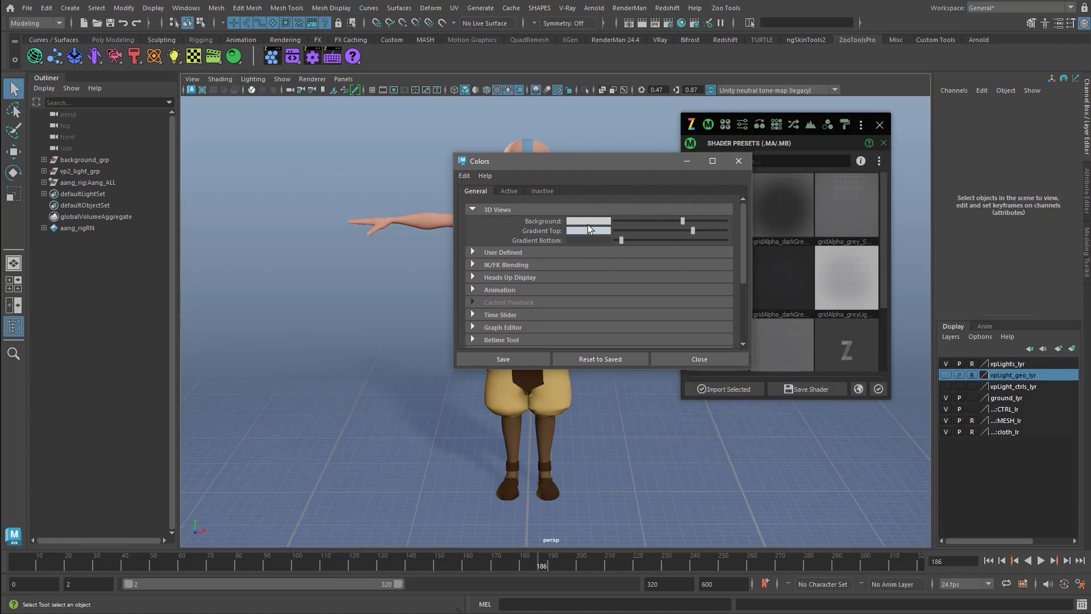
drag(599, 159, 1090, 162)
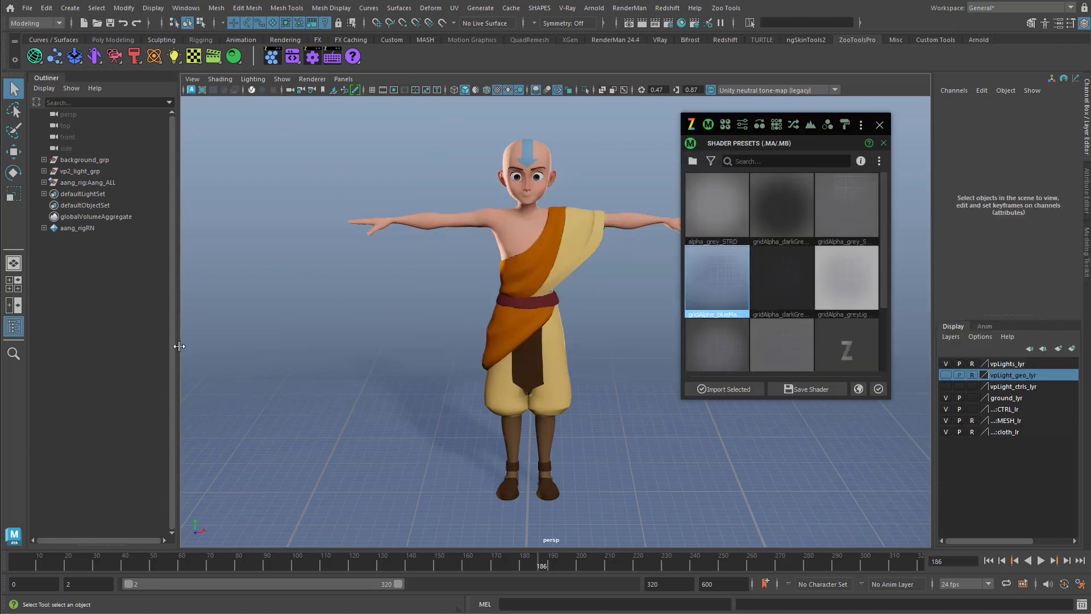
Select the ground plane and open the gridColor_ramp1 connected to the base color of its gridAlpha_blueMaya_STRD material.
alt+middle_drag(565, 322, 547, 318)
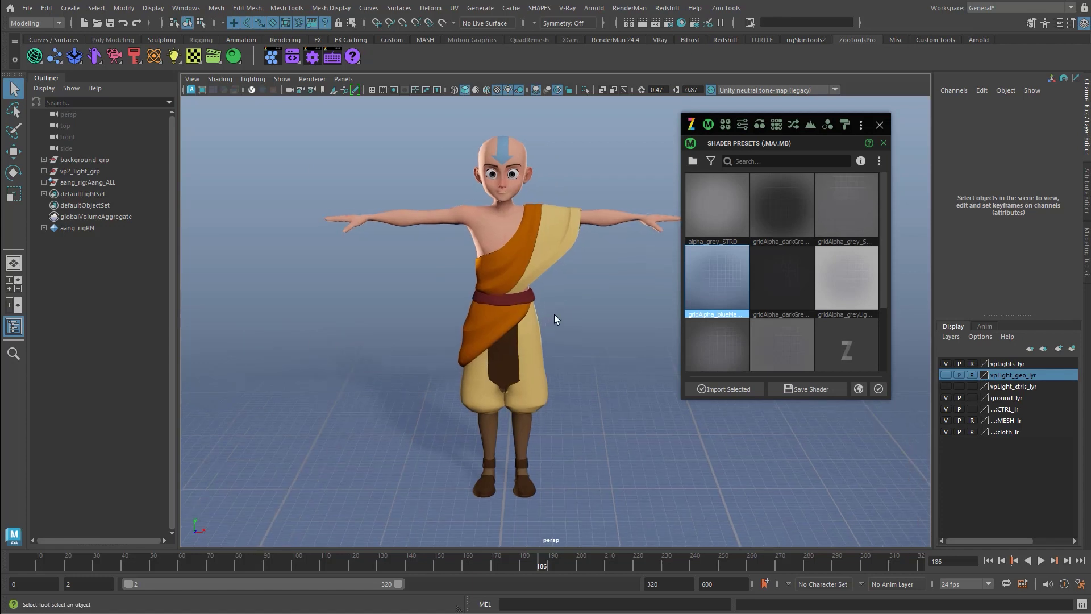
click(648, 382)
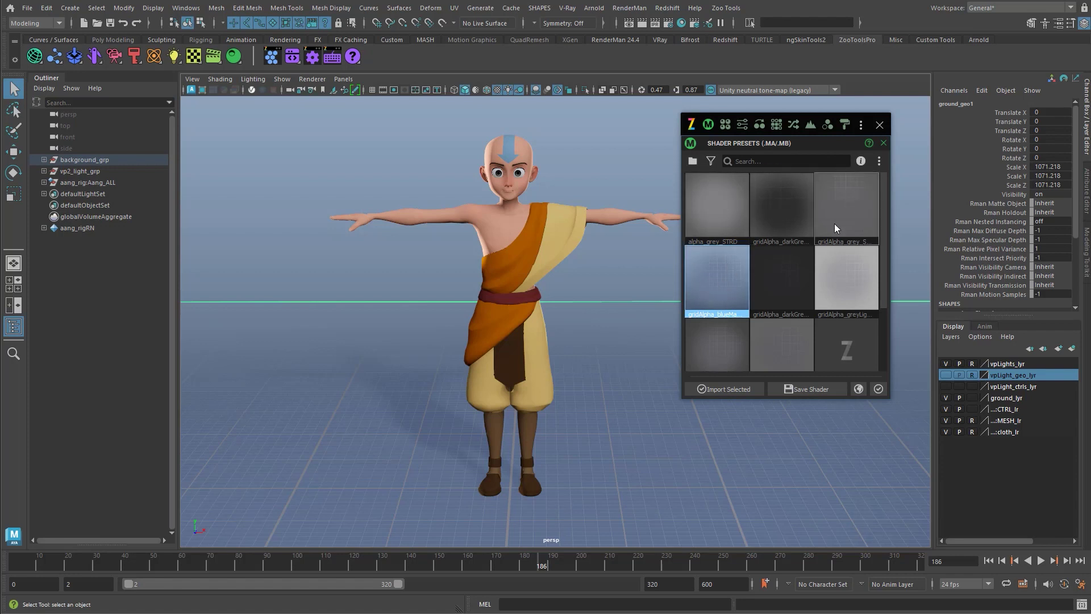
drag(796, 135, 1090, 142)
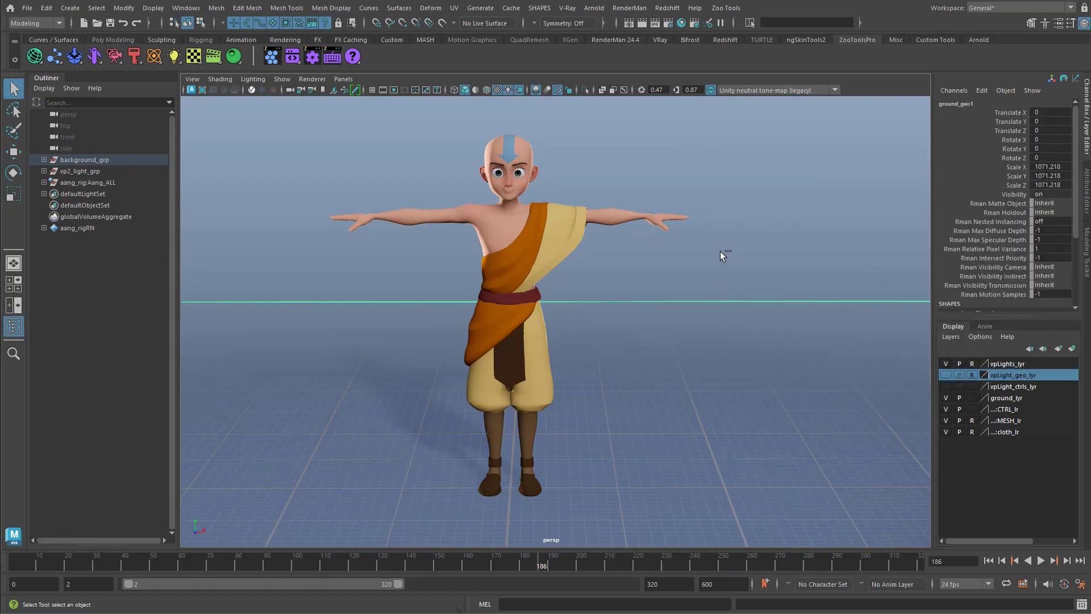
key(ctrl+a)
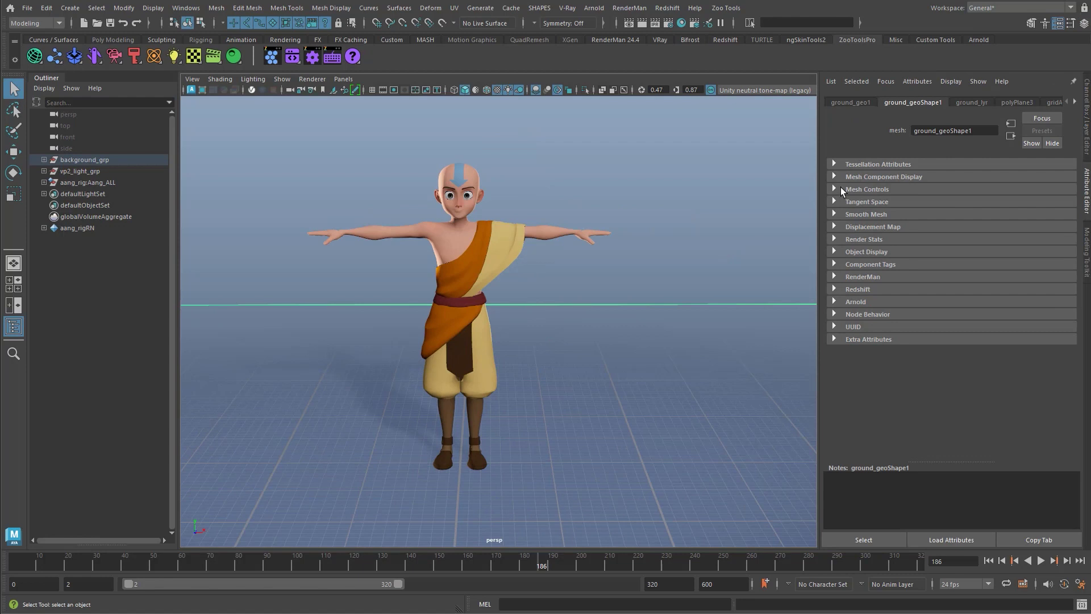
click(1075, 101)
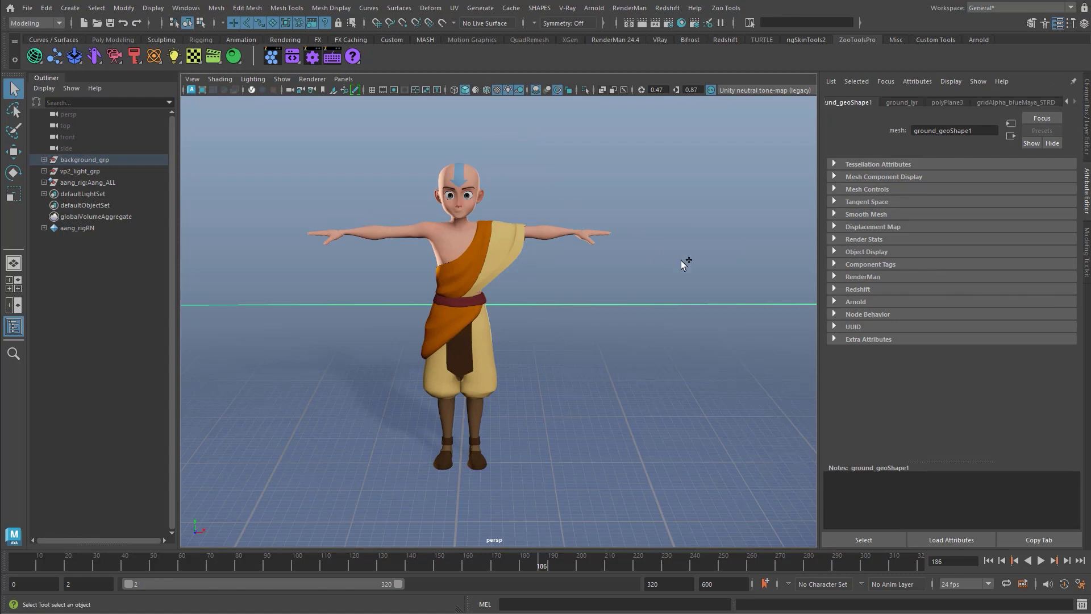
click(707, 274)
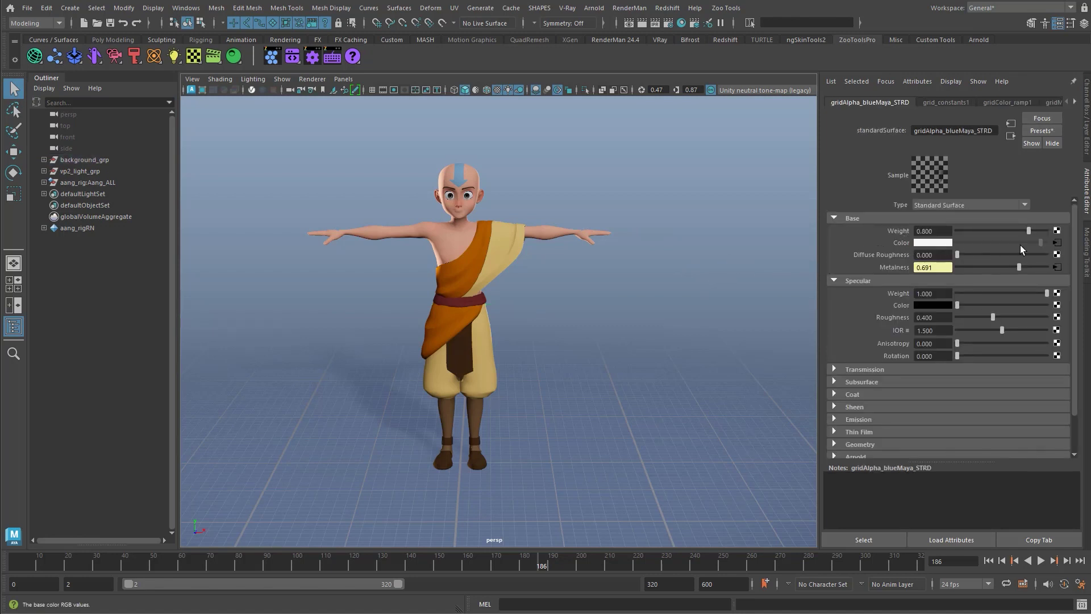
click(1057, 242)
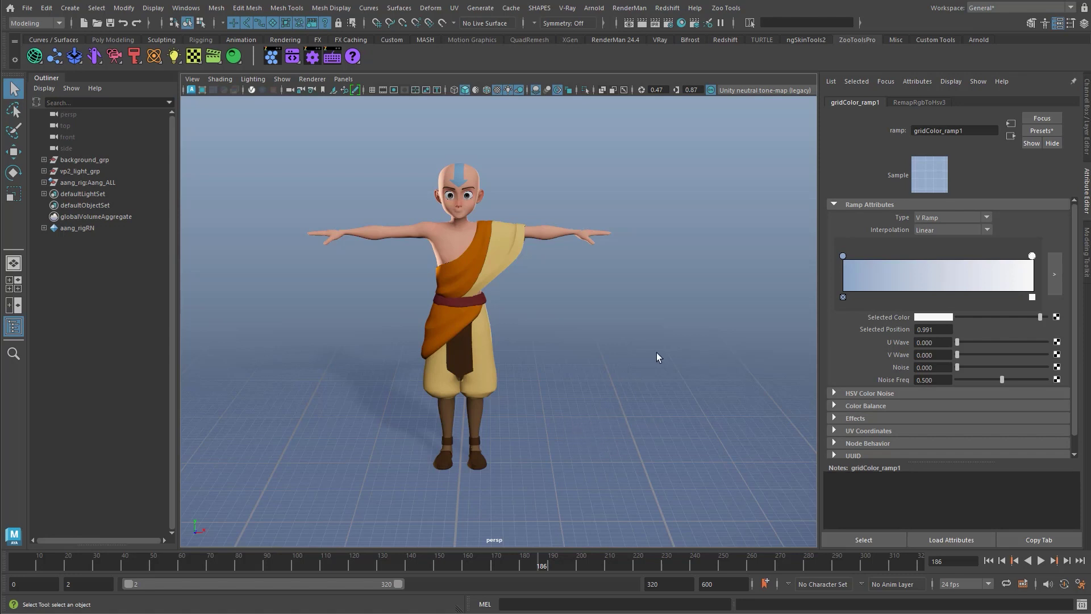
Change the first color of gridColor_ramp1 to a light grey by trying other hues, setting saturation to 0 and adjusting the value.
click(842, 256)
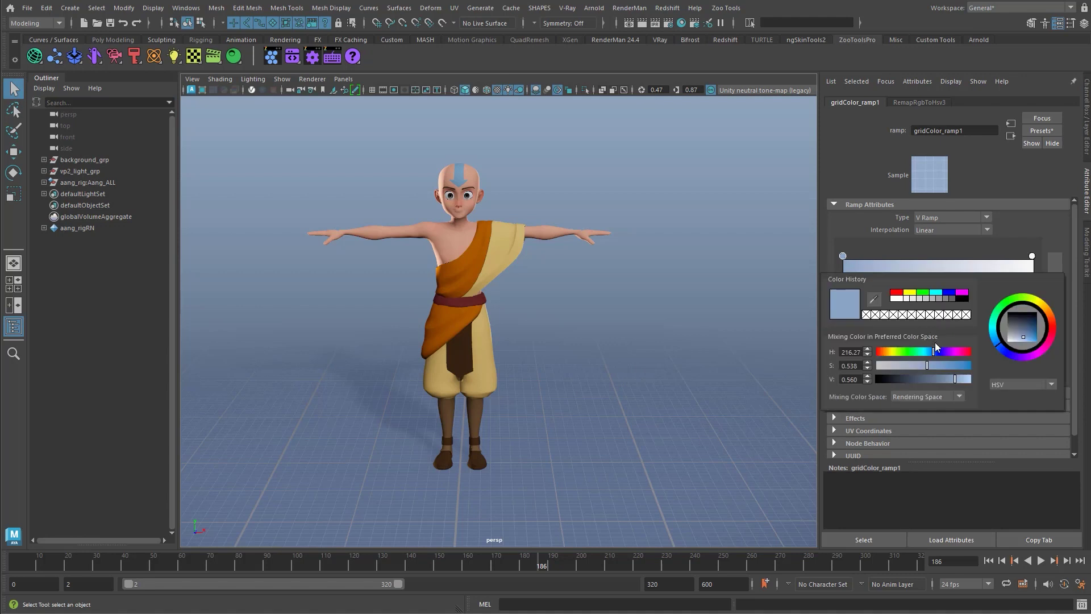
drag(930, 352, 912, 352)
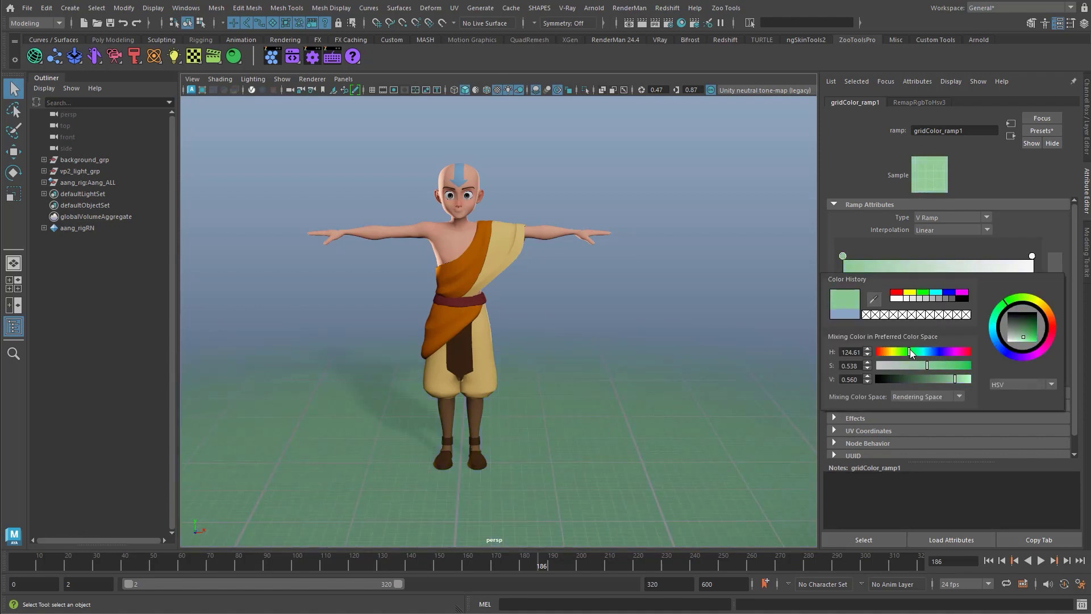
drag(910, 351, 868, 362)
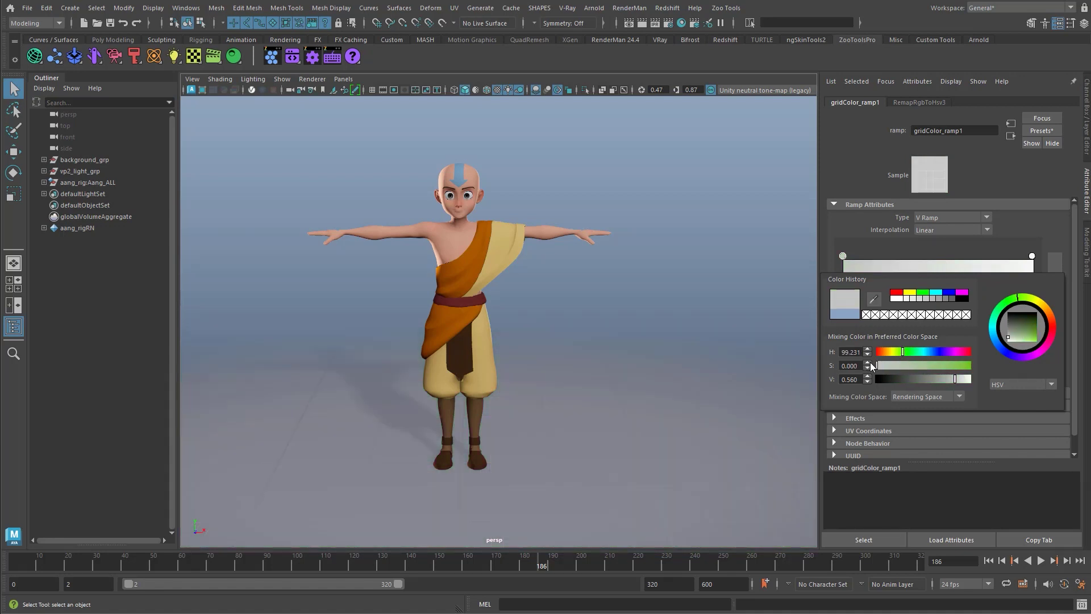
drag(936, 380, 960, 378)
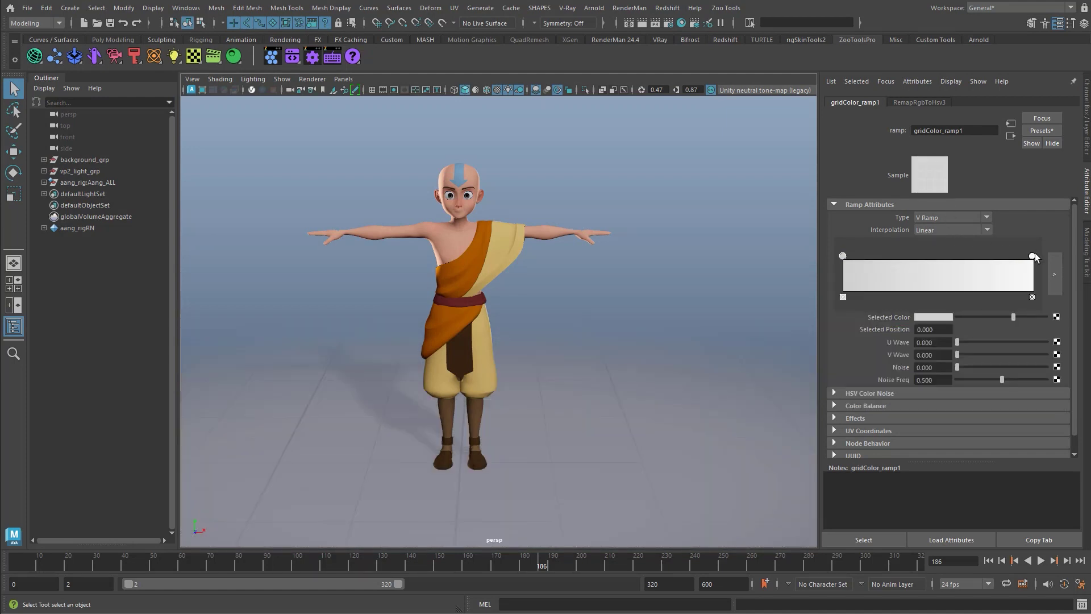
Set the grid line color at position 0.991 of gridColor_ramp1 to bright red.
click(940, 317)
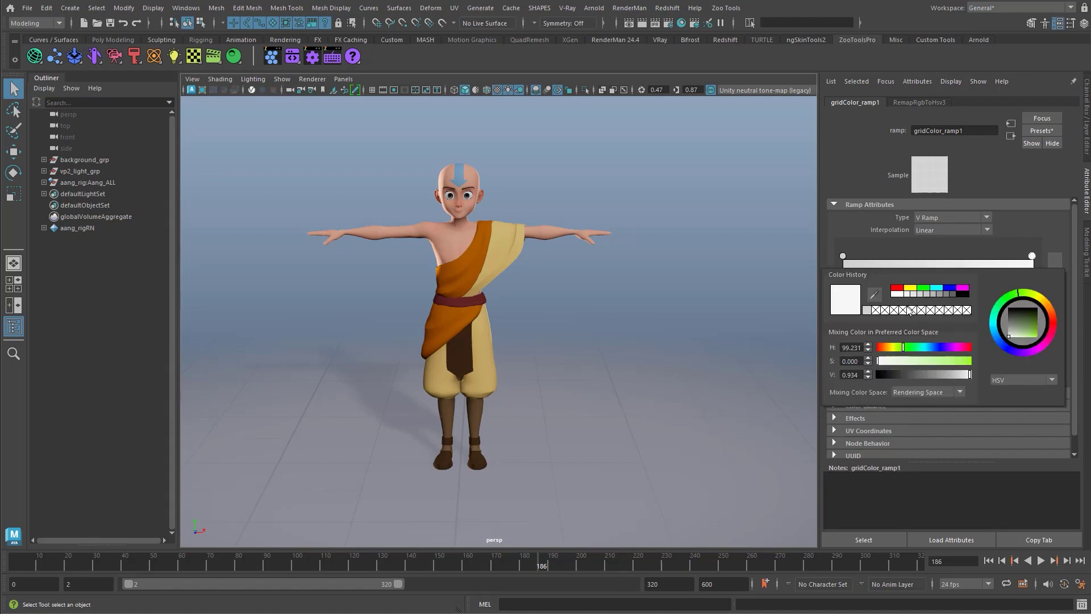
click(897, 288)
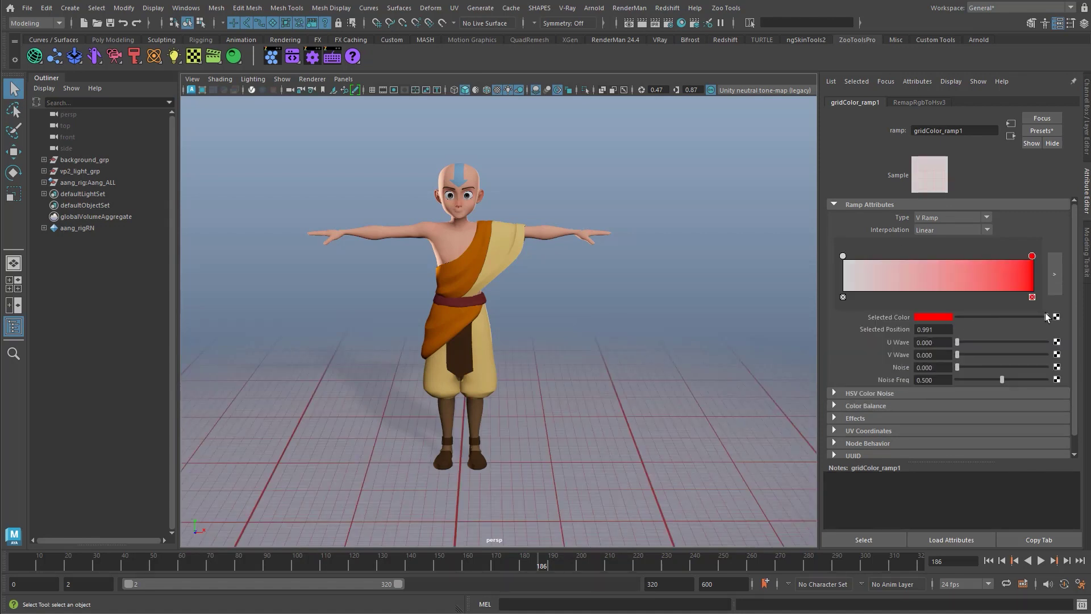
drag(1014, 317, 1061, 317)
Move the current time to frame 118 and cycle the viewport background through black and the gradient to dark grey.
drag(523, 568, 345, 568)
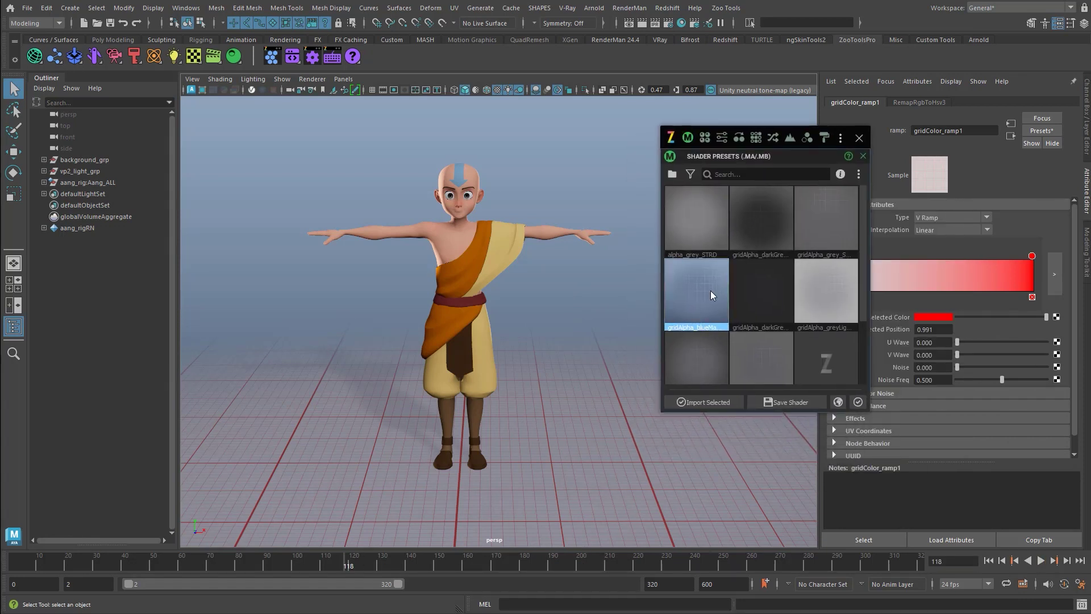
key(alt+b)
key(alt+b)
key(alt+b)
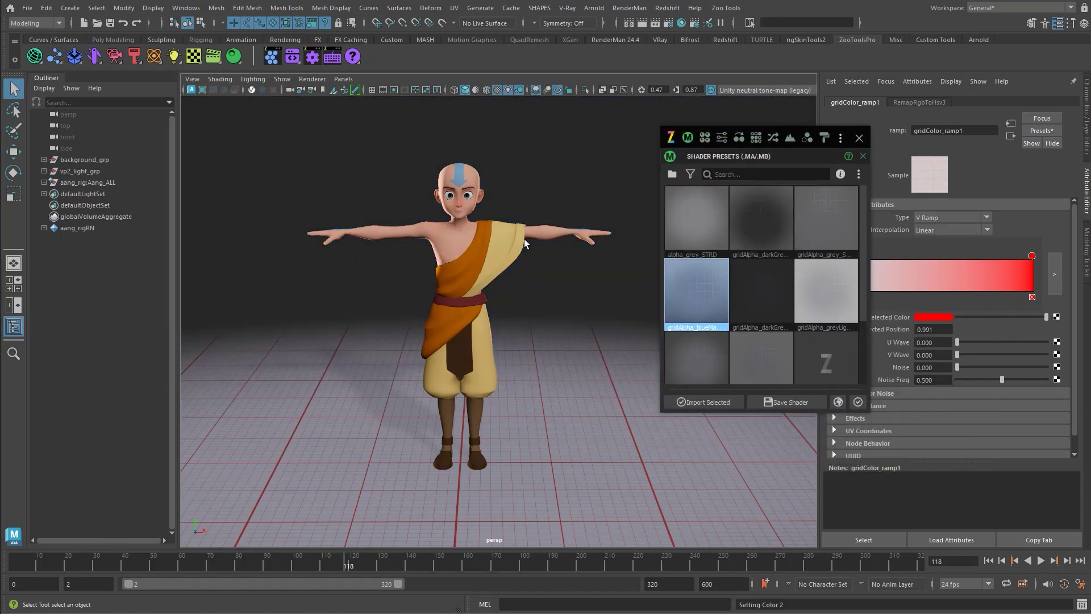
key(alt+b)
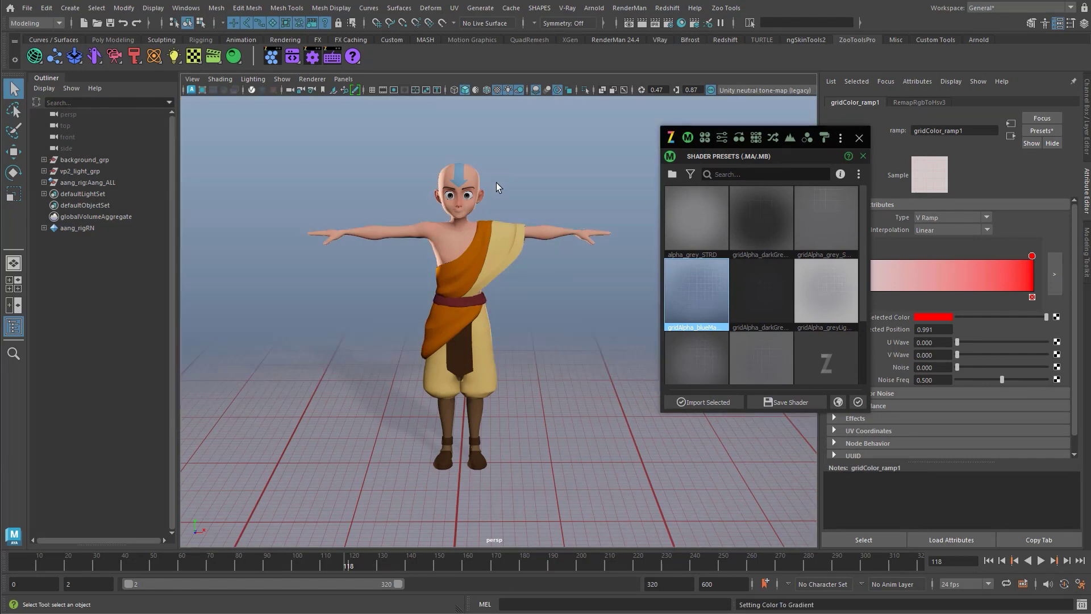
key(alt+b)
alt+right_drag(496, 181, 517, 204)
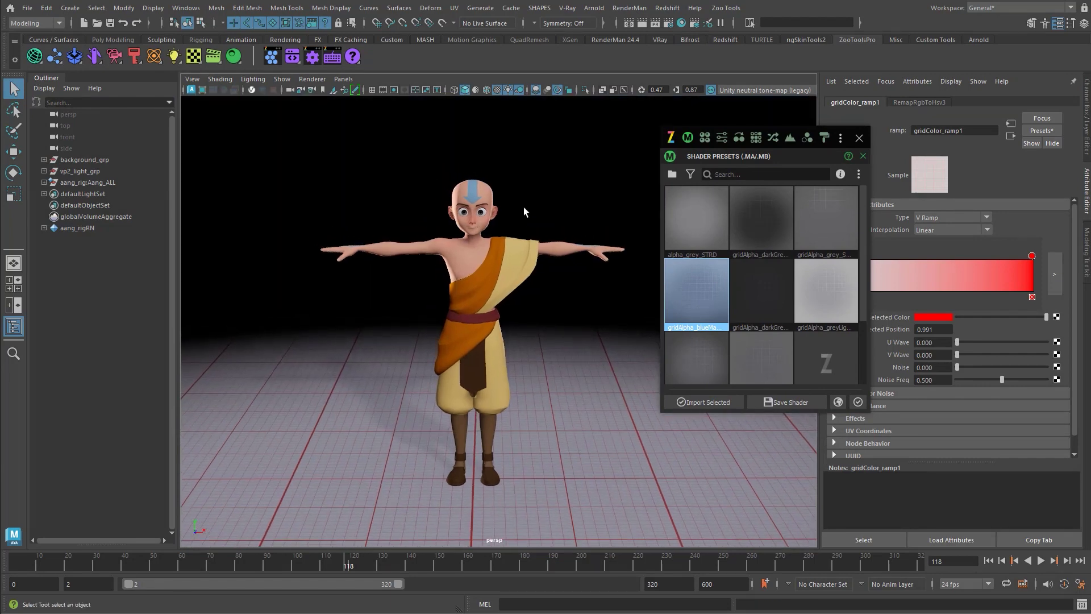
key(alt+b)
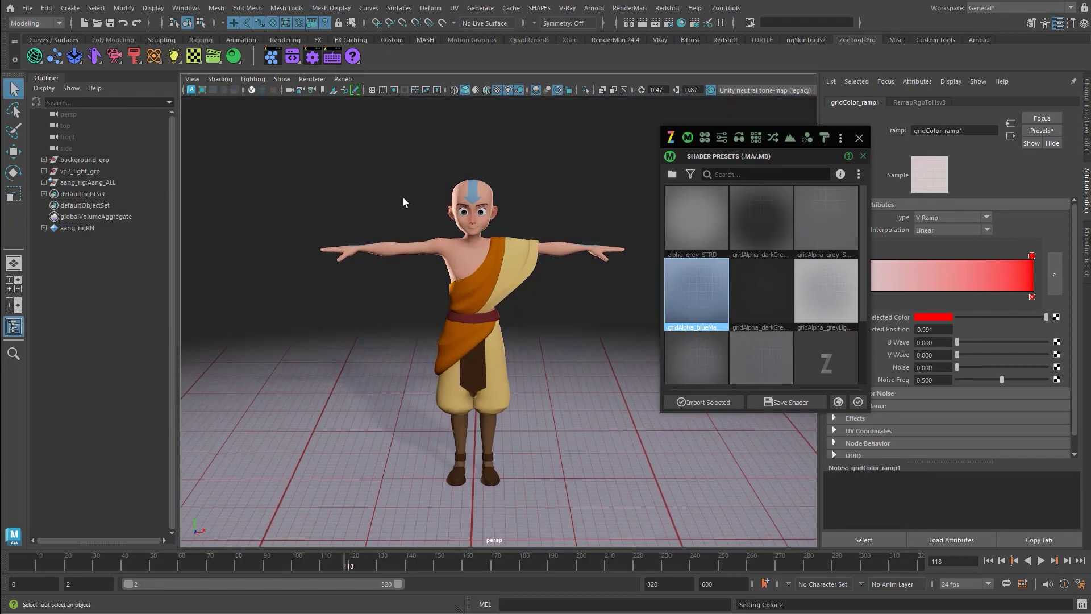
Apply the dark grey gridAlpha shader preset beside gridAlpha_blueMaya_STRD to the ground plane and deselect it.
click(607, 317)
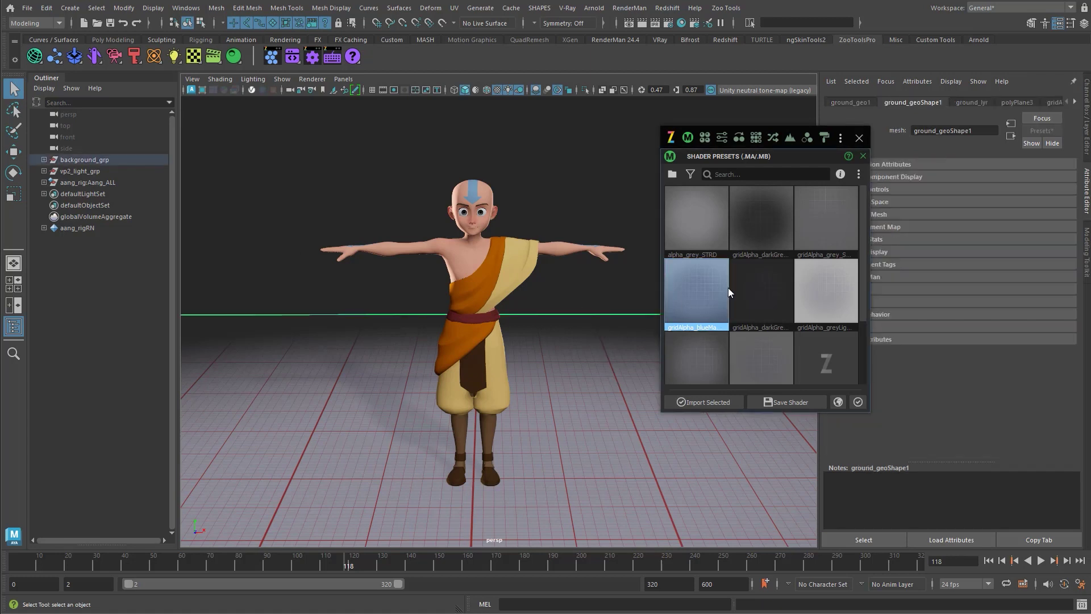
click(764, 298)
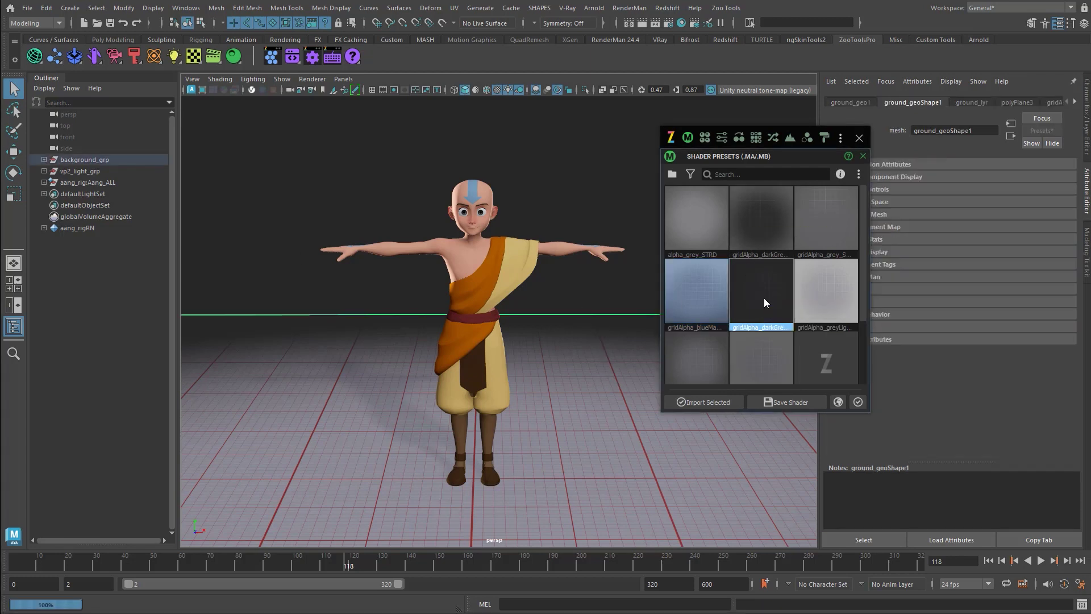
click(569, 361)
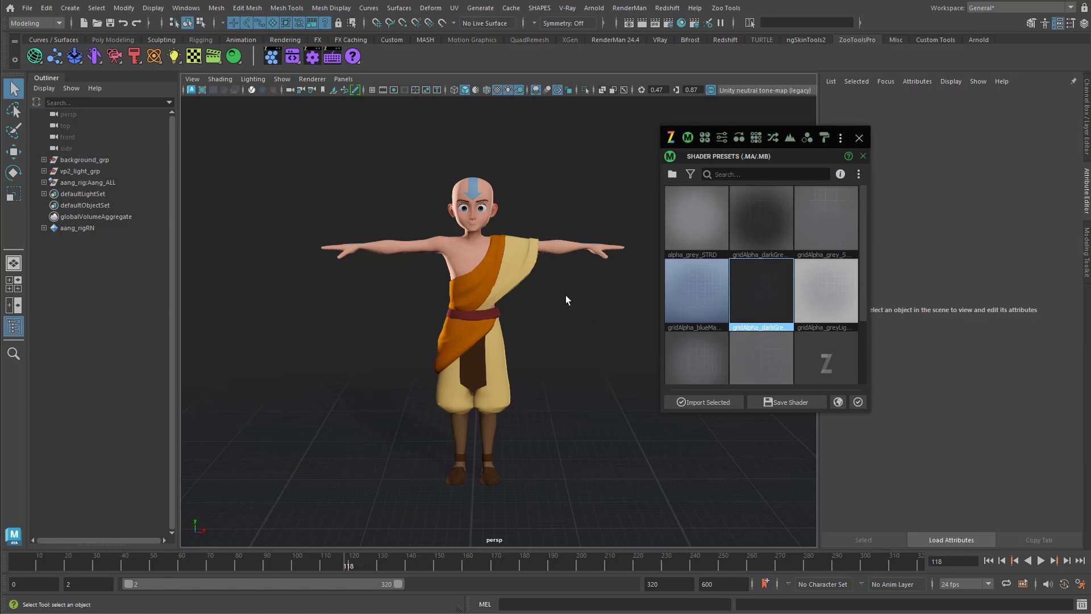
alt+middle_drag(572, 335, 571, 331)
Cycle the viewport background color to light grey.
key(alt+b)
key(alt+b)
key(alt+b)
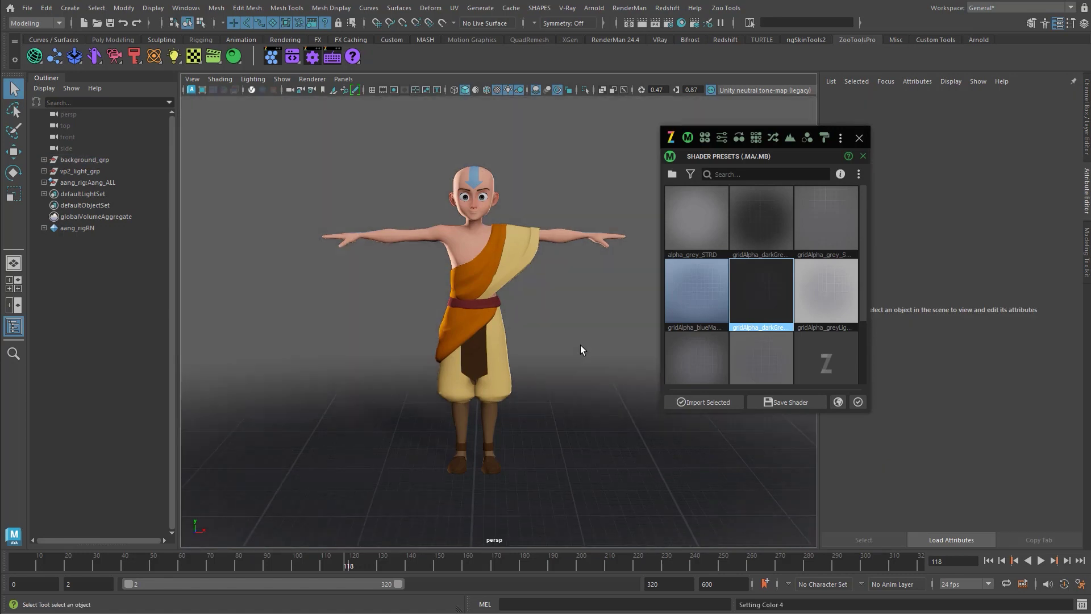
Apply the gridAlpha_greyLight_STRD shader preset to the ground plane and deselect it.
click(571, 313)
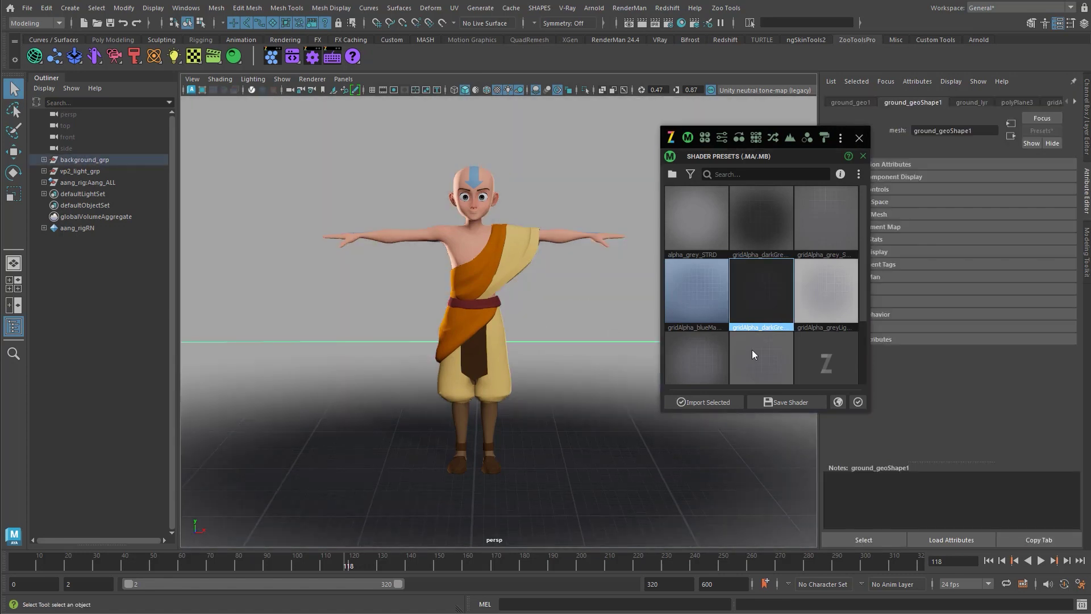
click(818, 302)
click(598, 312)
alt+drag(599, 313, 544, 339)
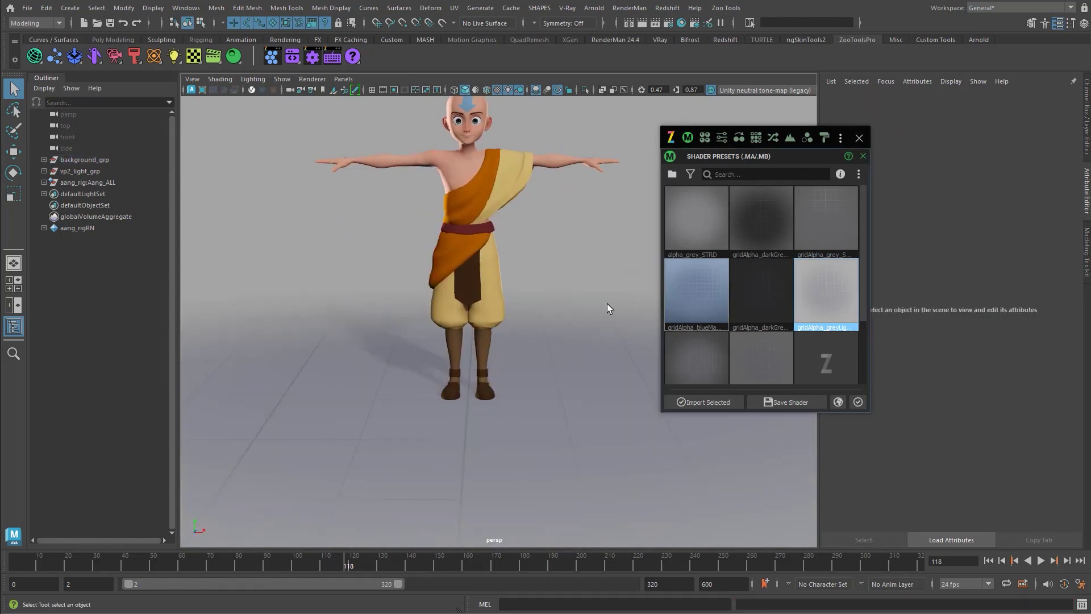
Brighten the start color of the base color ramp on the ground plane's gridAlpha_greyLight_STRD shader to near white.
click(583, 336)
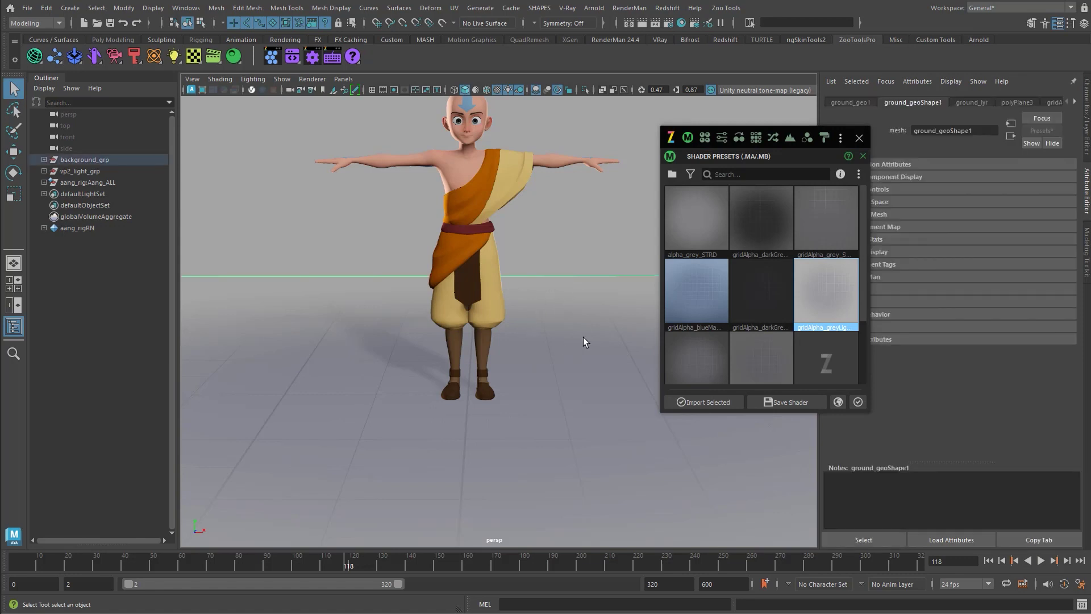
key(ctrl+shift+a)
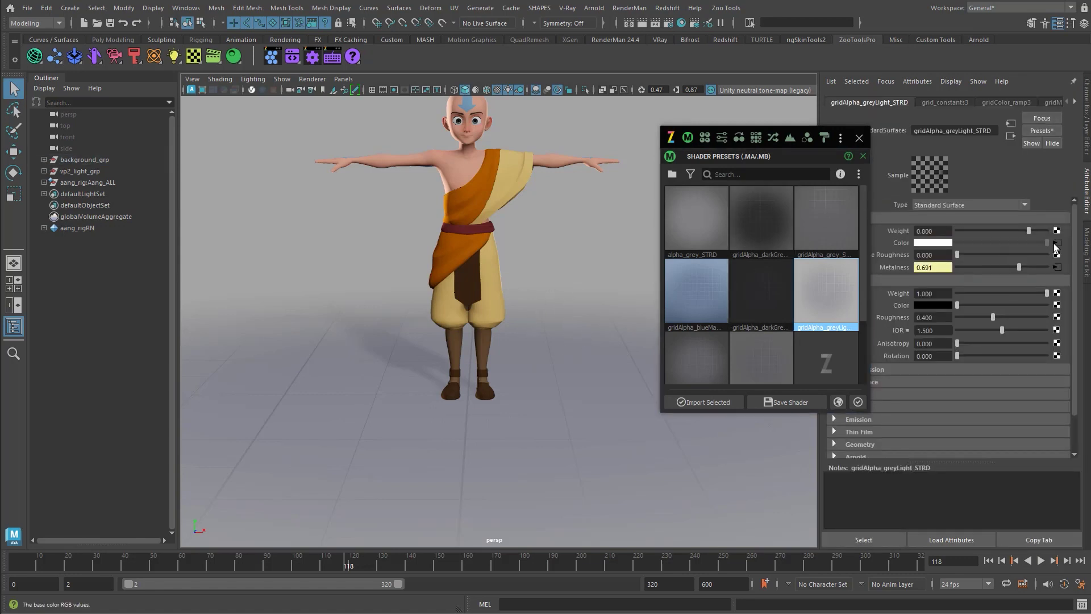
click(1052, 245)
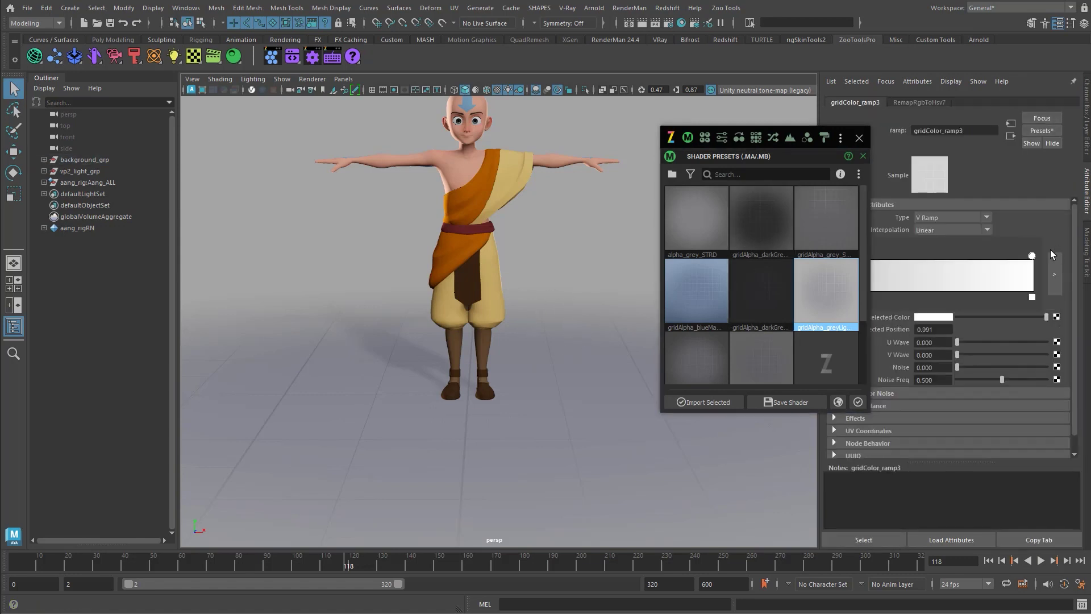
double_click(835, 127)
drag(813, 129, 795, 57)
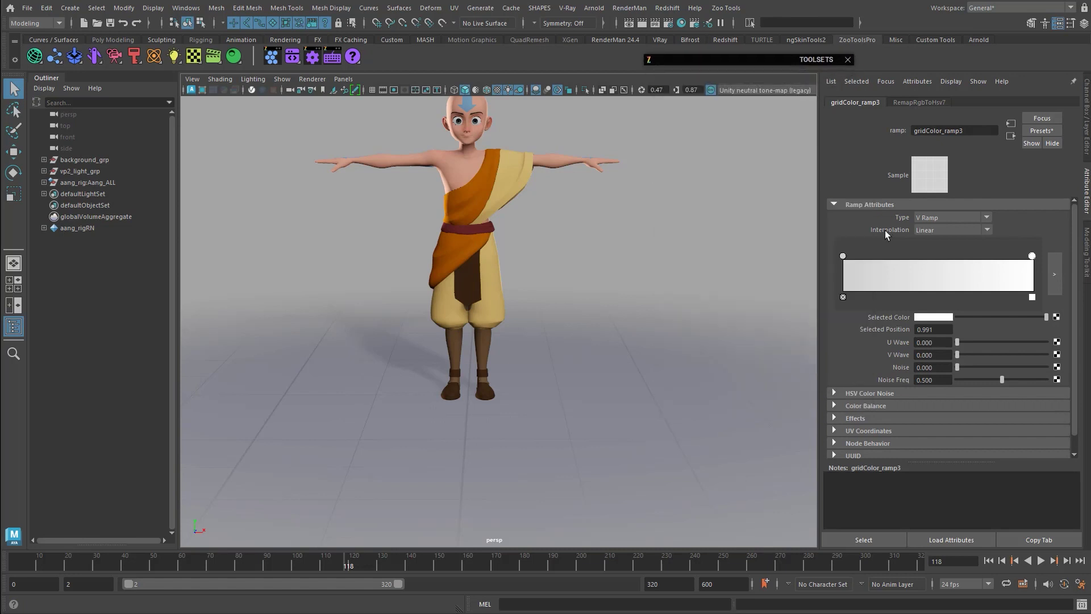
click(842, 255)
drag(1013, 317, 1032, 316)
alt+drag(556, 263, 580, 332)
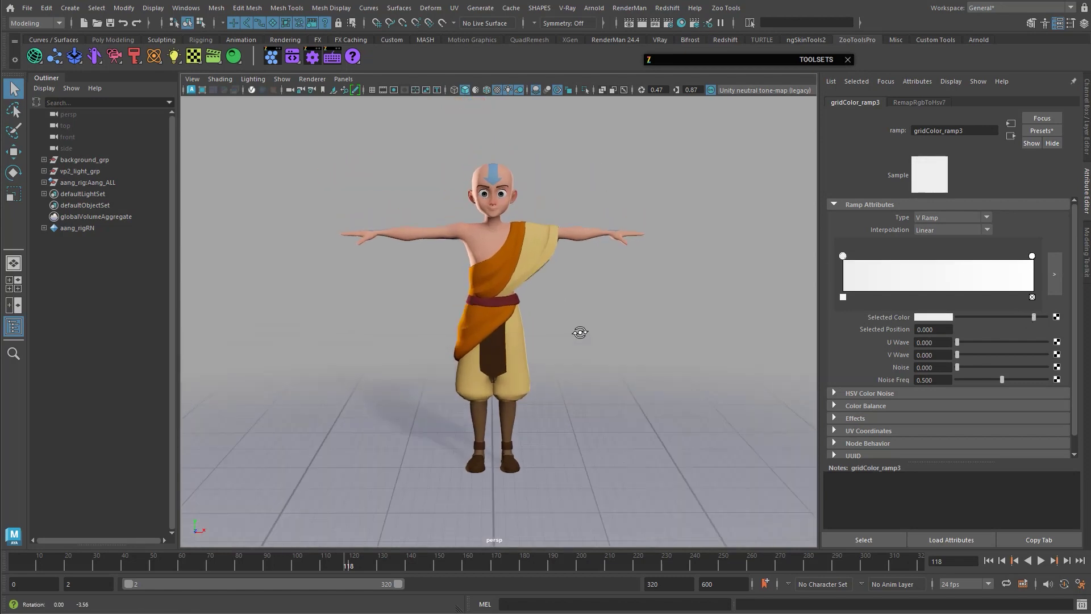
alt+right_drag(580, 332, 629, 345)
alt+middle_drag(629, 345, 616, 334)
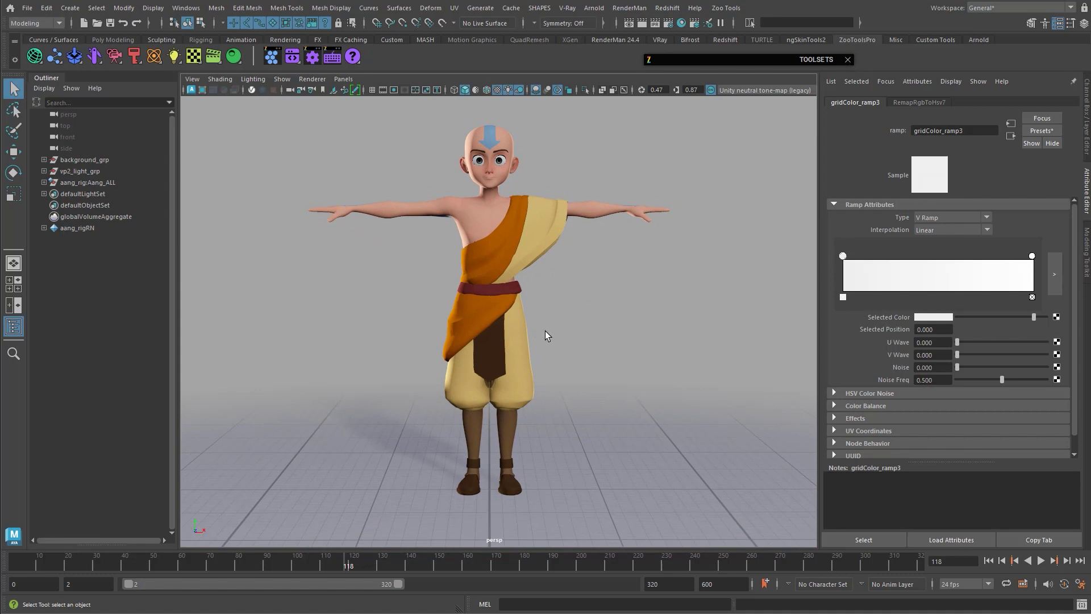
Show the aang rig's animation control curves in the viewport and check them around the character.
key(alt+1)
alt+drag(490, 267, 466, 296)
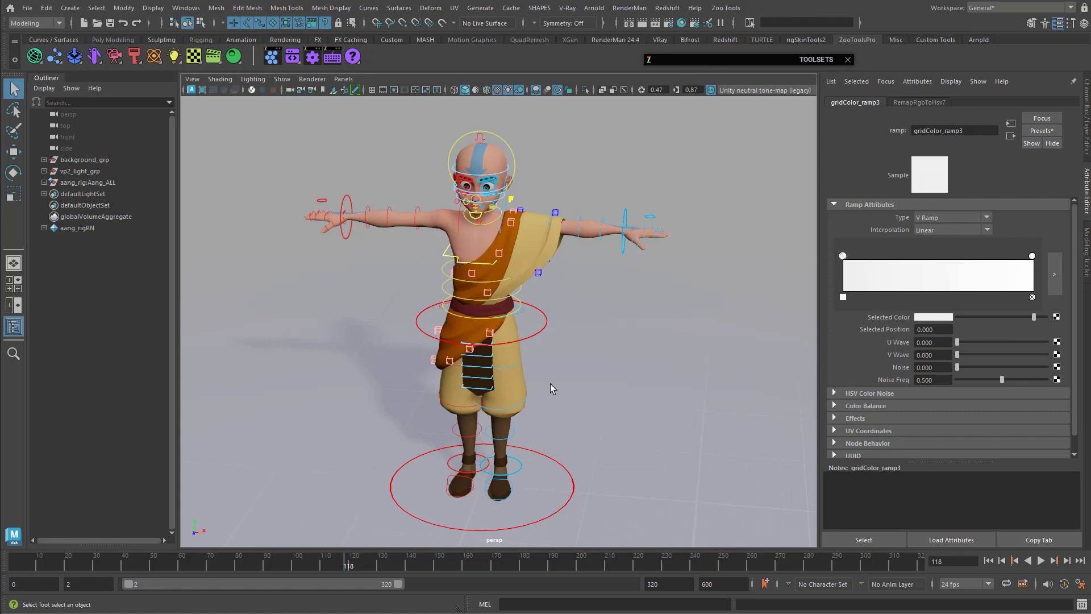
alt+drag(497, 327, 540, 322)
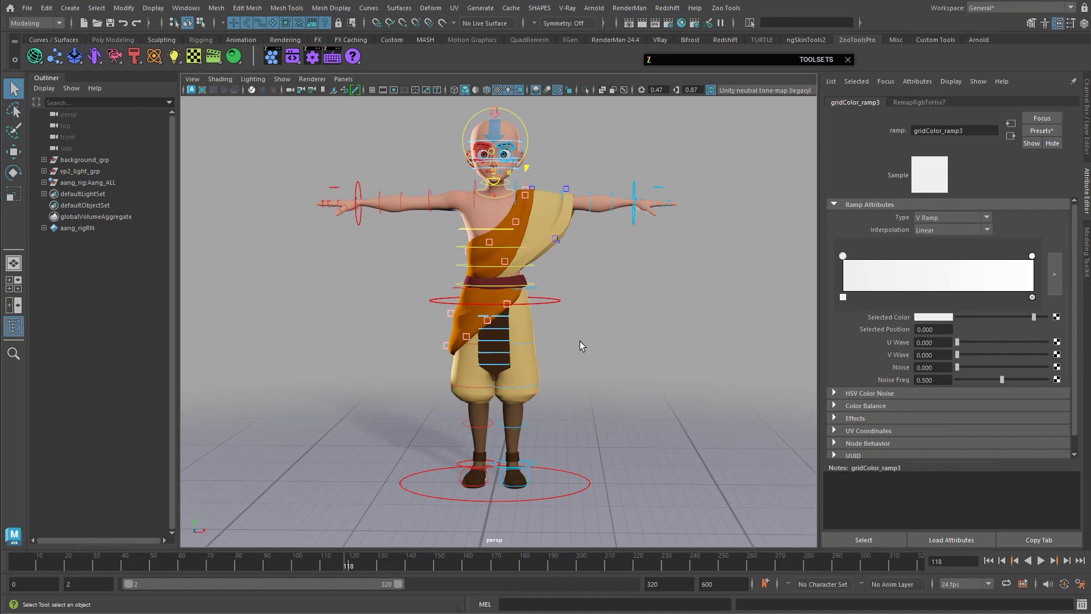
Replace the Shader Presets tool with the Scenes Browser and start a Snapshot Replace for the selected aang animStart scene.
click(750, 56)
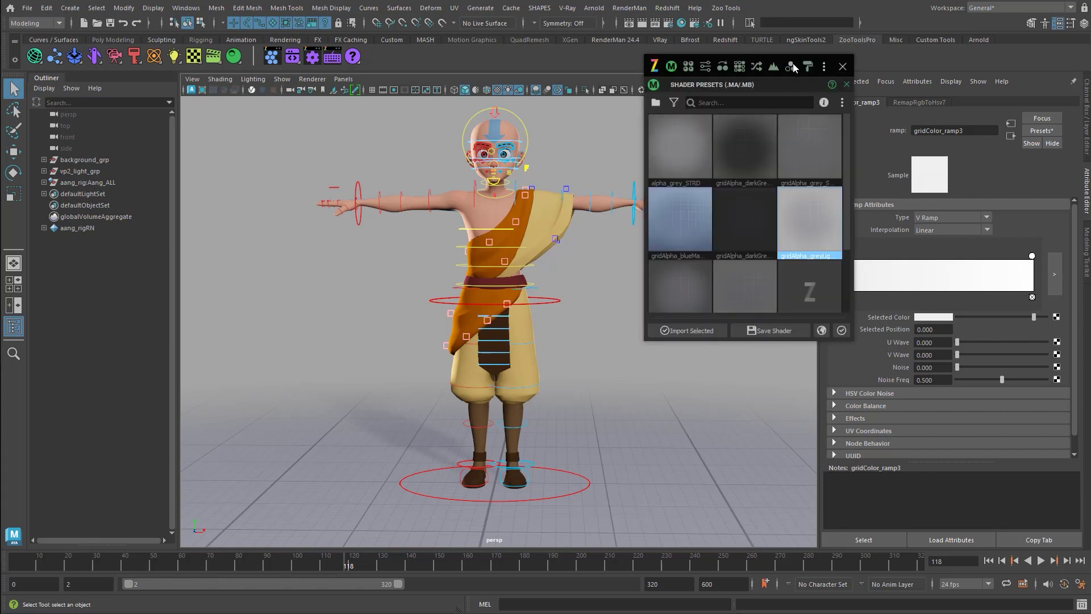
click(843, 66)
click(75, 57)
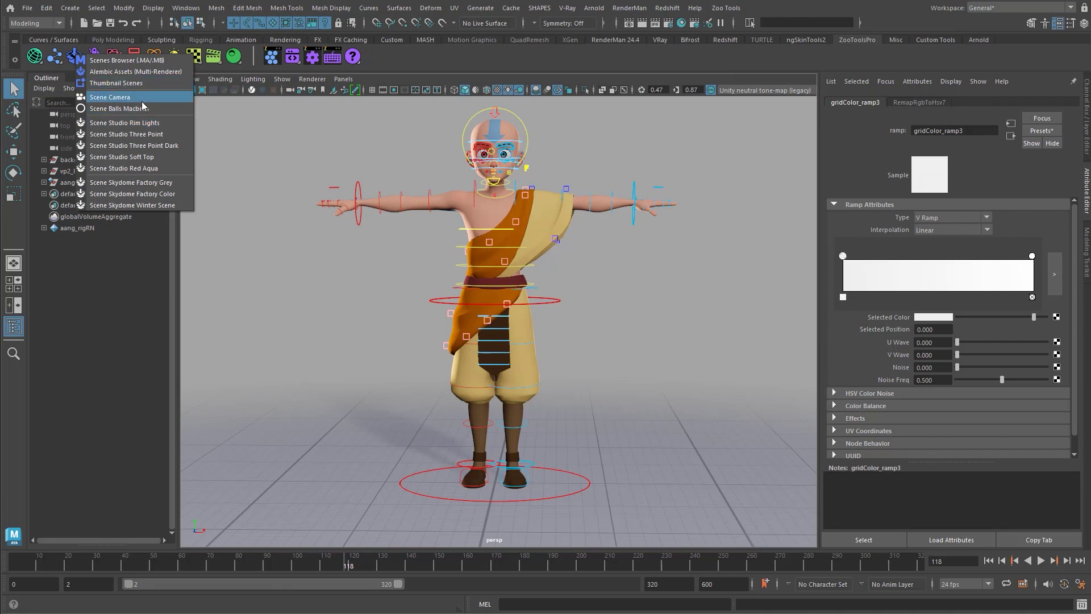
click(137, 63)
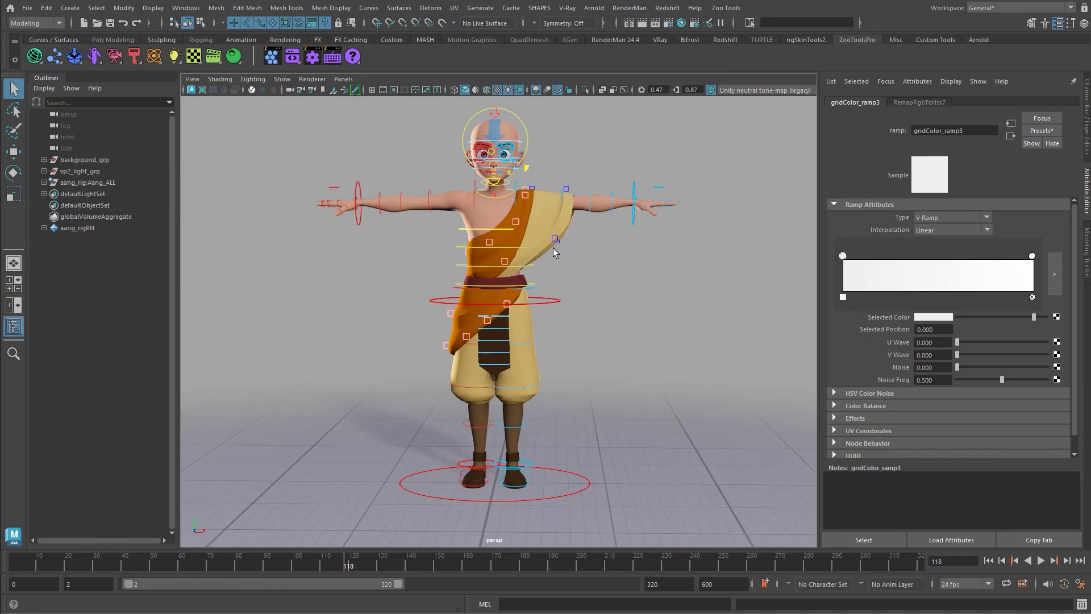
click(691, 162)
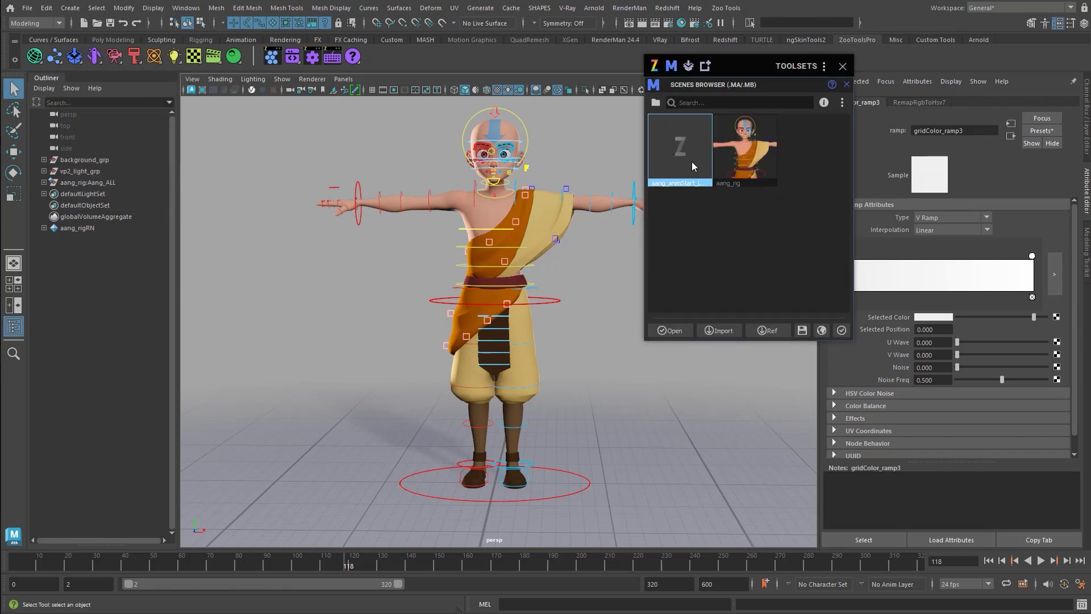
click(842, 102)
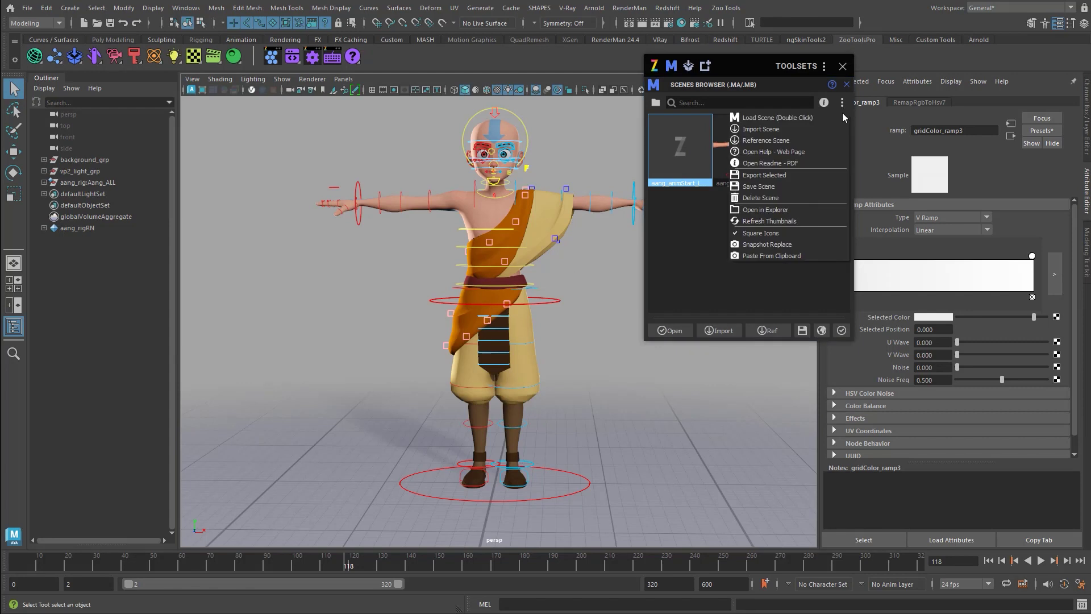
click(786, 245)
drag(563, 205, 495, 116)
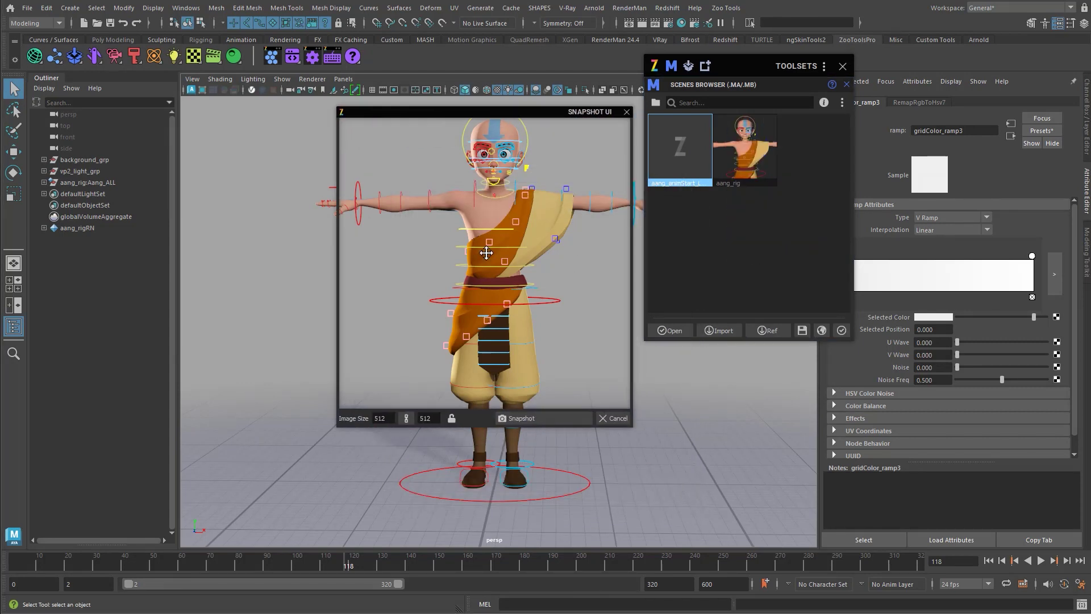
Frame the character's head and torso and take a 512 by 512 snapshot as the scene thumbnail.
alt+middle_drag(498, 233, 483, 265)
alt+right_drag(483, 265, 505, 250)
alt+middle_drag(505, 250, 514, 289)
click(534, 418)
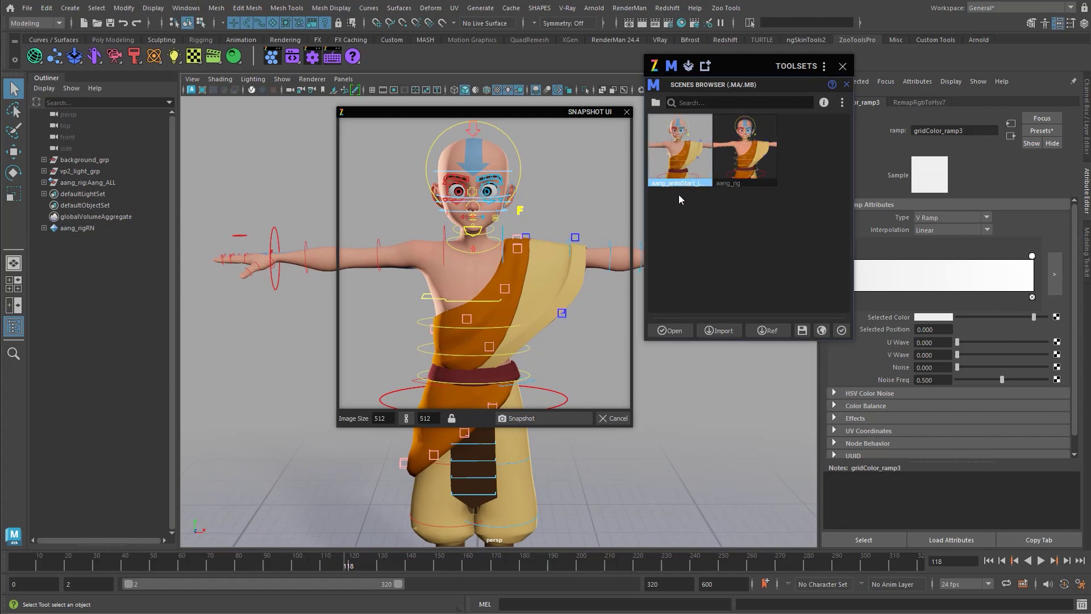
Retake the aang animStart thumbnail with the full body and its controls in frame, compare it with aang_rig, and close the snapshot window.
alt+drag(550, 294, 499, 258)
alt+middle_drag(499, 258, 512, 239)
alt+right_drag(511, 239, 497, 249)
alt+middle_drag(497, 249, 487, 234)
alt+right_drag(486, 233, 498, 239)
alt+middle_drag(498, 239, 496, 238)
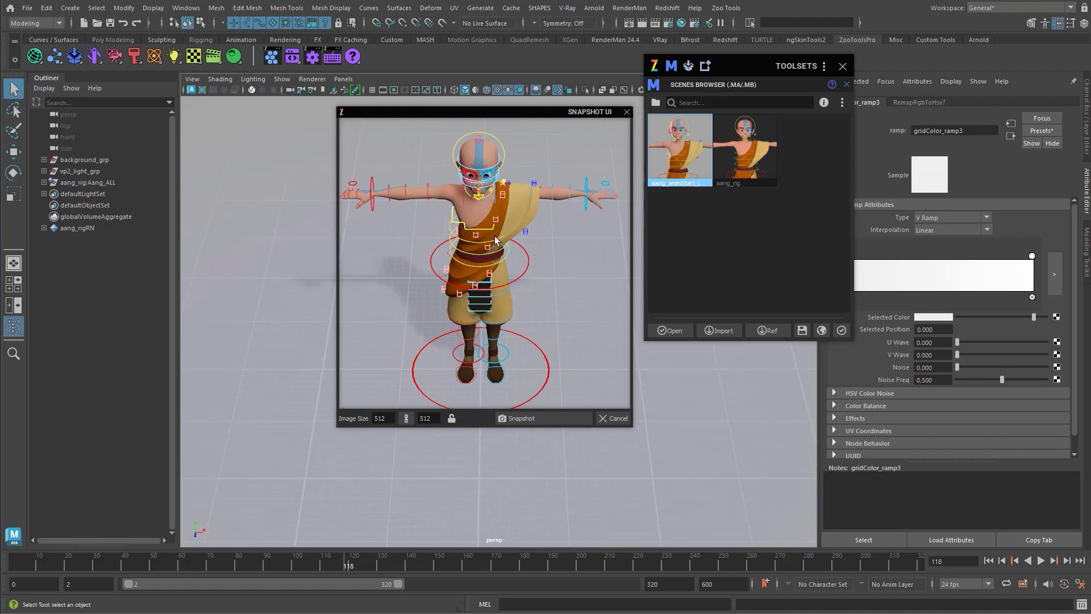
alt+right_drag(496, 238, 498, 238)
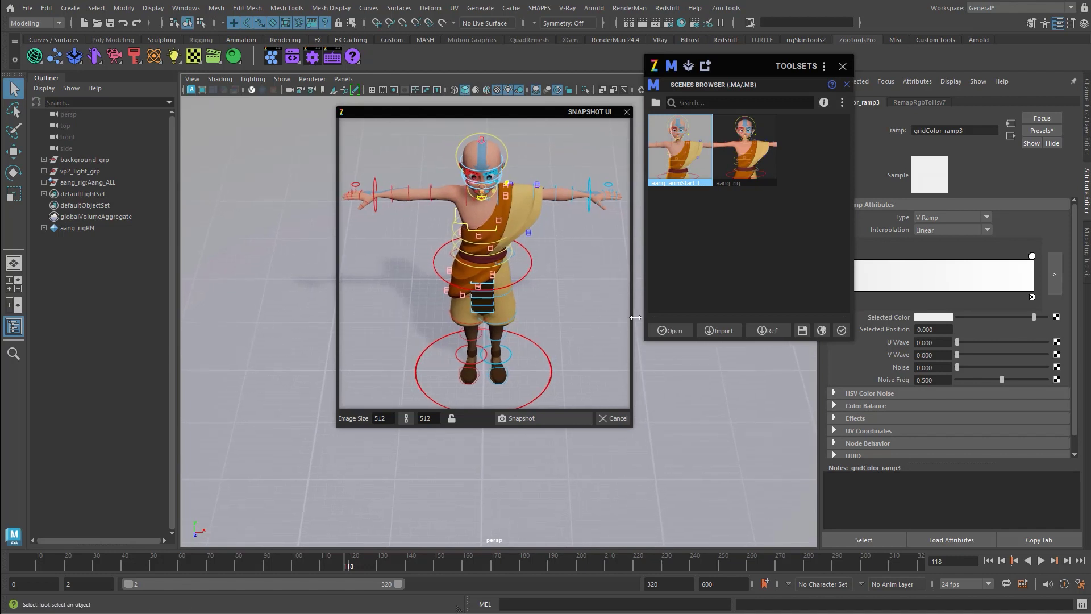
click(549, 423)
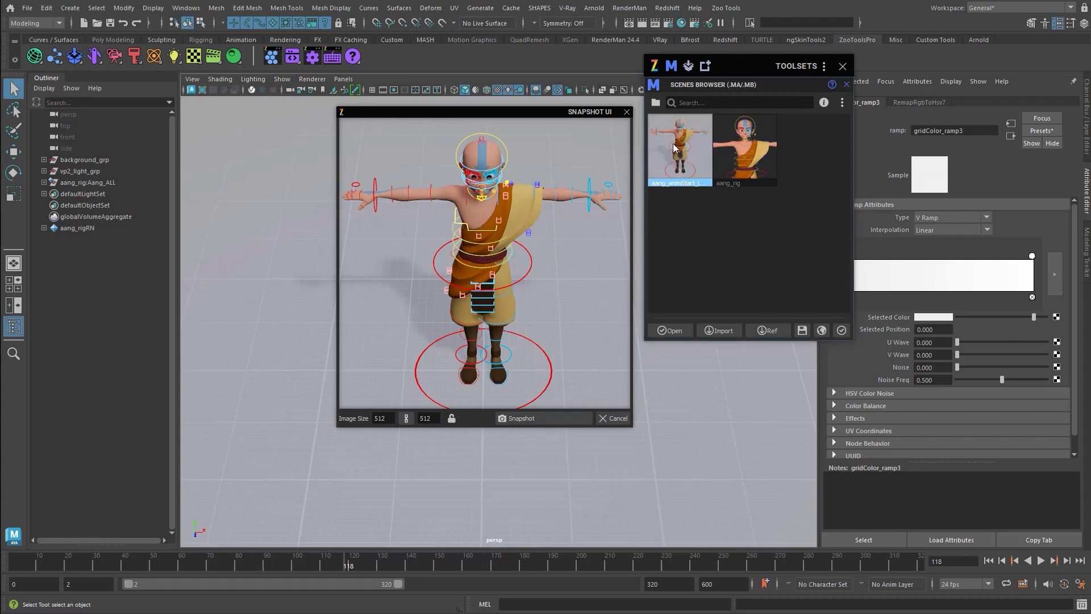
click(721, 163)
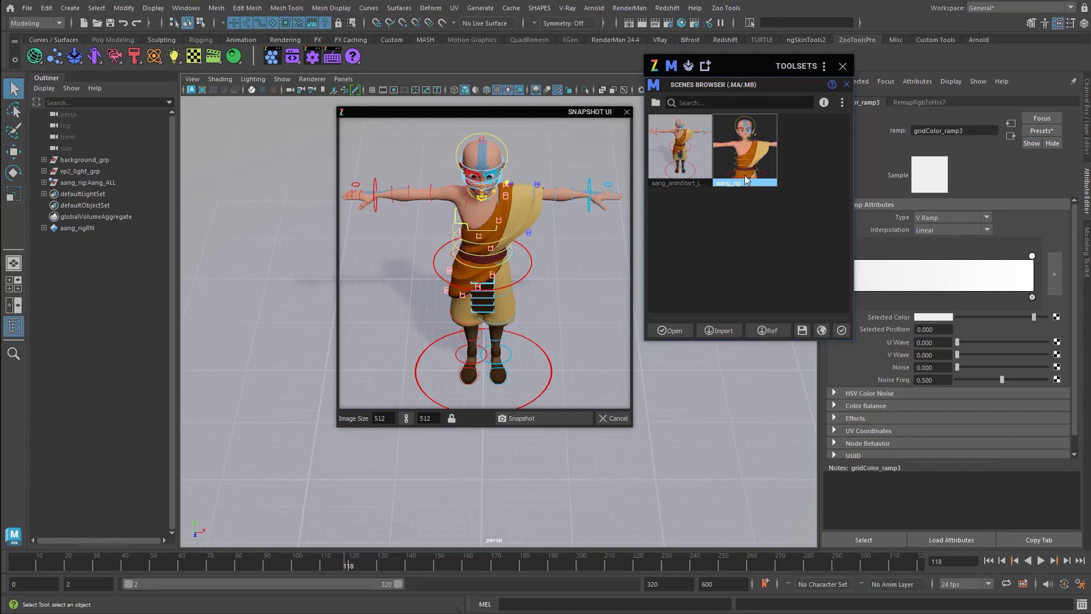
click(702, 165)
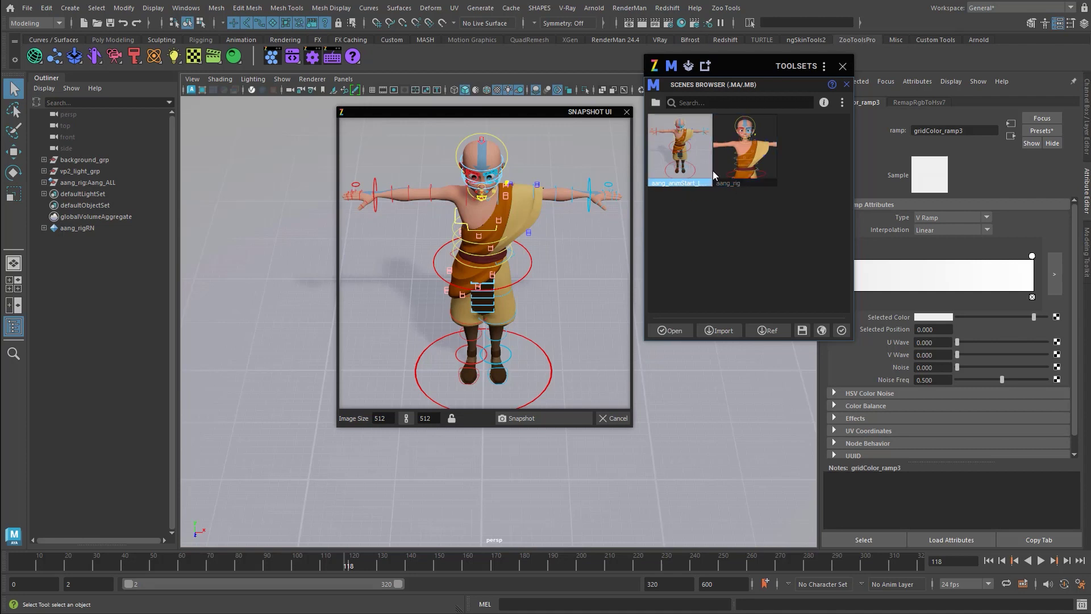
click(627, 111)
Browse the mannequin, natLight and natalie rig and animation scenes in the zoo_rigs_hive folder.
click(656, 102)
click(605, 238)
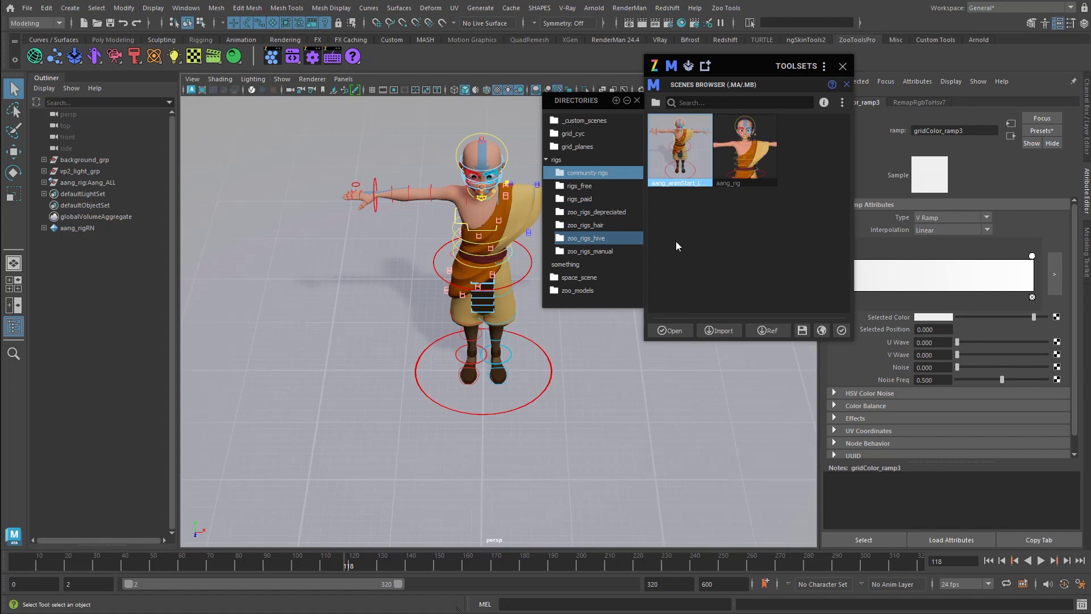
click(819, 162)
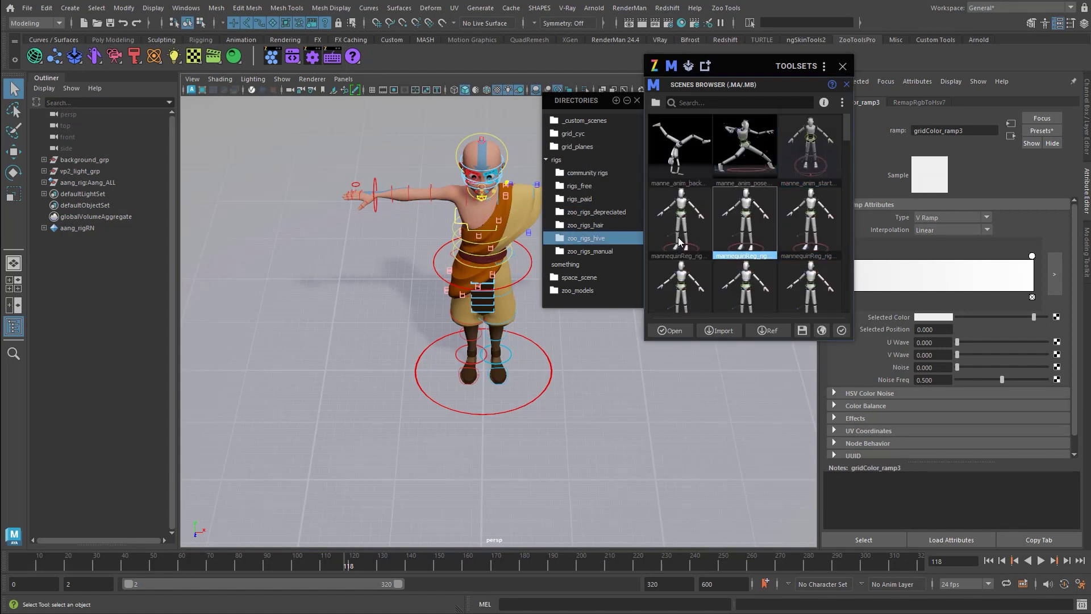
click(805, 211)
scroll(805, 212, down, 3)
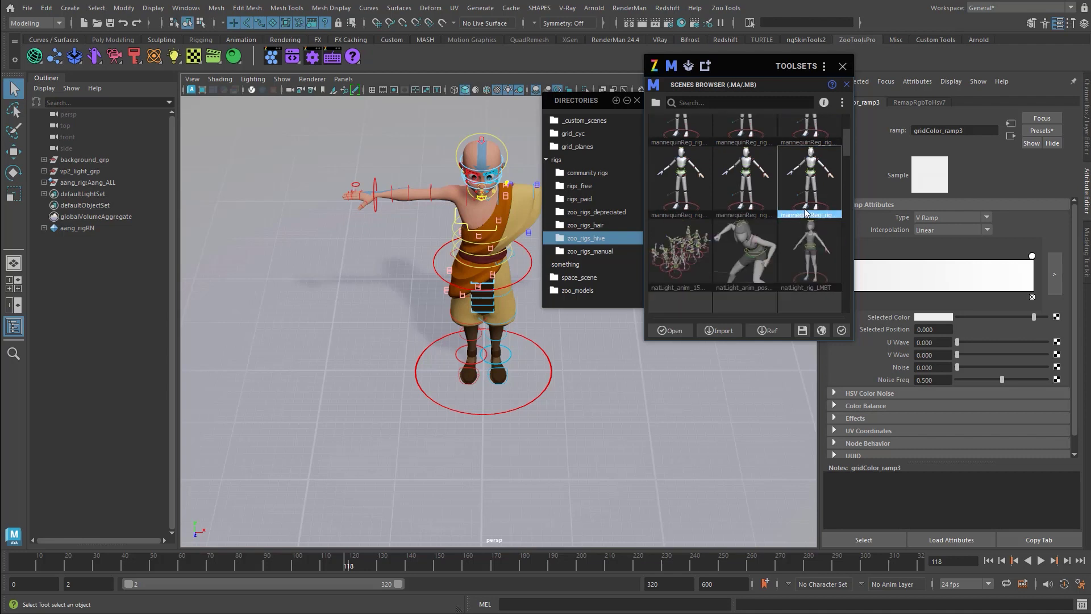
scroll(807, 208, up, 3)
click(814, 157)
click(746, 149)
click(694, 152)
click(682, 208)
scroll(805, 238, down, 5)
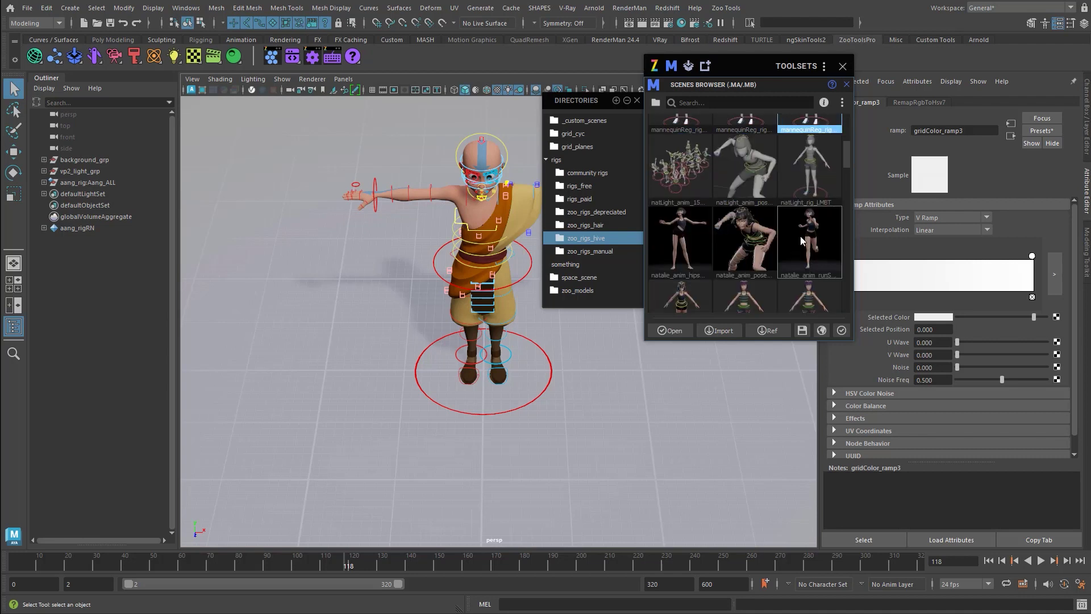
click(810, 184)
scroll(796, 258, down, 2)
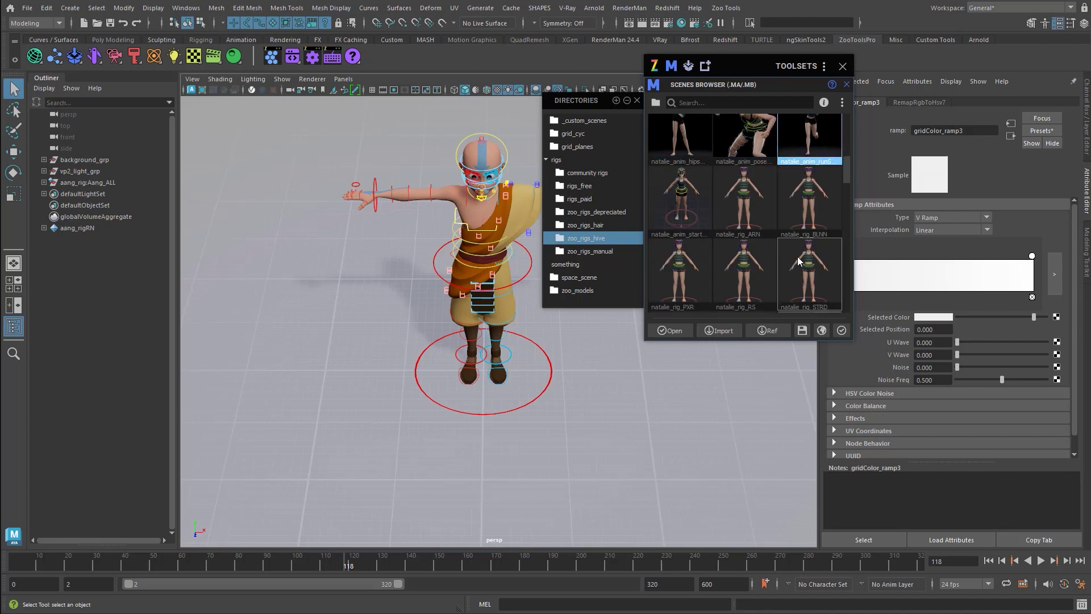
click(681, 200)
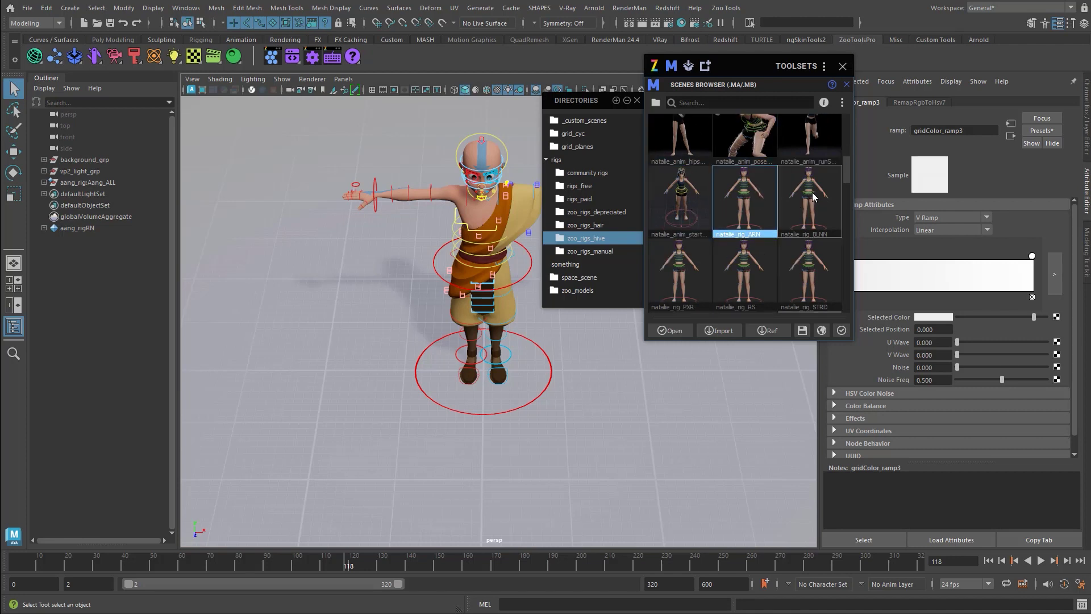
scroll(748, 223, up, 3)
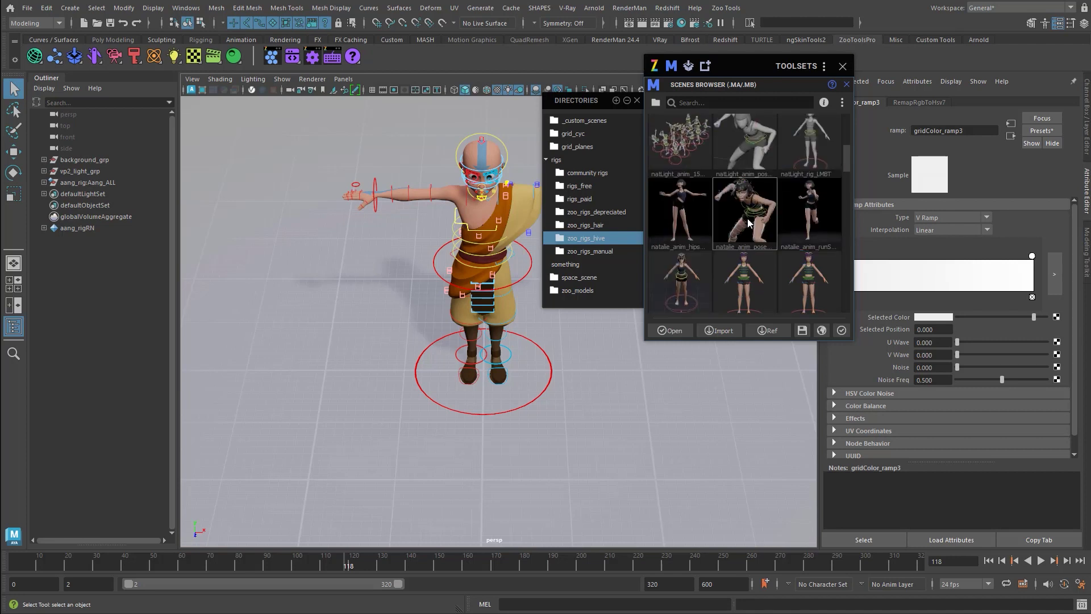
Review aang_rig in the community rigs folder and switch the Scenes Browser to the rigs_free folder.
click(607, 172)
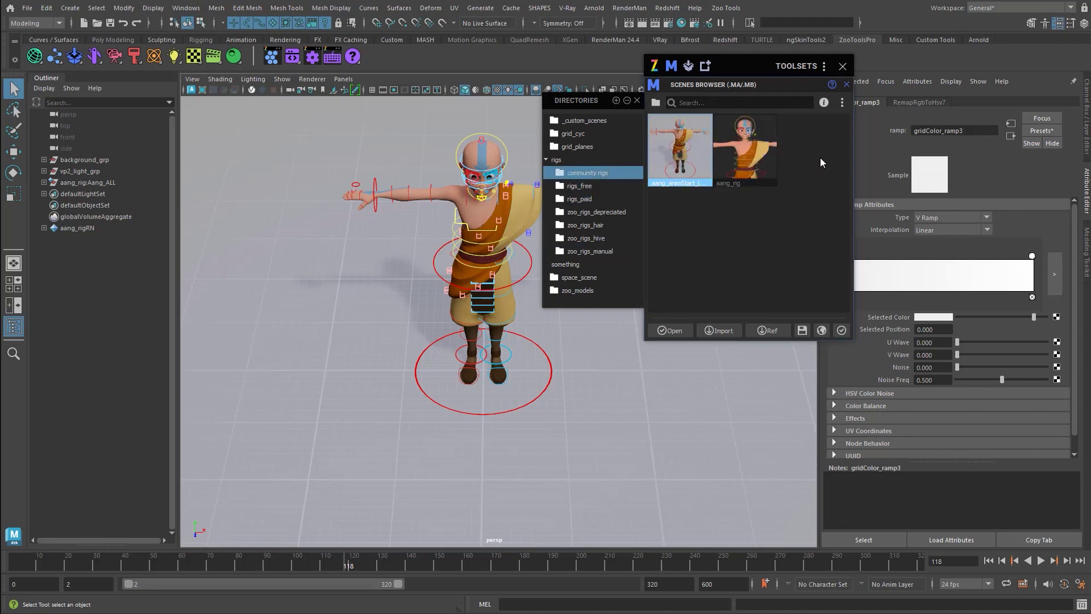
click(749, 136)
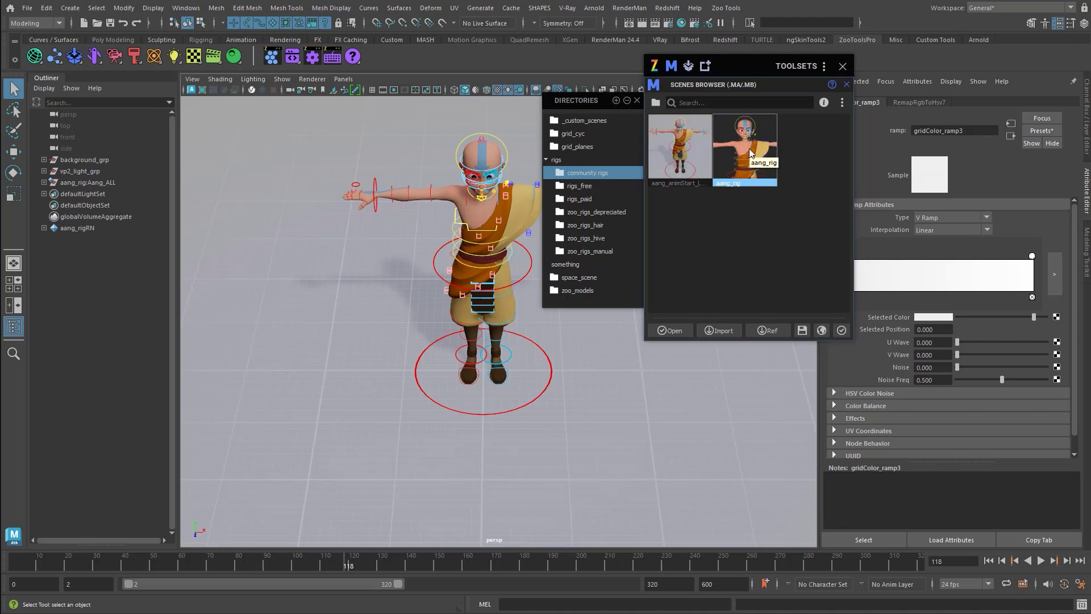
alt+middle_drag(749, 149, 728, 247)
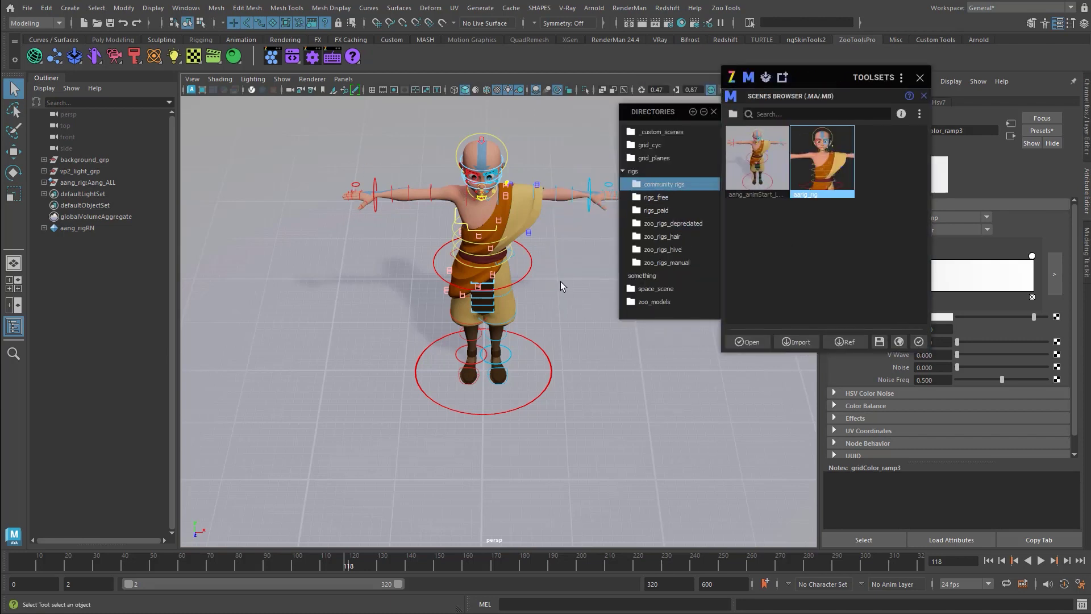
click(684, 199)
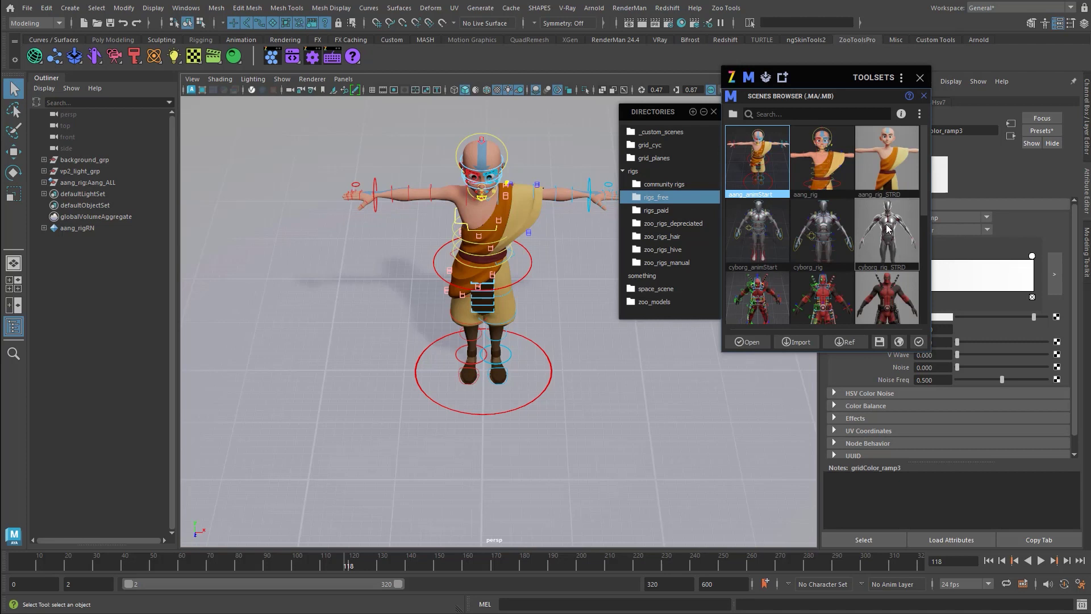
click(878, 249)
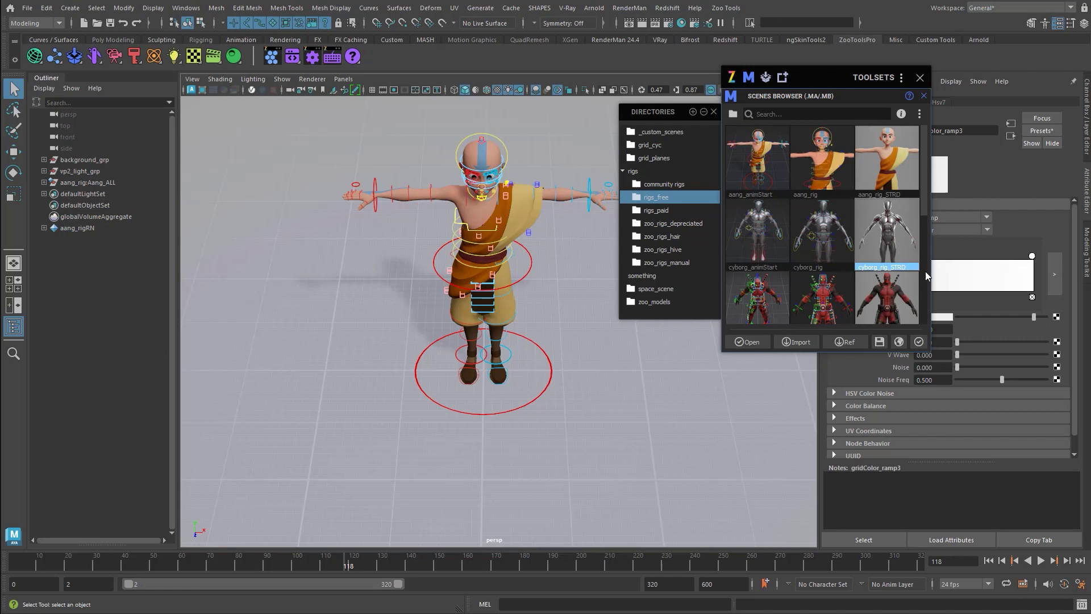
double_click(894, 240)
click(663, 333)
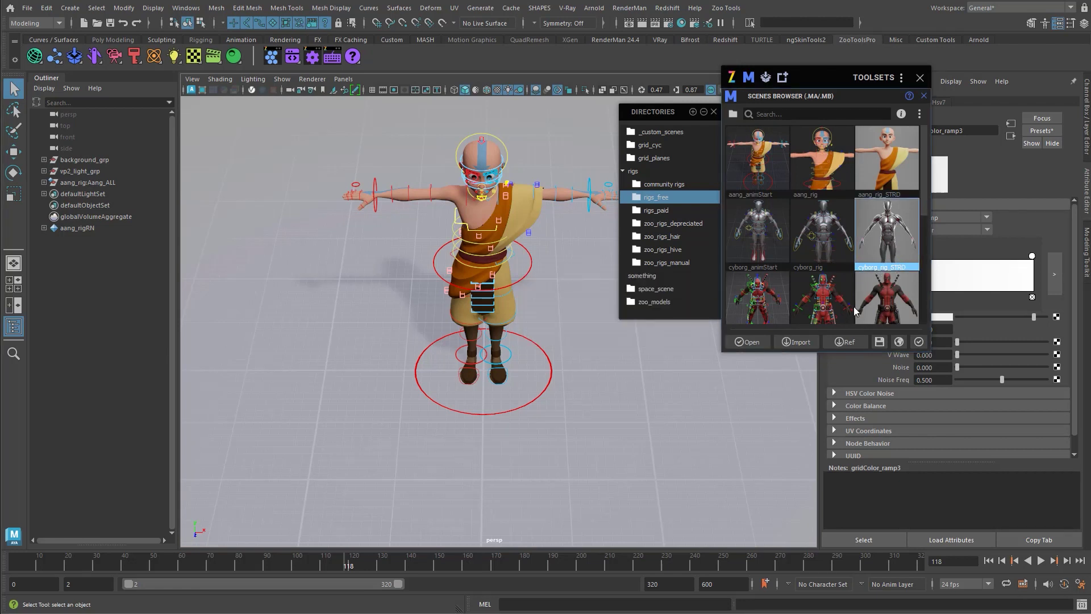
Open the cyborg_animStart scene from the rigs_free folder and view the rig from the front.
click(755, 244)
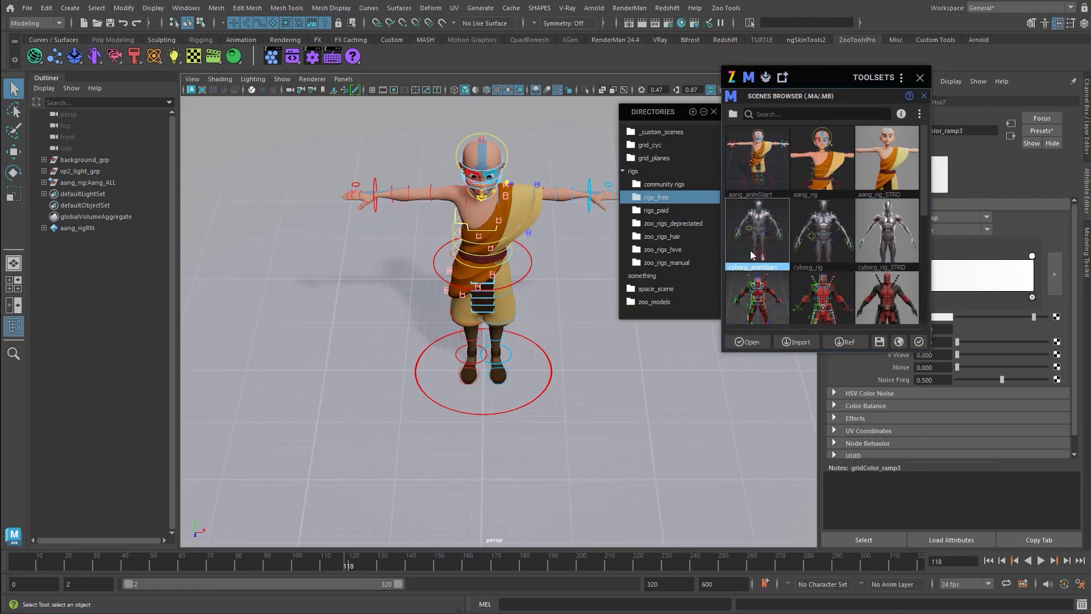
double_click(763, 245)
click(618, 332)
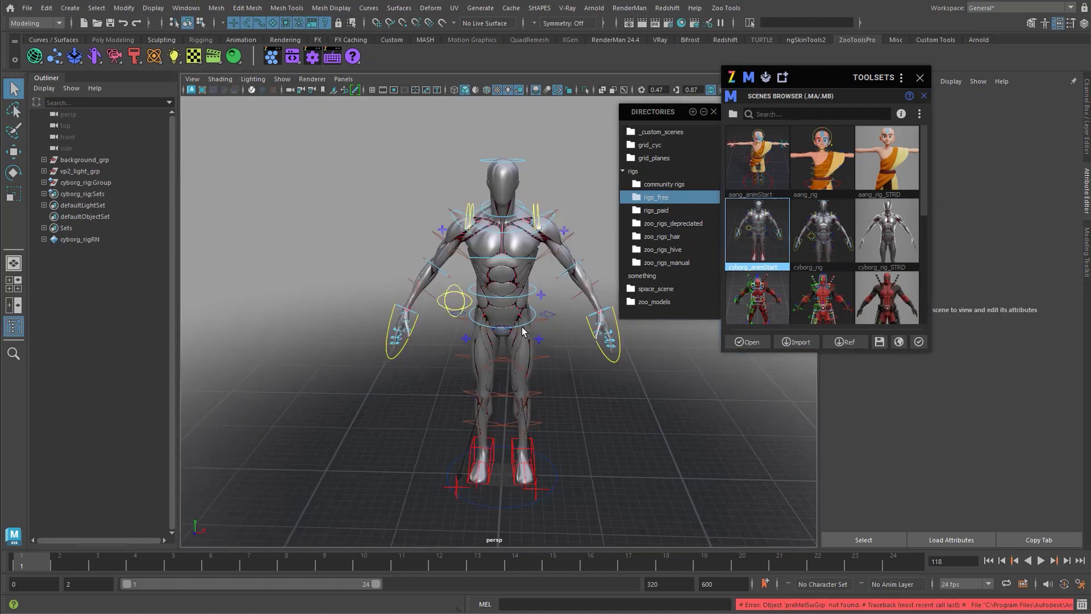
alt+right_drag(547, 323, 590, 336)
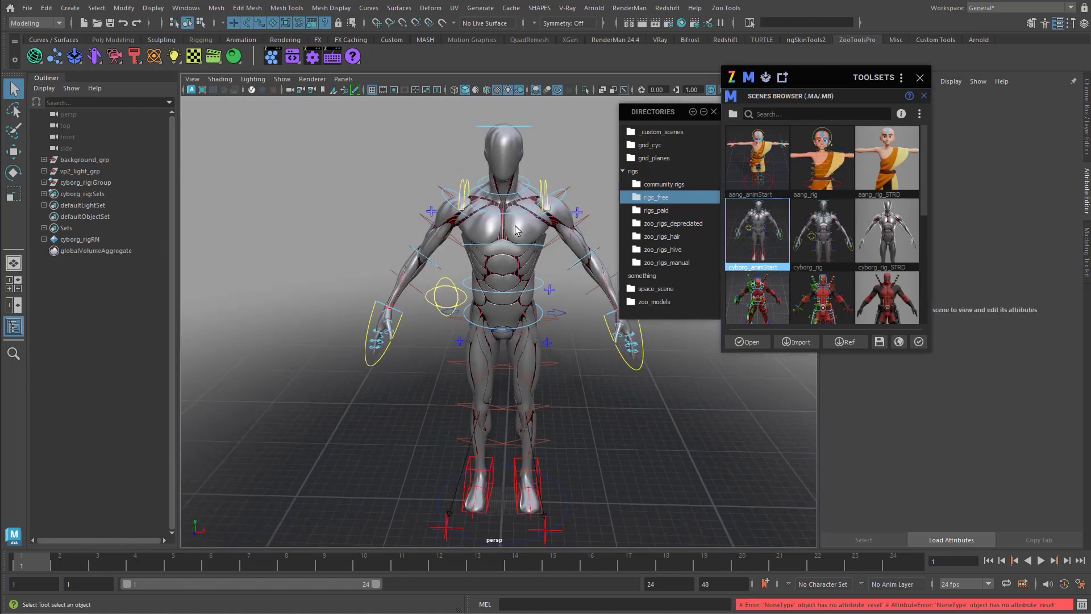
Collapse the Toolsets window, choose the Un-tone-mapped (sRGB) view transform and switch the viewport background to black.
alt+middle_drag(552, 237, 541, 230)
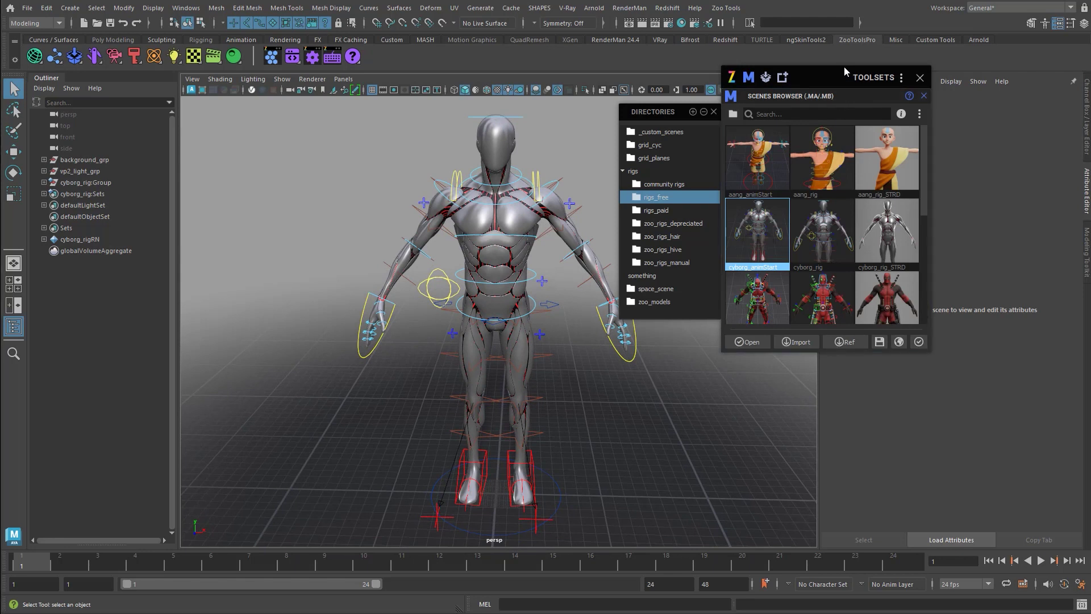
drag(844, 66, 893, 59)
double_click(894, 59)
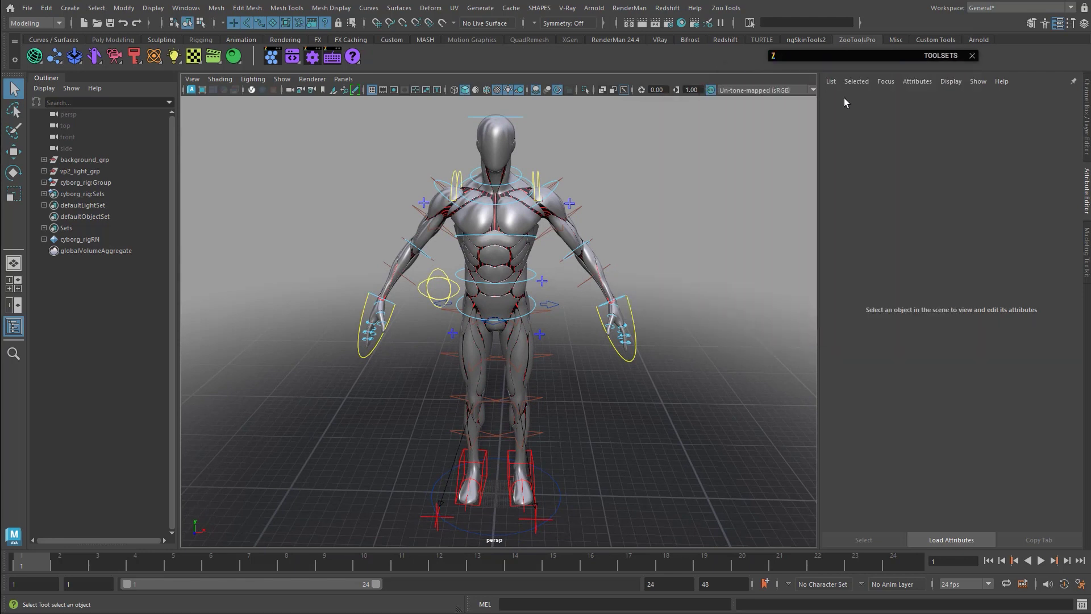
click(764, 92)
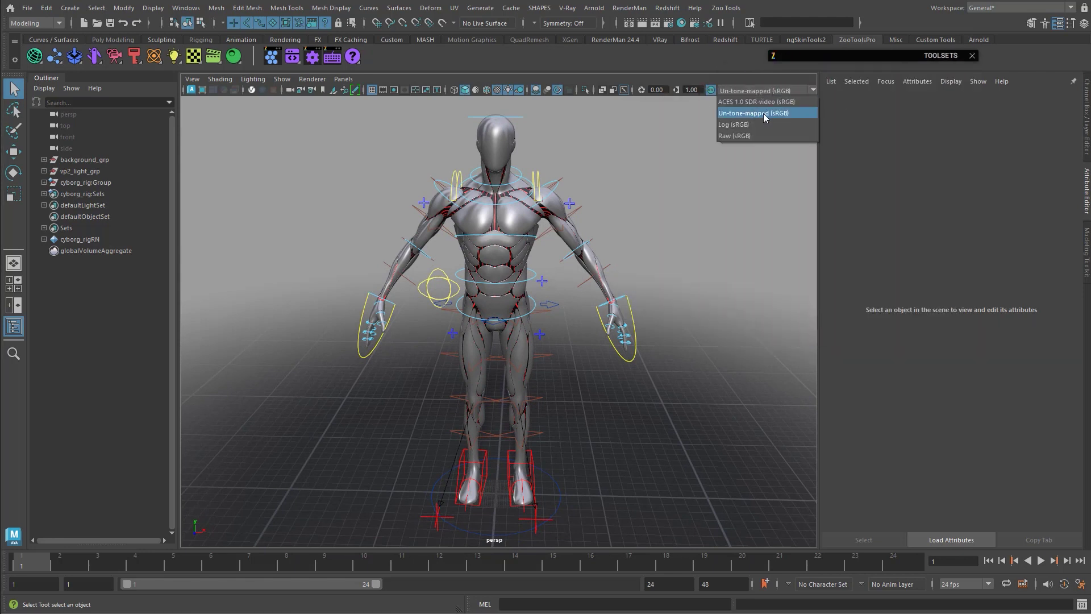
click(765, 114)
key(alt+b)
key(alt+b)
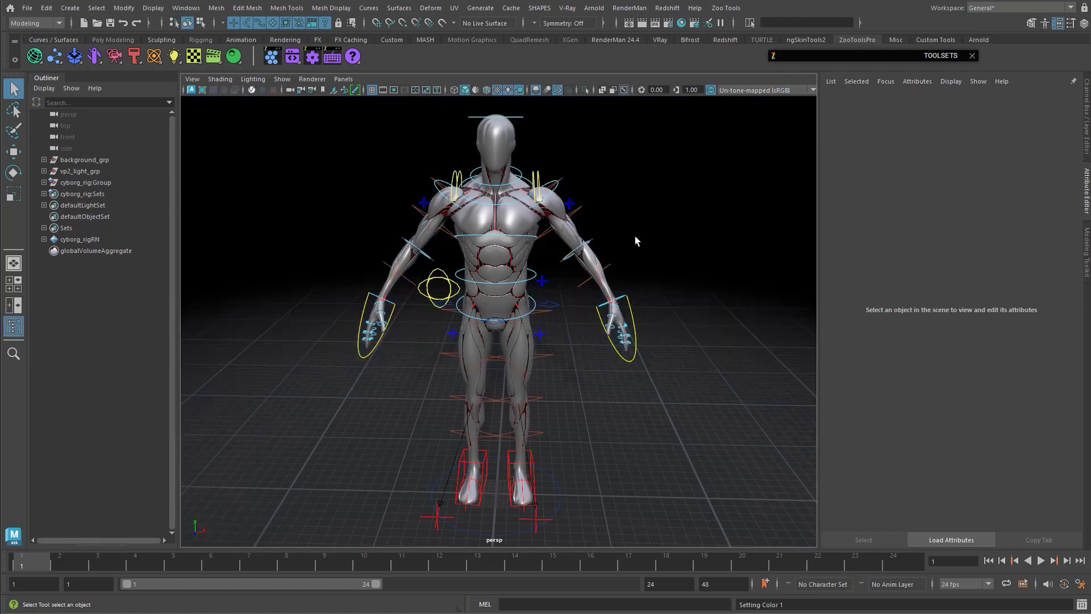
alt+right_drag(575, 233, 597, 247)
alt+middle_drag(596, 248, 602, 255)
alt+right_drag(613, 244, 597, 238)
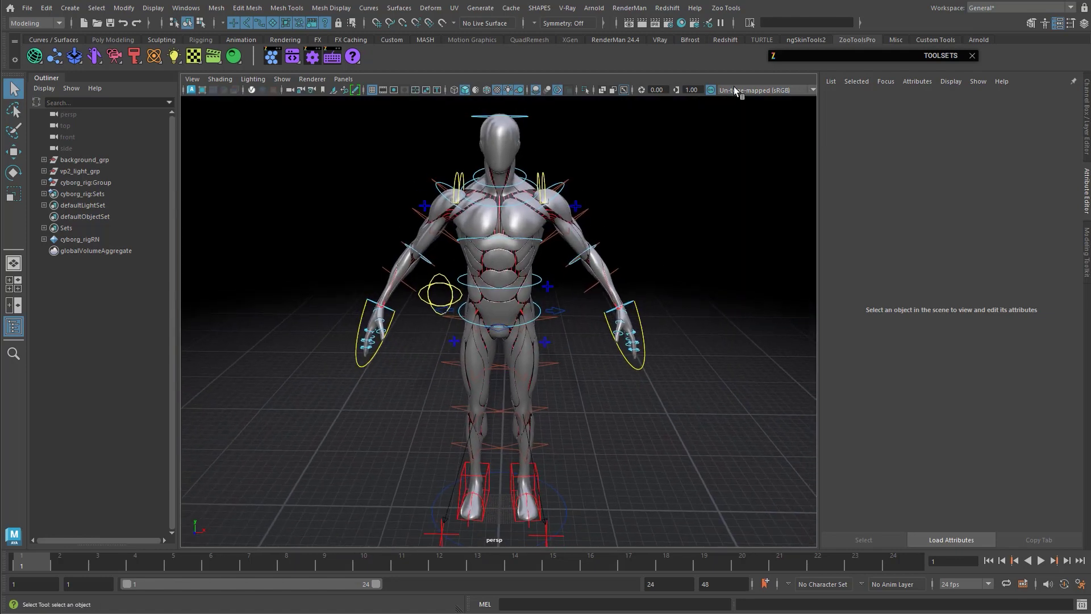
Open Fix Viewport from Zoo Tools, set the viewport contrast to 0.35 and close the Toolsets window.
double_click(943, 55)
click(234, 56)
click(219, 145)
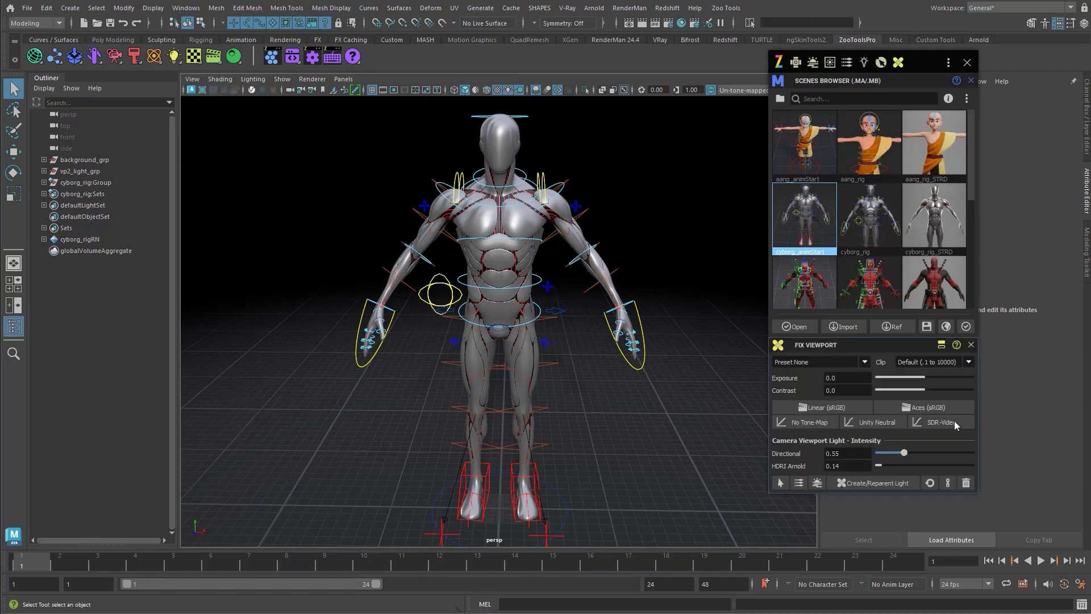
drag(931, 390, 942, 389)
alt+right_drag(634, 245, 573, 212)
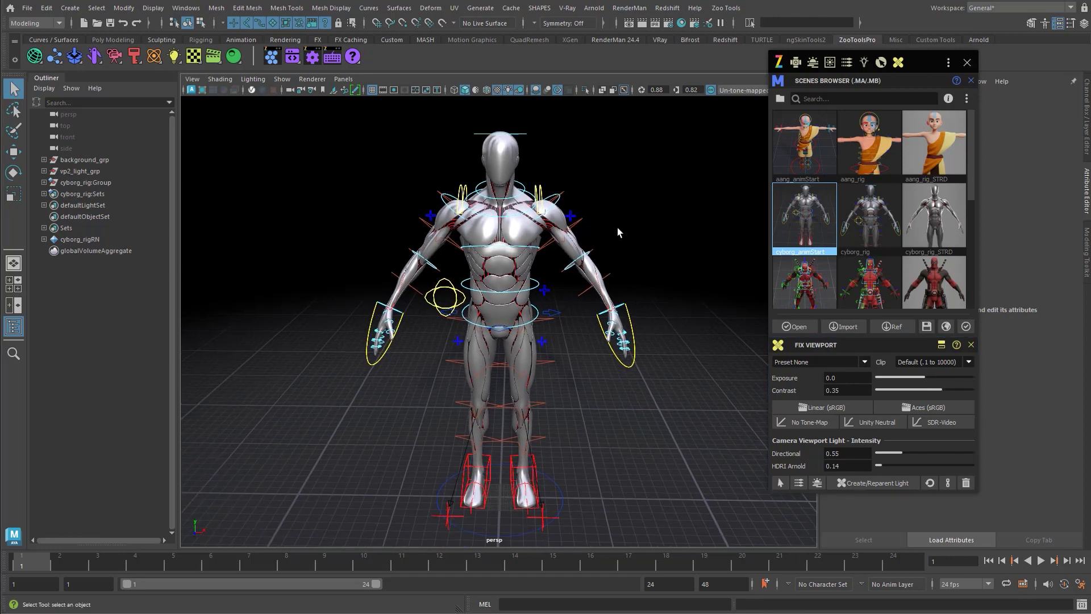
click(968, 62)
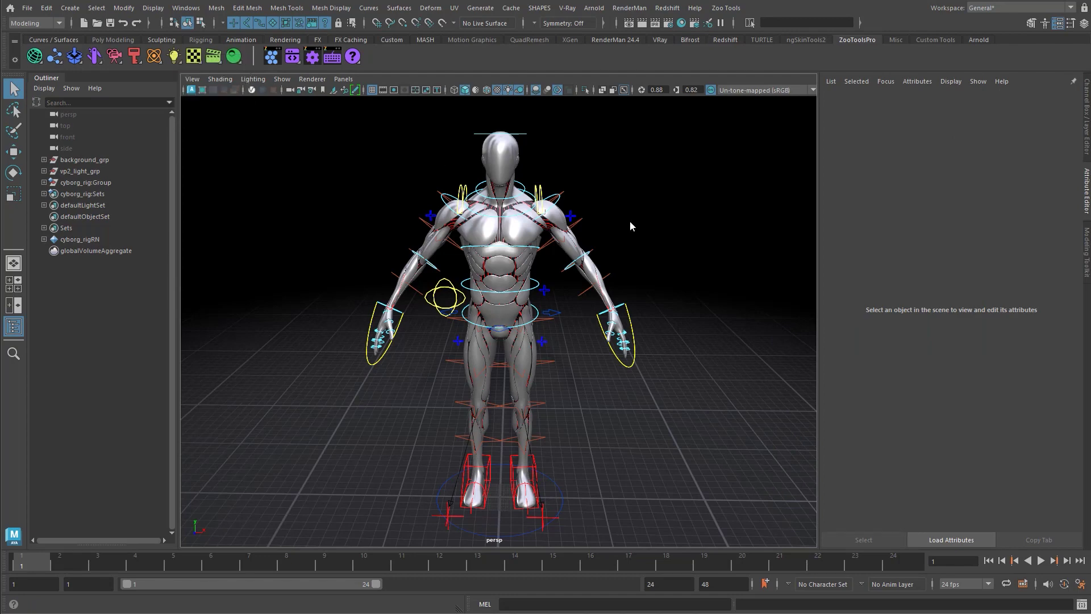
Show the Channel Box and, with vp2_light_grp selected, apply HDRI-SKIES_Sky026, Sky069 and Sky078 from HDRI Skydomes.
key(ctrl+a)
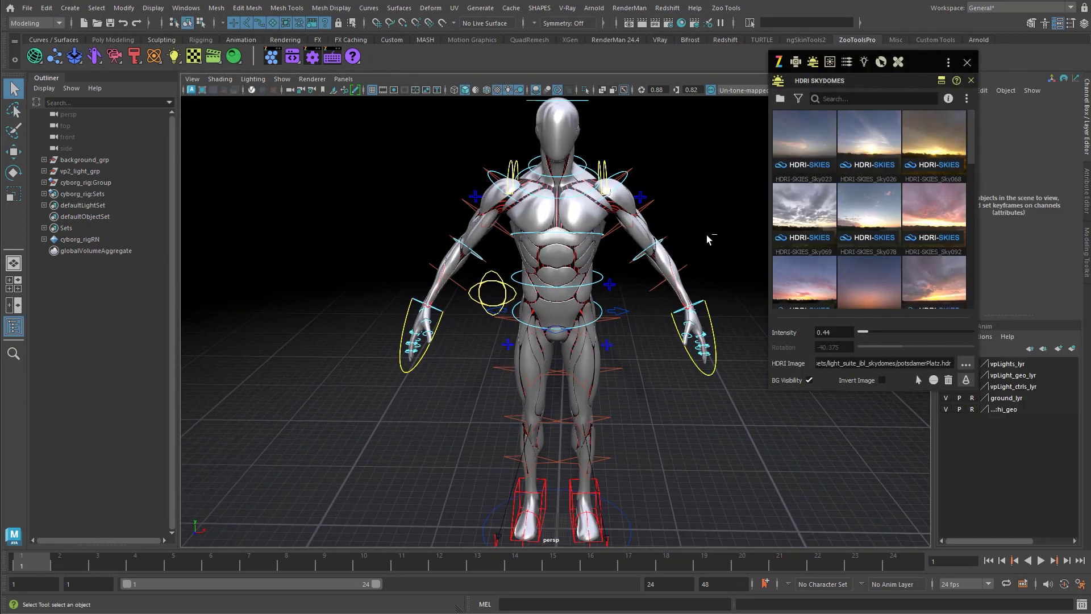
alt+right_drag(728, 208, 257, 219)
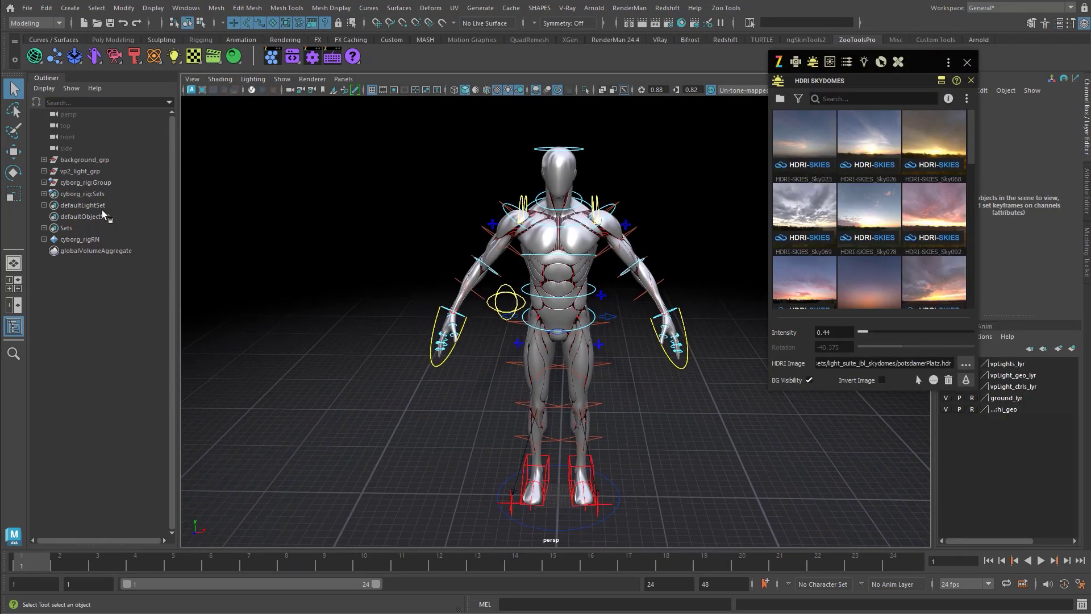
click(72, 172)
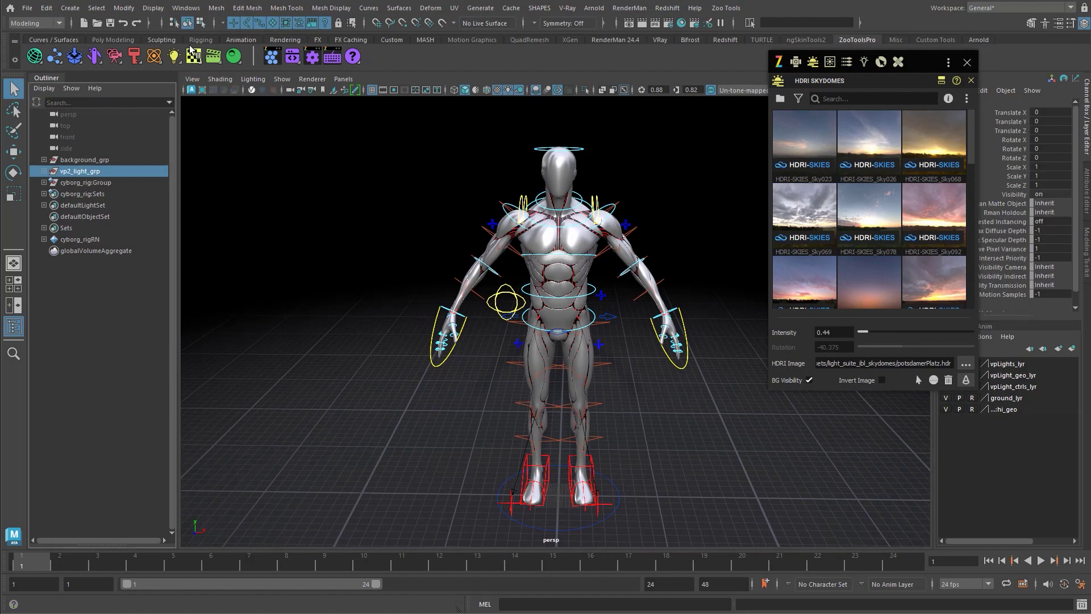
click(876, 150)
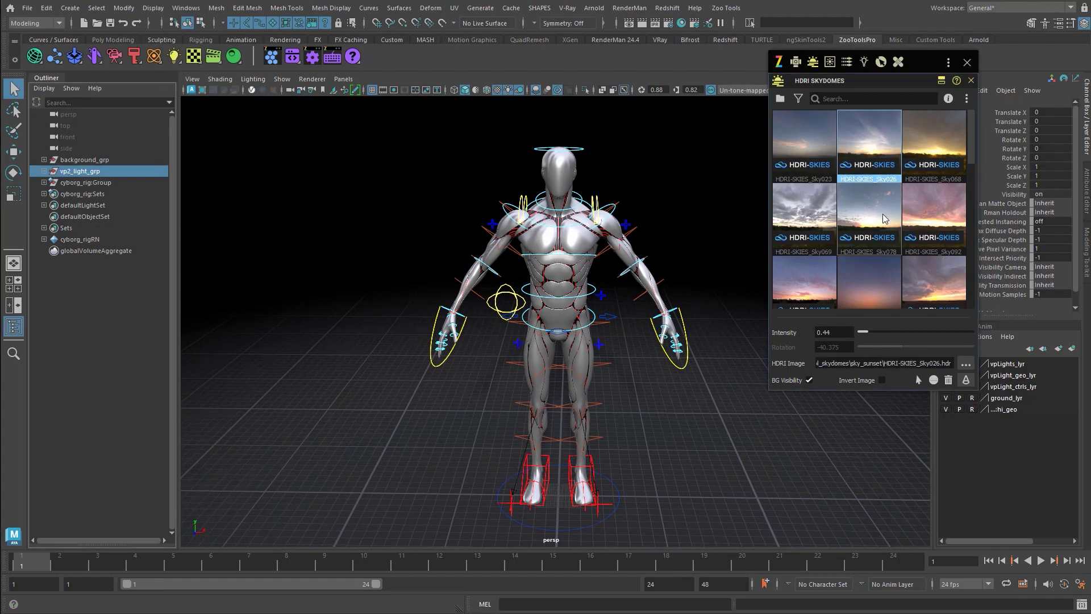
alt+middle_drag(687, 244, 653, 252)
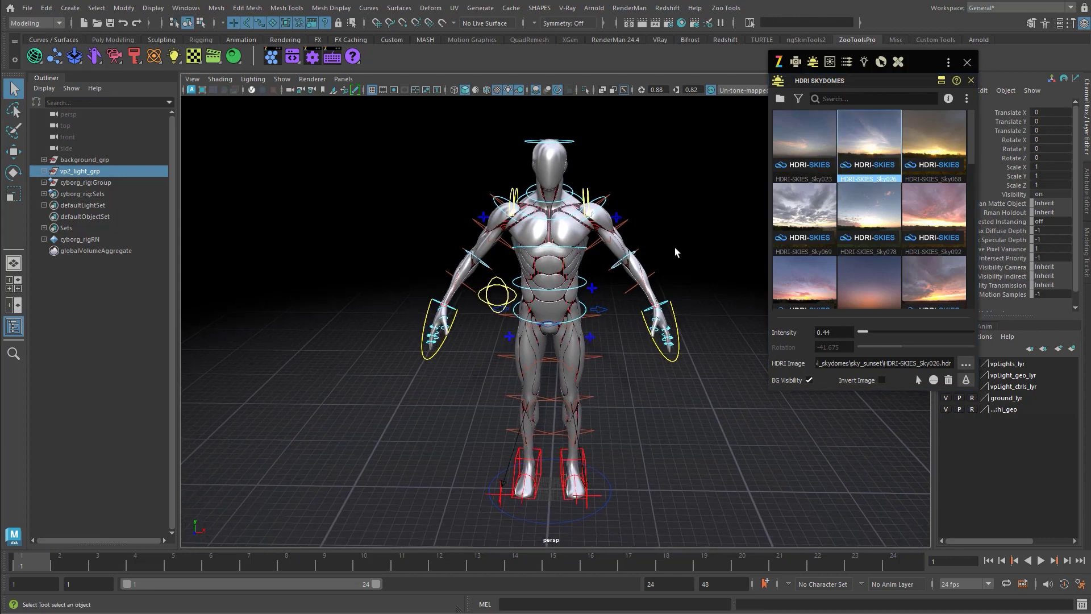
click(803, 231)
click(882, 230)
mouse_move(654, 236)
alt+middle_down()
mouse_move(628, 244)
mouse_move(631, 264)
mouse_move(661, 254)
alt+middle_up()
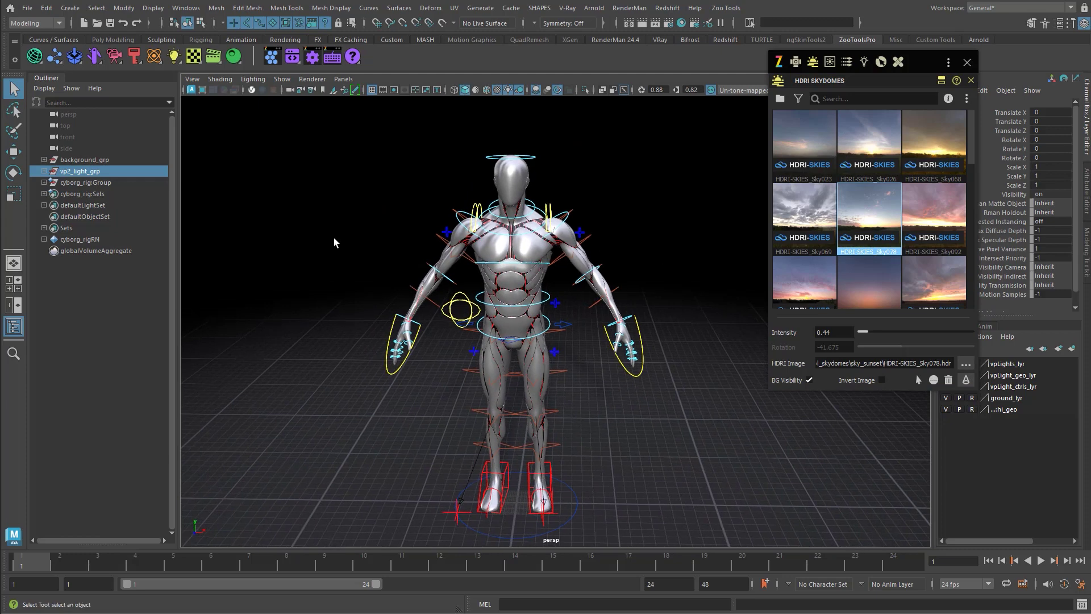
Expand vp2_light_grp, select its skydome light and apply the HDRI-SKIES_Sky092 image.
click(44, 170)
click(94, 228)
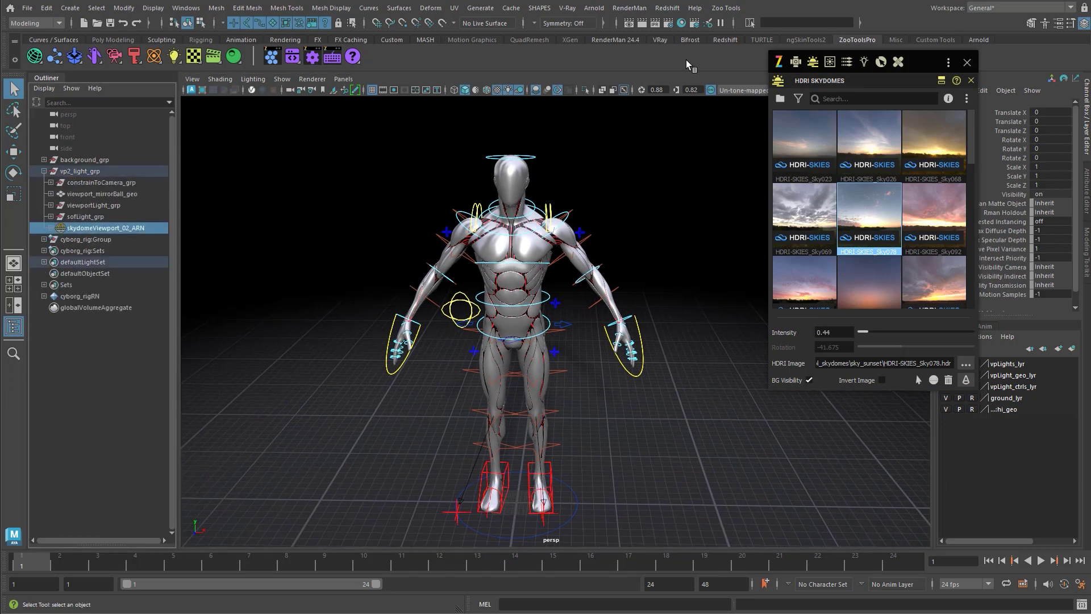
drag(925, 62, 827, 64)
alt+drag(543, 208, 551, 201)
alt+right_drag(550, 201, 572, 201)
alt+middle_drag(573, 201, 584, 202)
click(833, 207)
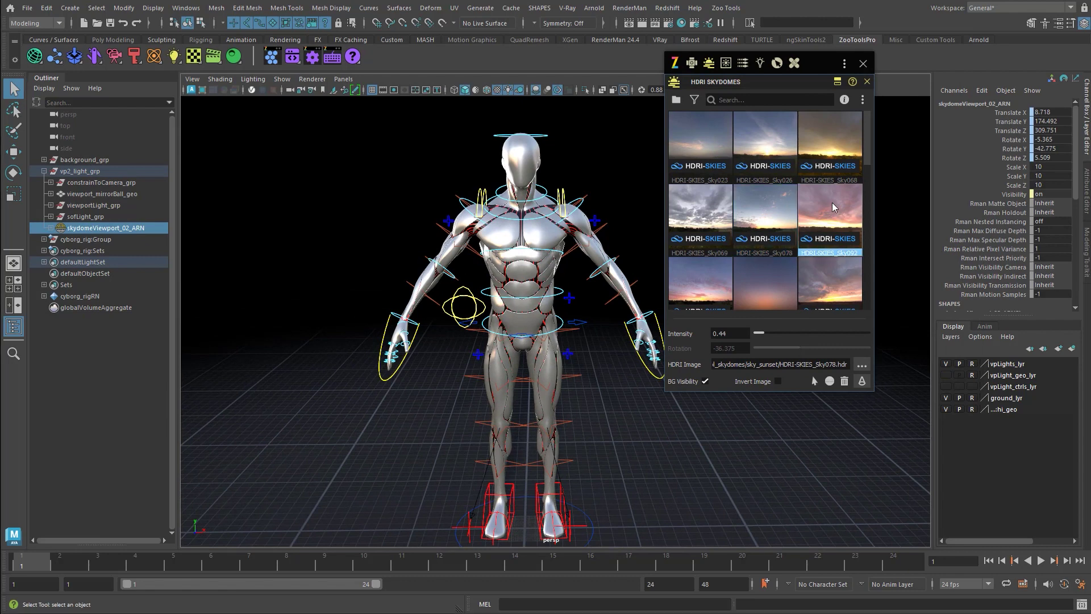
Try the Sky069, Sky136_blur and Sky174 HDRIs on the cyborg and settle on HDRI-SKIES_Sky068.
click(765, 227)
click(691, 285)
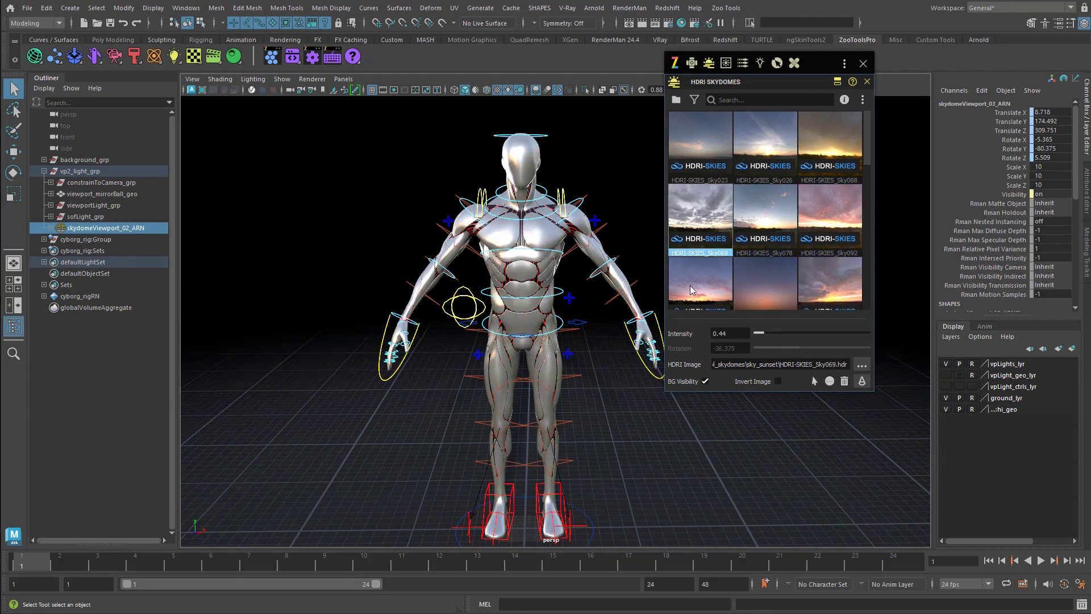
click(763, 262)
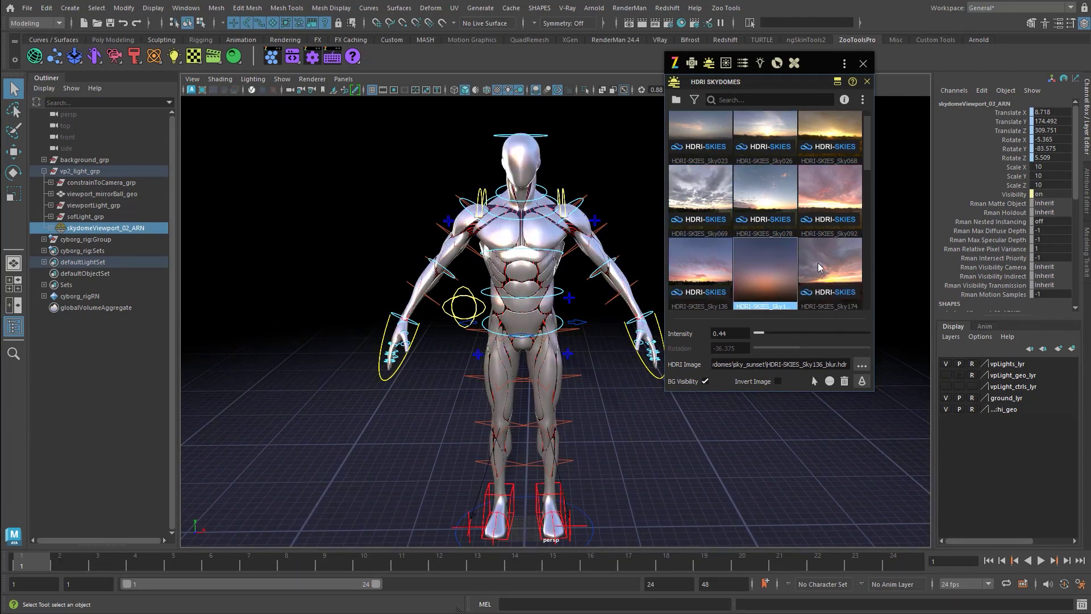
click(818, 263)
mouse_move(614, 267)
alt+mouse_down()
mouse_move(586, 265)
mouse_move(620, 259)
alt+mouse_up()
click(832, 136)
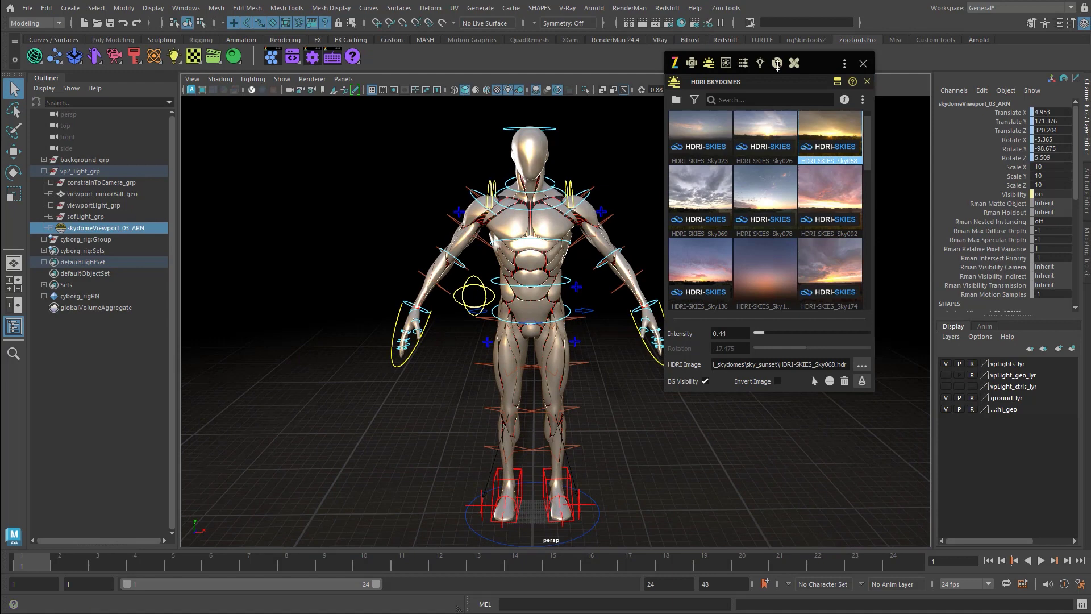
Add the Scenes Browser beneath HDRI Skydomes, browse the smaller skydome thumbnails and select the cyborg_rig_STRD scene.
click(94, 54)
click(113, 59)
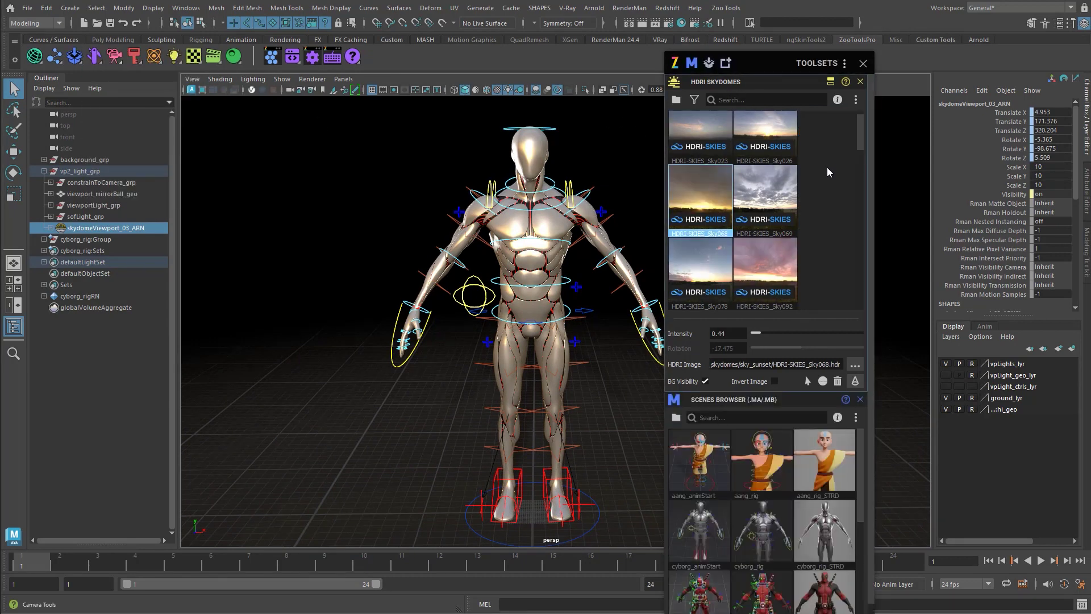
scroll(776, 228, down, 5)
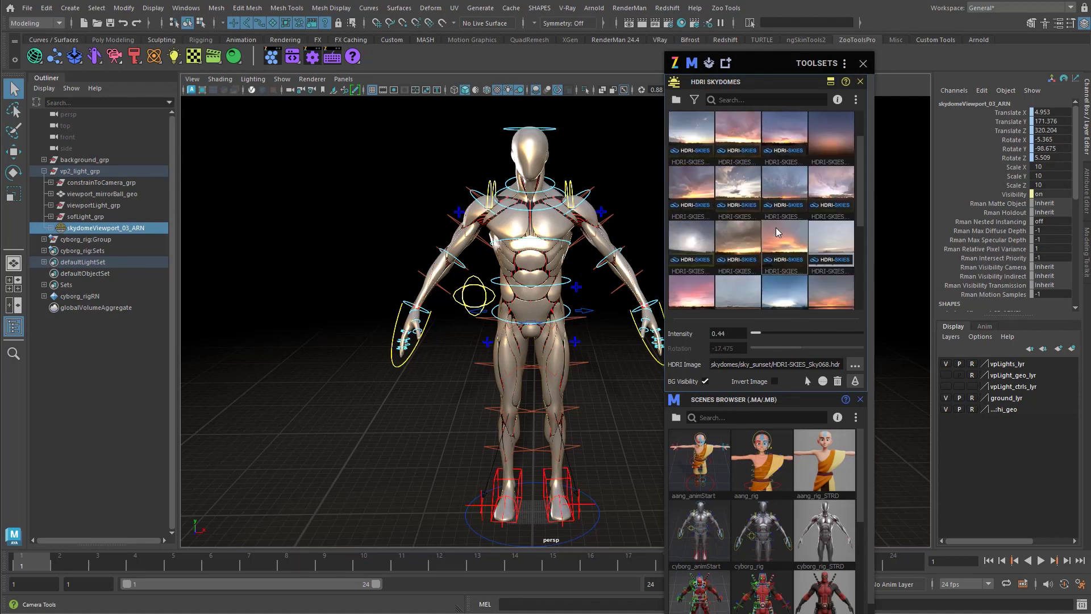
ctrl+scroll(776, 227, down, 3)
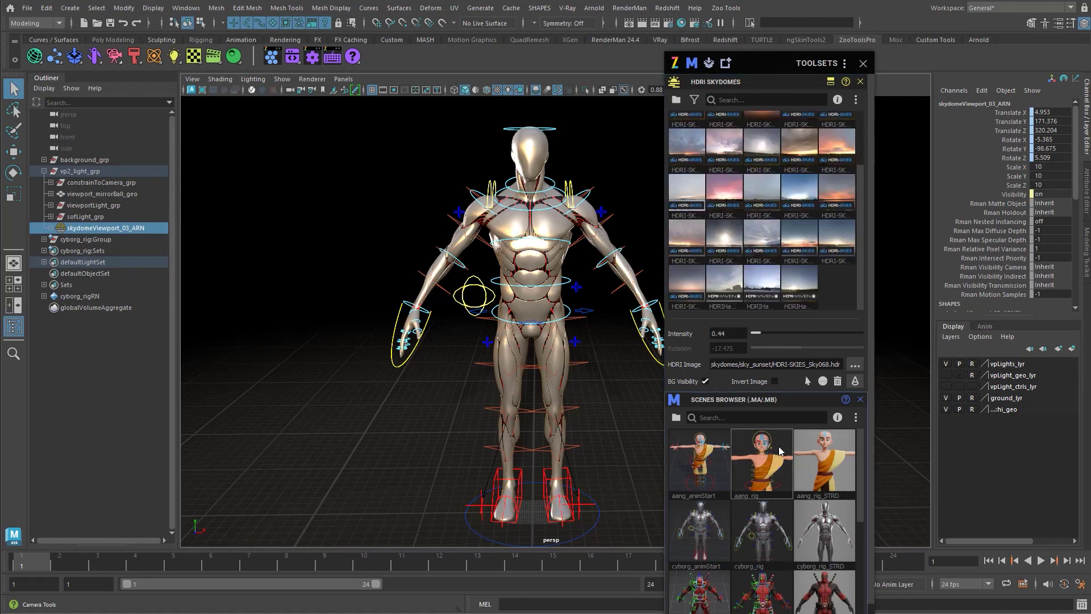
click(825, 540)
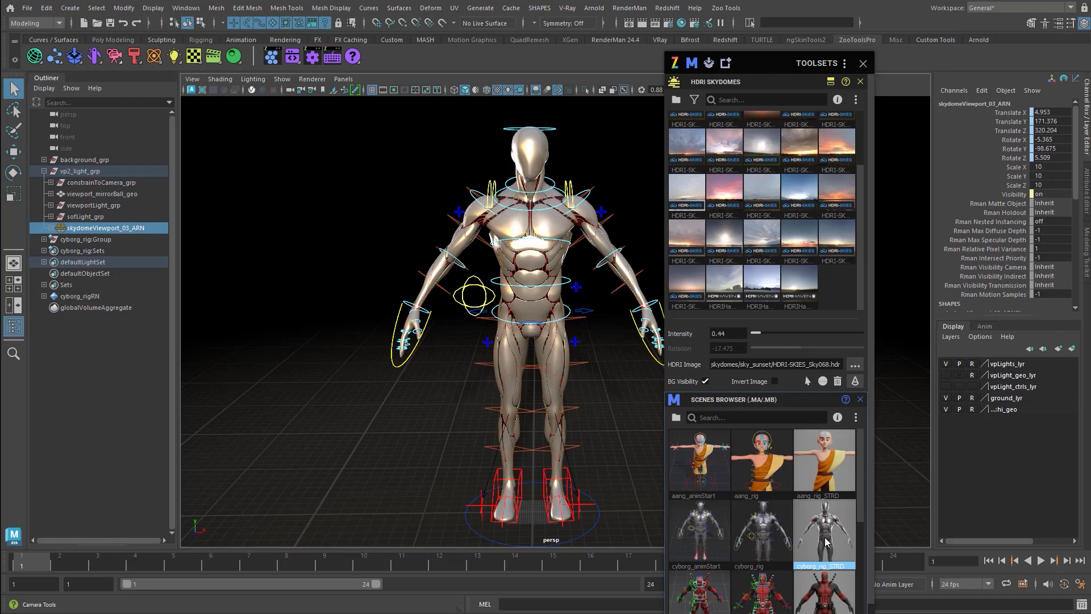
Open the selected scene's folder in File Explorer, copy the rigs_free\cyborg_rig path and close the window.
click(855, 419)
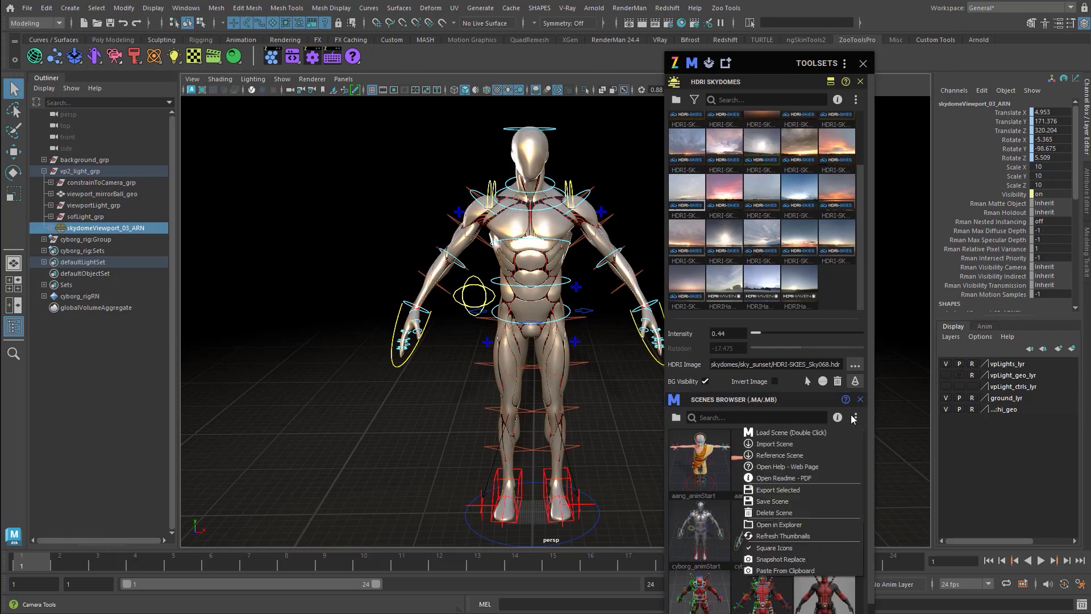
click(798, 524)
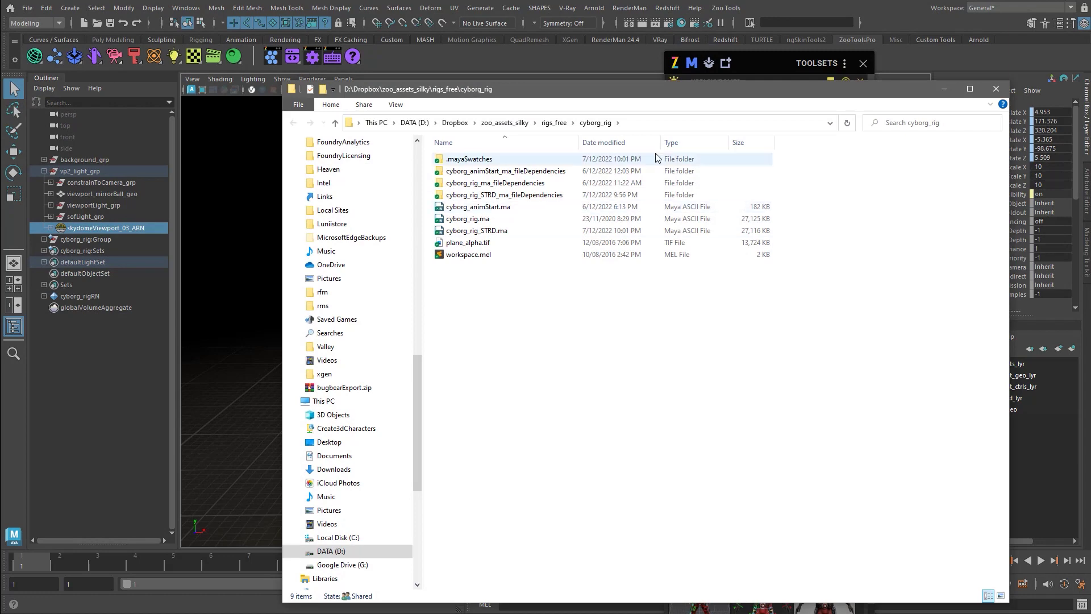
click(659, 125)
key(ctrl+c)
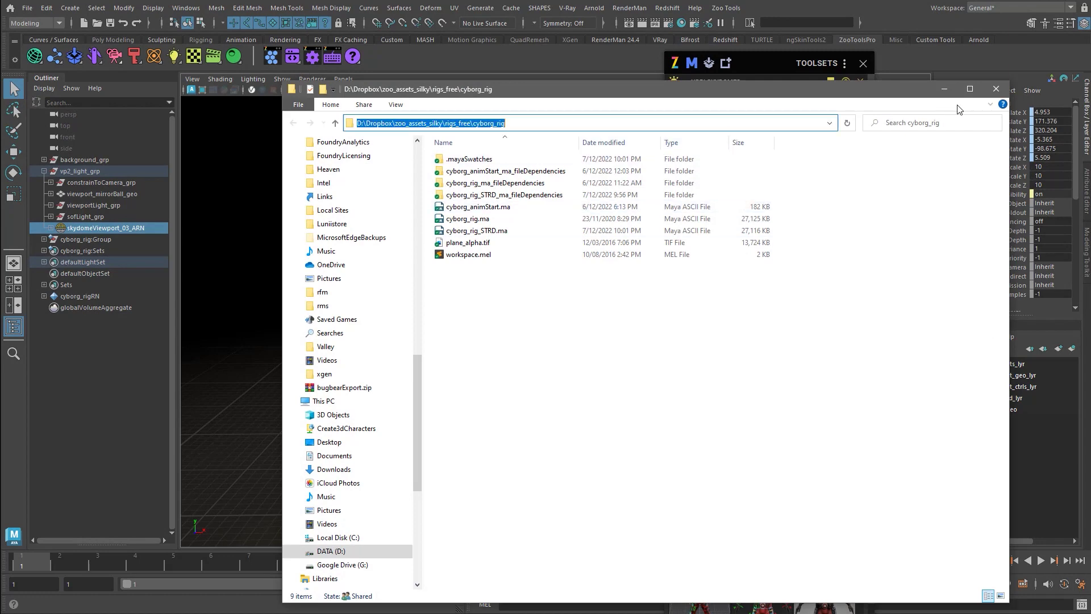
click(996, 89)
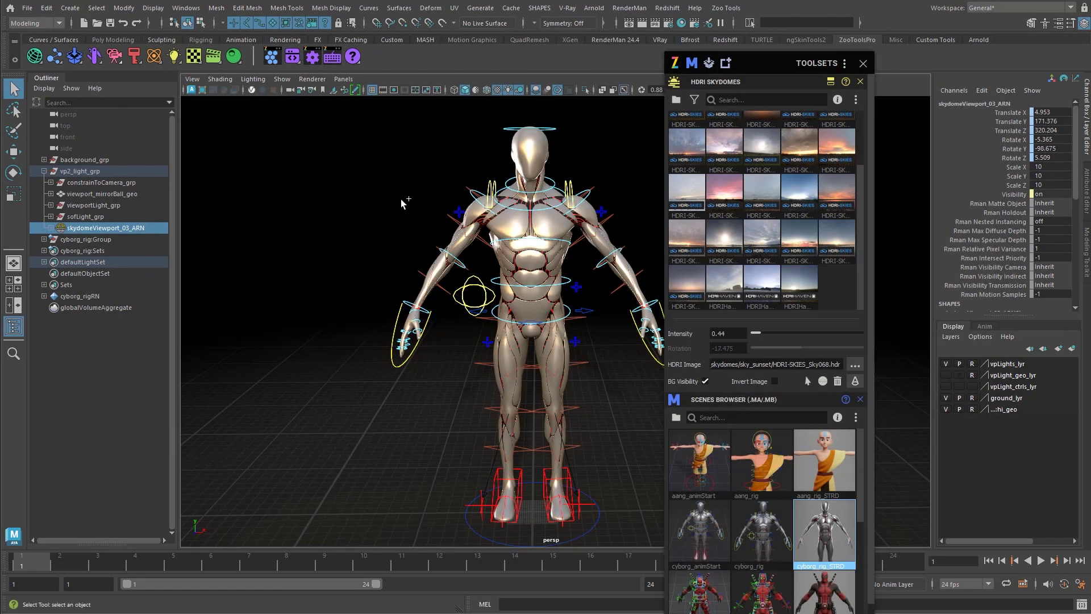
Replace the cyborg_rig reference in the Reference Editor with cyborg_rig_STRD.ma from the copied rigs_free\cyborg_rig folder path.
click(574, 235)
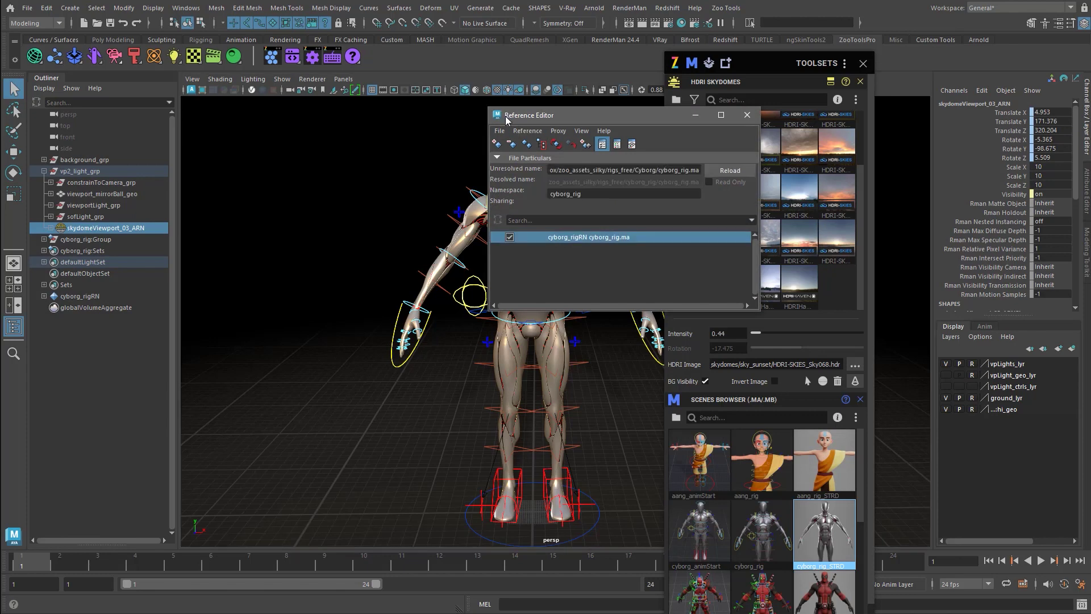
drag(552, 117, 275, 112)
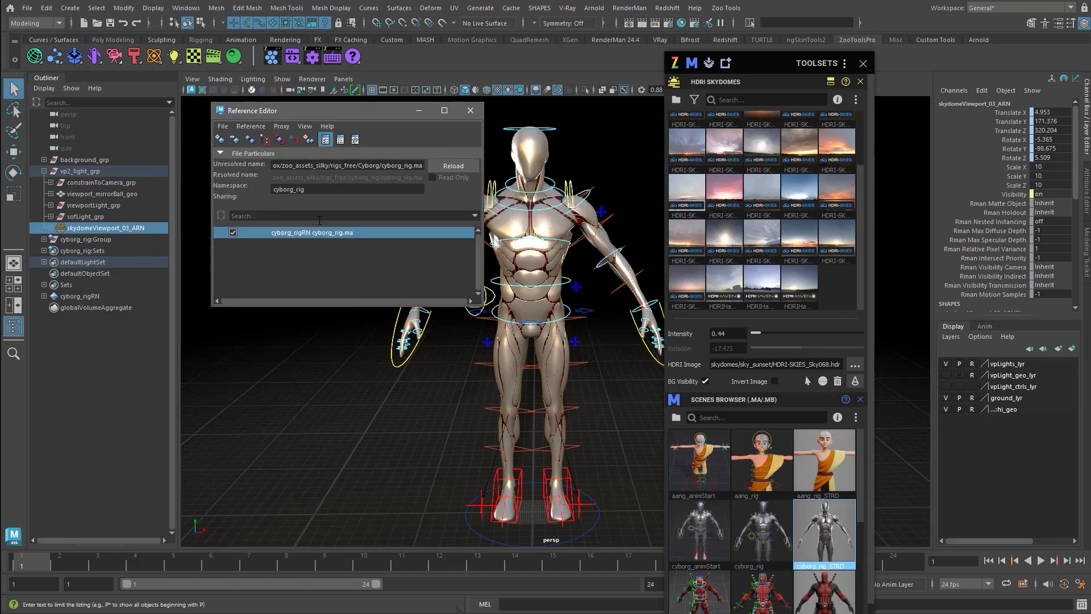
click(251, 126)
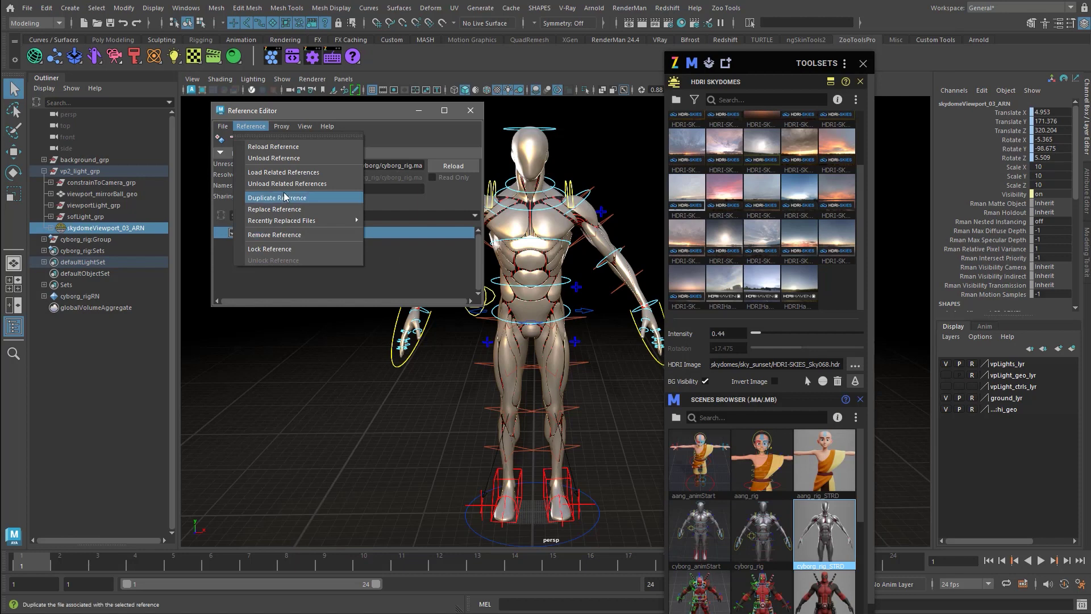
click(296, 209)
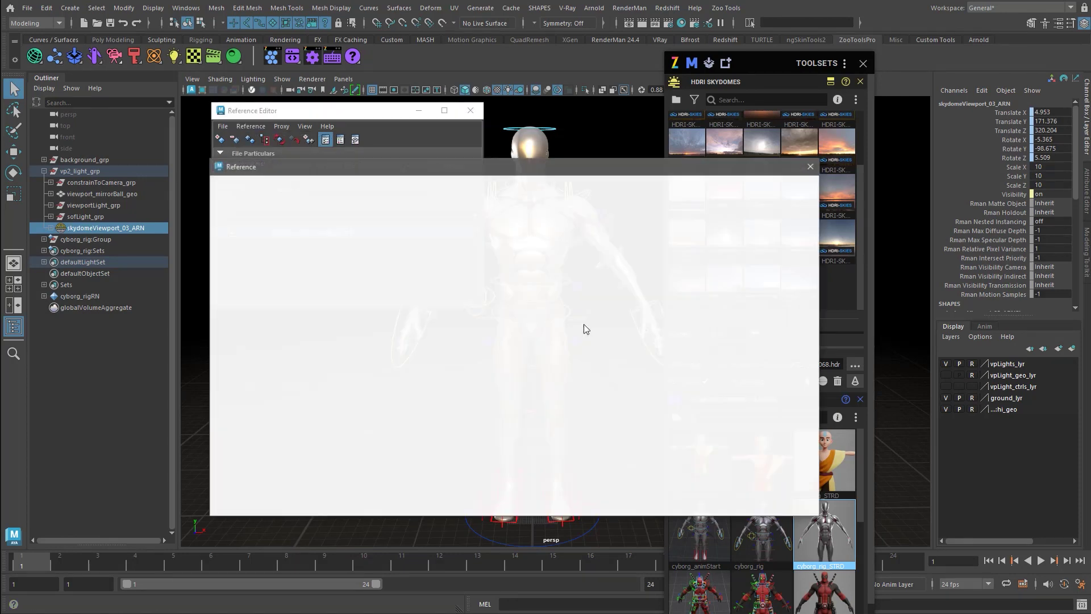
drag(374, 189, 259, 171)
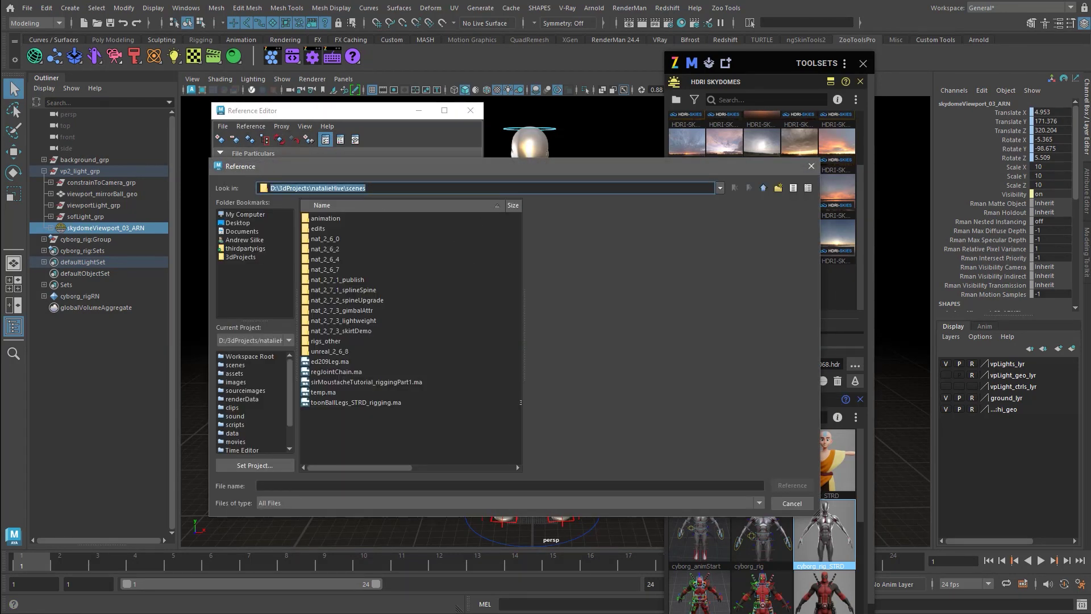
key(ctrl+v)
key(Return)
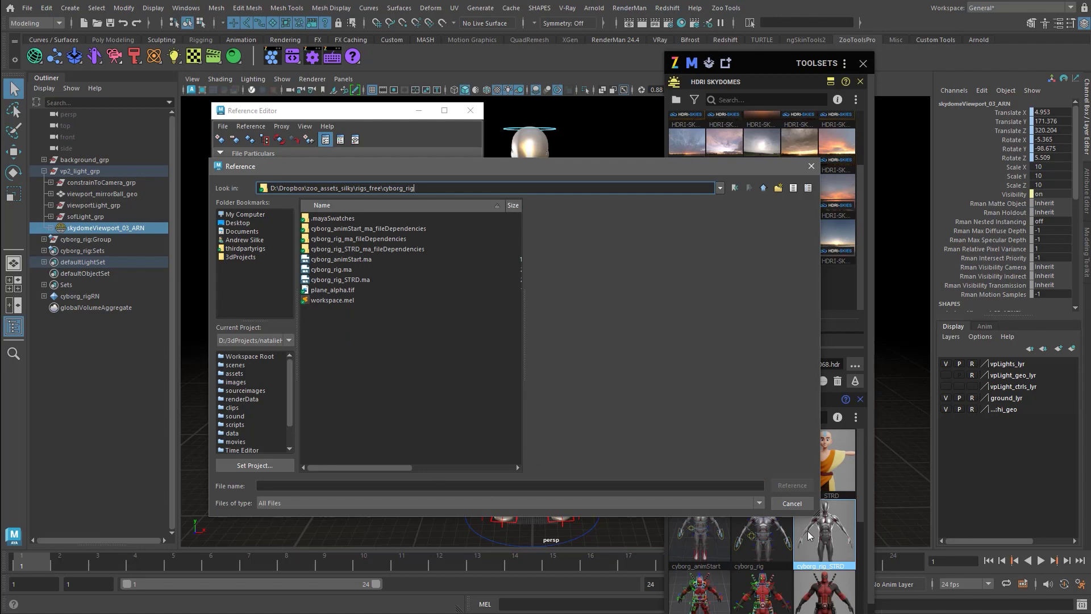
click(341, 261)
click(343, 269)
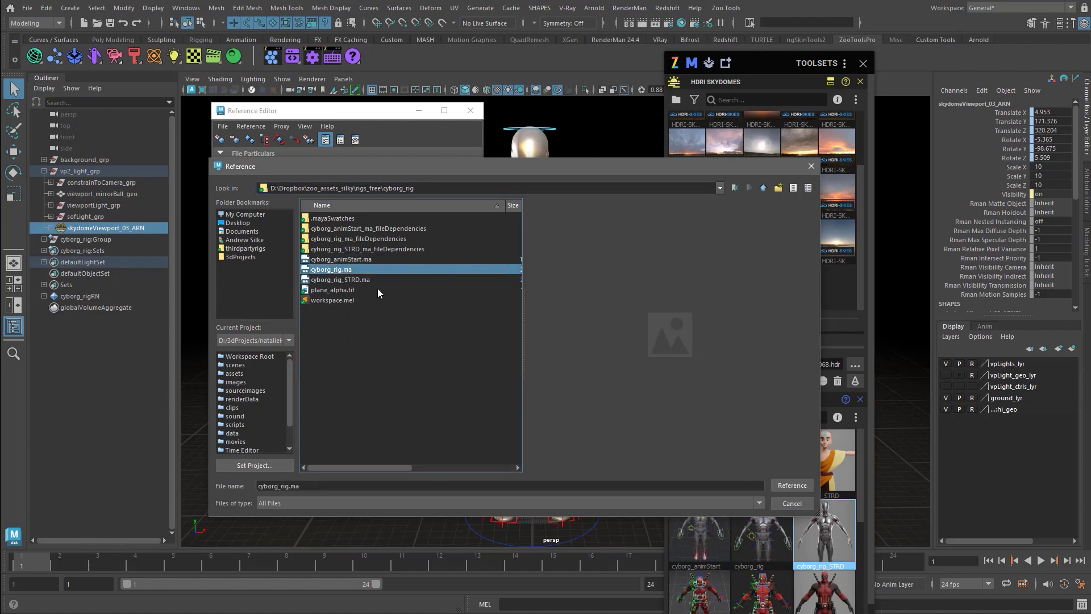
click(358, 279)
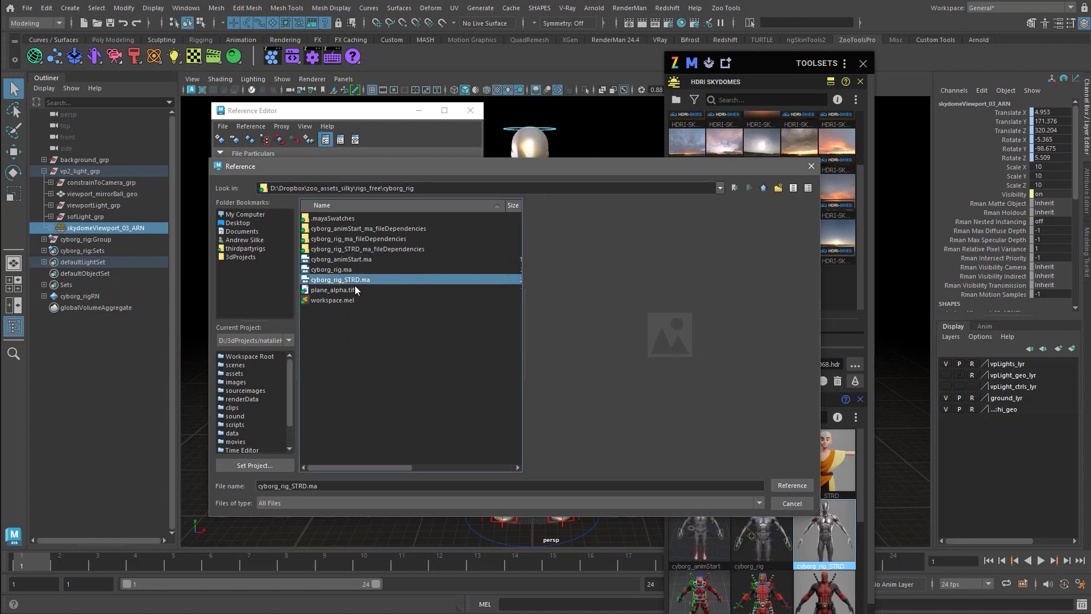
click(791, 485)
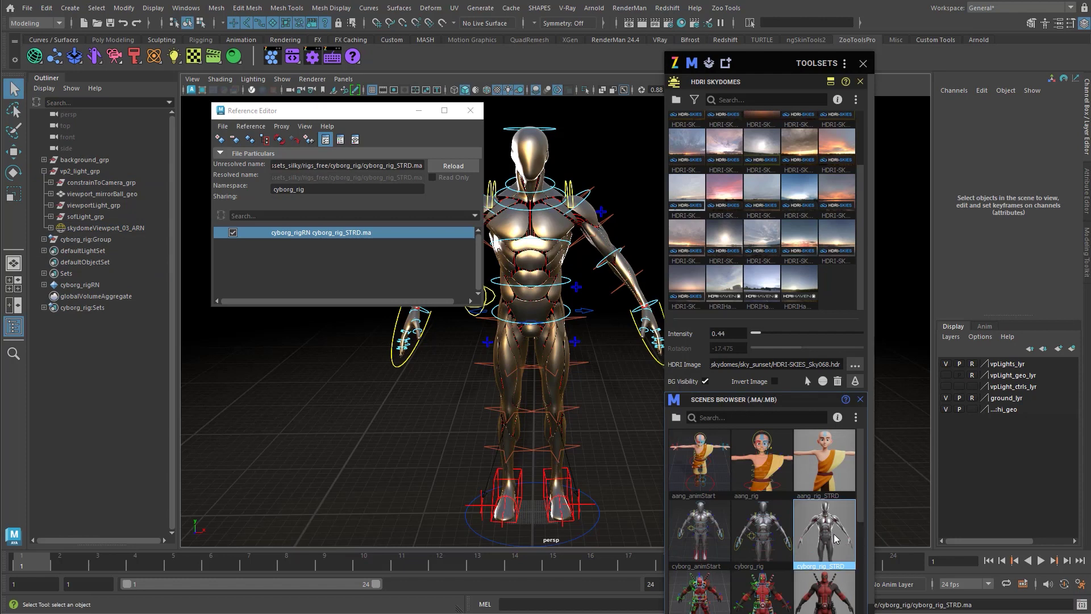
Open Fix Viewport with its advanced options and raise the camera viewport light intensities to Directional 0.81 and HDRI Arnold 0.95.
alt+drag(566, 328, 579, 280)
alt+right_drag(576, 266, 584, 224)
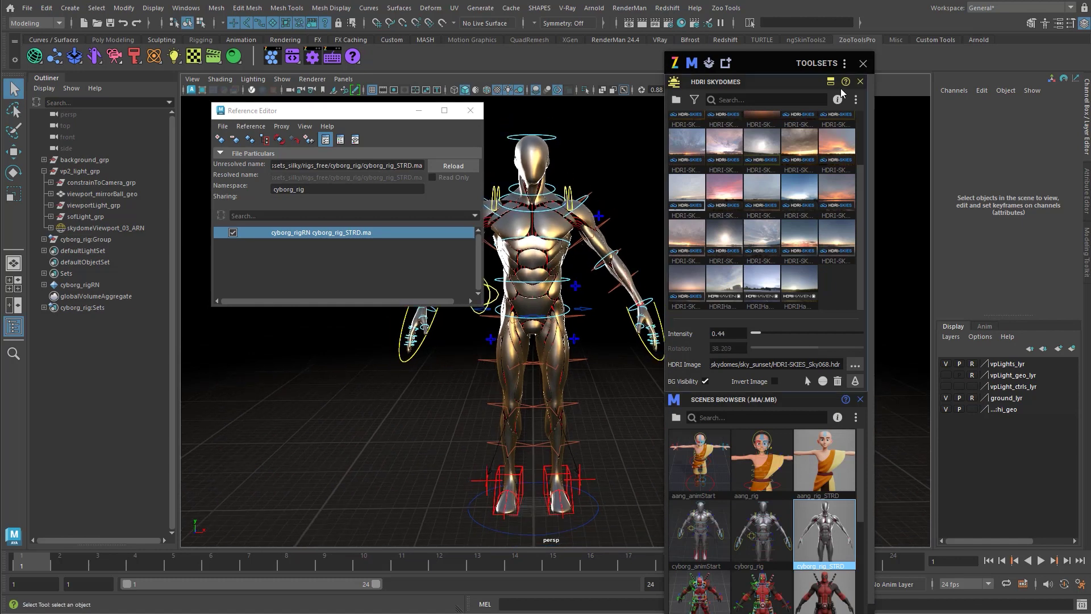
click(174, 56)
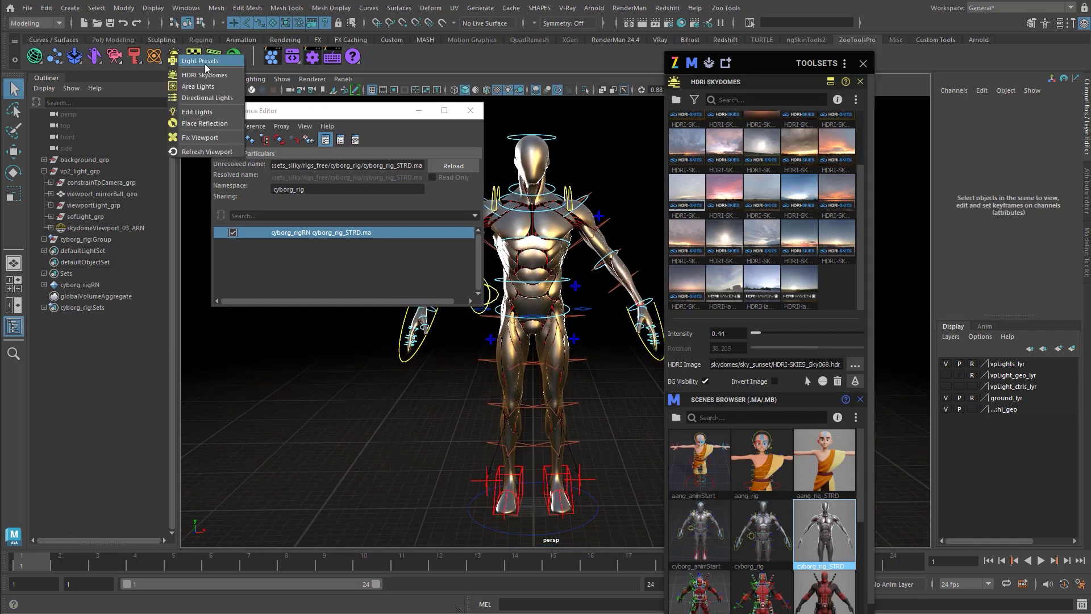
click(213, 137)
click(799, 79)
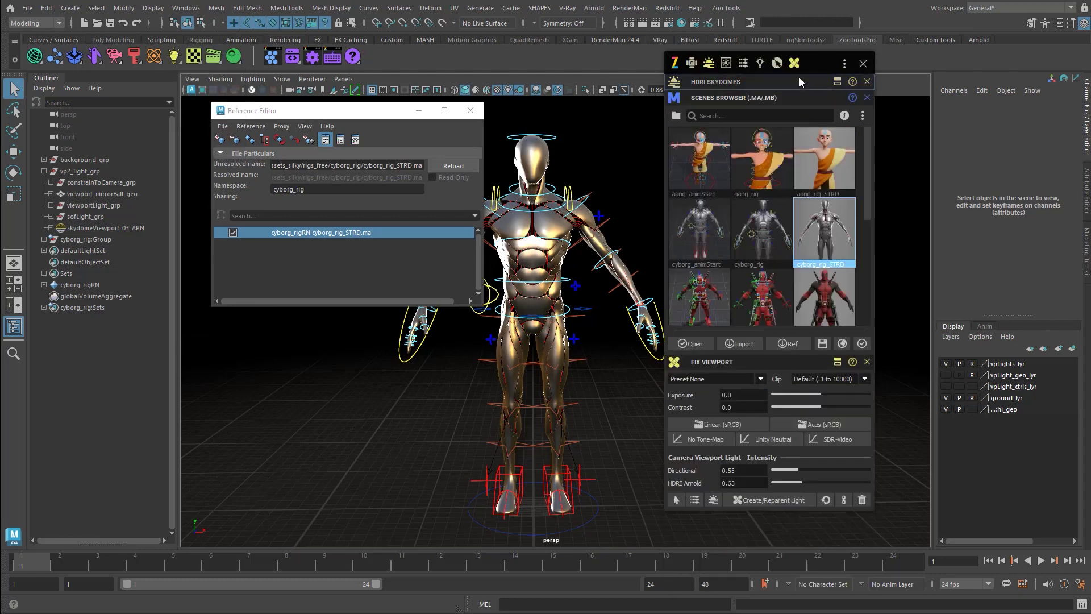
click(782, 99)
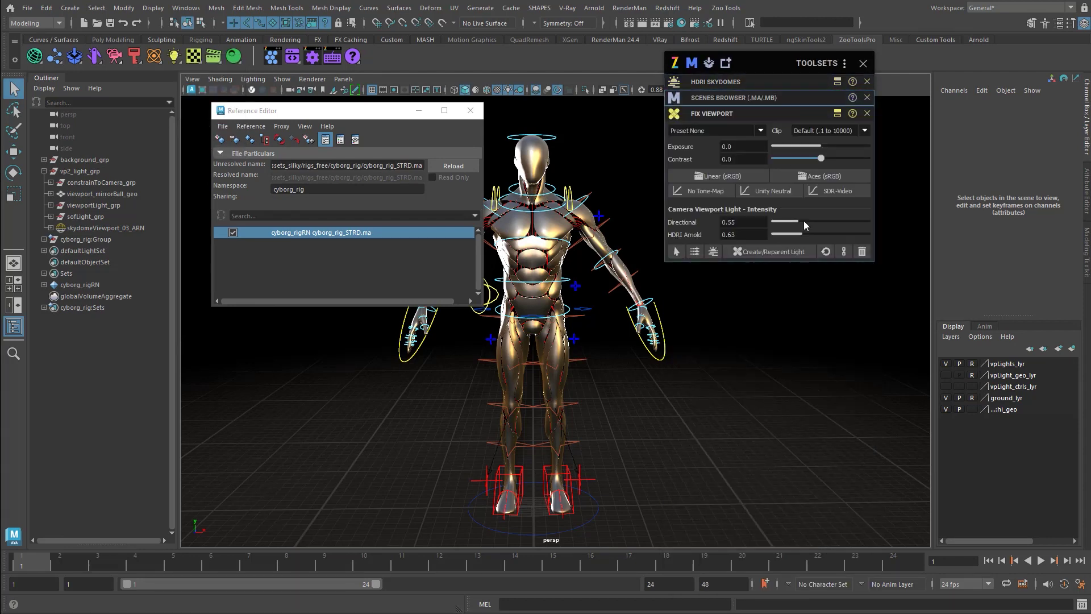
click(837, 115)
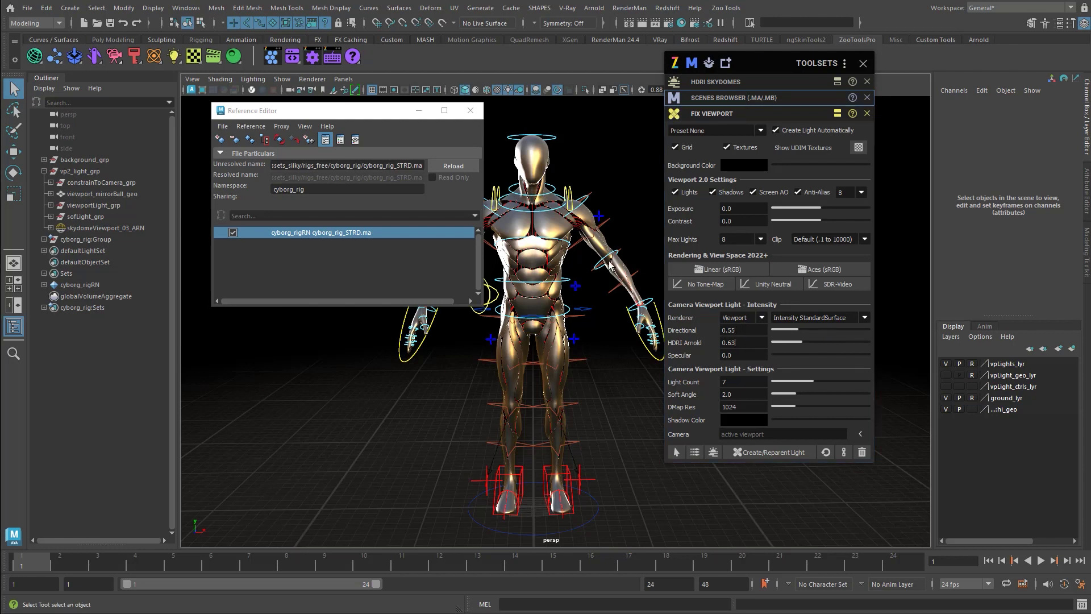
drag(798, 329, 820, 342)
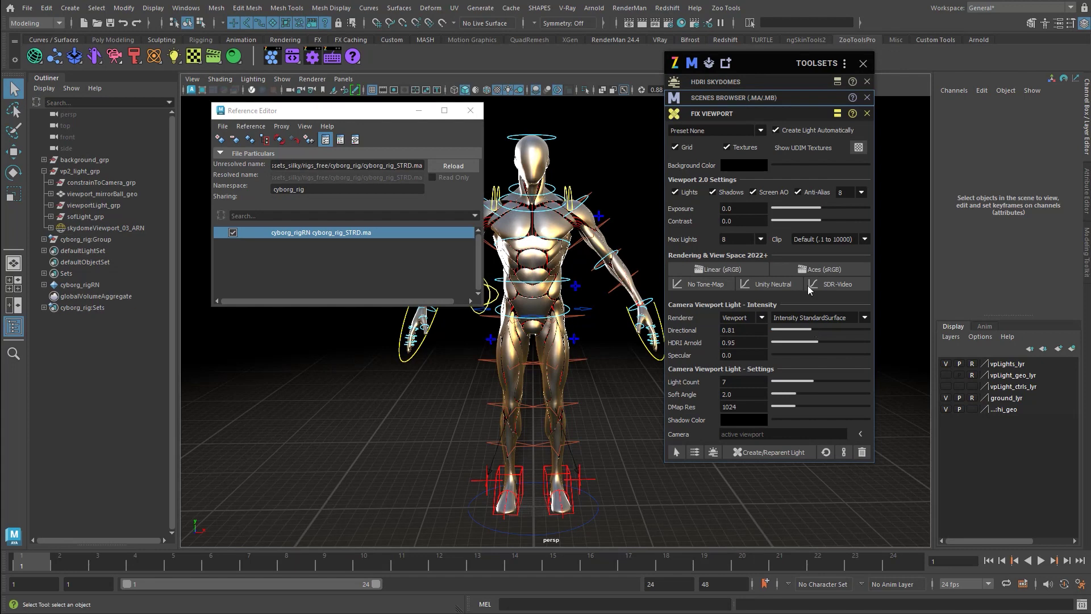
Show all HDRI Skydomes folders from exterior_architecture to sky_sunset and try images such as HDRIHaven_potsdamerPlatz and HDRLabs_HelipadAfternoon on the cyborg.
click(771, 114)
click(753, 80)
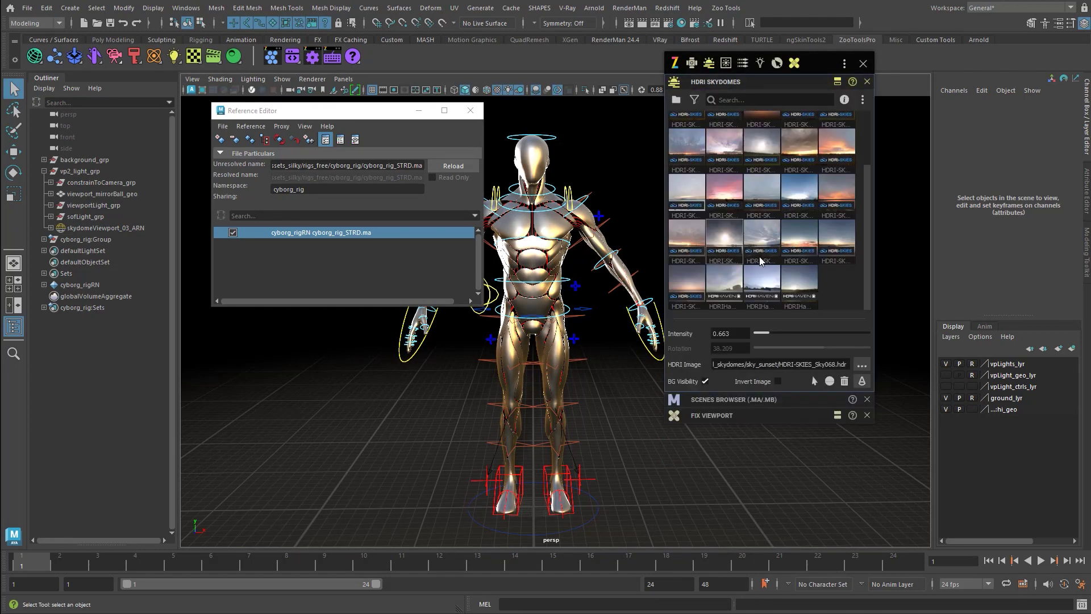
click(677, 100)
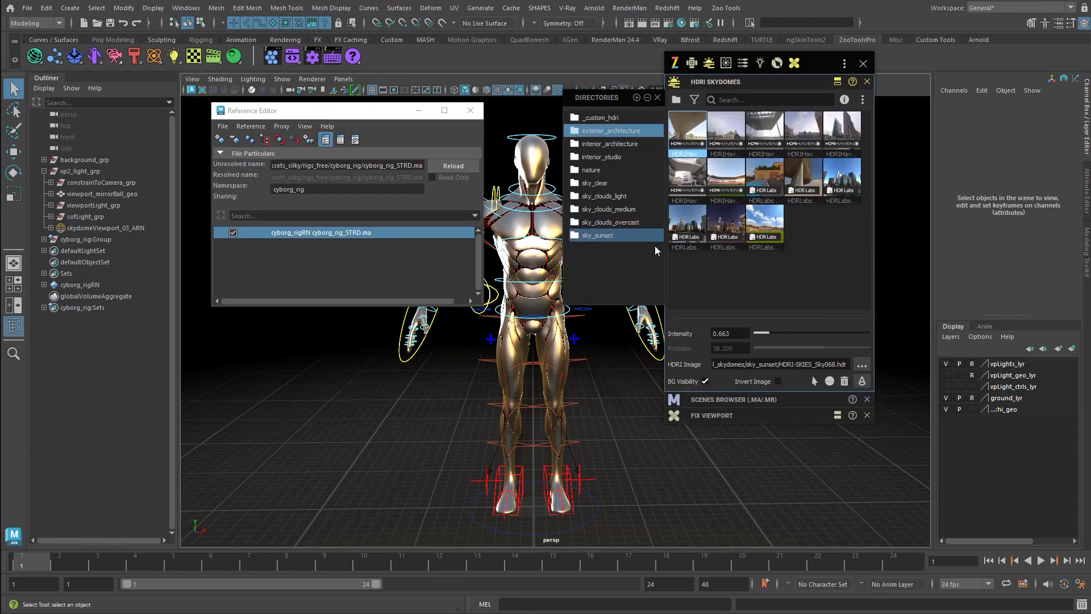
scroll(744, 231, down, 2)
click(725, 249)
click(791, 241)
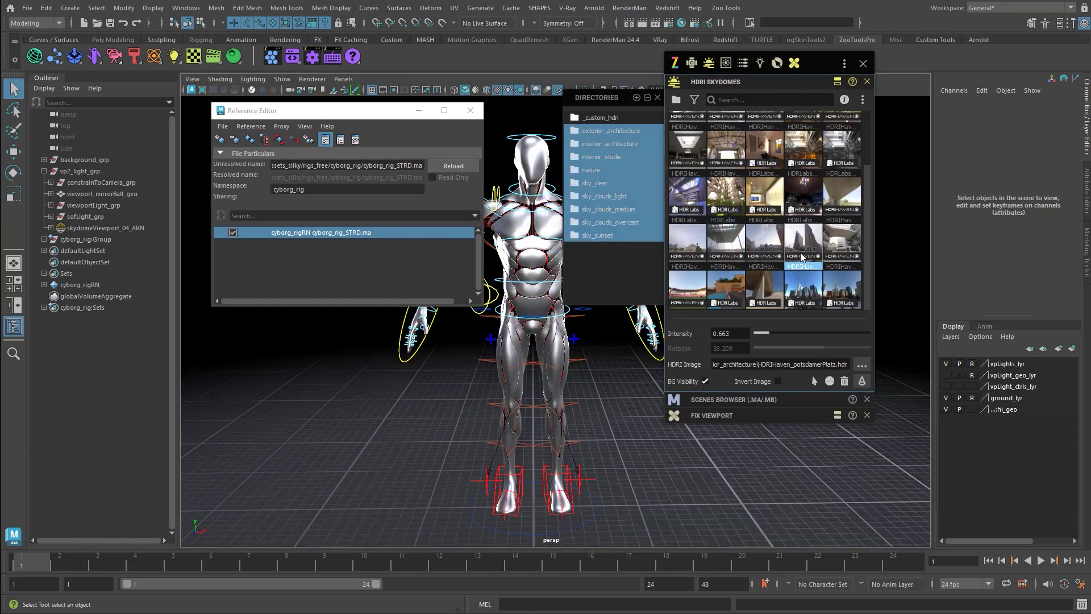
click(765, 282)
click(806, 289)
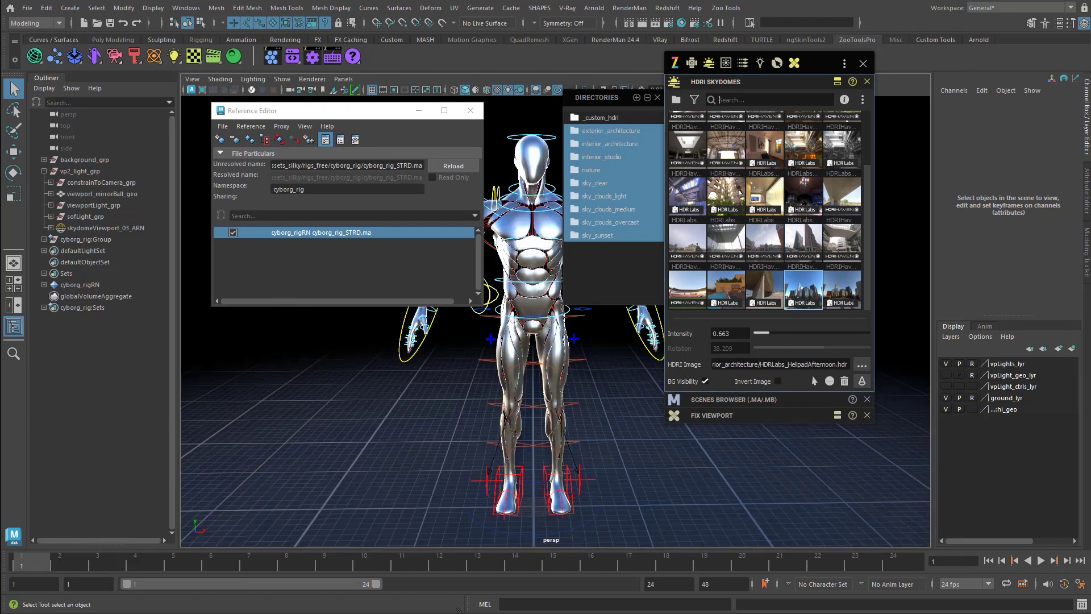
Filter the skydomes by "viewport" and examine the tags in the HDRIHaven_floralTent information, closing it and clearing the filter.
text(viewport)
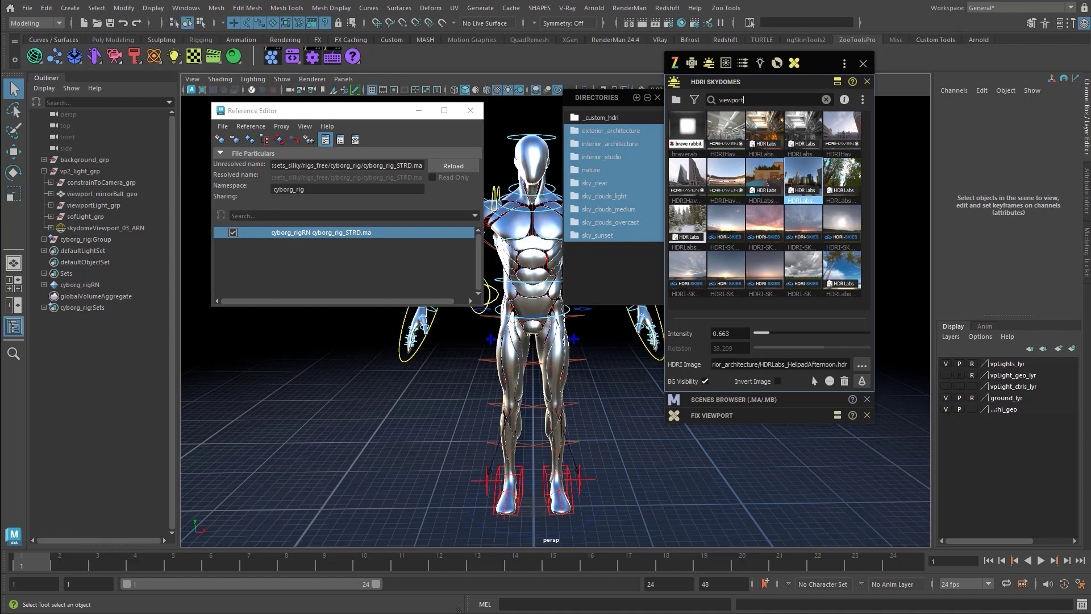
click(845, 99)
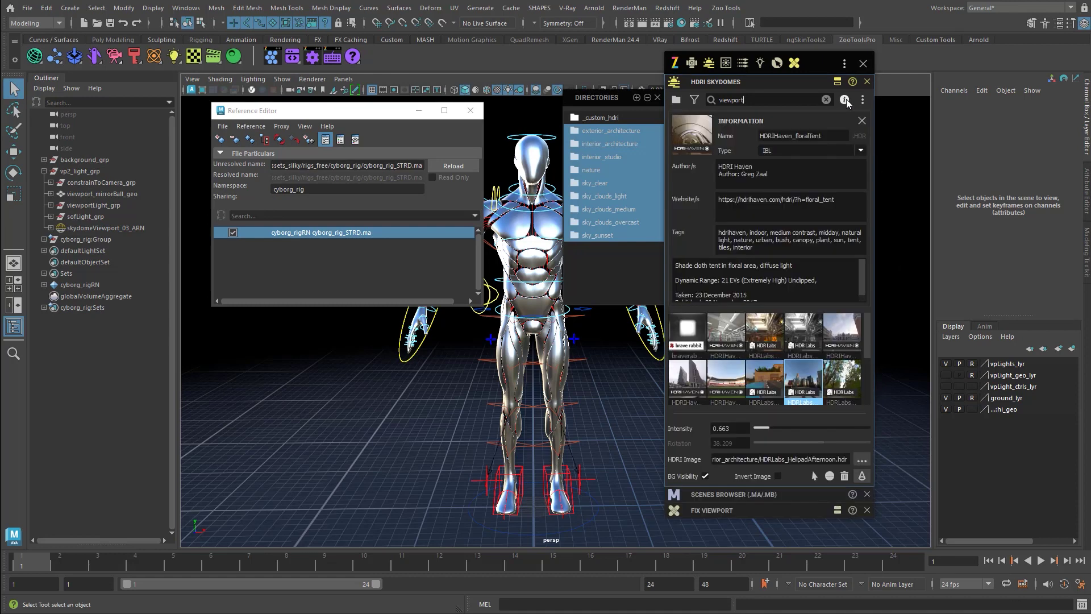
drag(780, 259, 780, 96)
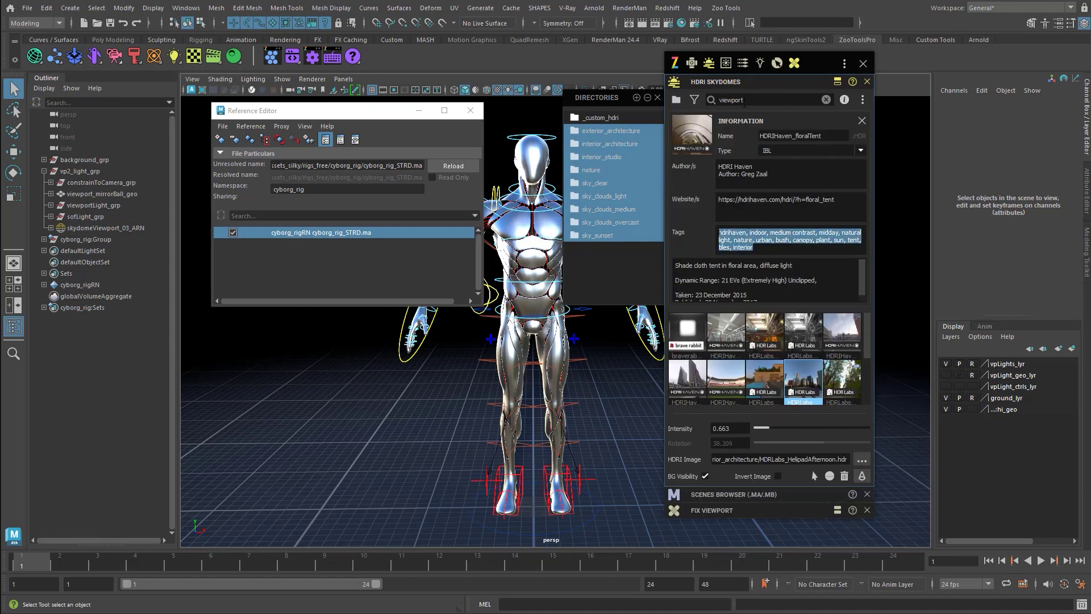
click(827, 100)
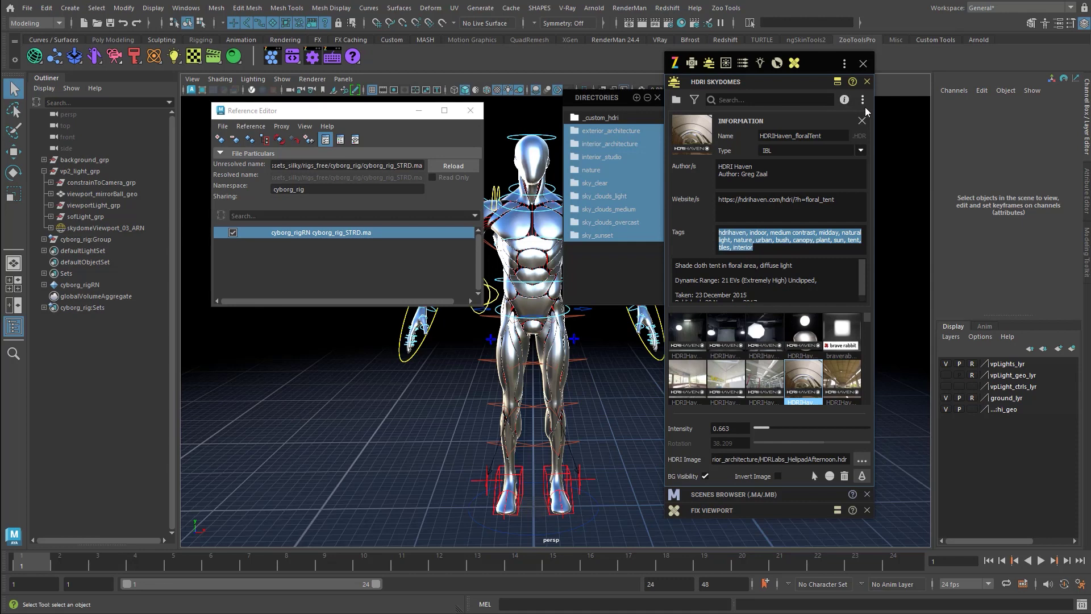
click(863, 121)
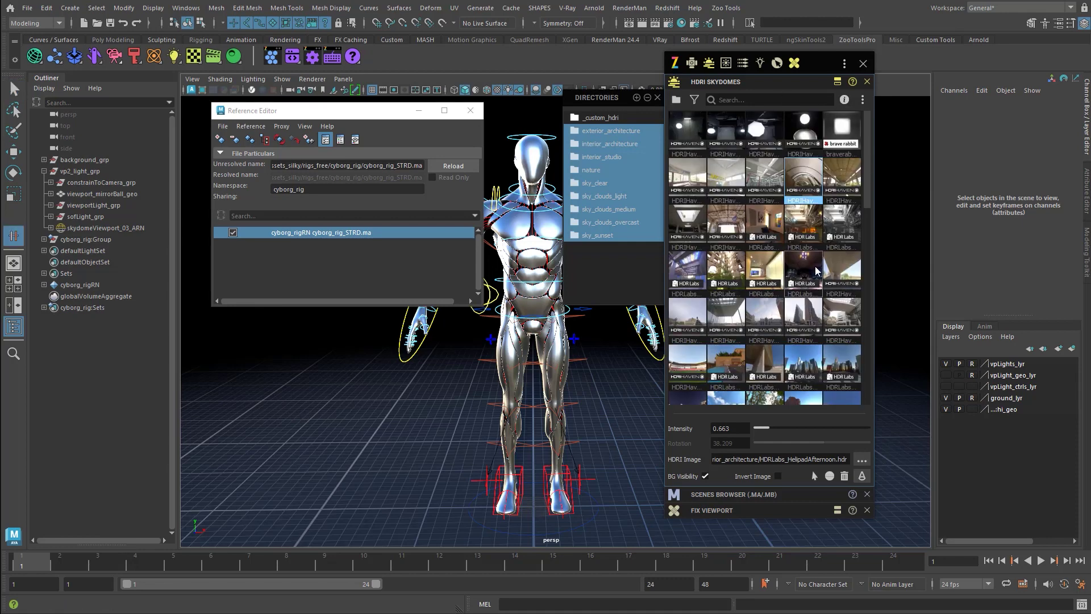
Filter the skydomes by "viewport" again and try HDRI-SKIES_Sky092, HDRLabs_HelipadGoldenHour and HDRI-SKIES_Sky242 on the cyborg.
key(r)
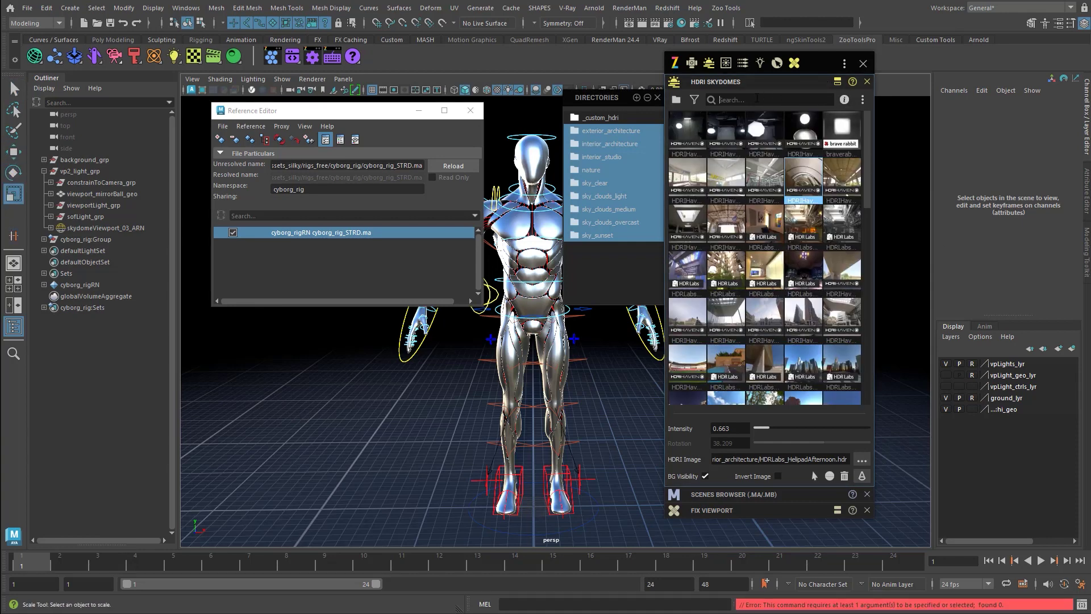
text(viewport)
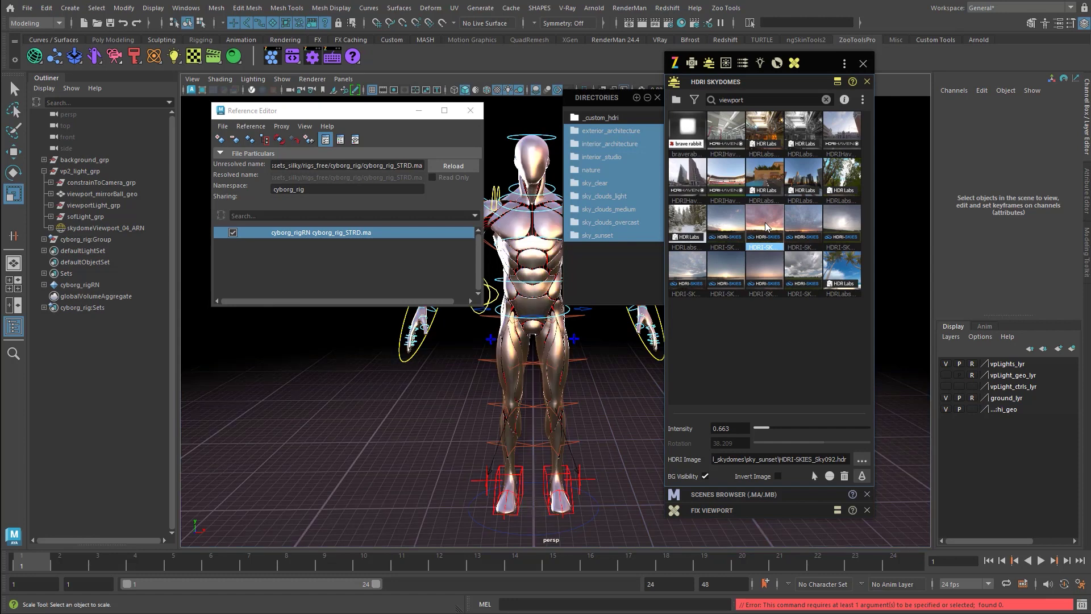
click(837, 187)
click(812, 184)
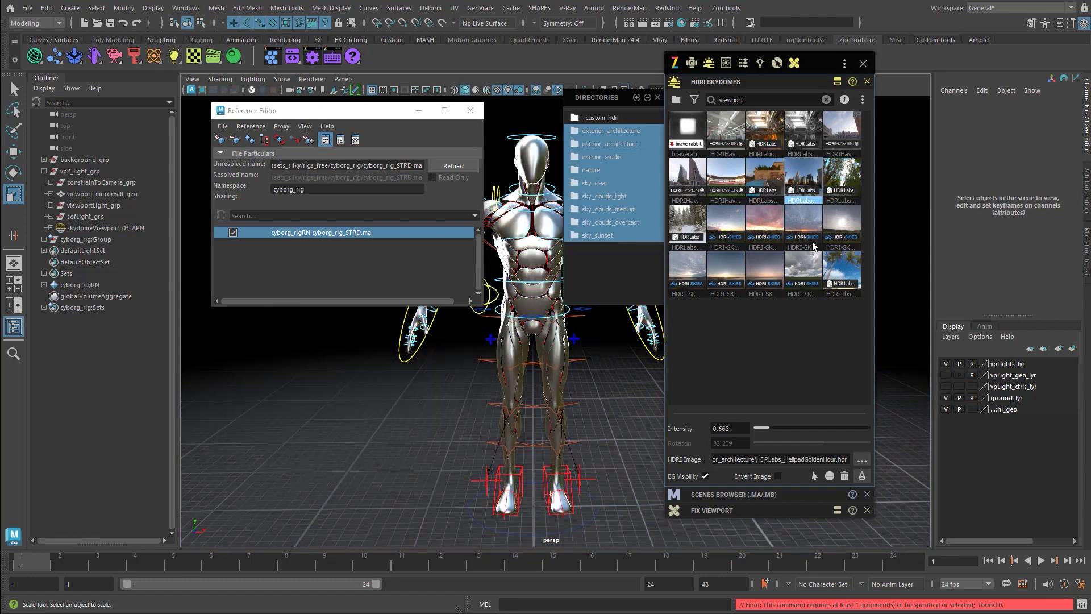
click(851, 230)
Close the Reference Editor, collapse the Channel Box and Outliner, and move the toolsets window clear of the cyborg.
click(471, 110)
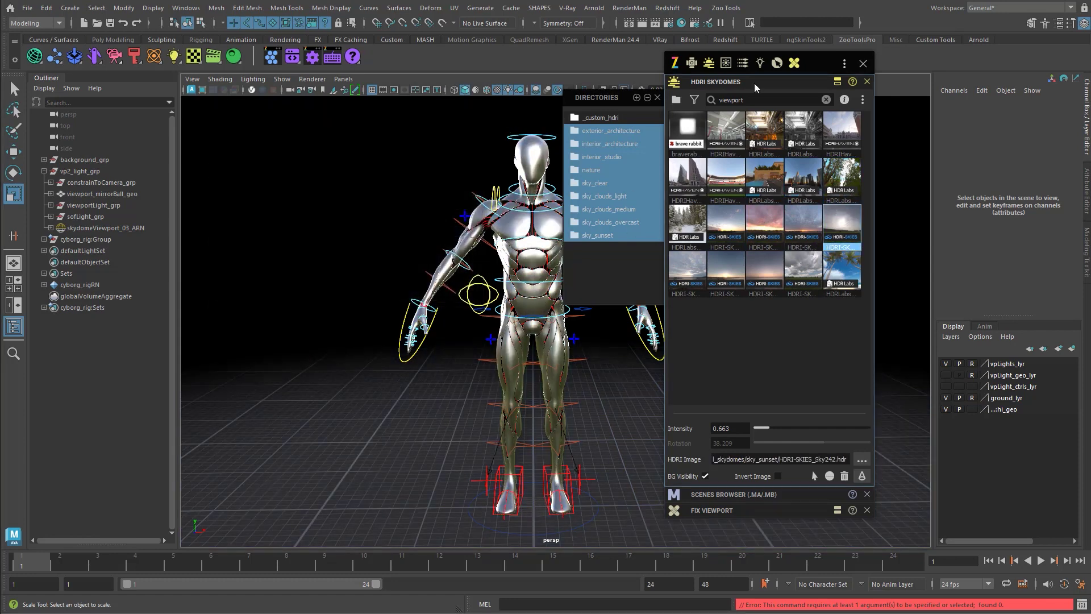
drag(839, 65, 870, 69)
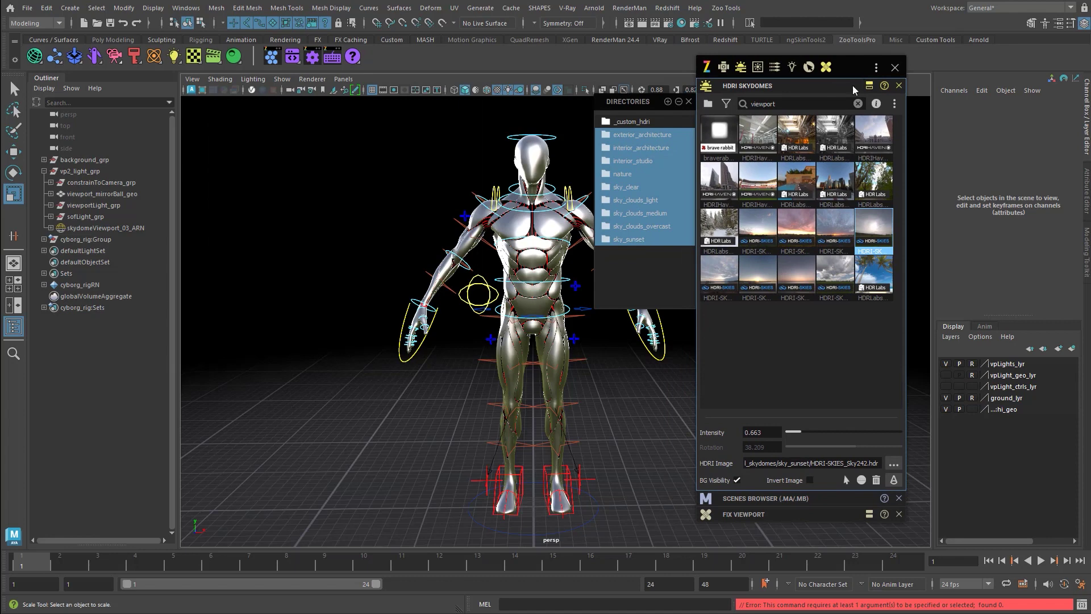
click(1086, 107)
double_click(55, 78)
key(f)
drag(855, 64, 956, 67)
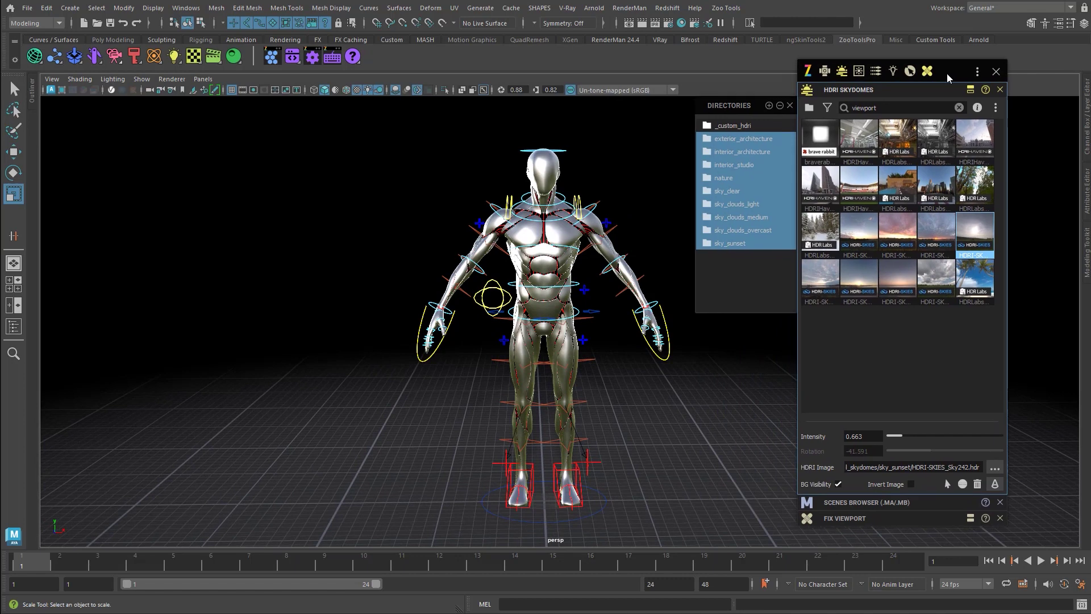
Try several more viewport HDRIs, including Sky355 and HDRLabs_TropicalBeach, enlarge the thumbnails and settle on HDRI-SKIES_Sky197.
click(827, 187)
click(821, 236)
click(820, 273)
click(903, 286)
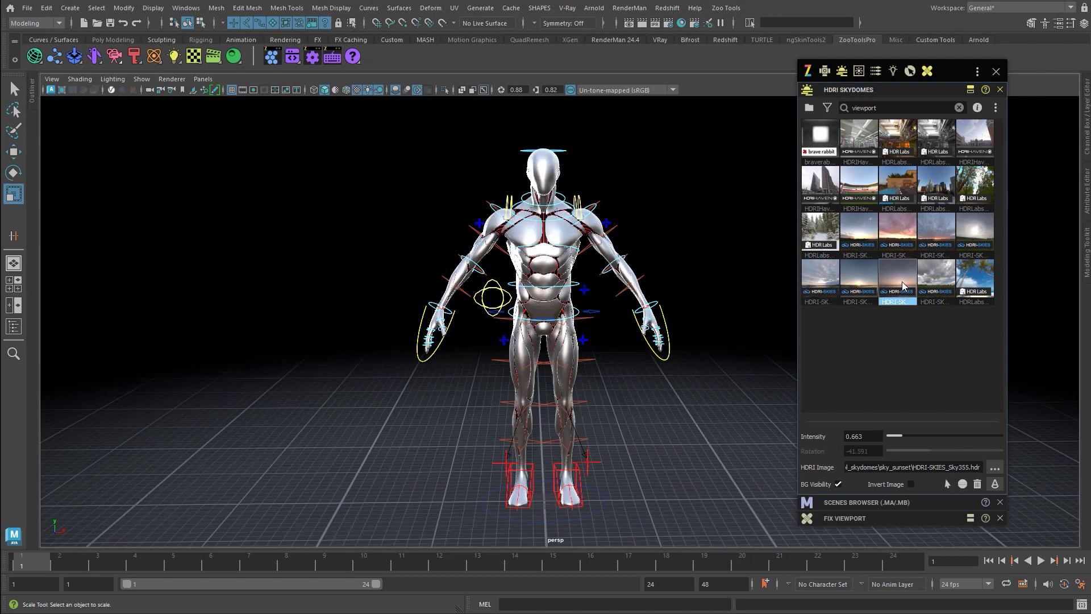
click(938, 281)
click(965, 277)
click(974, 250)
click(972, 275)
ctrl+scroll(938, 251, up, 2)
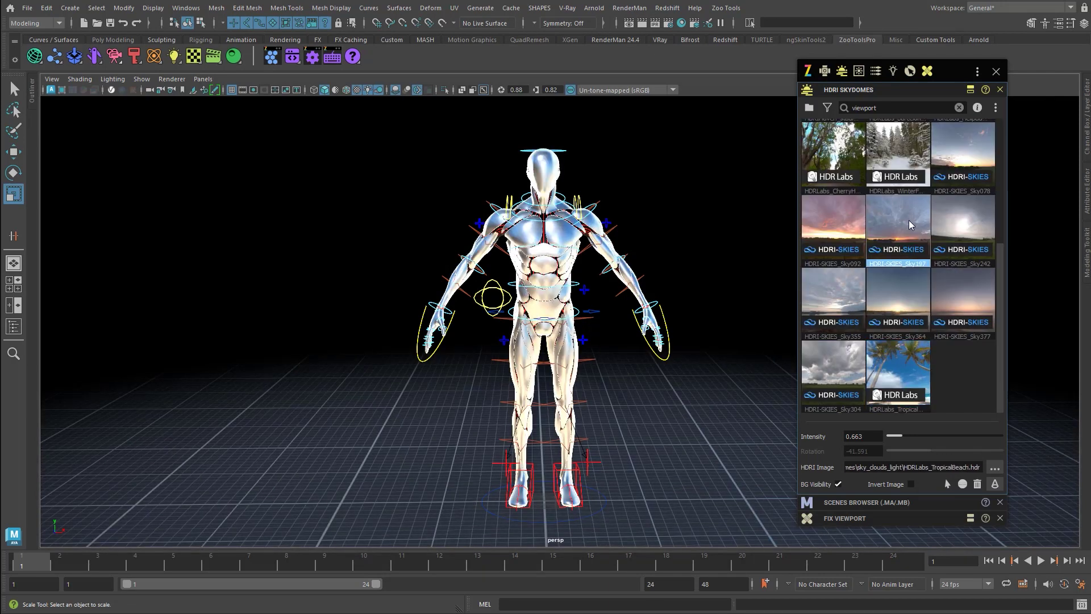
click(909, 220)
alt+middle_drag(656, 237, 660, 239)
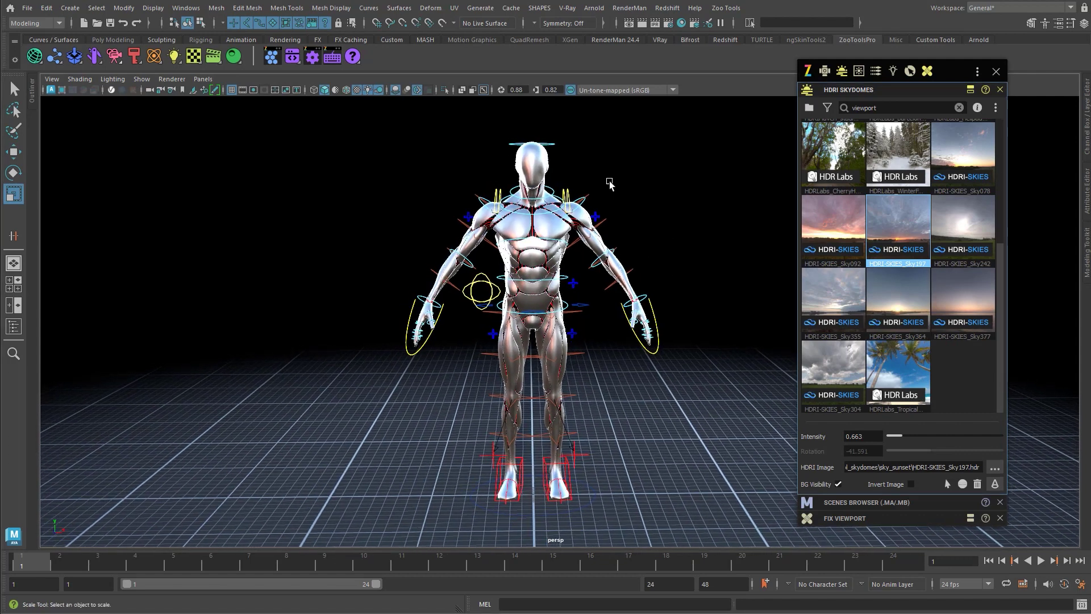
key(q)
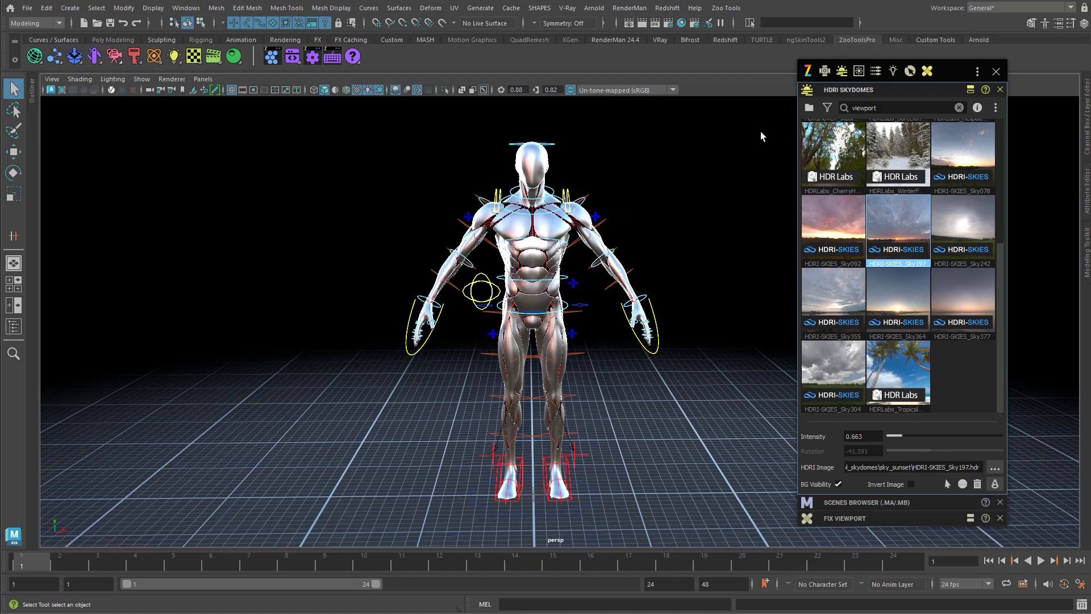
Set the Fix Viewport anti-aliasing to 16 samples and close the toolsets window.
click(947, 89)
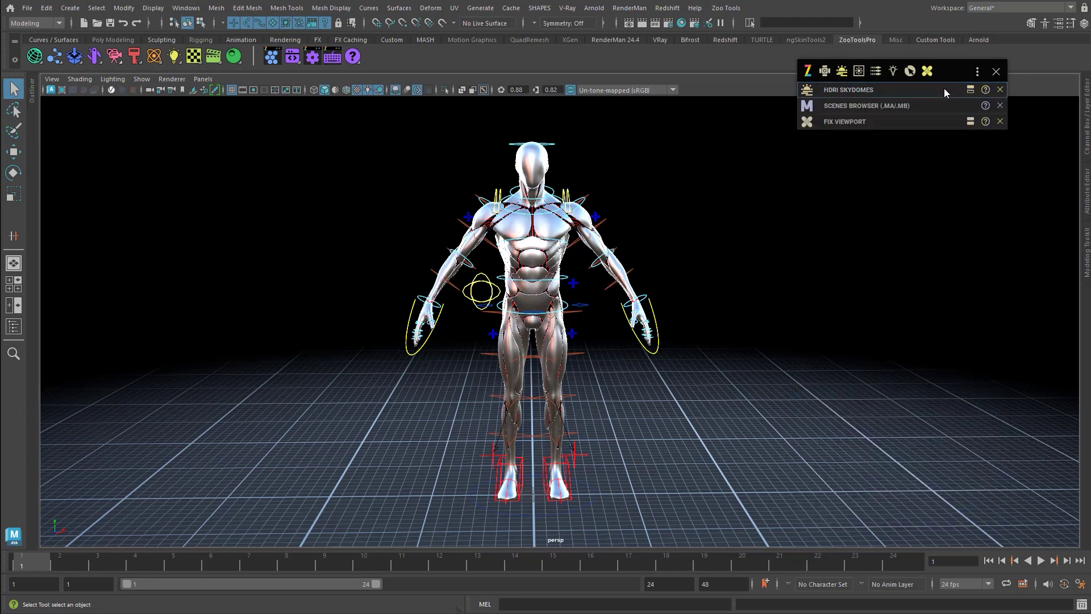
click(920, 120)
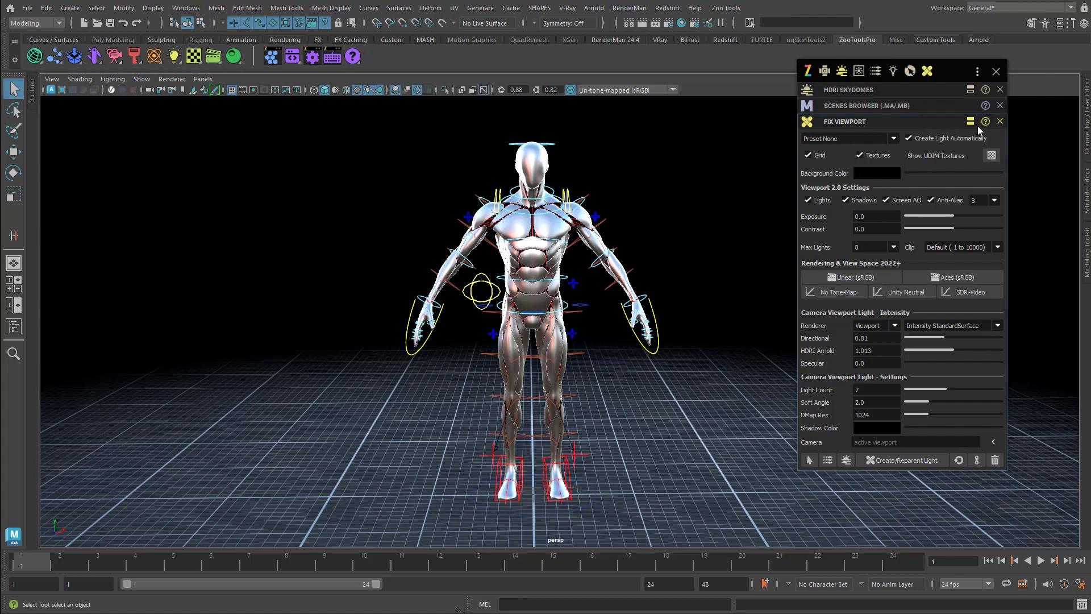
click(994, 200)
click(987, 217)
alt+middle_drag(607, 254, 591, 261)
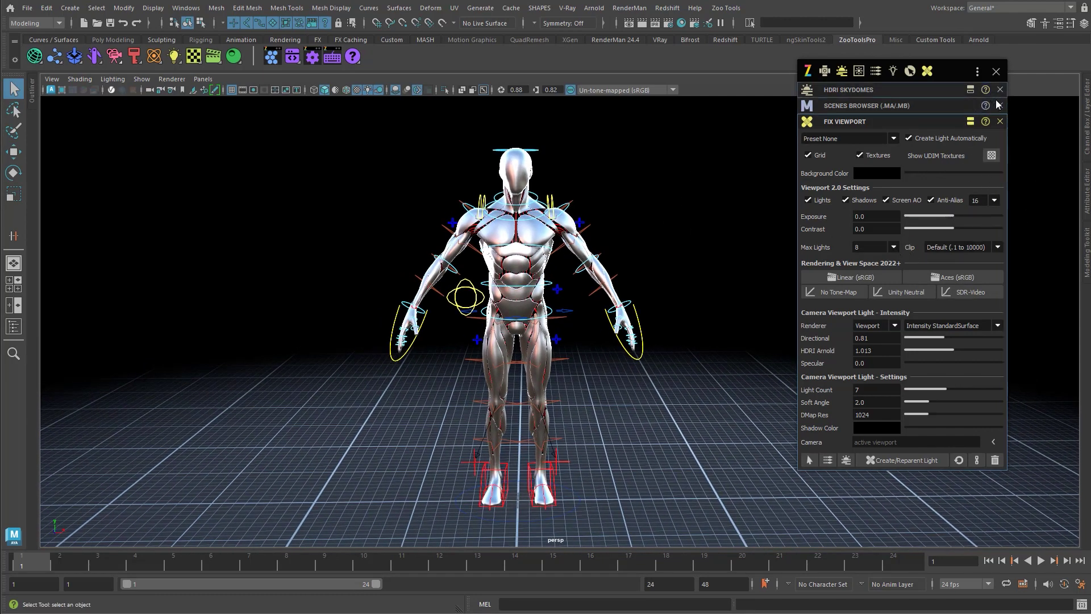
click(1001, 121)
click(996, 71)
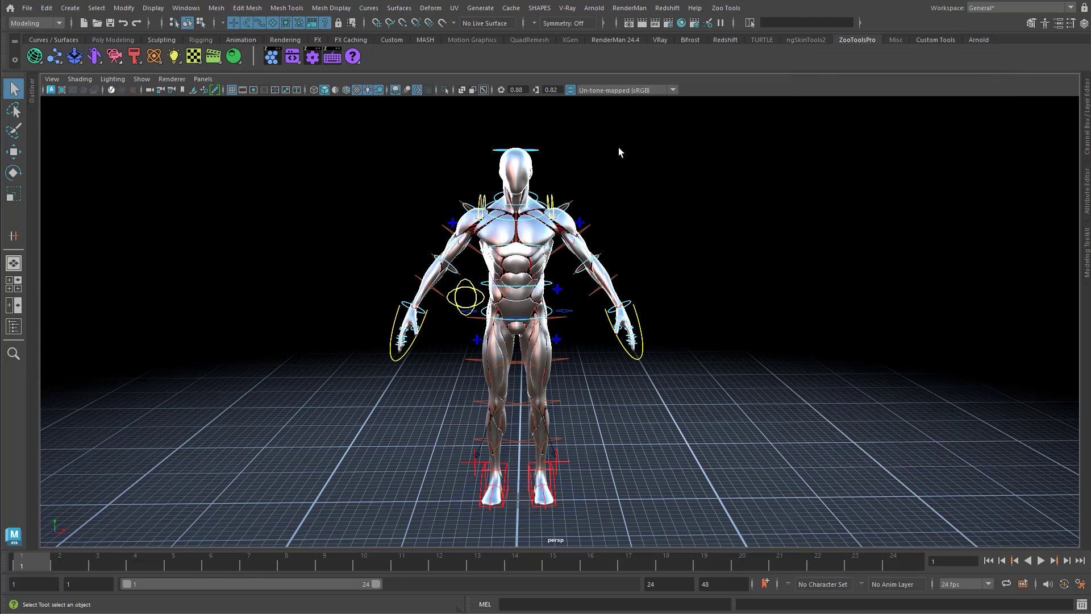
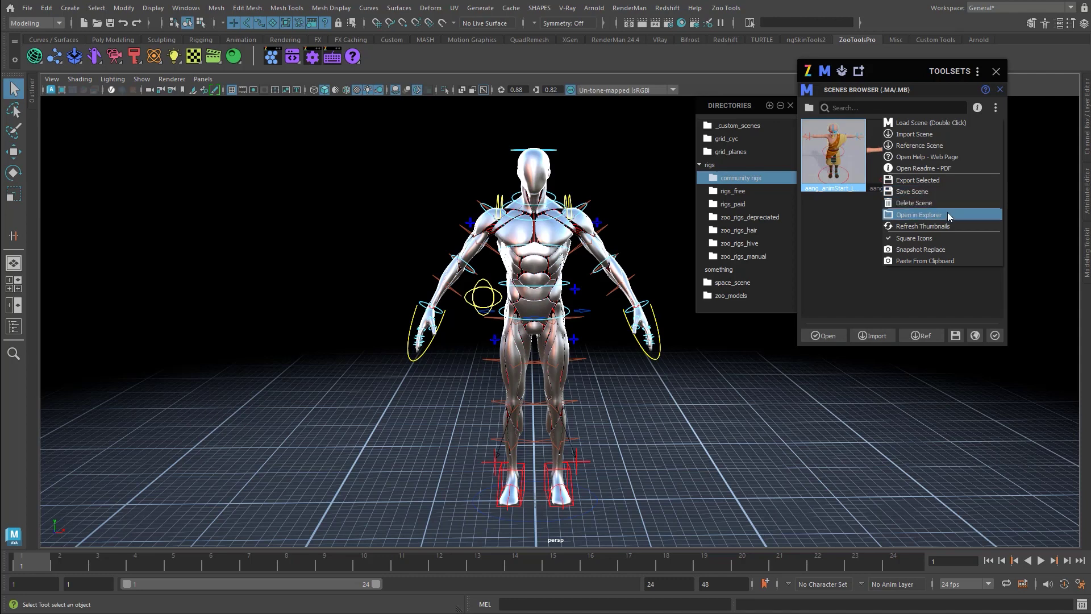
Open the aang_animStart_LMBT scene's location in File Explorer, go up to community_rigs and move the window clear of the Scenes Browser.
click(947, 214)
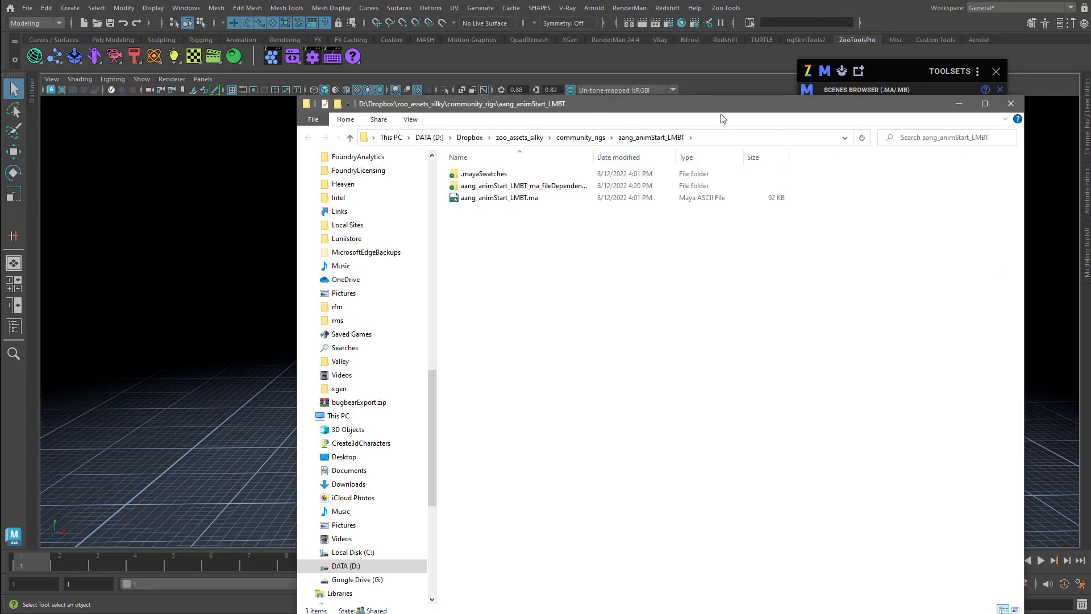
drag(674, 101, 598, 57)
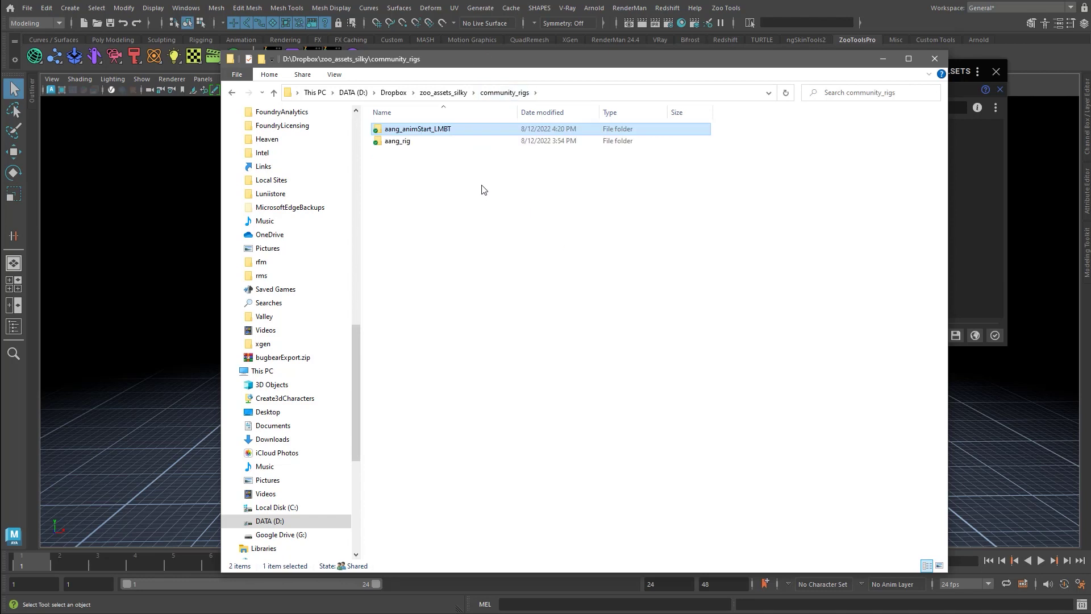
click(432, 166)
click(391, 127)
drag(537, 65, 507, 197)
drag(764, 193, 760, 229)
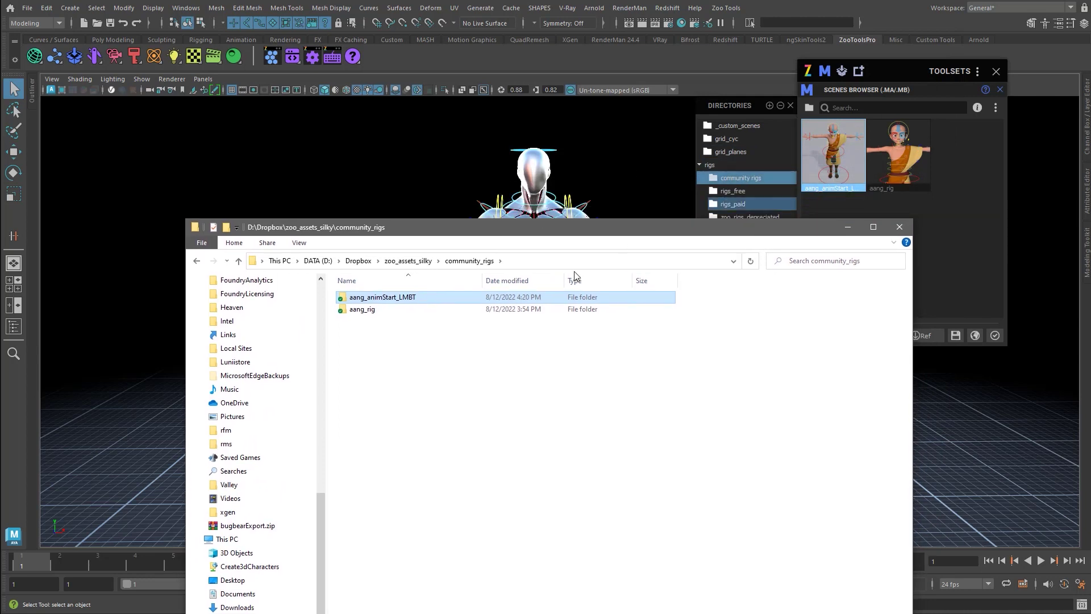
Examine the community_rigs folder path and its aang_animStart_LMBT and aang_rig subfolders.
click(513, 264)
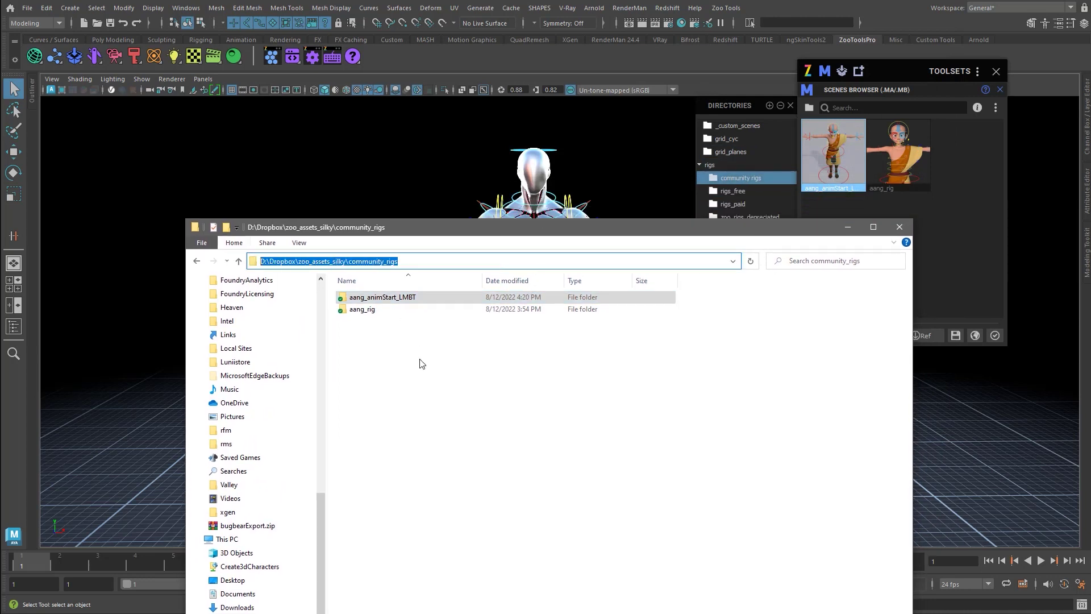
key(Escape)
click(372, 316)
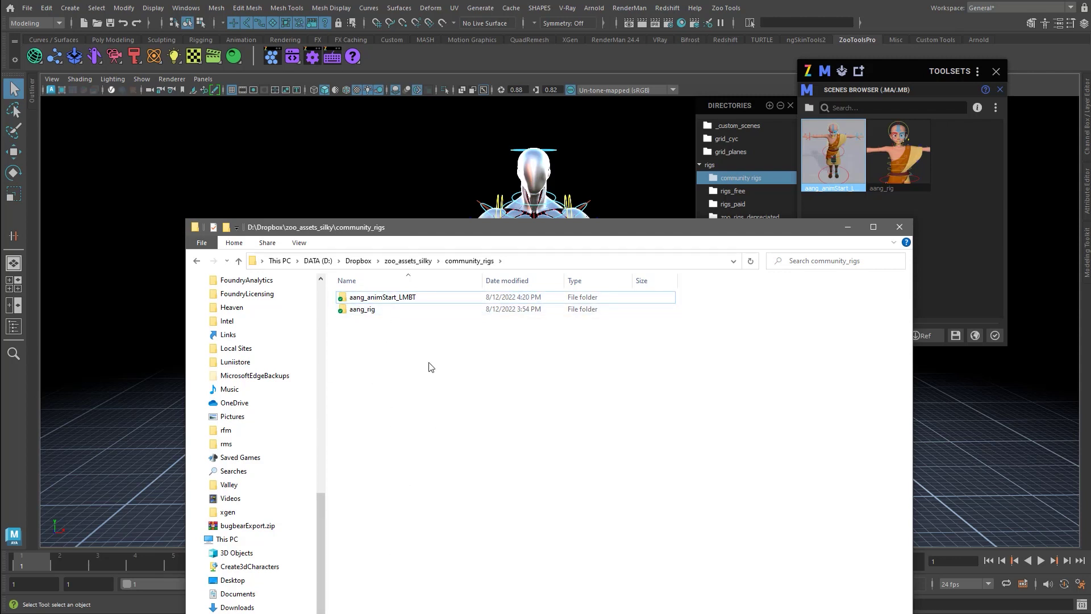
click(368, 303)
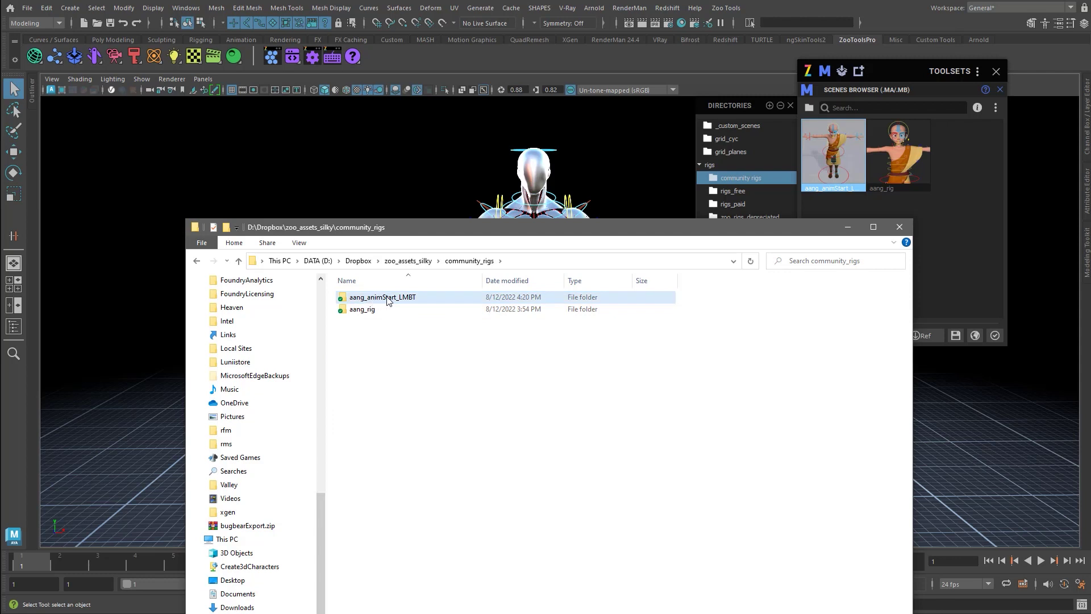
ctrl+click(387, 301)
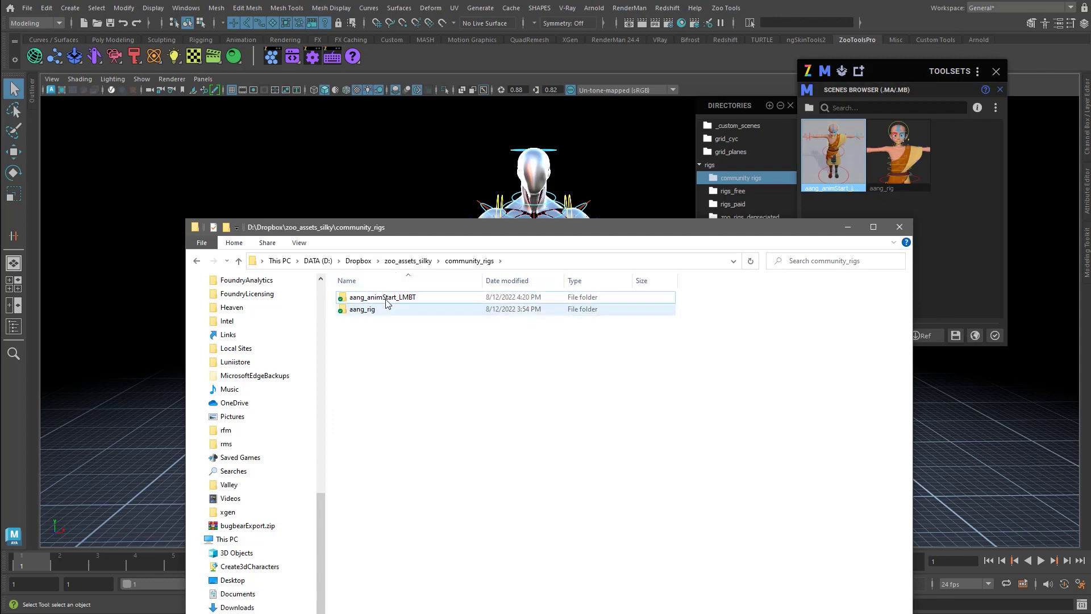
Move aang_animStart_LMBT.ma and its file dependencies folder from the aang_animStart_LMBT folder into the aang_rig folder.
click(367, 302)
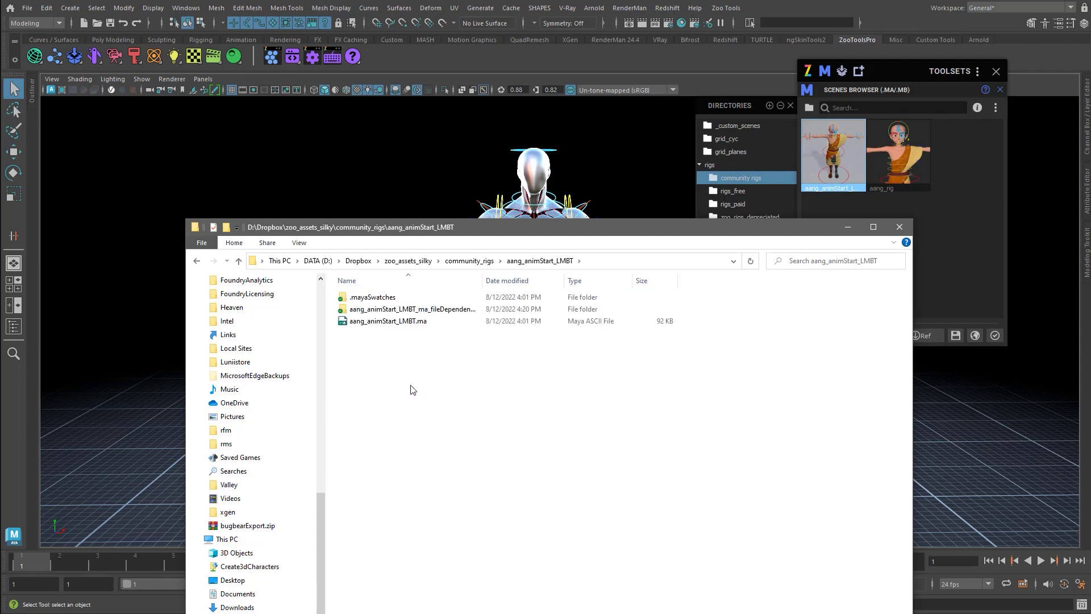
click(414, 322)
shift+click(422, 309)
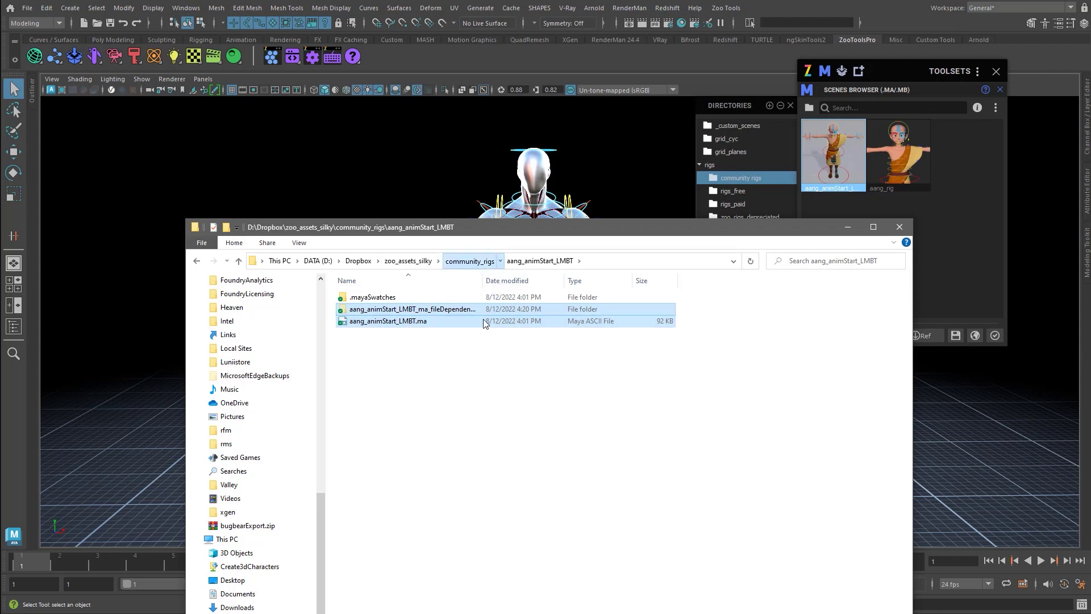
key(alt+Up)
click(372, 311)
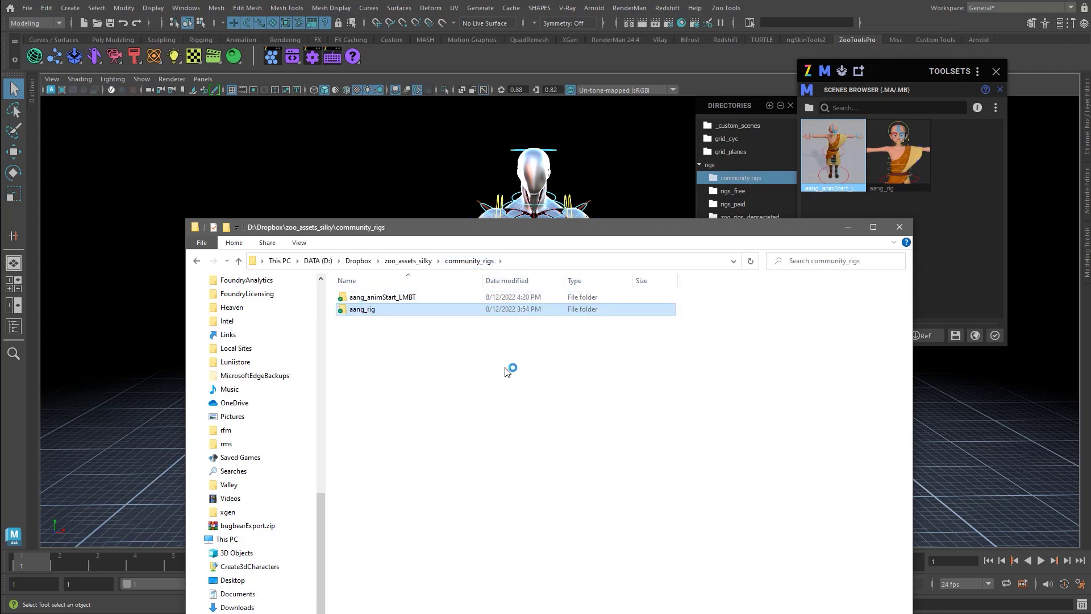
key(Return)
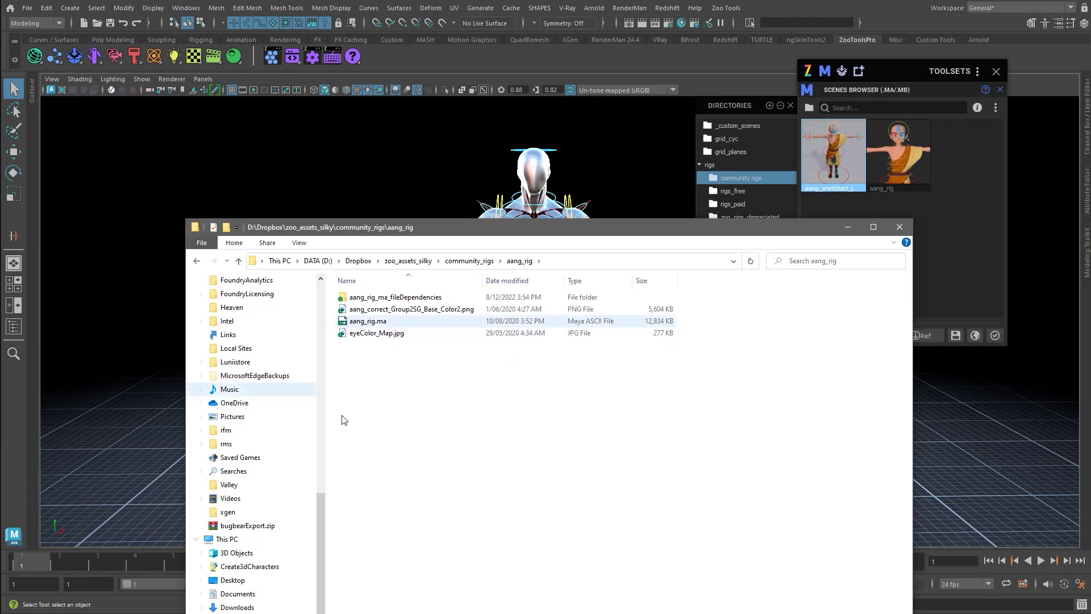
key(ctrl+v)
Review the aang_rig folder's contents: the start scene, the aang_rig.ma rig file and the two texture images.
click(384, 322)
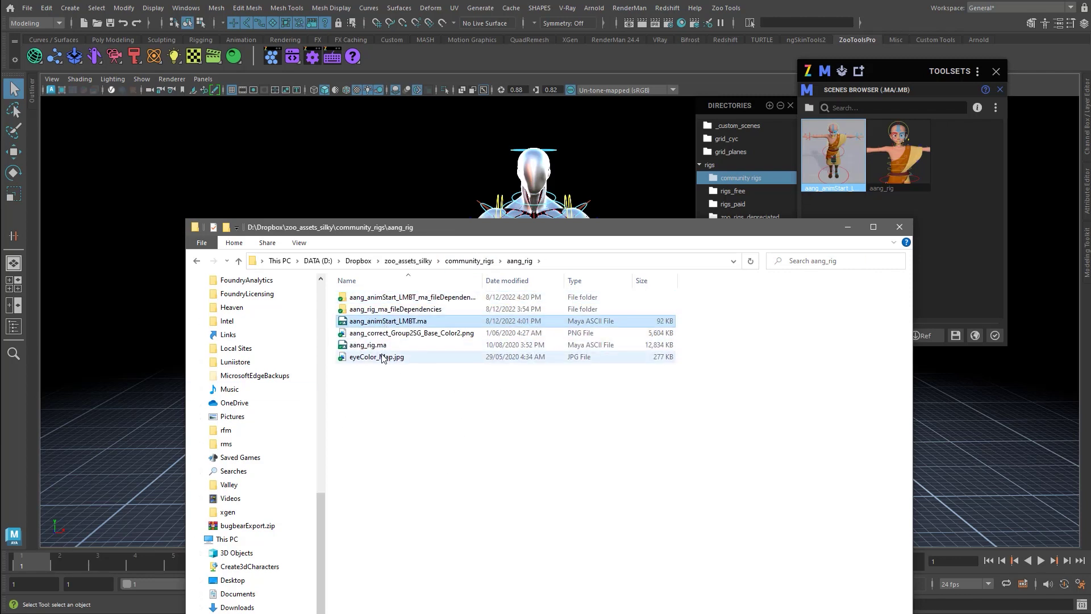
shift+click(398, 358)
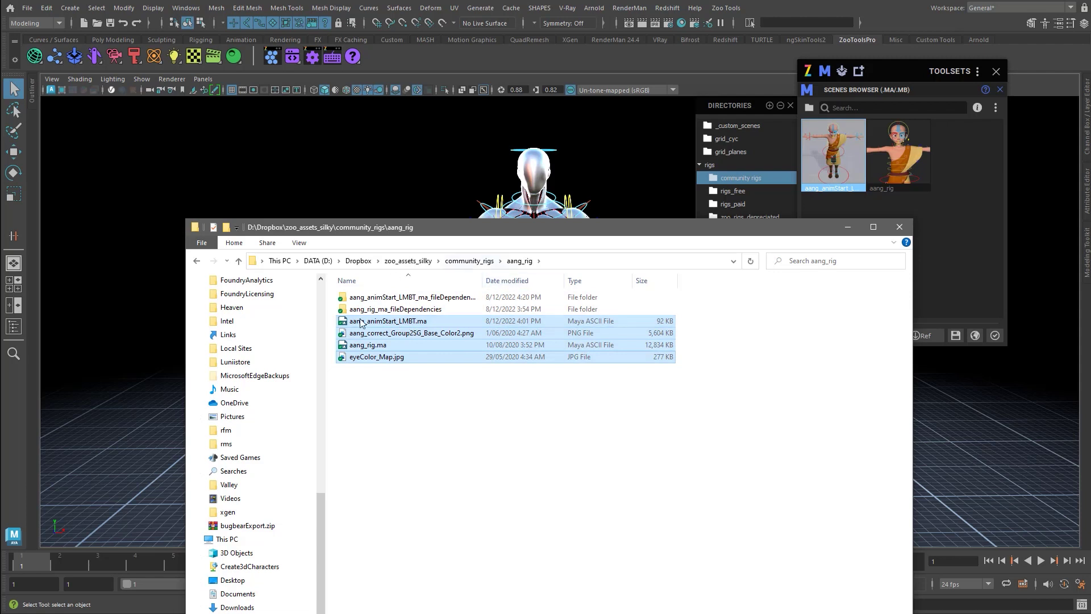
click(421, 390)
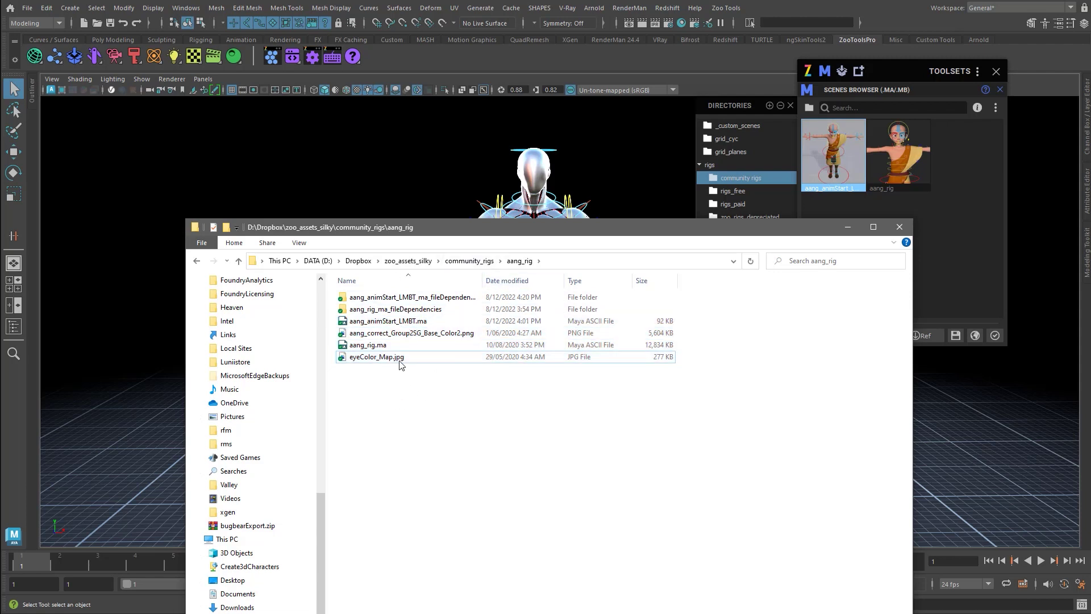
click(386, 357)
ctrl+click(395, 336)
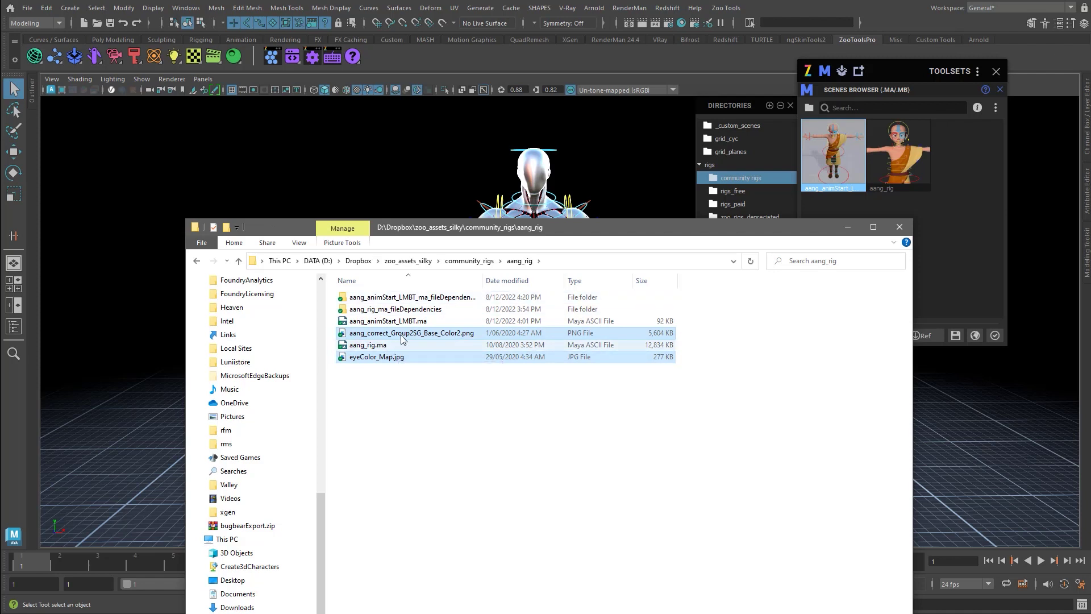
click(405, 321)
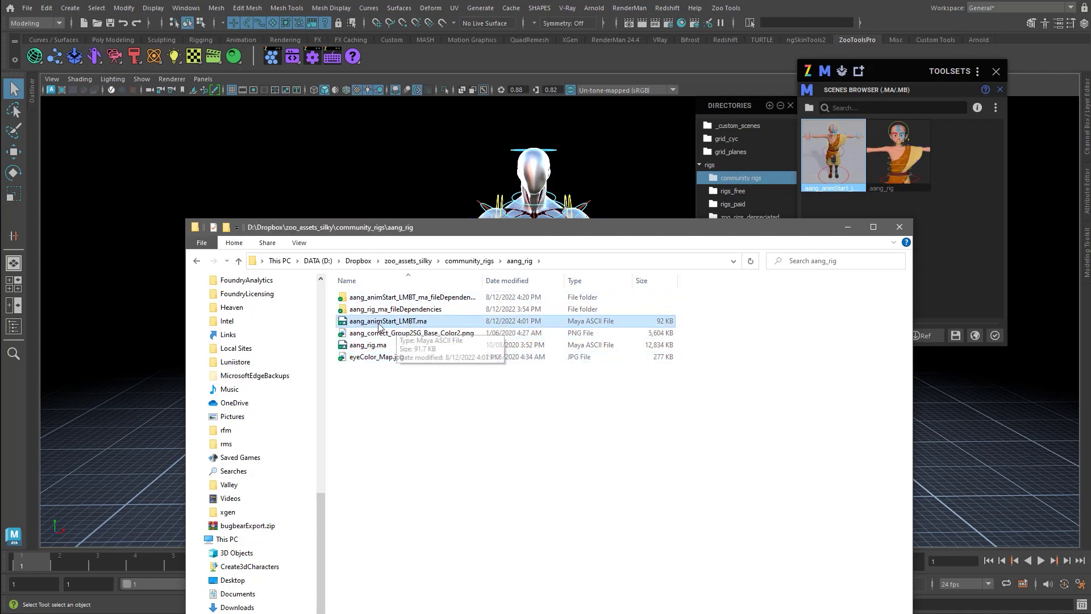
click(368, 345)
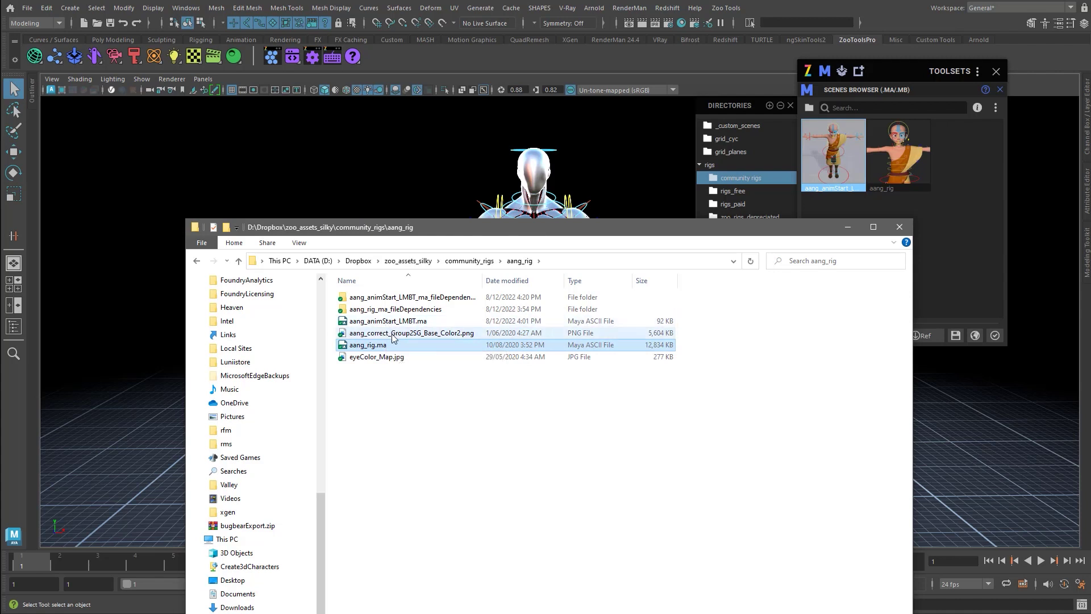
click(440, 454)
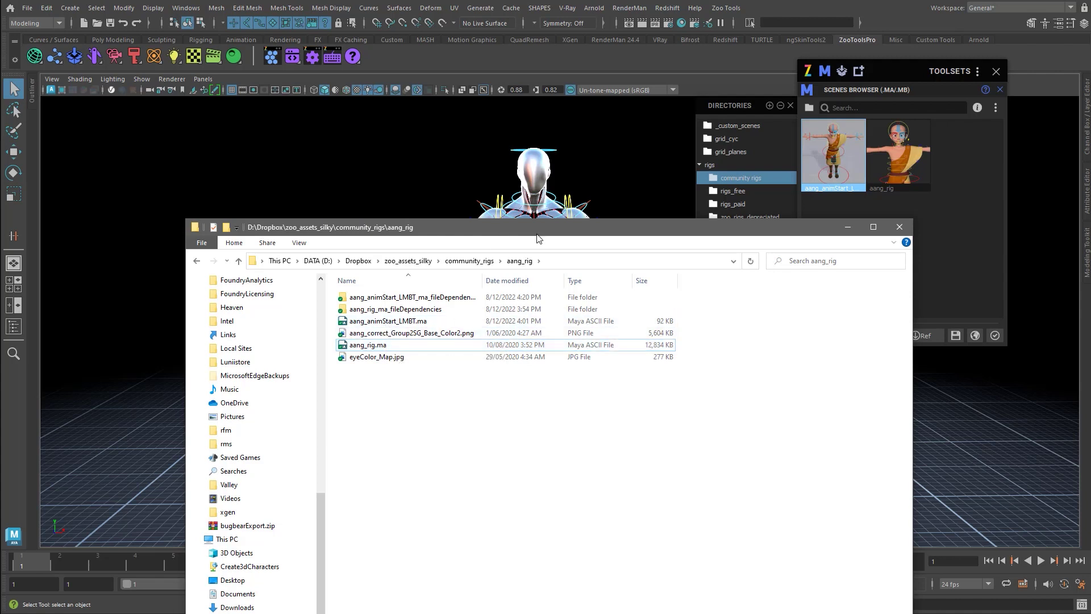
Try to load the aang_animStart_LMBT scene from the Scenes Browser in Maya, and return to File Explorer.
click(837, 158)
double_click(838, 158)
click(625, 331)
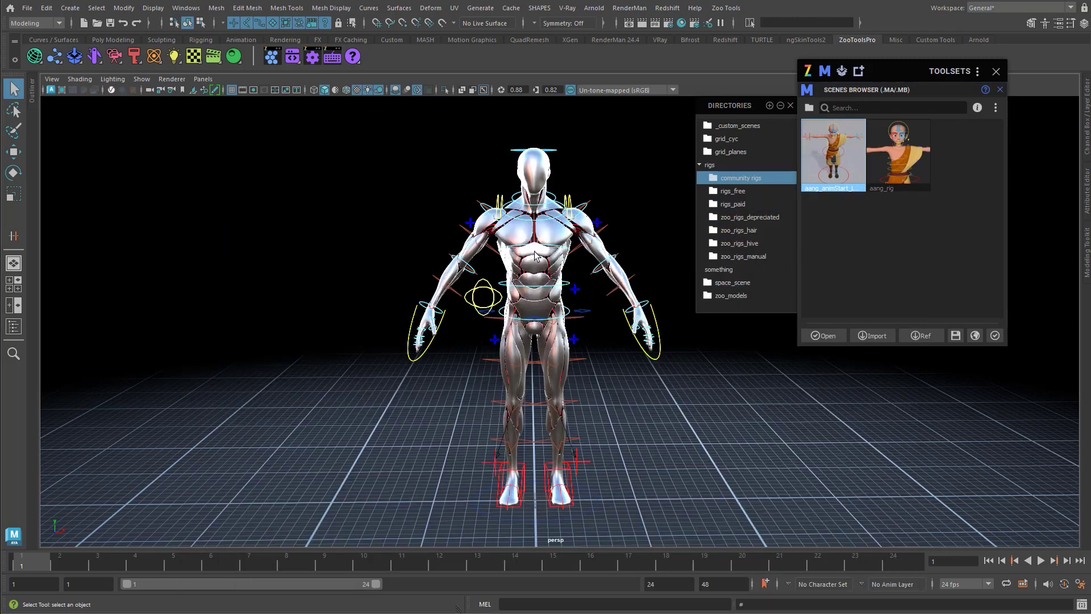
key(alt+Tab)
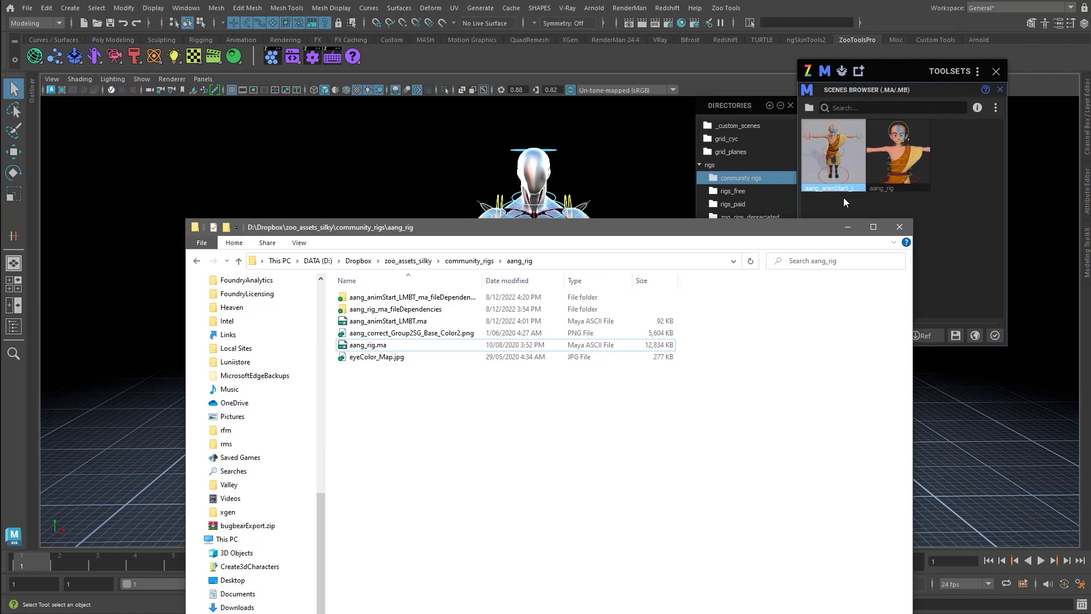
Refresh the Scenes Browser thumbnails in Maya and load the aang_animStart_LMBT scene, discarding the current file.
click(839, 136)
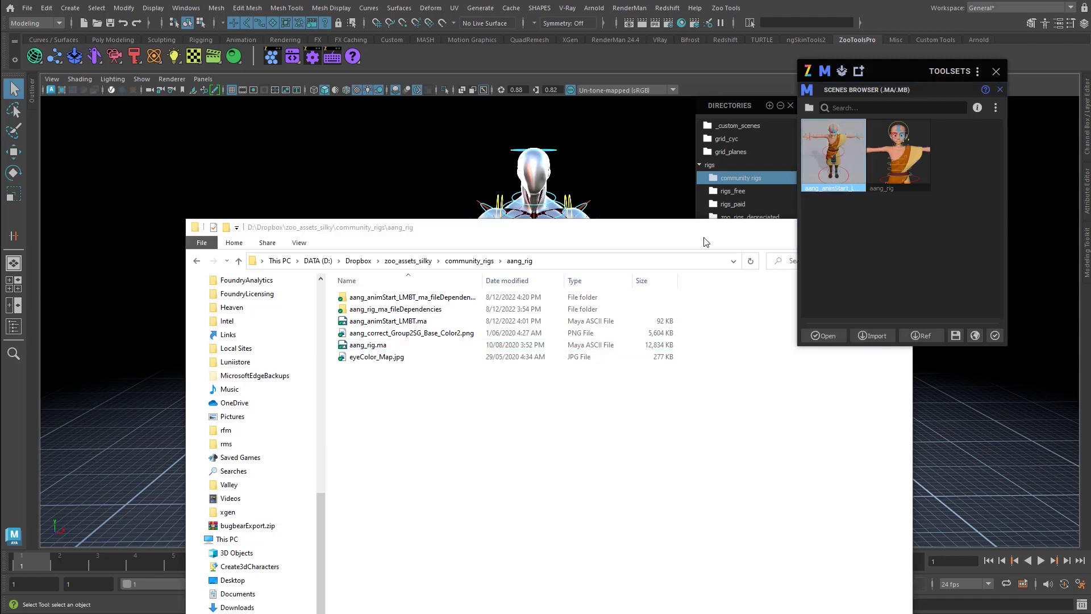
click(995, 109)
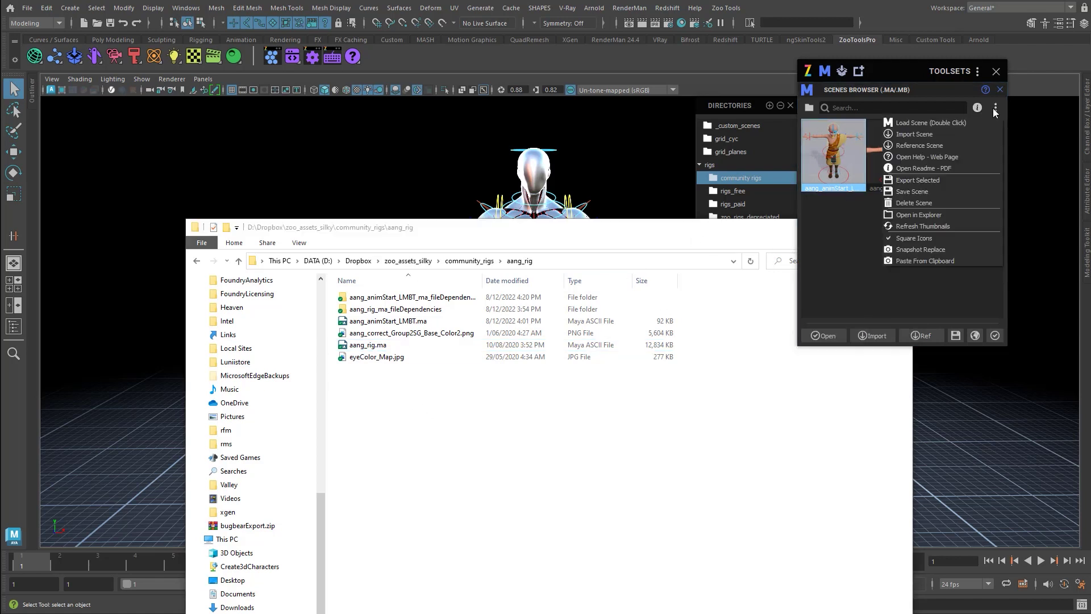
click(932, 226)
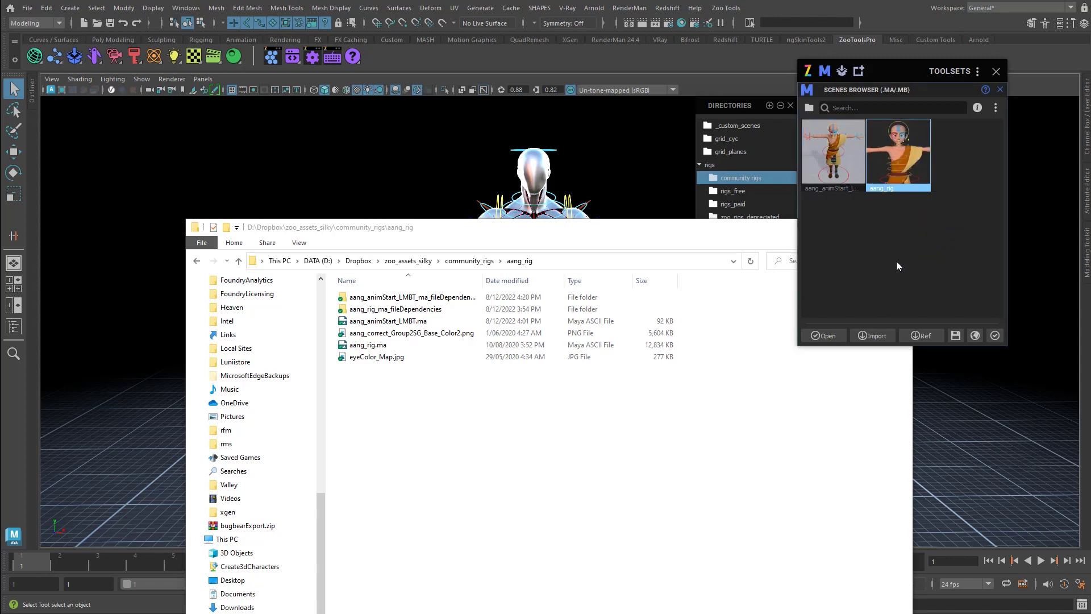
double_click(836, 162)
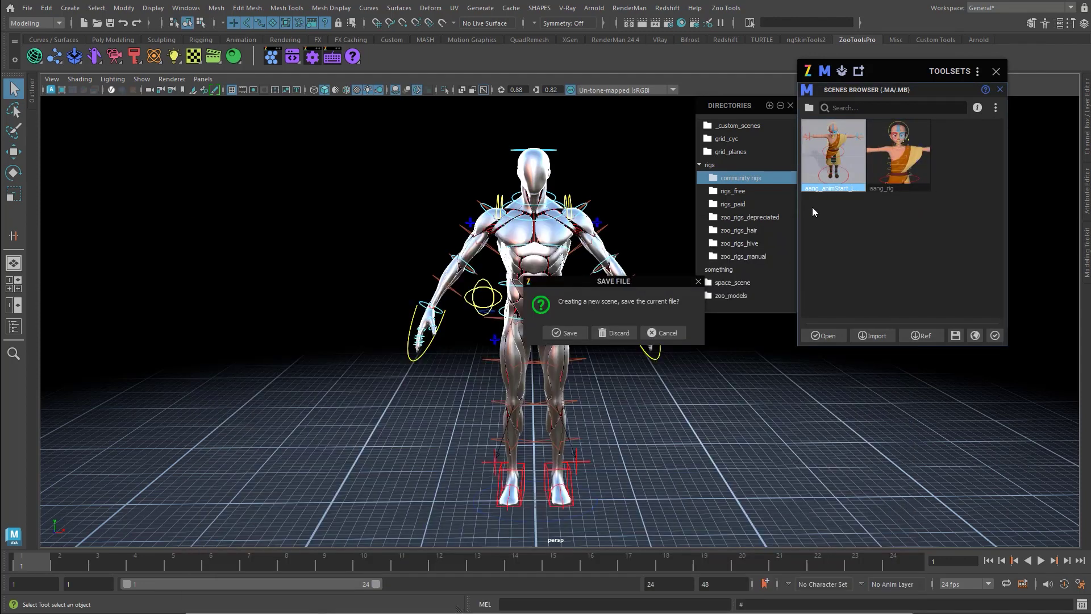
click(615, 333)
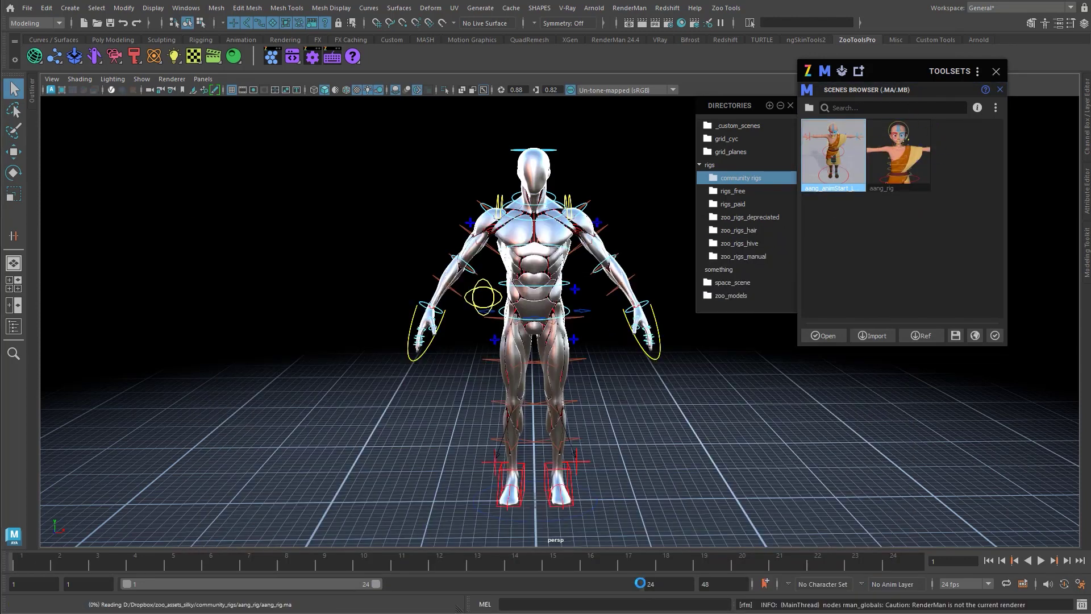
Switch to File Explorer and delete the leftover aang_animStart_LMBT folder from community_rigs.
click(602, 613)
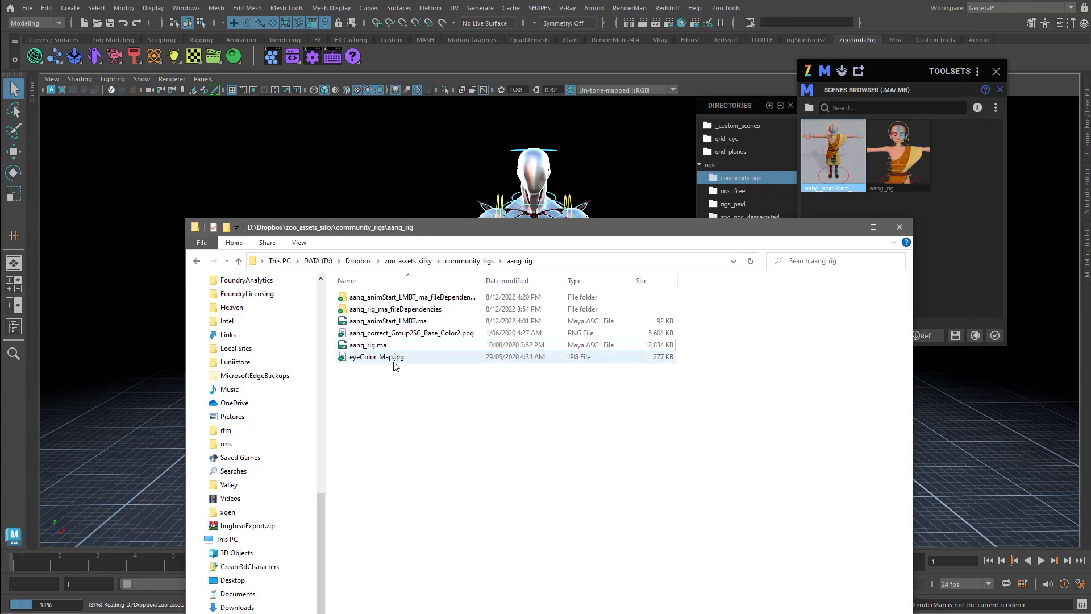
click(469, 260)
right_click(389, 300)
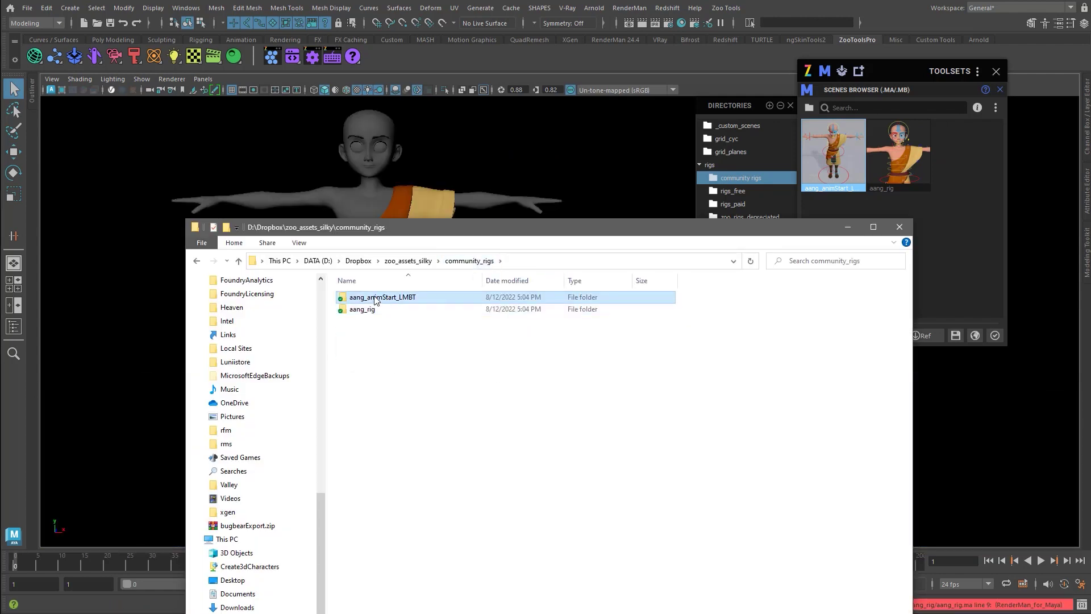
click(247, 604)
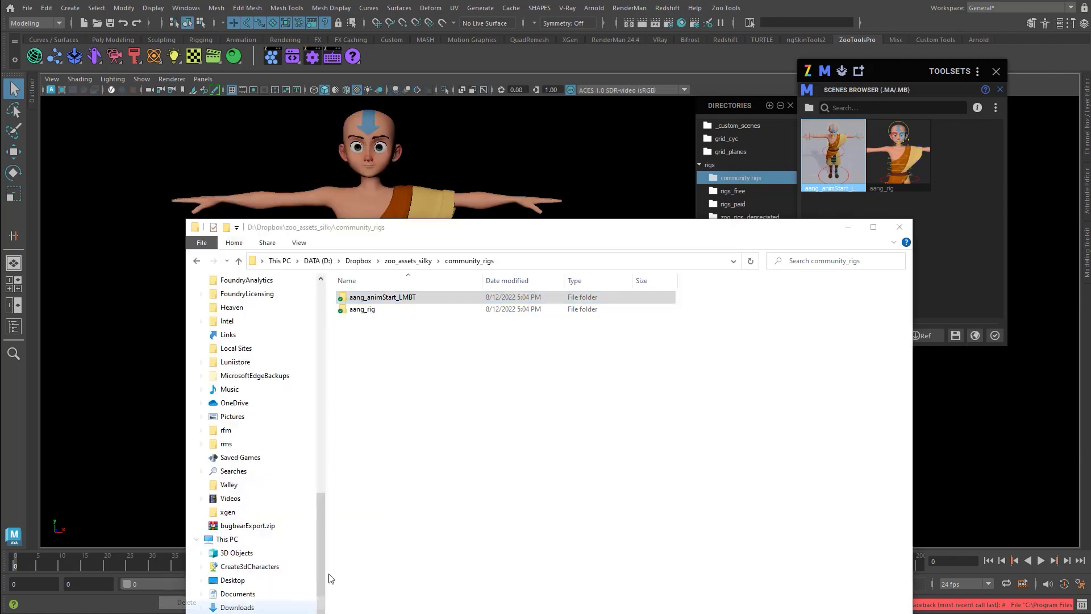
click(591, 363)
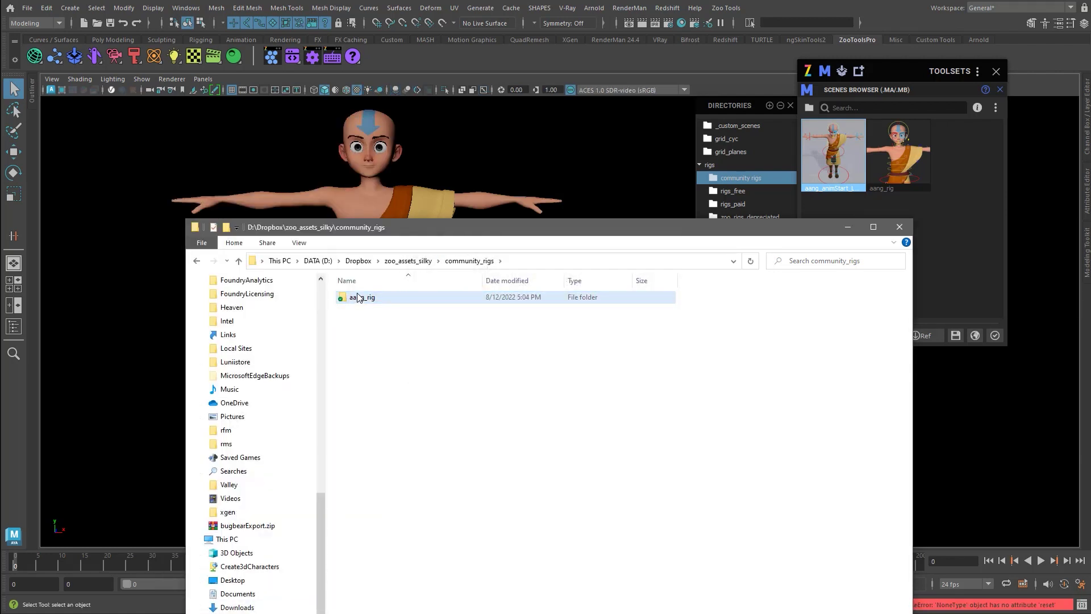
Check the scene, rig and texture files in the aang_rig folder, move the window off the character and return to Maya.
double_click(401, 298)
drag(399, 386, 343, 328)
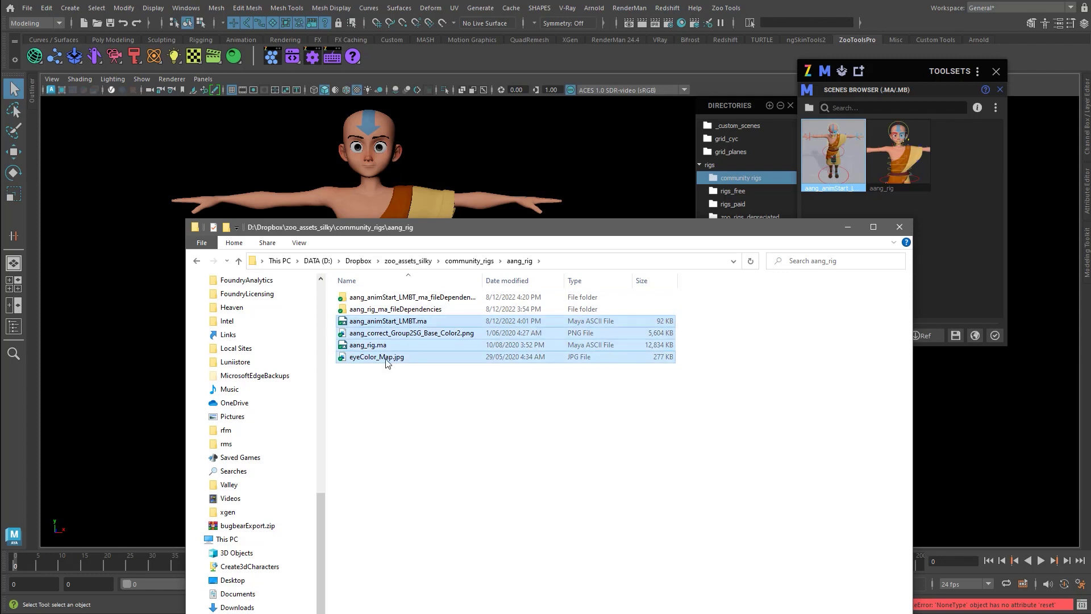
click(481, 432)
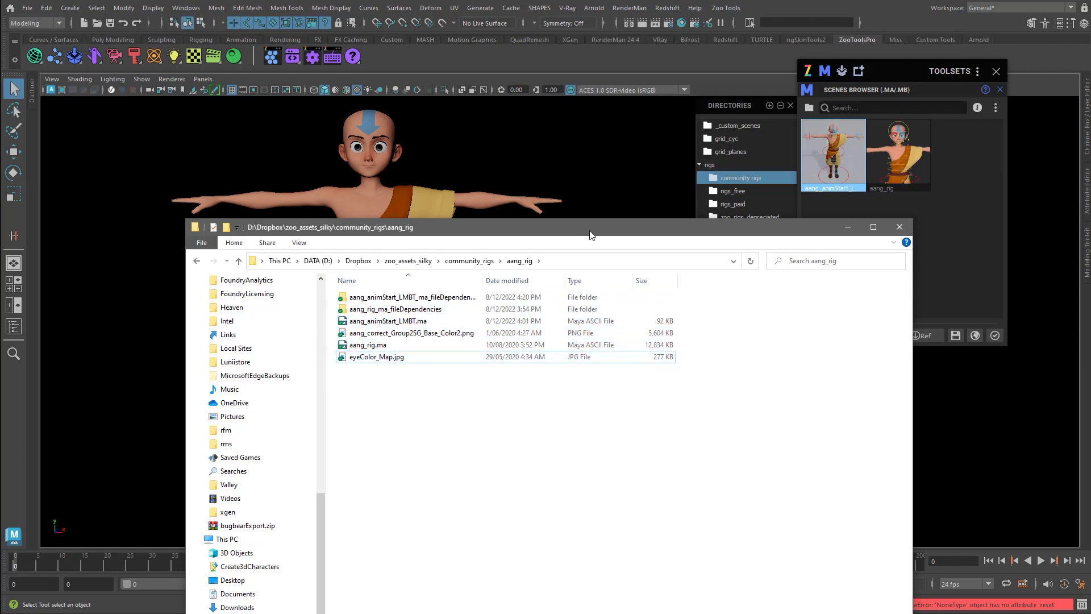
drag(589, 227, 544, 423)
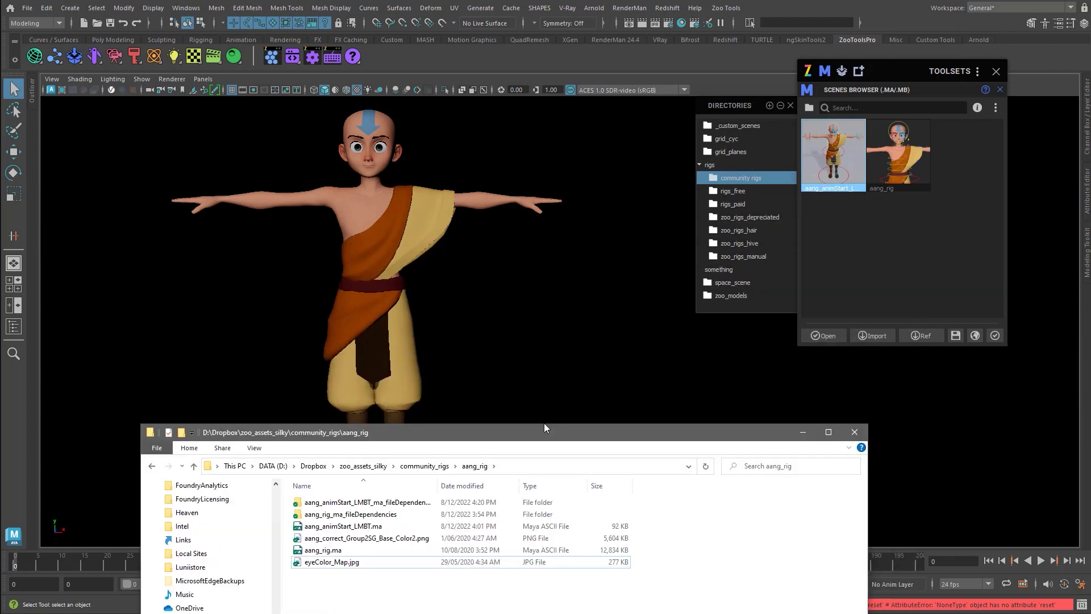
click(570, 315)
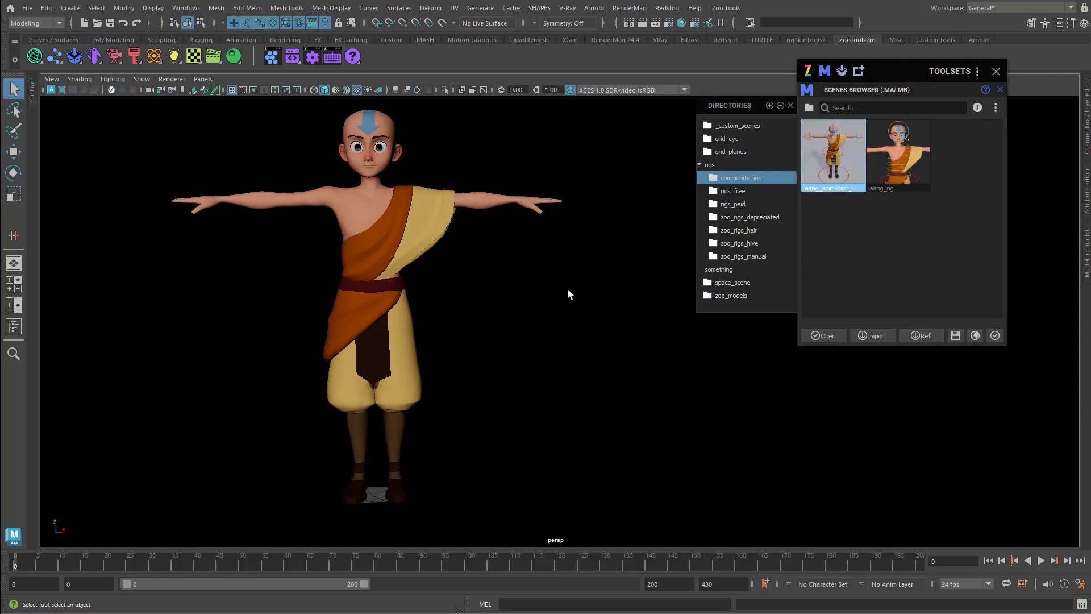
Expand the Outliner and centre the whole Aang character in the perspective view.
alt+drag(568, 292, 514, 290)
click(32, 96)
alt+drag(434, 244, 436, 238)
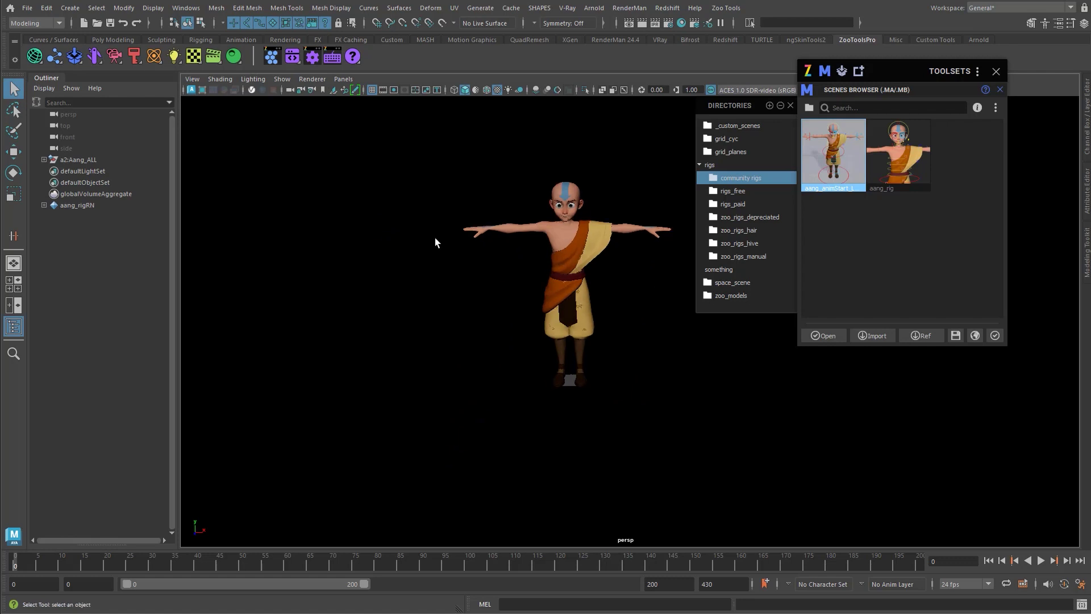
alt+right_drag(456, 270, 554, 254)
alt+middle_drag(575, 258, 590, 276)
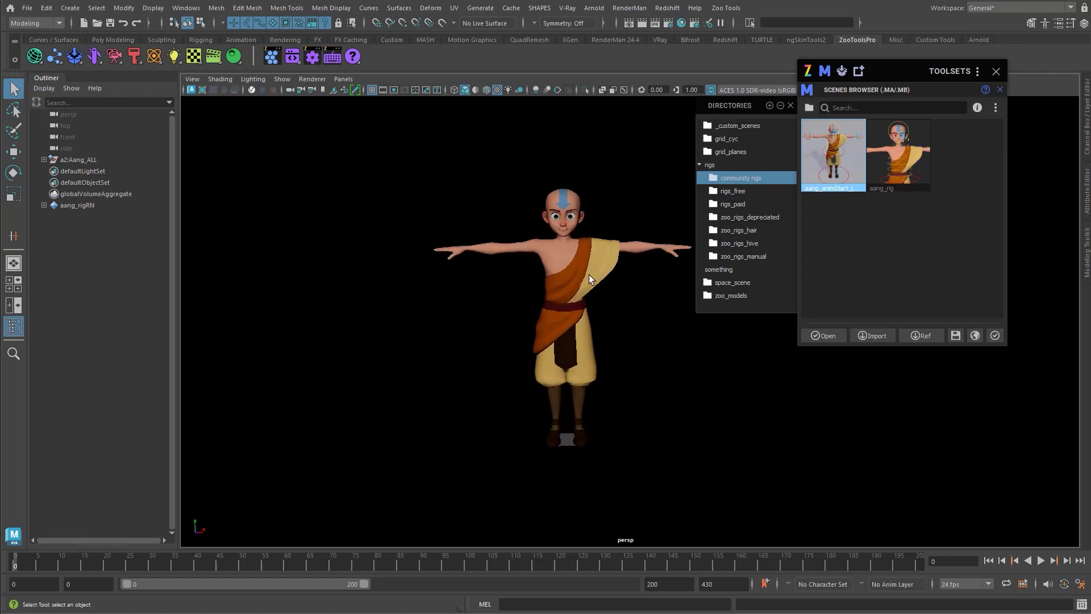
Import the lit dark plane grid scene from the grid_planes directory of the Scenes Browser into the Aang scene.
alt+right_drag(590, 276, 670, 288)
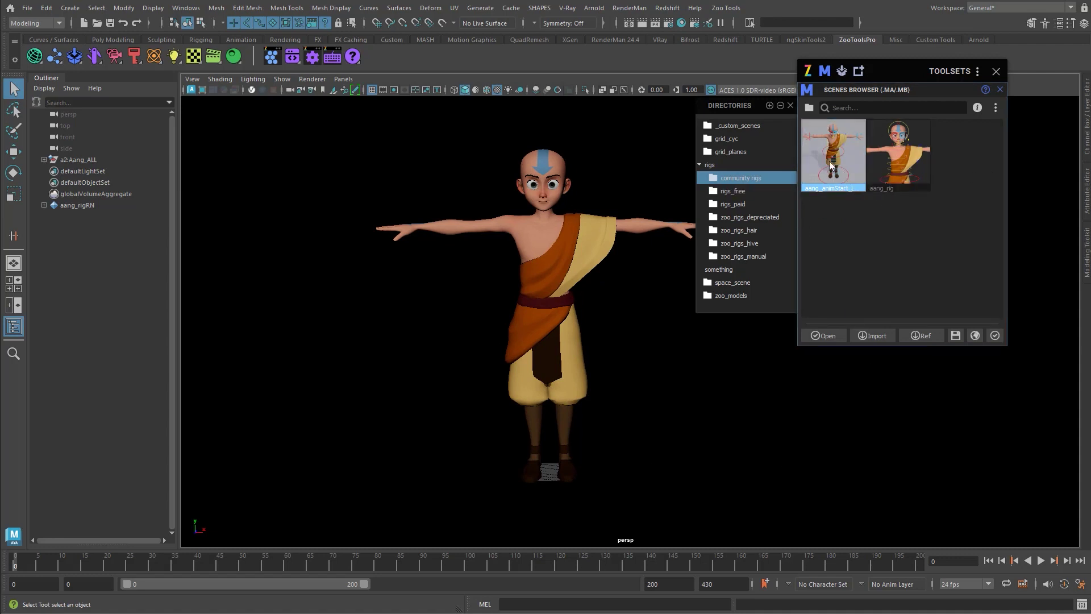
click(72, 58)
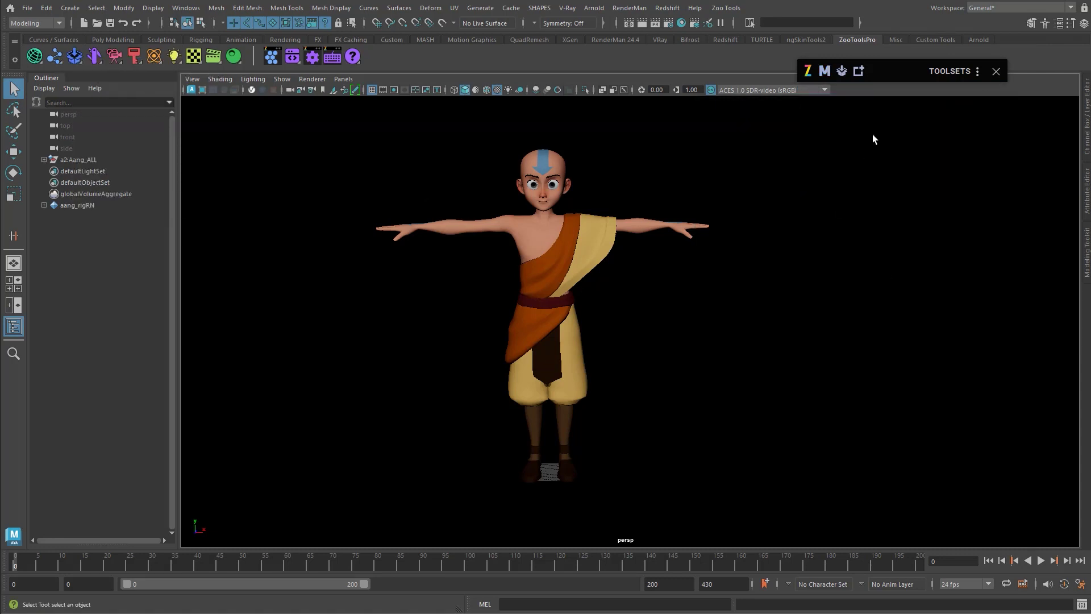
click(824, 71)
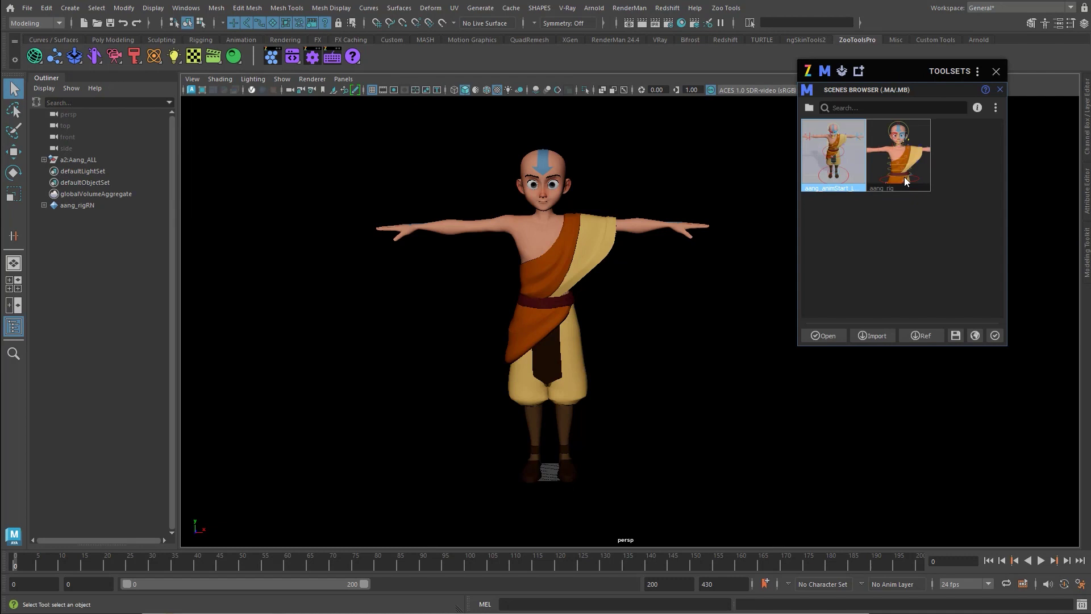
click(809, 108)
click(740, 152)
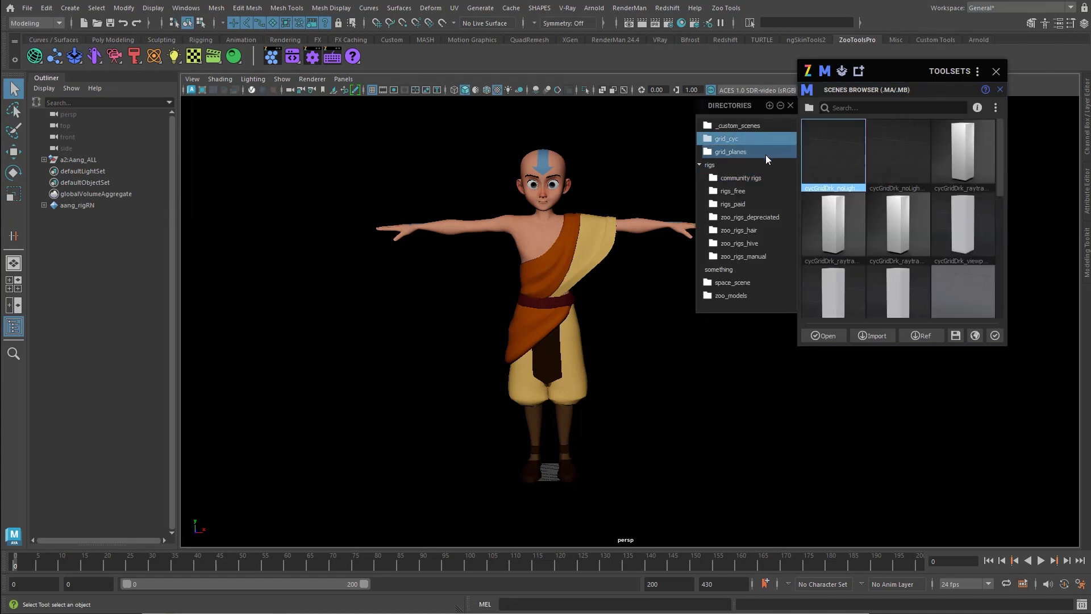
click(878, 336)
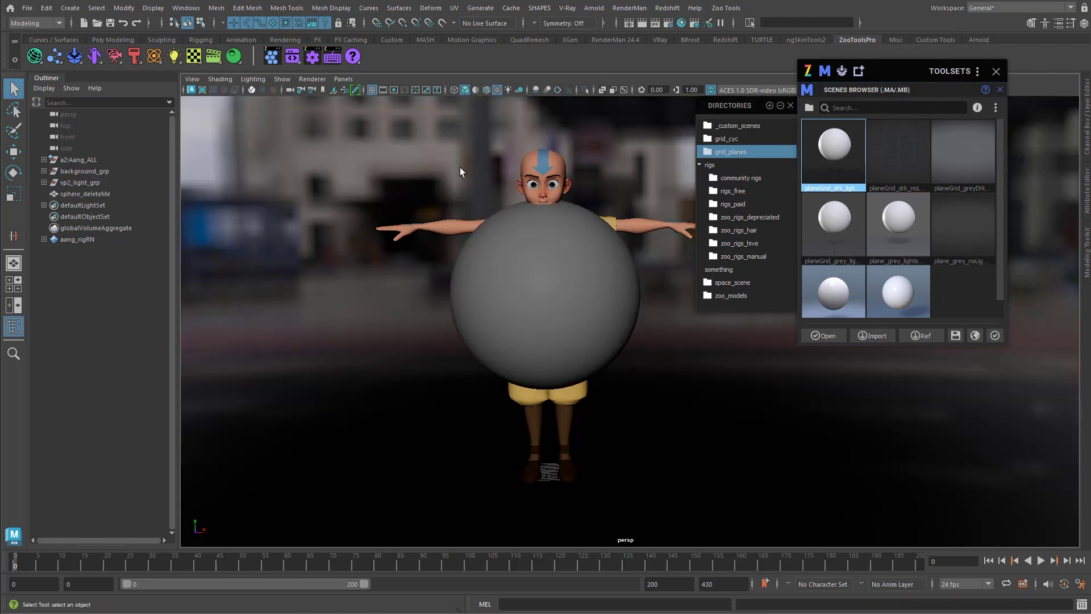
Set the perspective viewport's view transform to Unity neutral tone-map (sRGB).
right_drag(517, 178, 584, 281)
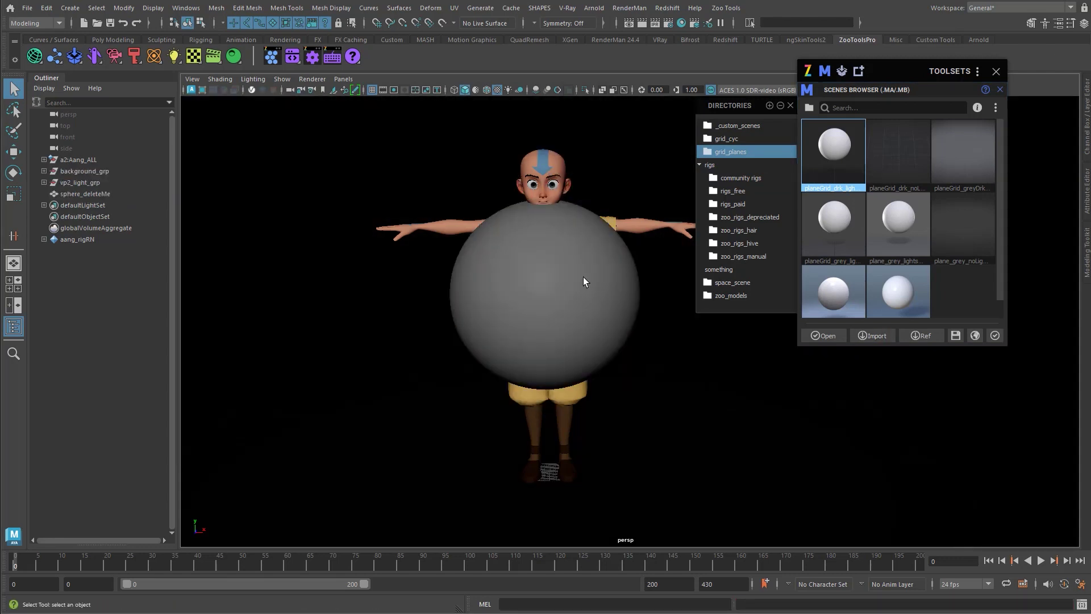
click(715, 91)
click(764, 113)
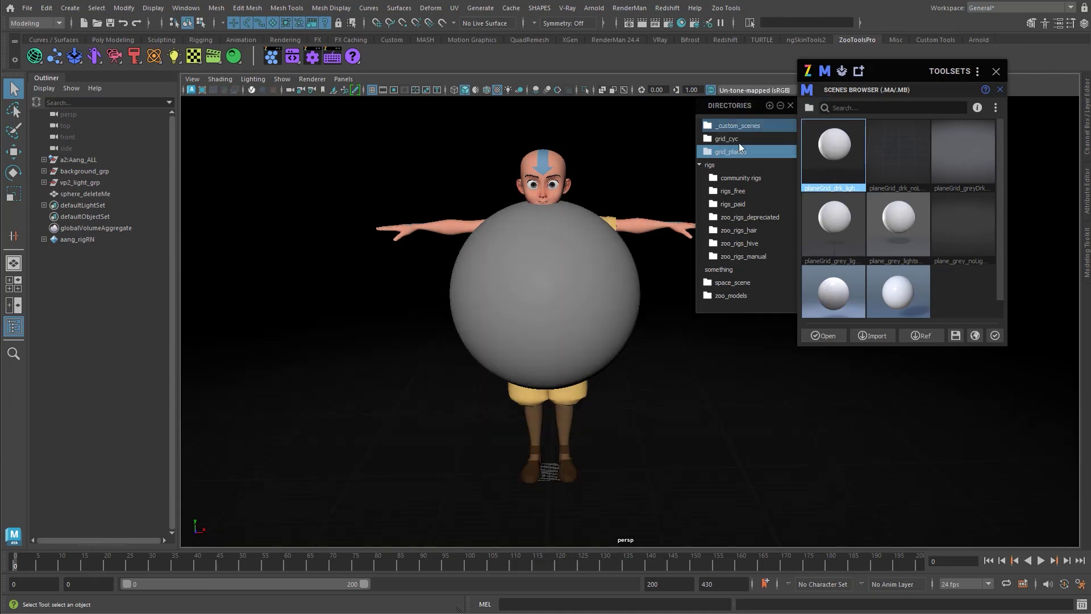
click(762, 94)
click(761, 125)
scroll(604, 215, up, 3)
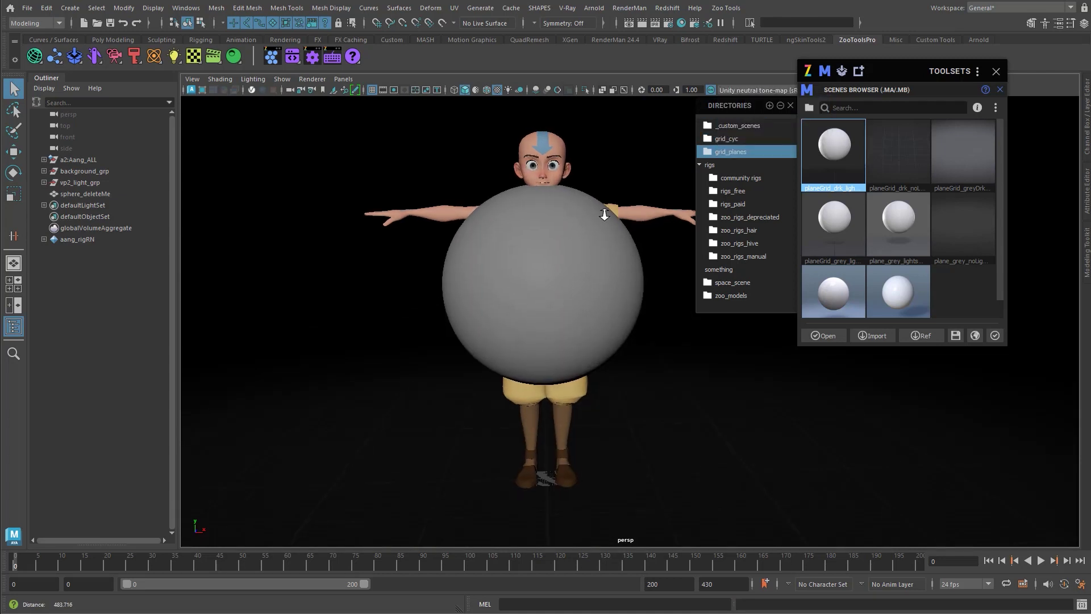
alt+middle_drag(577, 215, 581, 215)
Light the viewport with all scene lights and turn on shadows and ambient occlusion.
click(510, 91)
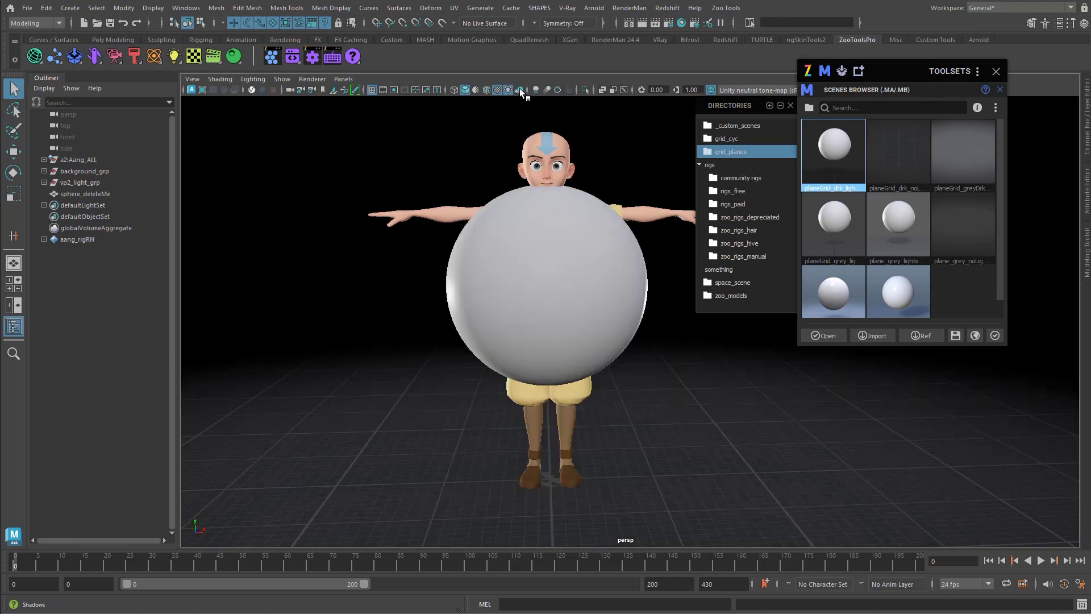
click(536, 90)
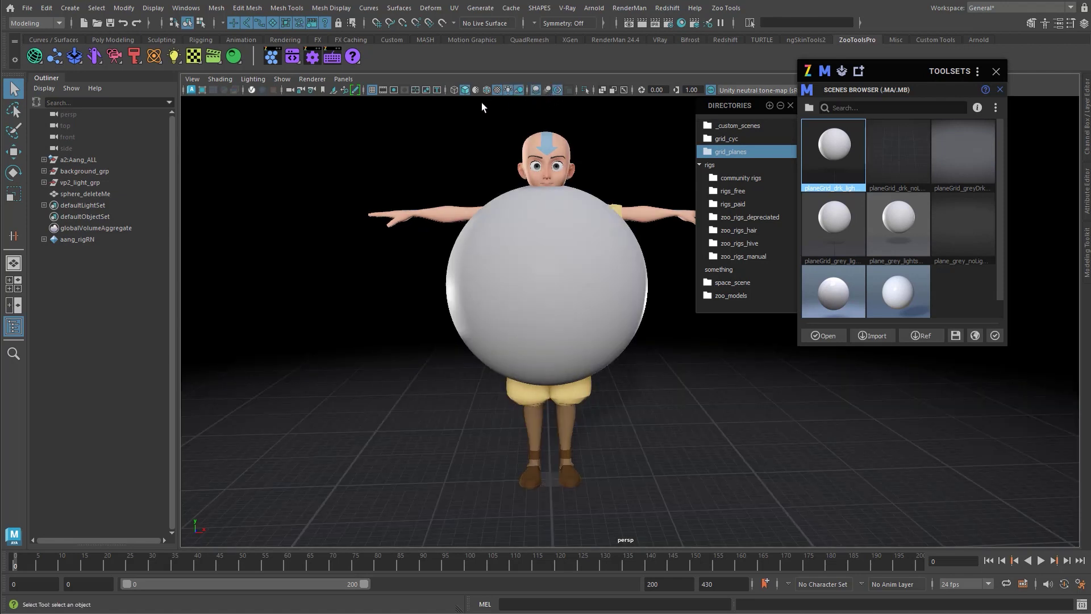
Delete the sphere_deleteMe object covering Aang and close the Scenes Browser.
scroll(546, 200, down, 3)
click(588, 278)
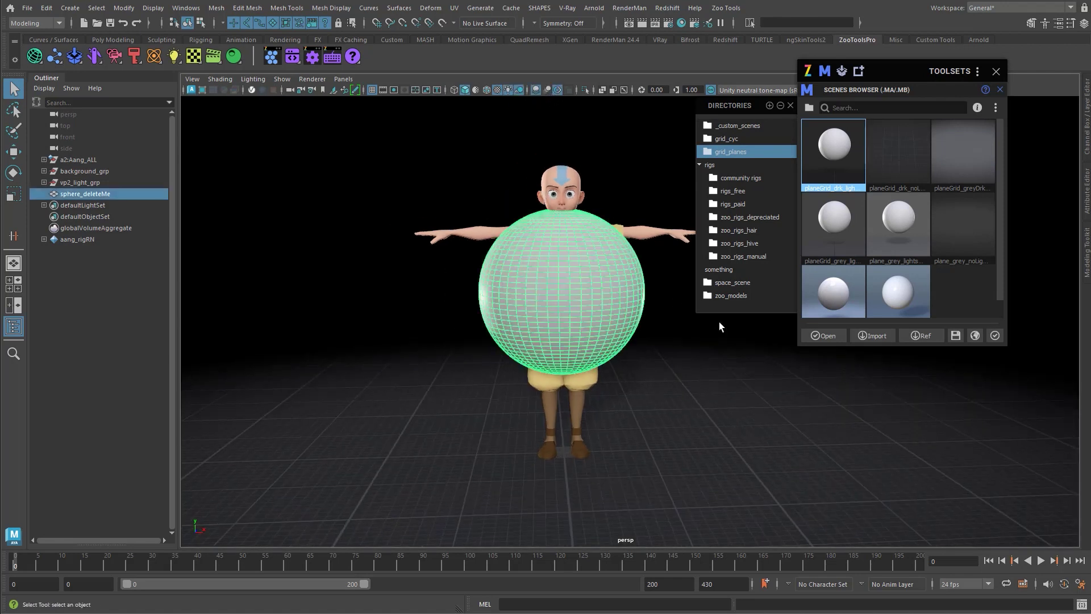
key(Delete)
alt+right_drag(525, 410, 672, 390)
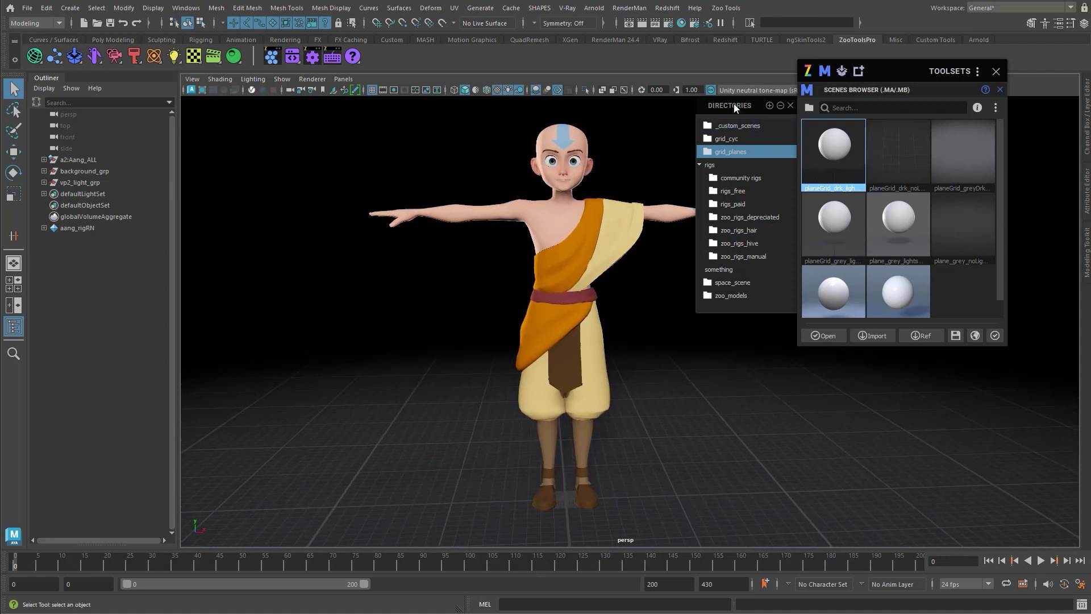
click(996, 71)
Use Fix Viewport to set the exposure to -0.27 and the contrast to 0.15.
click(175, 57)
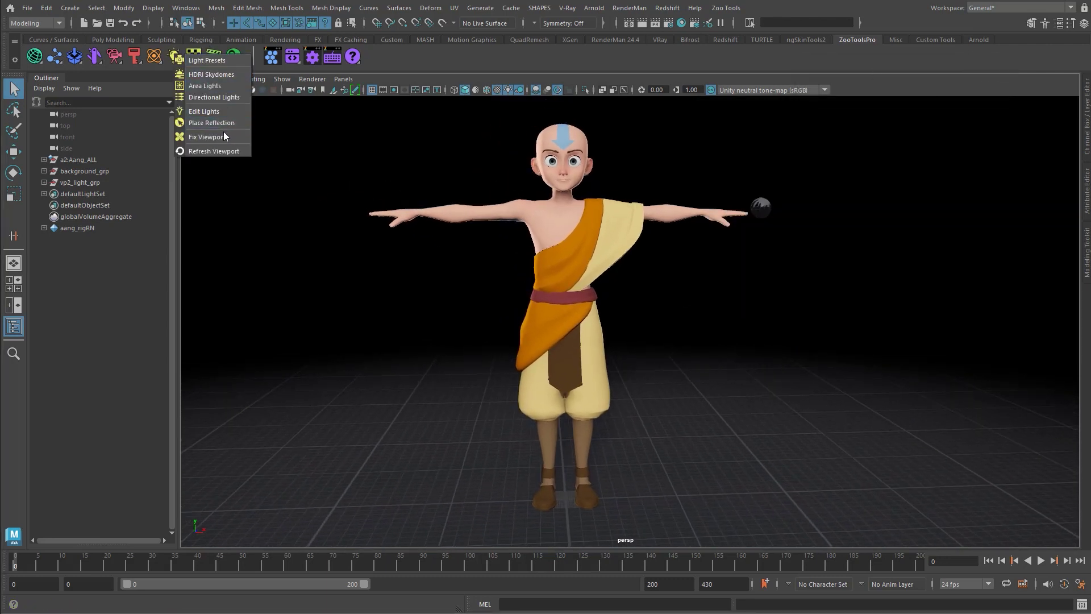
click(207, 137)
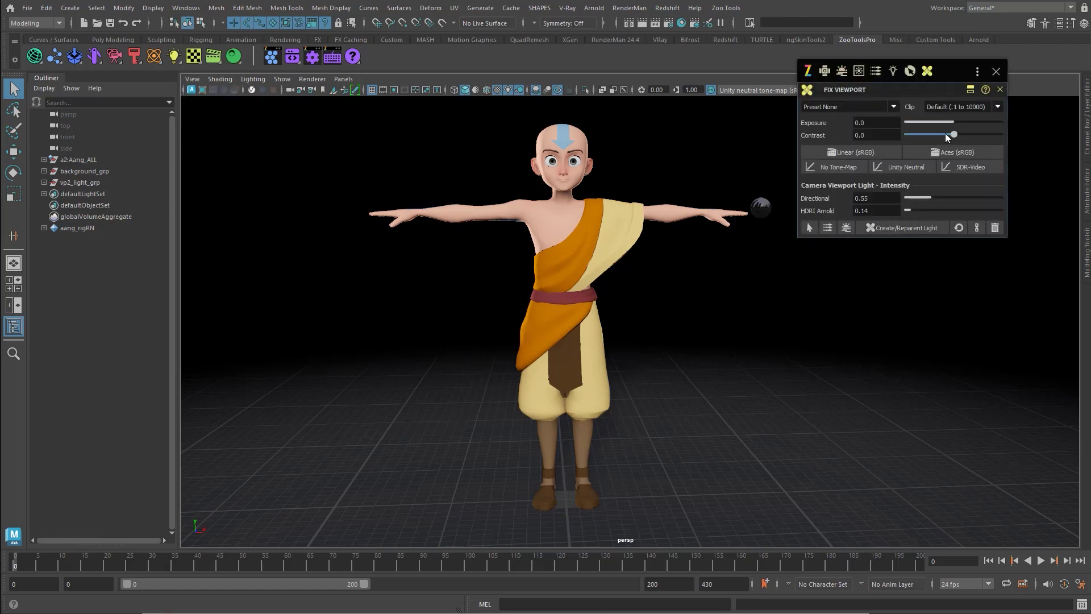
mouse_move(947, 136)
mouse_down()
mouse_move(961, 136)
mouse_move(940, 123)
mouse_up()
alt+drag(669, 335, 679, 334)
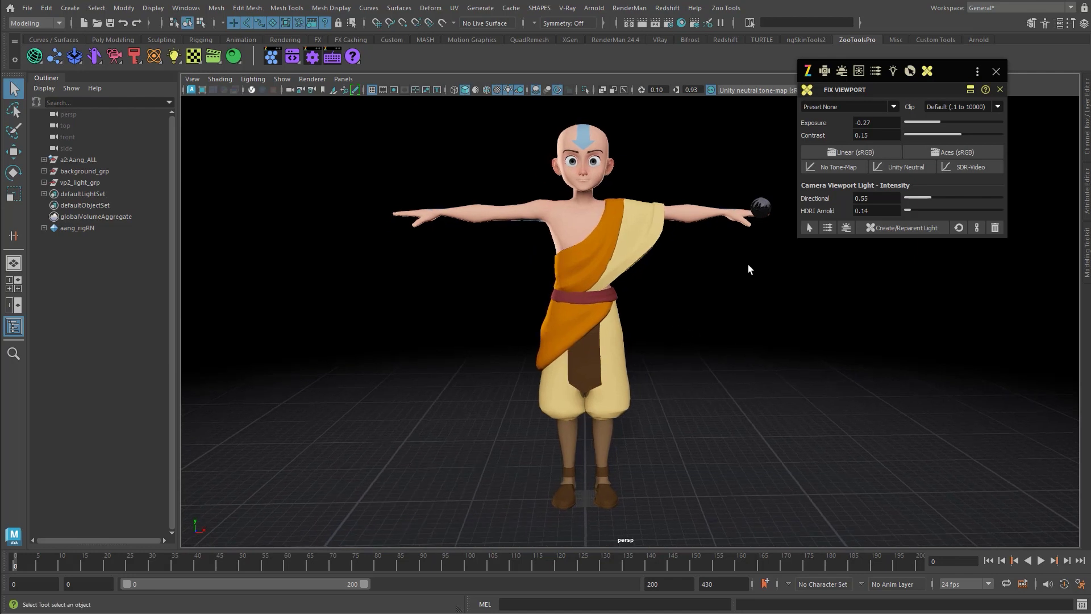
Hide the vpLight_geo_lyr and vpLight_ctrls_lyr display layers, then close the Fix Viewport window.
key(ctrl+a)
key(ctrl+a)
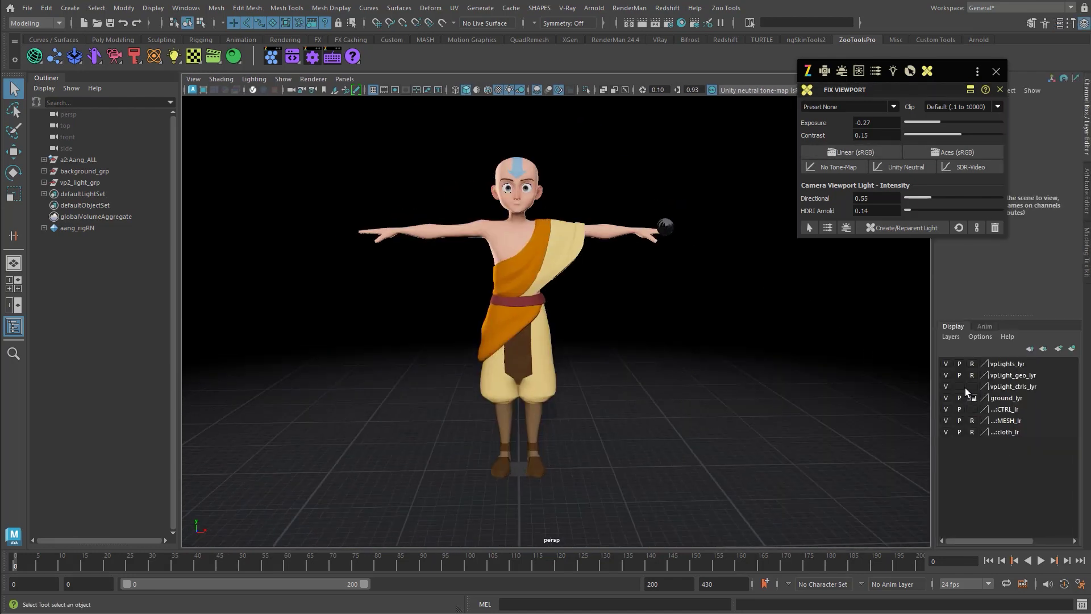
click(946, 375)
alt+right_drag(712, 358, 688, 351)
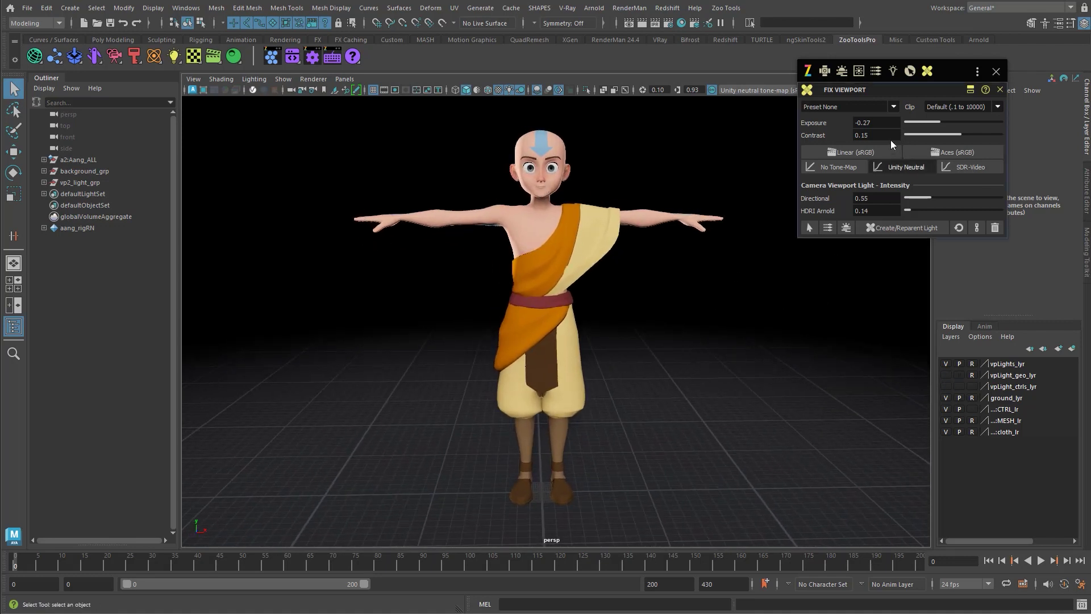
click(1000, 91)
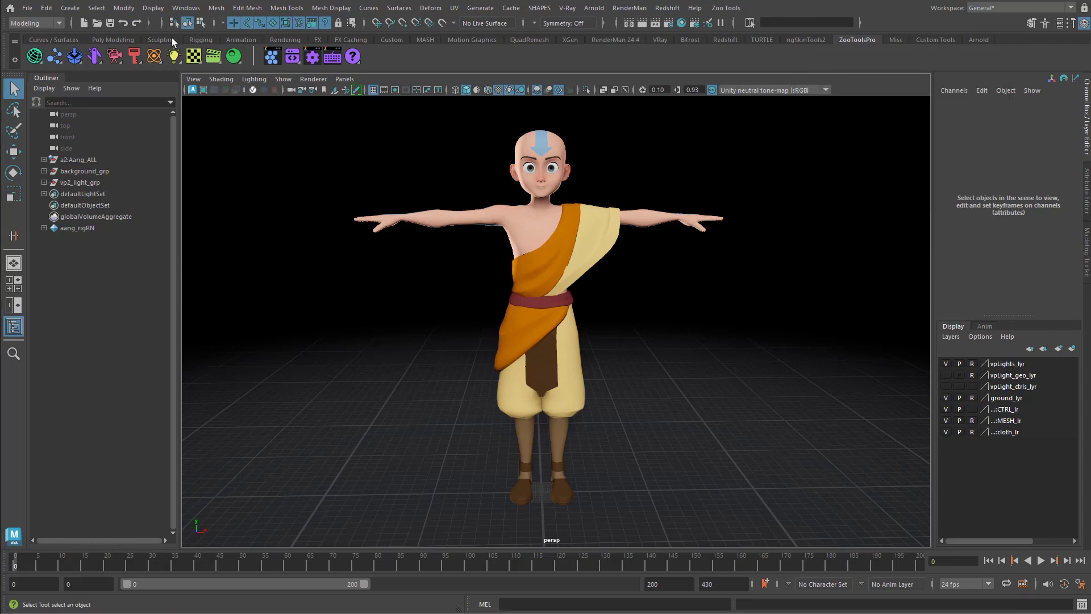
Reopen the Scenes Browser at community rigs and copy the name of the aang_animStart_LMBT scene from its information.
click(79, 58)
click(98, 64)
click(811, 109)
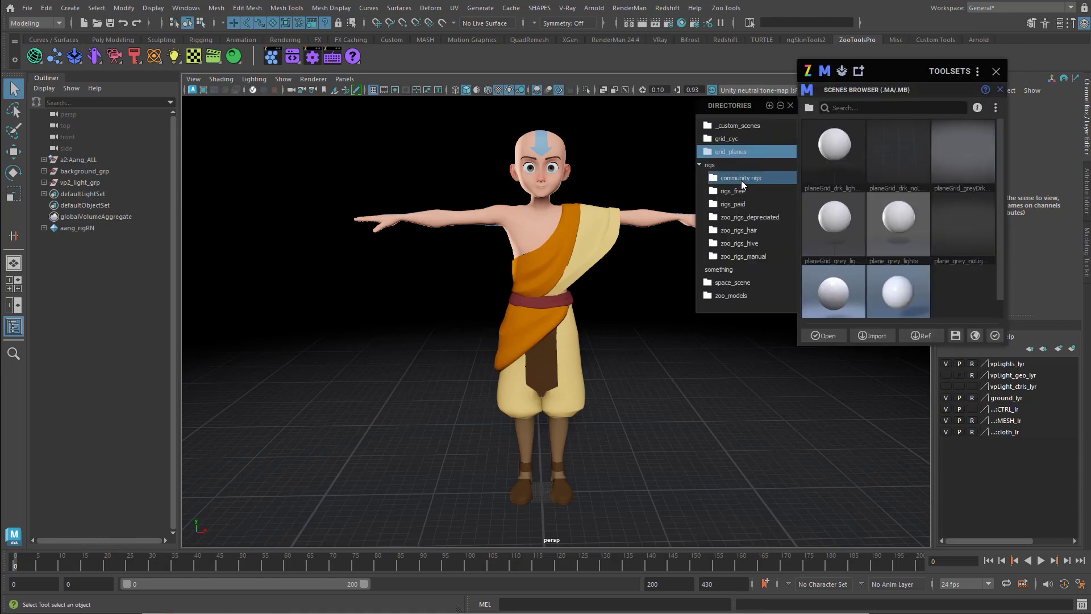
click(742, 181)
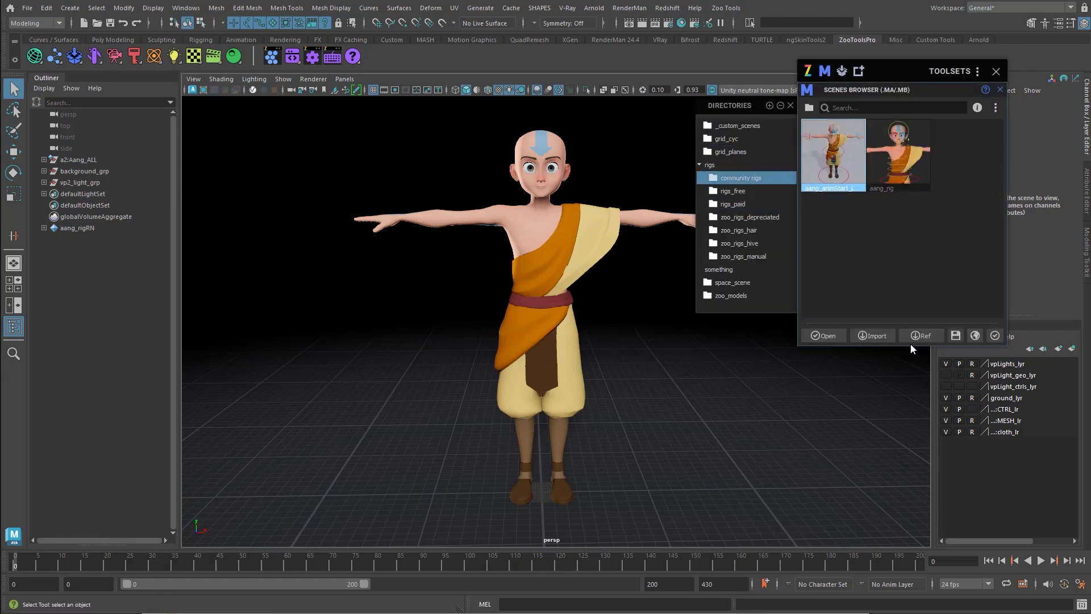
click(975, 109)
drag(922, 136, 889, 137)
key(ctrl+c)
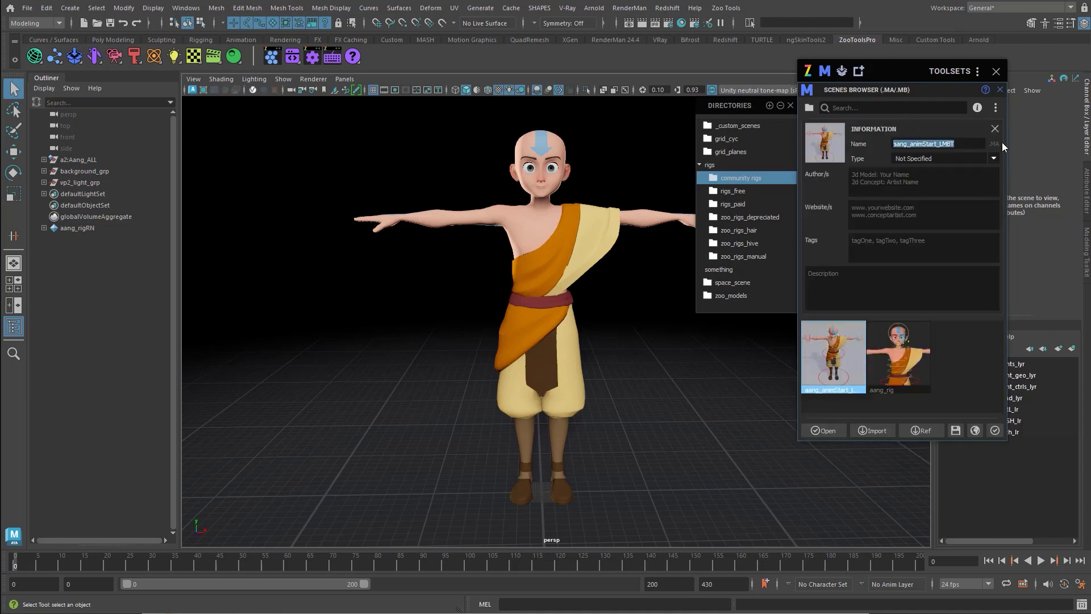
click(995, 129)
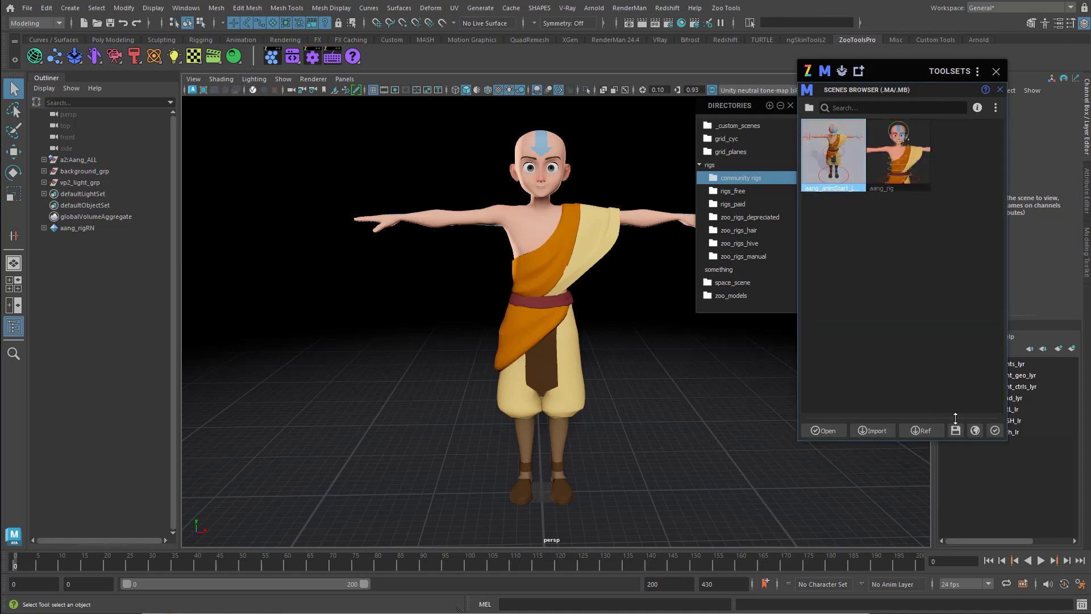
Save the current scene to community rigs under the copied name aang_animStart_LMBT.
click(955, 430)
key(ctrl+v)
click(937, 300)
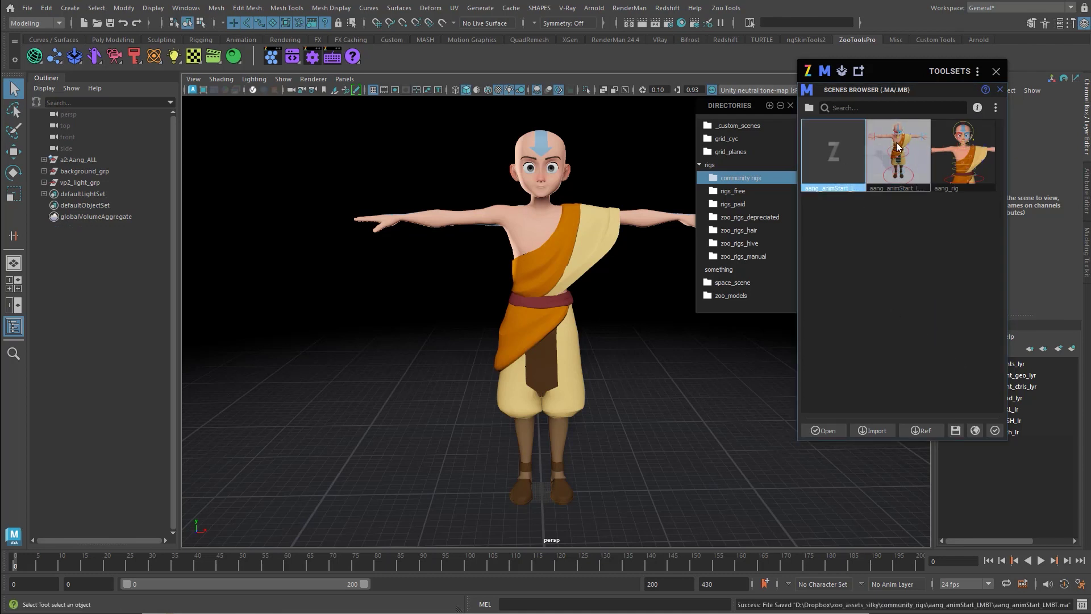
Open the original aang_animStart_LMBT scene's location in File Explorer and go up to the community_rigs folder.
click(905, 149)
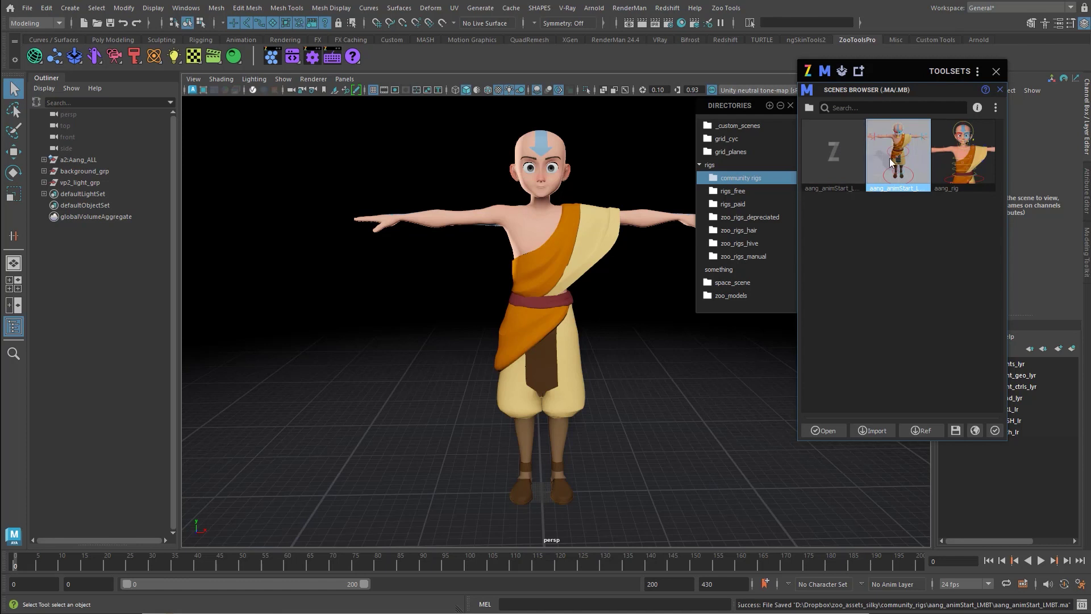
click(997, 108)
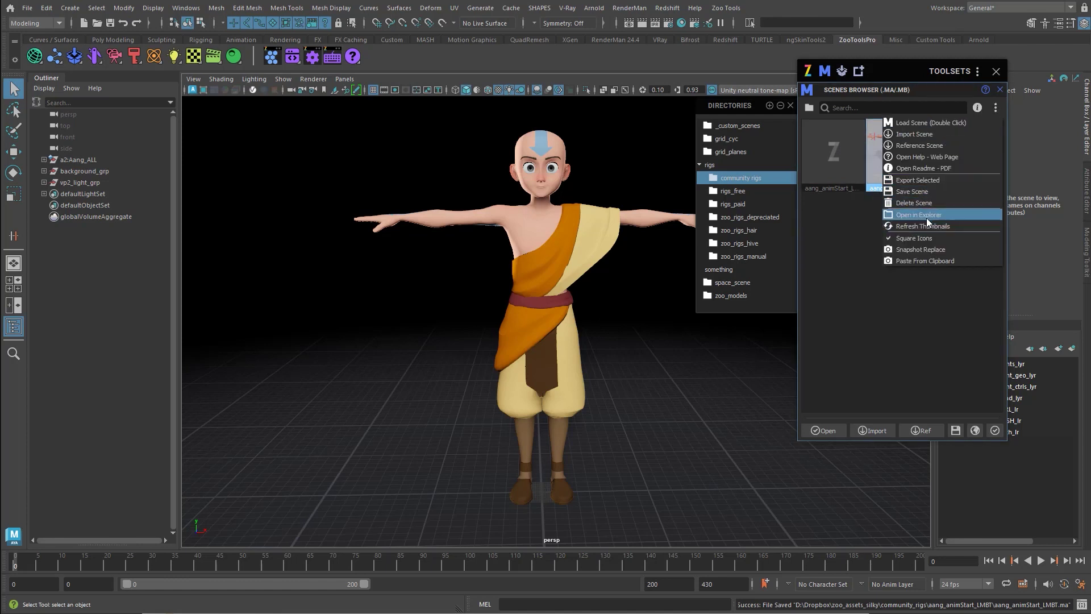
click(926, 217)
drag(626, 413, 575, 106)
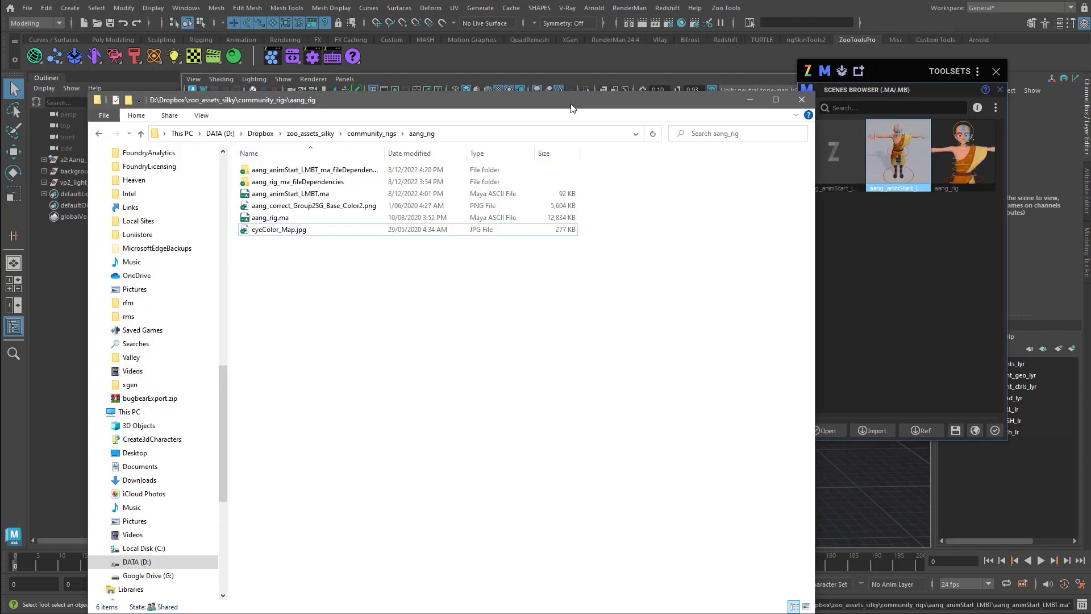
click(376, 135)
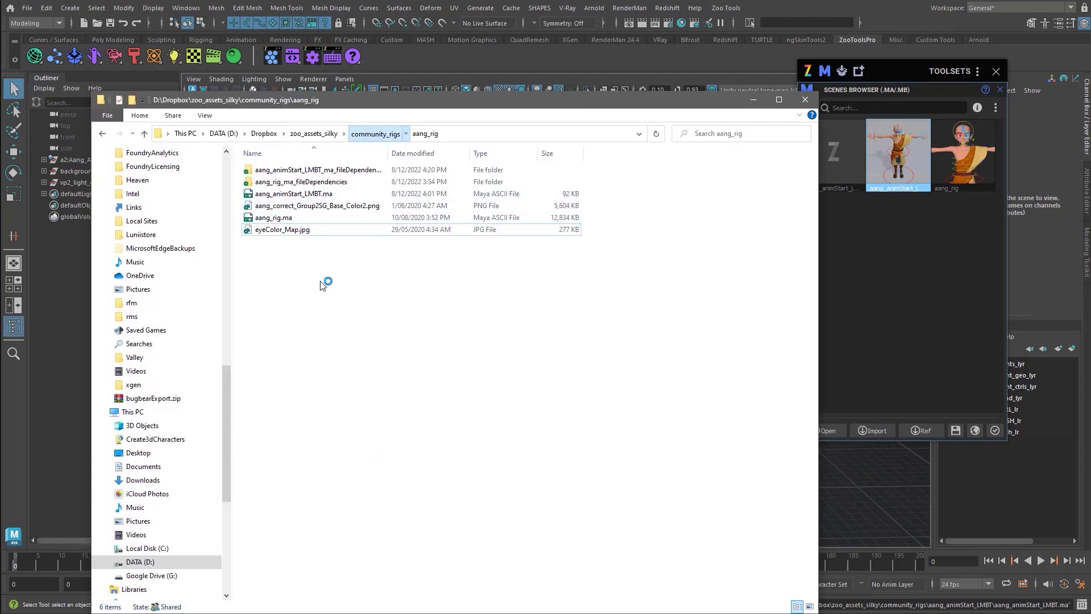
Replace aang_animStart_LMBT.ma in the aang_rig folder with the newly saved version from the aang_animStart_LMBT folder.
click(288, 174)
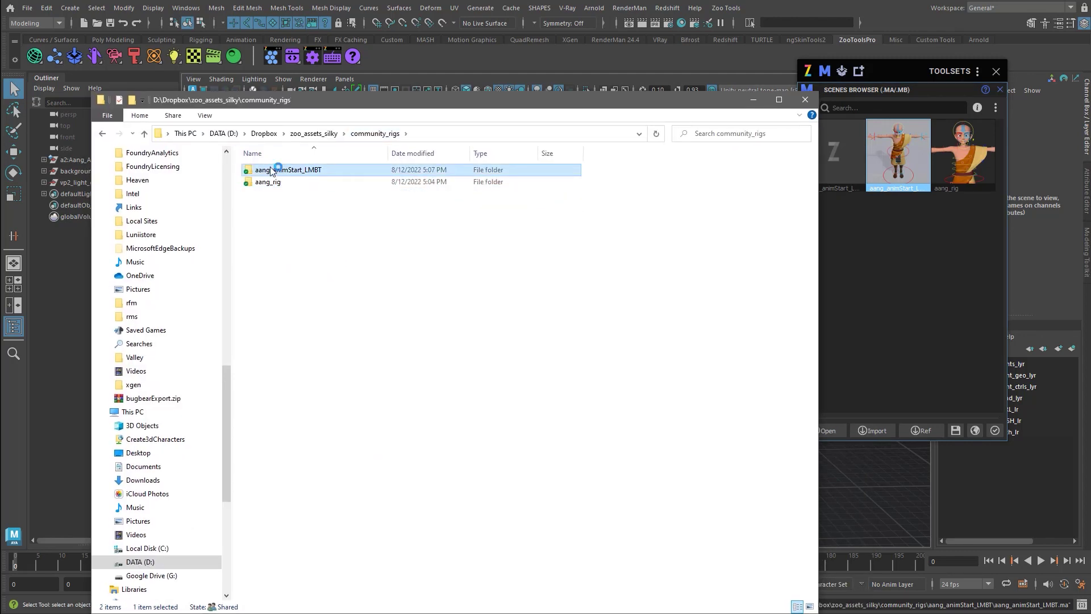
double_click(274, 169)
click(297, 173)
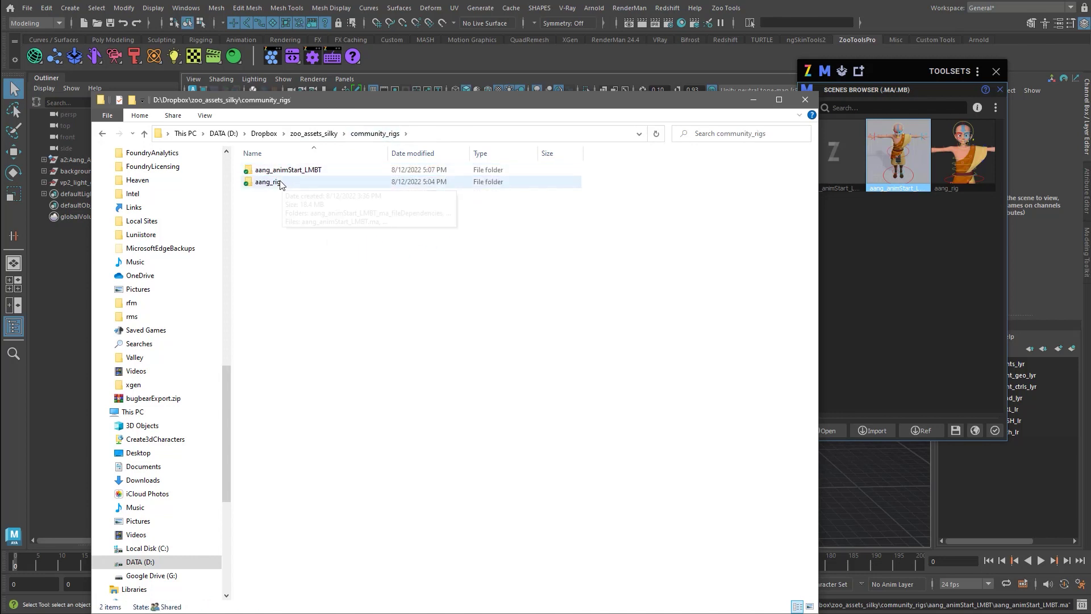
click(275, 182)
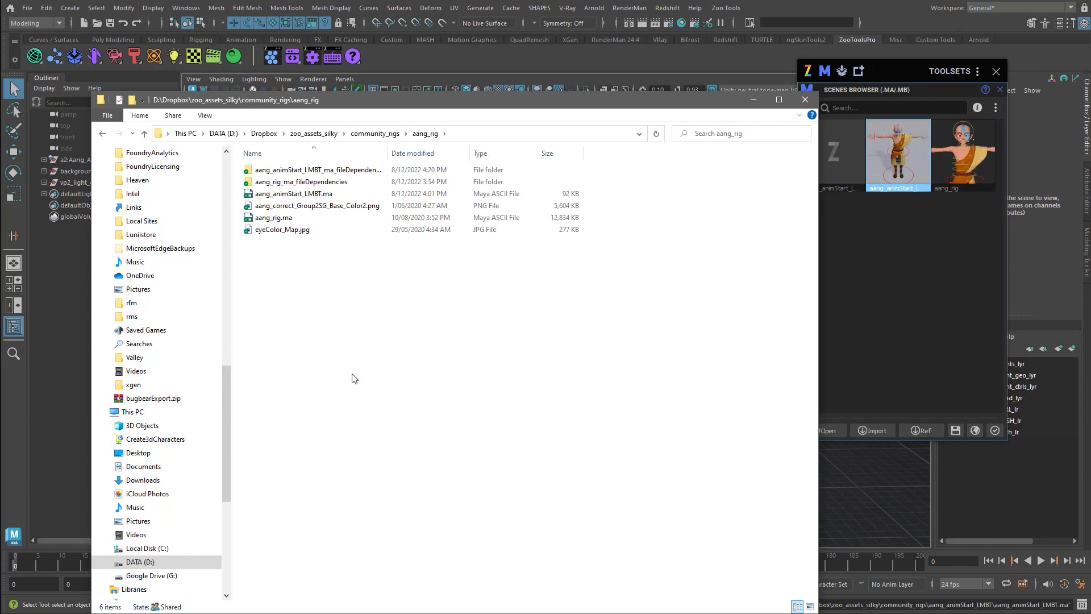
key(ctrl+v)
click(486, 239)
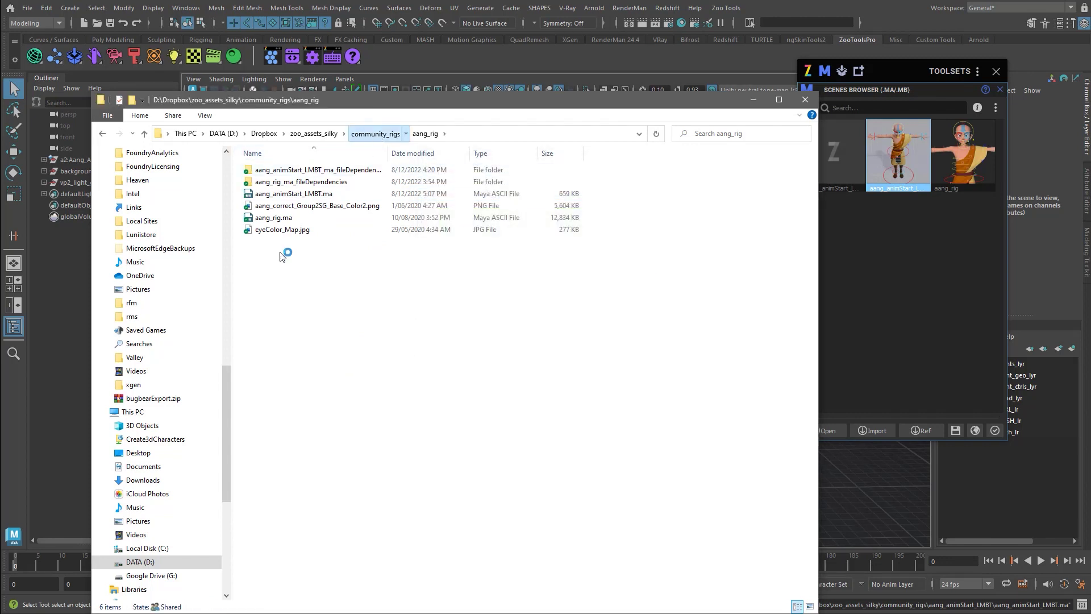
Delete the leftover aang_animStart_LMBT folder from community_rigs.
key(alt+Up)
right_click(289, 170)
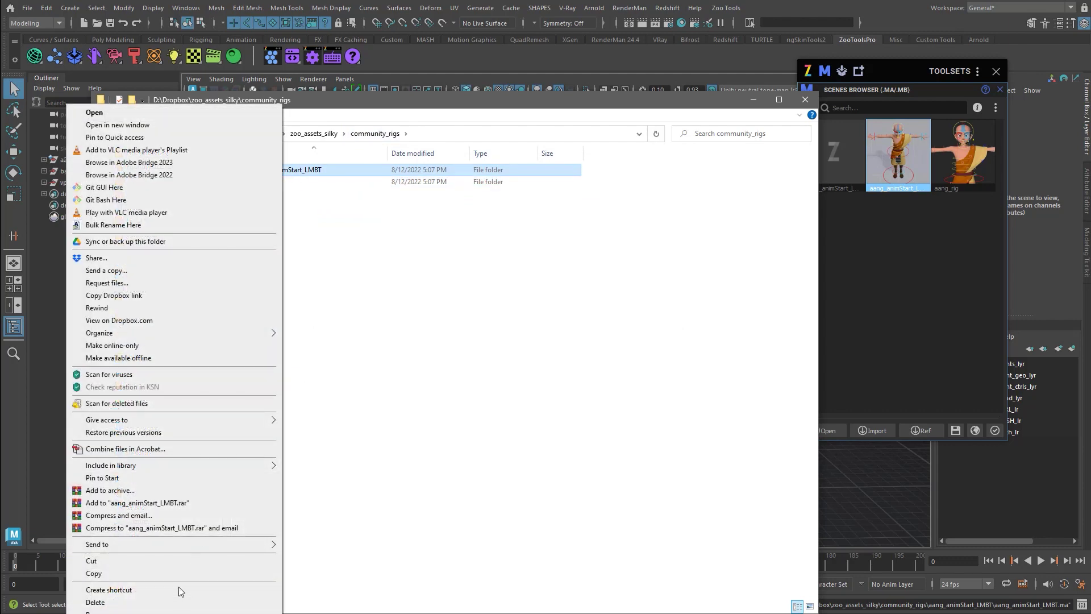
click(170, 602)
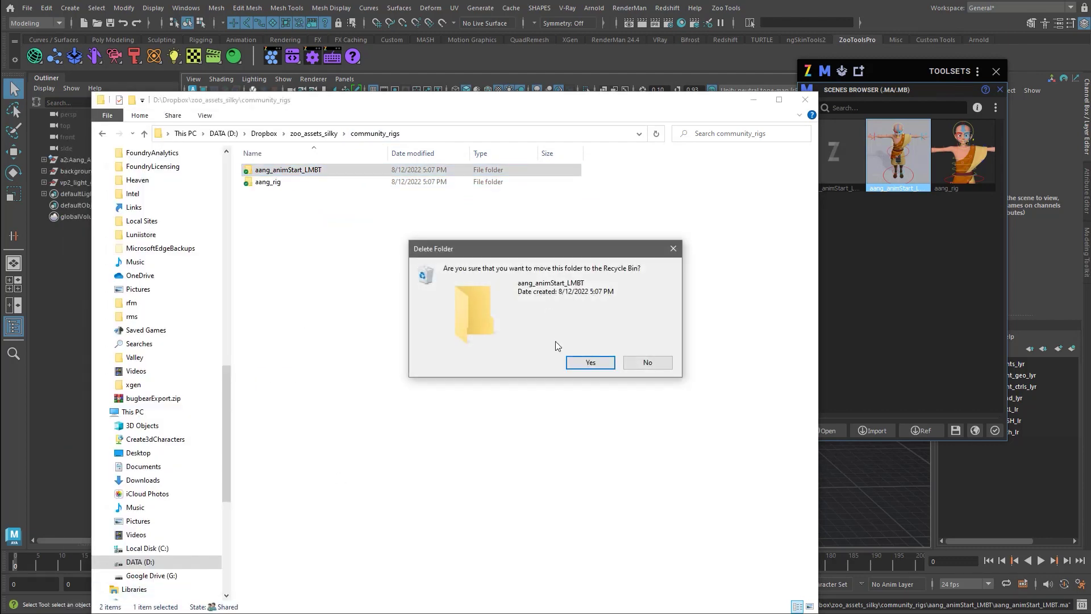
click(590, 362)
Return to Maya, refresh the Scenes Browser thumbnails and select the aang_animStart_LMBT scene.
click(960, 200)
click(995, 108)
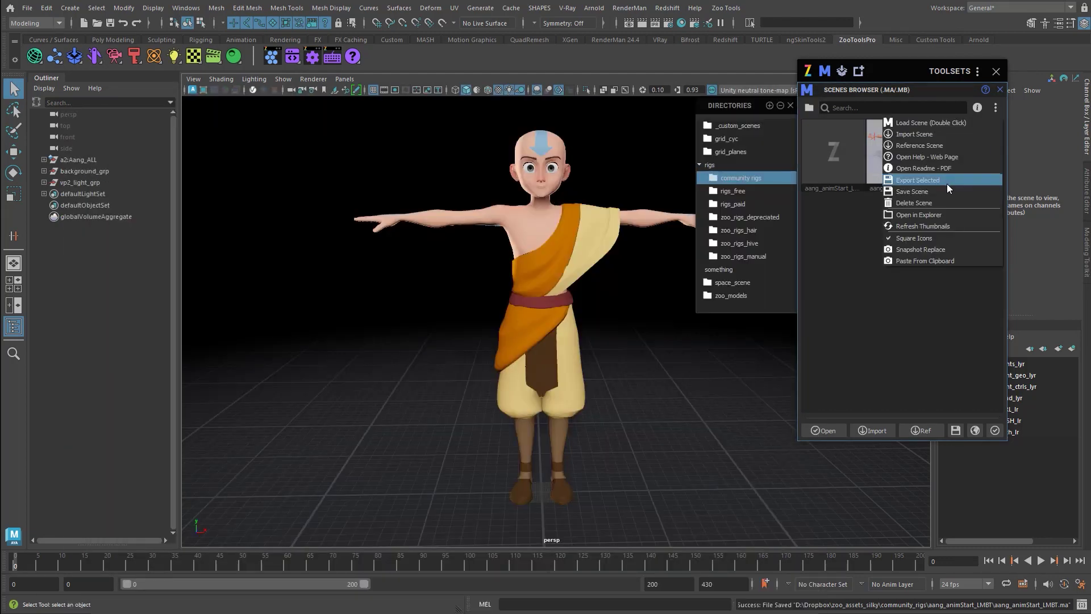
click(932, 226)
click(850, 183)
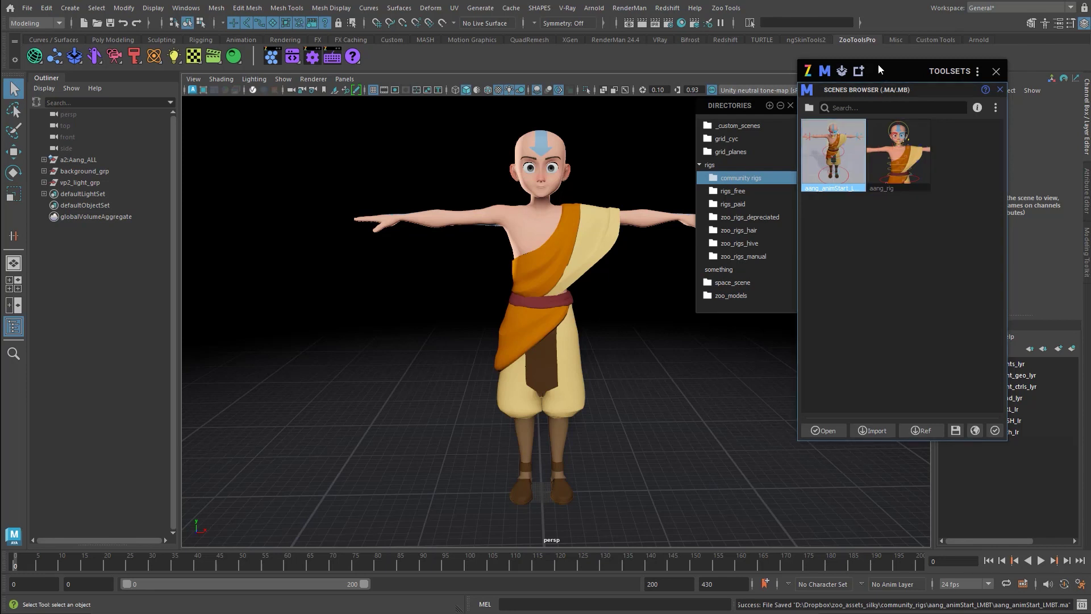
Select skydomeViewport_ARN inside vp2_light_grp and open the image file node connected to its light color.
click(112, 181)
click(44, 183)
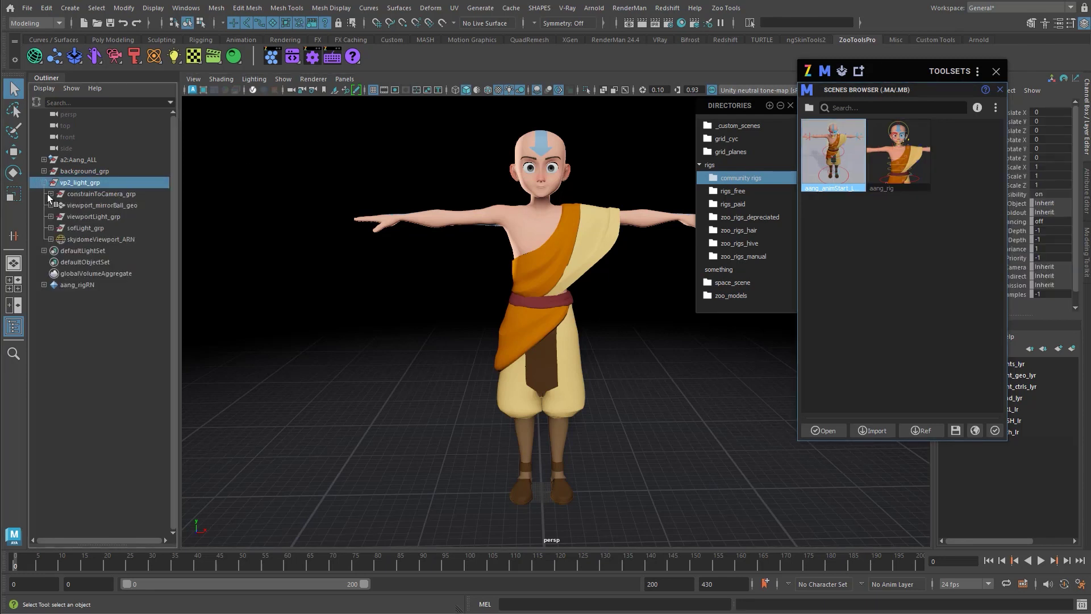
click(80, 238)
drag(928, 72, 685, 161)
key(ctrl+a)
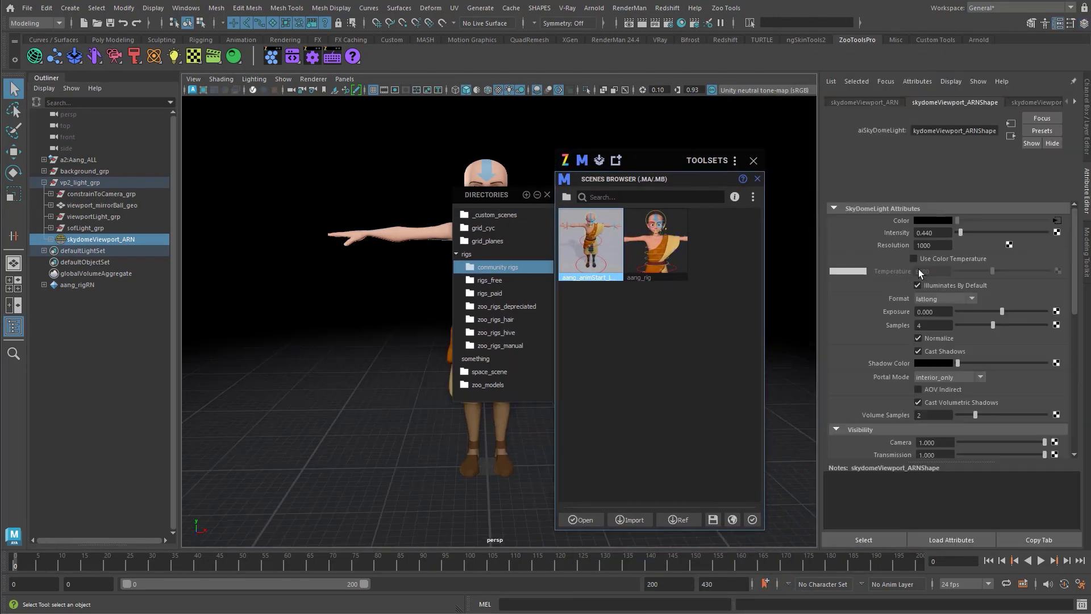
click(1058, 221)
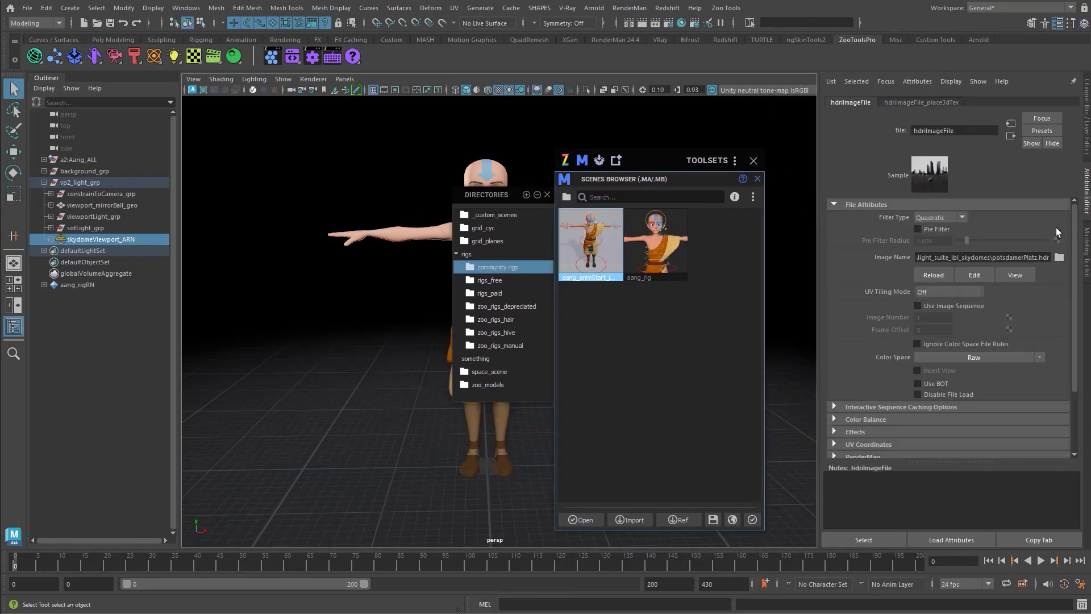
Copy the folder path of the skydome's HDR image from its file browser and close the browser.
double_click(1023, 257)
click(1023, 259)
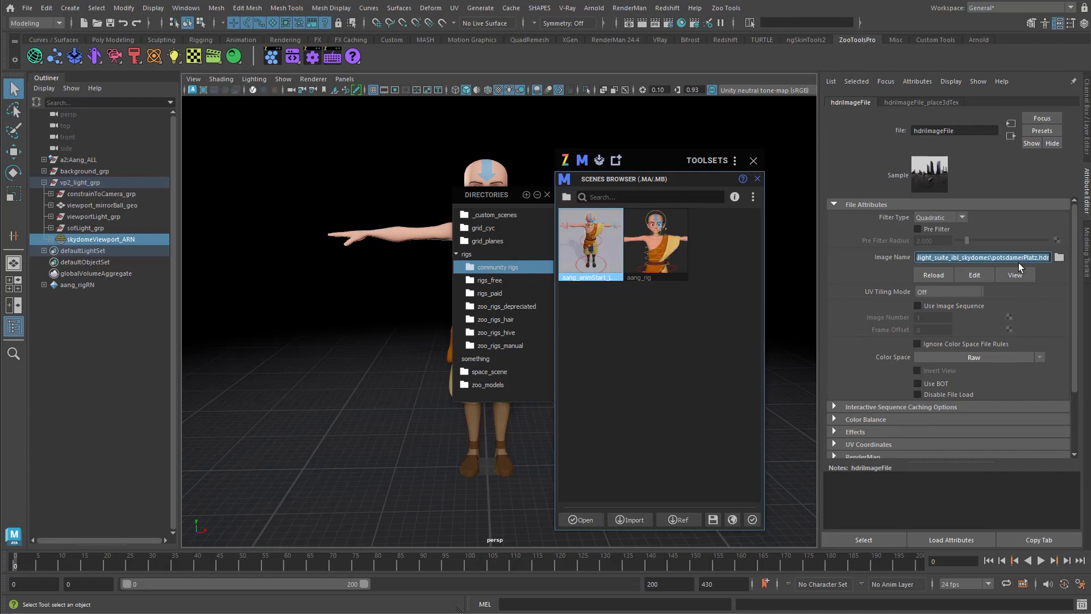
click(1059, 258)
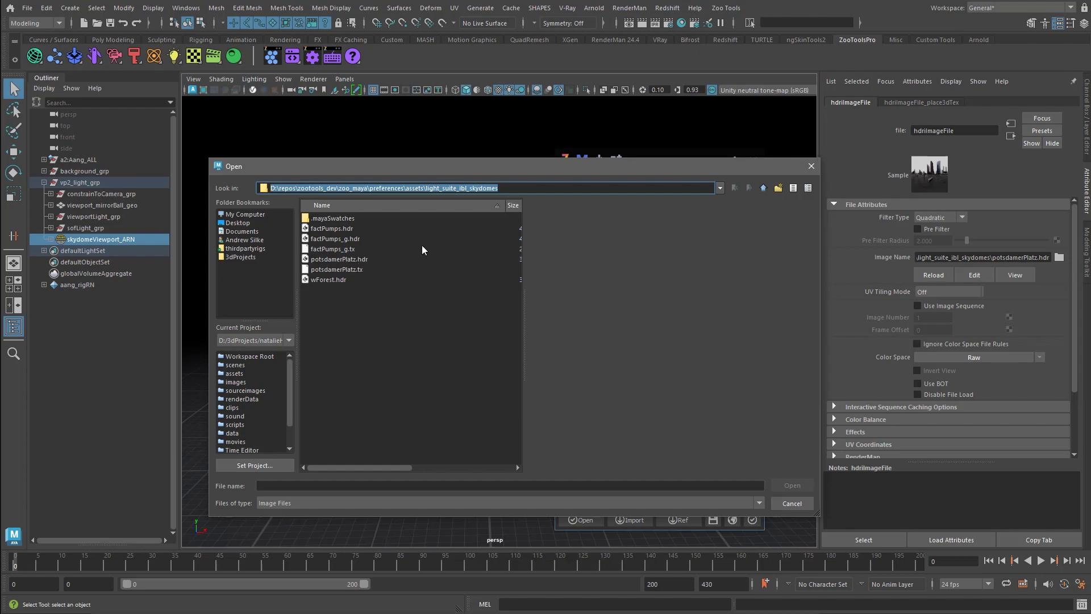
click(786, 502)
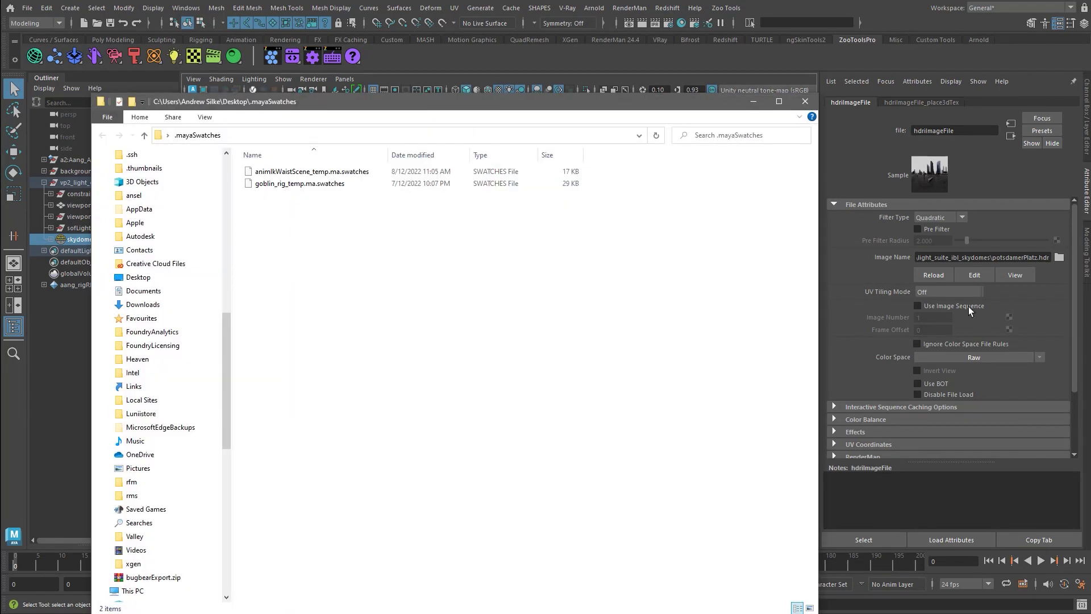
Go to the light_suite_ibl_skydomes folder in File Explorer and copy potsdamerPlatz.hdr.
click(335, 135)
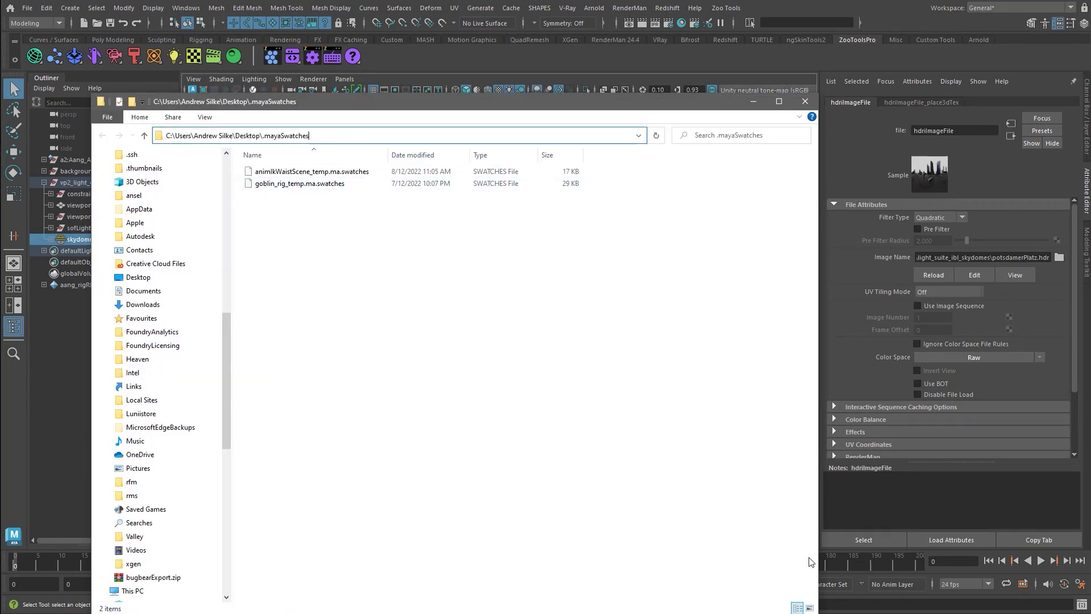
key(ctrl+v)
key(Return)
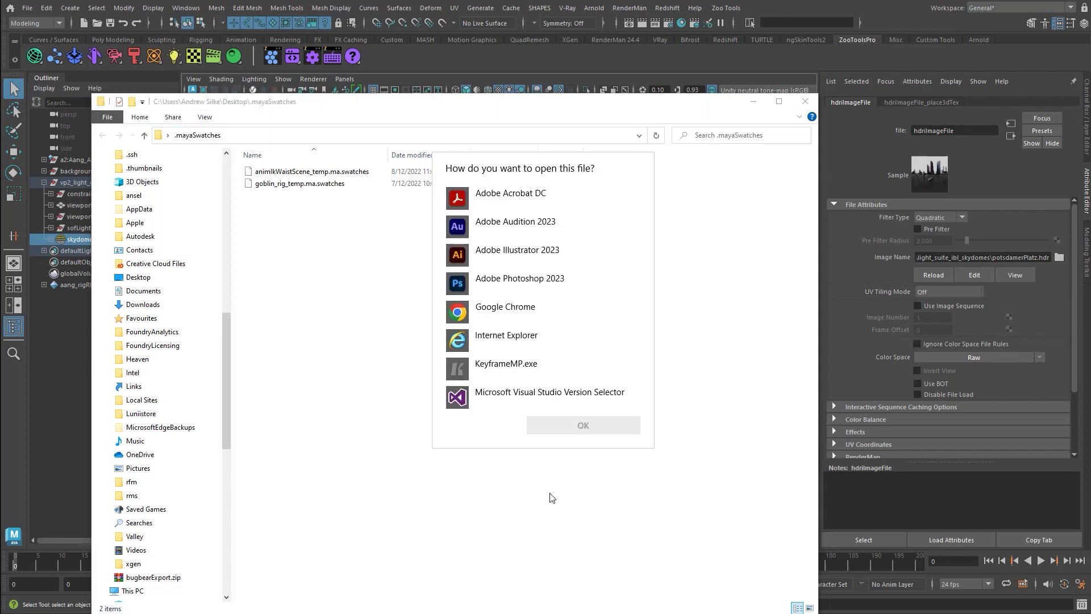
click(685, 433)
click(398, 137)
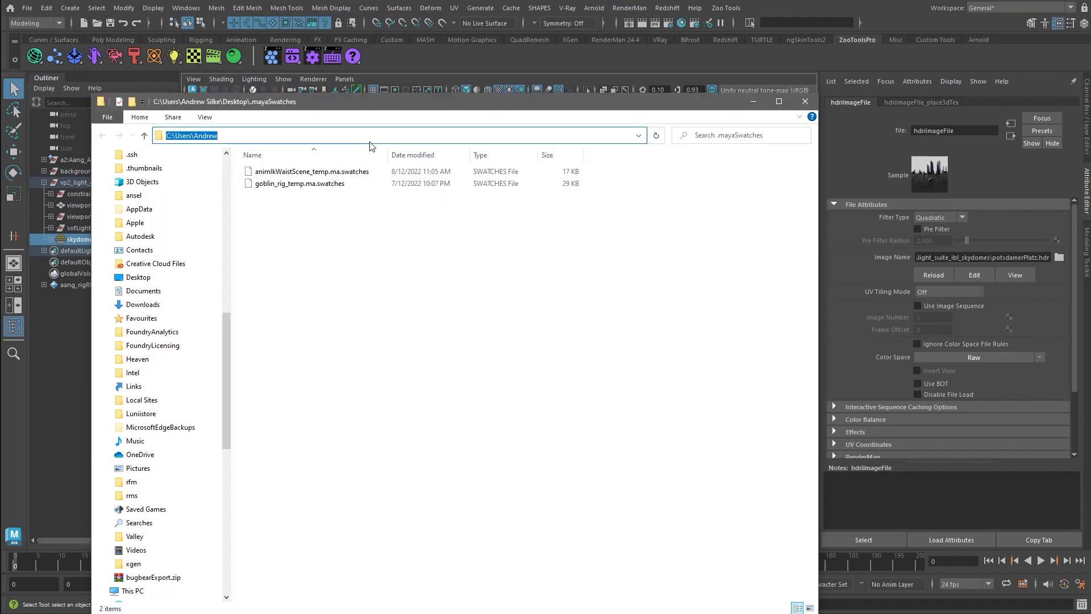
text(D:\repos\zootools_dev\zoo_maya\preferences\assets\light_suite_ibl_skydomes)
key(Return)
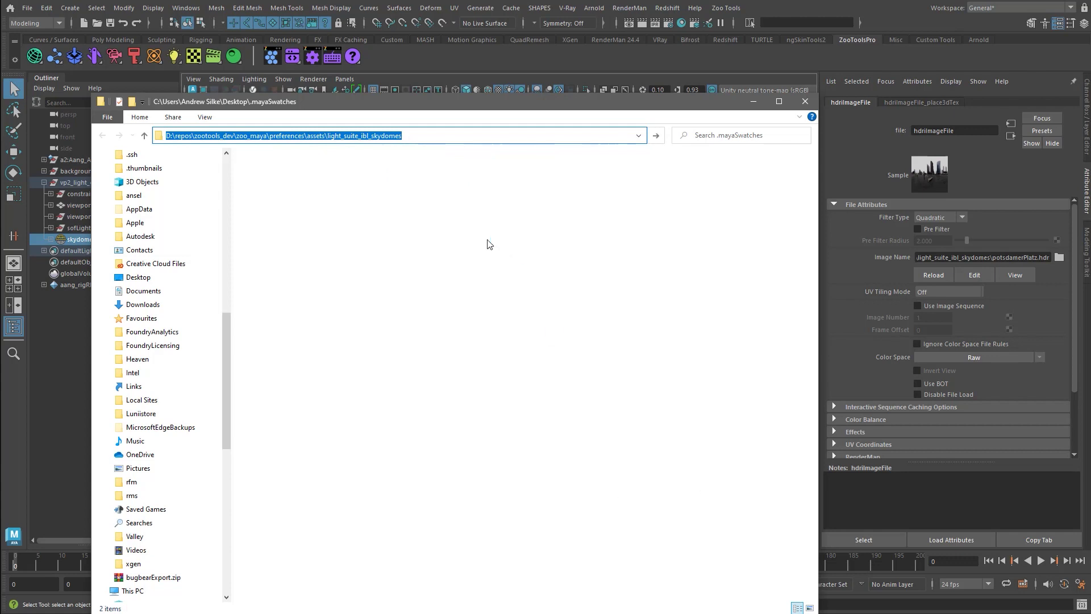
click(289, 220)
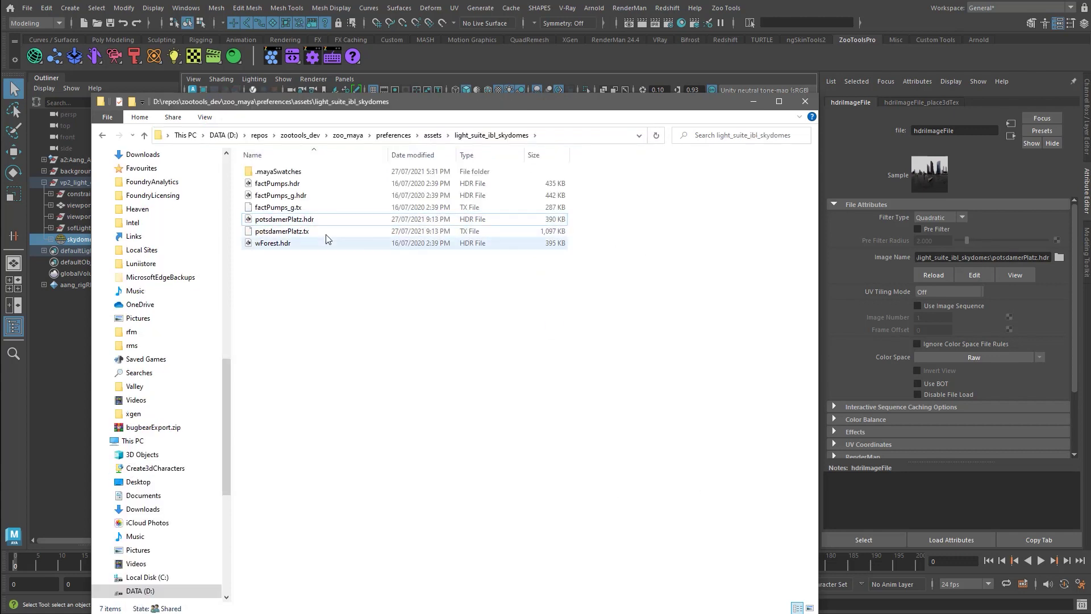
drag(399, 101, 784, 613)
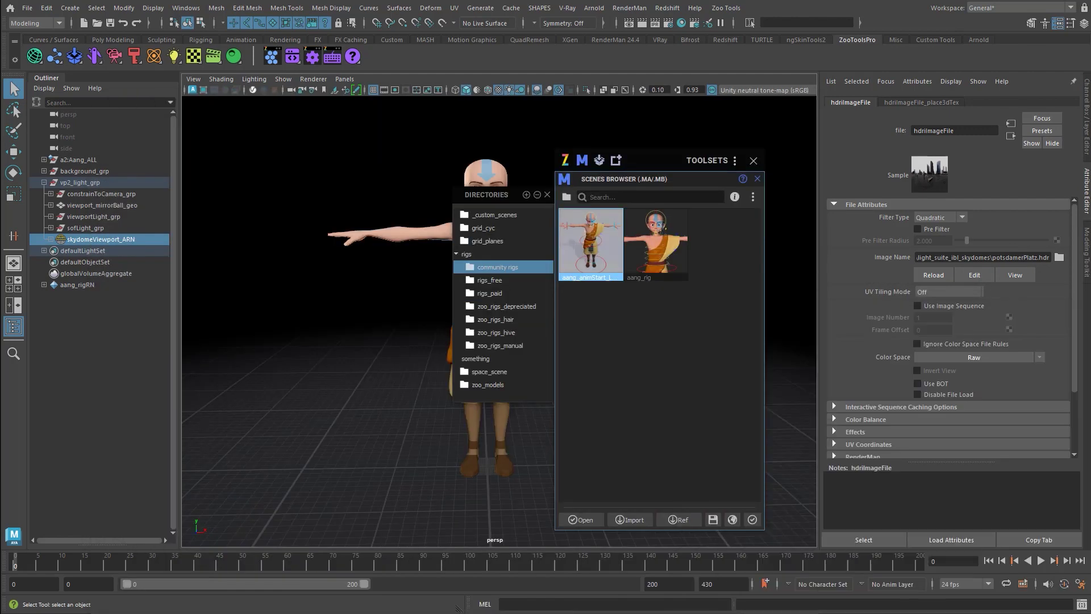
Paste potsdamerPlatz.hdr into the aang_rig folder inside community_rigs.
key(alt+Tab)
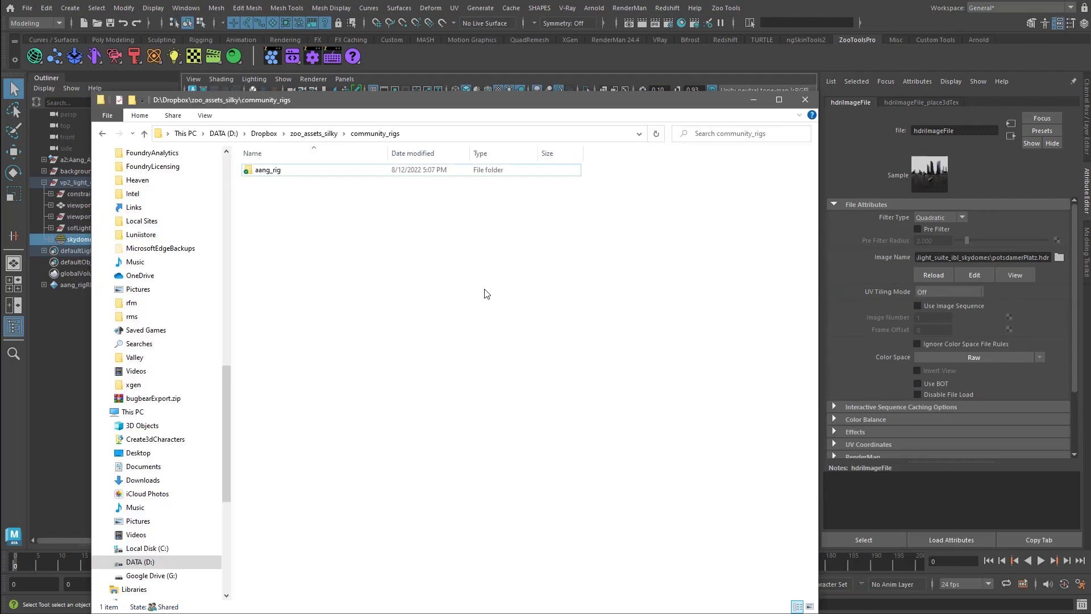
double_click(250, 177)
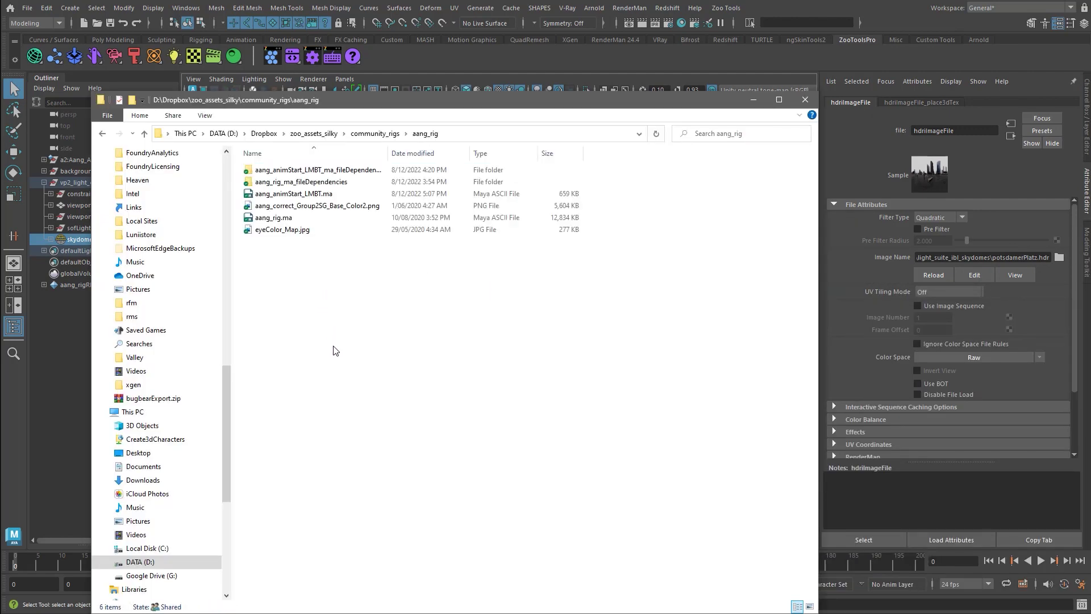
key(ctrl+v)
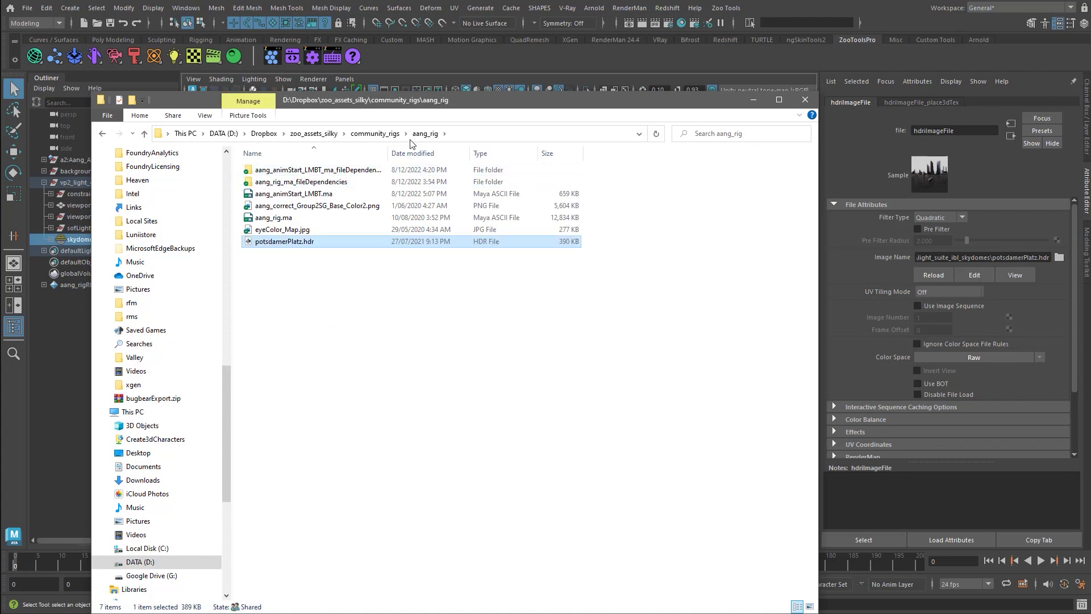
key(alt+Up)
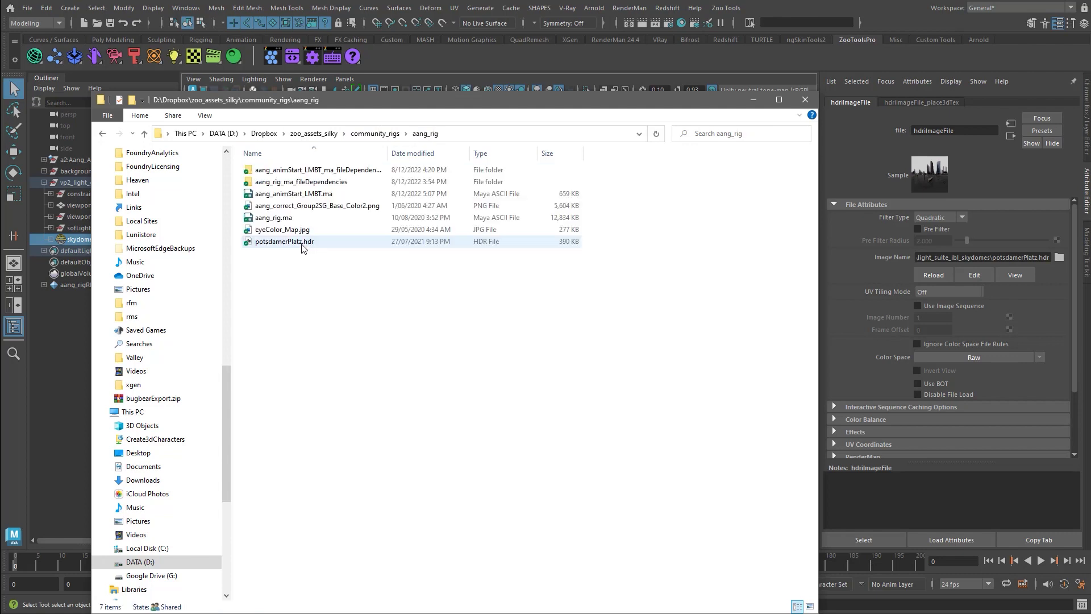
key(Return)
click(277, 242)
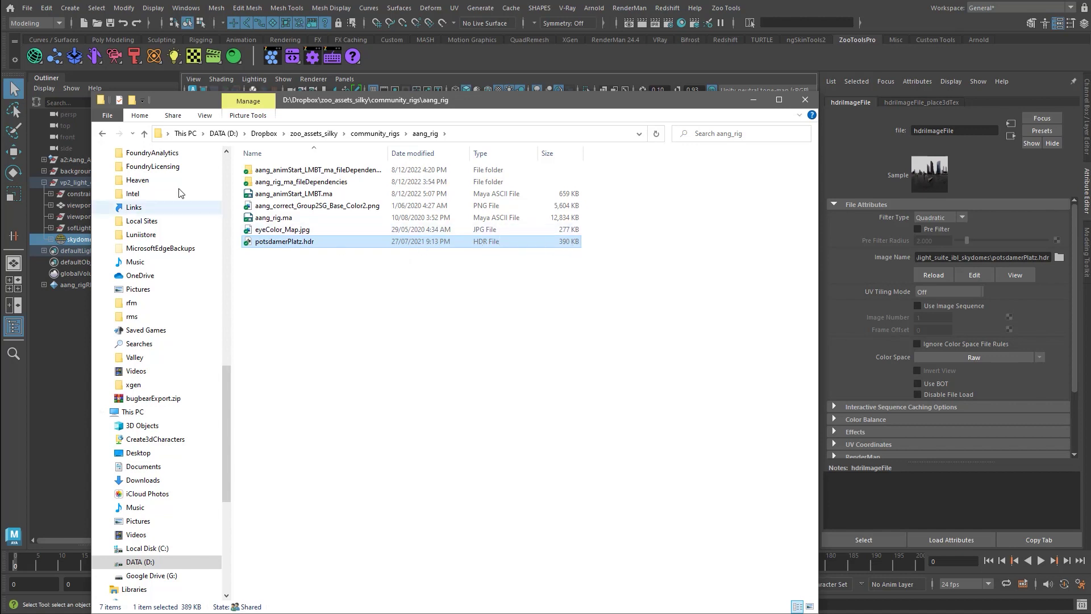
Return to Maya, move the Scenes Browser away from Aang and close its Directories list.
click(169, 55)
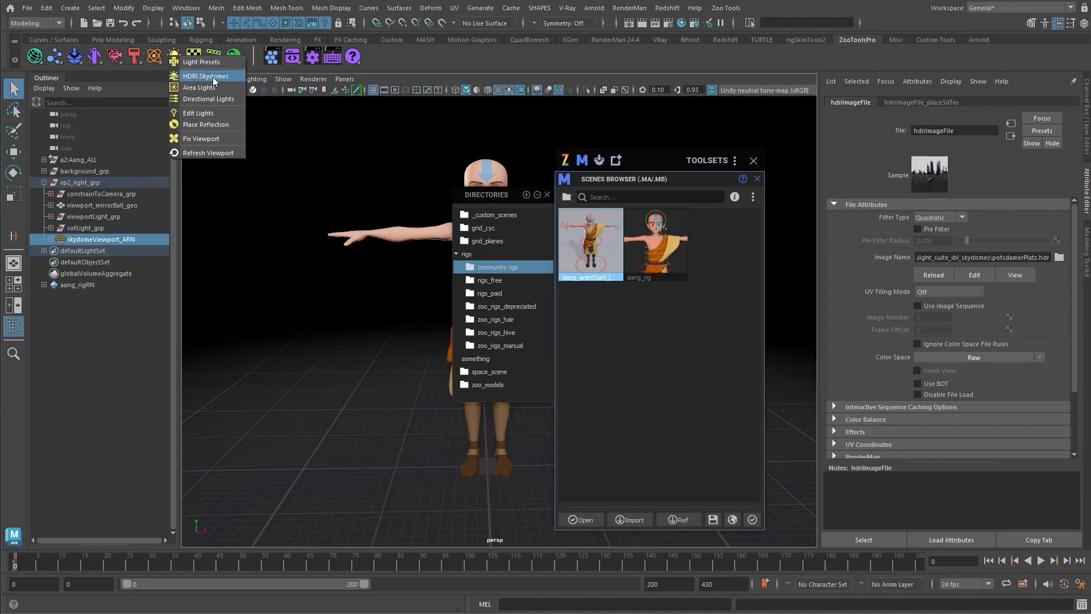
drag(694, 167, 828, 129)
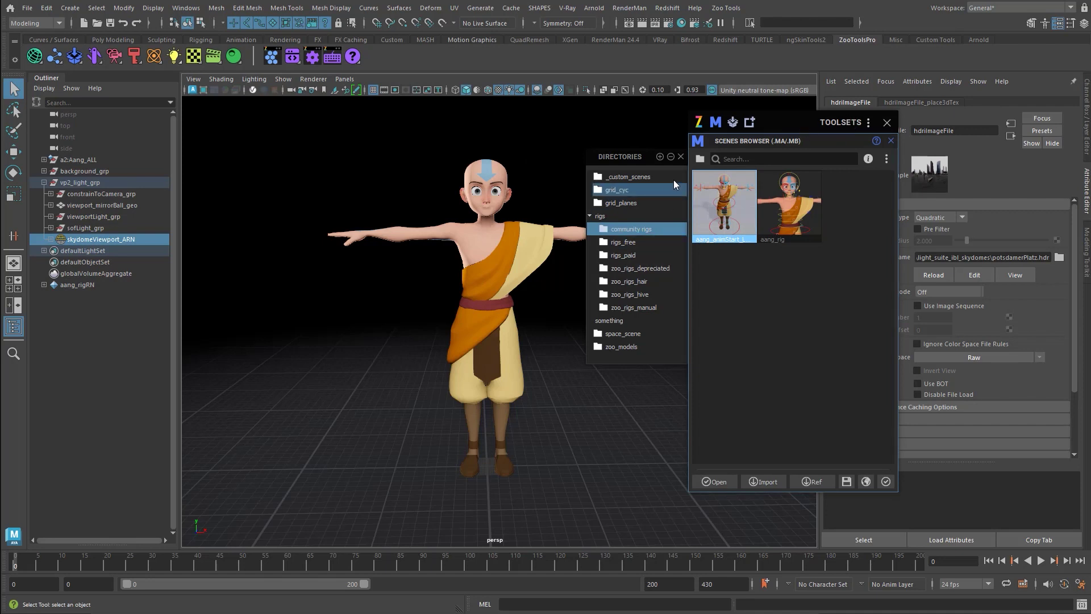
click(681, 157)
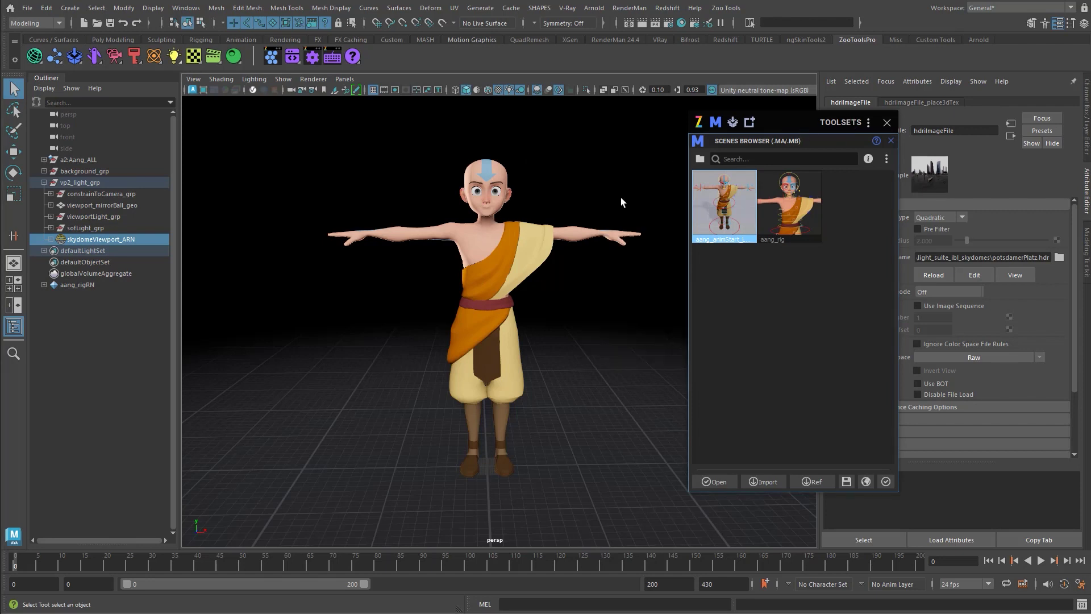
alt+right_drag(492, 286, 505, 280)
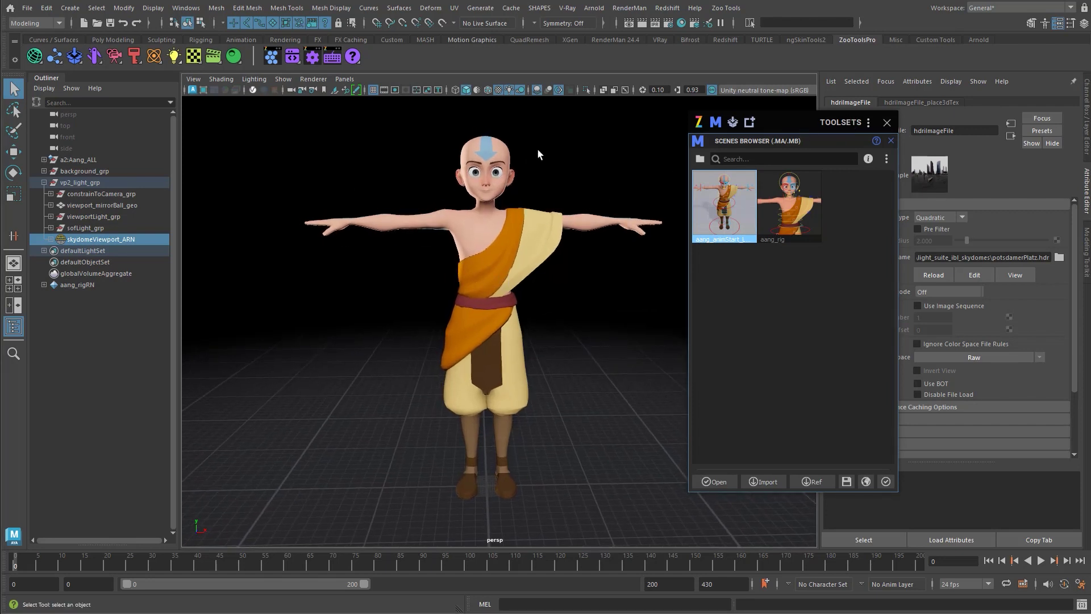
Open the aang_rig scene from the Scenes Browser and move the browser clear of the character.
click(789, 219)
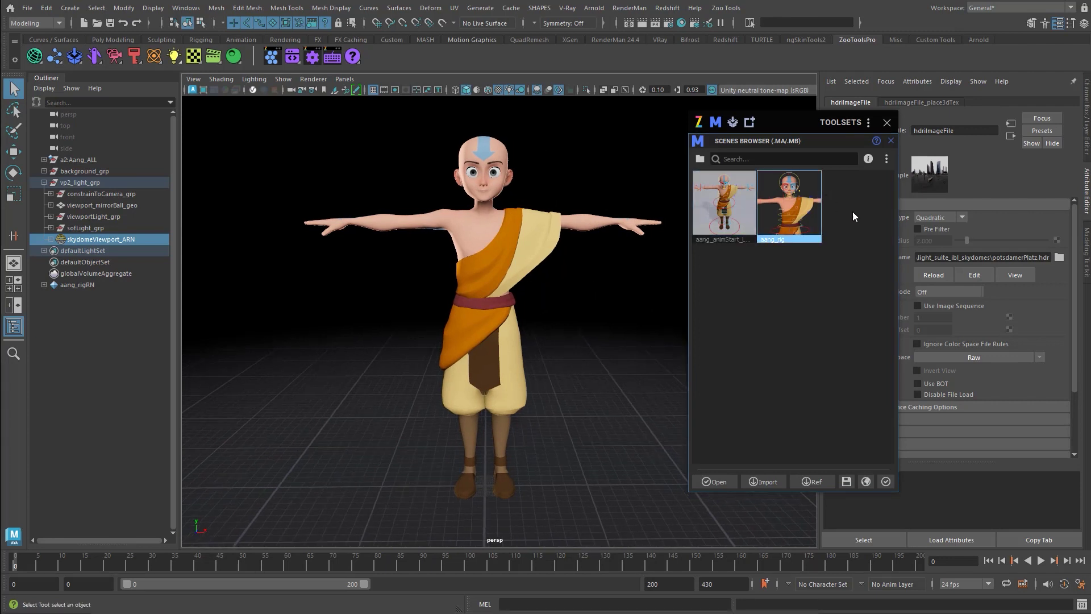
double_click(773, 200)
click(612, 332)
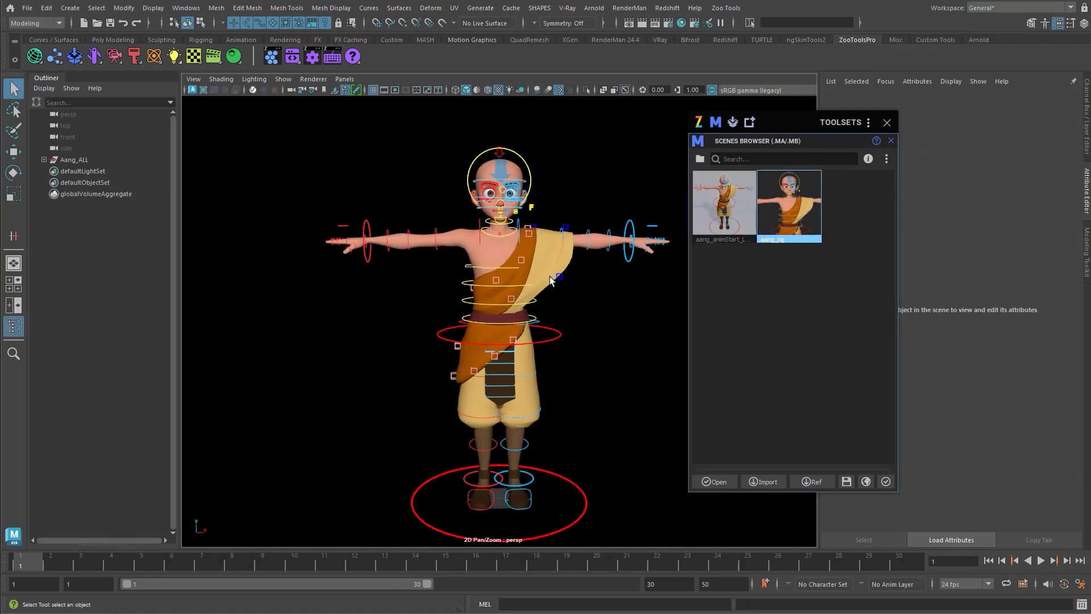
alt+drag(550, 276, 517, 258)
drag(796, 121, 868, 60)
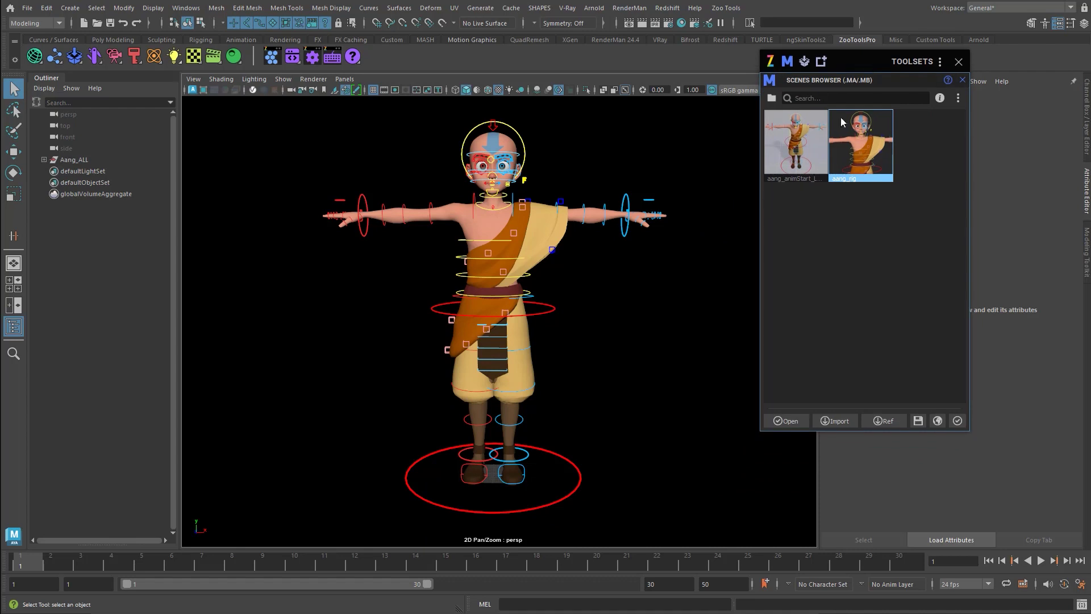
Open Light Presets briefly and close it along with the Scenes Browser window.
click(846, 63)
click(174, 56)
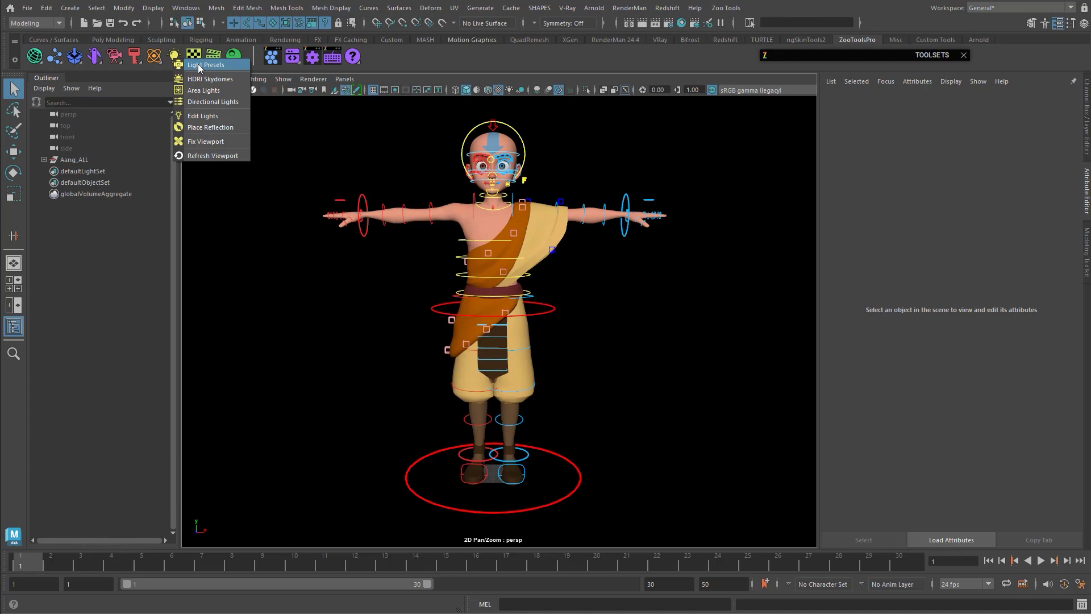
click(199, 68)
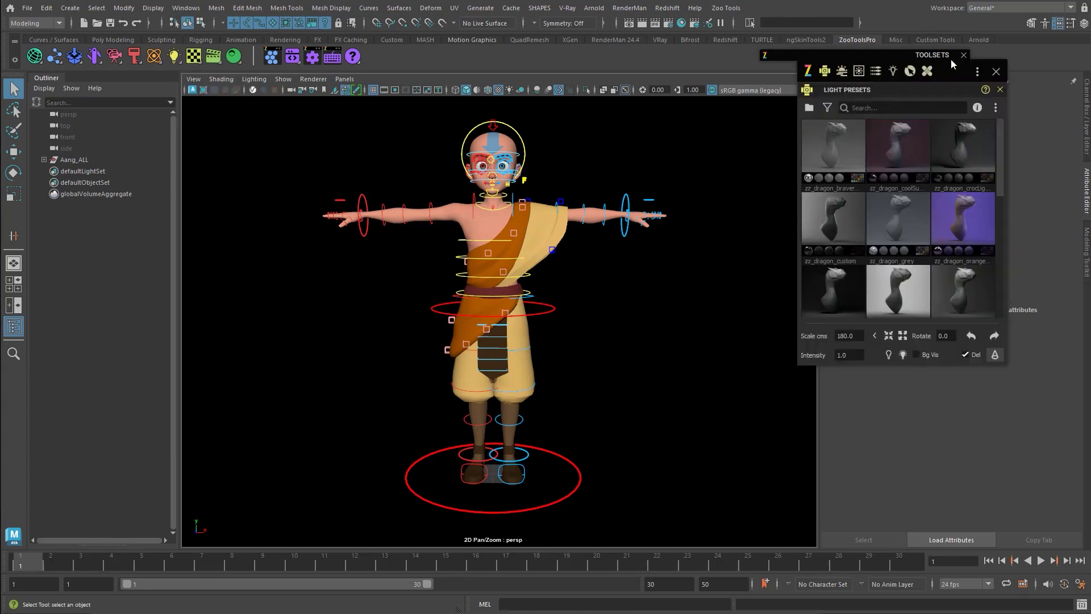
drag(953, 67, 884, 112)
click(928, 116)
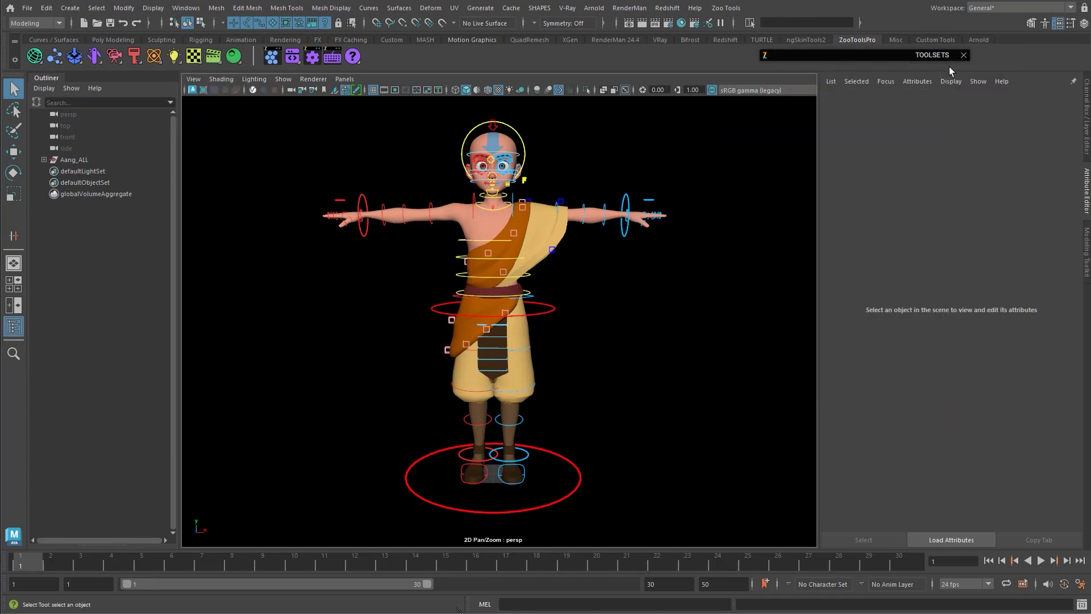
click(963, 54)
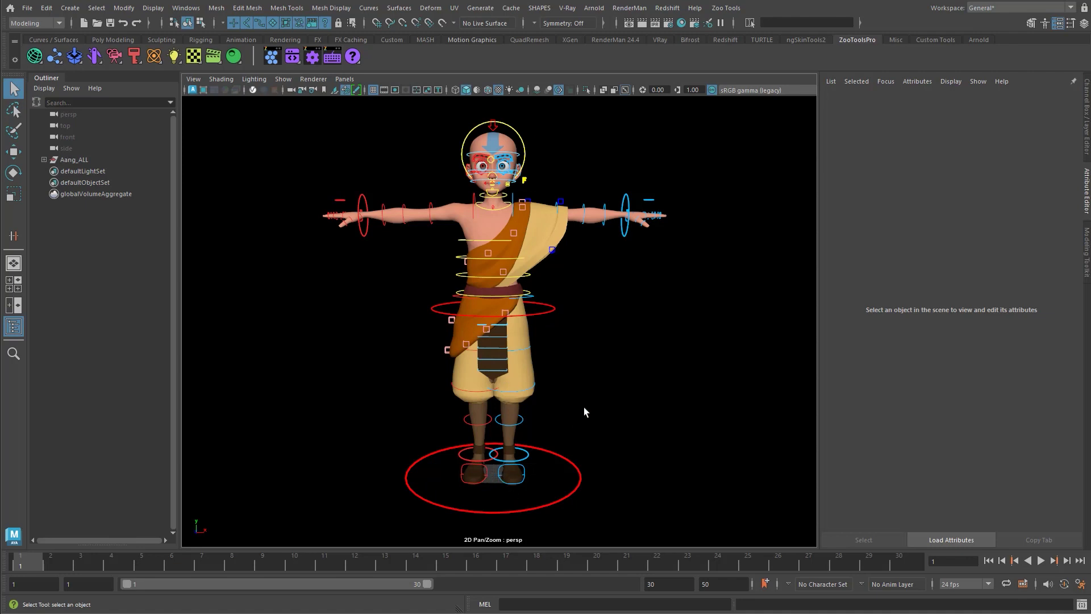
Create a polygon cube at Aang's feet and show its transform channels.
shift+right_drag(618, 387, 787, 455)
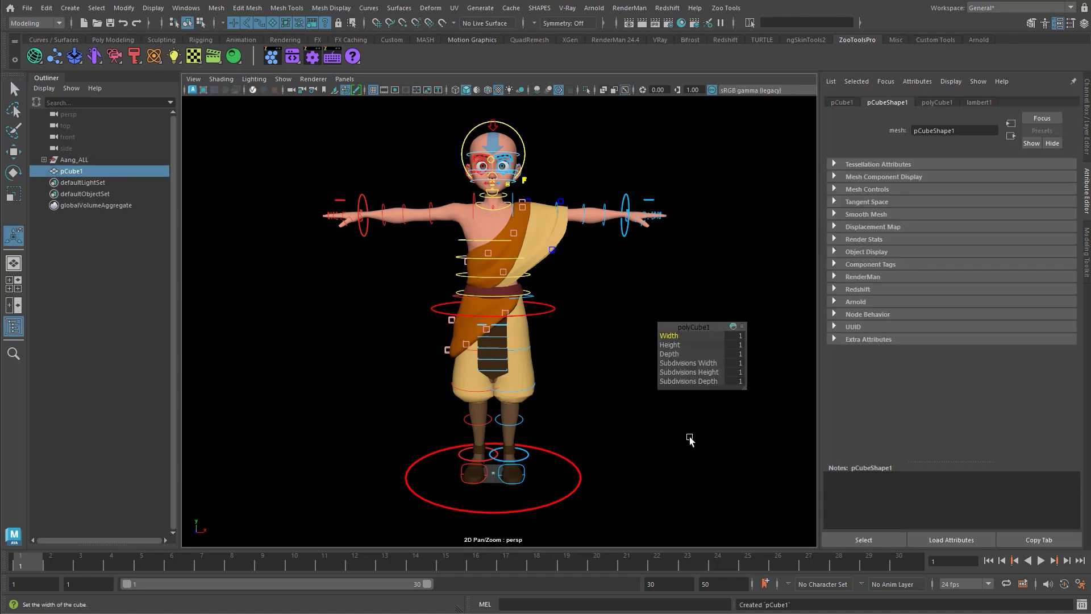
alt+middle_drag(534, 396, 536, 398)
key(ctrl+a)
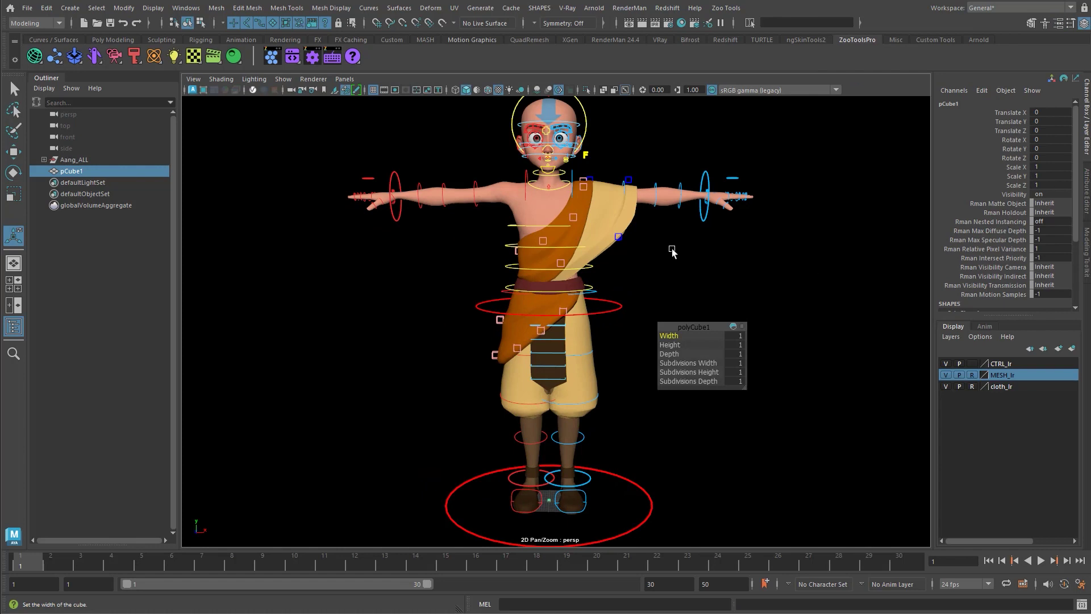
key(q)
alt+middle_drag(668, 345, 625, 405)
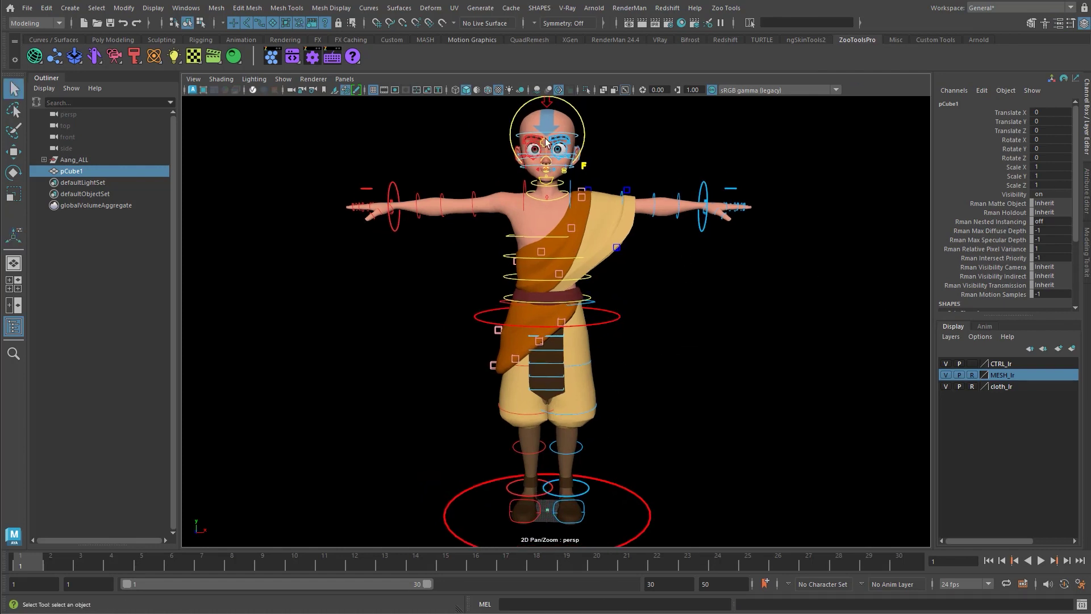
alt+right_drag(743, 454, 657, 442)
Enlarge the cube and set its Scale X, Y and Z to 160.
key(w)
key(r)
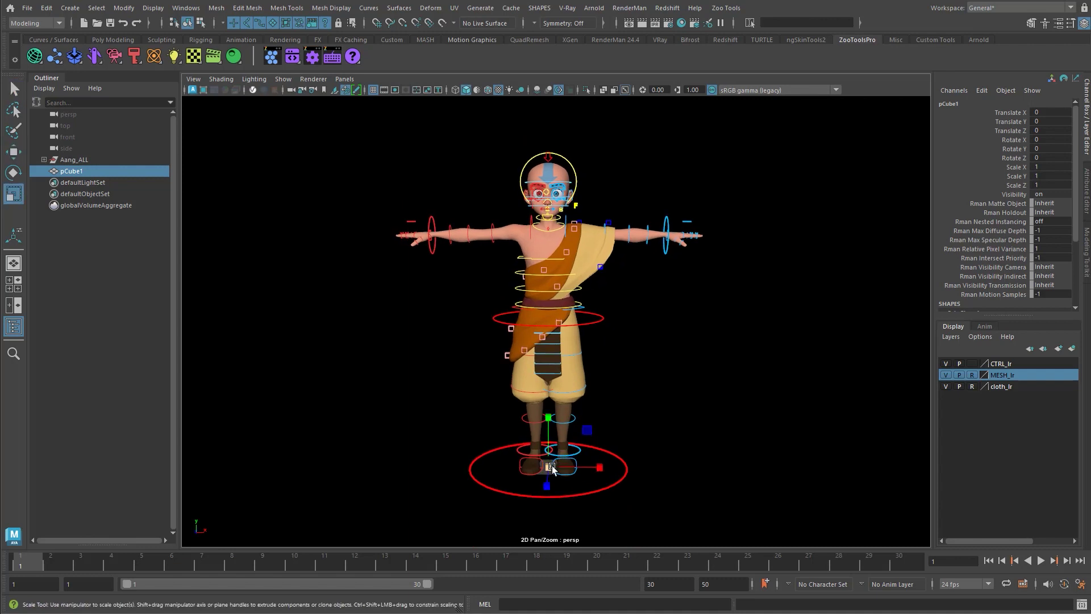
drag(549, 466, 619, 456)
key(w)
drag(1052, 167, 1070, 184)
text(1)
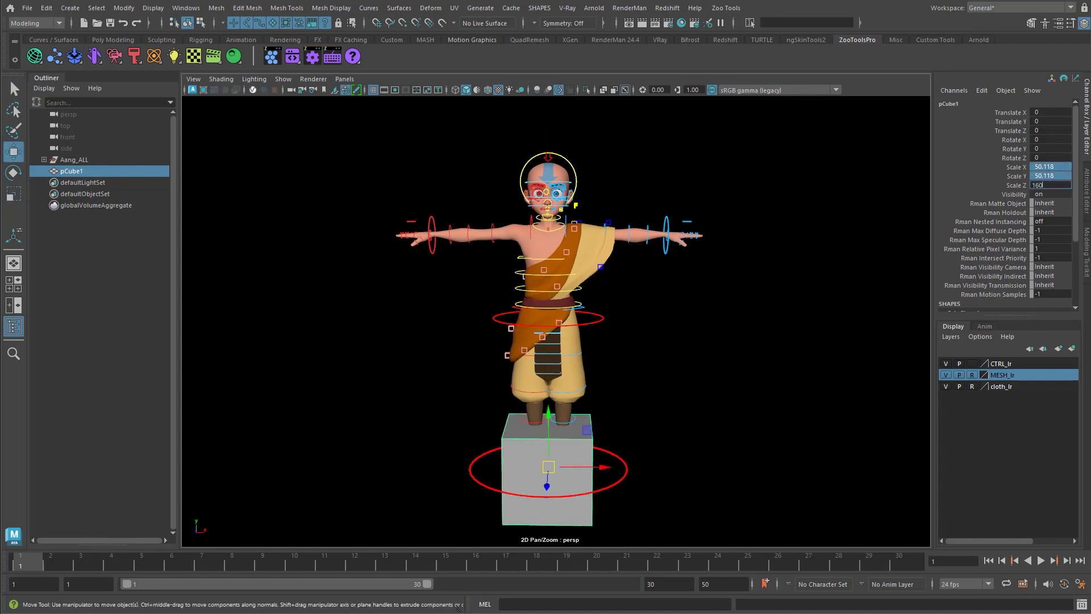
key(Return)
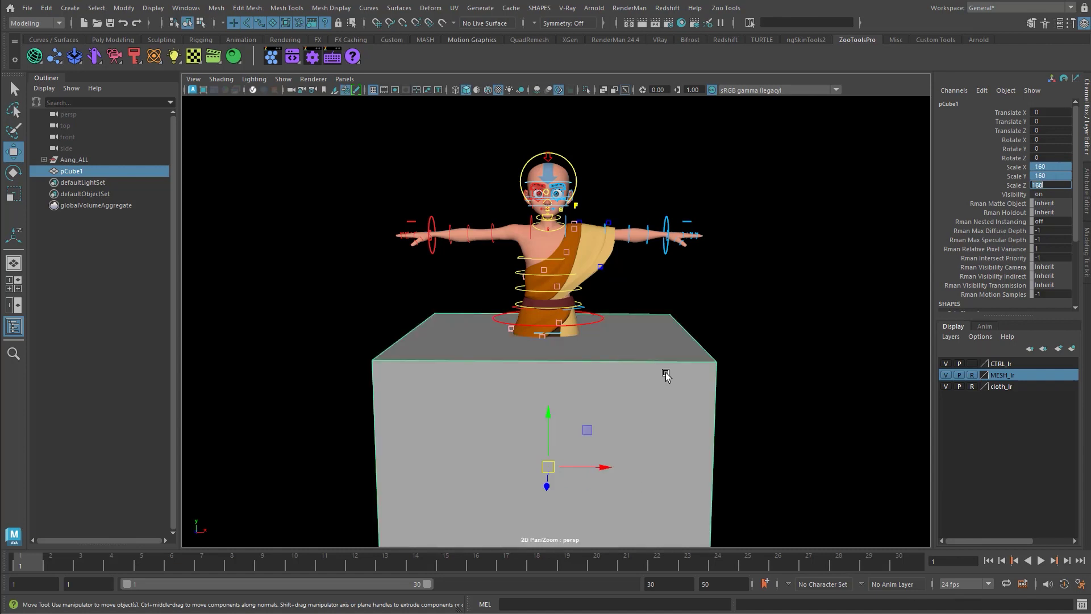
Raise the cube to Translate Y 89.11 to compare its height with Aang in wireframe, and delete the cube.
middle_drag(663, 373, 663, 335)
drag(551, 355, 585, 200)
key(4)
alt+middle_drag(636, 290, 632, 335)
mouse_move(597, 370)
alt+mouse_down()
mouse_move(715, 369)
mouse_move(660, 370)
mouse_move(672, 382)
mouse_move(601, 402)
mouse_move(643, 383)
alt+mouse_up()
key(5)
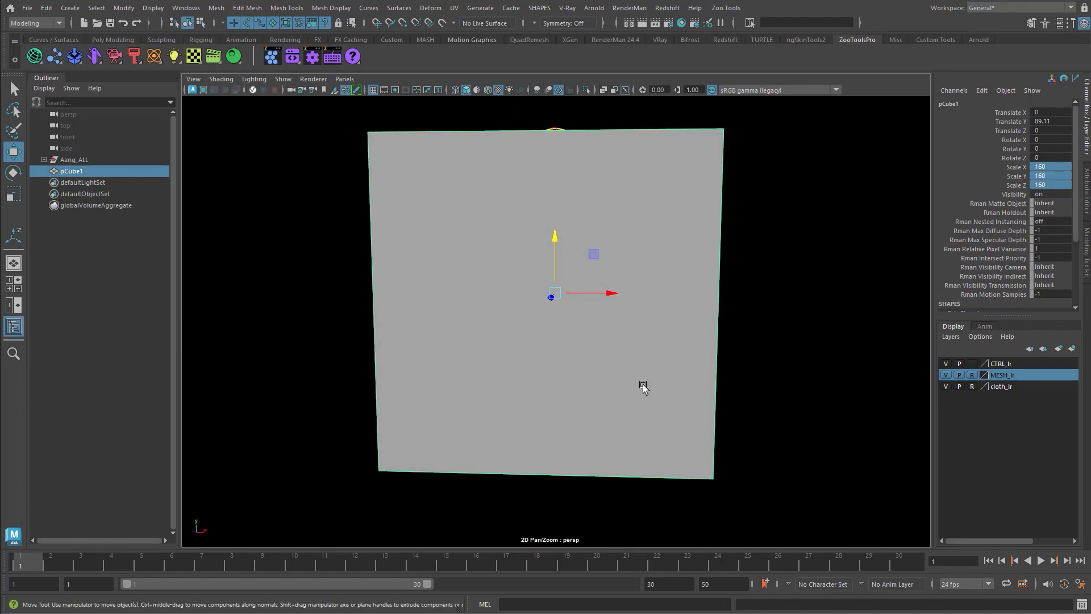
key(Delete)
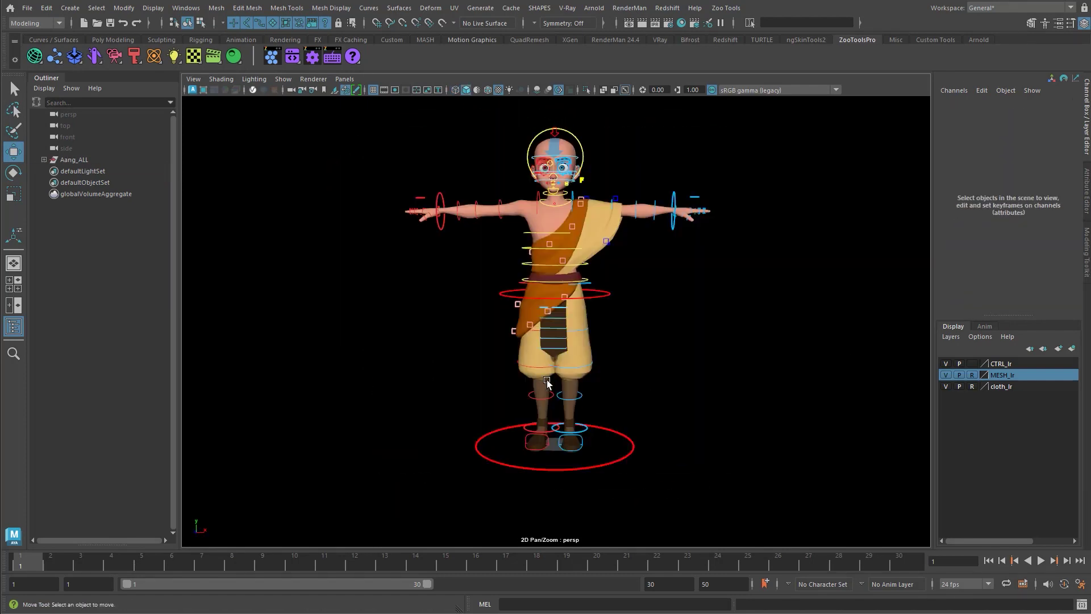
Import the Scene Studio Rim Lights scene around Aang and inspect the light placement.
alt+middle_drag(544, 377, 544, 383)
key(q)
alt+middle_drag(558, 261, 537, 245)
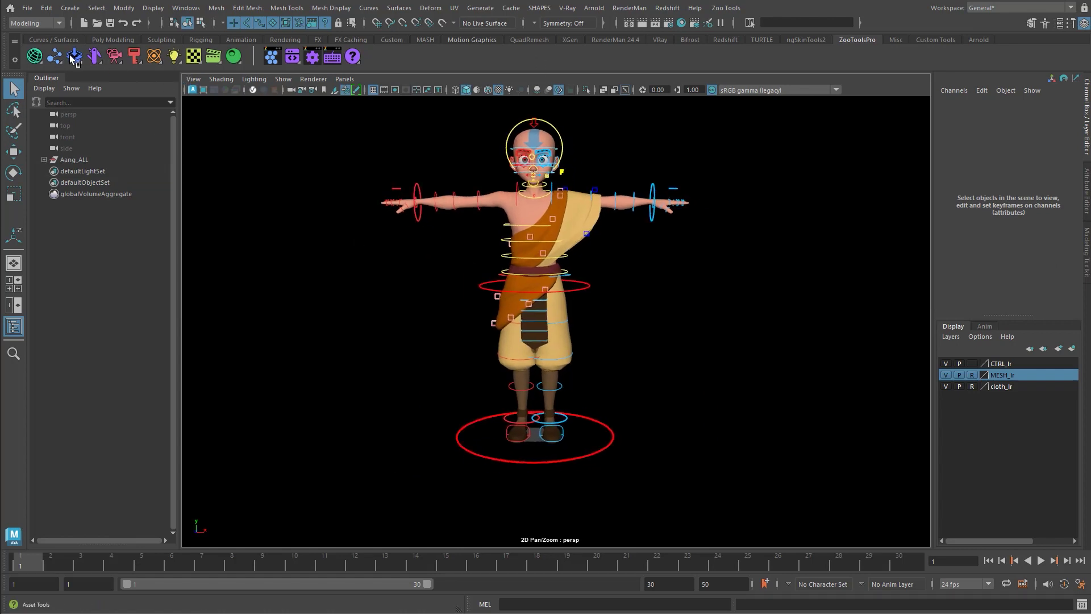
click(73, 57)
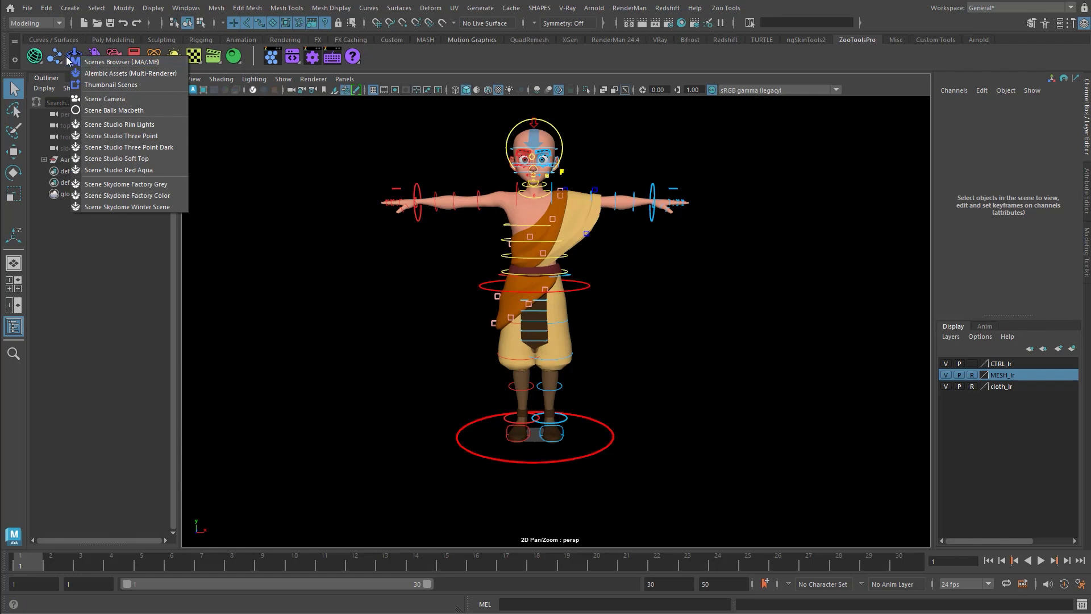
click(134, 124)
alt+right_drag(658, 220, 500, 279)
alt+drag(520, 267, 451, 302)
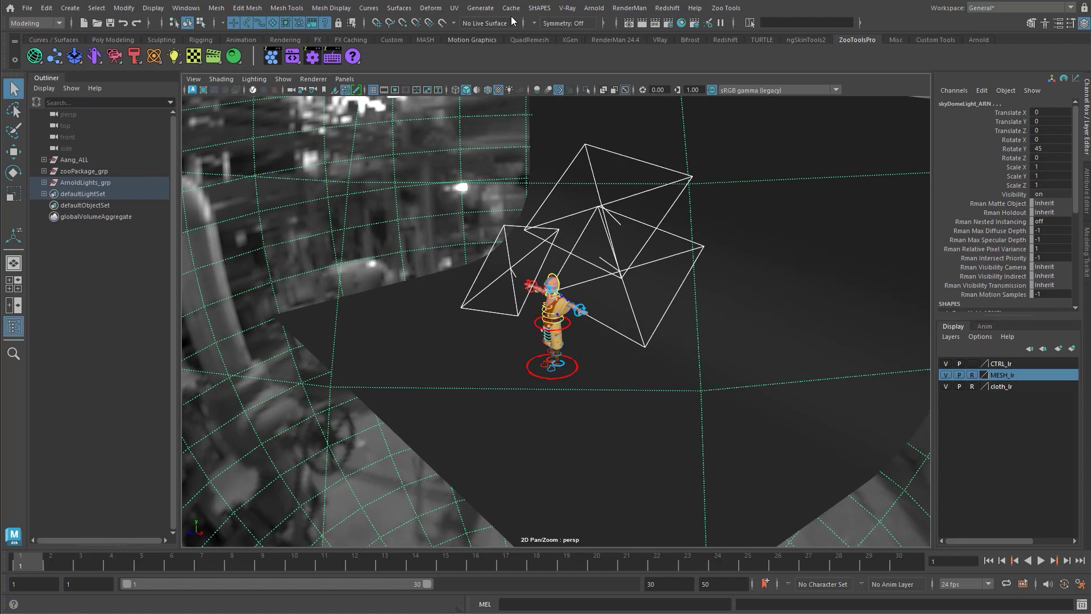
click(234, 56)
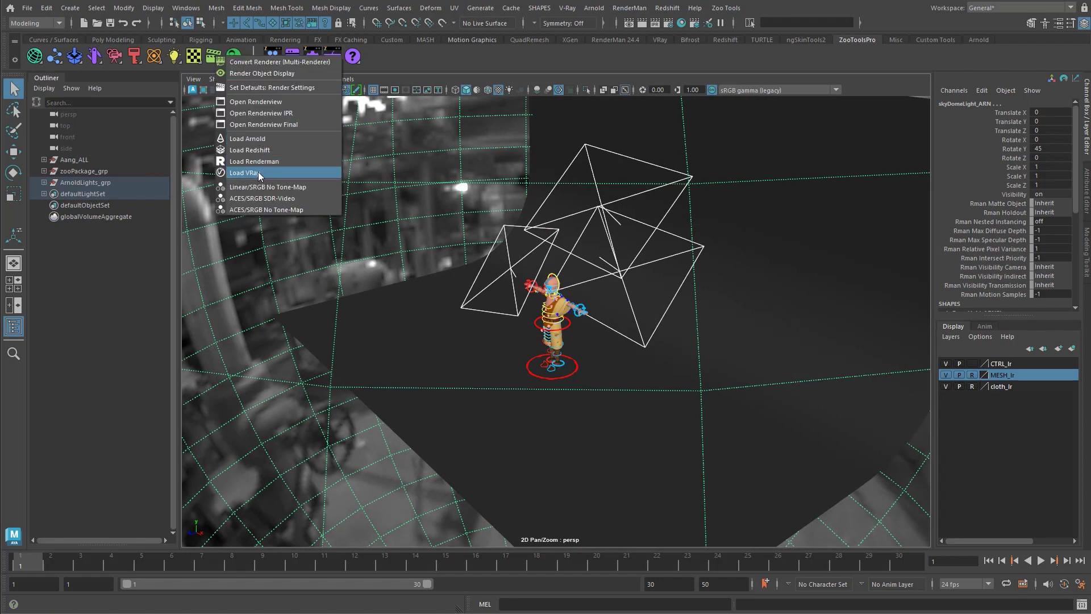
click(790, 58)
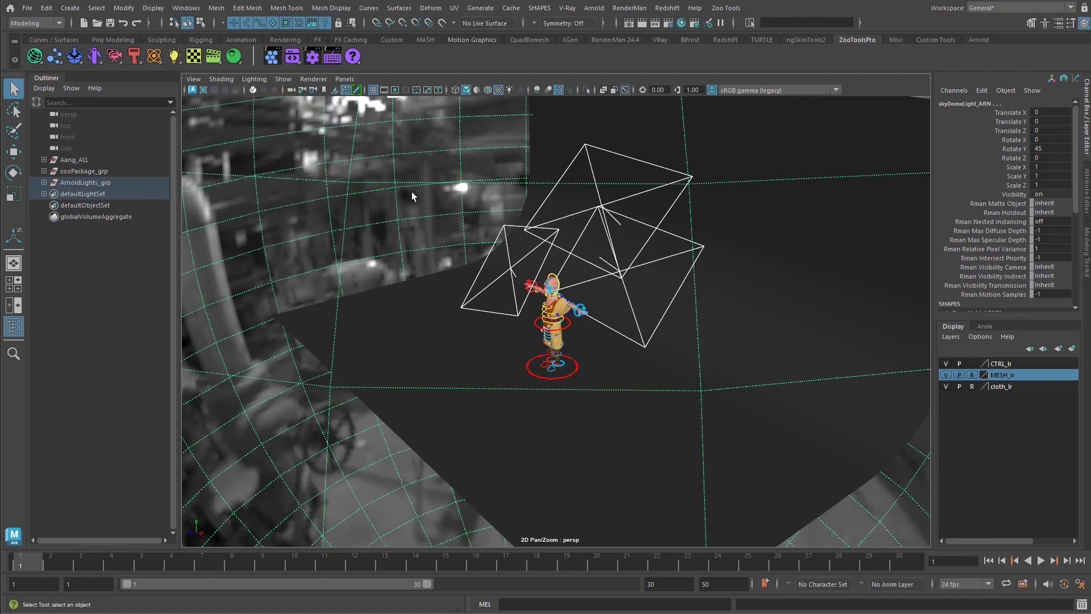
alt+drag(614, 297, 638, 281)
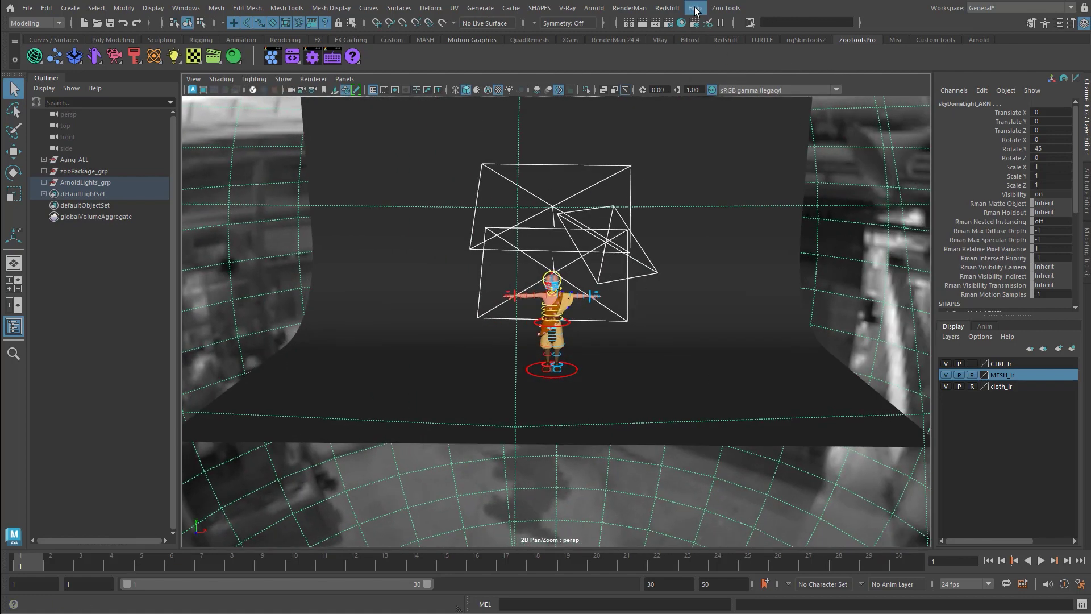
click(601, 9)
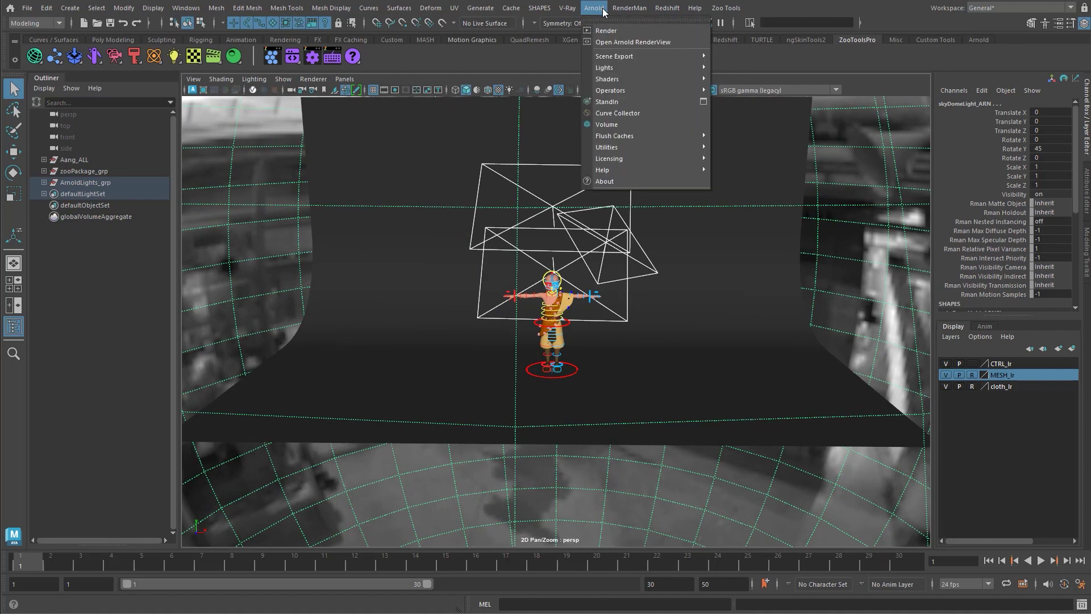
click(448, 47)
Frame Aang's full body from the front and render the perspective view with Arnold in the viewport.
alt+drag(592, 307, 864, 337)
alt+right_drag(864, 337, 909, 341)
alt+drag(646, 295, 640, 278)
alt+right_drag(641, 278, 614, 236)
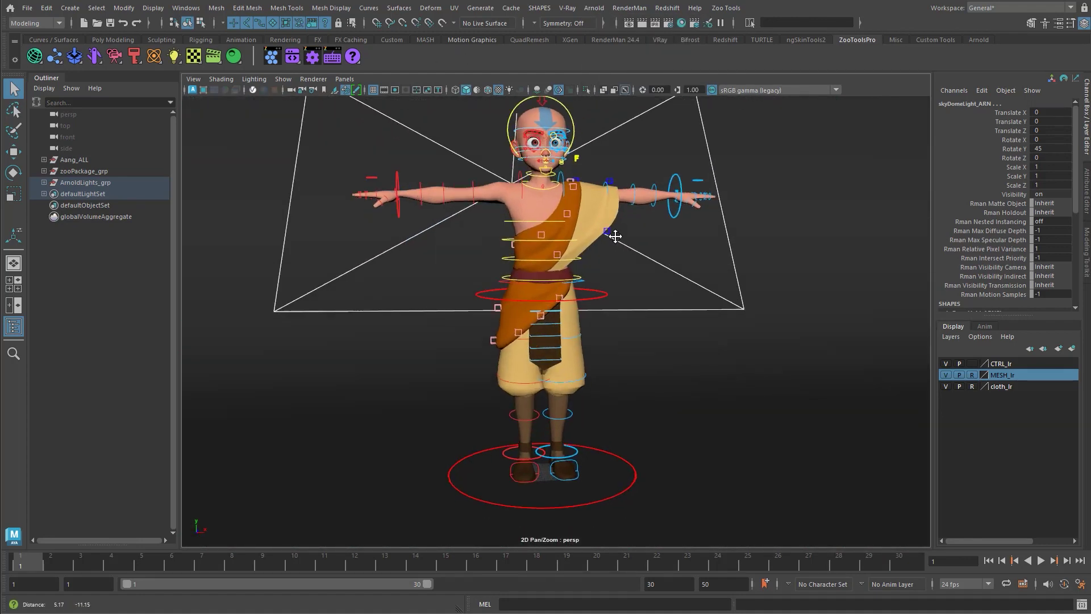
alt+drag(614, 236, 611, 245)
alt+middle_drag(611, 245, 613, 282)
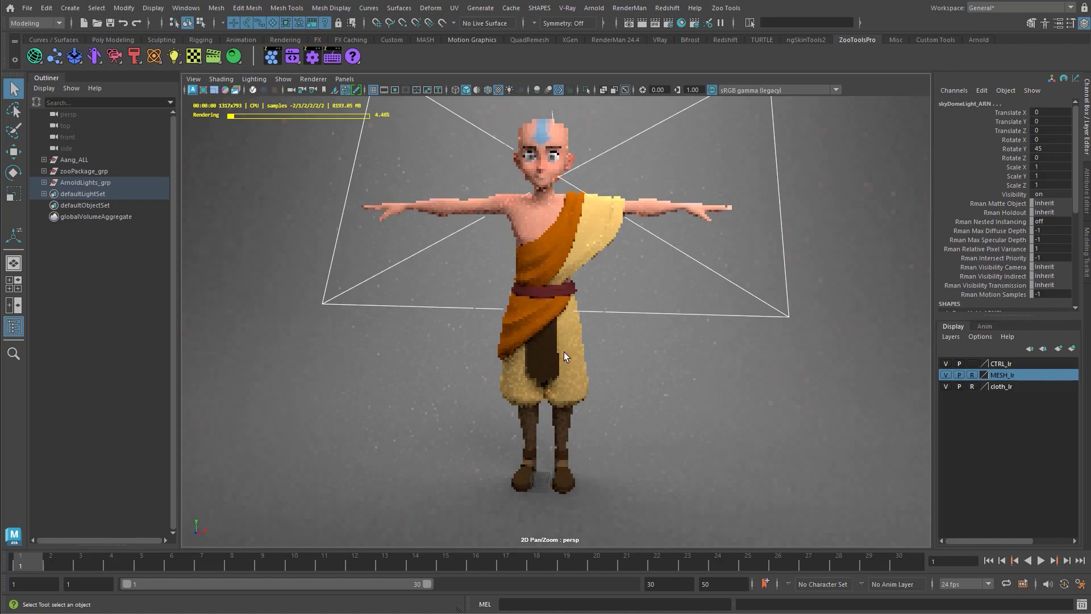
alt+middle_drag(571, 296, 560, 322)
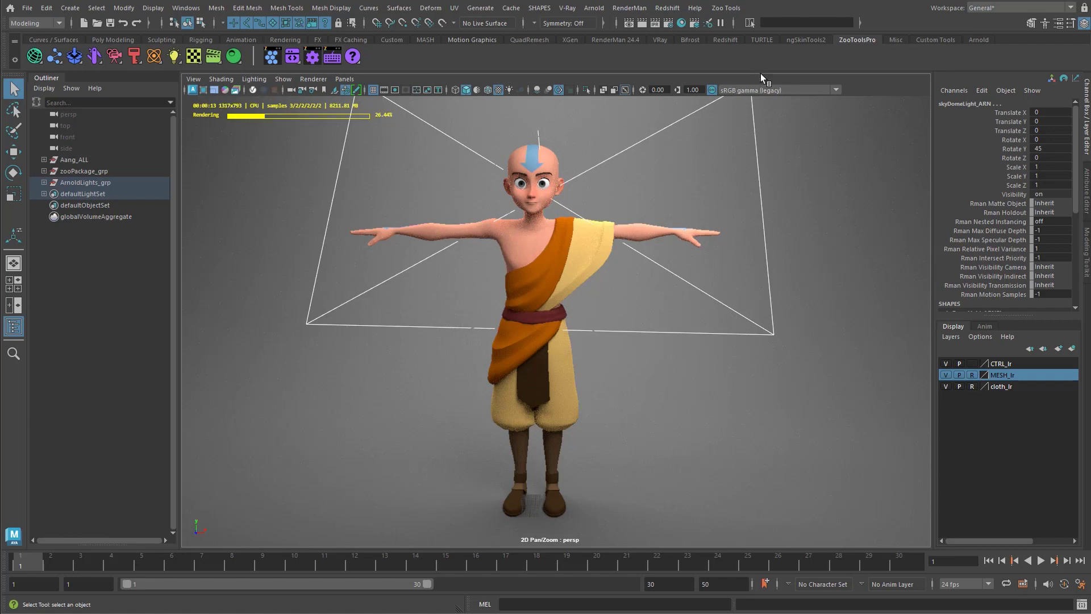
click(219, 55)
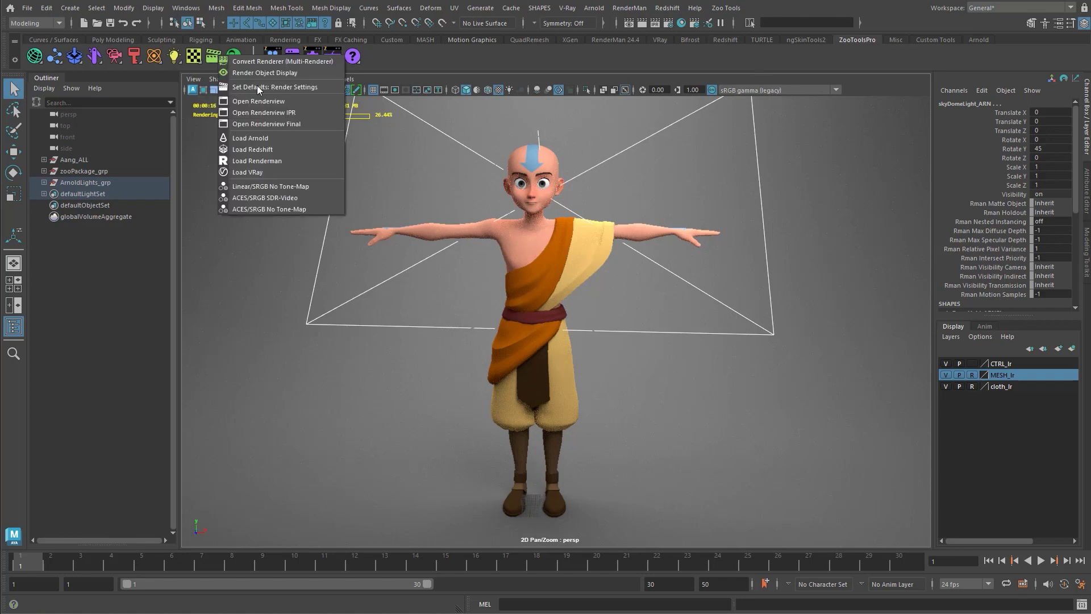
click(819, 67)
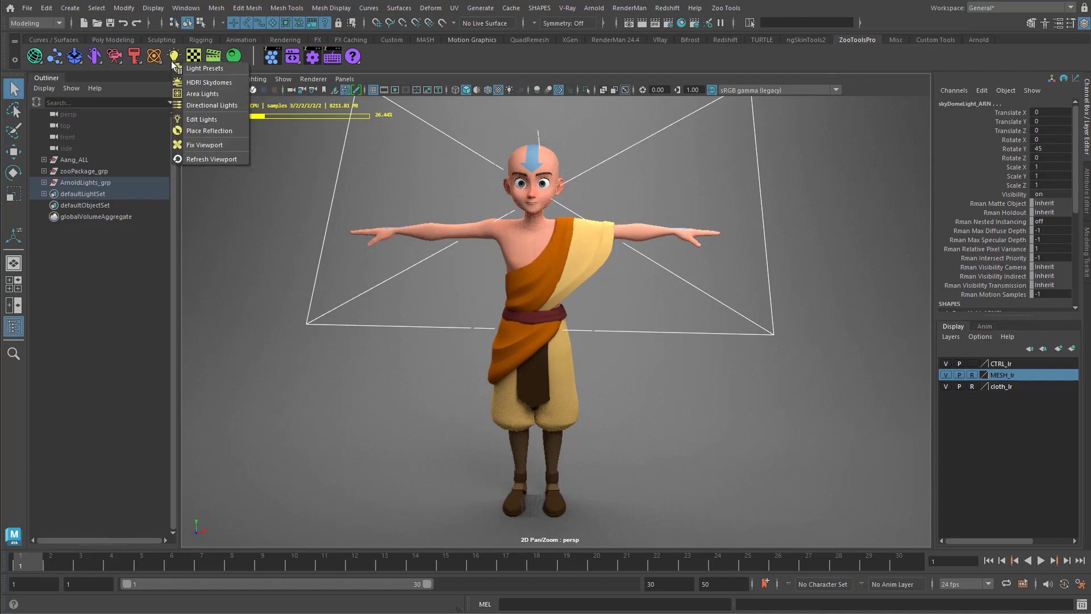
click(768, 90)
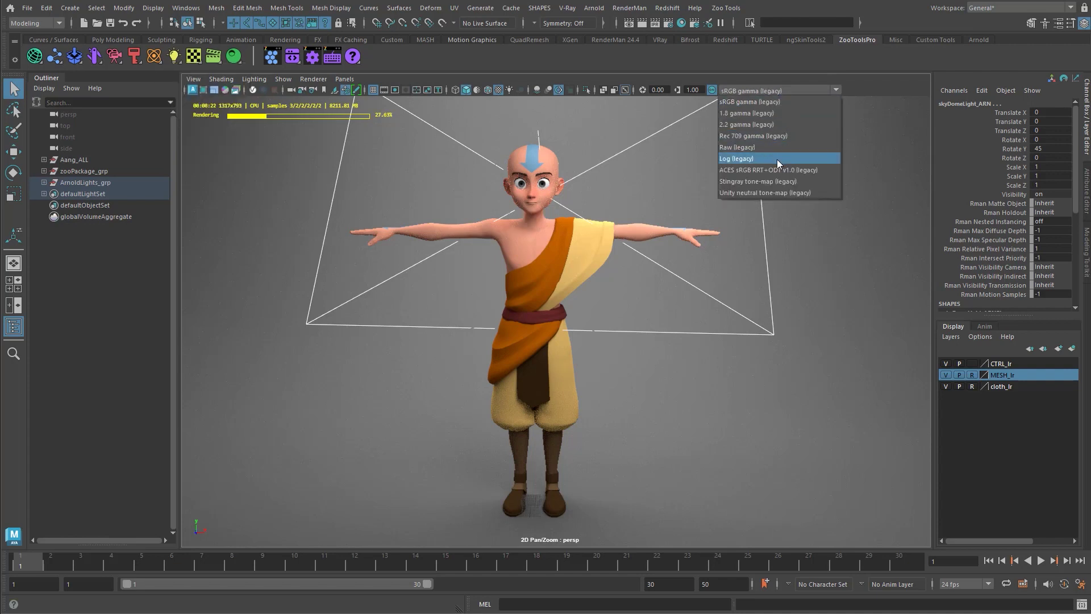
click(581, 197)
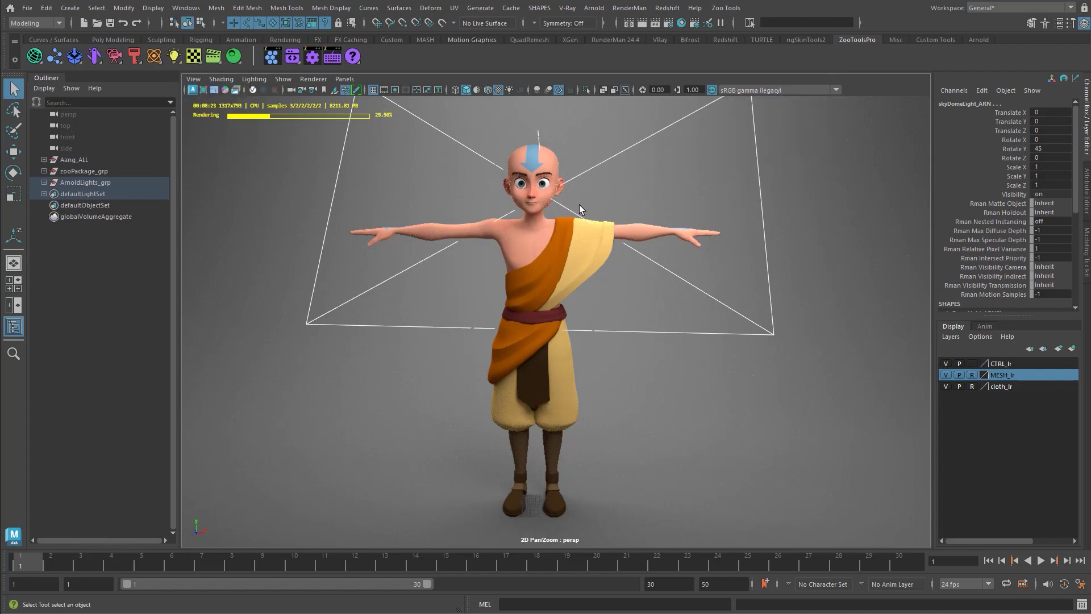
Deselect the lights and set the viewport's view transform to Unity neutral tone-map (legacy).
click(588, 227)
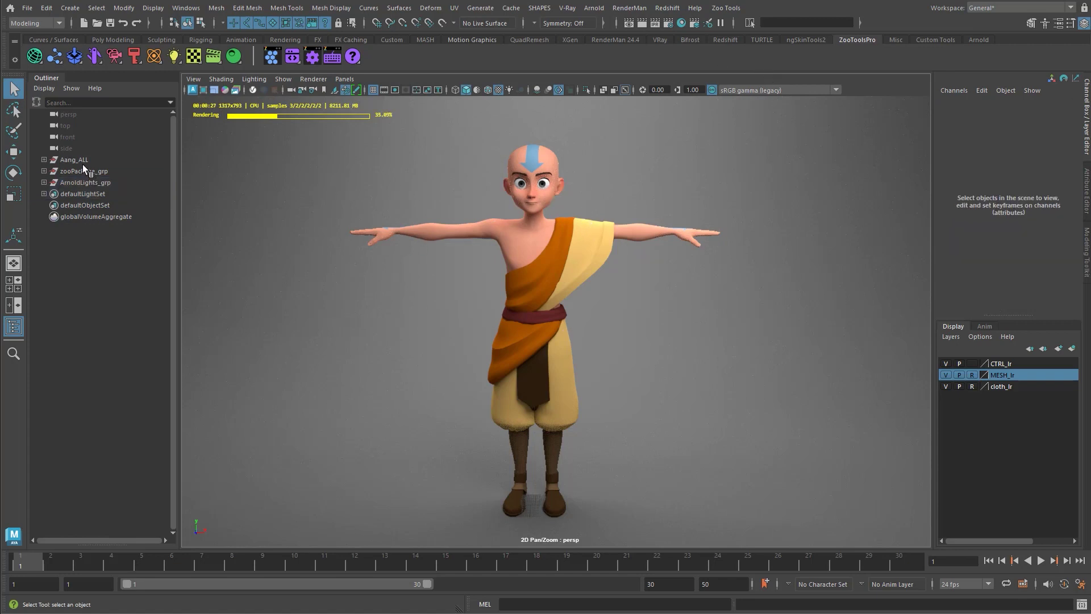
click(742, 92)
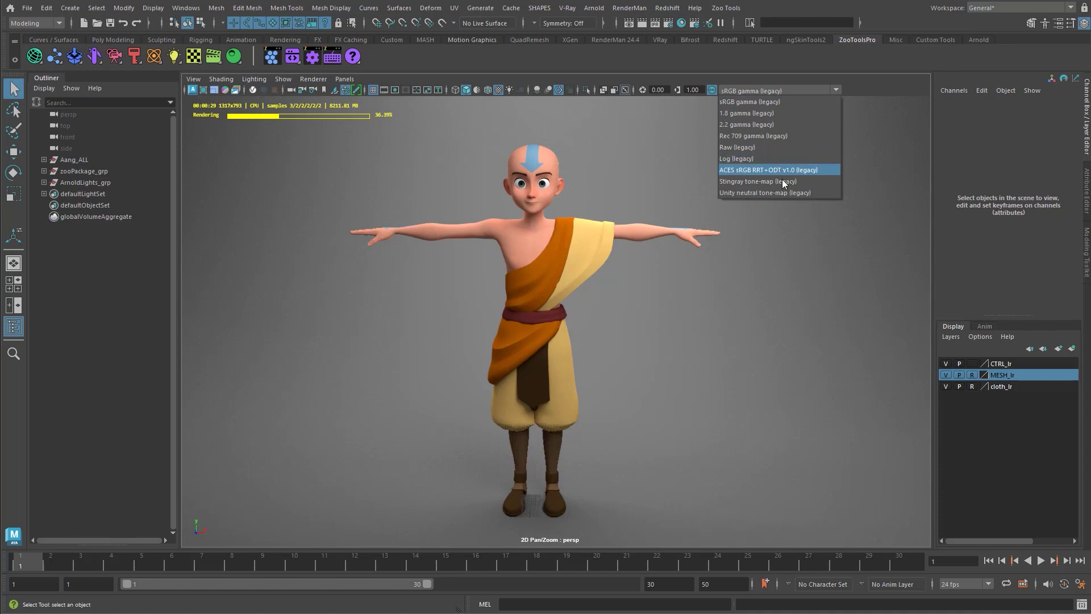
click(770, 193)
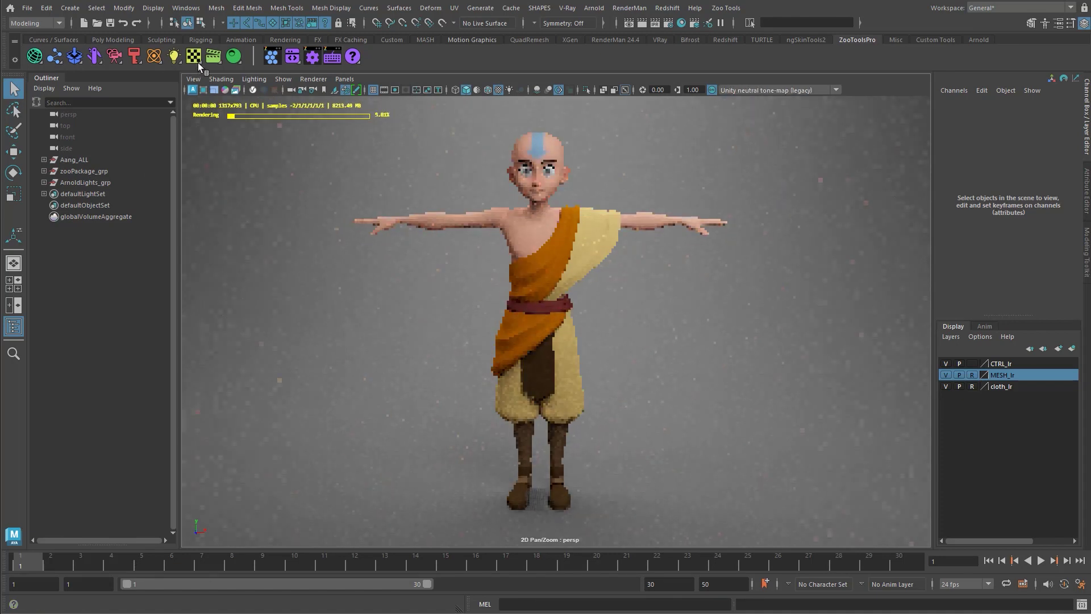
Open Fix Viewport and set the viewport contrast to 0.3 and exposure to -0.13.
click(174, 56)
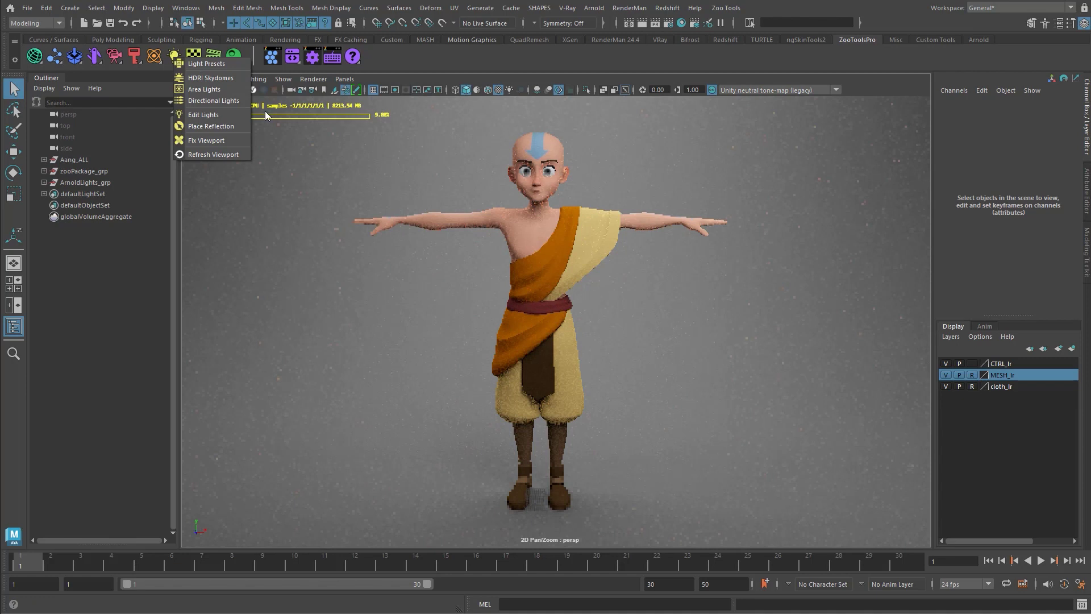
click(221, 142)
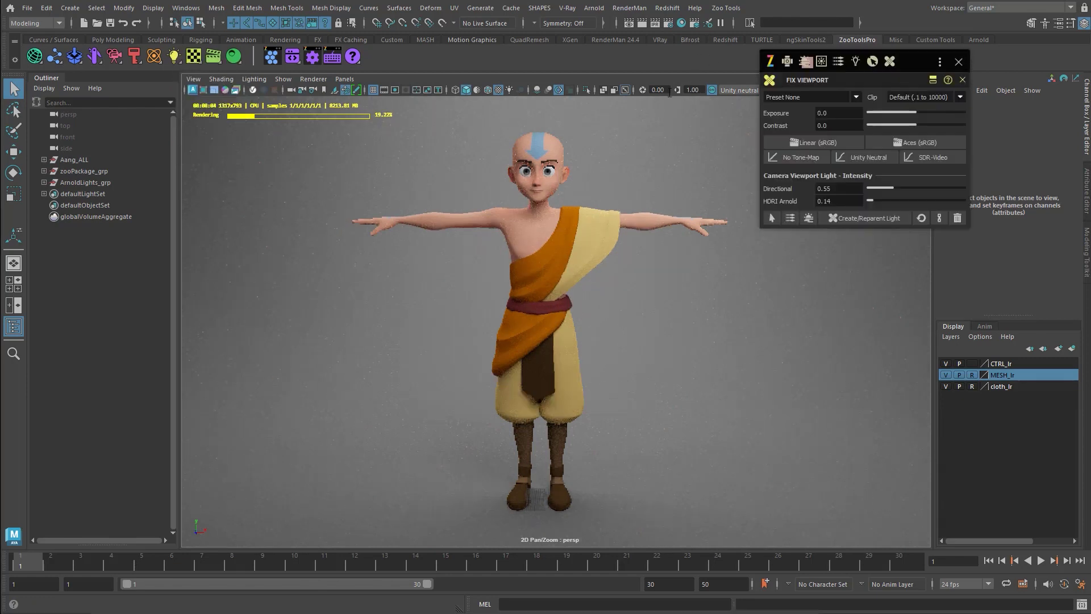
drag(918, 125, 930, 128)
click(913, 111)
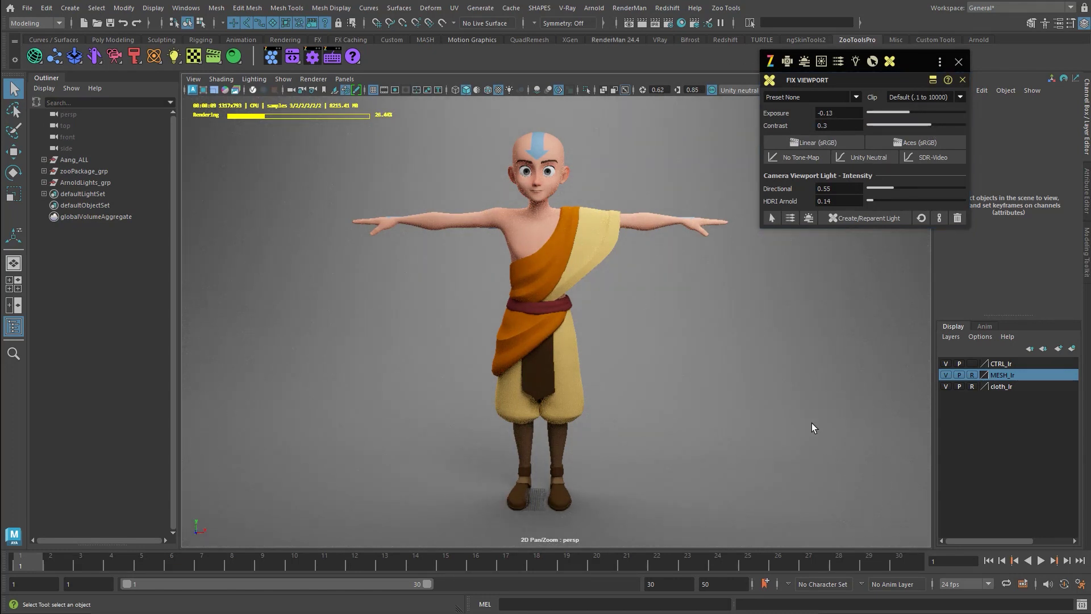
Preview Aang outside Arnold with all lights, ambient occlusion and shadows on and rig controls hidden, and restart the Arnold viewport render.
click(197, 90)
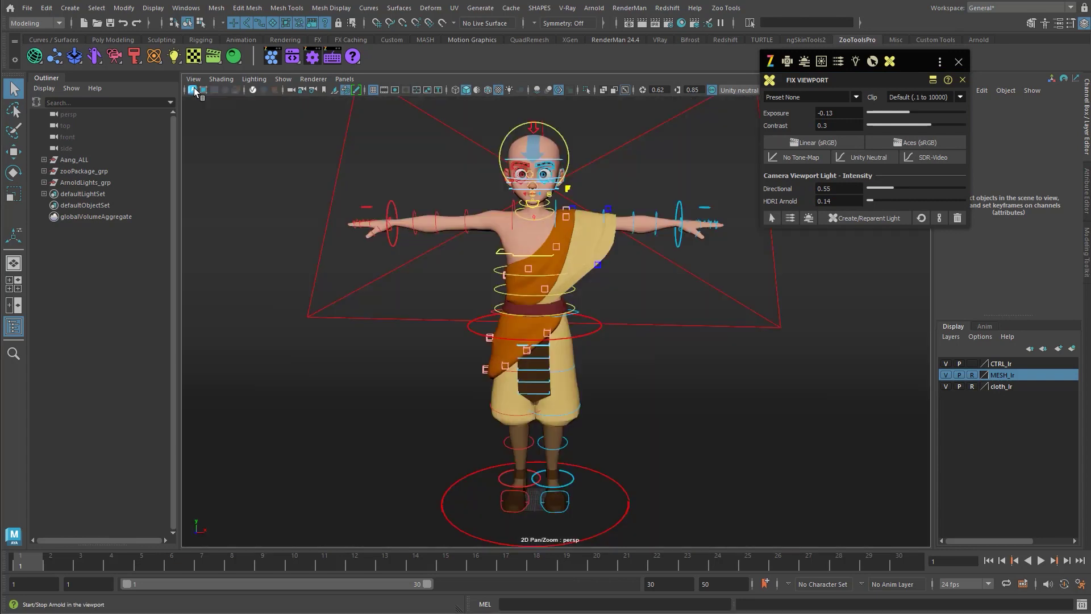
click(509, 91)
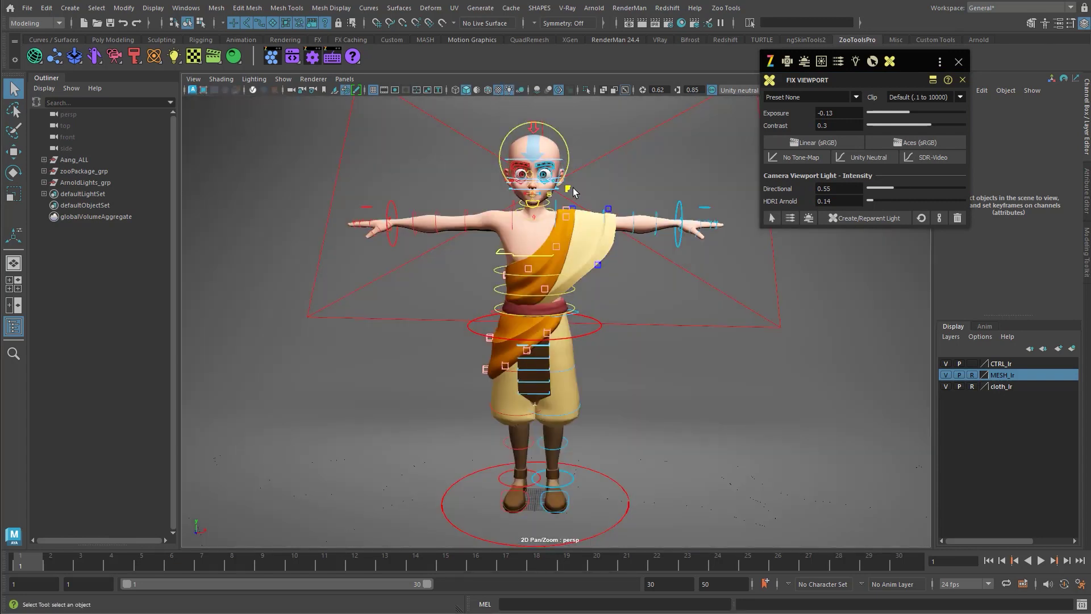
click(537, 89)
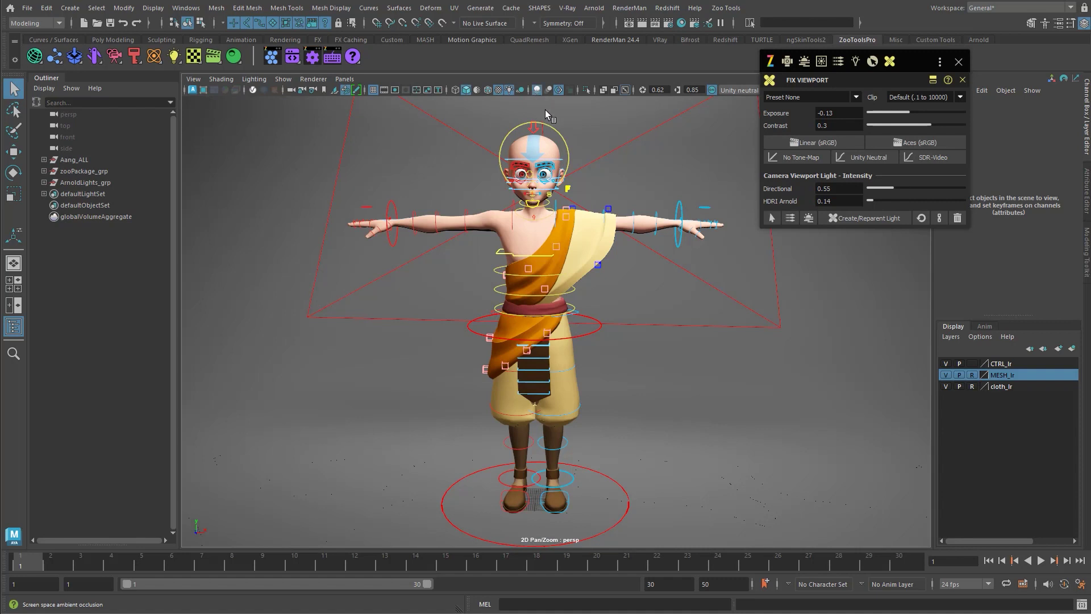
click(520, 91)
key(alt+1)
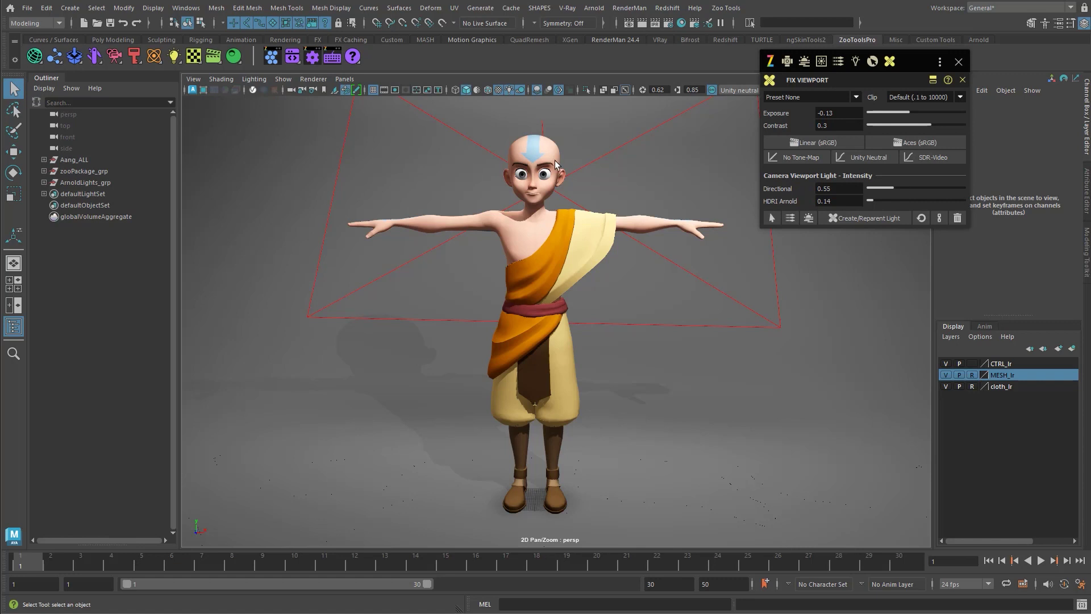
click(214, 90)
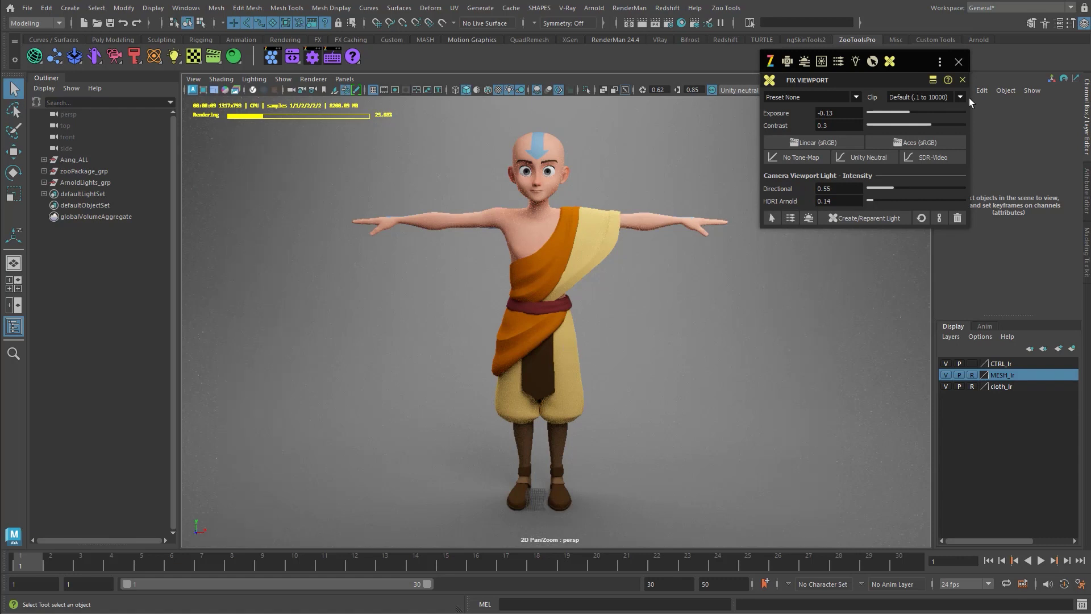
Replace Fix Viewport with Light Presets, apply the soft_redAqua preset from the _defaults folder, and clear the selection.
click(890, 61)
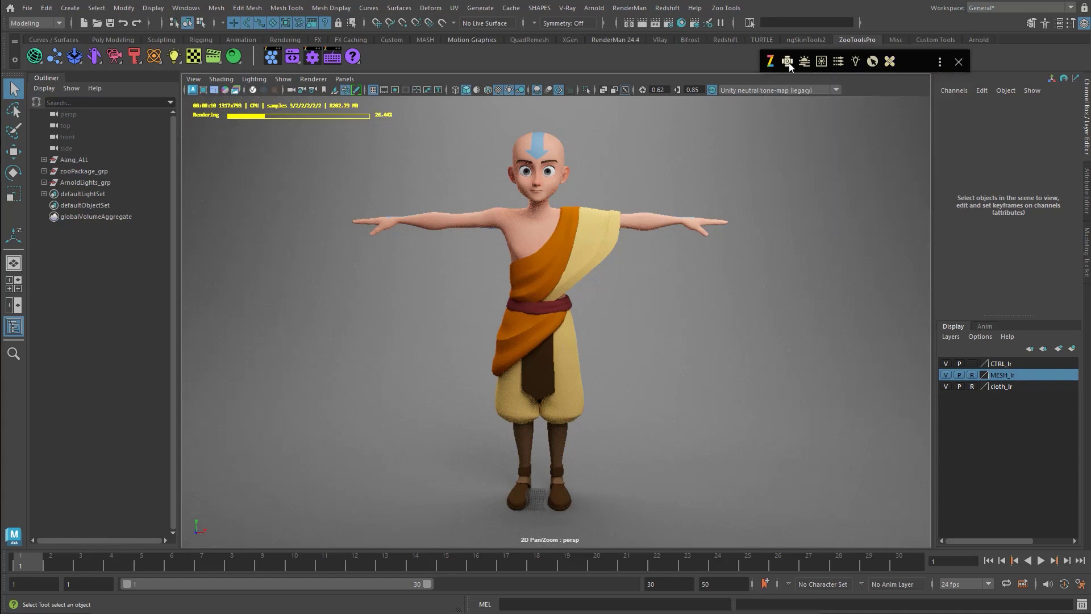
click(787, 62)
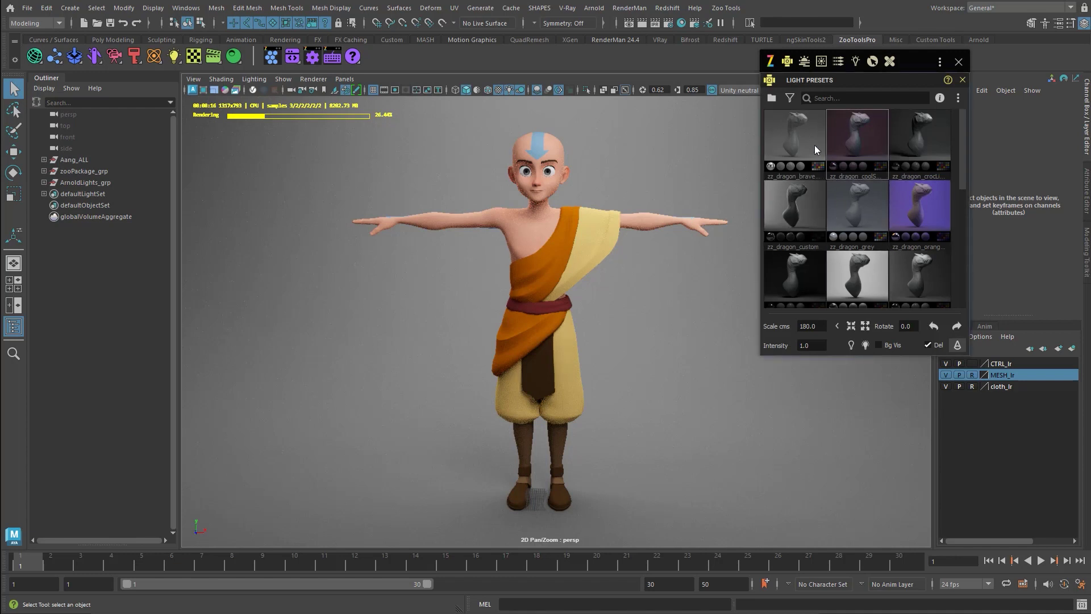
click(772, 98)
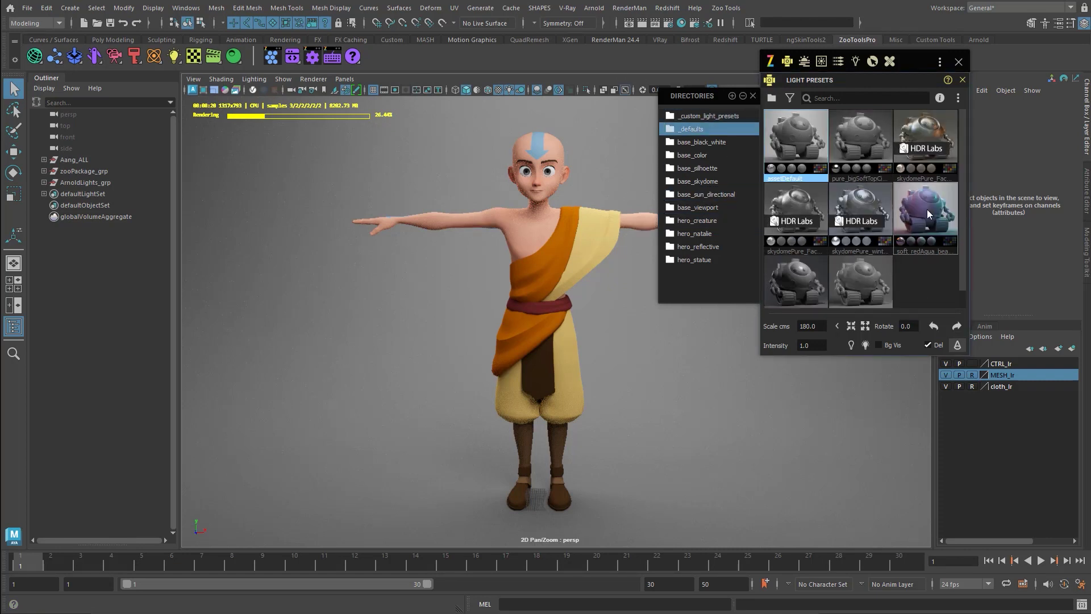
click(941, 209)
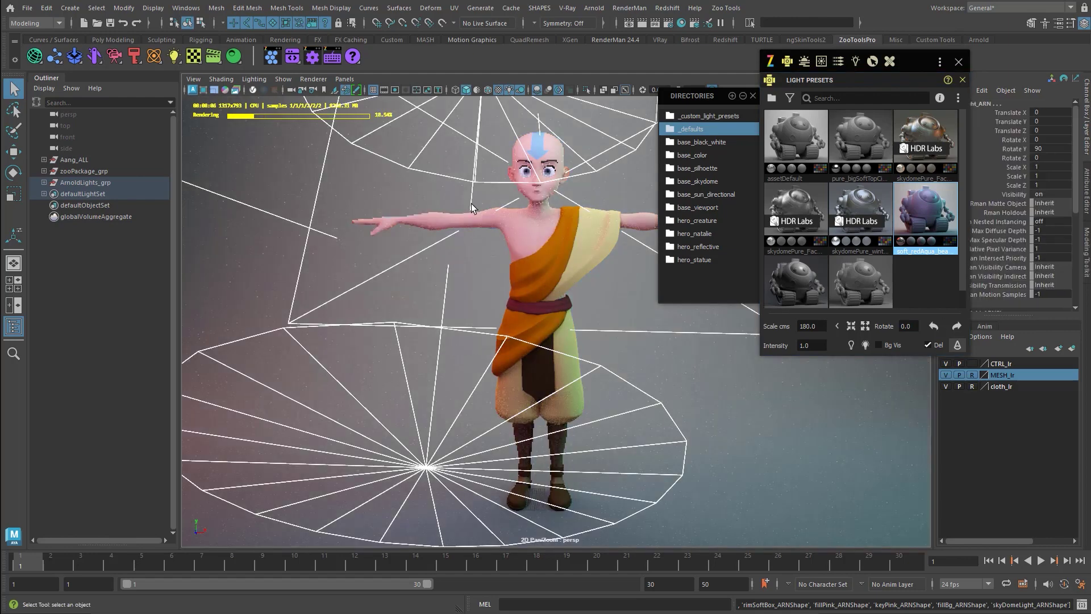
click(525, 275)
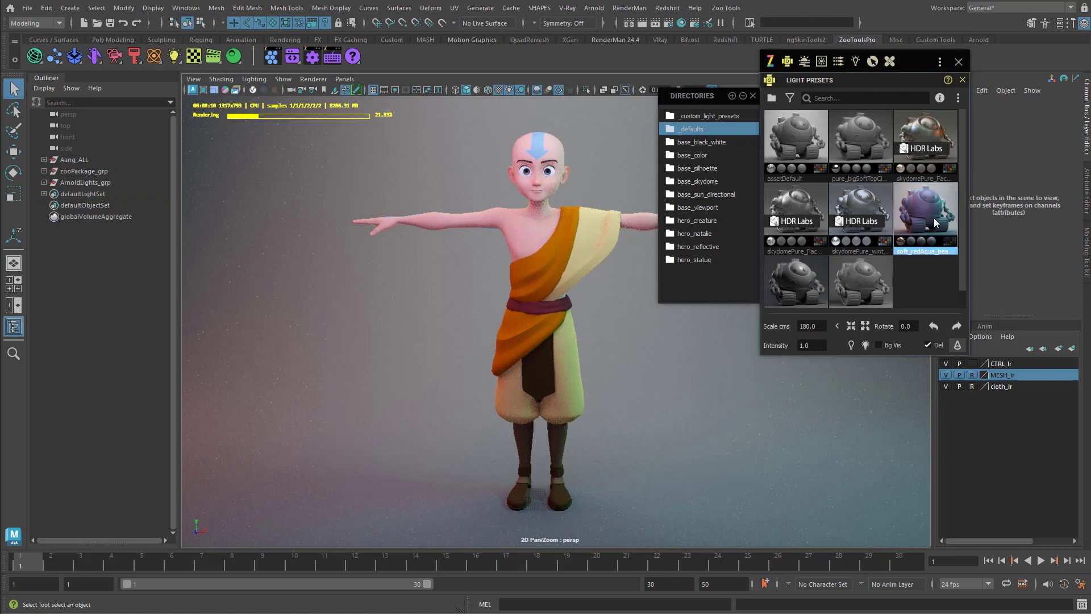
Apply the dark soft_threePoint preset and select its rim, key and fill lights to examine their placement around Aang.
click(798, 275)
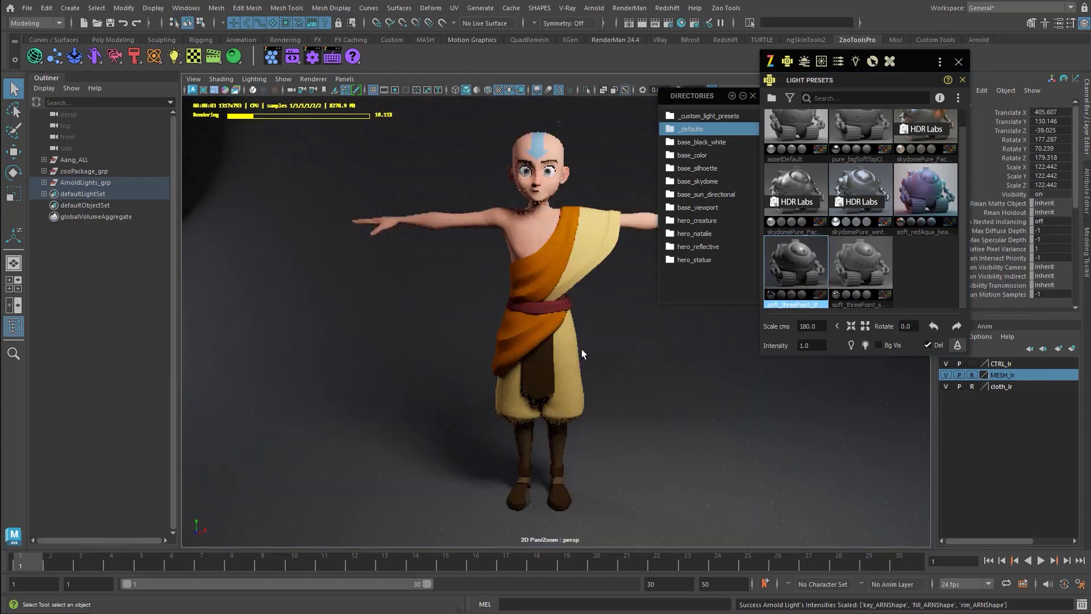
click(44, 182)
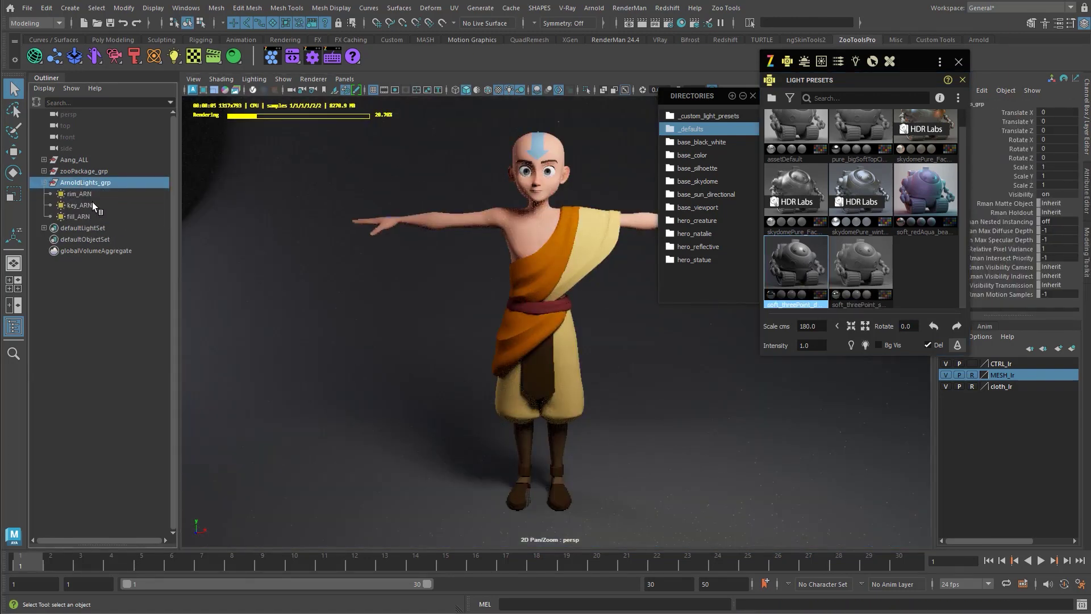
drag(91, 195, 105, 220)
alt+right_drag(606, 323, 526, 379)
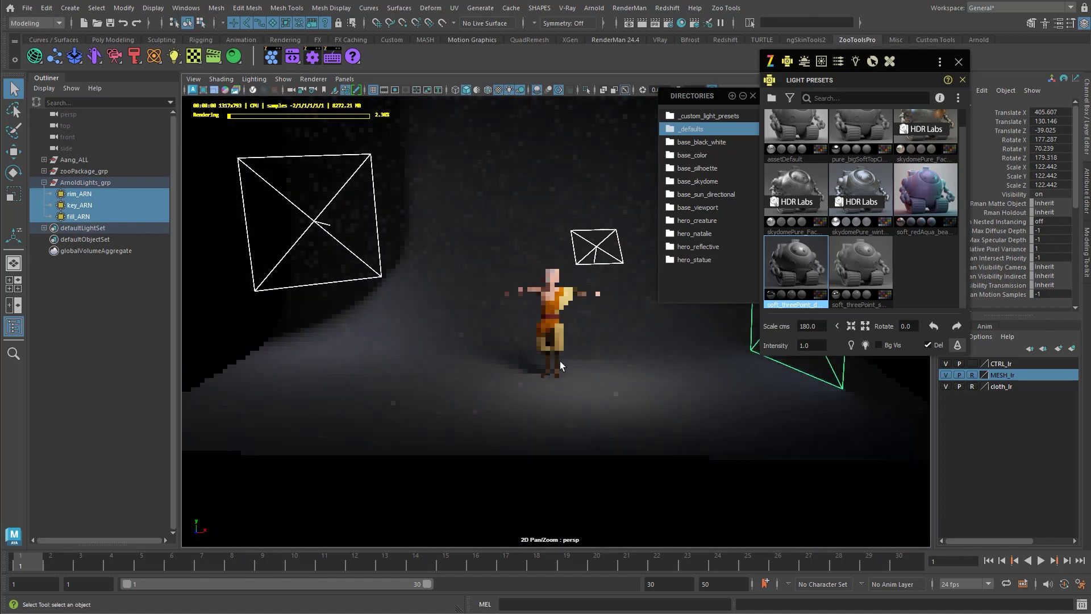
mouse_move(560, 363)
alt+mouse_down()
mouse_move(600, 380)
mouse_move(578, 361)
alt+mouse_up()
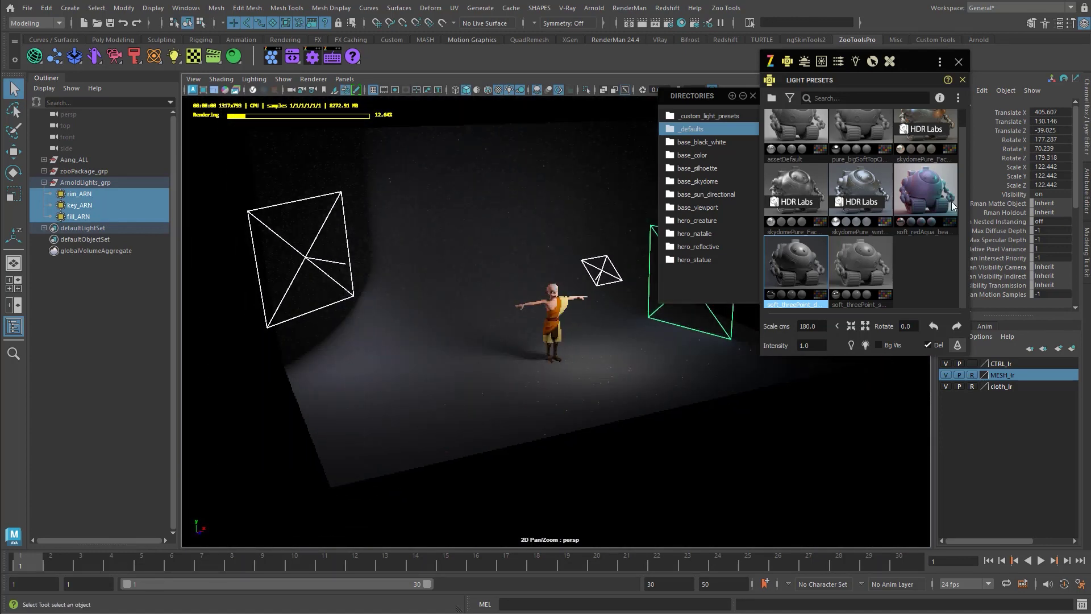
scroll(852, 203, up, 1)
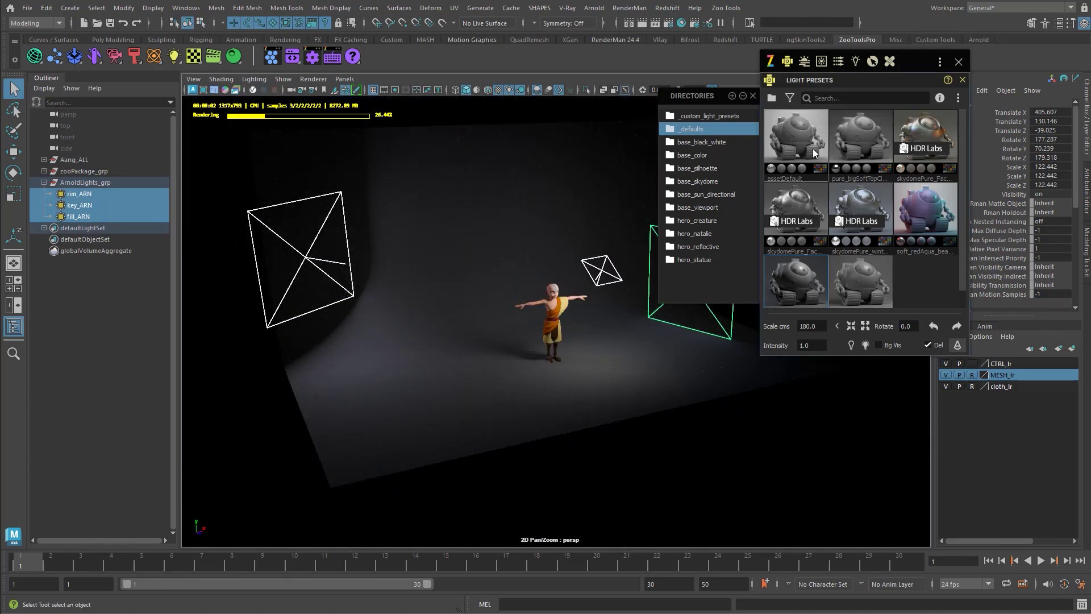
Apply the pure_bigSoftTop light preset from the _defaults folder and frame Aang's full body from the front.
click(860, 142)
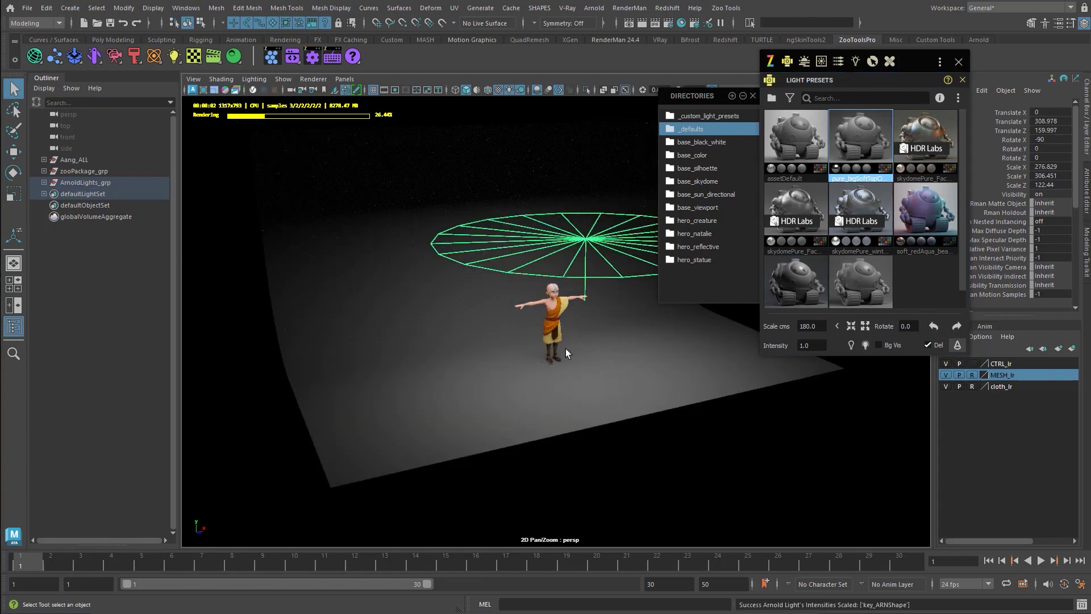
alt+drag(614, 360, 596, 345)
alt+right_drag(636, 358, 853, 401)
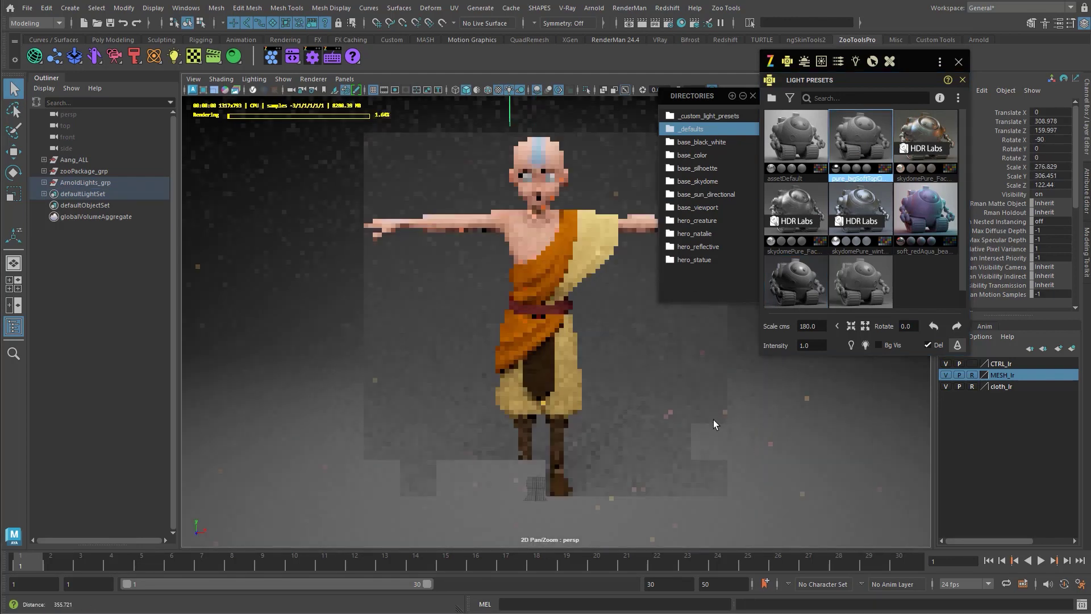
Apply the last soft_threePoint preset in the _defaults folder and check its lighting closer on Aang.
scroll(708, 411, down, 3)
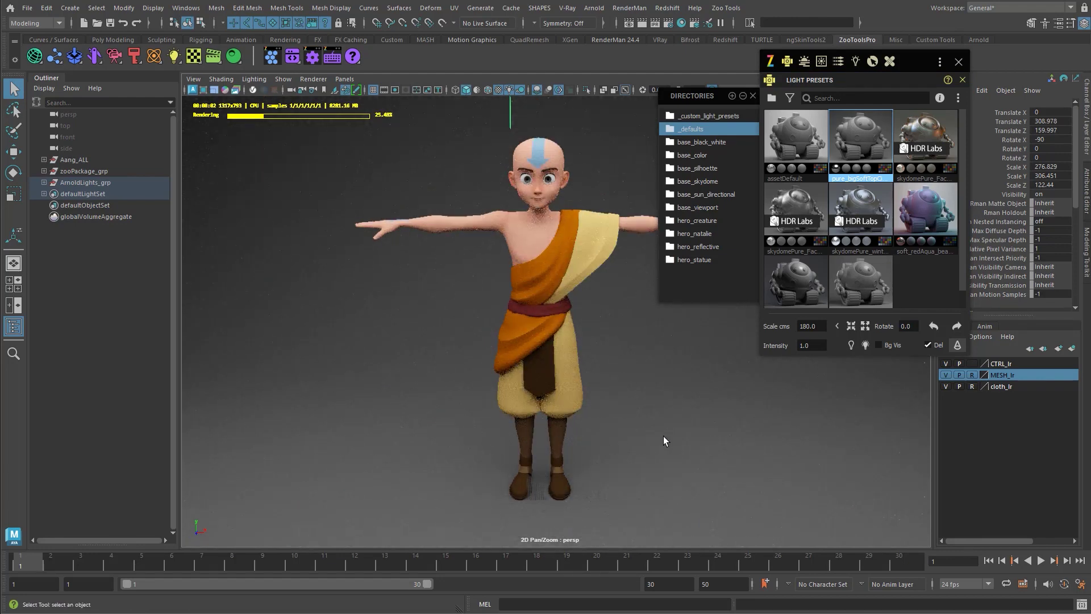
click(859, 285)
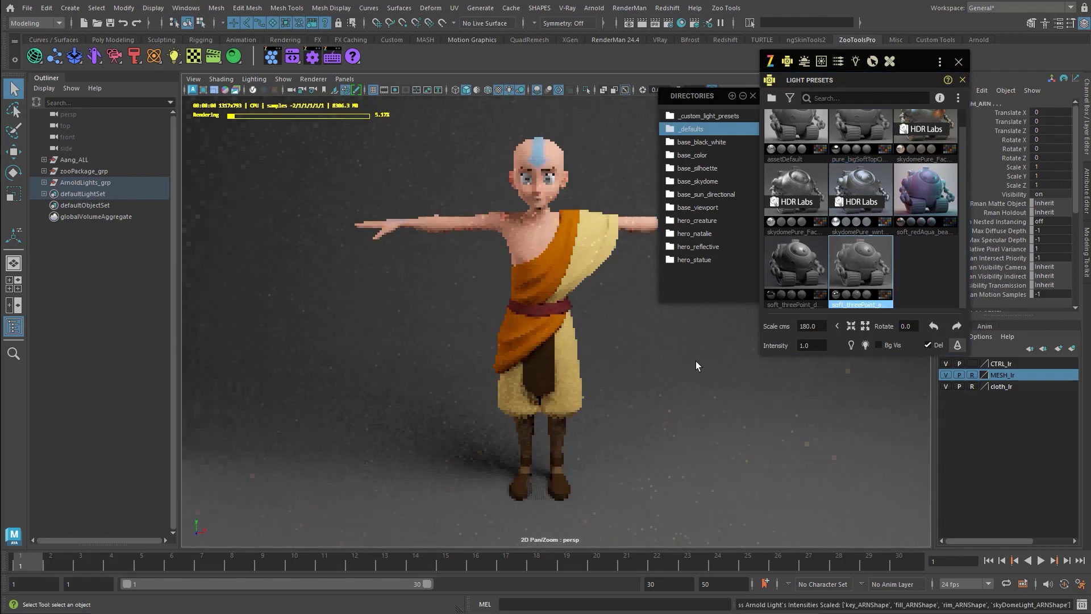
alt+right_drag(696, 360, 503, 330)
alt+drag(503, 329, 557, 365)
alt+right_drag(557, 365, 697, 441)
alt+drag(665, 447, 529, 417)
scroll(595, 421, up, 5)
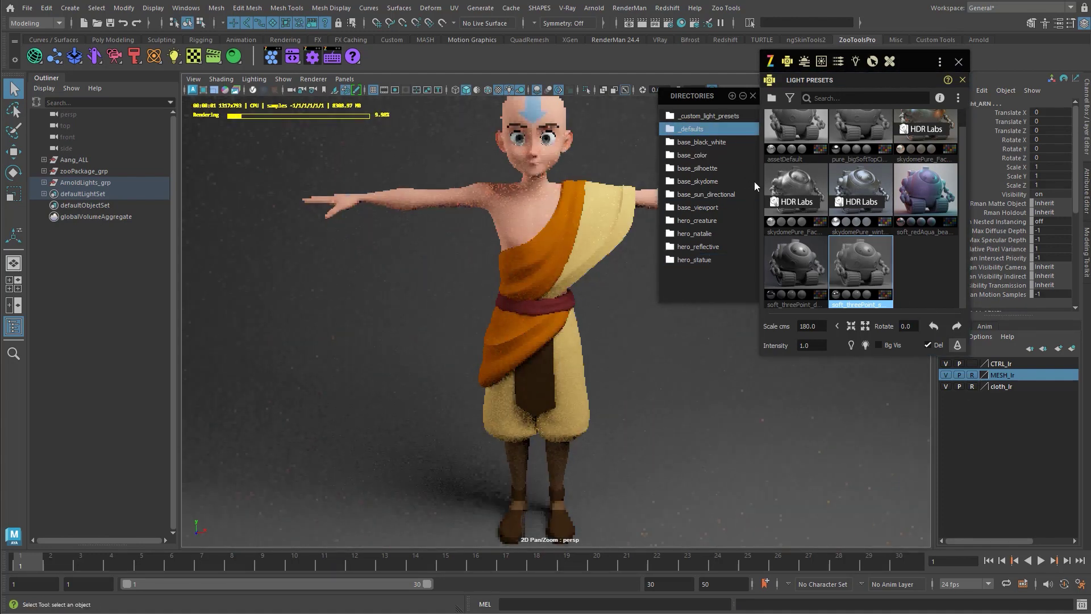
Browse the hero preset folders, apply the purple zz_discobolus preset from hero_statue, and clear the selection.
click(711, 220)
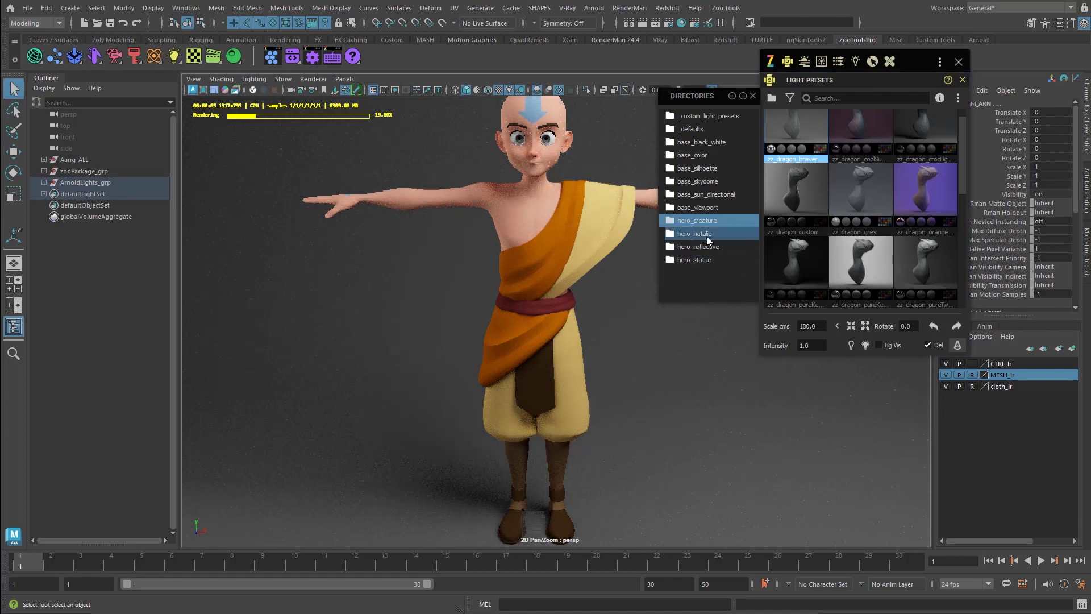
click(707, 235)
click(725, 260)
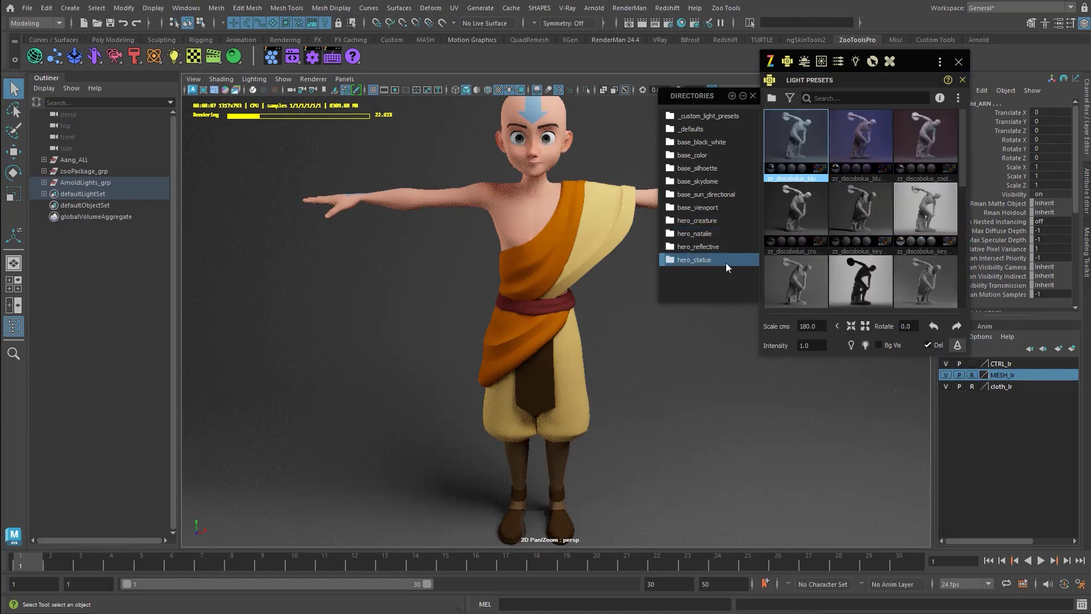
scroll(864, 213, down, 6)
click(868, 198)
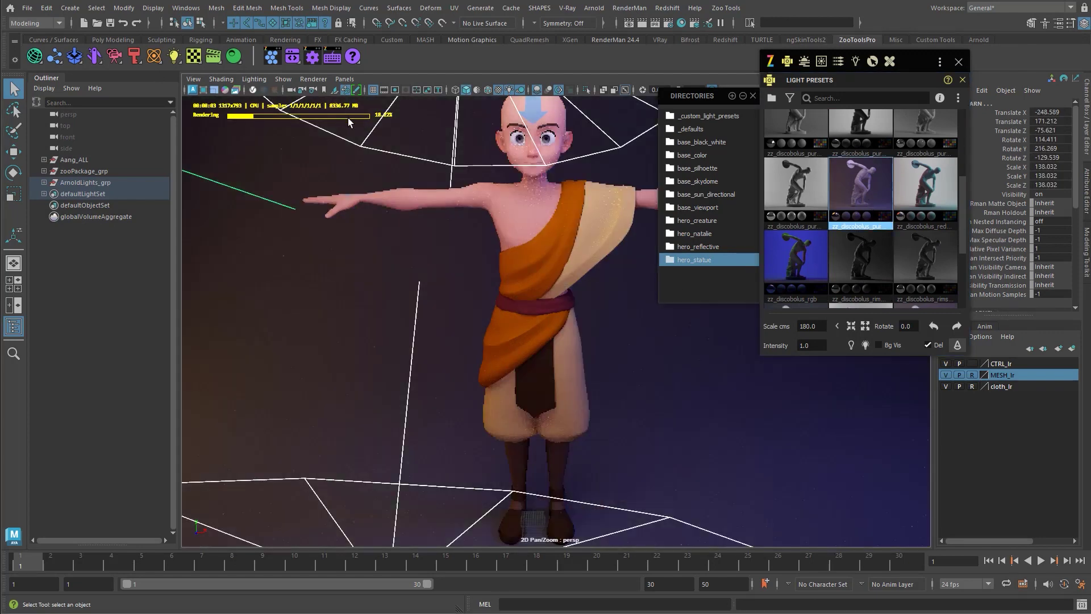
click(306, 145)
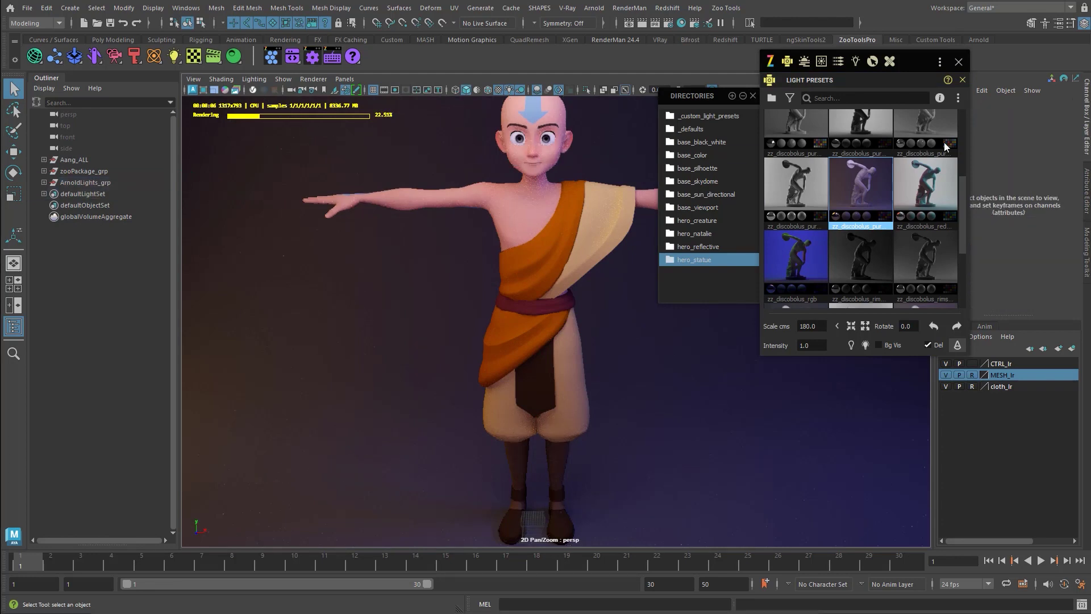
In Render Settings, set Arnold's render device to GPU and show the Arnold Renderer sampling options.
drag(1090, 122, 708, 64)
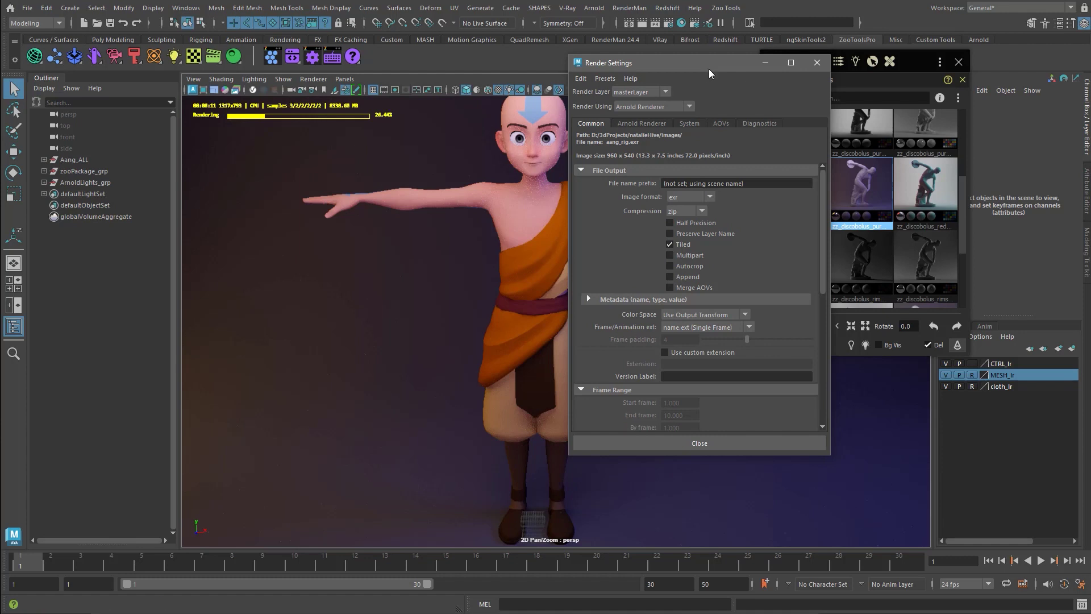
drag(718, 67, 732, 66)
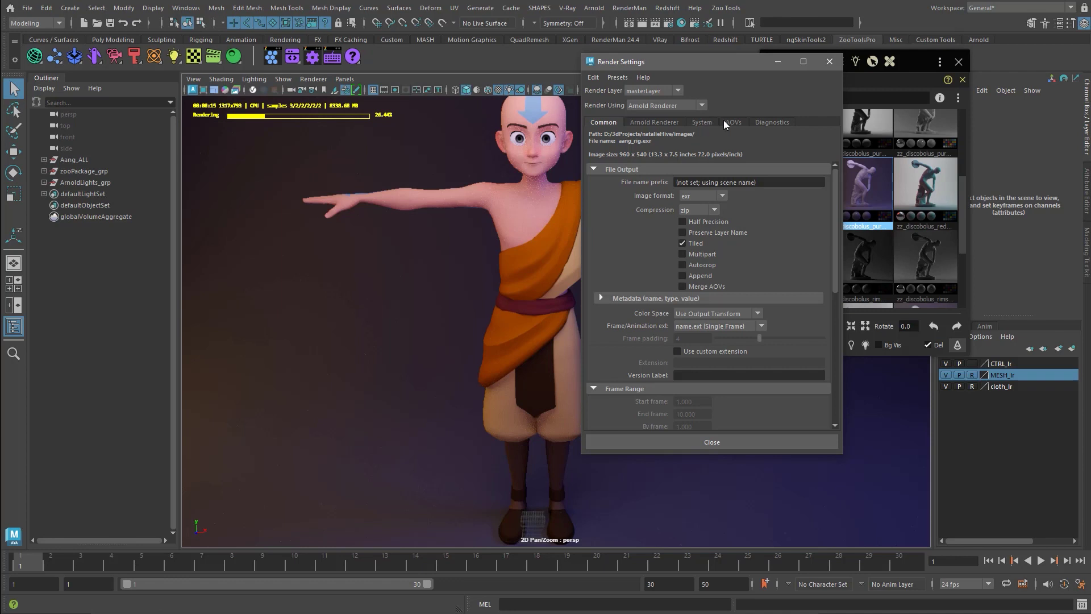
click(704, 123)
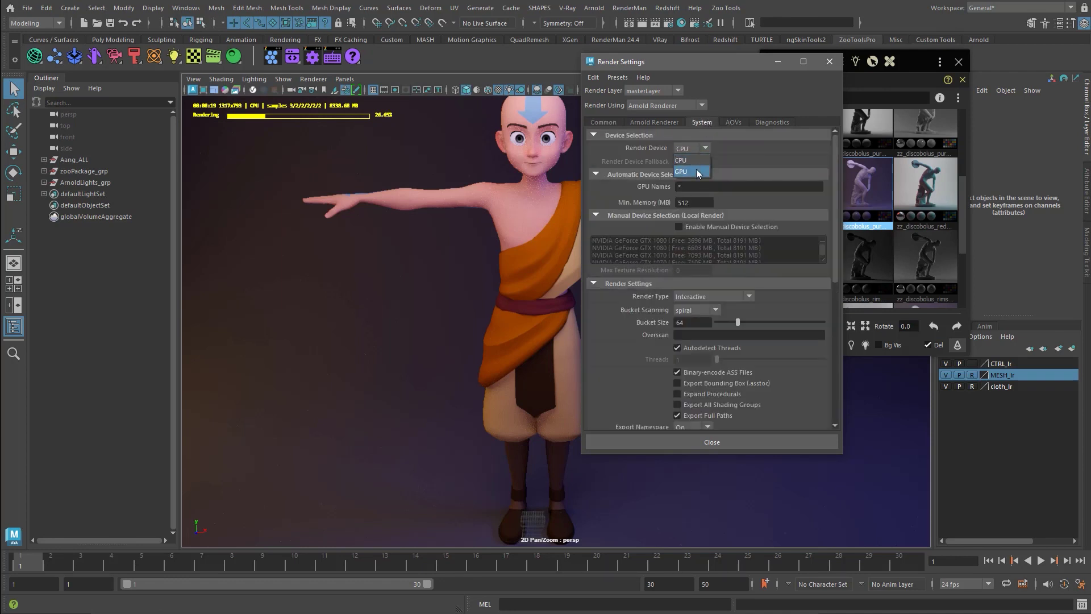
click(697, 172)
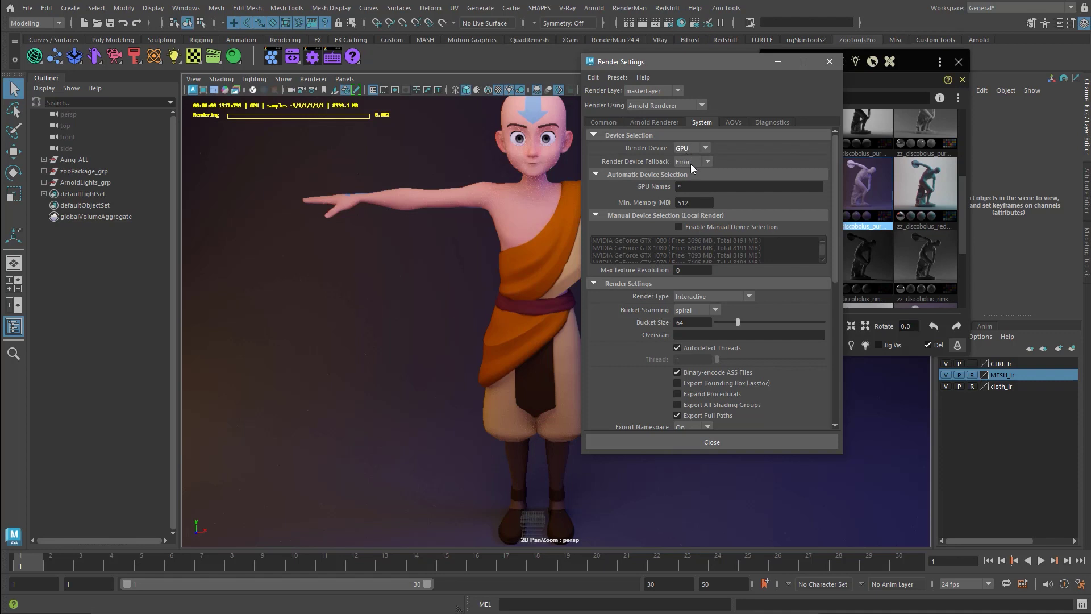
click(663, 122)
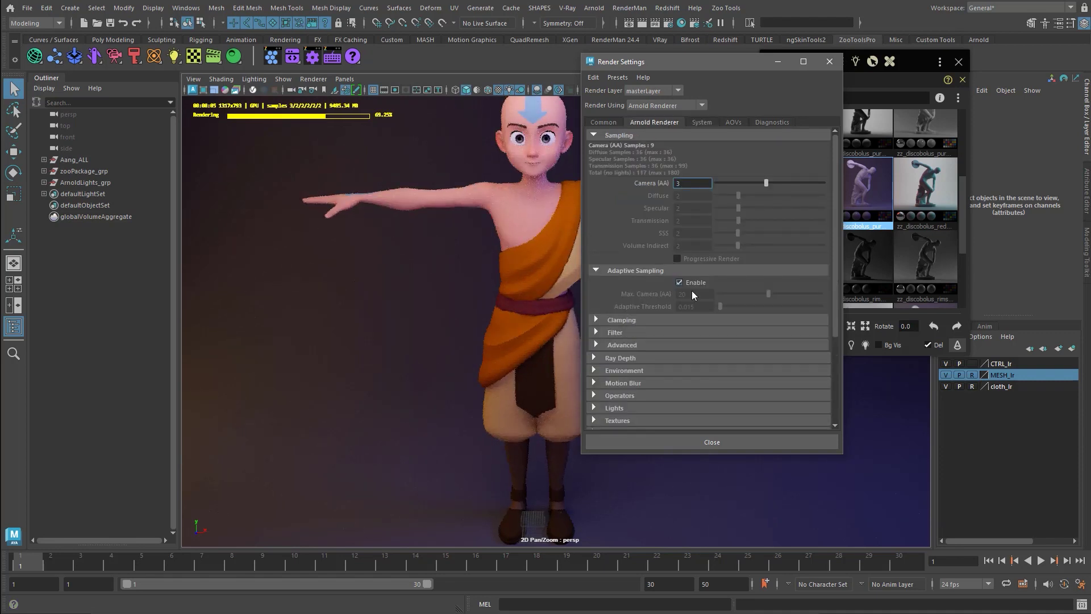
Try a Camera (AA) sampling value of 100 and undo the change.
drag(692, 293, 669, 290)
text(100)
key(Return)
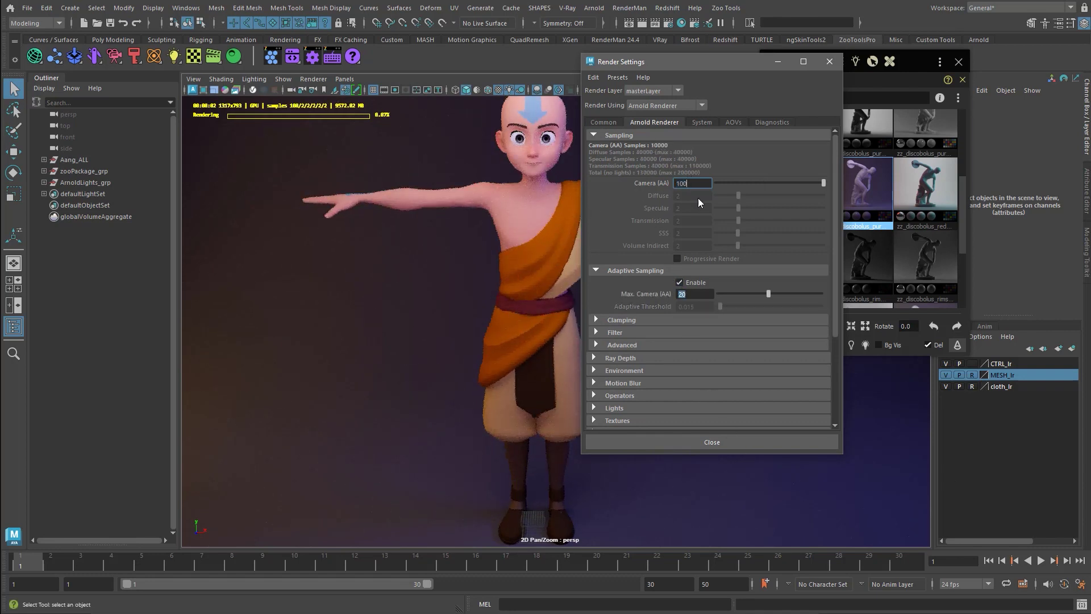
key(ctrl+z)
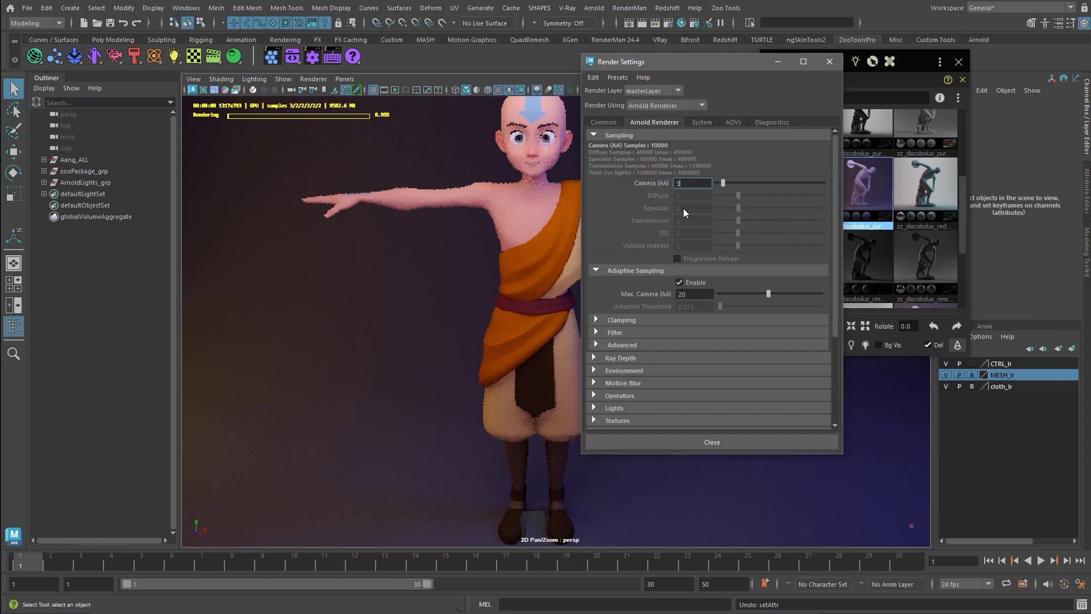
Set the adaptive sampling Max. Camera (AA) to 10 and close Render Settings.
double_click(691, 294)
text(10)
key(Return)
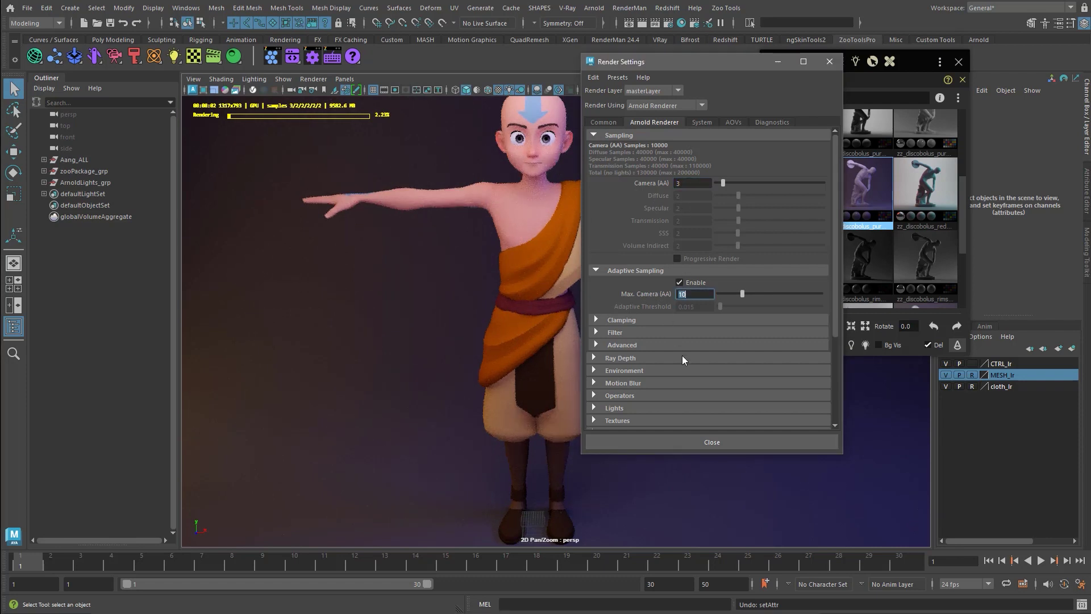
click(830, 62)
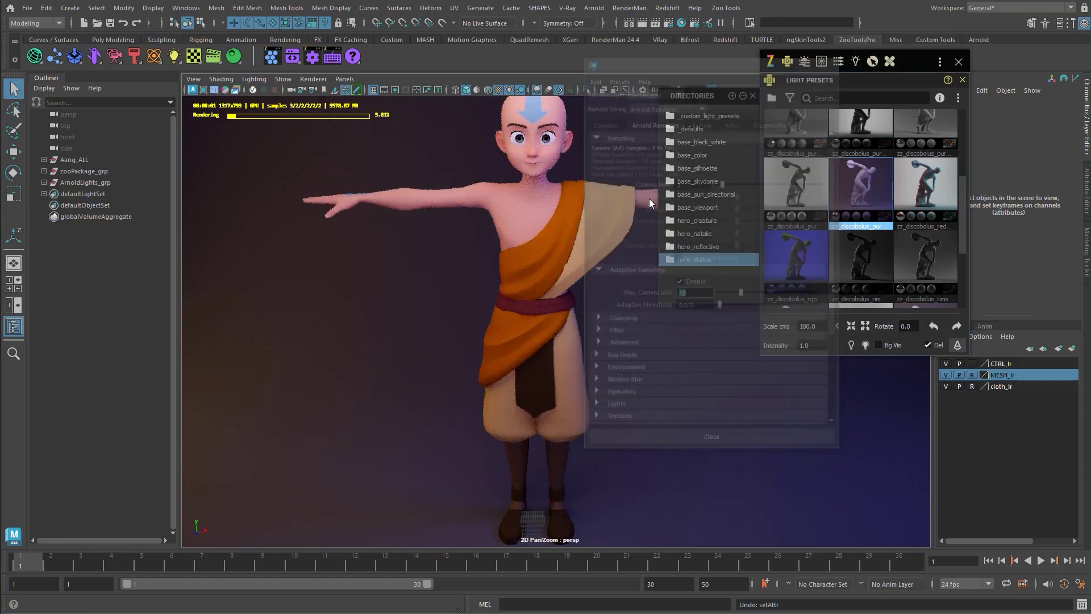
Frame Aang's whole figure and try the dark zz_discobolus rim preset, followed by the light grey backlit discobolus preset.
alt+right_drag(549, 199, 483, 213)
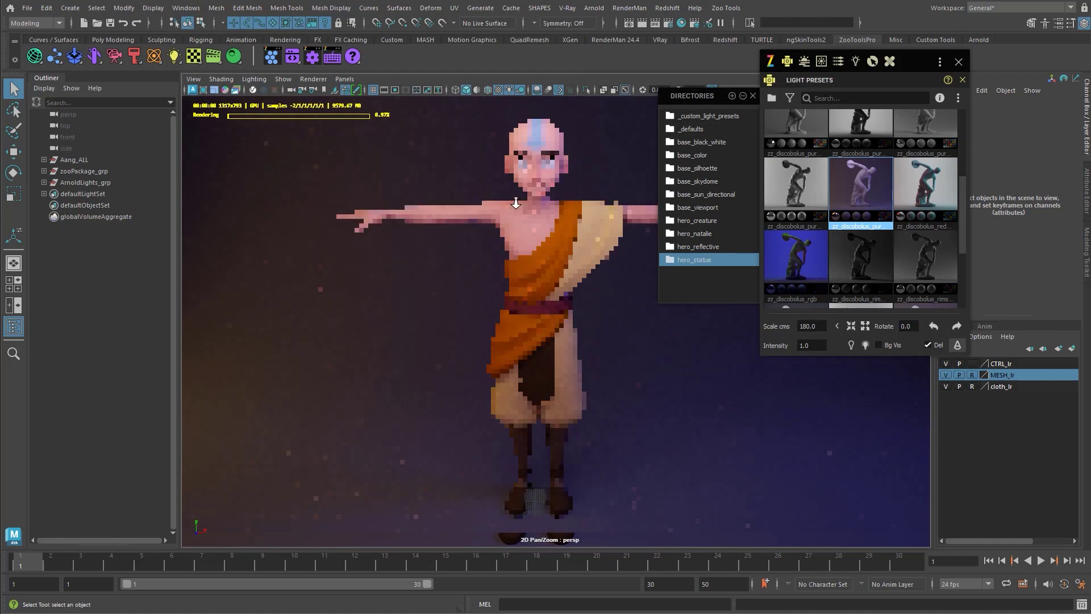
drag(489, 271, 489, 353)
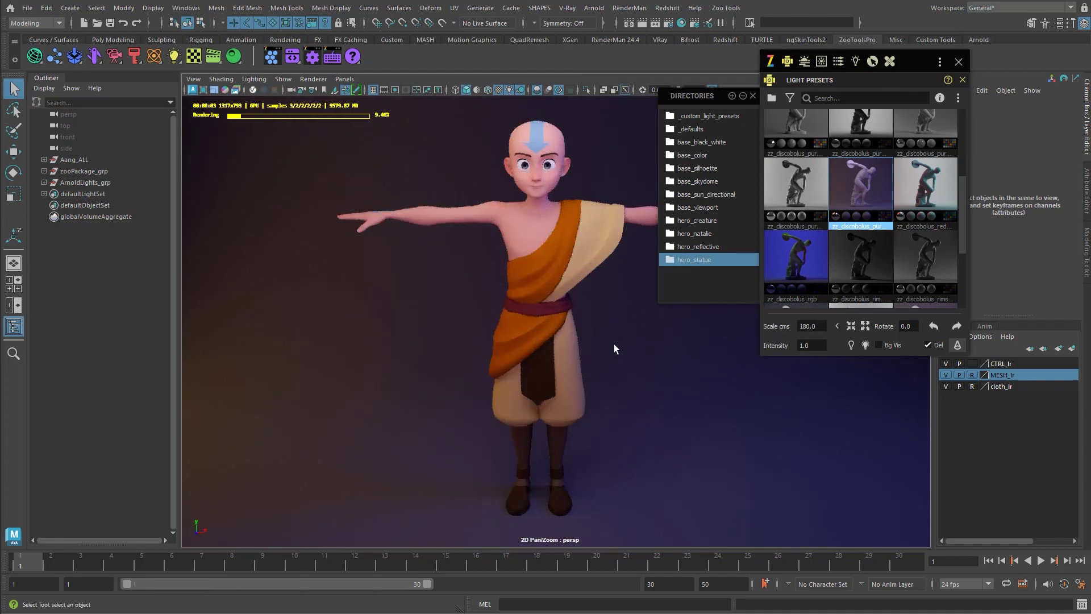
click(867, 256)
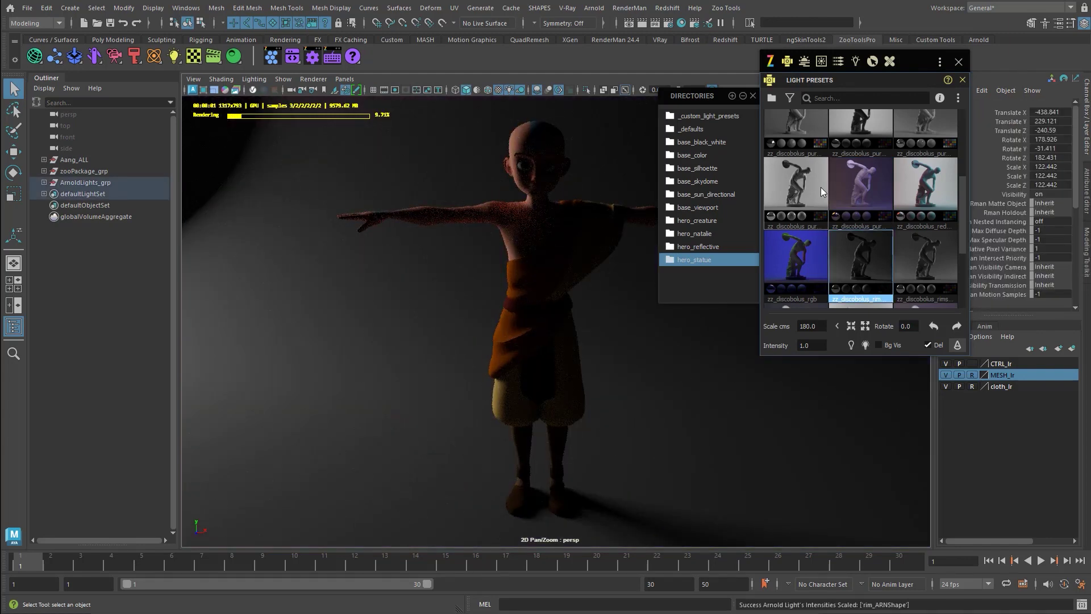
click(804, 182)
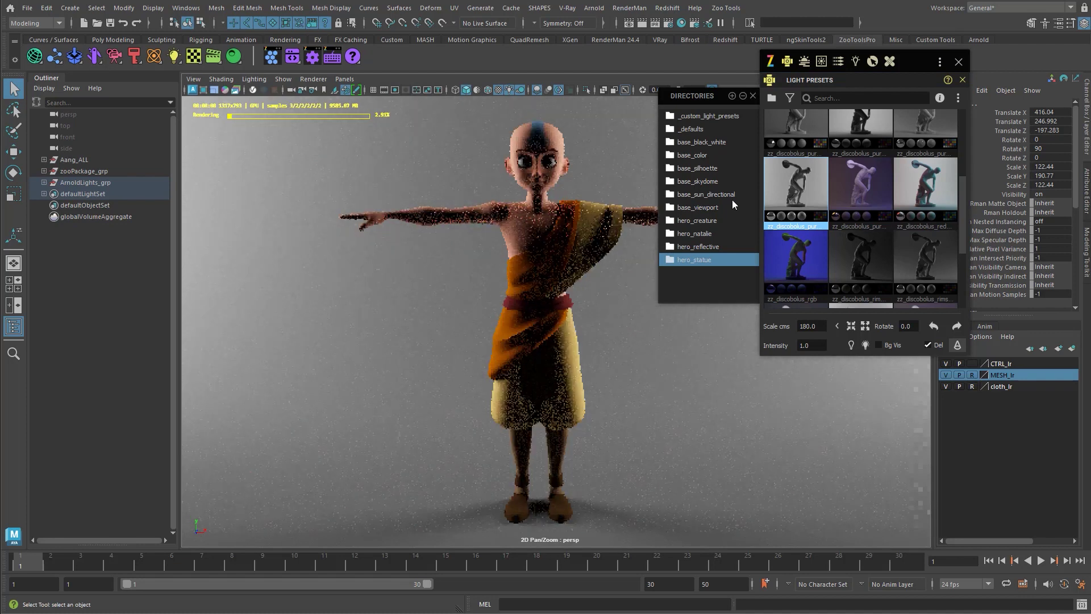
Try the bright grey zz_discobolus key preset and the first blue discobolus preset on Aang, and clear the selection.
scroll(882, 238, up, 1)
scroll(881, 238, up, 6)
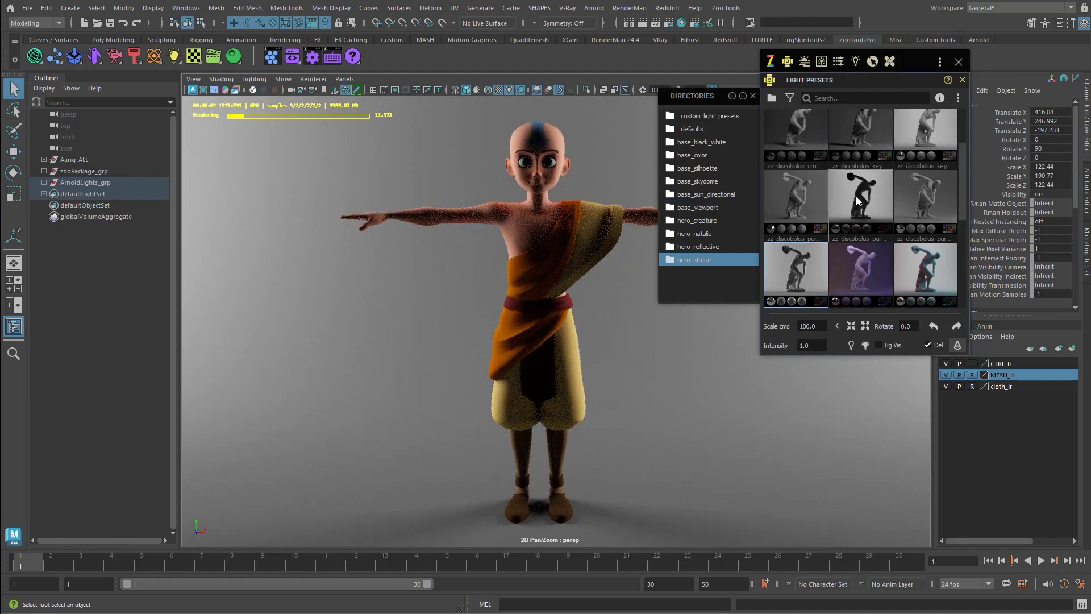
click(926, 211)
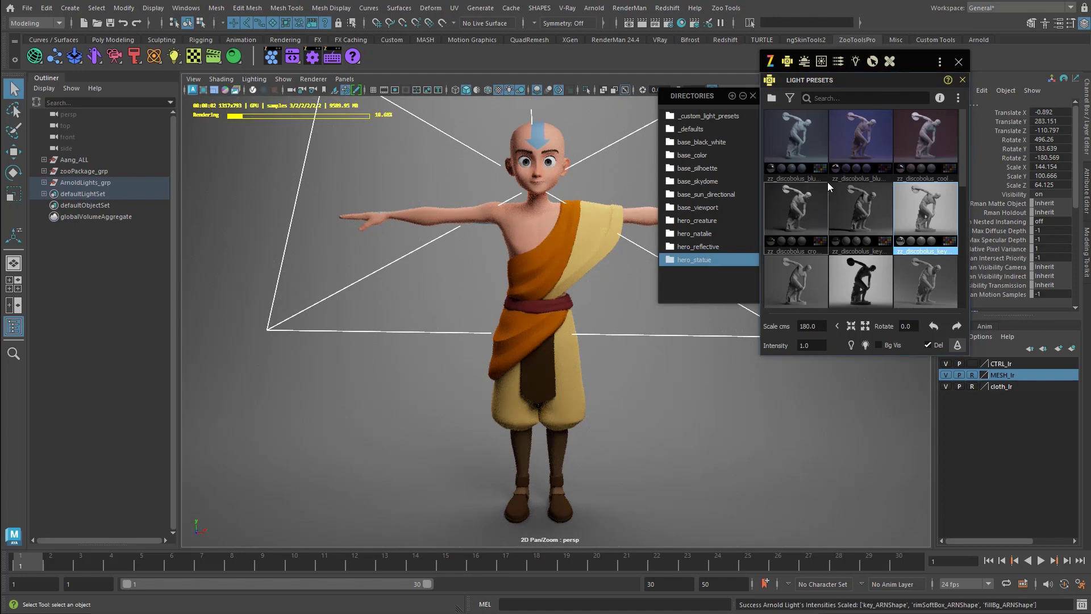
click(806, 128)
click(796, 147)
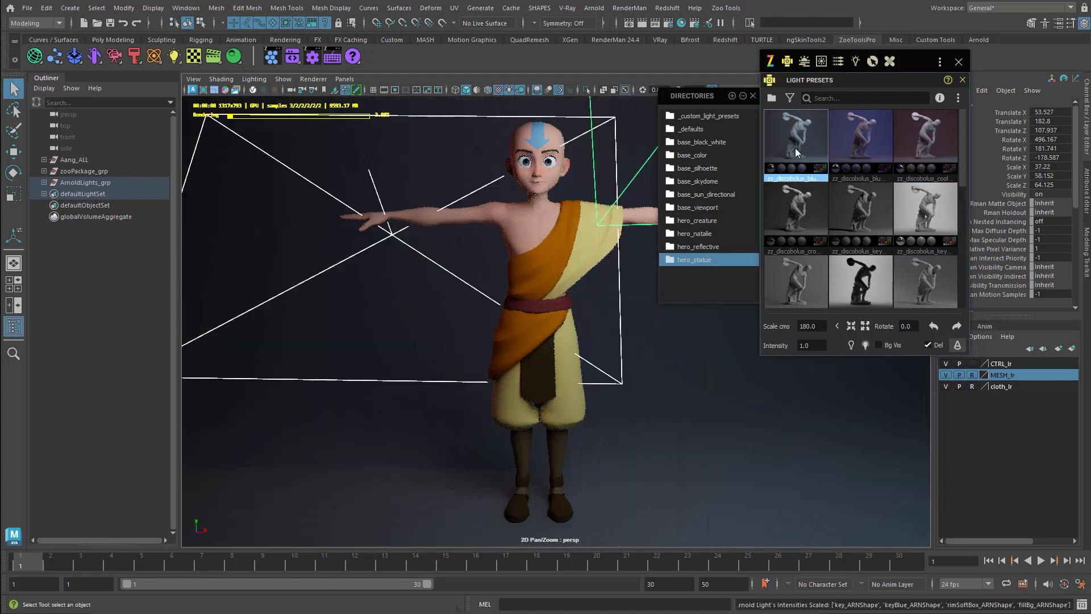
click(568, 164)
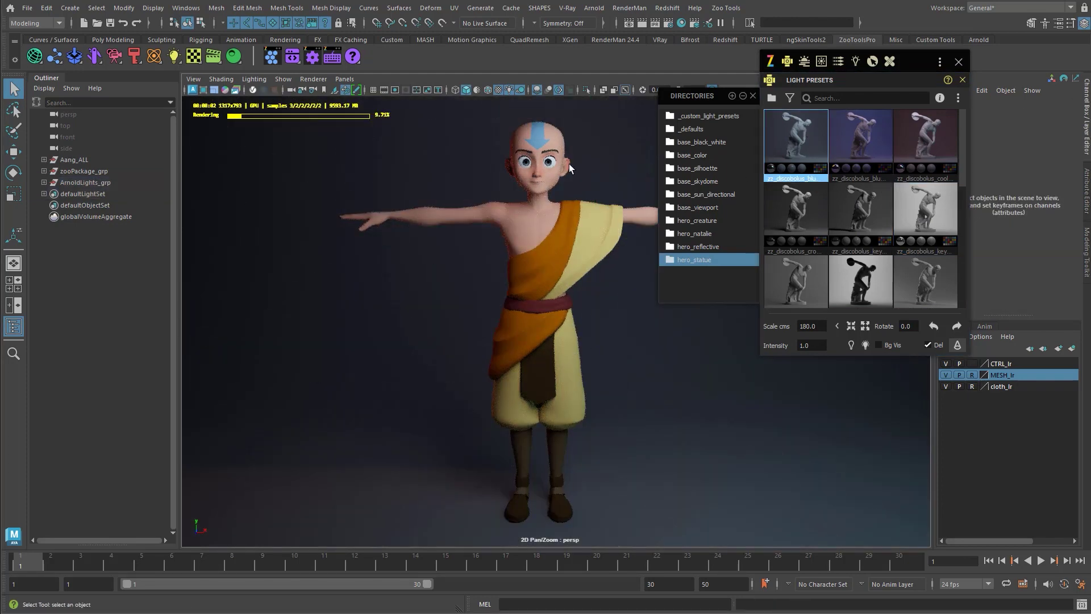
Apply the bright grey zz_discobolus key preset from hero_statue to Aang's scene and deselect its lights.
mouse_move(652, 416)
alt+right_down()
mouse_move(606, 401)
mouse_move(643, 407)
alt+right_up()
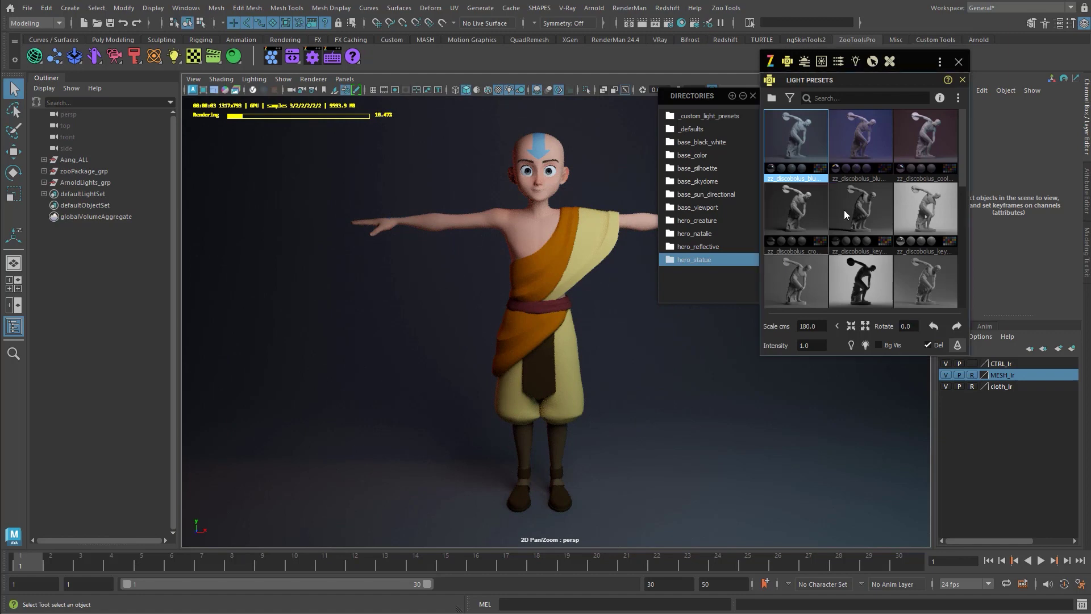
click(929, 210)
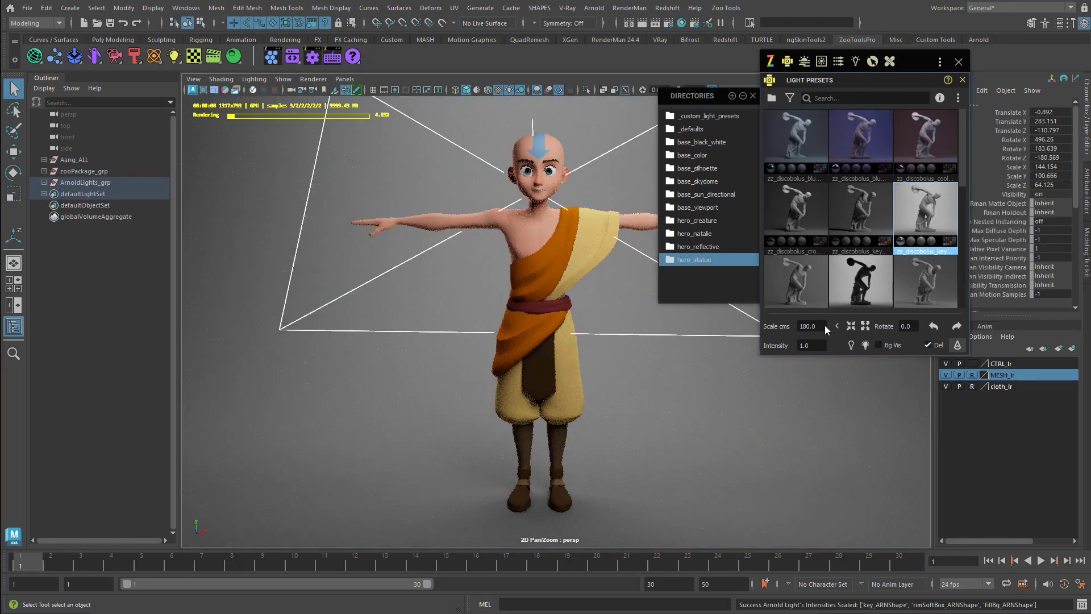
click(616, 439)
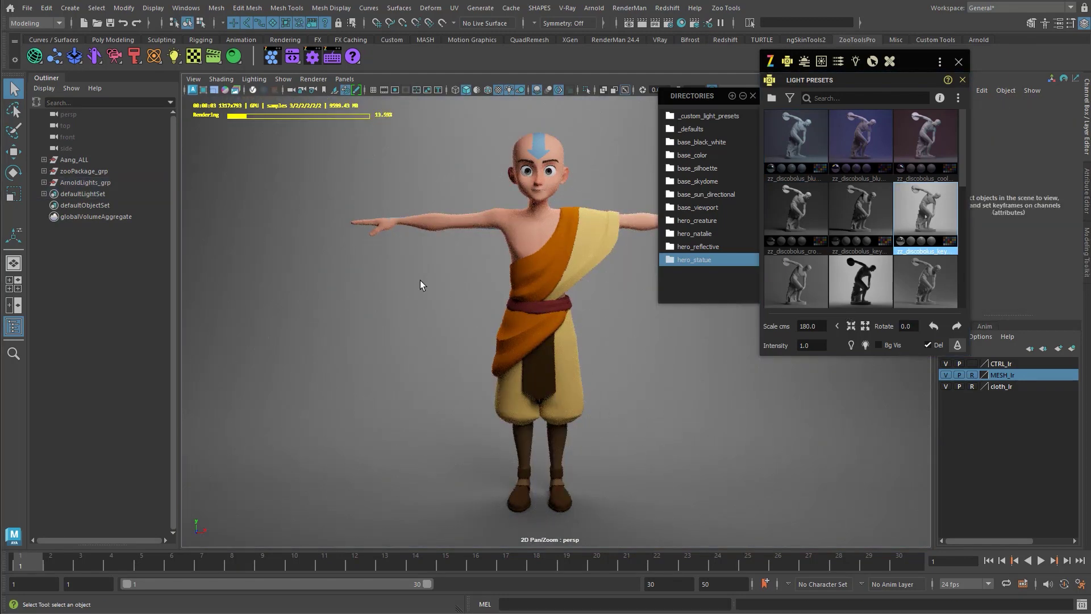
Close Light Presets, open Shader Presets (.MA/.MB), and pick the dark grey gridAlpha shader beside alpha_grey_STRD.
click(962, 80)
click(292, 57)
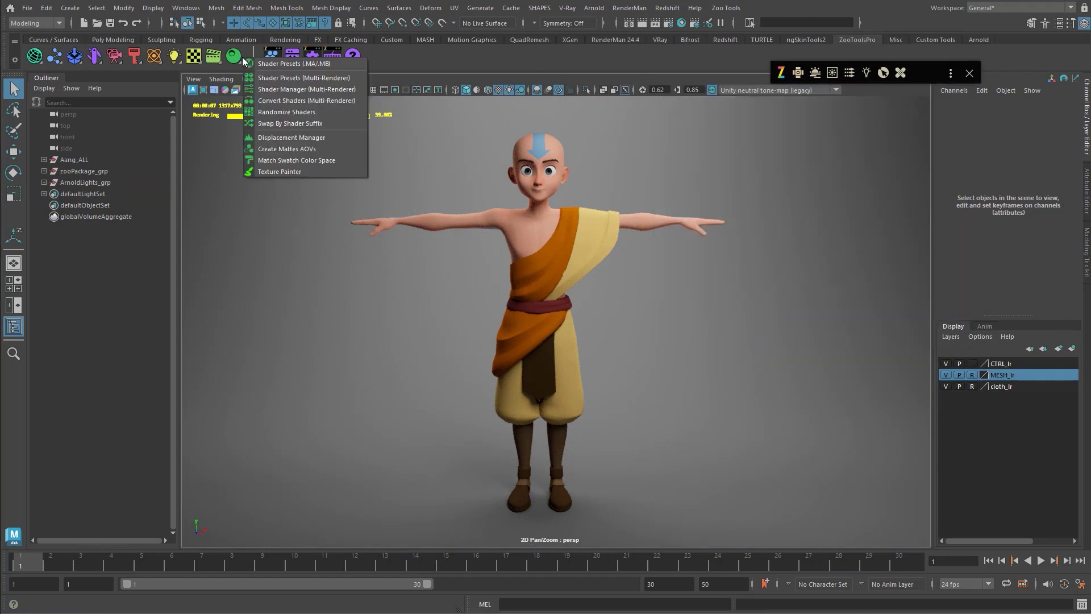
click(293, 63)
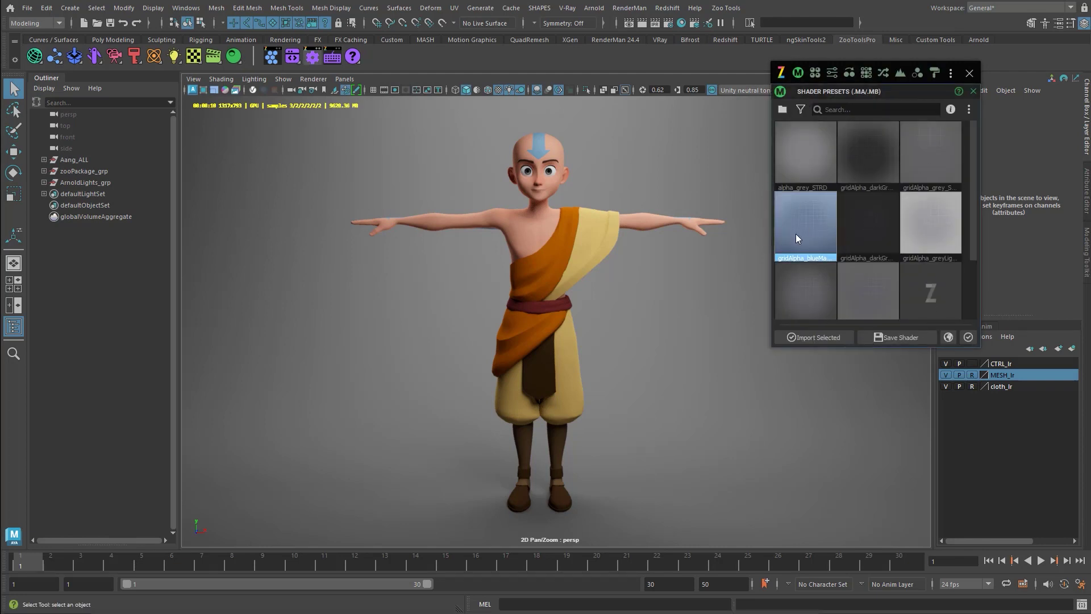
click(880, 151)
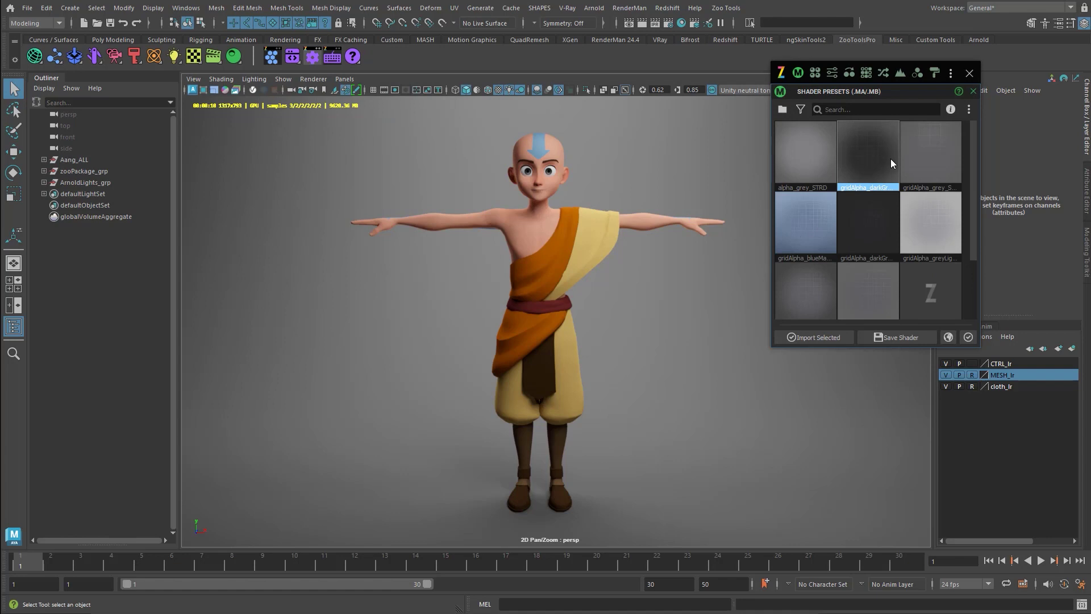
Select the curved studio backdrop and show the zoo_grids folder of shader presets.
click(686, 333)
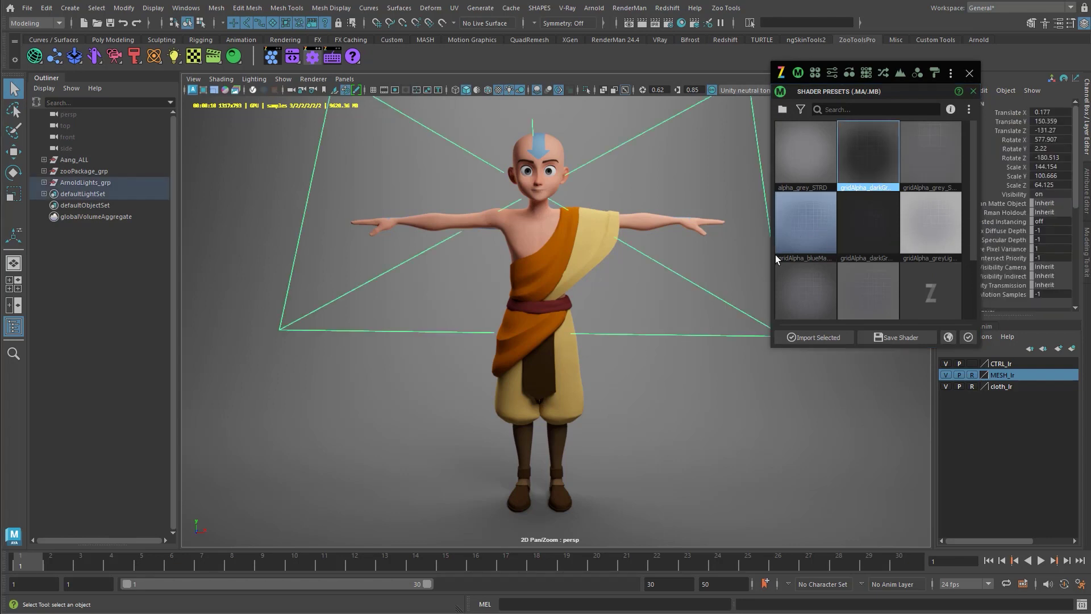
click(764, 410)
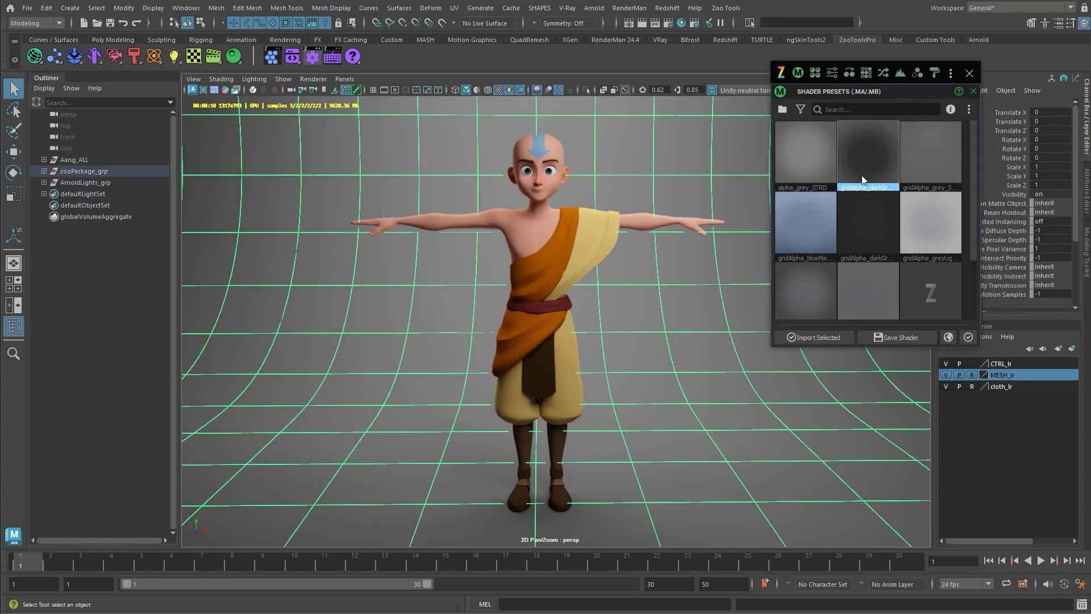
click(784, 109)
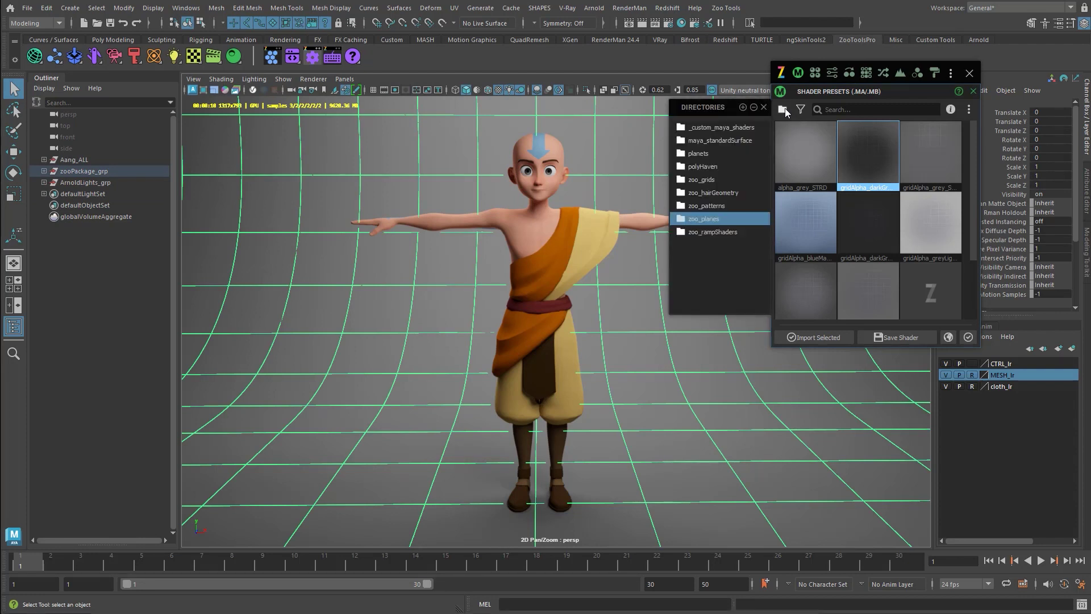
click(724, 235)
click(724, 221)
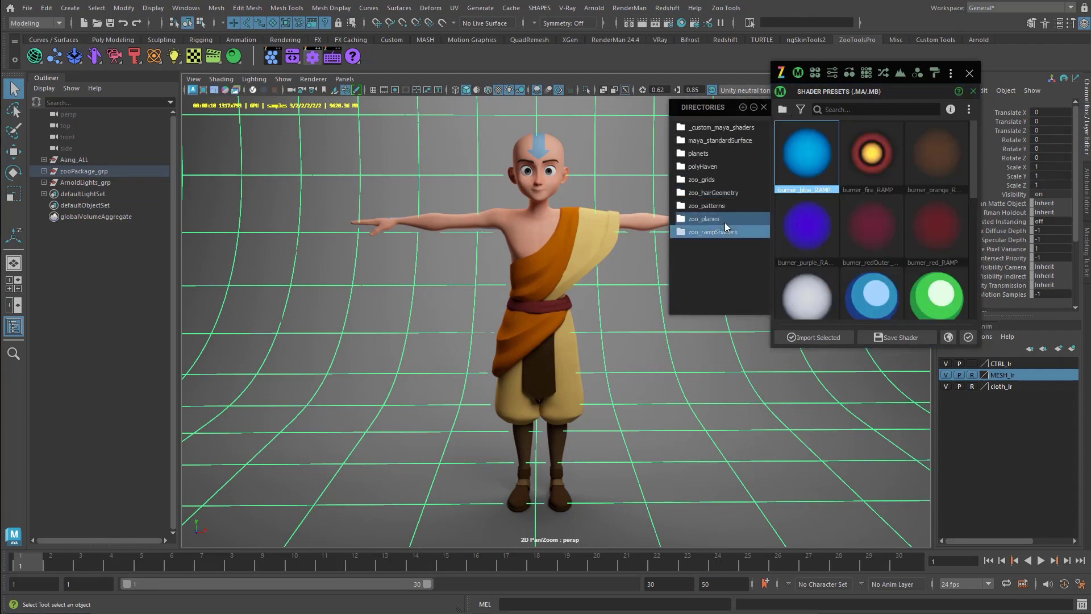
click(717, 180)
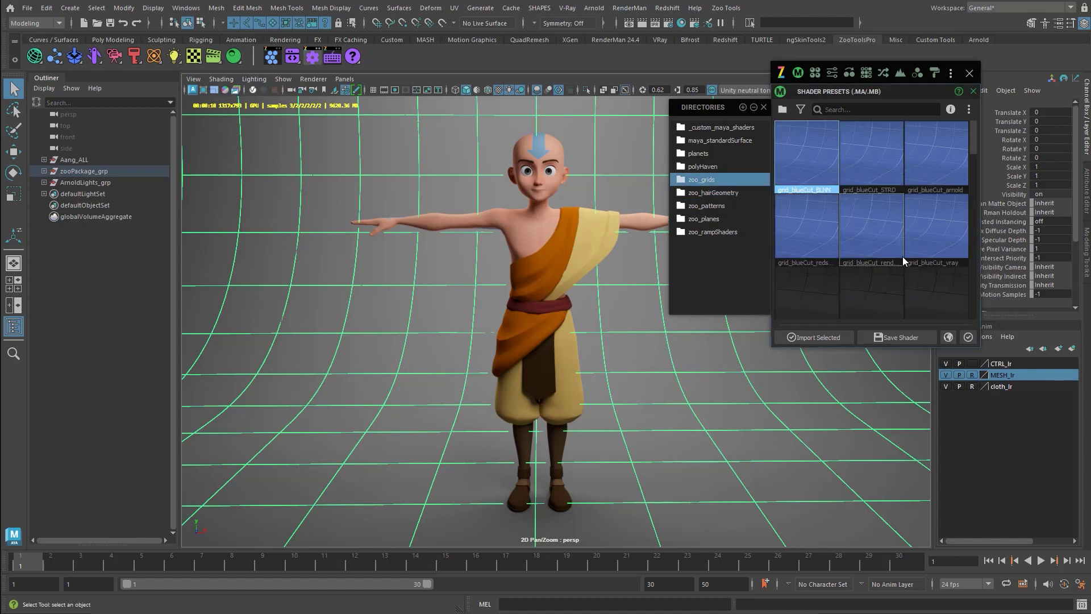
Apply the green grid_greenCut preset beside grid_greenCut_BLNN to the backdrop and clear the selection.
scroll(898, 246, down, 5)
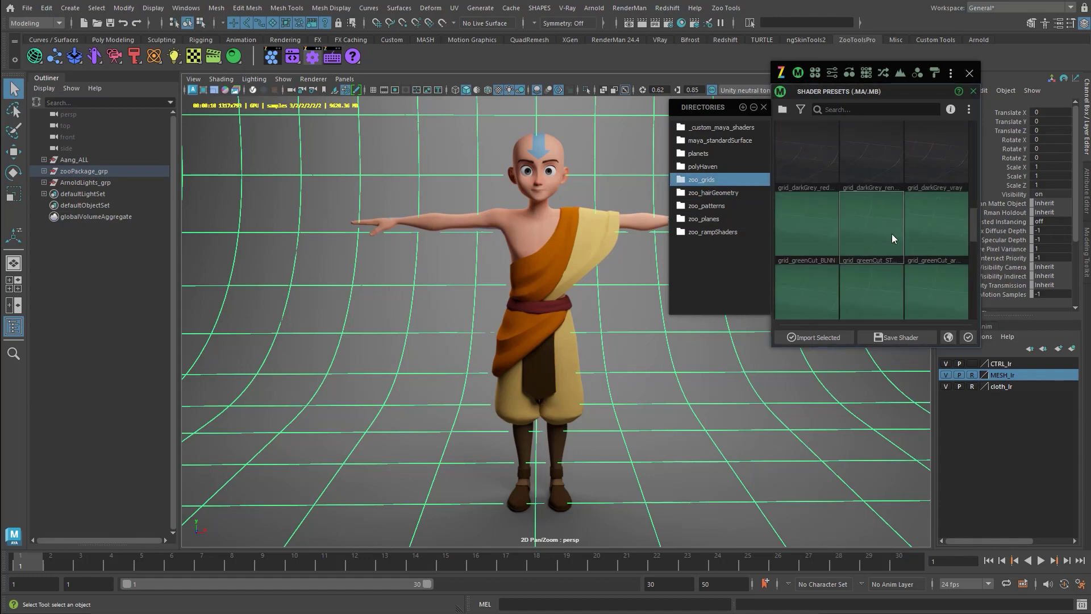
click(871, 232)
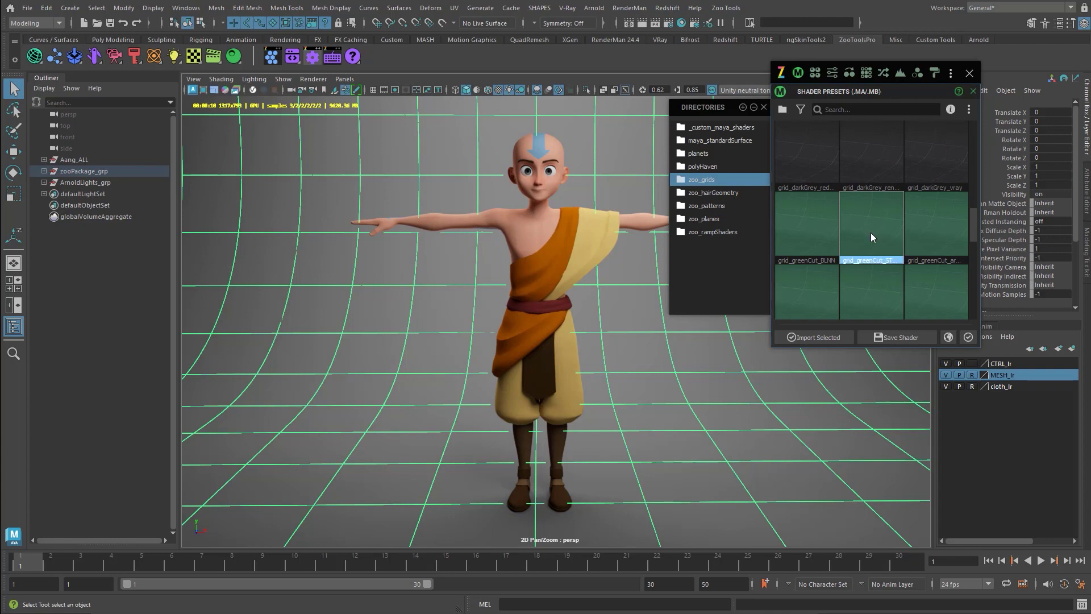
double_click(871, 233)
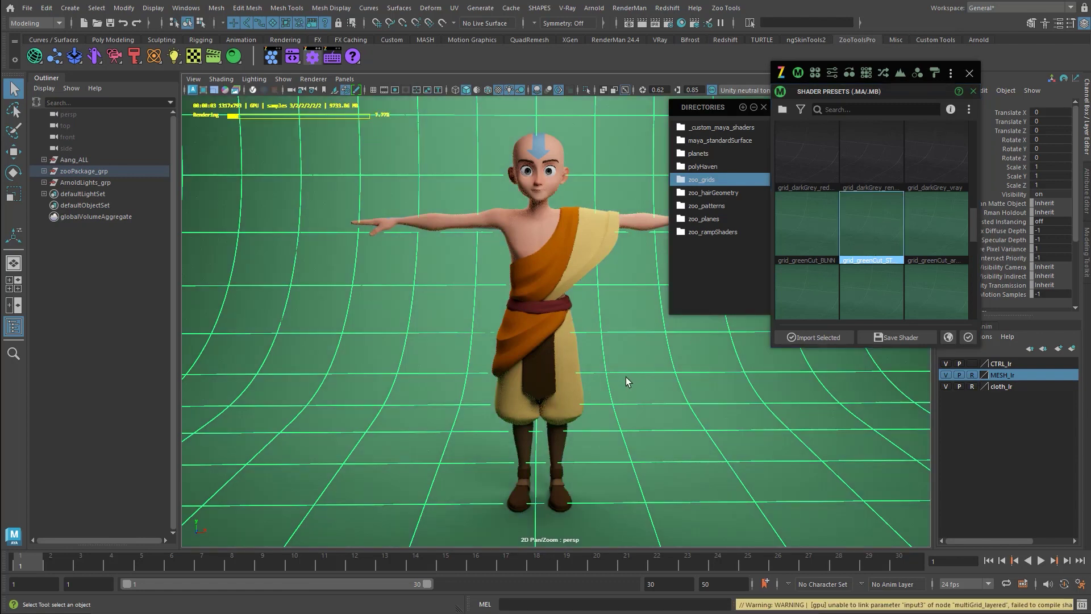
click(370, 199)
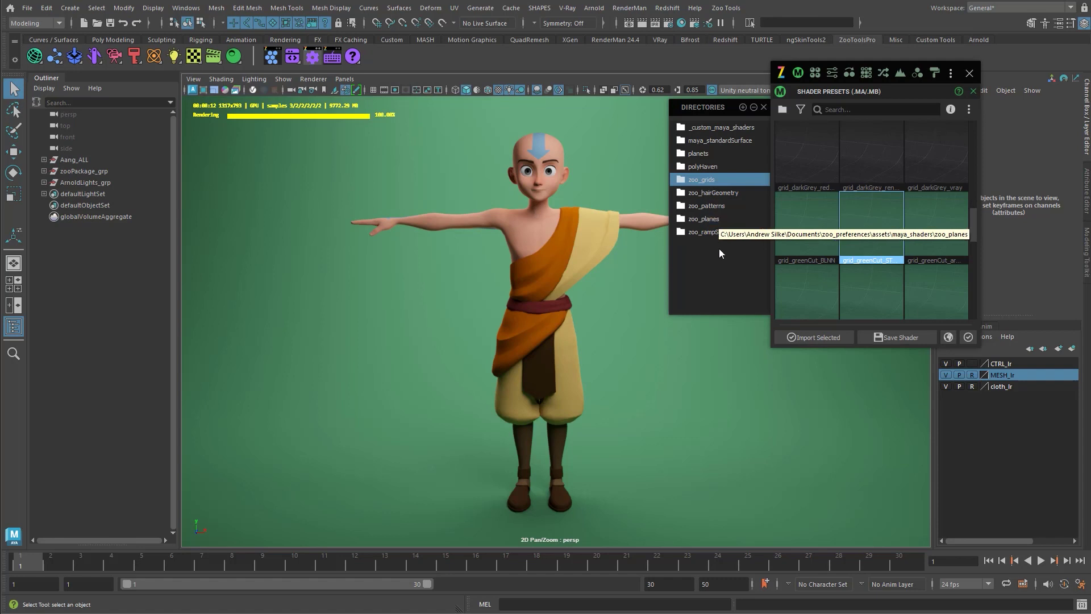
Apply the gridTxtr_mayaBlue preset from zoo_planes to the studio backdrop, deselect it and view it from a slight angle.
click(712, 232)
click(714, 218)
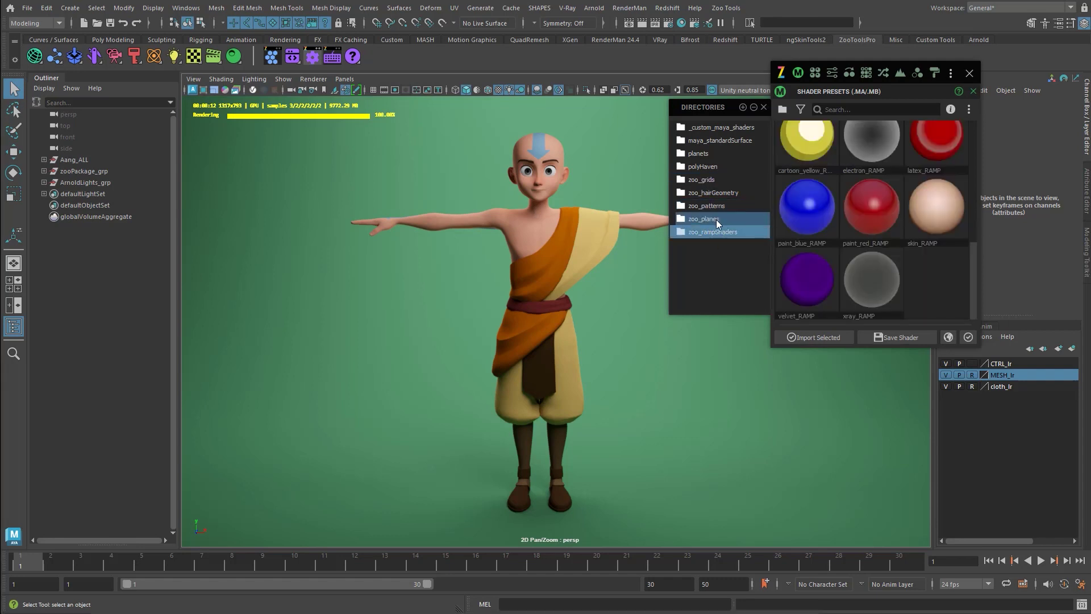
click(876, 291)
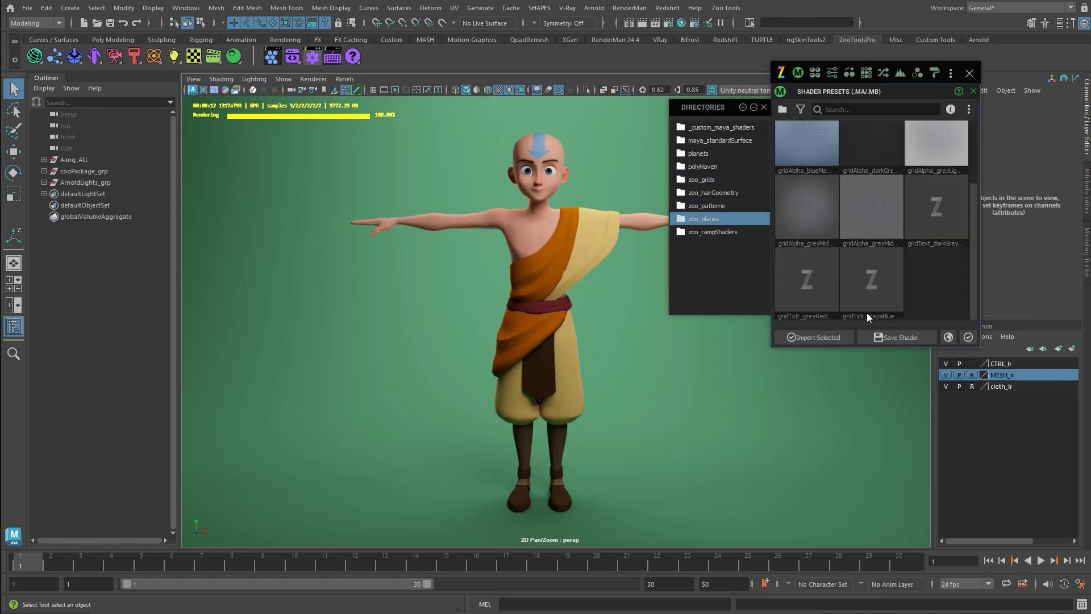
click(813, 337)
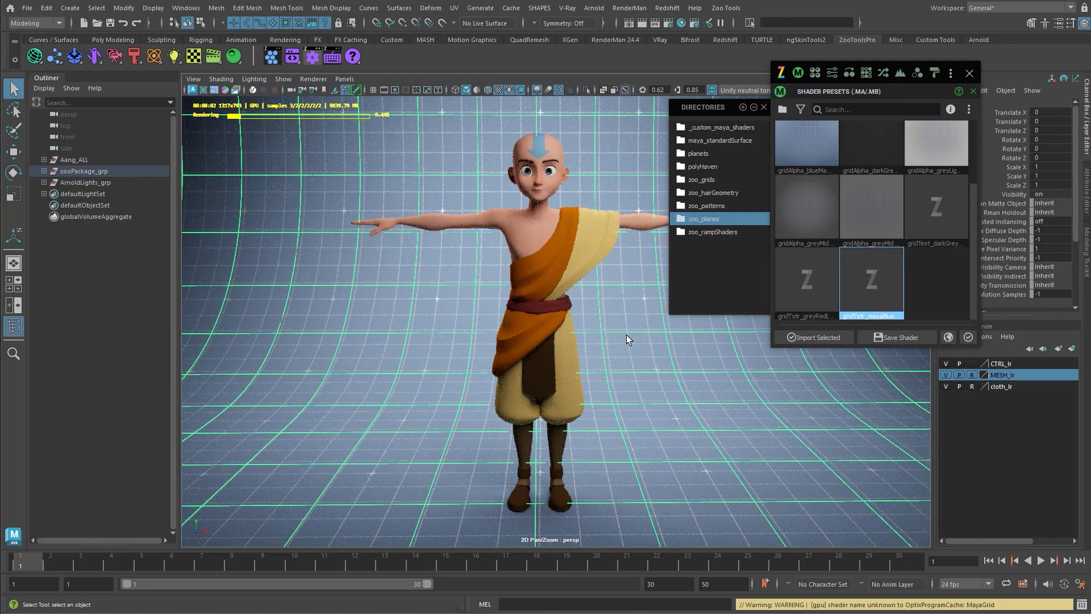
click(580, 370)
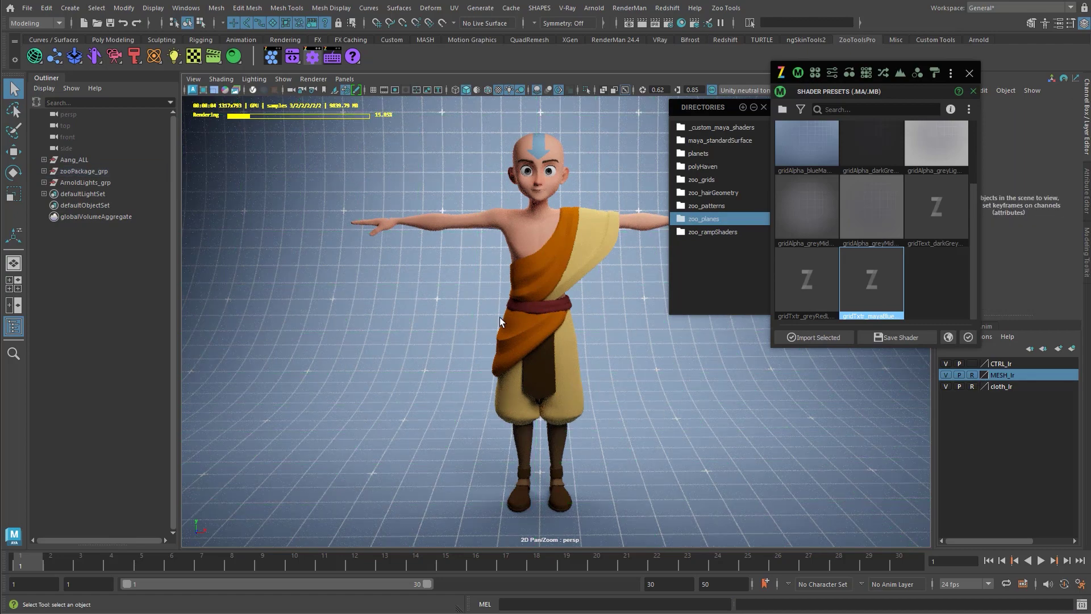
alt+drag(569, 392, 643, 398)
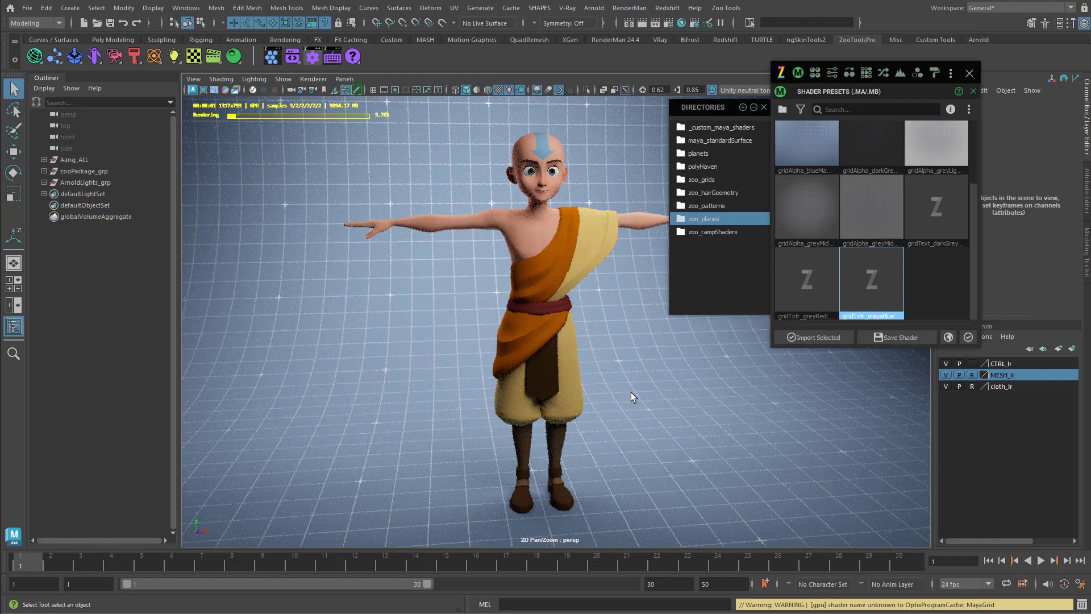
Search the polyHaven presets for "brick" and apply redBricks04_STRD to the studio backdrop.
click(715, 171)
click(870, 109)
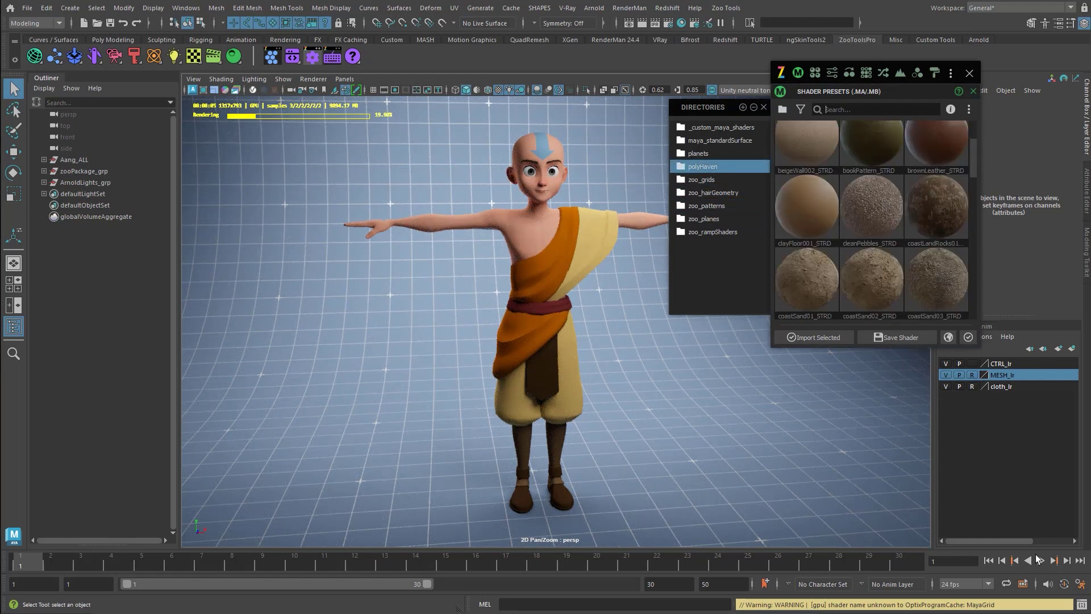
text(brick)
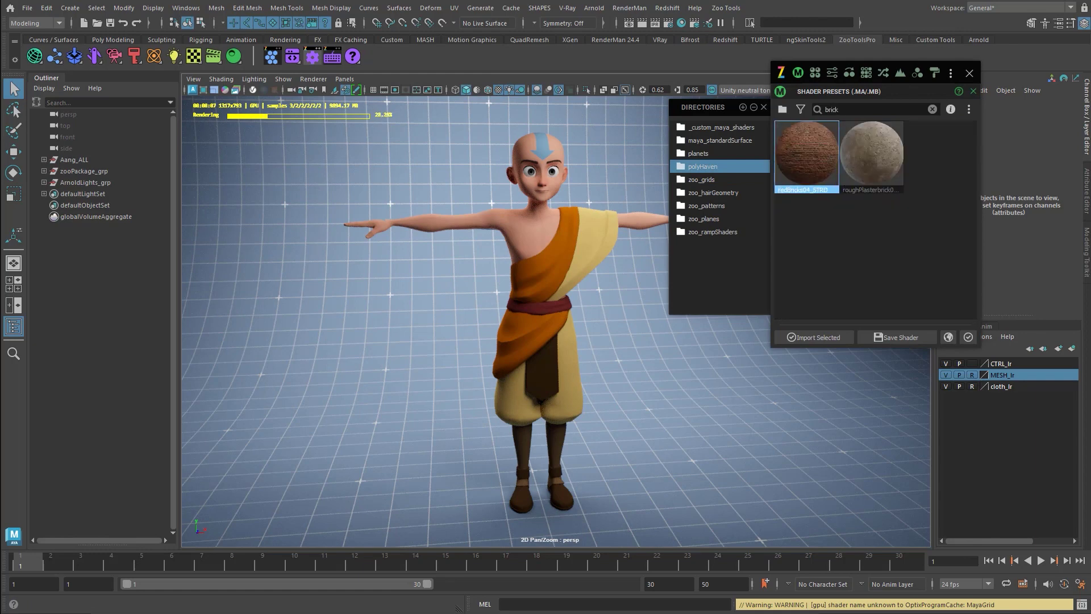
click(636, 381)
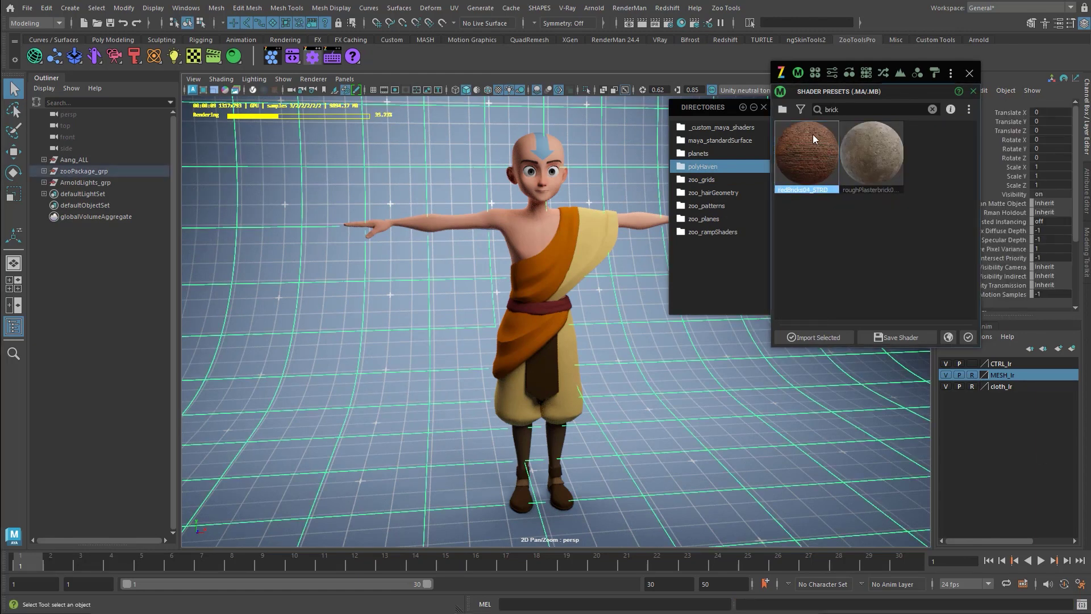
double_click(813, 134)
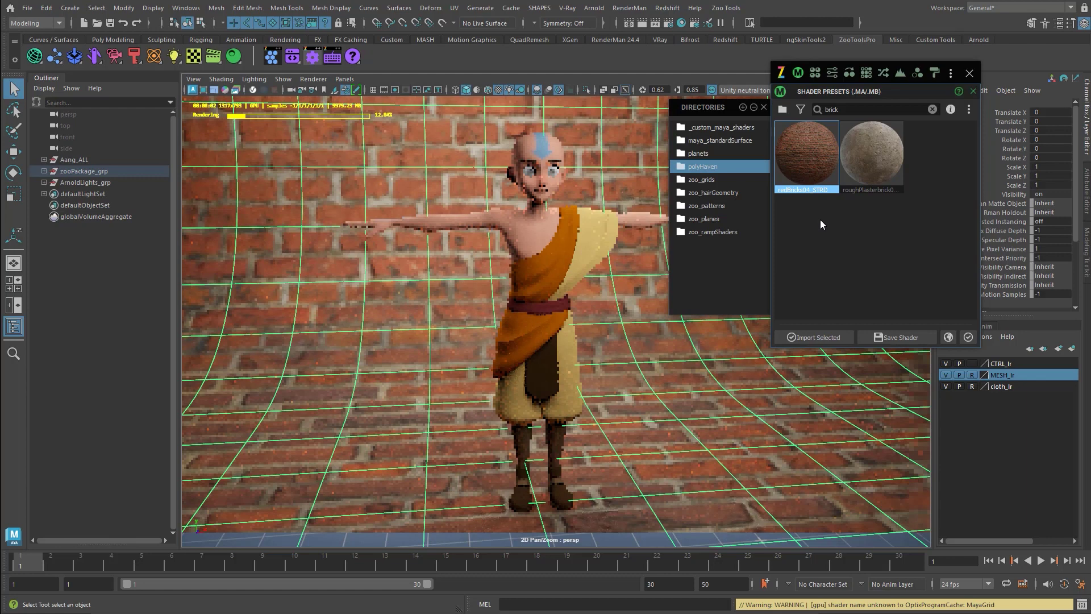
click(439, 317)
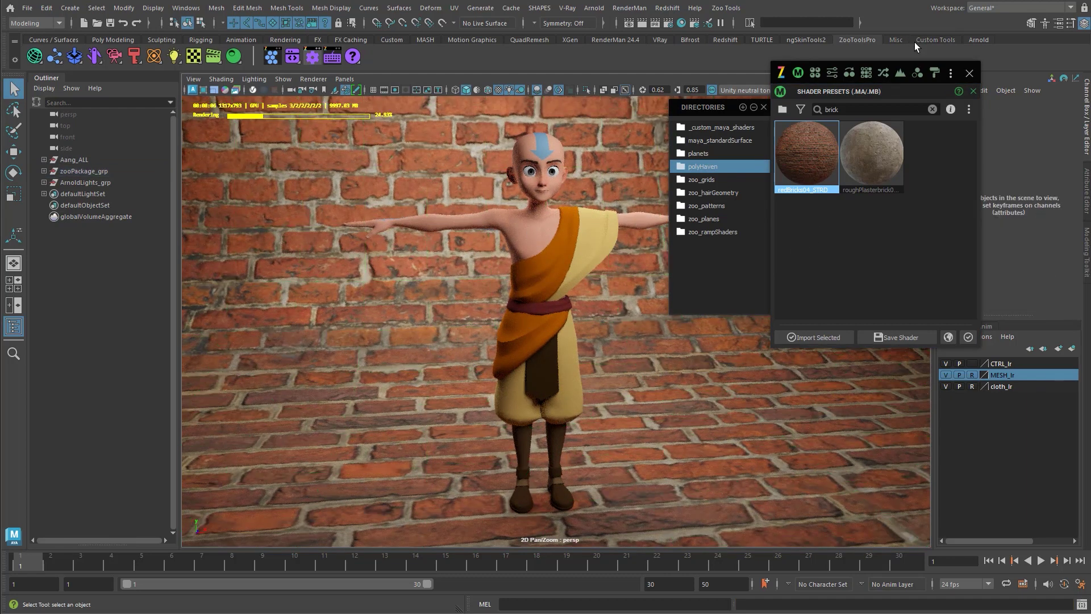
Close Shader Presets and graph the brick backdrop's material network in the Hypershade.
click(969, 72)
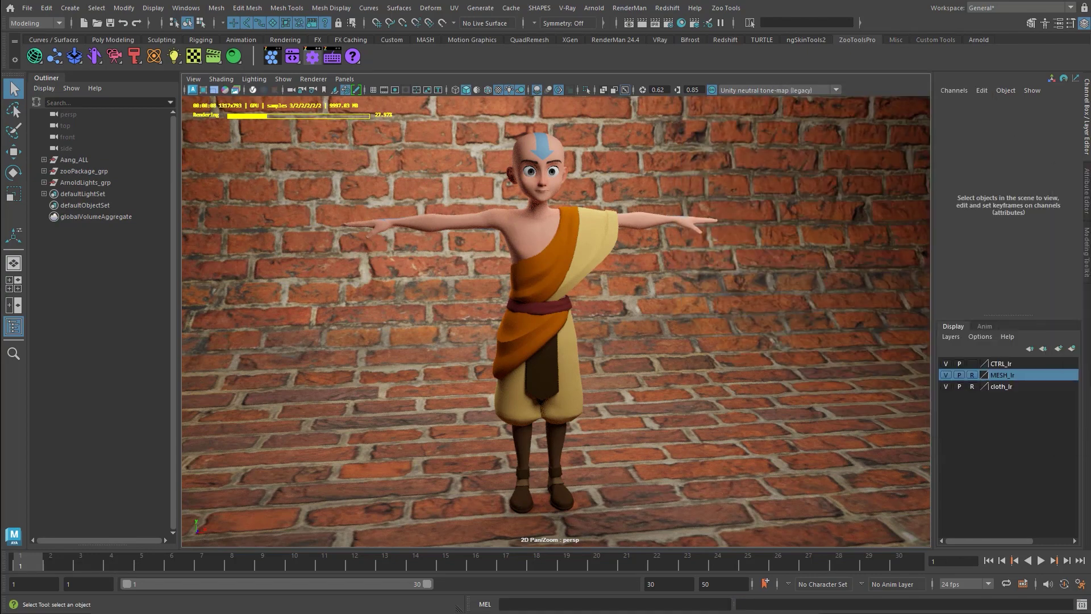
click(730, 225)
right_drag(735, 219, 767, 237)
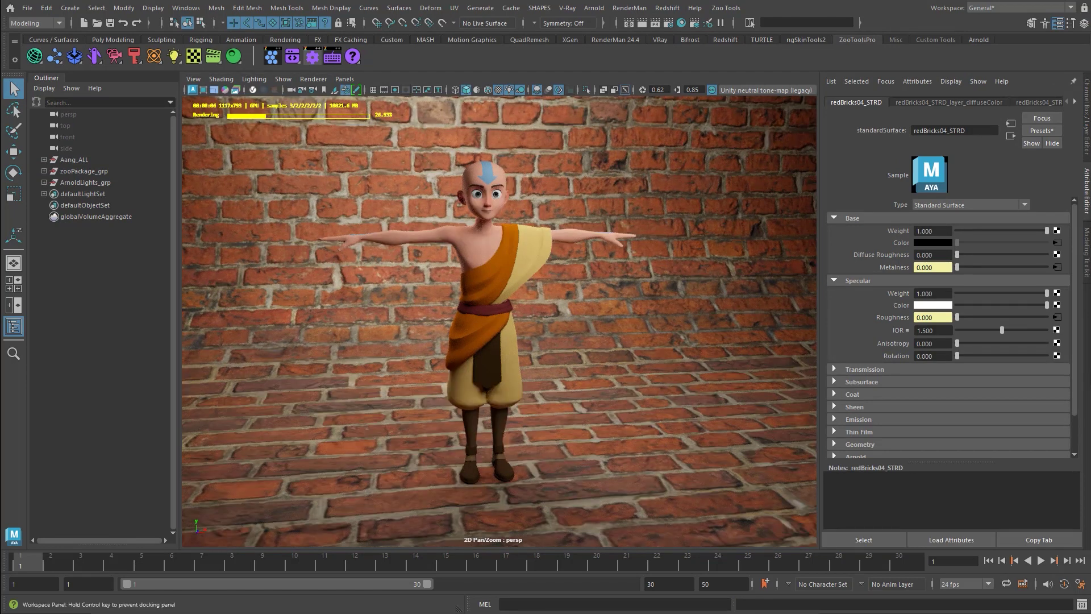
drag(1090, 70, 569, 70)
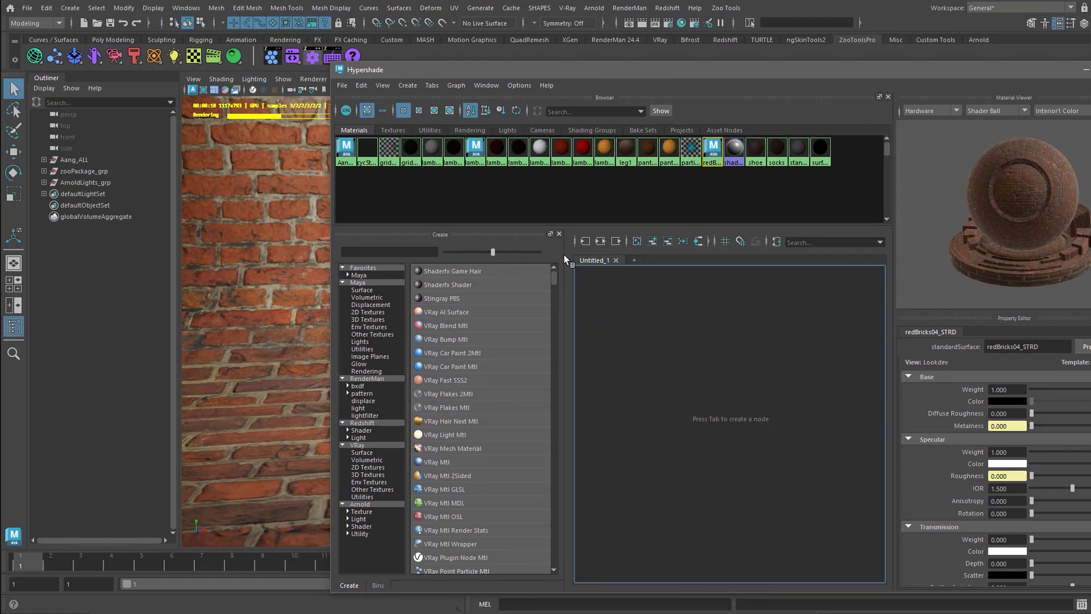
click(83, 171)
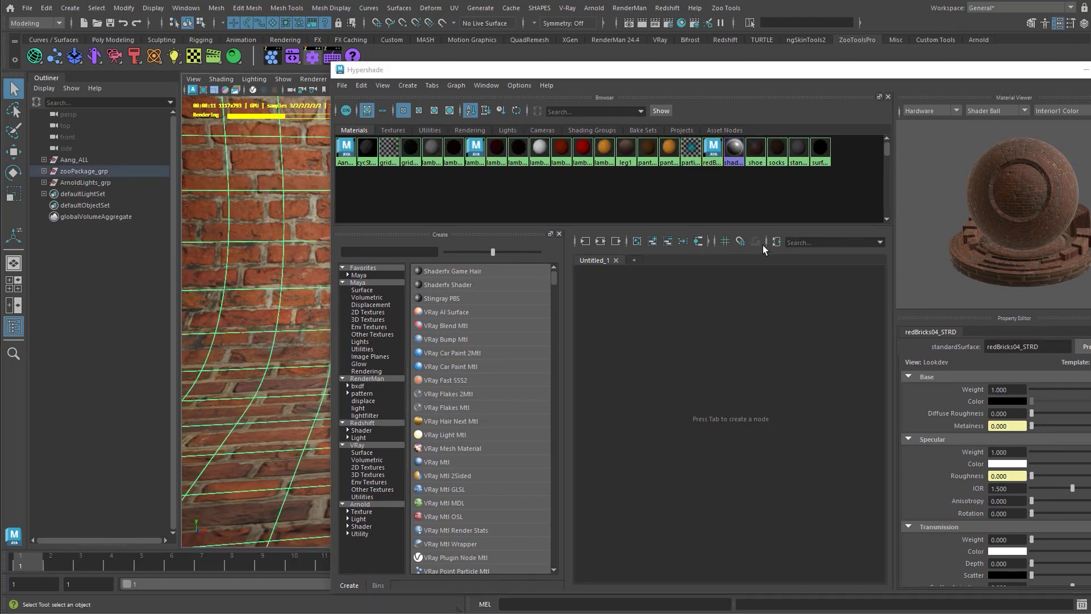
click(698, 241)
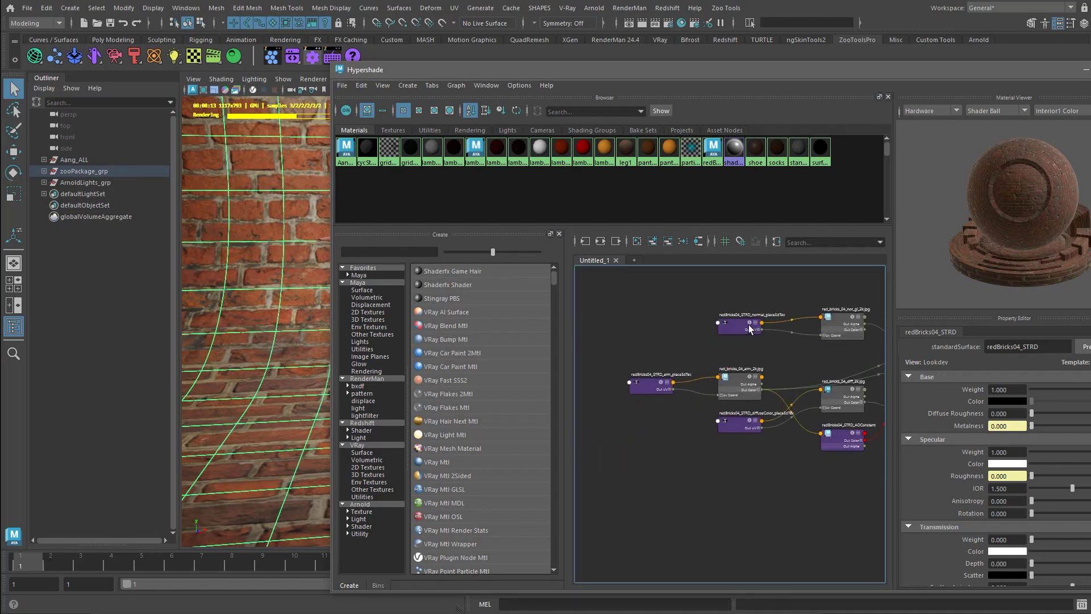
Set Repeat U and Repeat V to 3 on the redBricks04_STRD diffuse colour's place2dTexture node.
click(738, 325)
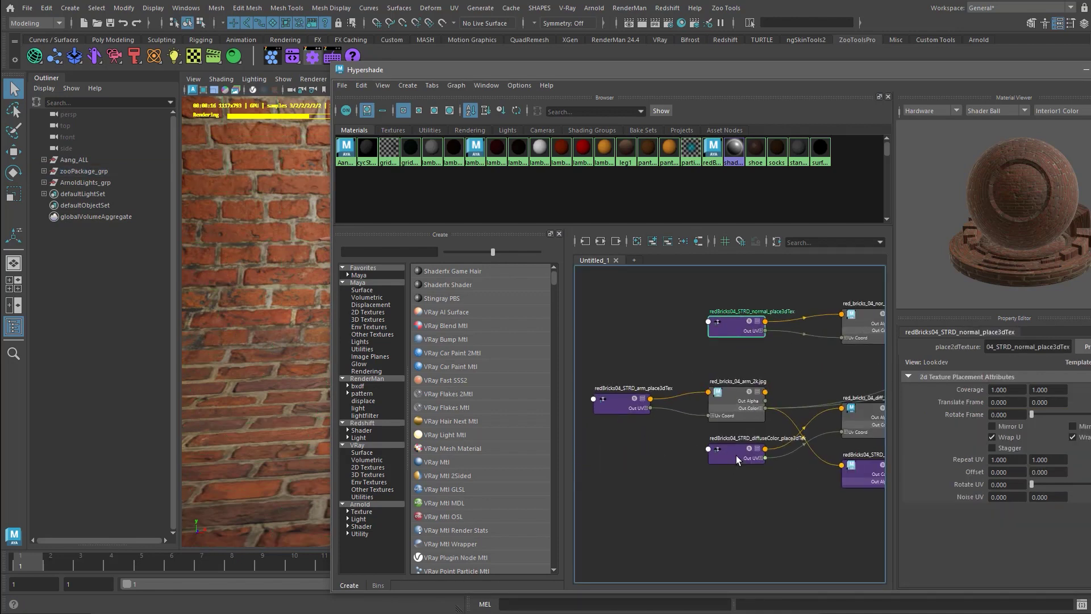
drag(734, 71, 1090, 137)
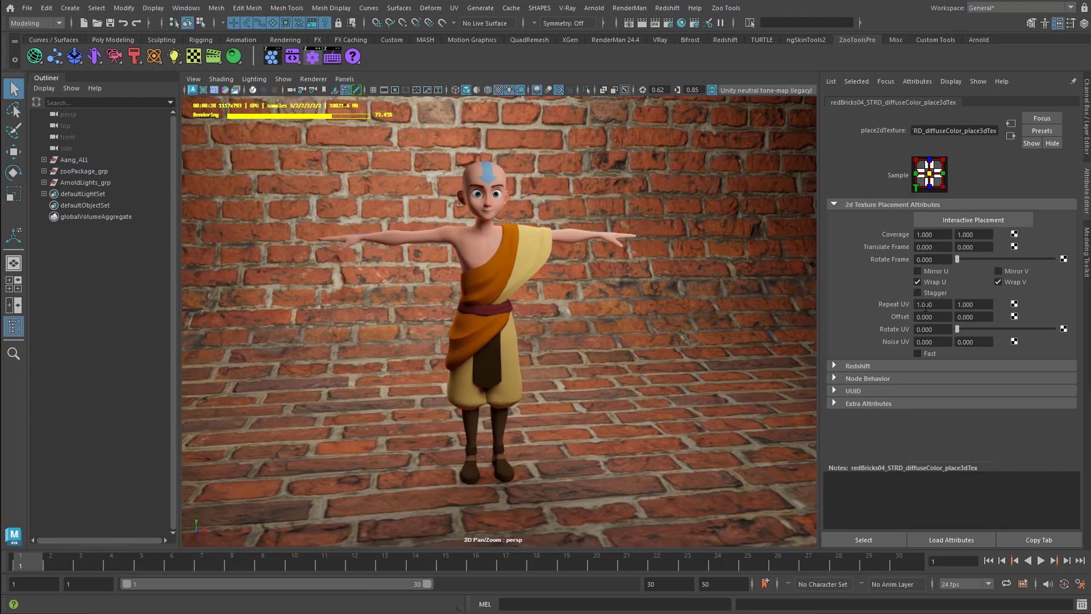
key(ctrl+a)
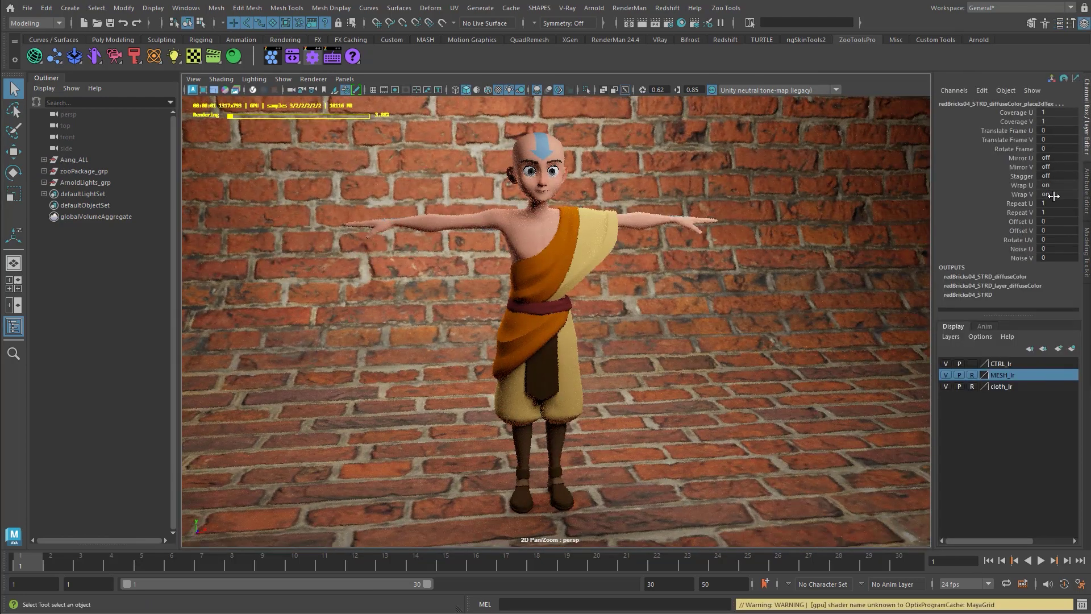
drag(1053, 203, 1057, 212)
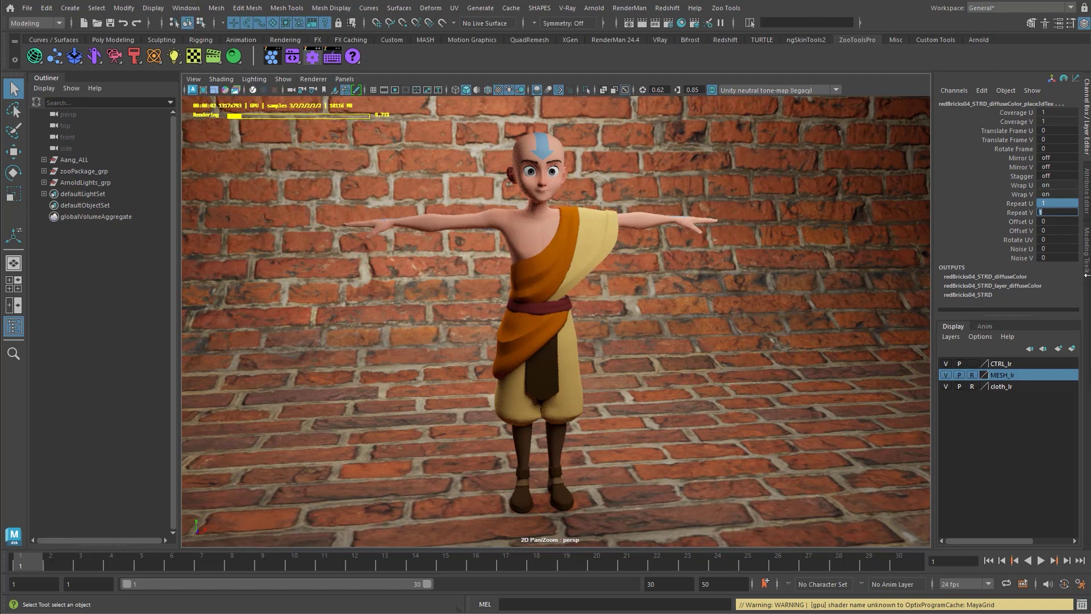
text(3)
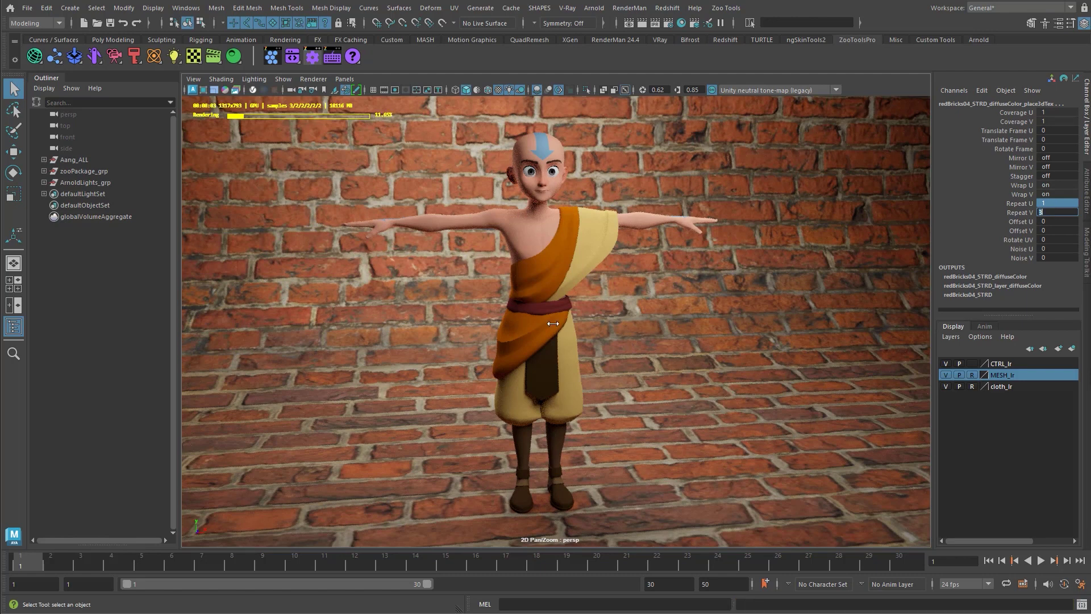
key(Return)
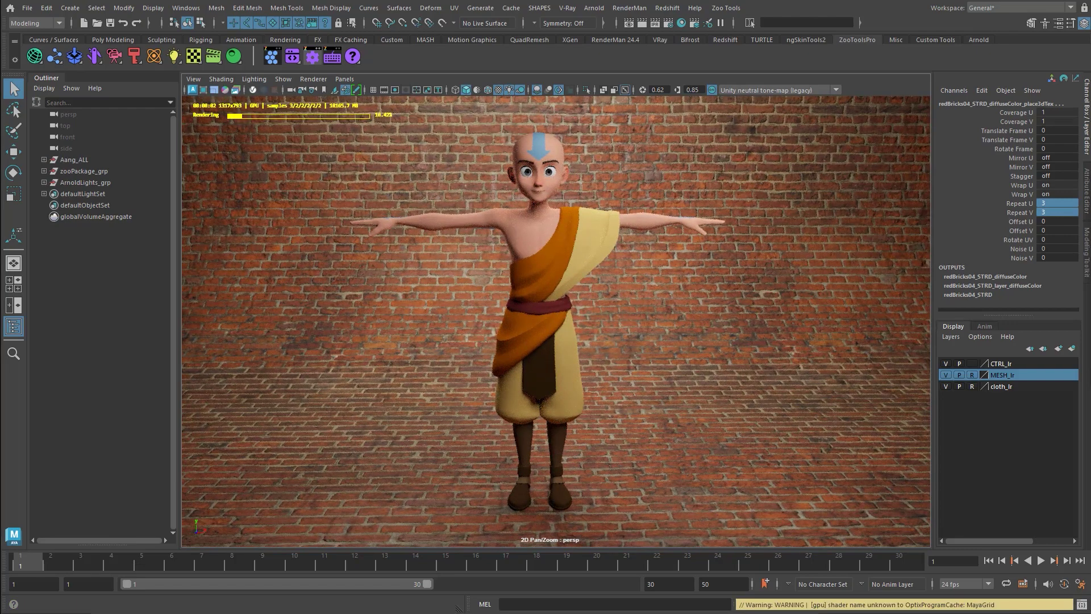
Apply the roughPlasterbrick preset to the studio backdrop and search the polyHaven presets for "conc".
click(646, 240)
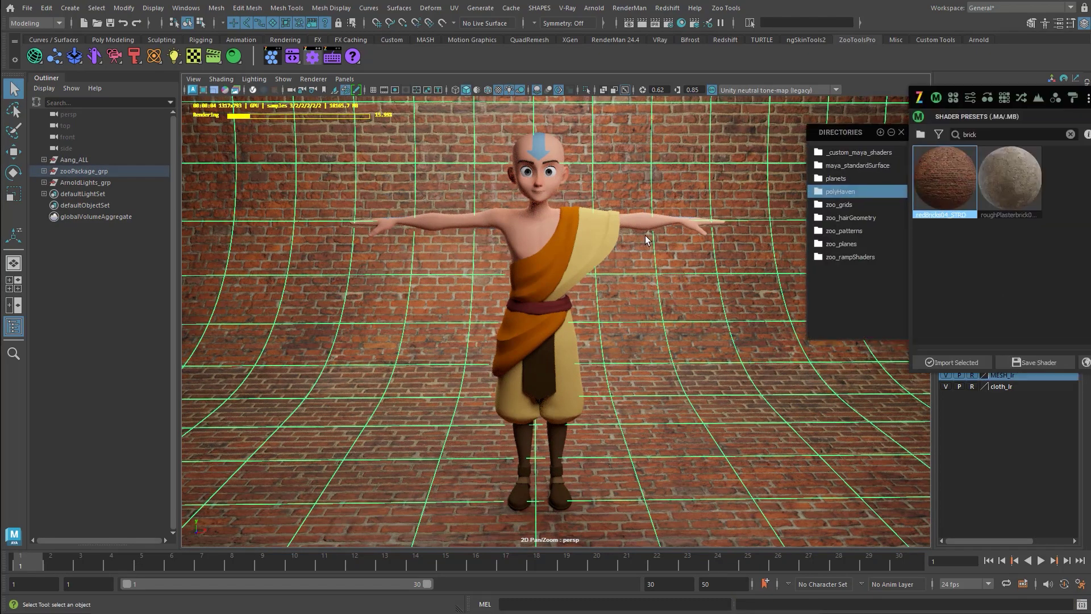
double_click(903, 169)
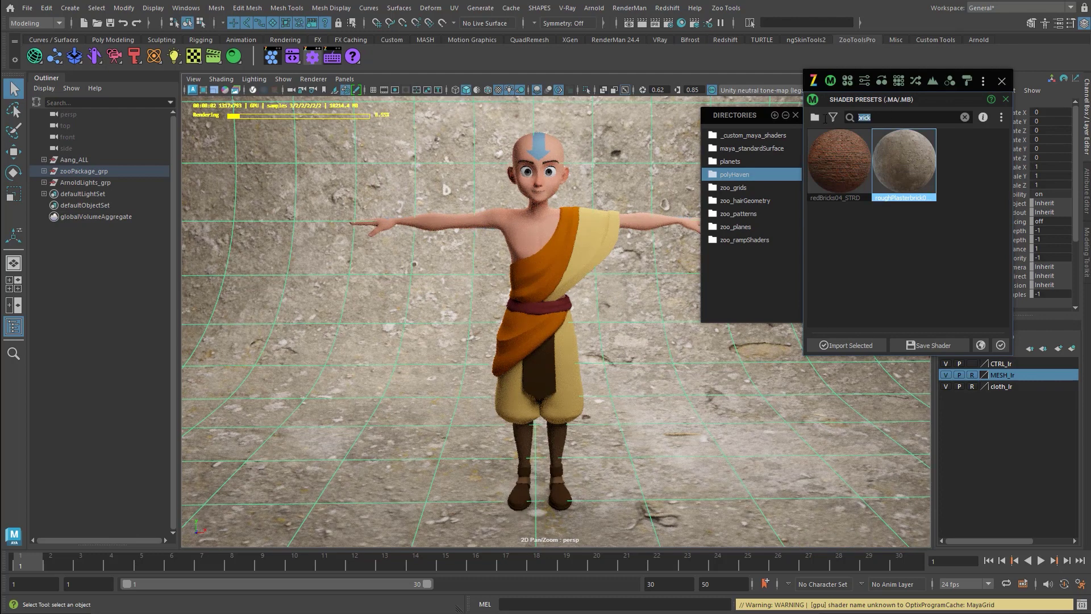
text(cem)
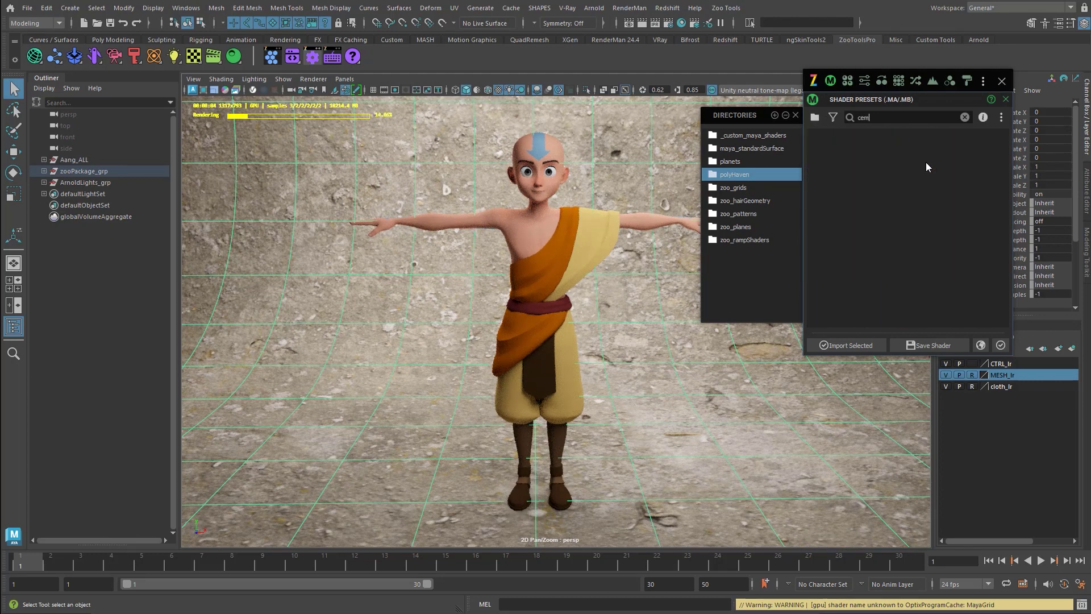
key(BackSpace)
key(BackSpace)
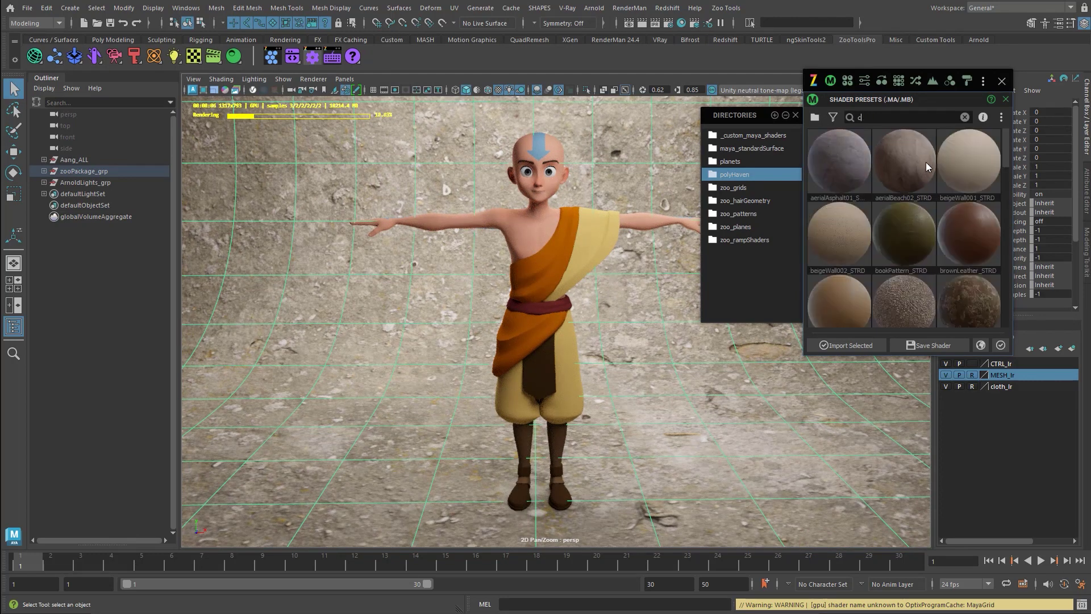
text(onc)
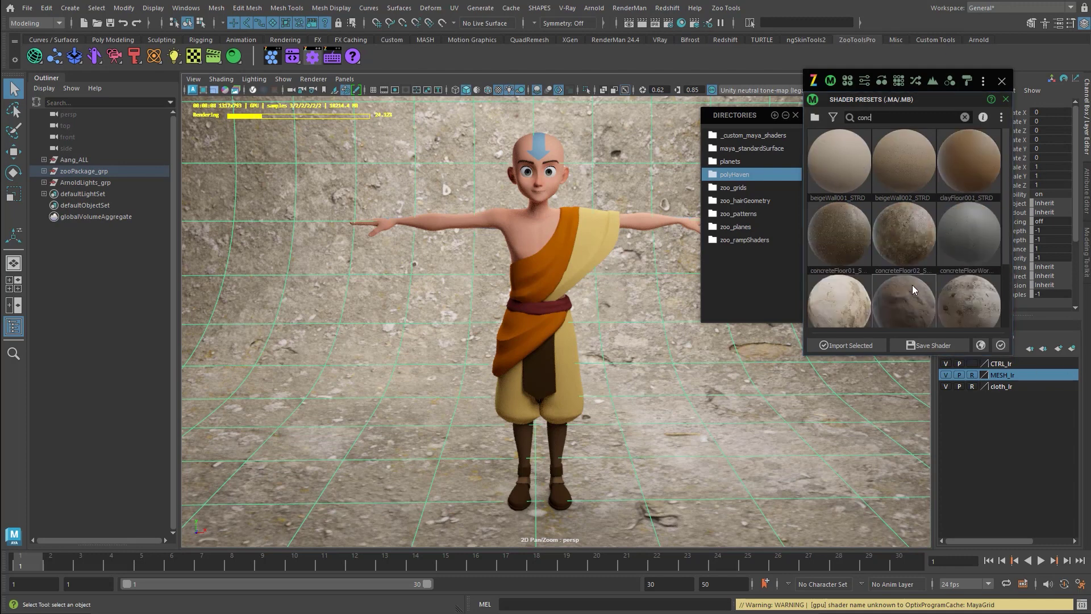
Try the whitePlaster02 and plasterGrey04_STRD presets from polyHaven on the studio backdrop.
scroll(912, 285, down, 2)
click(906, 284)
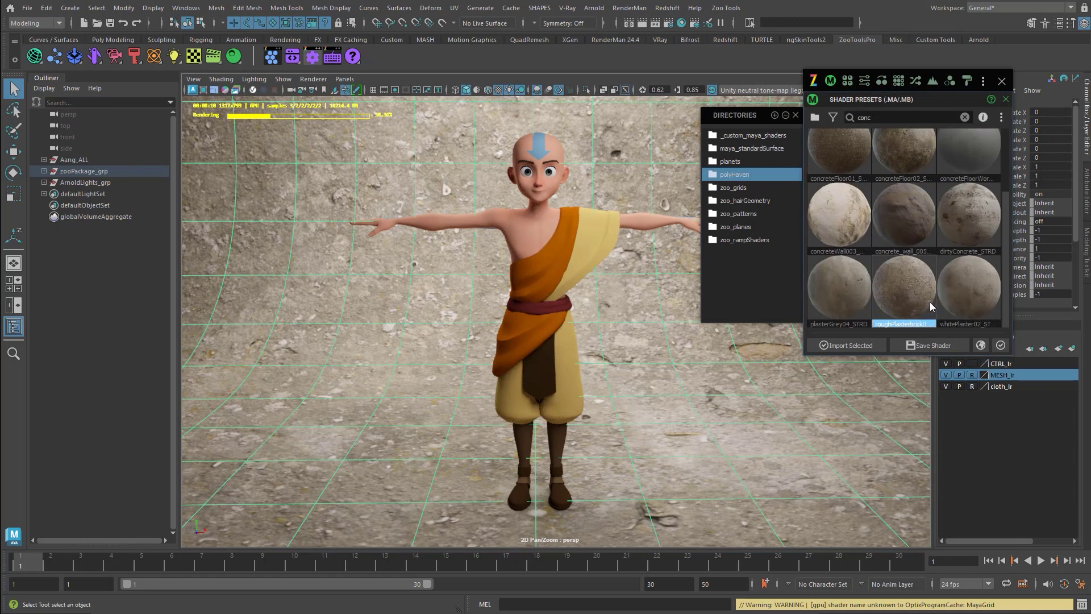
double_click(969, 291)
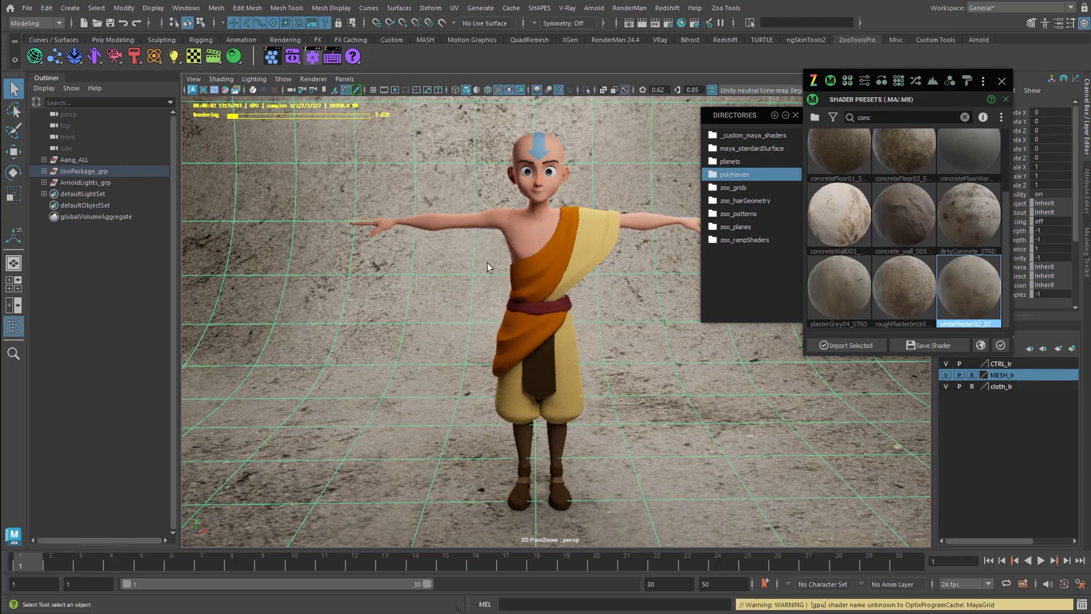
click(847, 287)
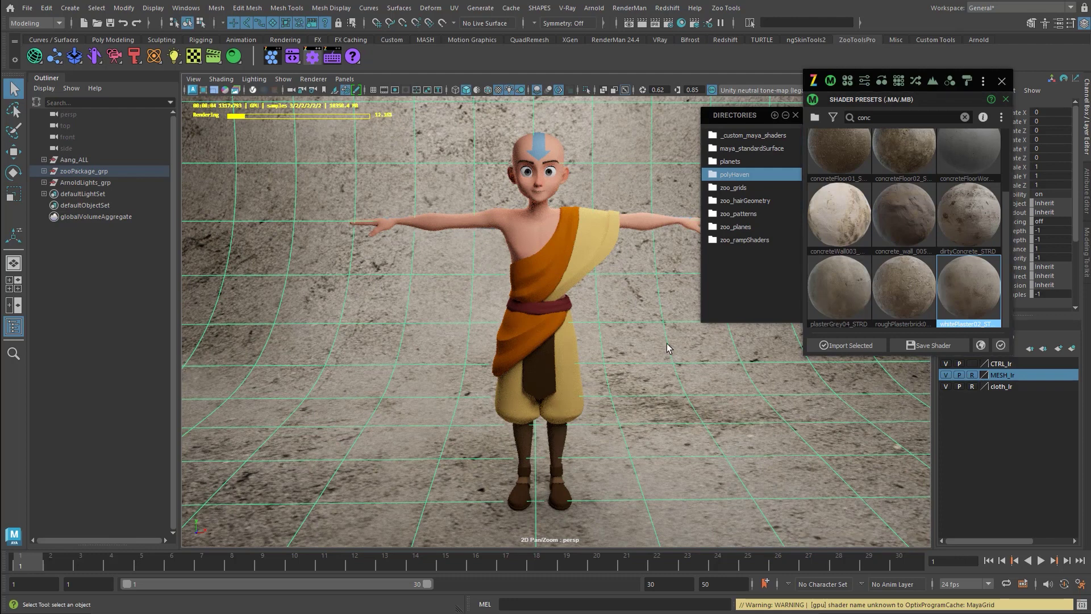
double_click(845, 287)
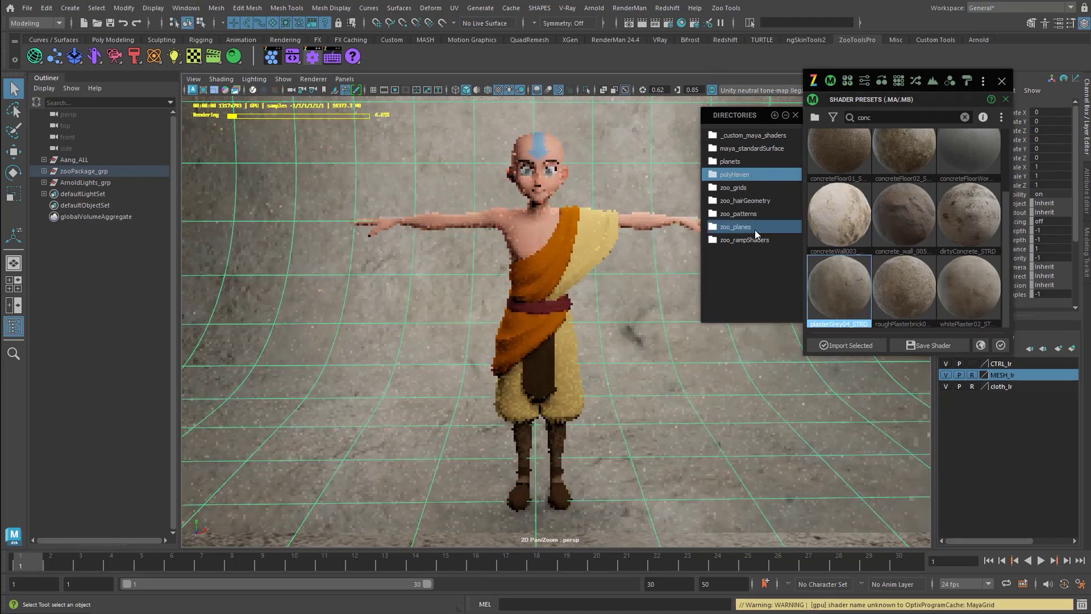
Apply the gridTxtr_mayaBlue_STRD preset from zoo_planes to the studio backdrop, using the existing shader, and deselect the backdrop.
click(755, 228)
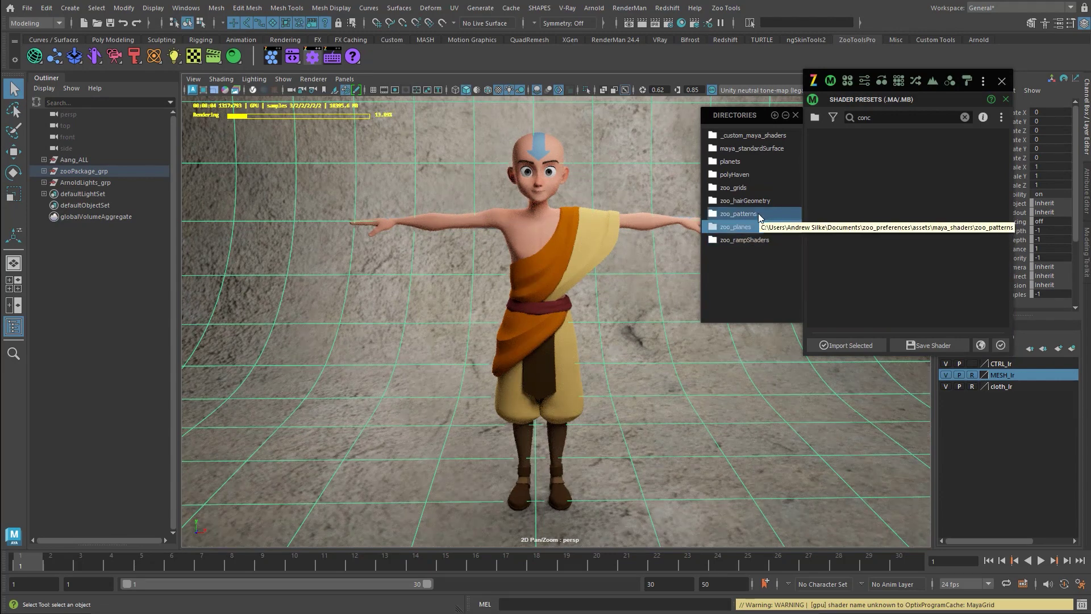
click(966, 117)
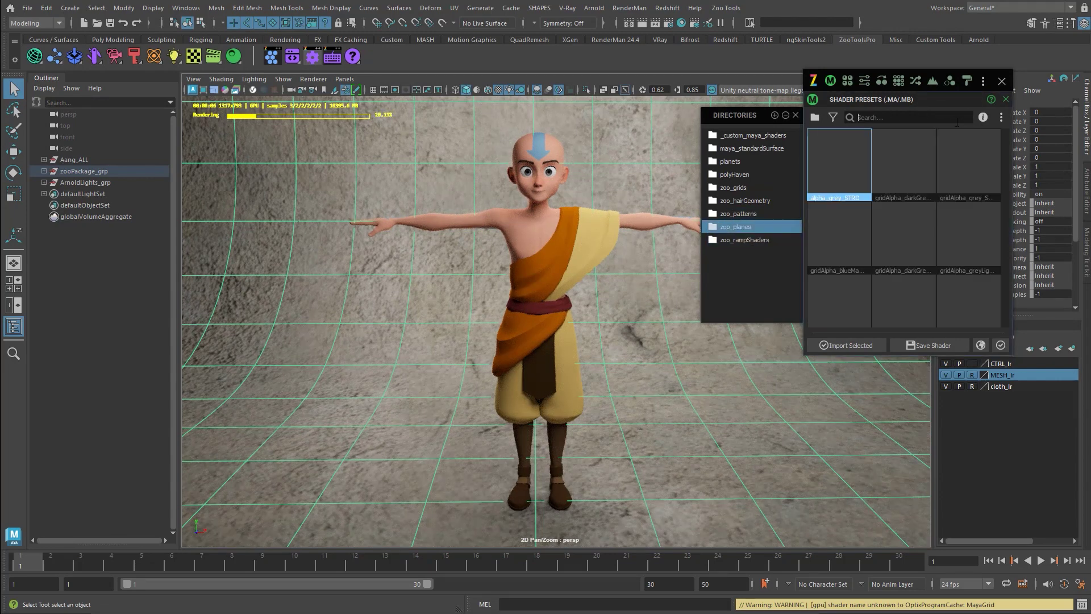
click(910, 293)
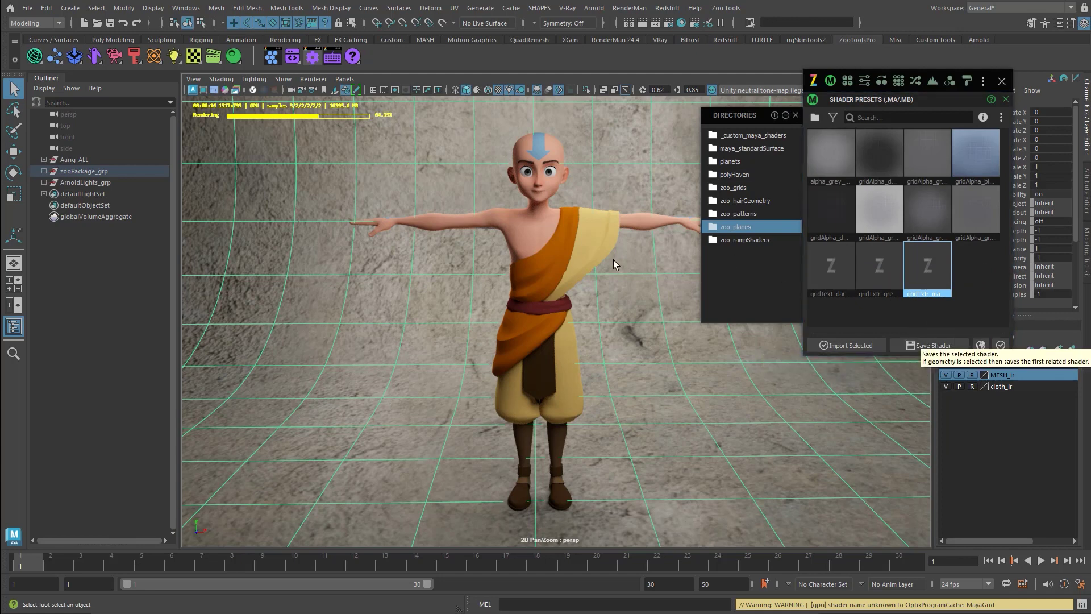
double_click(929, 270)
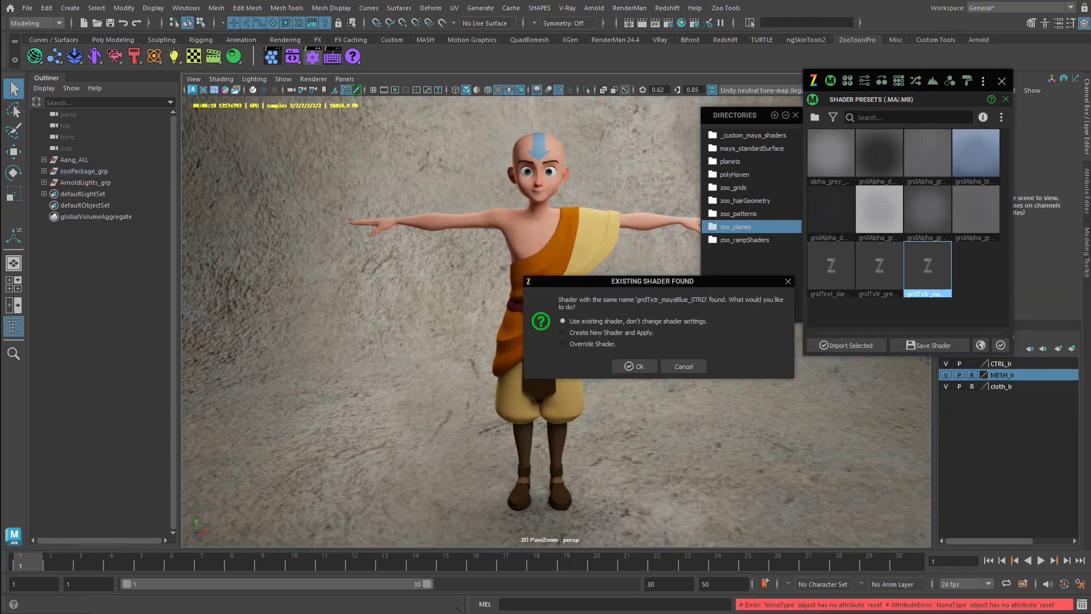
drag(1090, 139, 1090, 176)
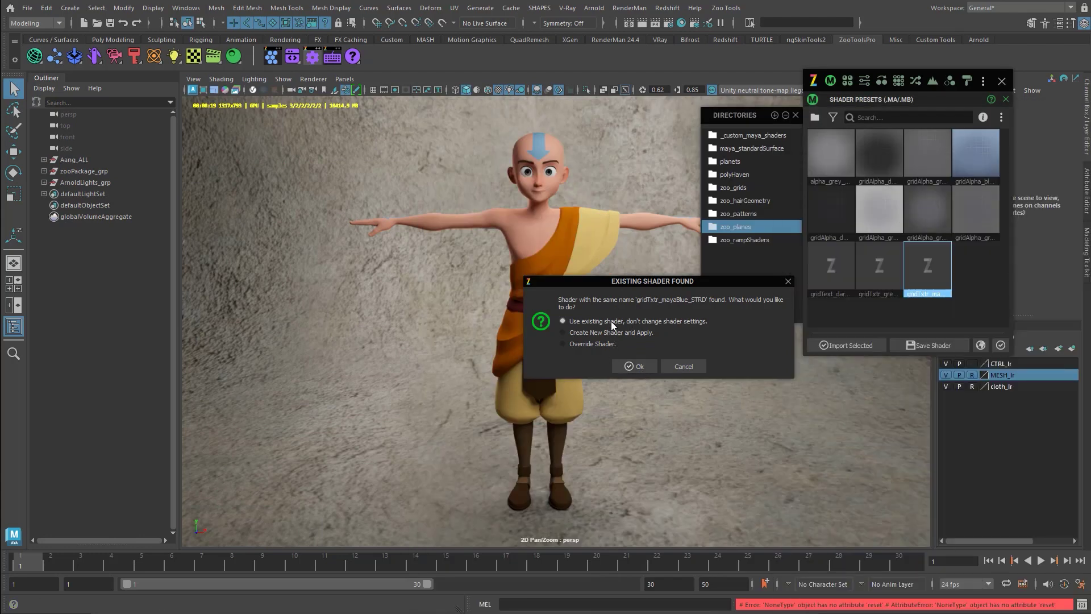
click(637, 367)
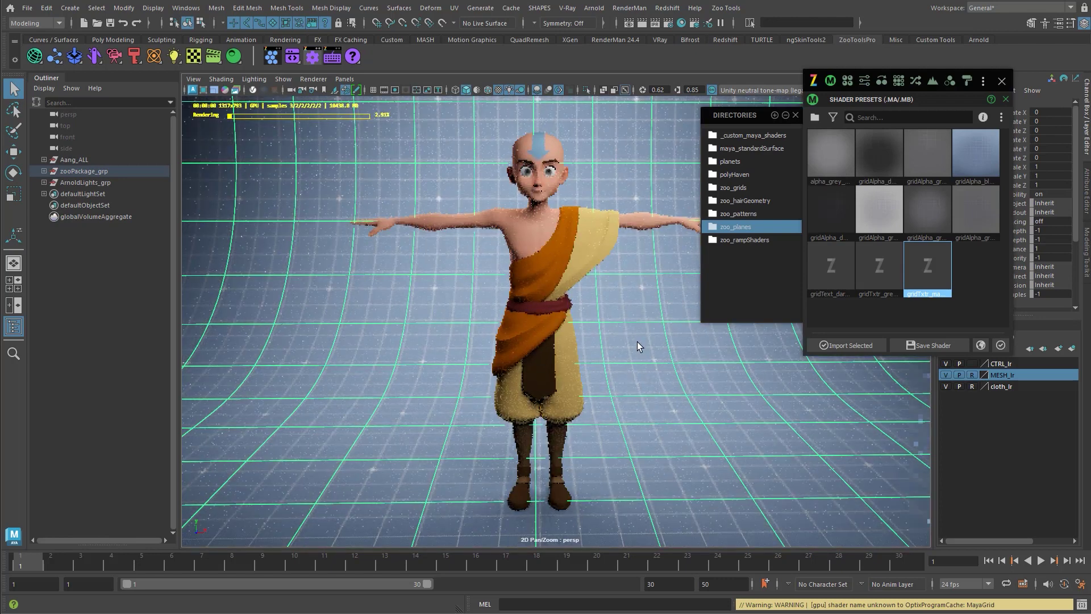
click(597, 336)
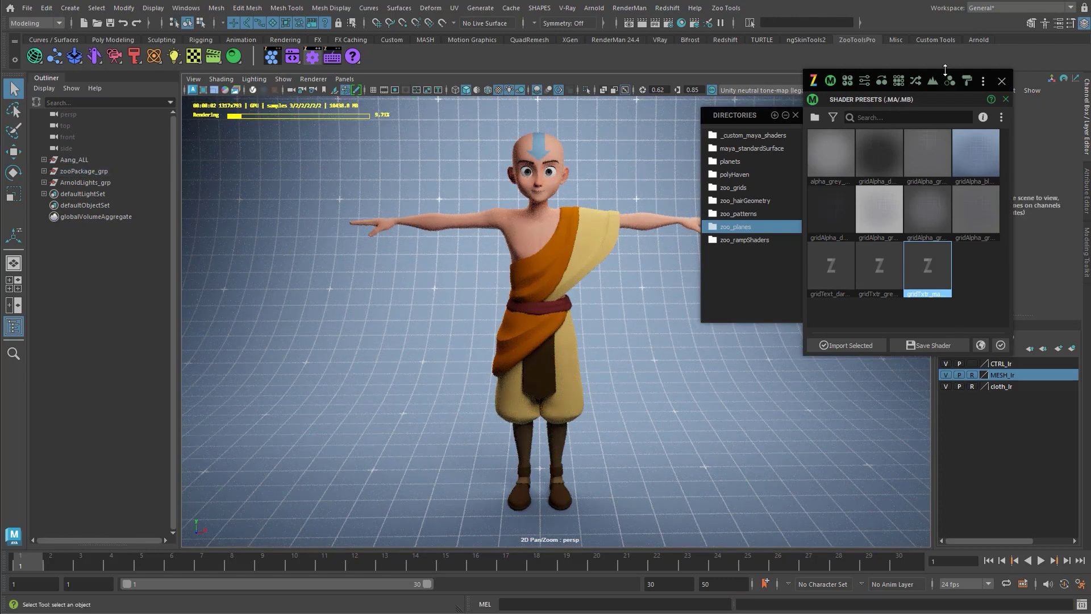
Close the presets window, launch the Focus Puller and stop Arnold rendering in the viewport.
click(1002, 80)
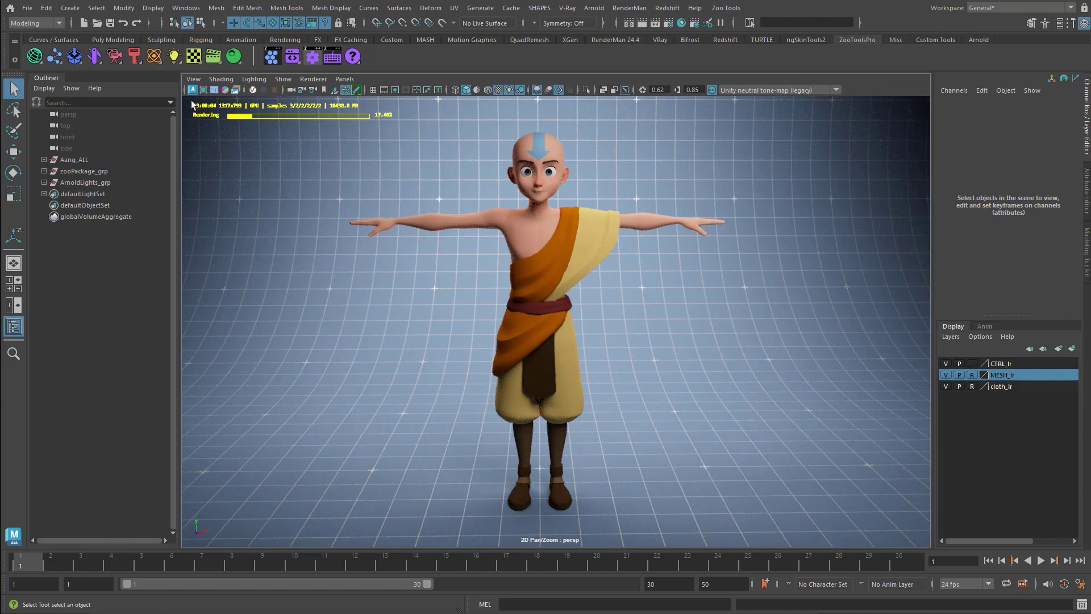
click(174, 56)
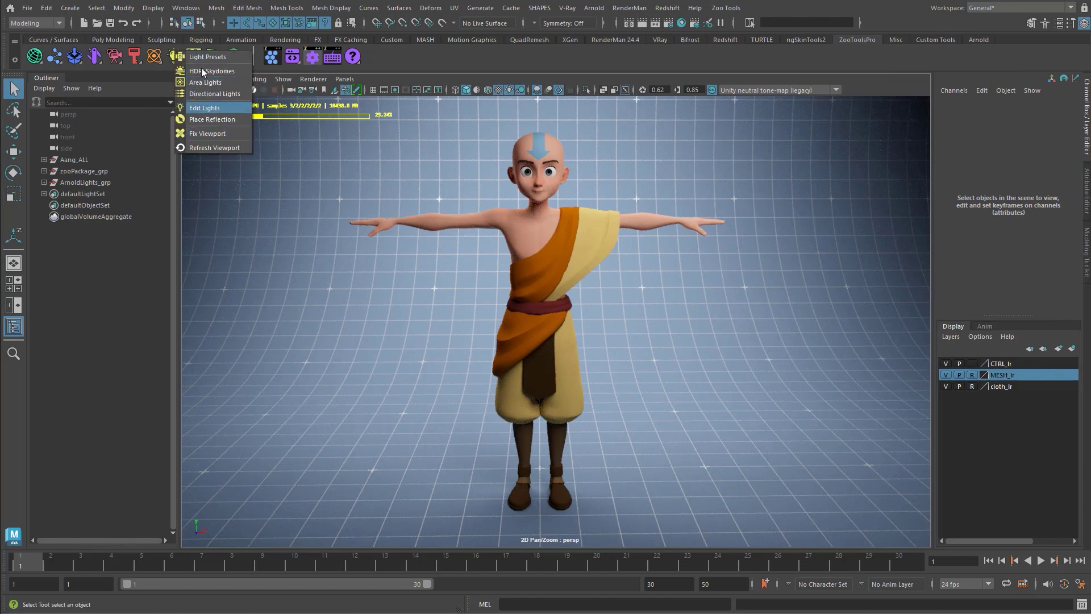
click(116, 58)
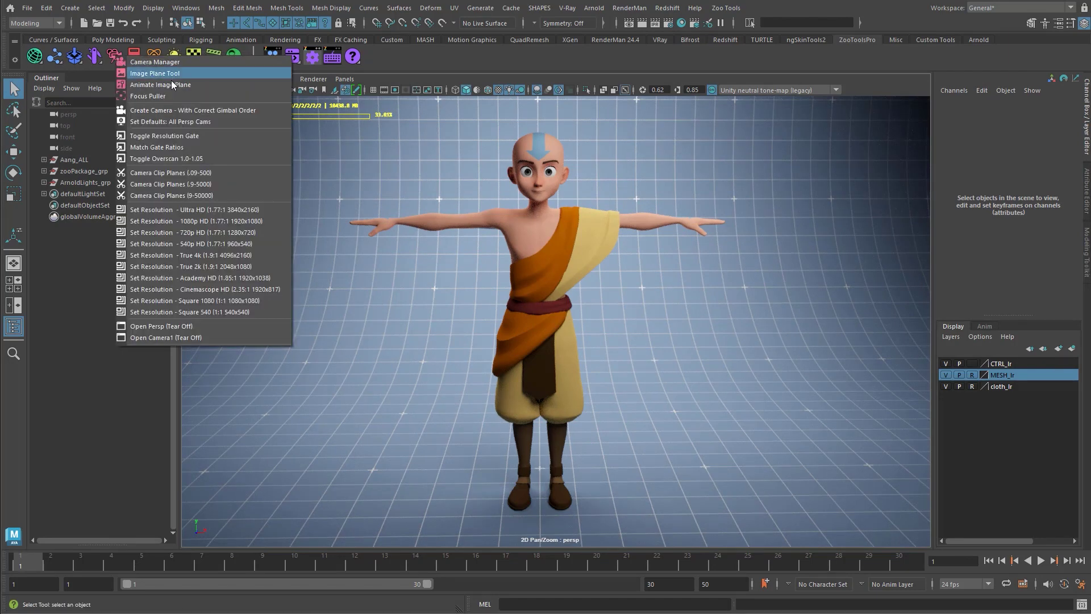
click(160, 96)
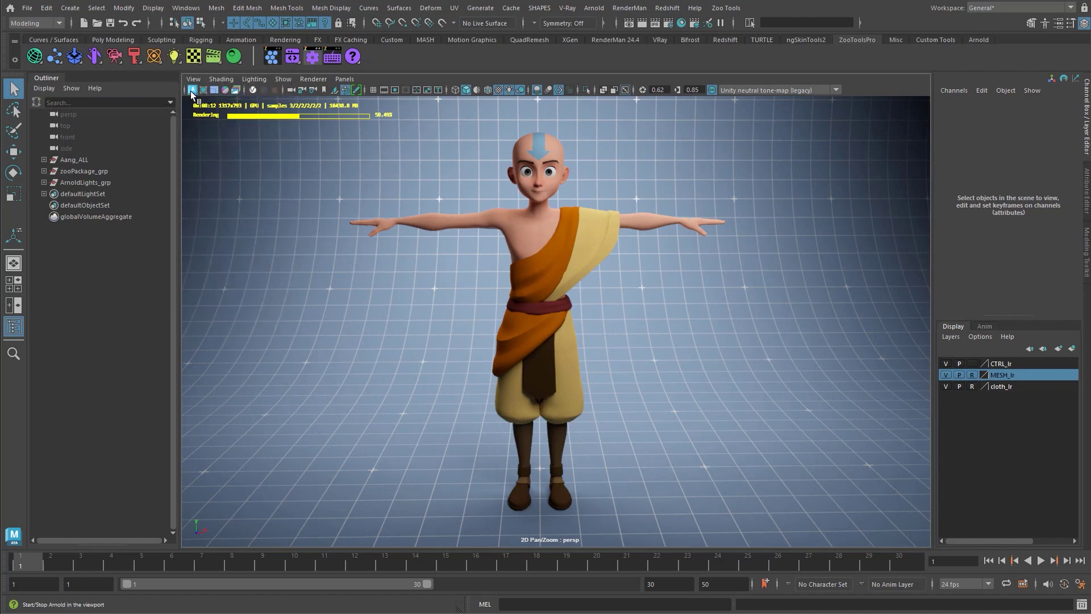
click(208, 89)
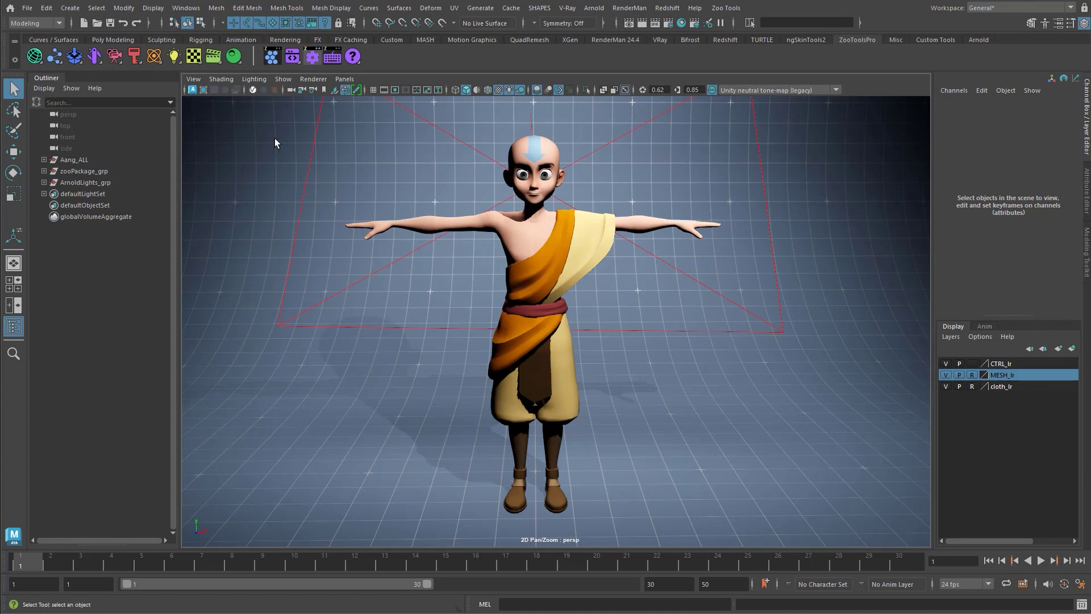
mouse_move(537, 214)
alt+mouse_down()
mouse_move(469, 234)
mouse_move(560, 221)
mouse_move(519, 221)
alt+mouse_up()
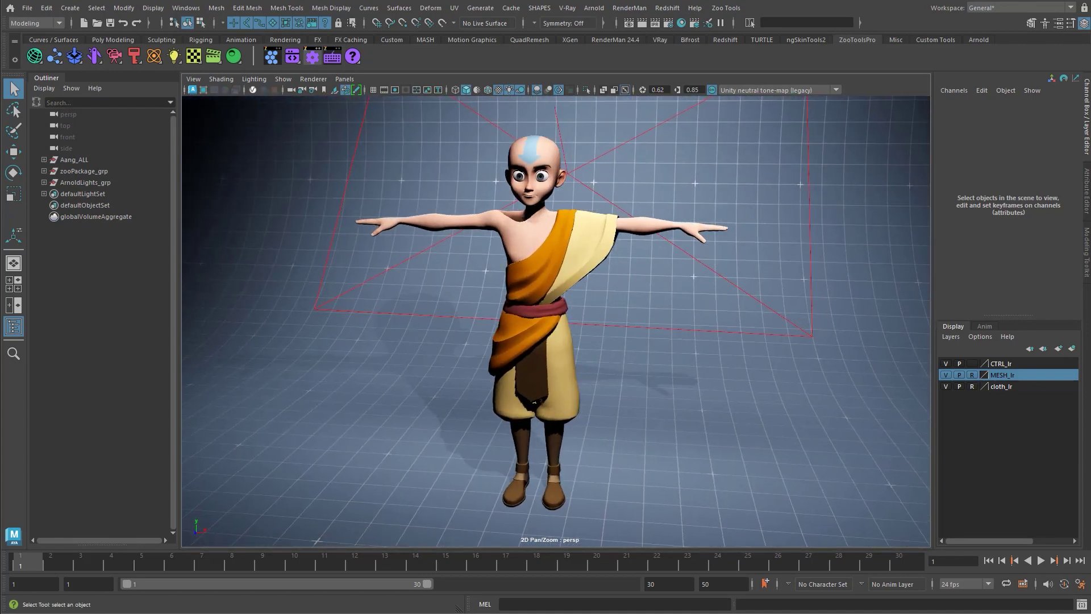
Close Shader Presets and leave only the Focus Puller open in the Toolsets window.
drag(1088, 130, 869, 93)
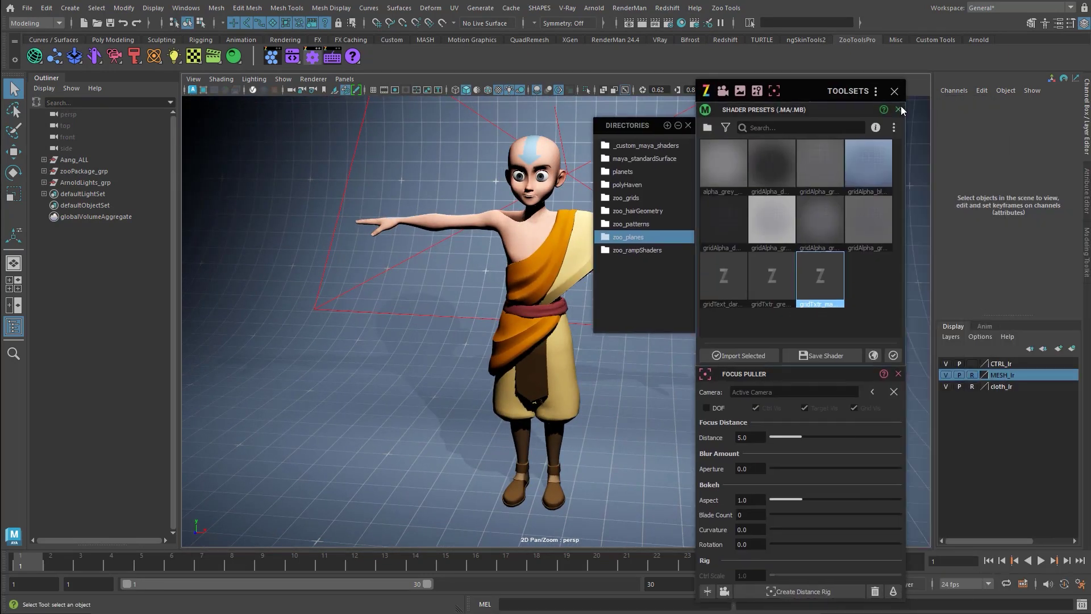
click(902, 107)
click(901, 110)
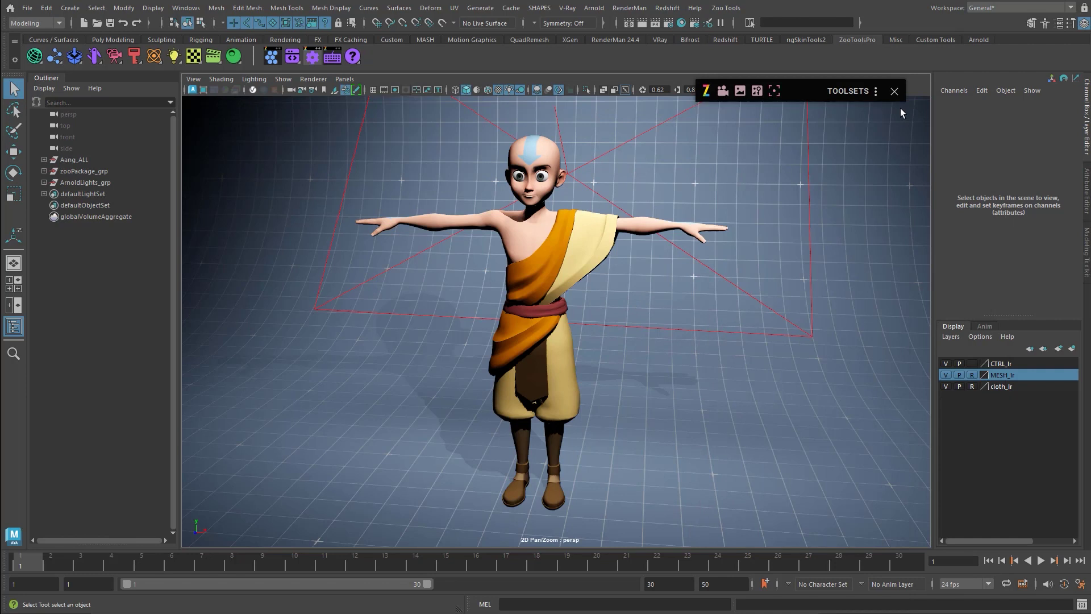
click(772, 93)
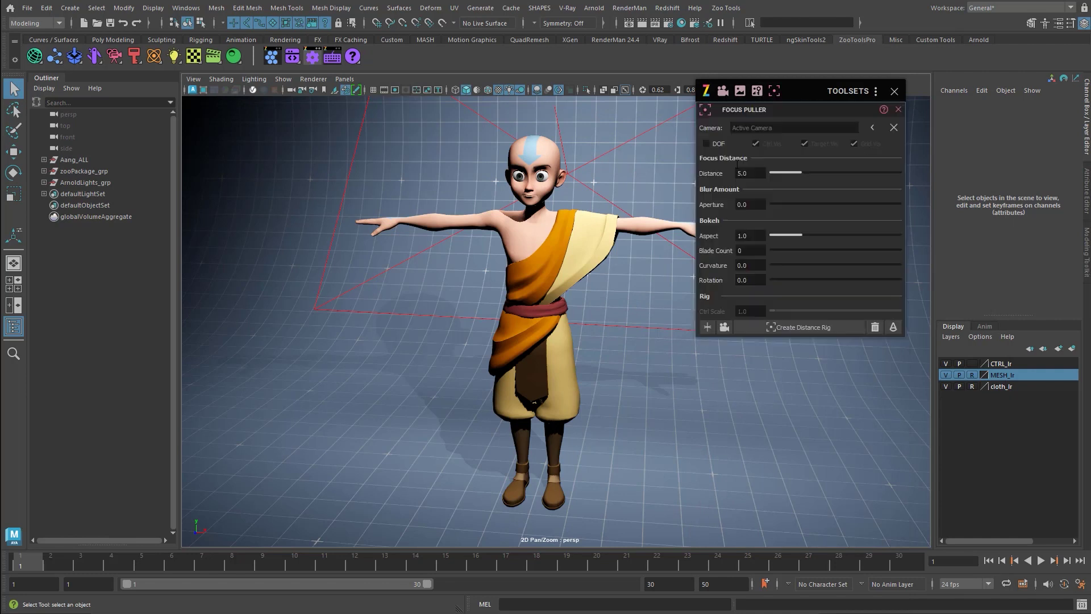
Set the Focus Puller renderer to Arnold and create a distance rig for the persp camera.
click(894, 328)
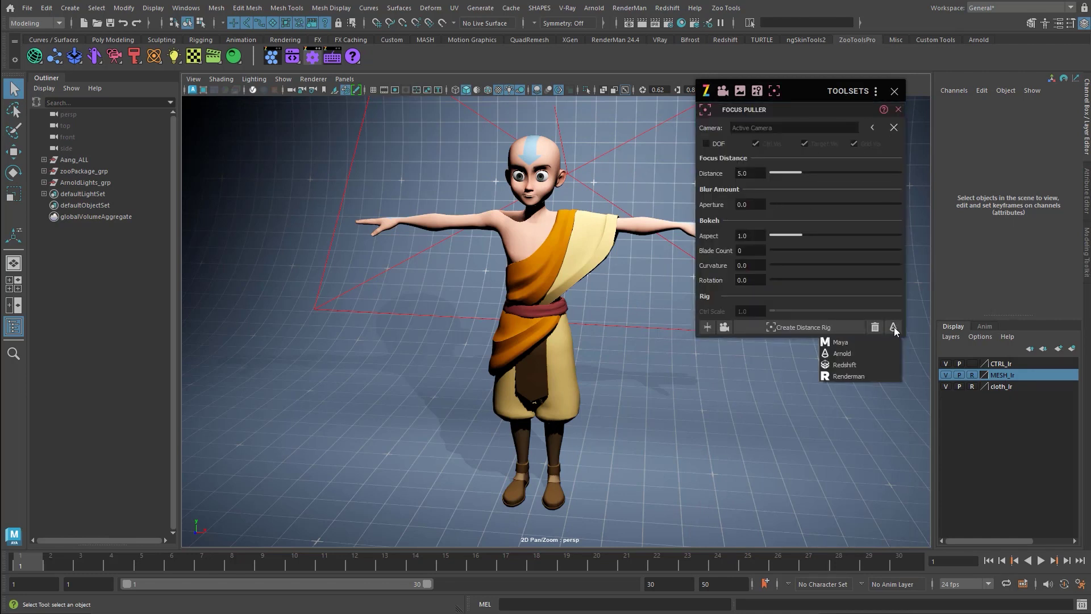
click(853, 353)
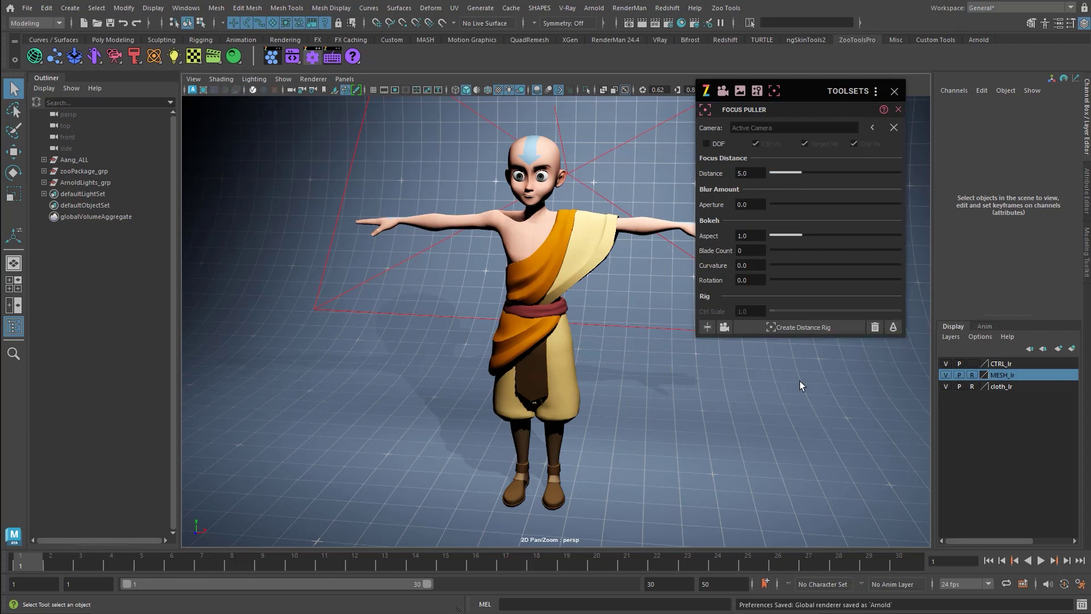
alt+middle_drag(633, 380, 608, 394)
key(backslash)
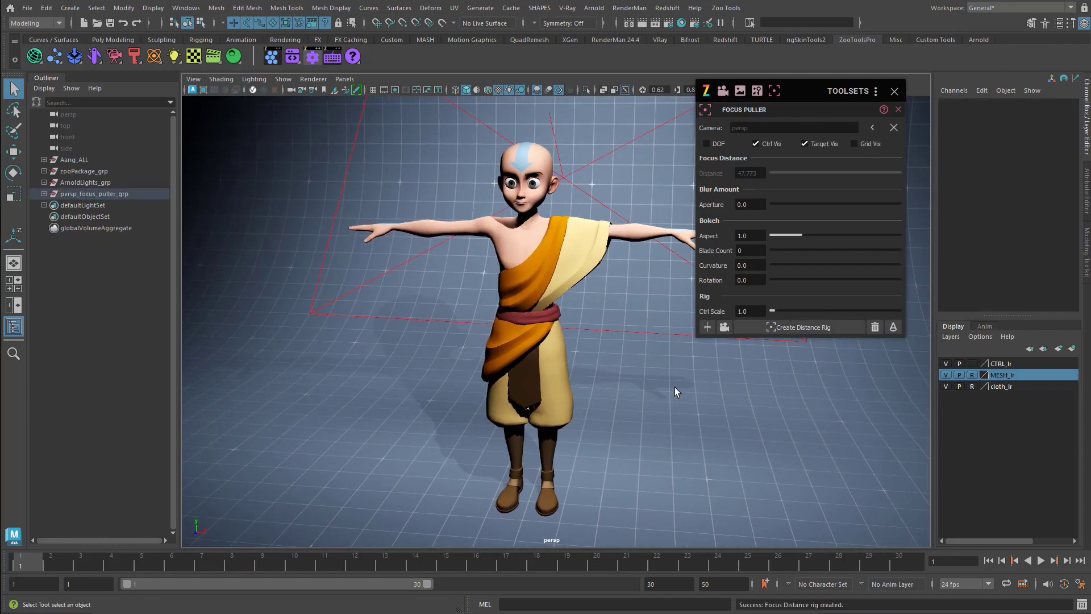
Expand persp_focus_puller_grp, select persp_focus_ctrl and display the control curves in the viewport.
click(44, 194)
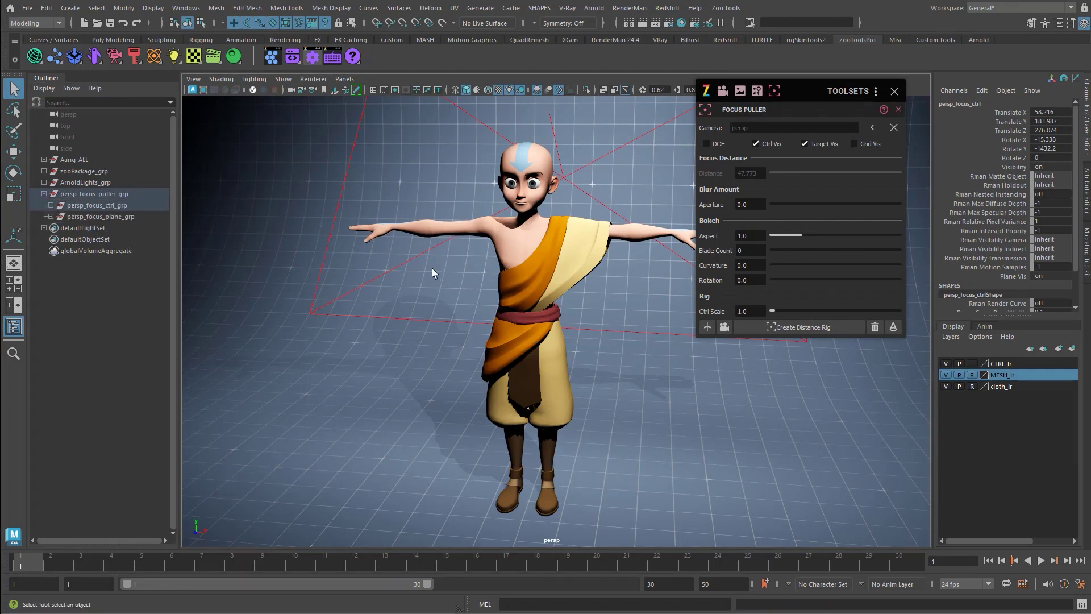
key(d)
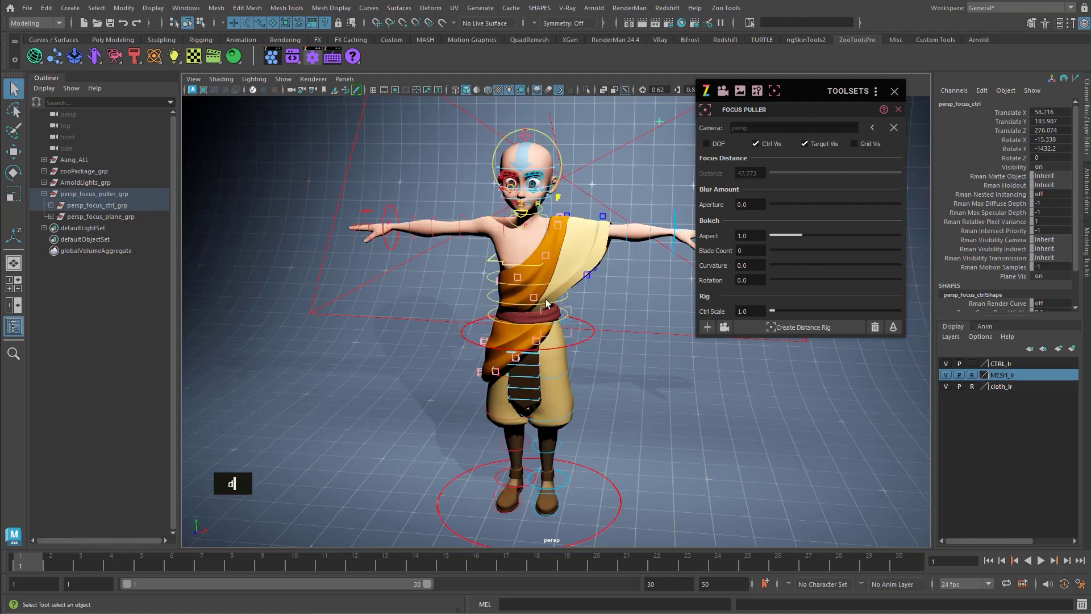
alt+middle_drag(545, 299, 567, 309)
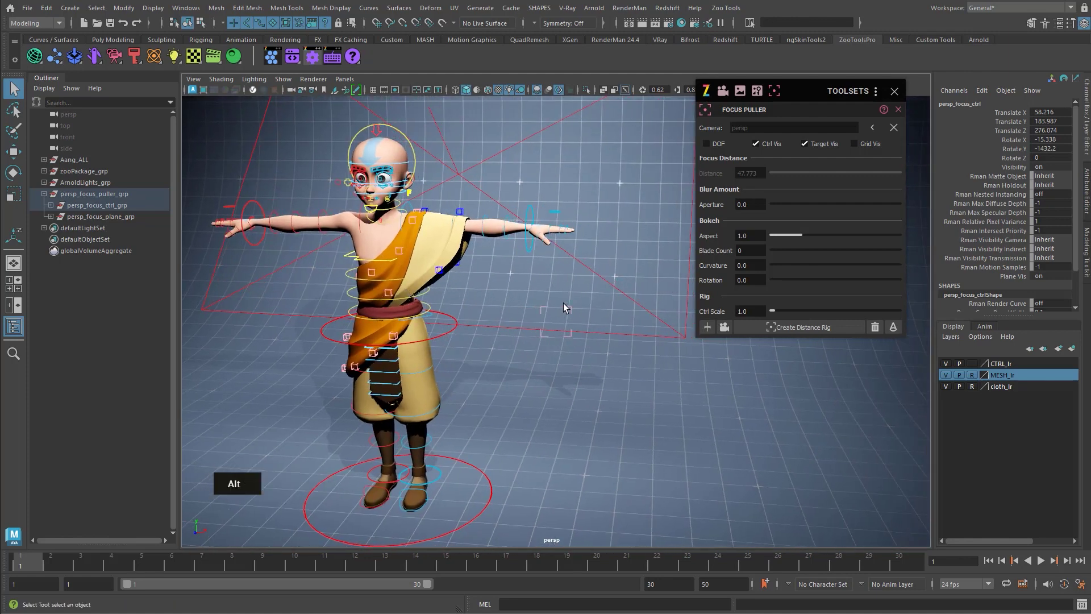
Find persp_focus_ctrl in wireframe and move it to about X 77.9, Y 196.3, Z 270, restoring shaded display.
key(4)
key(w)
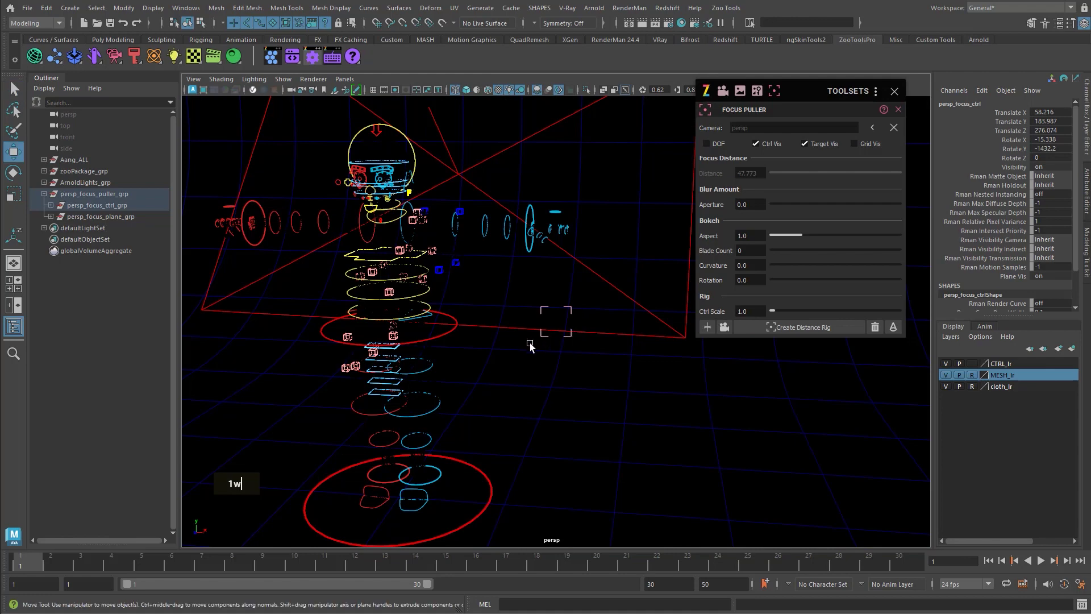
alt+right_drag(532, 344, 464, 357)
alt+right_drag(245, 246, 264, 256)
drag(327, 262, 405, 213)
mouse_move(364, 218)
alt+right_down()
mouse_move(412, 222)
mouse_move(393, 220)
alt+right_up()
key(4)
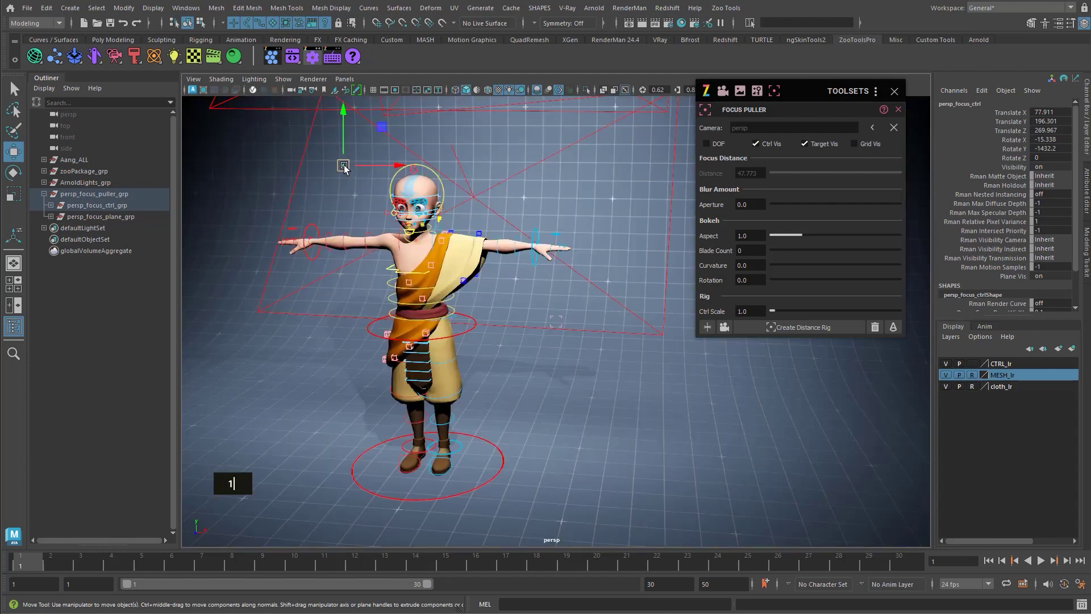
key(q)
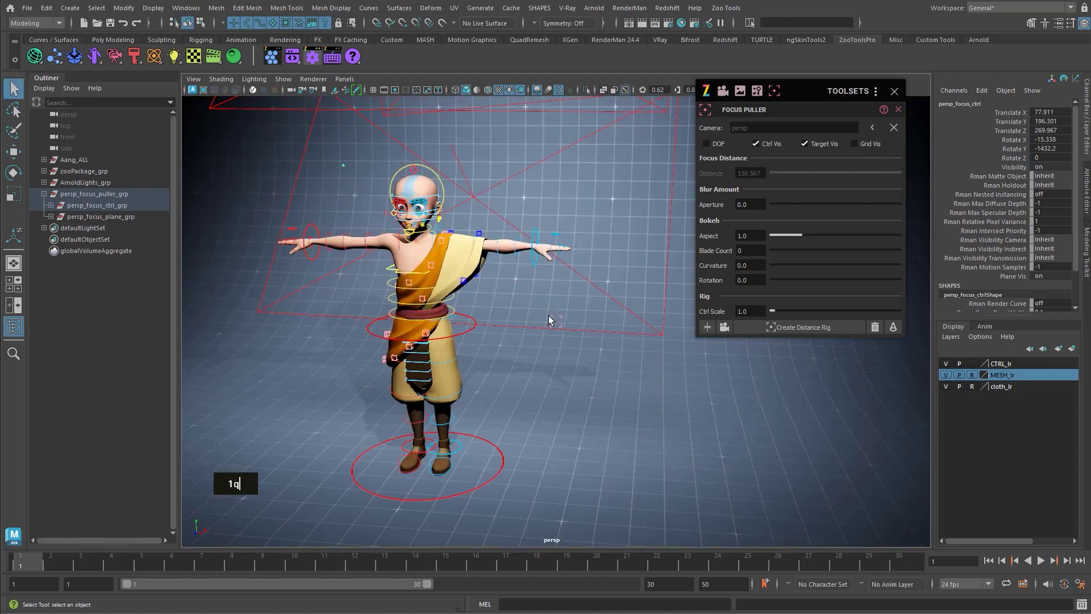
Move persp_focus_ctrl onto Aang's head, at about X 0.7, Y 167.4, Z 12.8.
key(w)
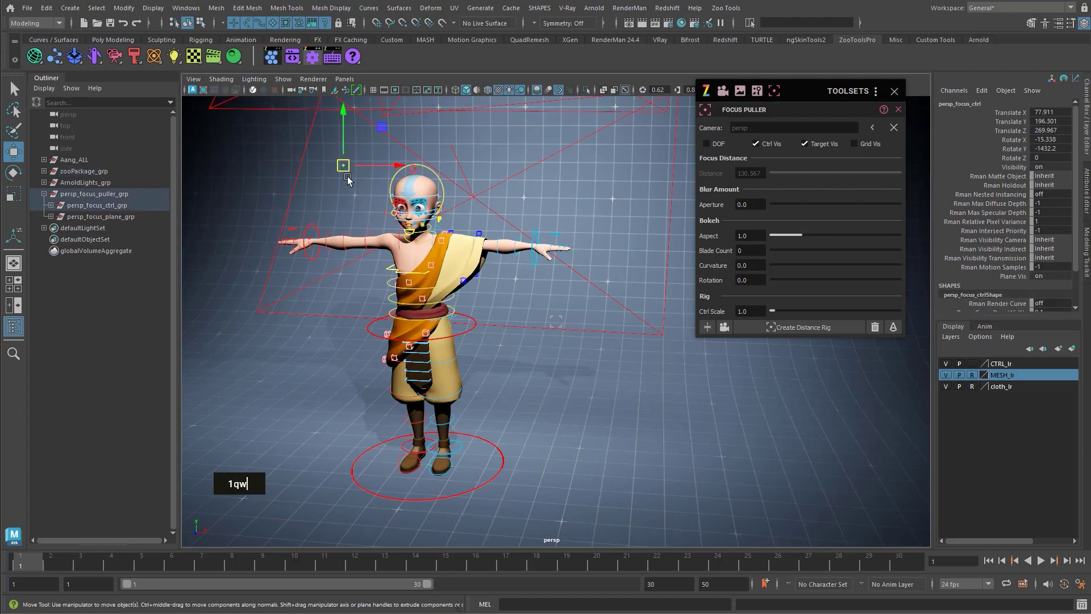
drag(343, 165, 409, 193)
alt+middle_drag(419, 318, 505, 338)
alt+right_drag(505, 338, 566, 333)
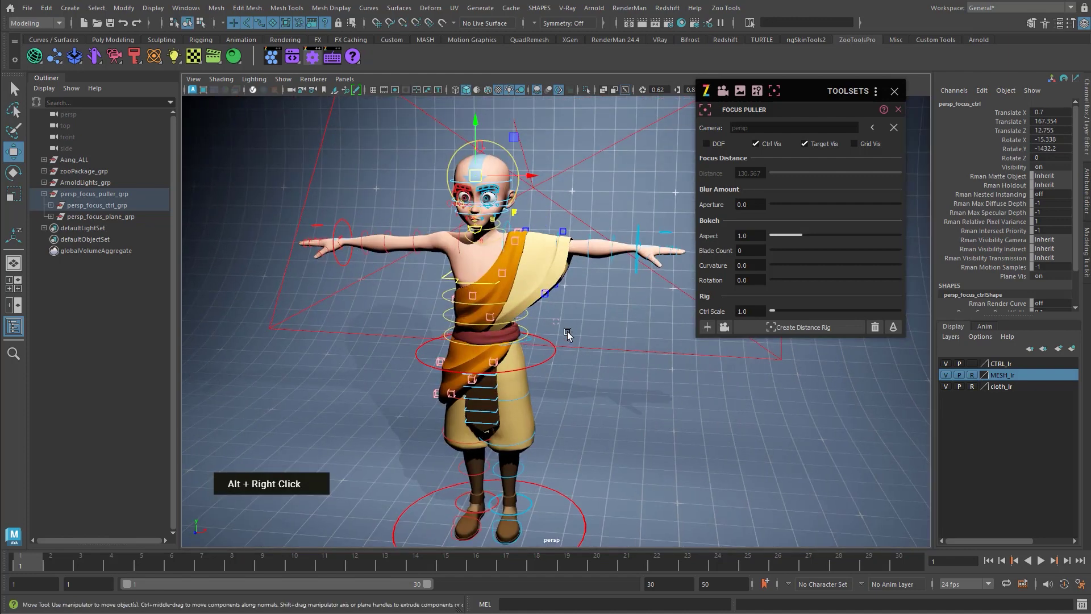
alt+drag(567, 333, 590, 311)
alt+middle_drag(589, 311, 582, 309)
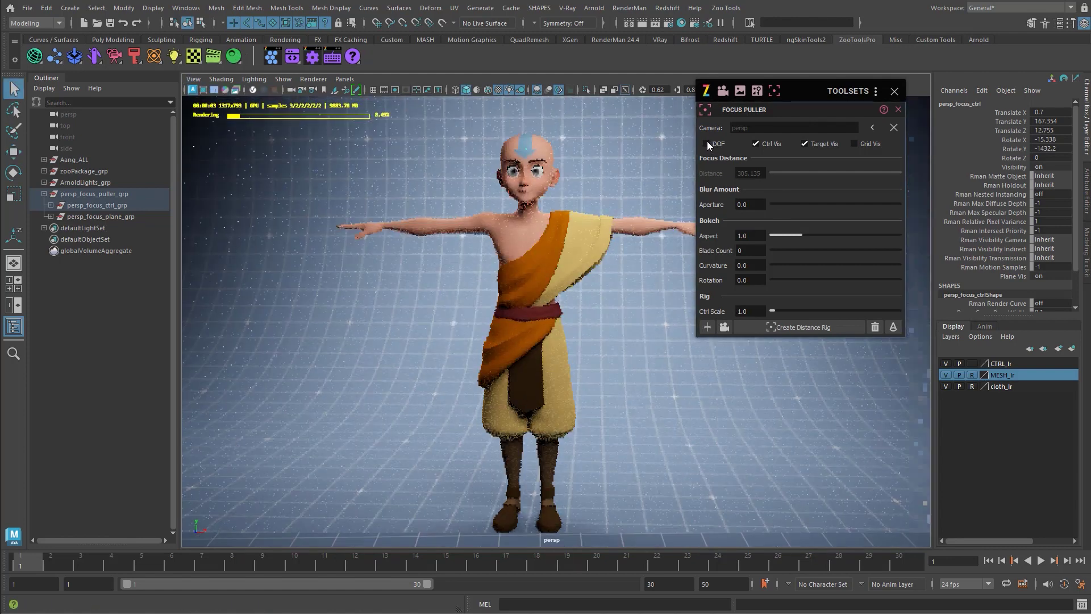
Enable depth of field for the persp camera and set the Focus Puller aperture to 2.1.
click(707, 142)
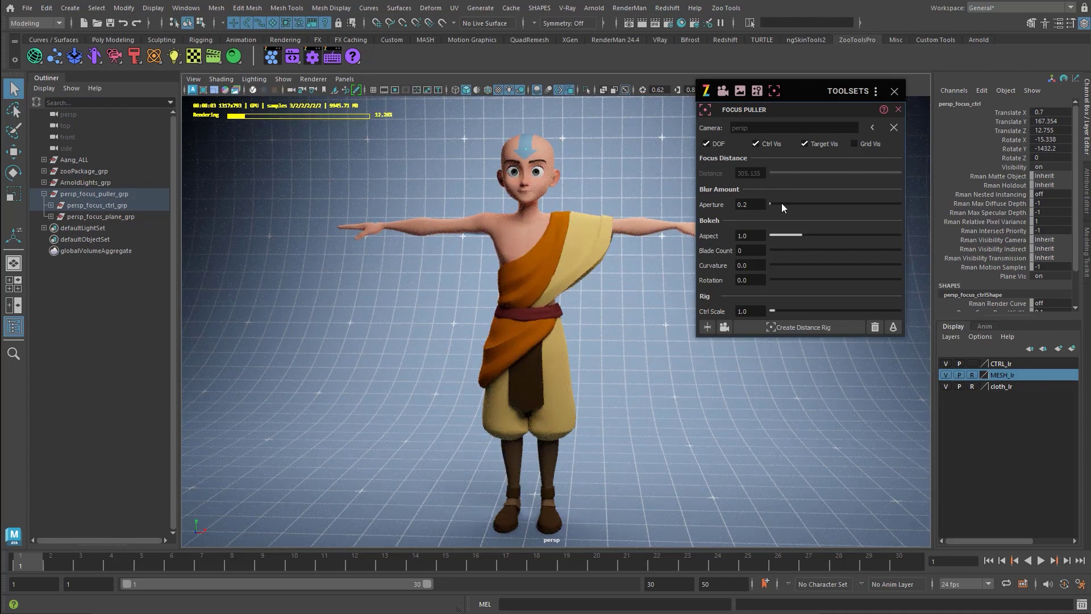
drag(782, 203, 787, 201)
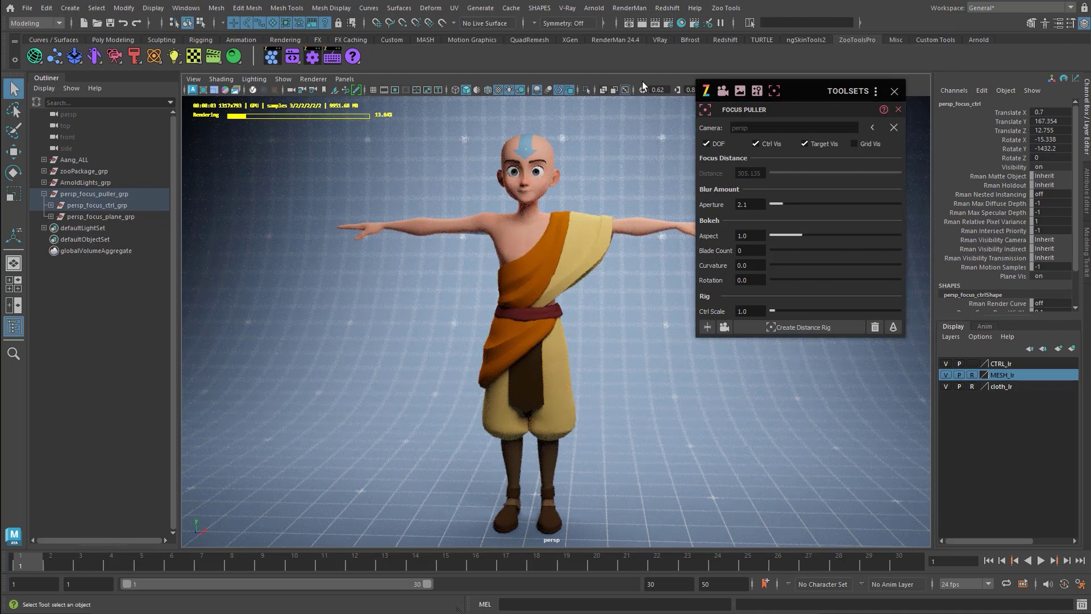
alt+middle_drag(574, 394, 574, 391)
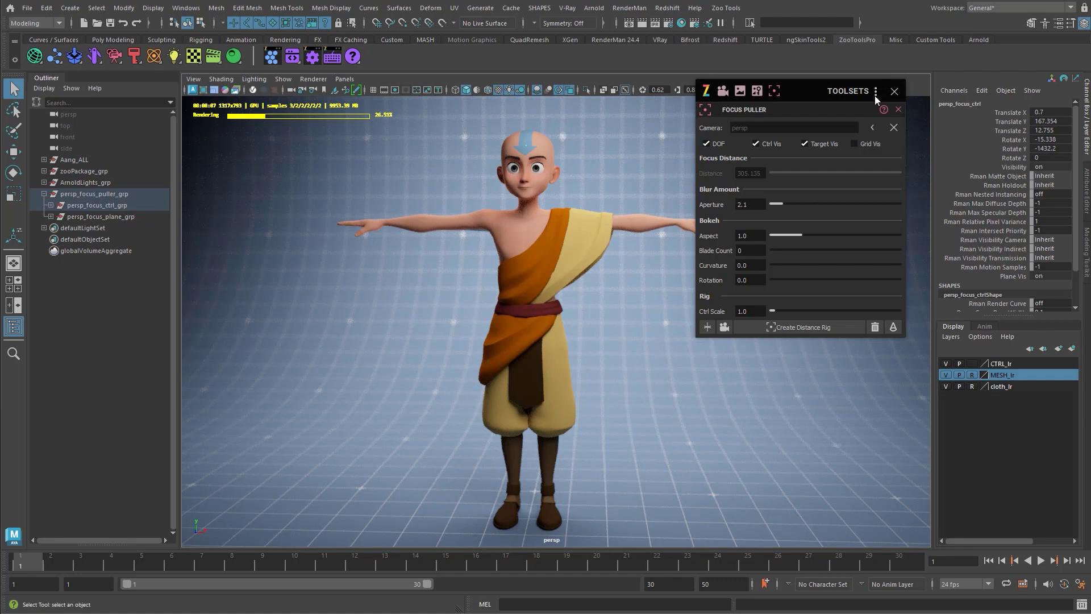
Examine the depth-of-field blur around Aang from distant, mid-range and close-up camera views.
drag(875, 96, 935, 75)
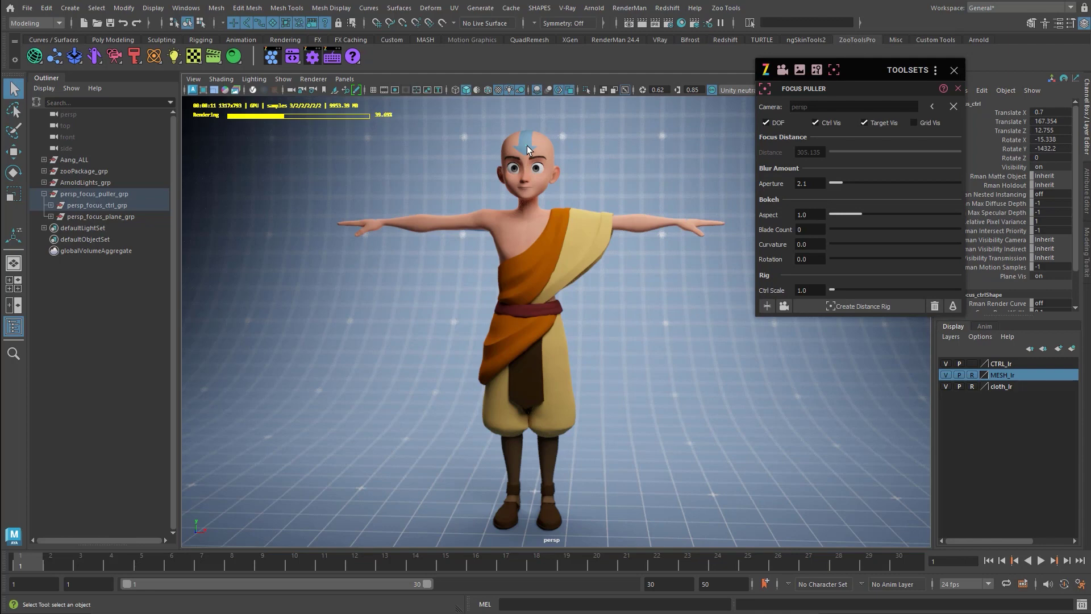
alt+right_drag(645, 244, 539, 223)
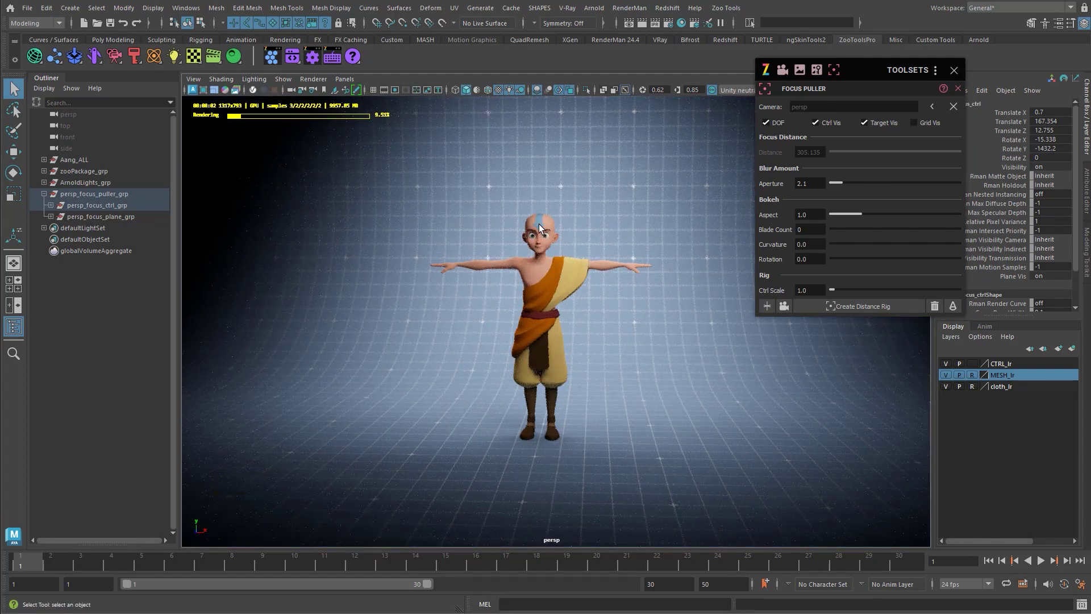
alt+right_drag(679, 251, 707, 224)
alt+middle_drag(710, 239, 734, 316)
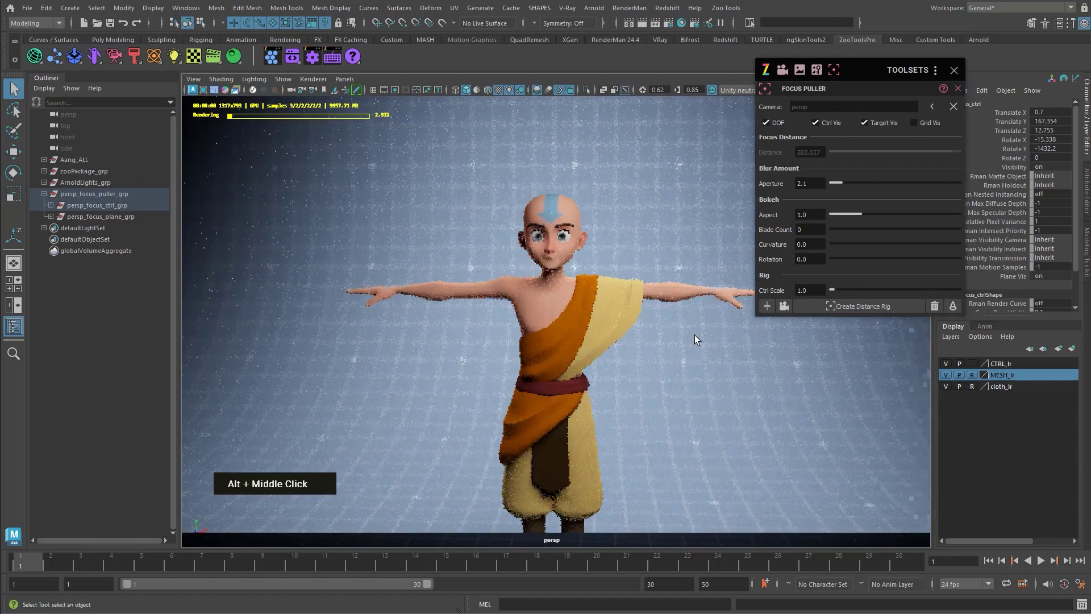
alt+right_drag(695, 336, 722, 334)
alt+middle_drag(606, 358, 664, 449)
alt+right_drag(679, 406, 736, 392)
alt+middle_drag(619, 403, 614, 289)
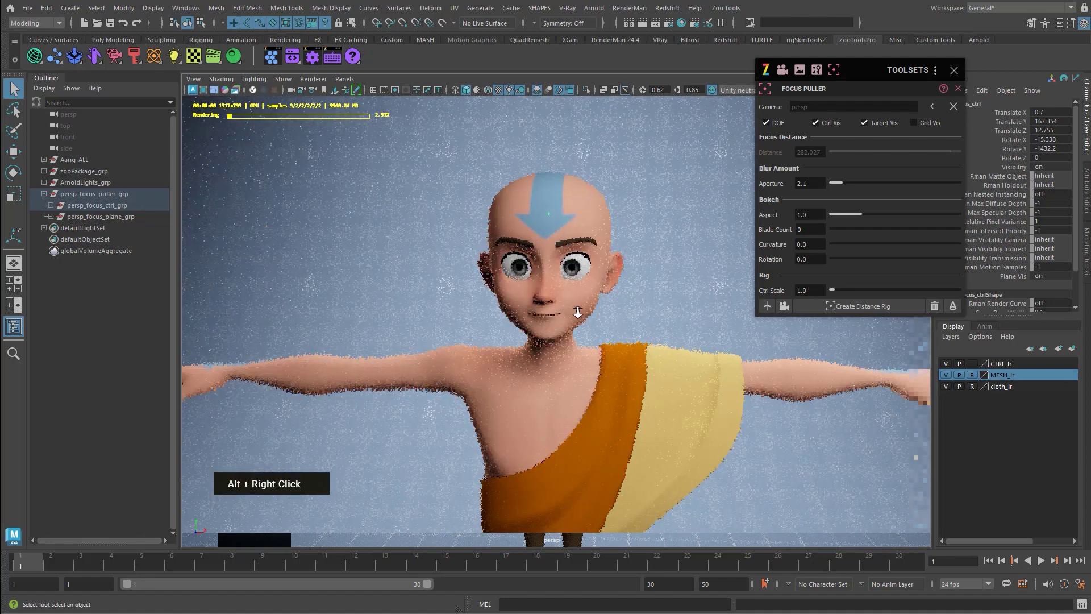
alt+right_drag(580, 310, 734, 260)
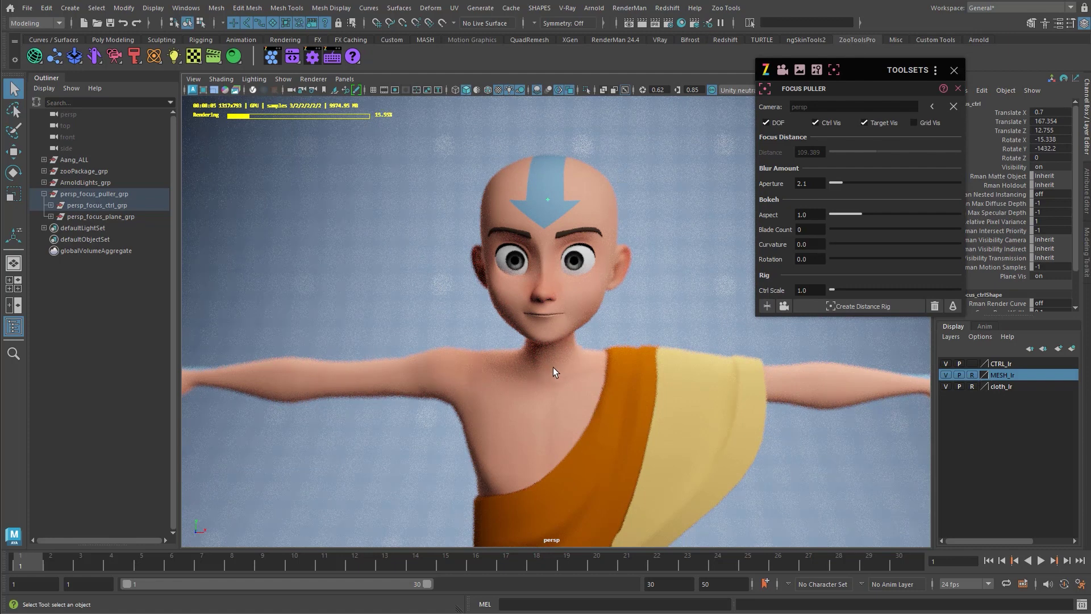
Move persp_focus_ctrl onto Aang's left eye, at about X 4.6, Y 158.8, Z 10.3, and check a three-quarter close-up.
key(w)
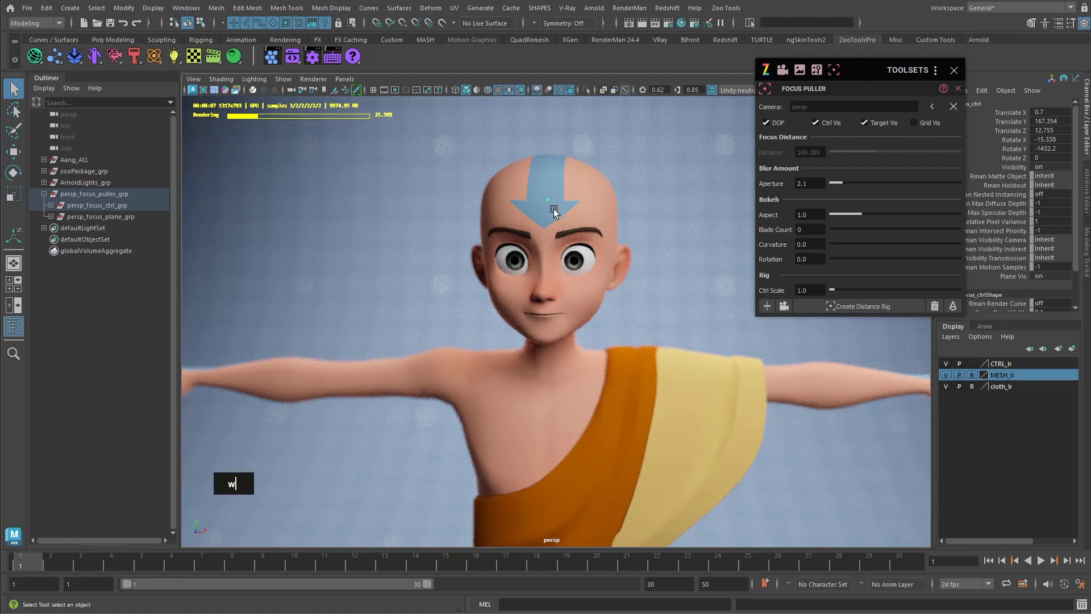
drag(550, 203, 584, 271)
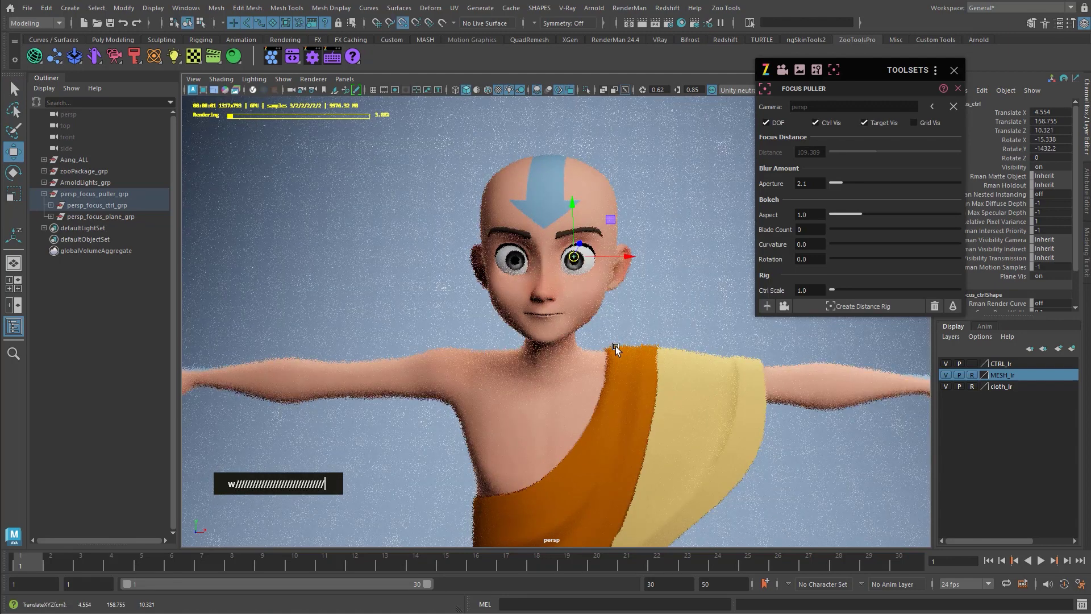
key(q)
alt+drag(637, 295, 599, 316)
alt+right_drag(598, 316, 642, 333)
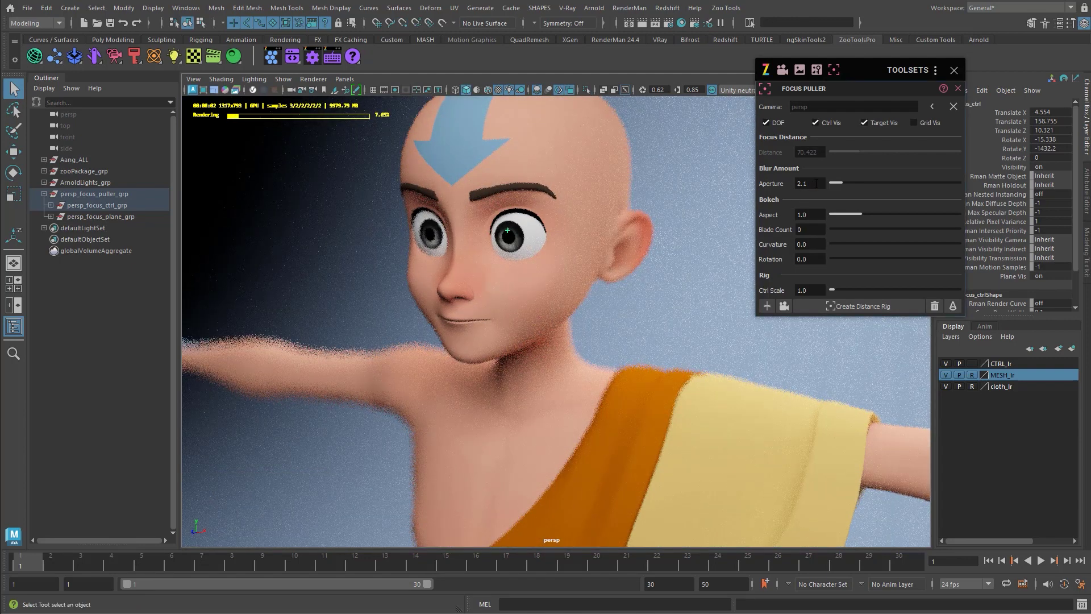
Try a Focus Puller aperture of 6.6, settle on 2.3 and check the blur on Aang's full figure.
drag(850, 181, 839, 179)
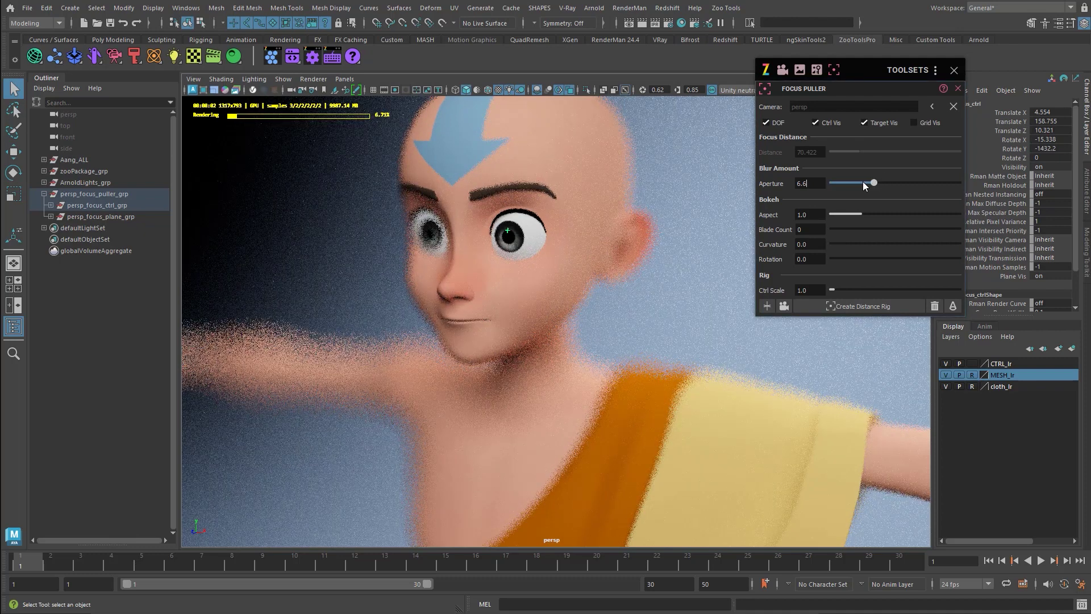
drag(848, 182, 846, 180)
alt+drag(591, 281, 648, 281)
alt+right_drag(647, 301, 489, 353)
alt+middle_drag(585, 367, 611, 235)
alt+right_drag(611, 234, 602, 298)
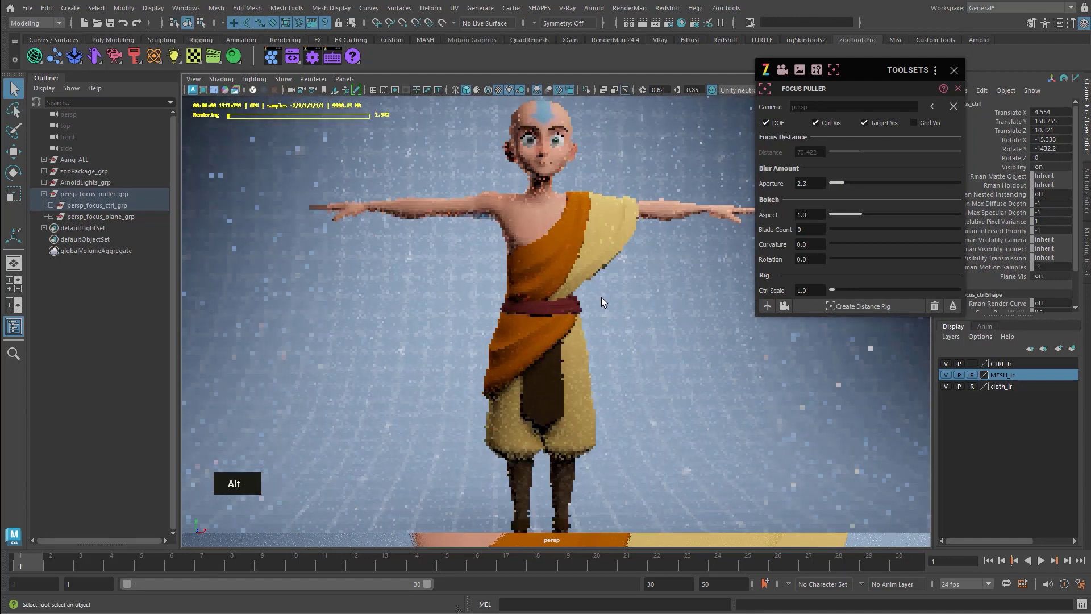
alt+drag(601, 297, 585, 306)
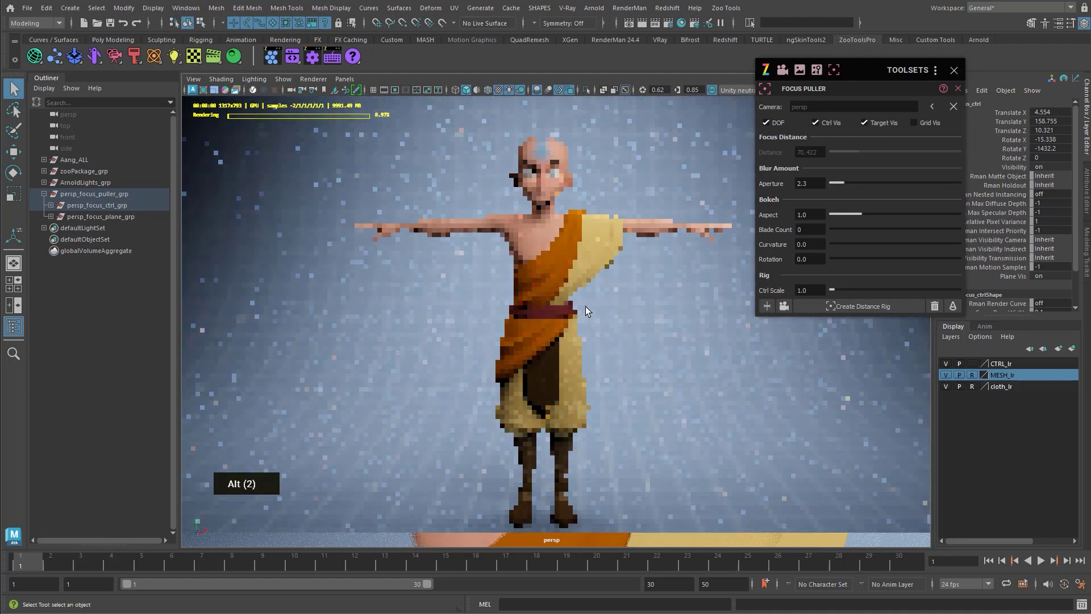
alt+middle_drag(586, 306, 701, 291)
Delete the persp camera's Focus Puller rig and turn off its depth of field.
click(935, 306)
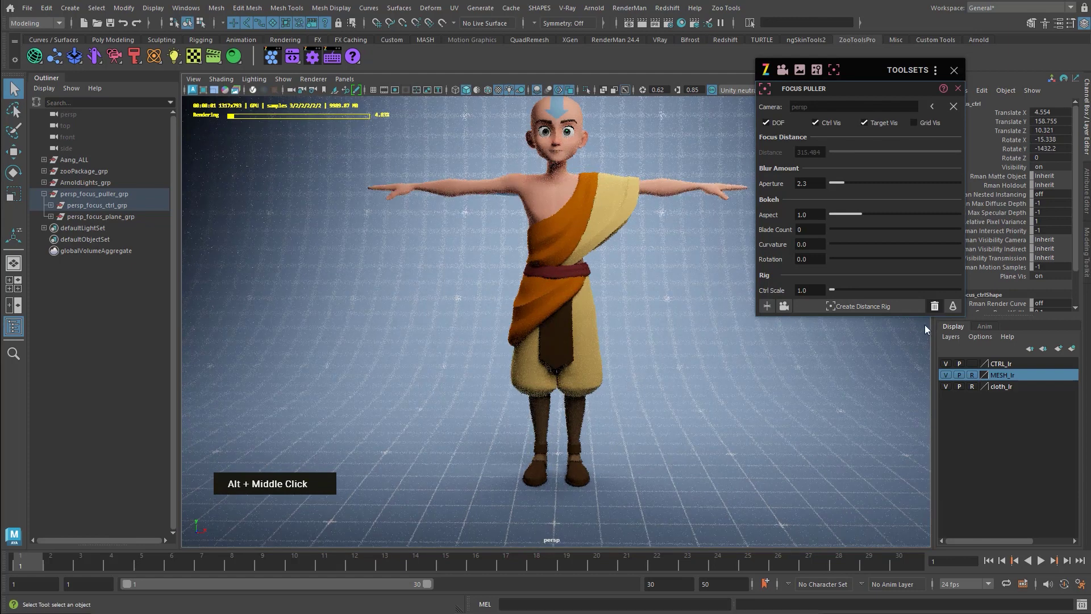
click(766, 122)
alt+drag(591, 257, 638, 264)
alt+middle_drag(638, 261, 640, 264)
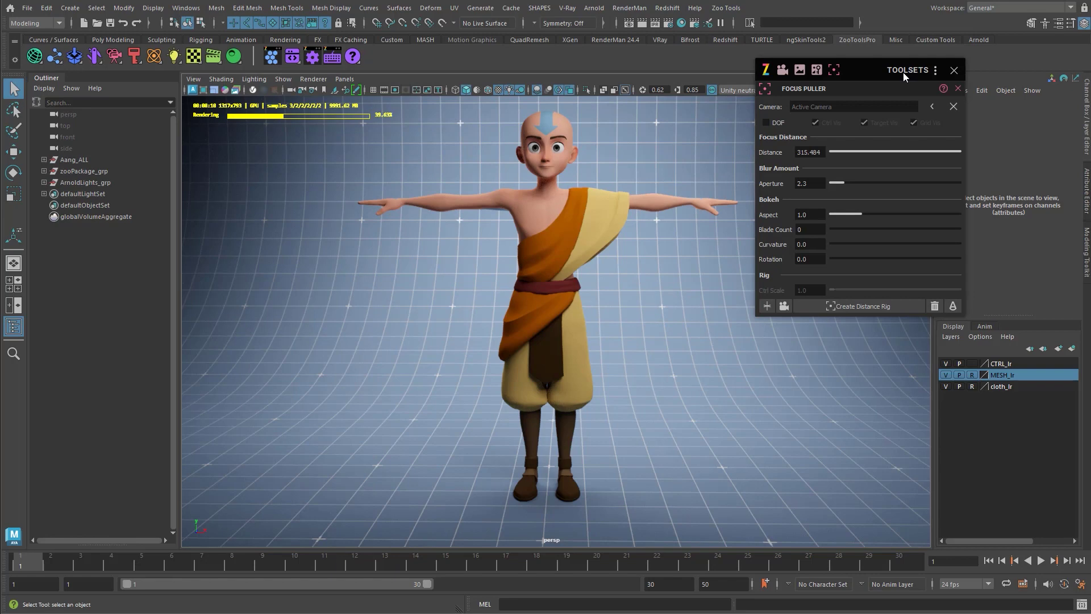
alt+middle_drag(500, 261, 504, 275)
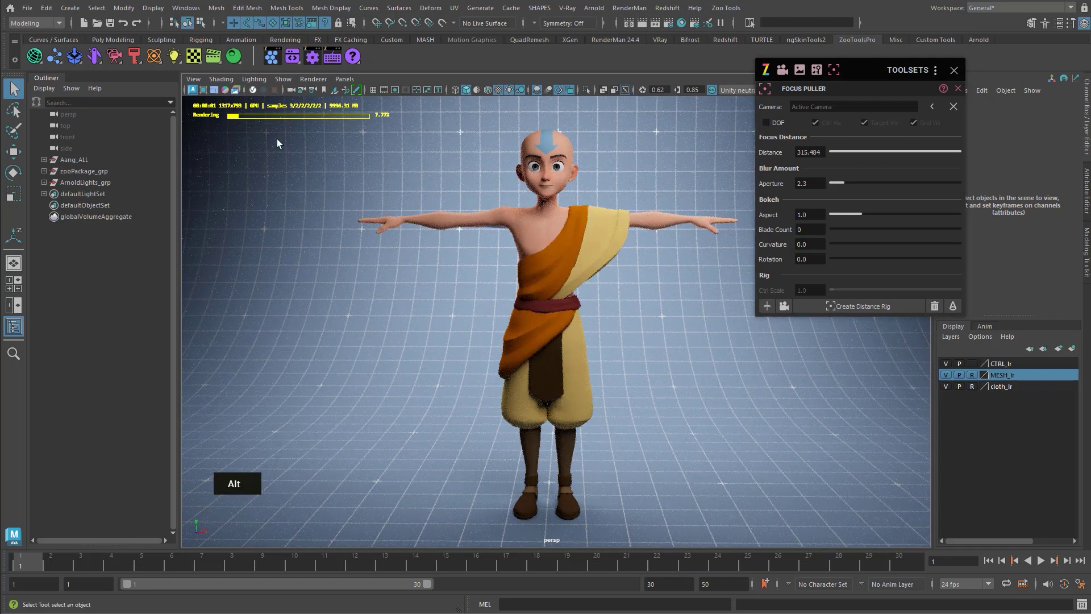
Stop the Arnold viewport render to show the rig controls and close the Zoo toolset window.
click(202, 90)
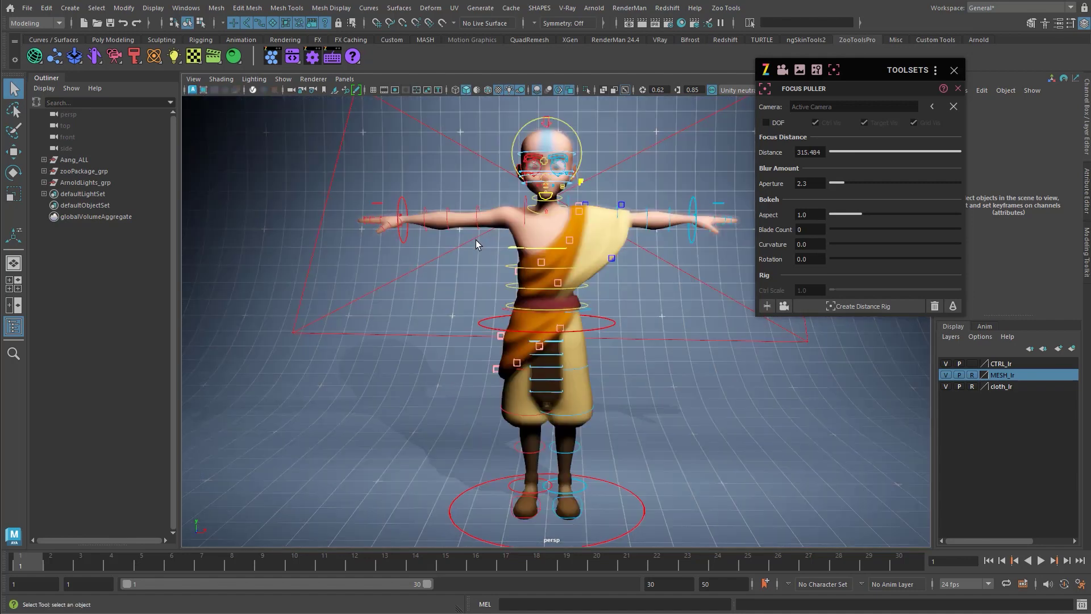
alt+drag(476, 240, 634, 213)
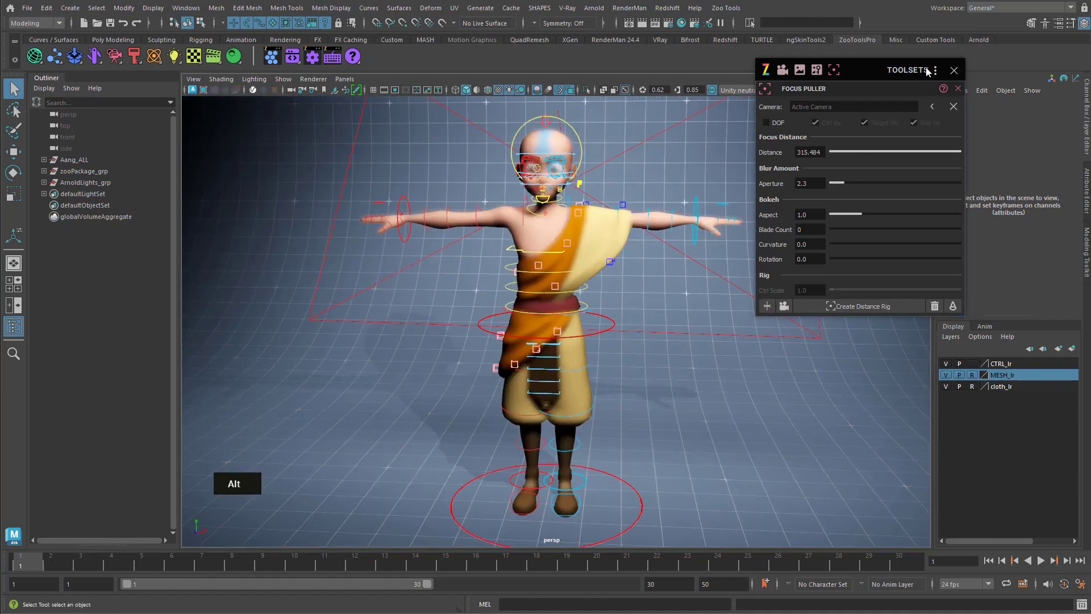
click(954, 70)
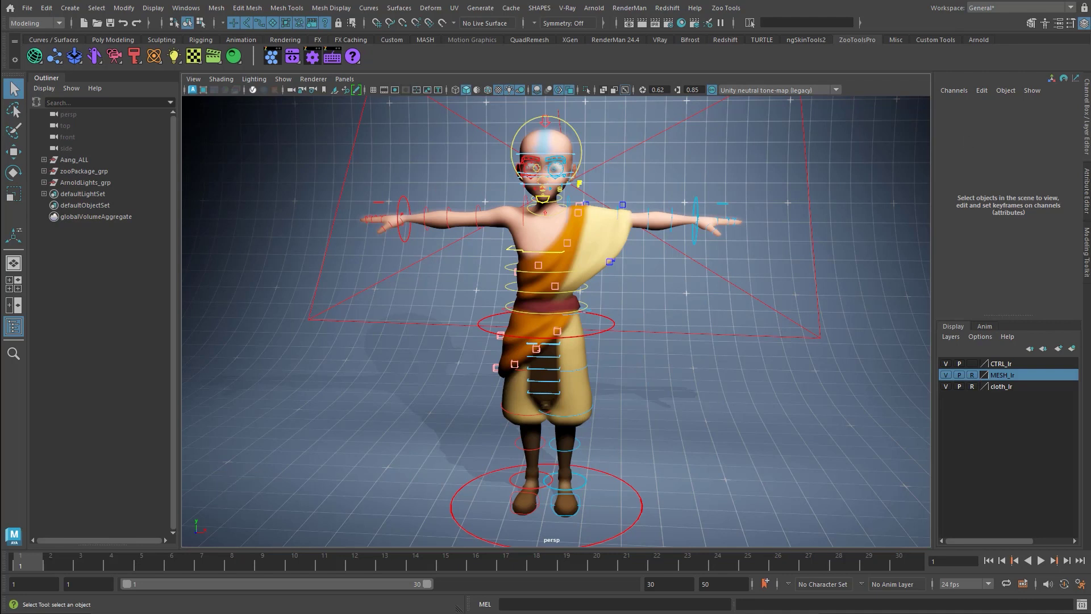
Open the Zoo Scenes Browser for Maya files and remove the Focus Puller toolset from its window.
double_click(76, 56)
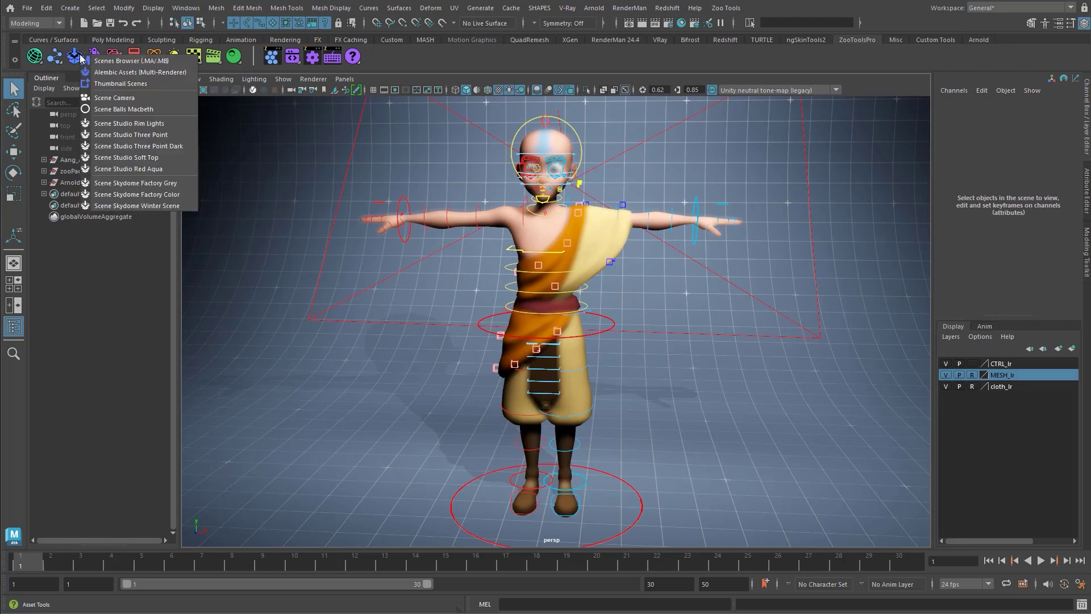
click(119, 61)
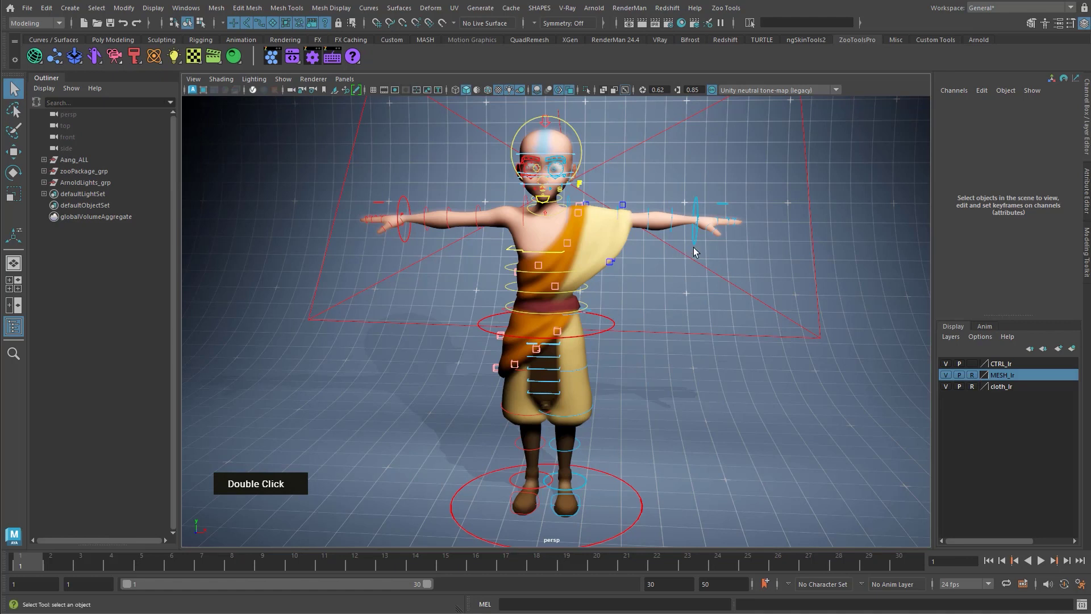
alt+middle_click(794, 368)
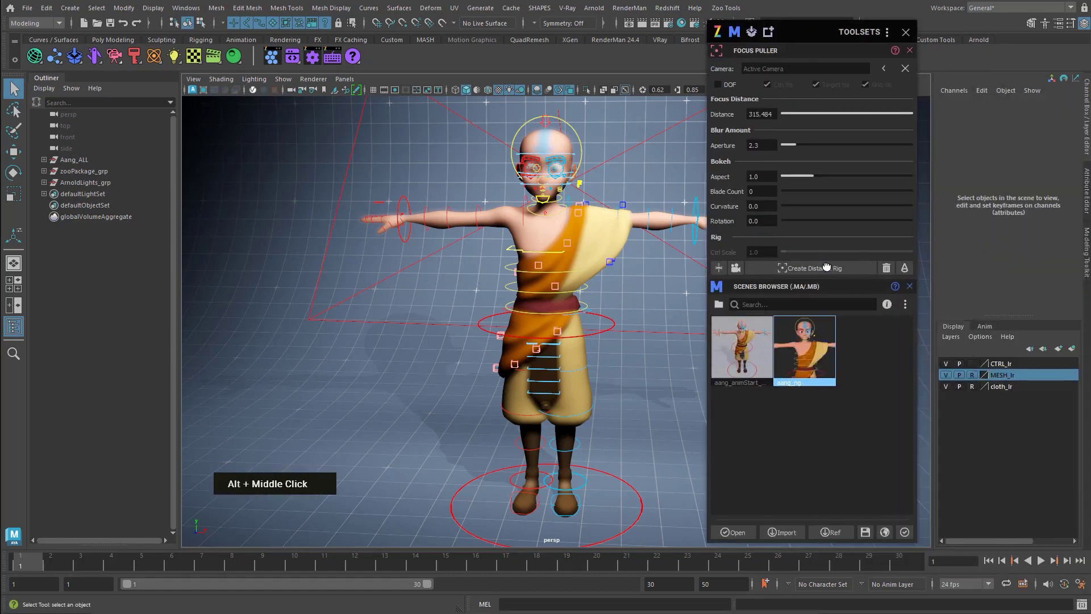
click(911, 46)
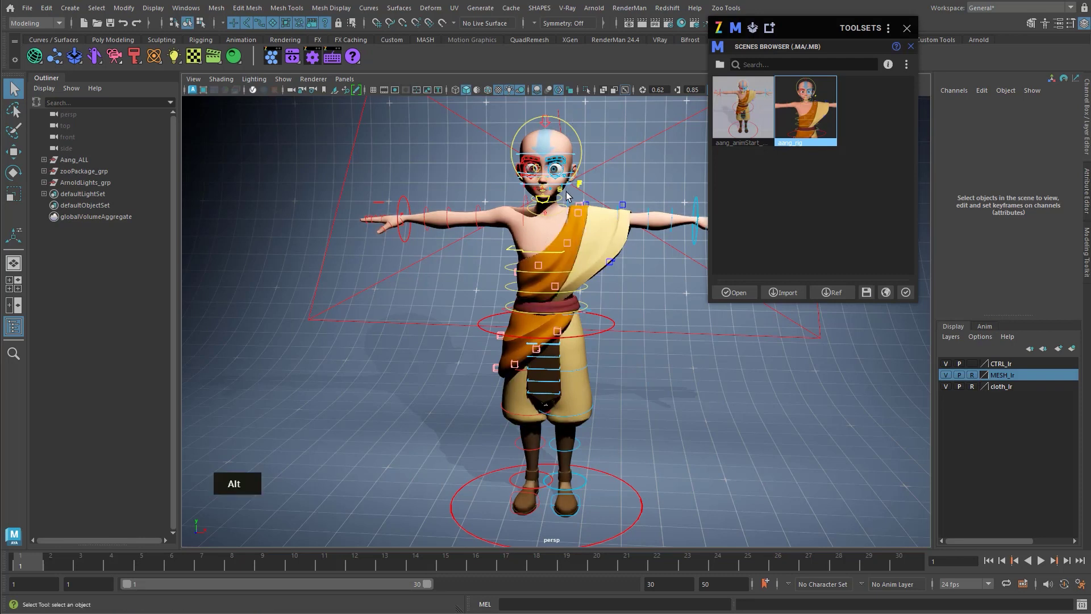
alt+middle_drag(568, 192, 568, 191)
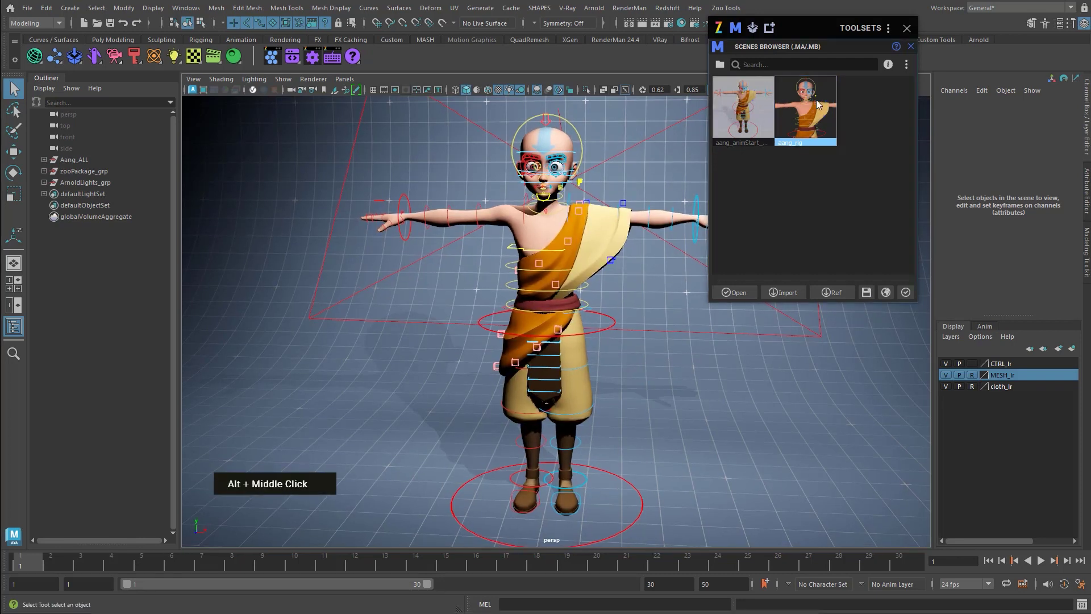
Open the aang_rig scene from the Scenes Browser and frame the whole character.
double_click(786, 108)
click(615, 334)
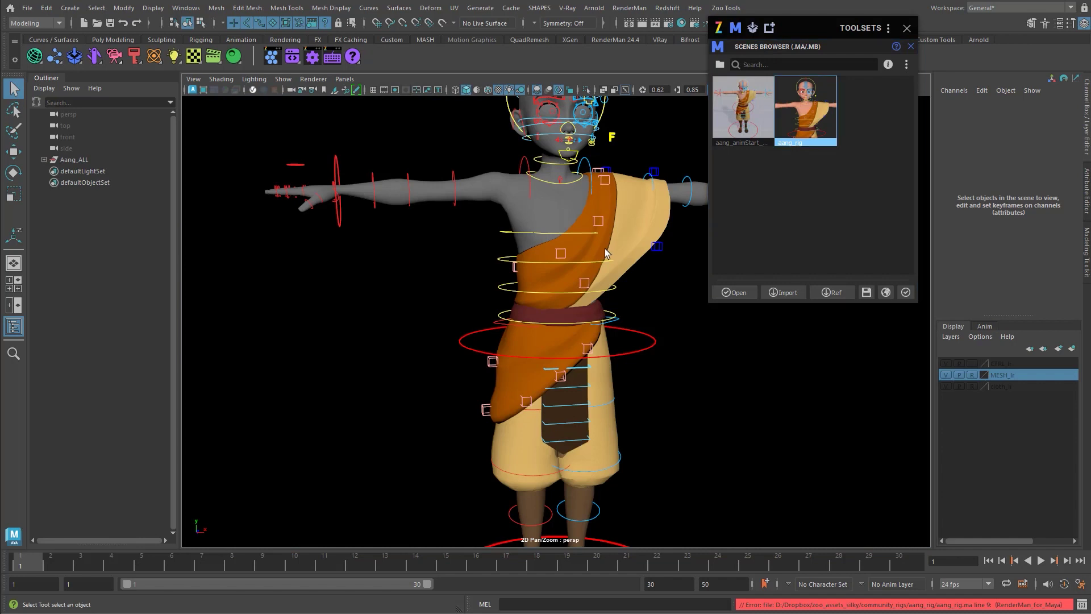
alt+right_drag(605, 248, 551, 250)
alt+drag(552, 250, 538, 249)
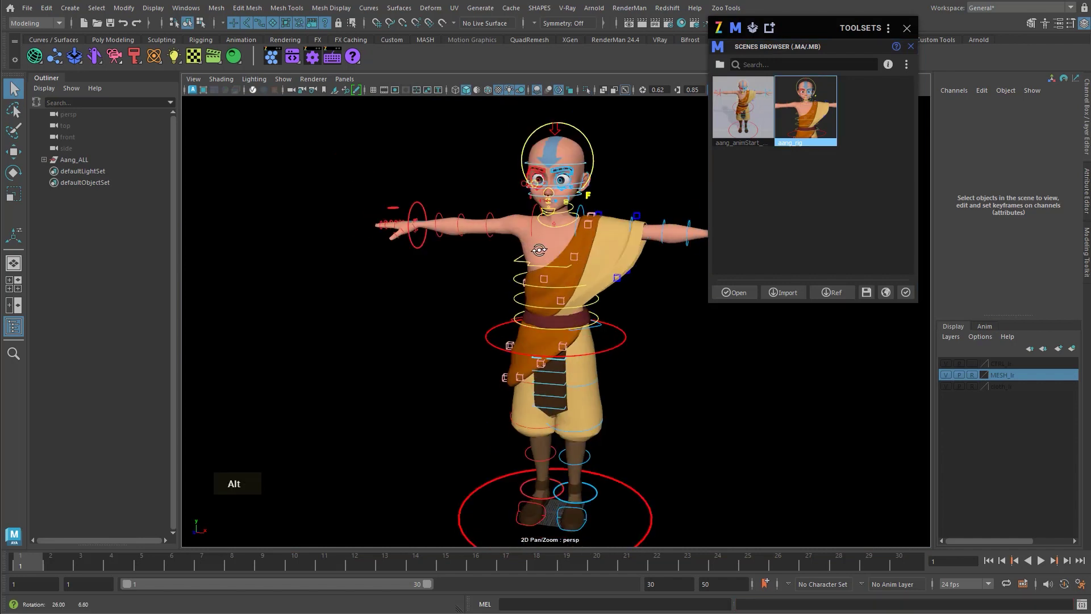
alt+middle_drag(539, 249, 516, 228)
alt+right_drag(516, 227, 502, 237)
alt+drag(526, 230, 542, 228)
alt+middle_drag(542, 227, 542, 246)
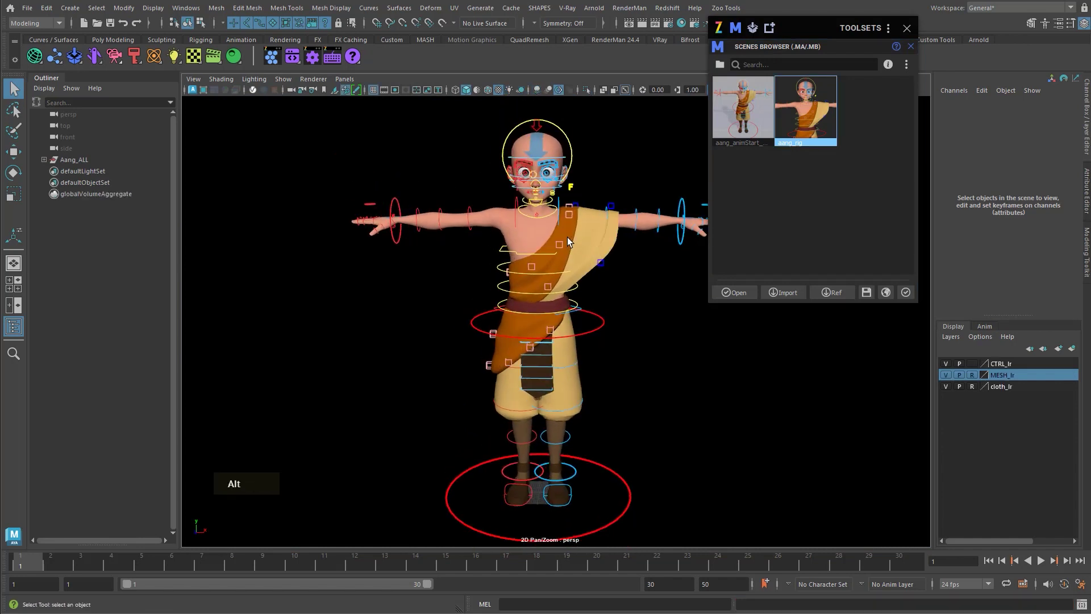
Cycle the viewport background to plain grey and move the Scenes Browser out of the way.
key(alt+b)
key(alt+b)
key(alt+b)
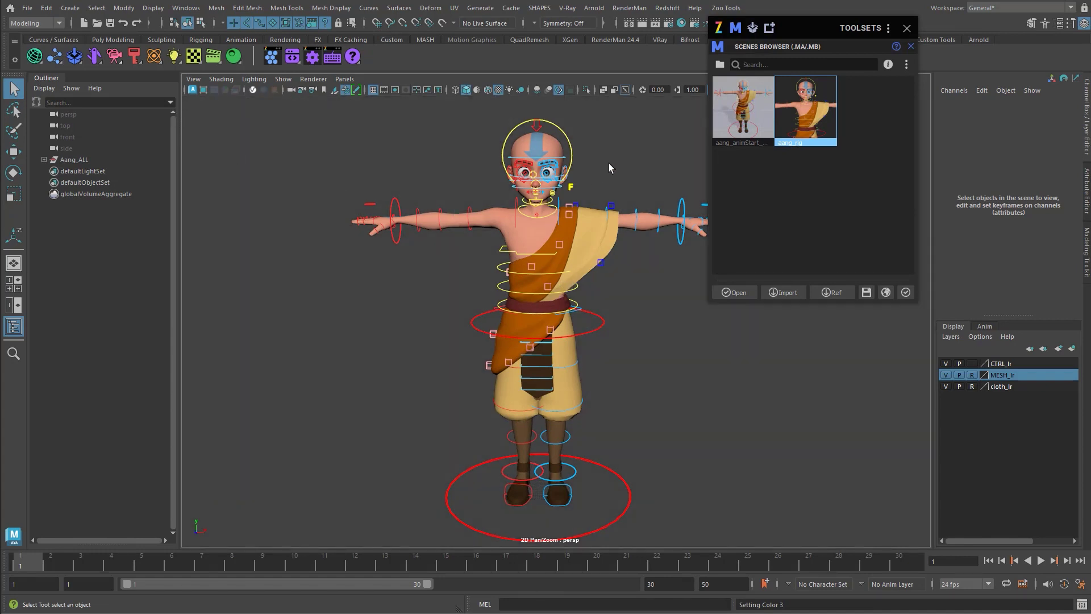
alt+middle_drag(608, 160, 608, 159)
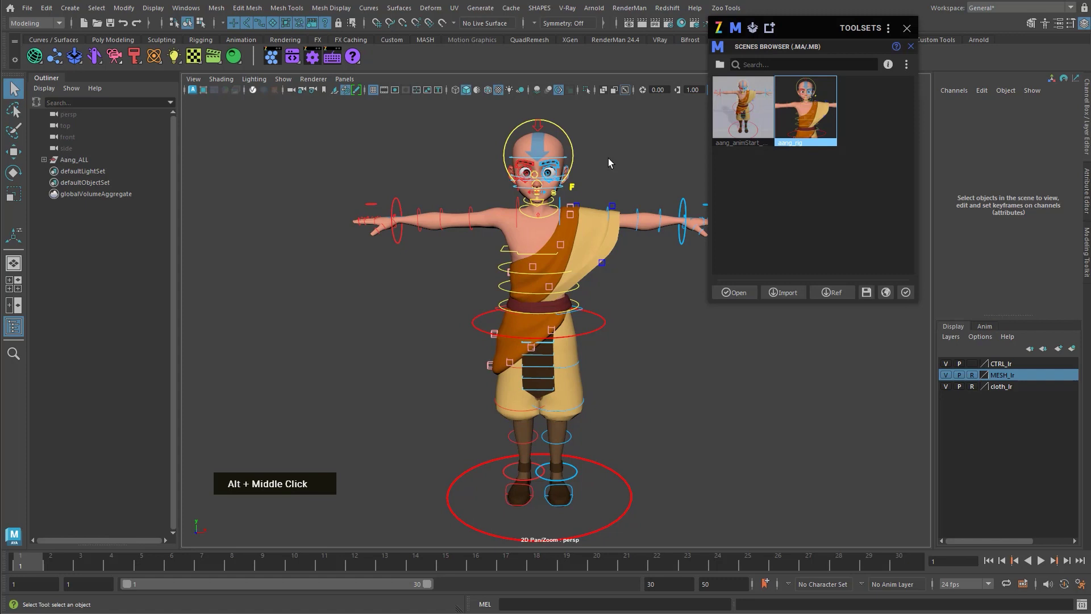
drag(840, 27, 1090, 51)
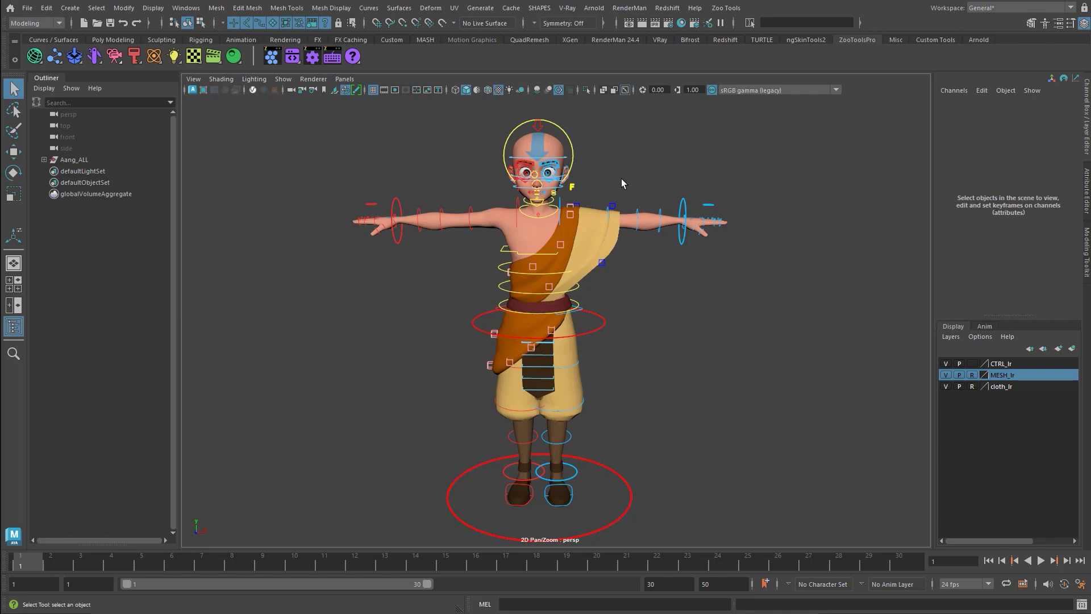
Hide the rig's control curves, make the MESH_lr layer's geometry selectable and select all of Aang's meshes.
key(alt)
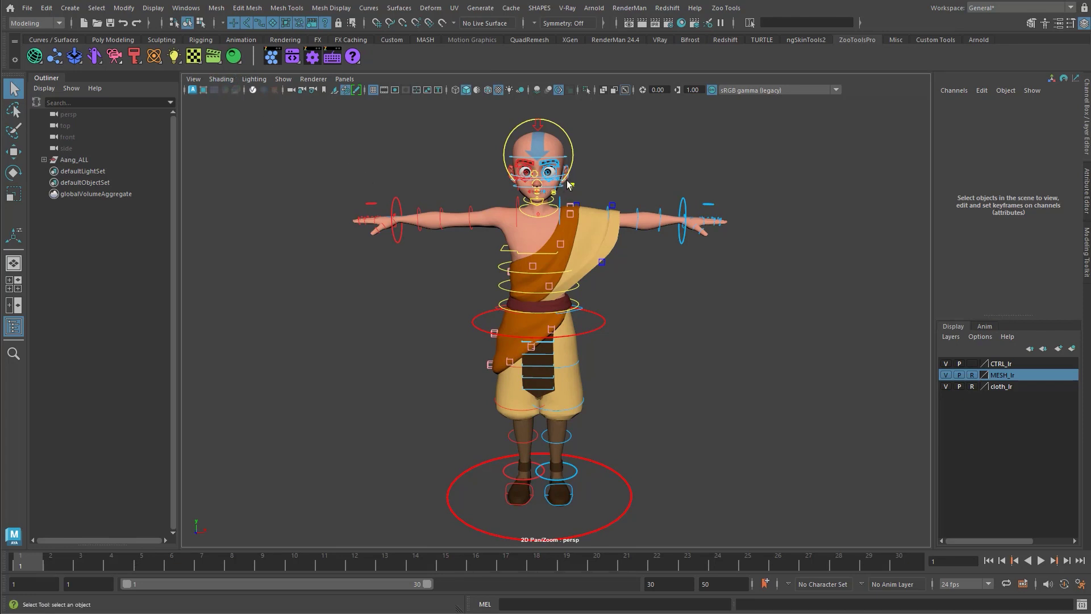
key(d)
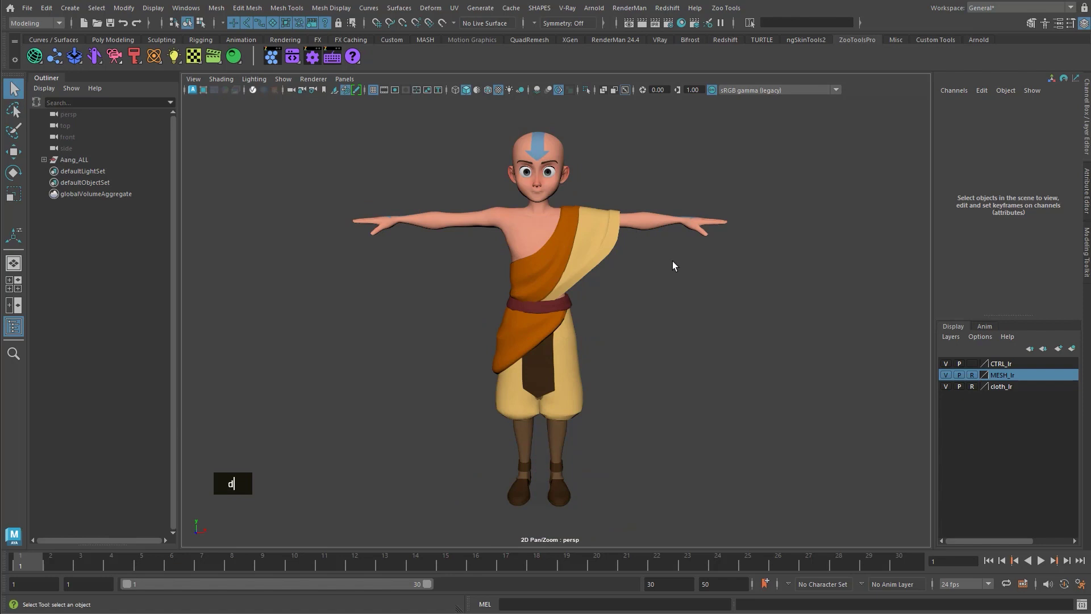
double_click(975, 374)
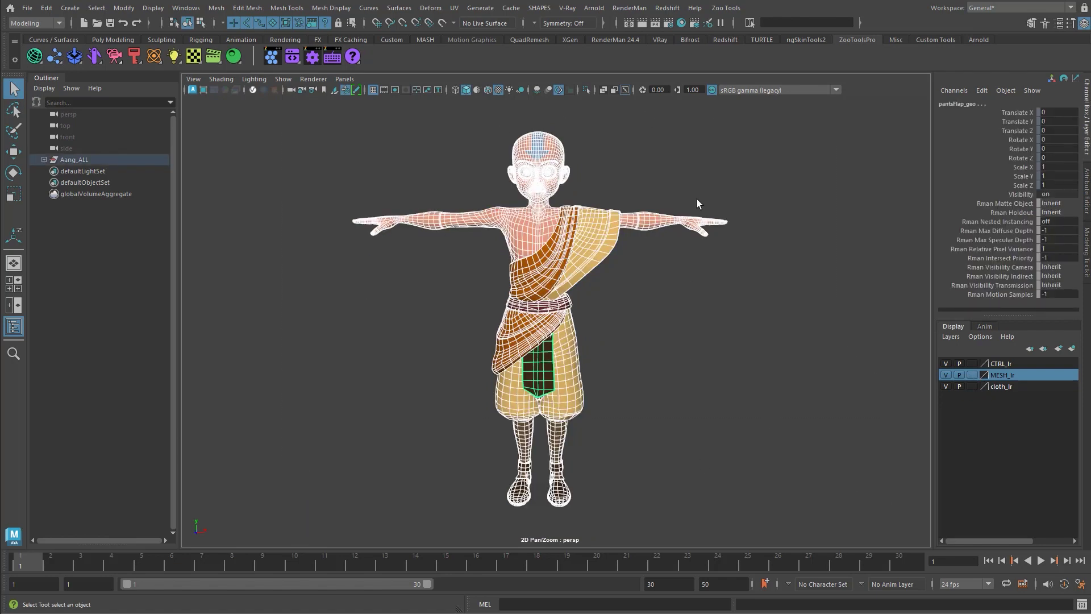
middle_click(602, 281)
key(4)
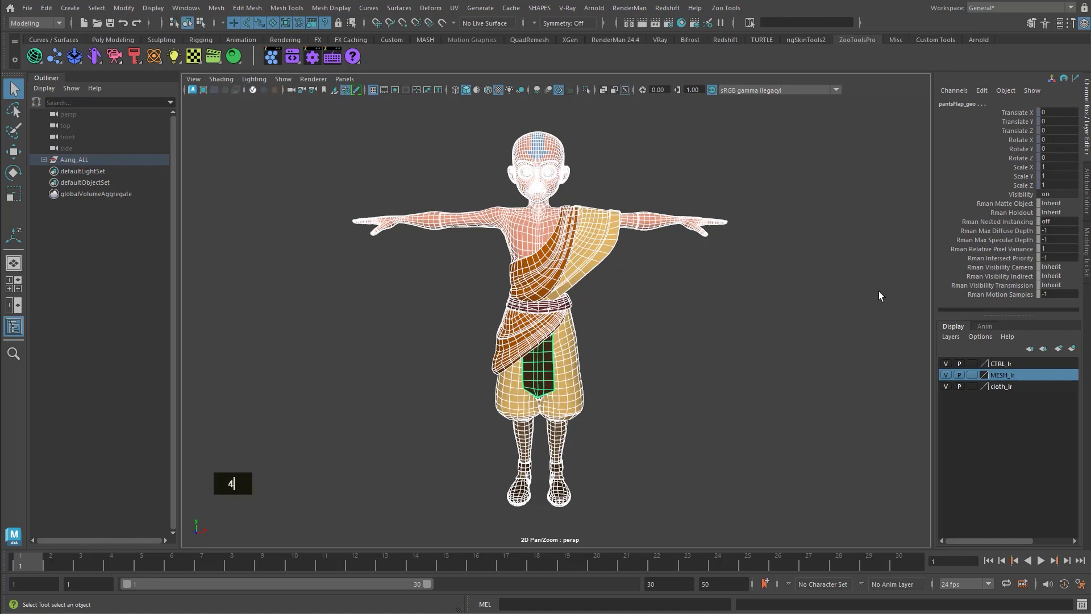
Open Hypershade beside the character and select the lambert14 material.
alt+middle_drag(776, 298, 753, 297)
key(4)
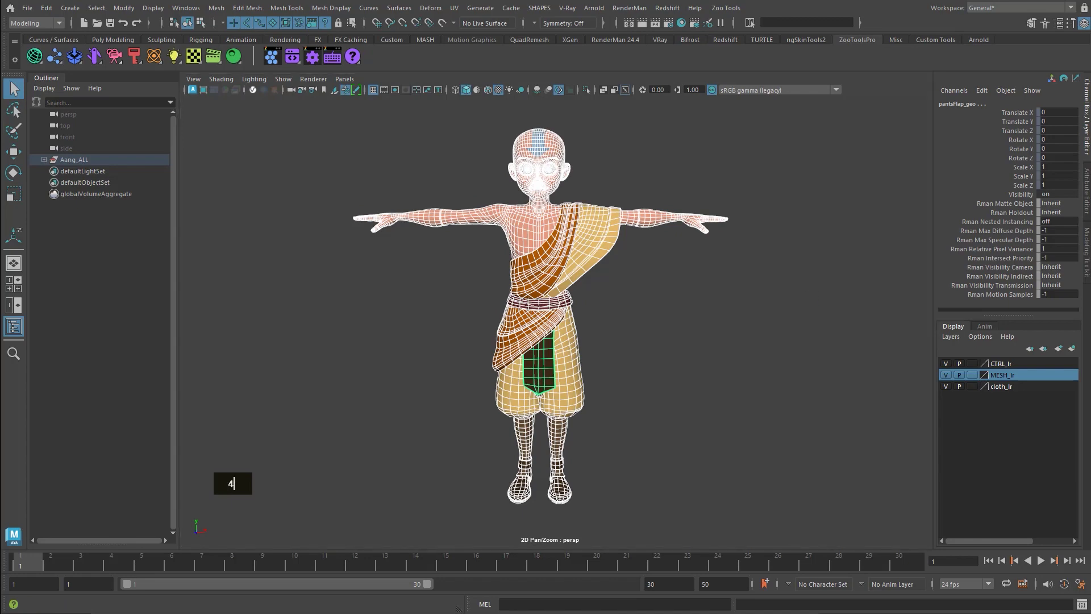
drag(907, 183, 752, 133)
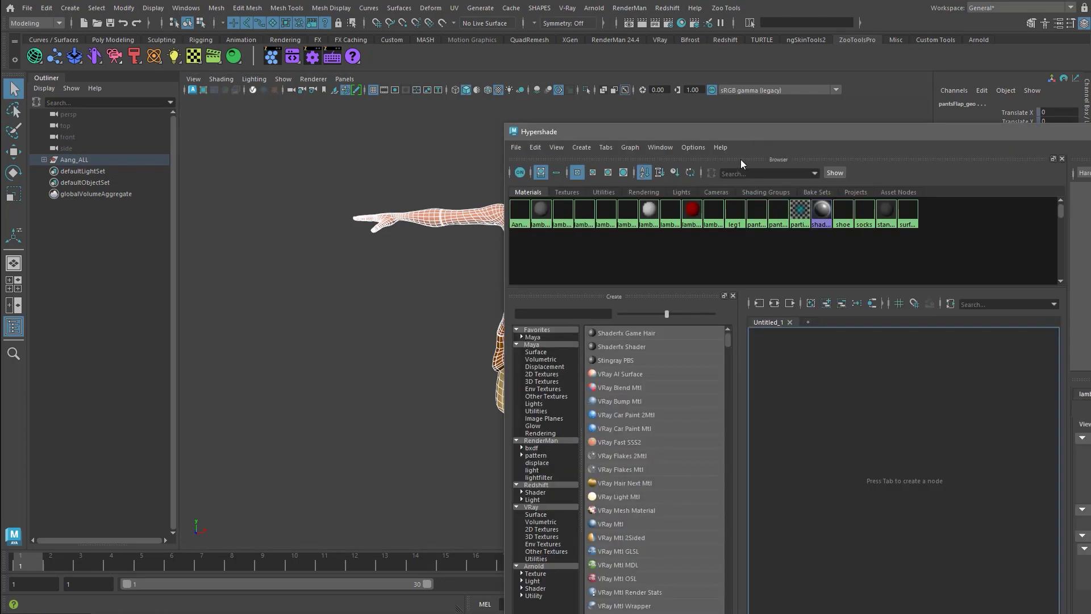
alt+right_drag(641, 248, 733, 247)
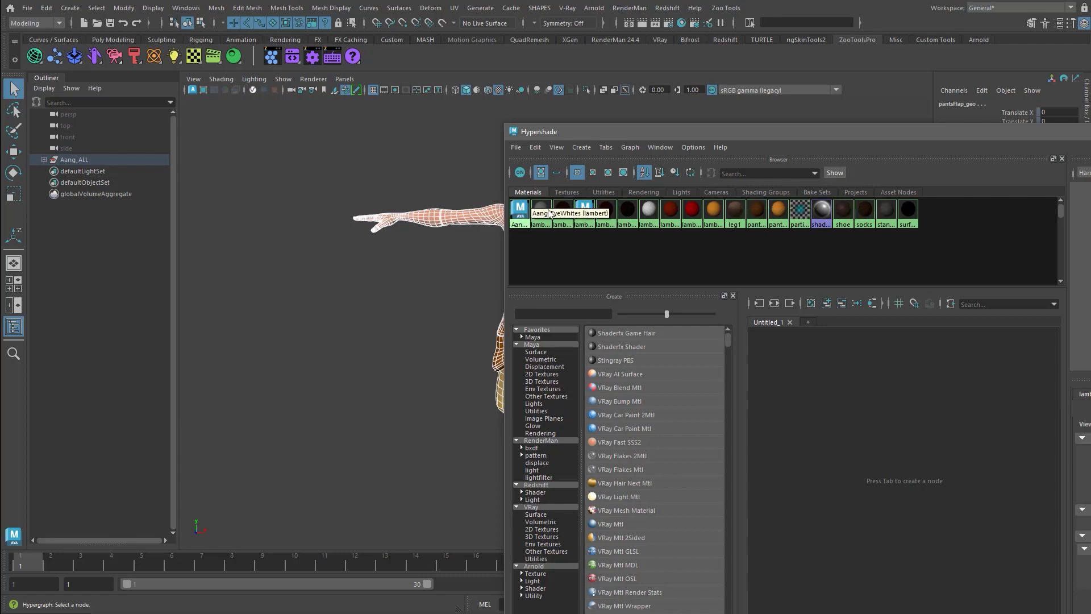
click(606, 212)
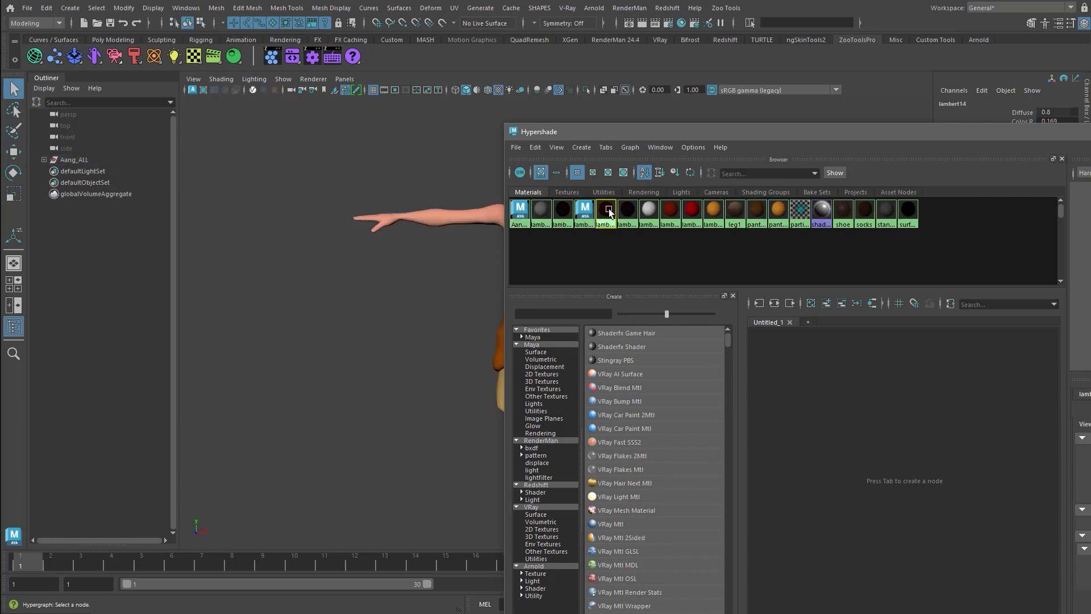
Move Hypershade clear of the character and show the lambert14 material's settings in the Attribute Editor.
drag(642, 136, 1090, 284)
middle_click(766, 191)
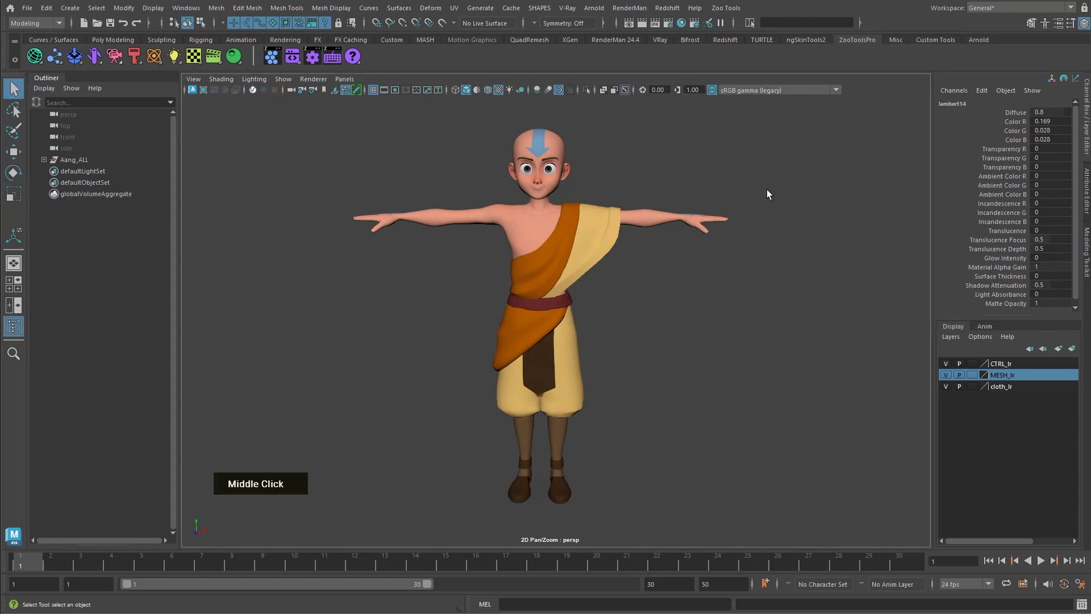
key(ctrl+a)
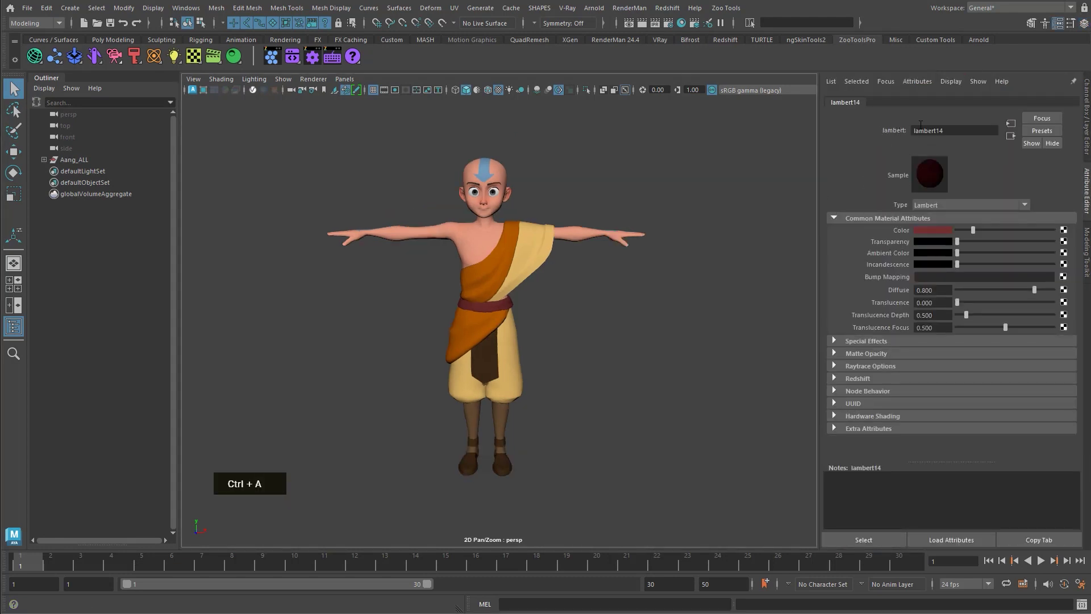
Select all of Aang's meshes, open Zoo Tools' Convert Shaders (Multi-Renderer) and collapse the Scenes Browser above it.
drag(295, 137, 701, 454)
right_click(240, 59)
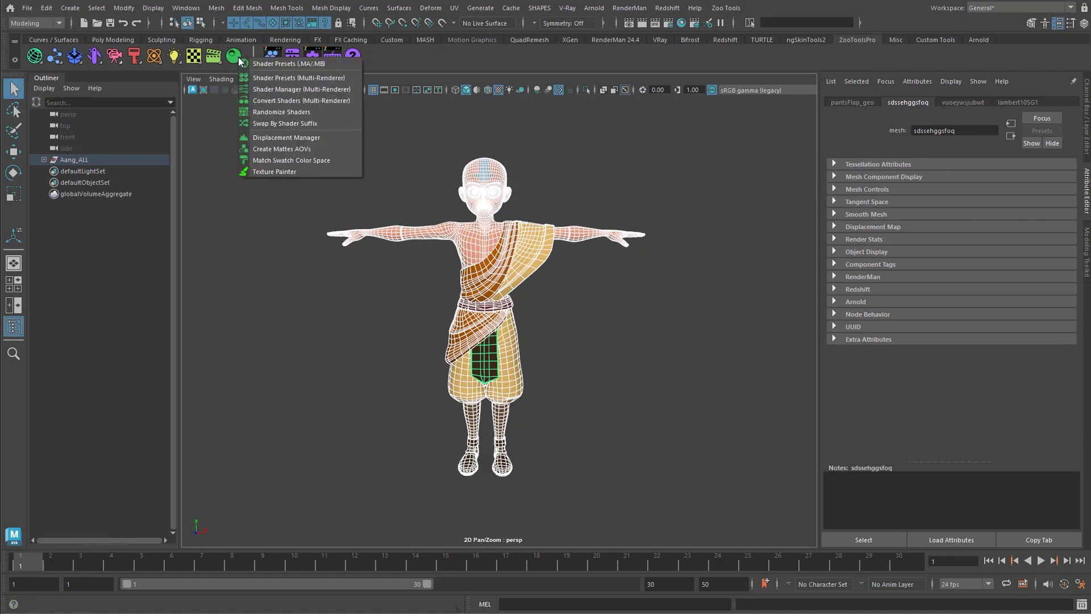
click(311, 100)
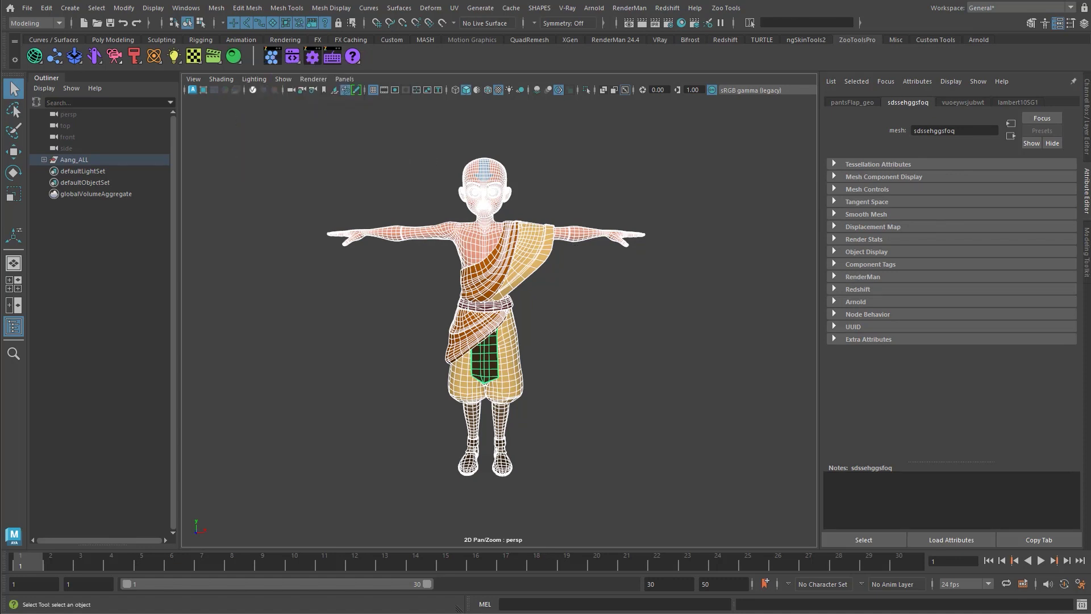
alt+middle_click(630, 225)
alt+middle_drag(630, 225, 695, 266)
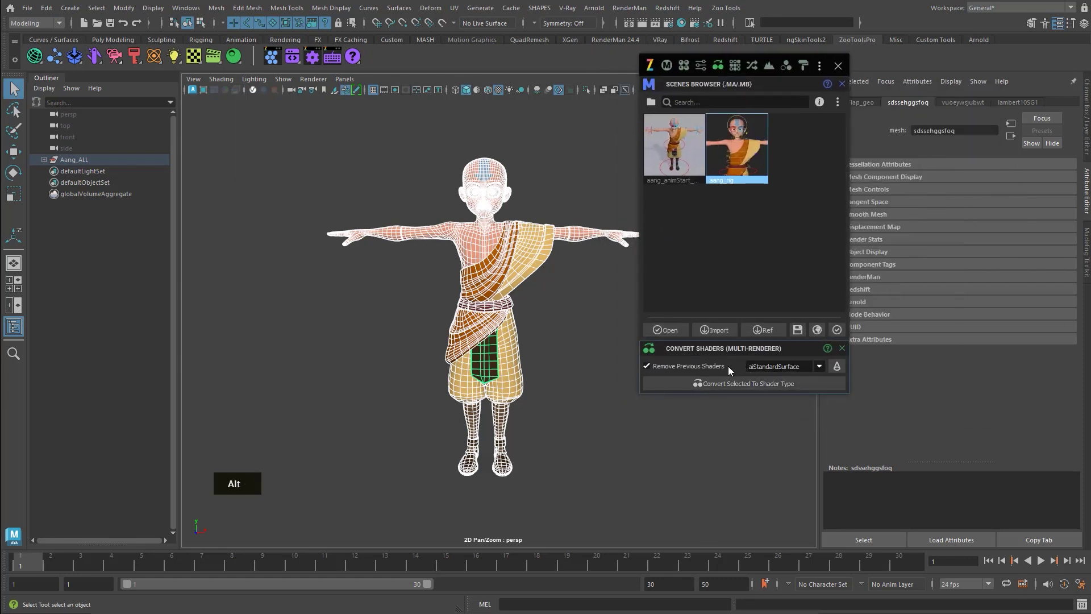
click(752, 86)
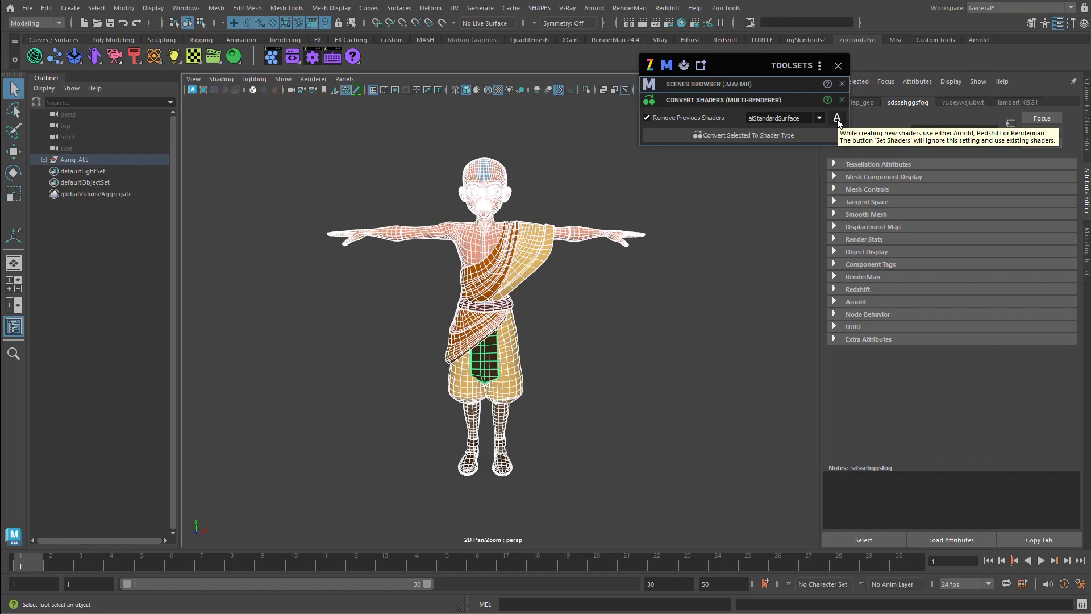
Switch the shader conversion's renderer from Arnold to Maya and convert the selected meshes' shaders to standardSurface, removing the previous shaders.
click(817, 118)
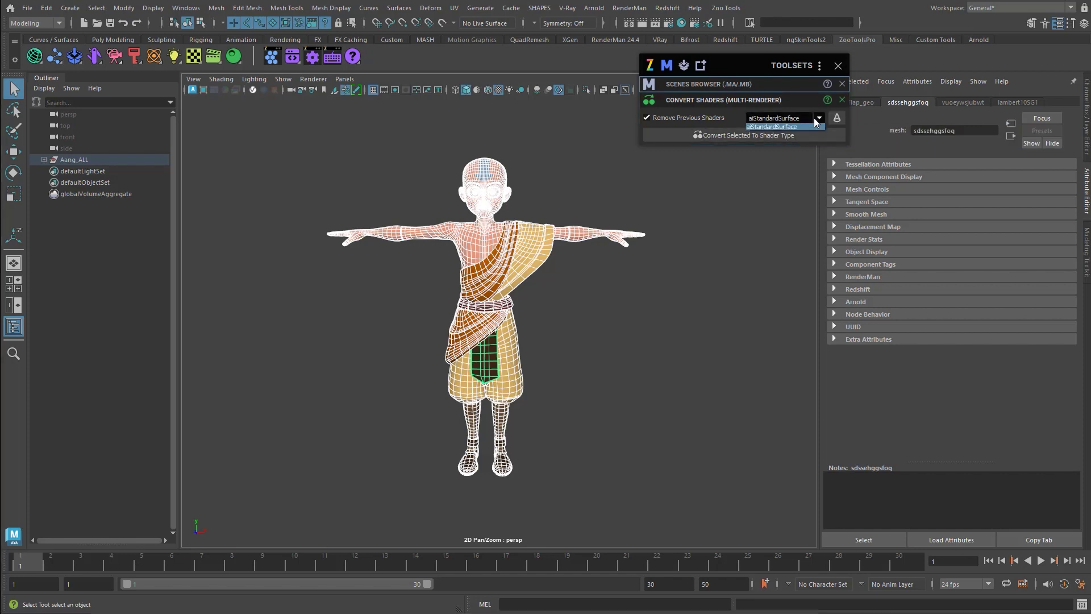
click(817, 118)
click(842, 116)
click(817, 135)
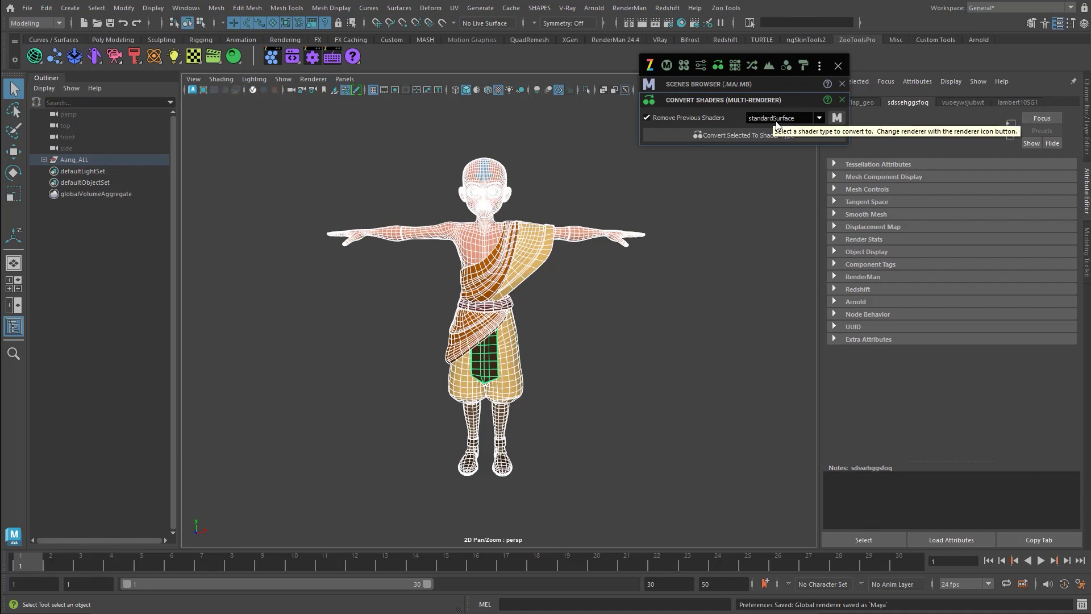
alt+right_drag(643, 221, 697, 224)
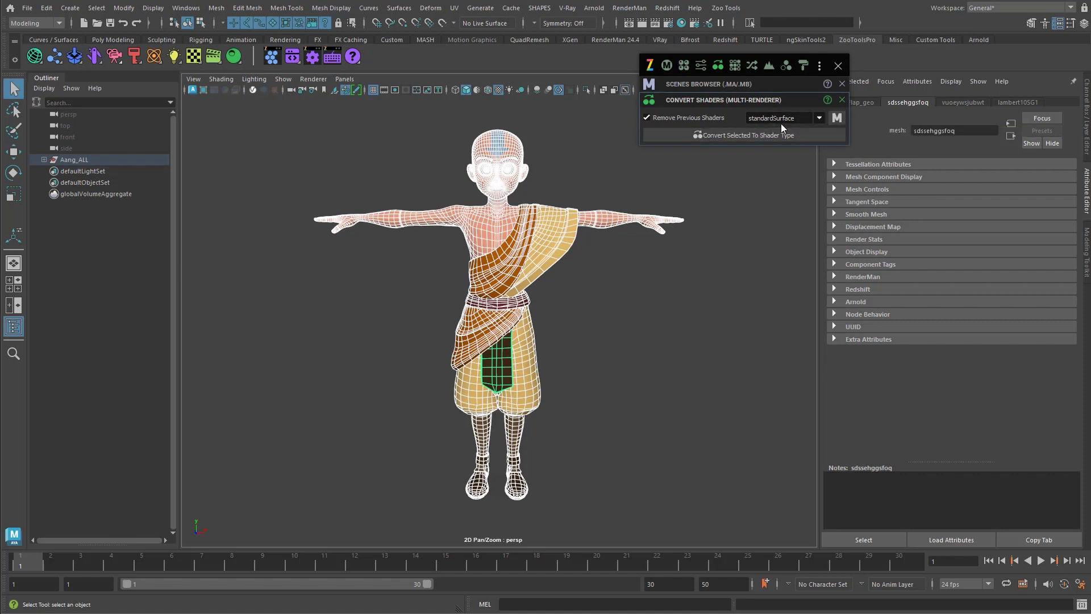
click(743, 133)
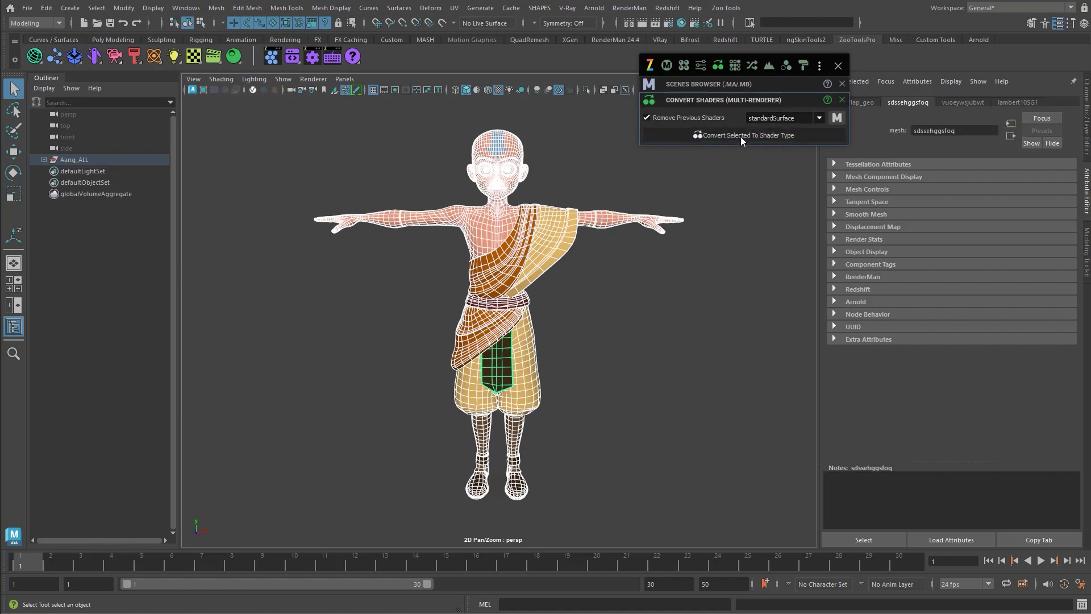
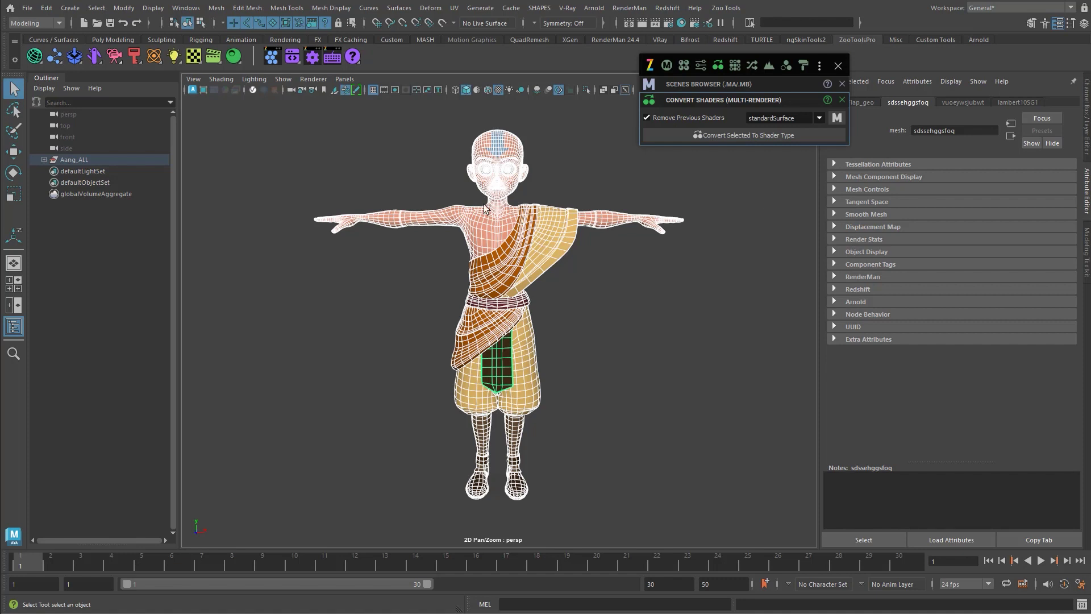
Convert the shaders on the selected character meshes to standardSurface, removing the previous shaders.
click(742, 136)
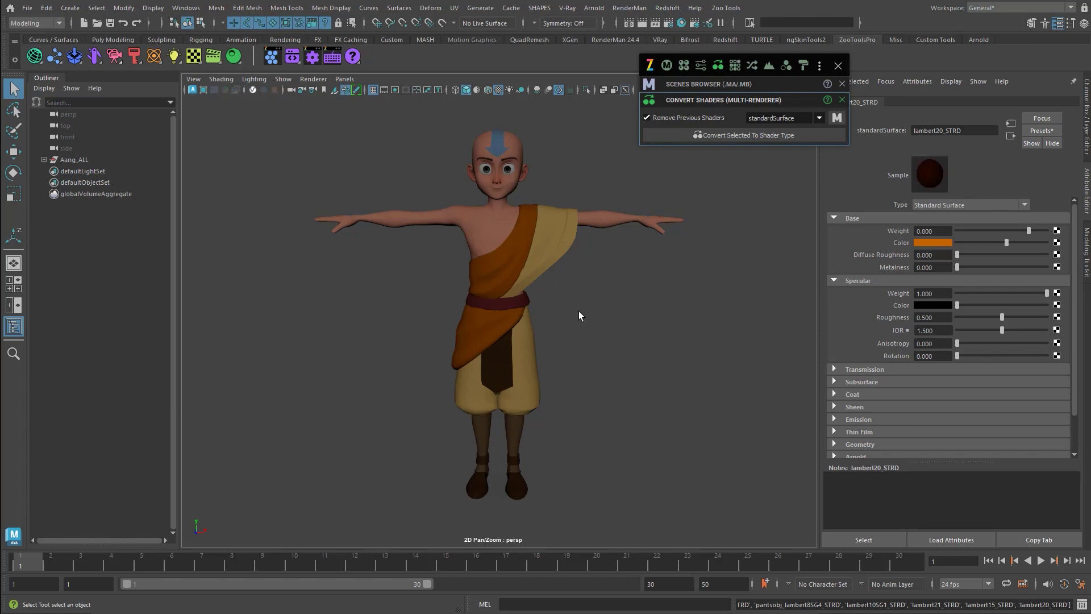
alt+right_drag(524, 311, 584, 224)
alt+middle_drag(585, 224, 603, 234)
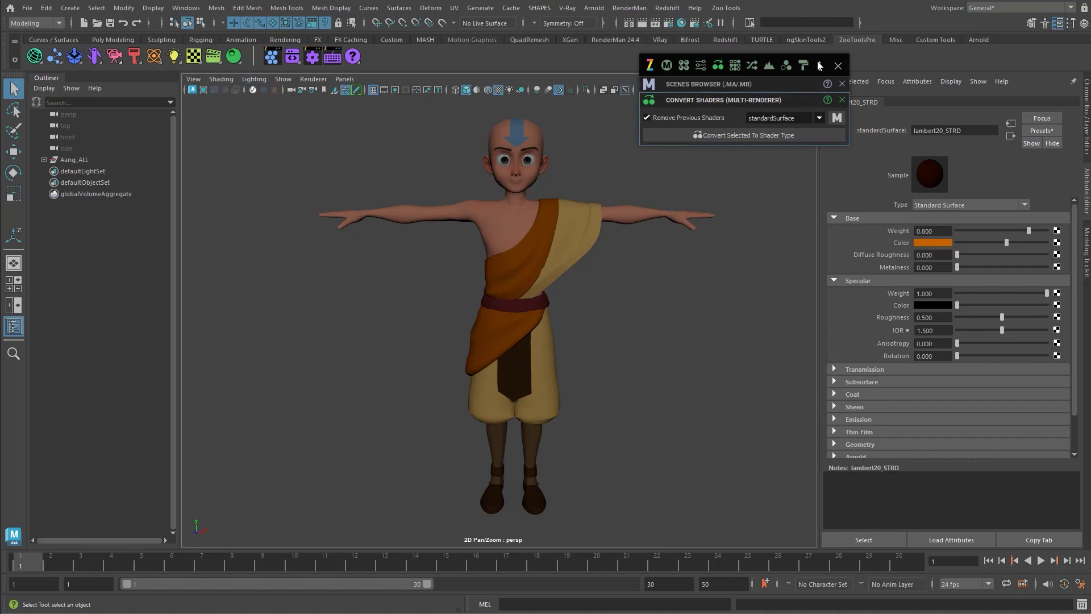
click(726, 7)
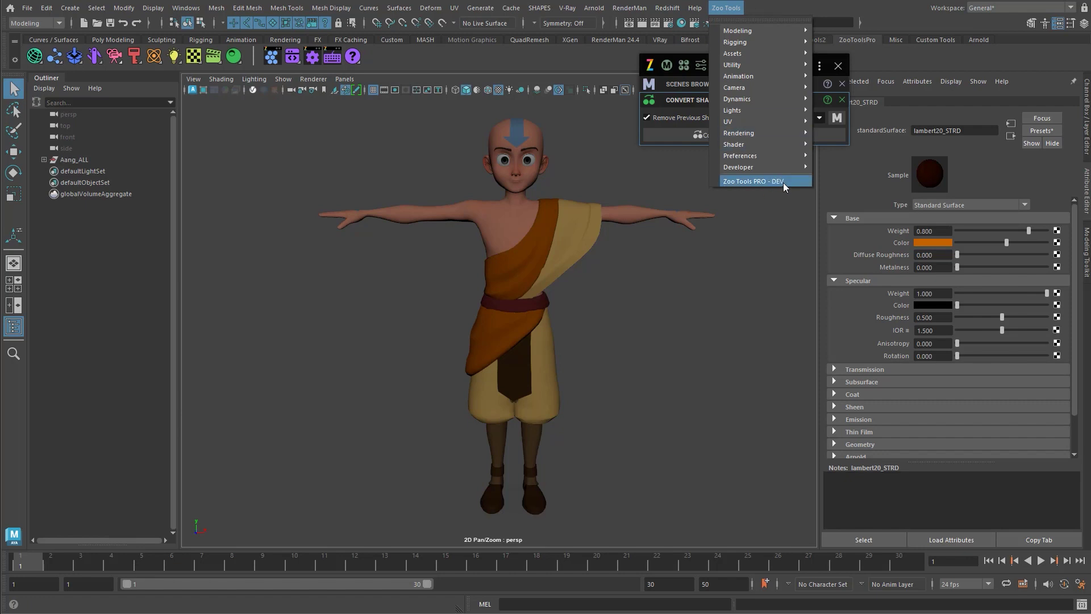
click(739, 249)
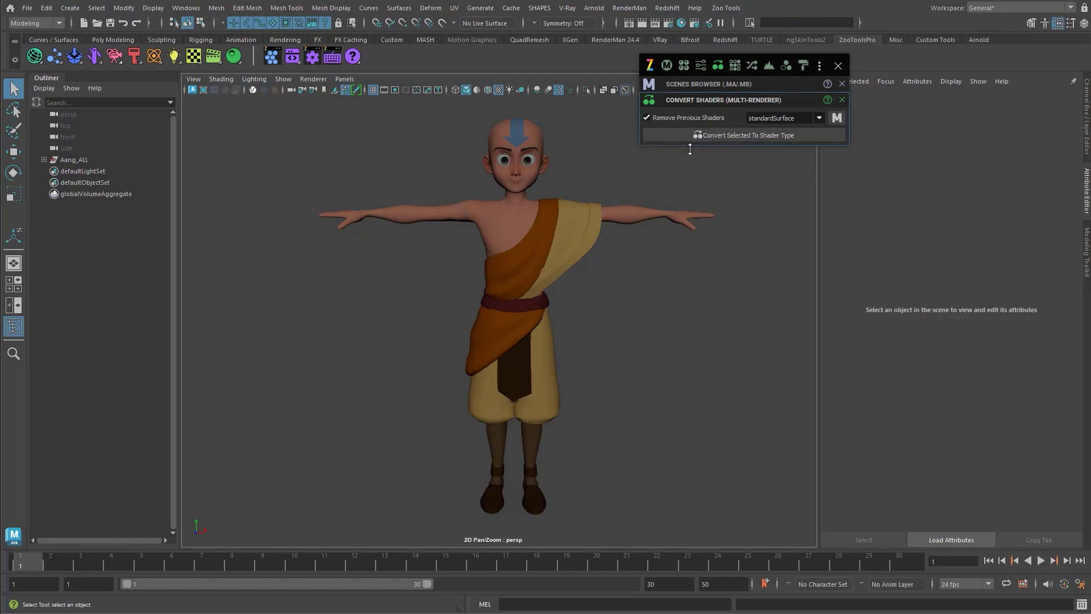
key(alt)
alt+middle_drag(585, 200, 572, 199)
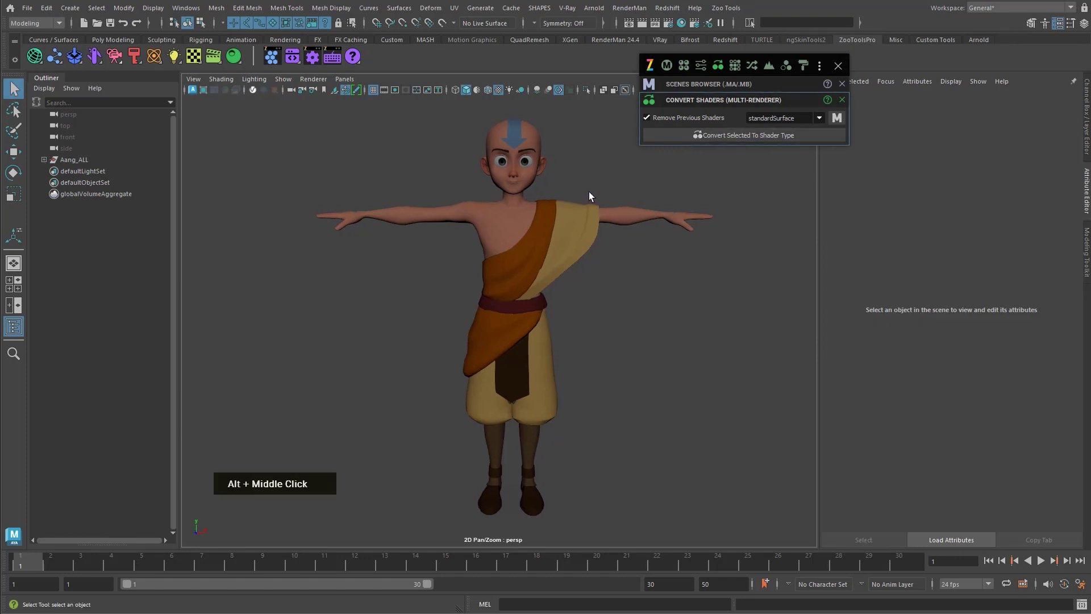
alt+drag(589, 193, 591, 191)
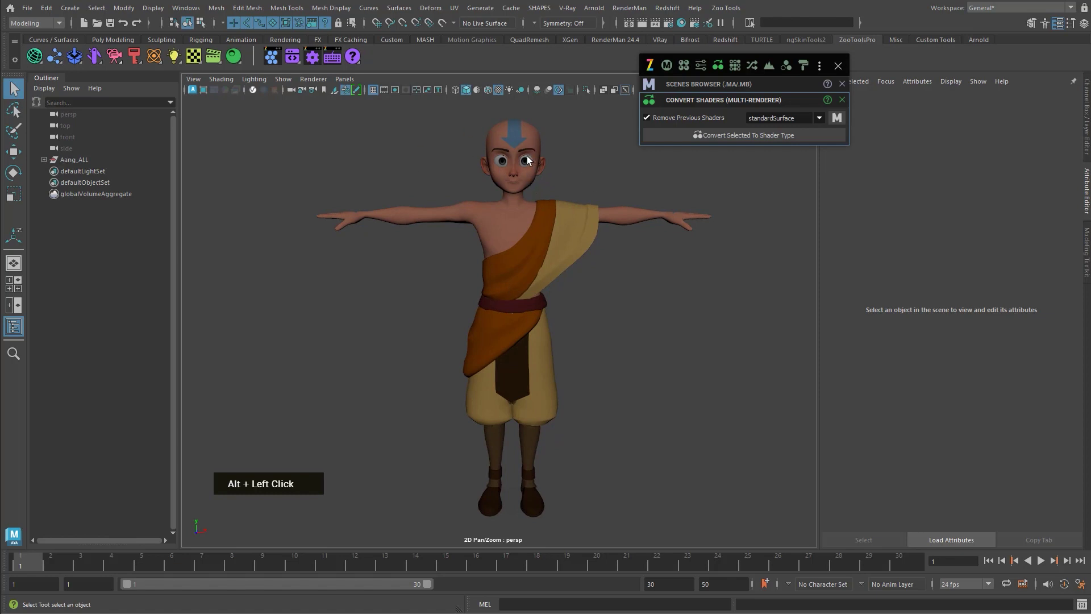
Rename the standard surface shader on the character's body mesh to body_STRD.
click(509, 223)
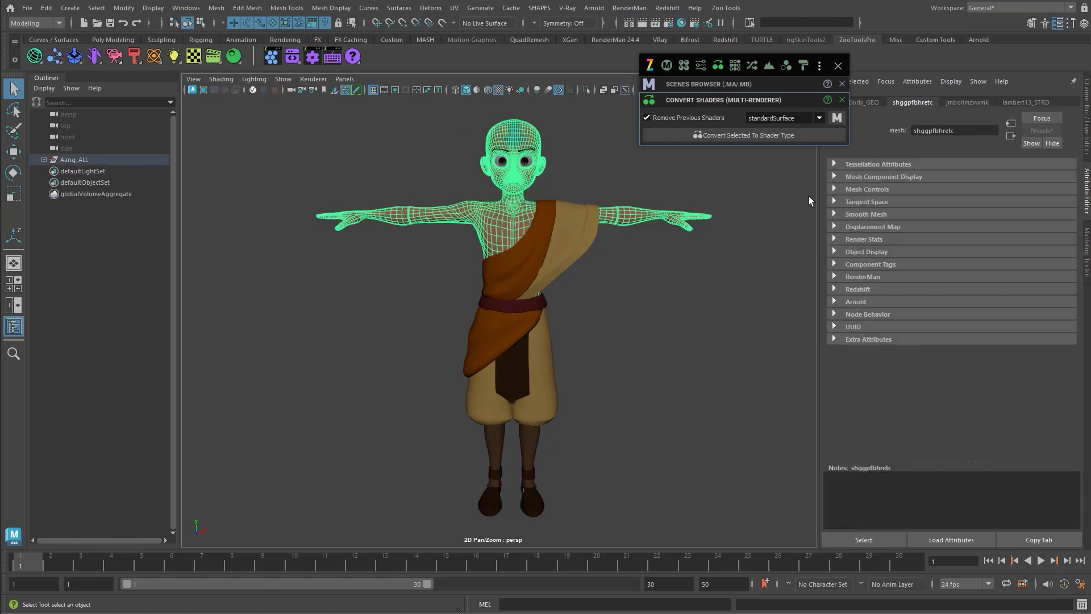
click(1028, 102)
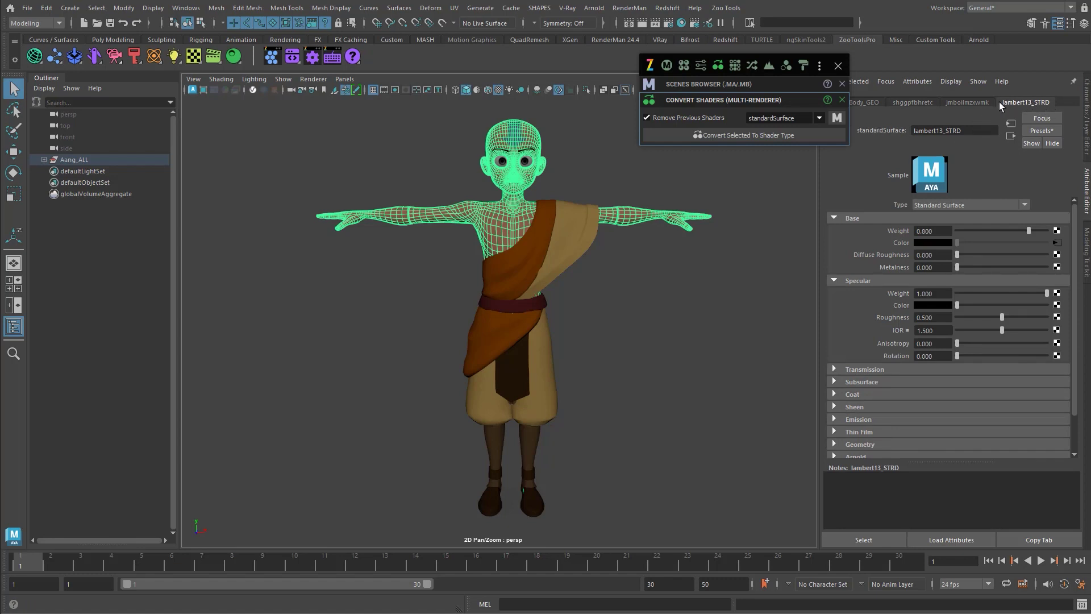
double_click(927, 130)
text(body)
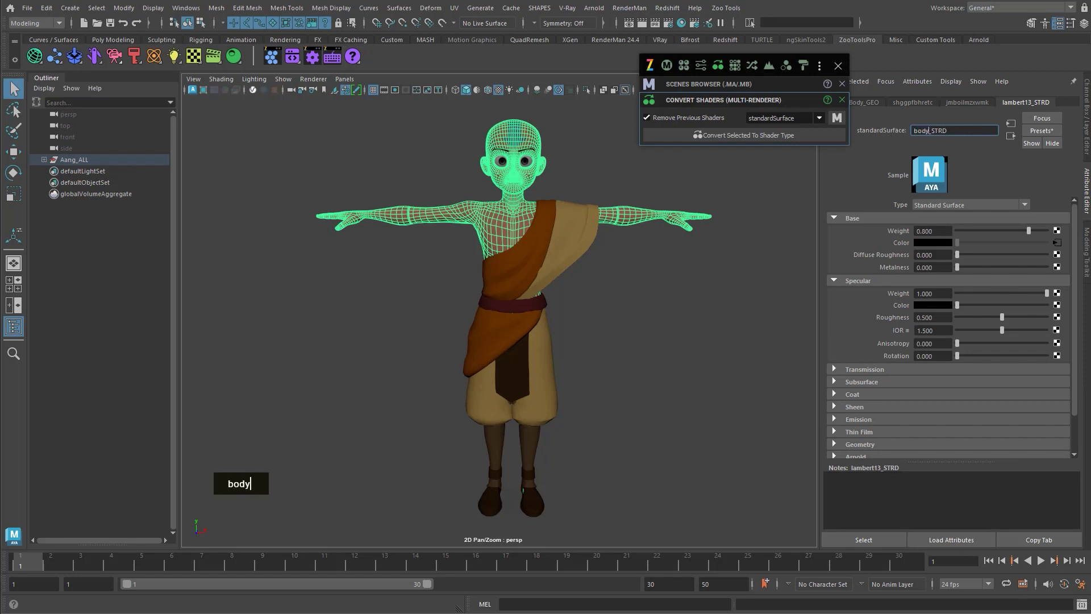
key(Return)
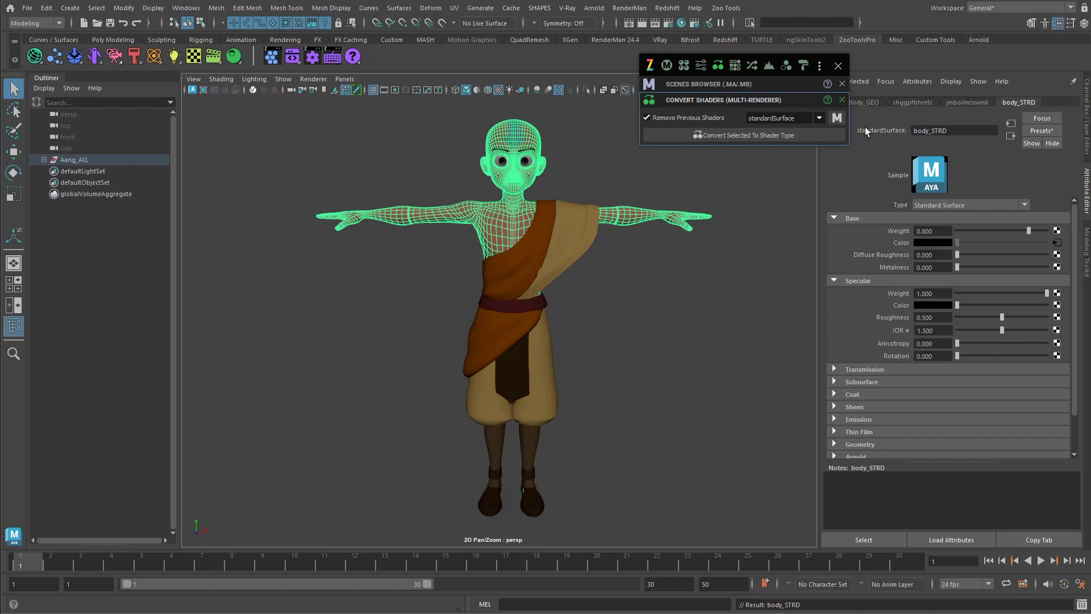
key(alt+q)
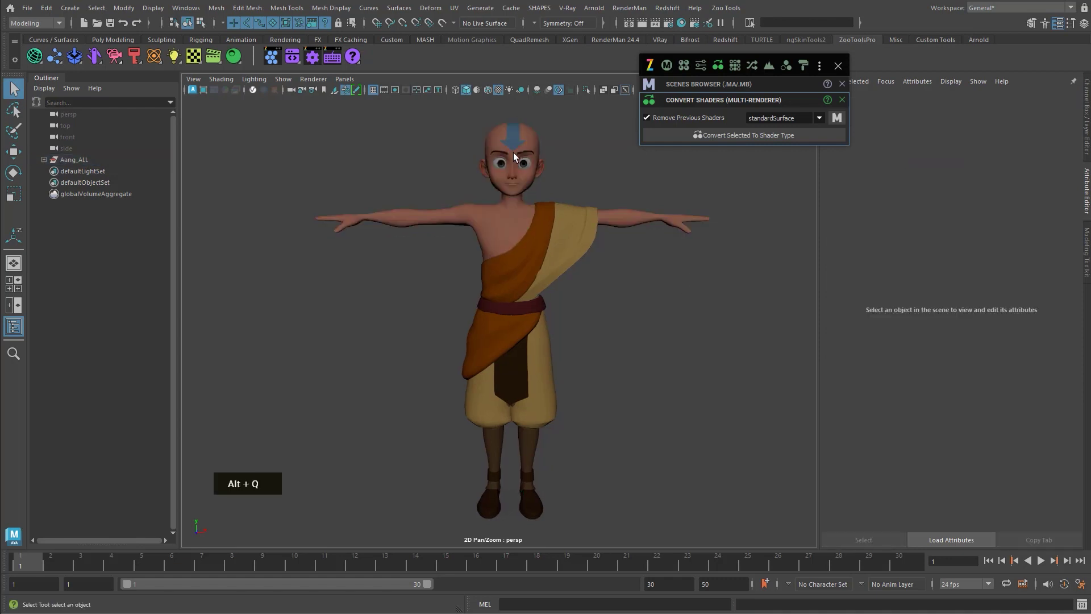
mouse_move(552, 247)
alt+middle_down()
mouse_move(519, 261)
mouse_move(480, 244)
mouse_move(534, 244)
alt+middle_up()
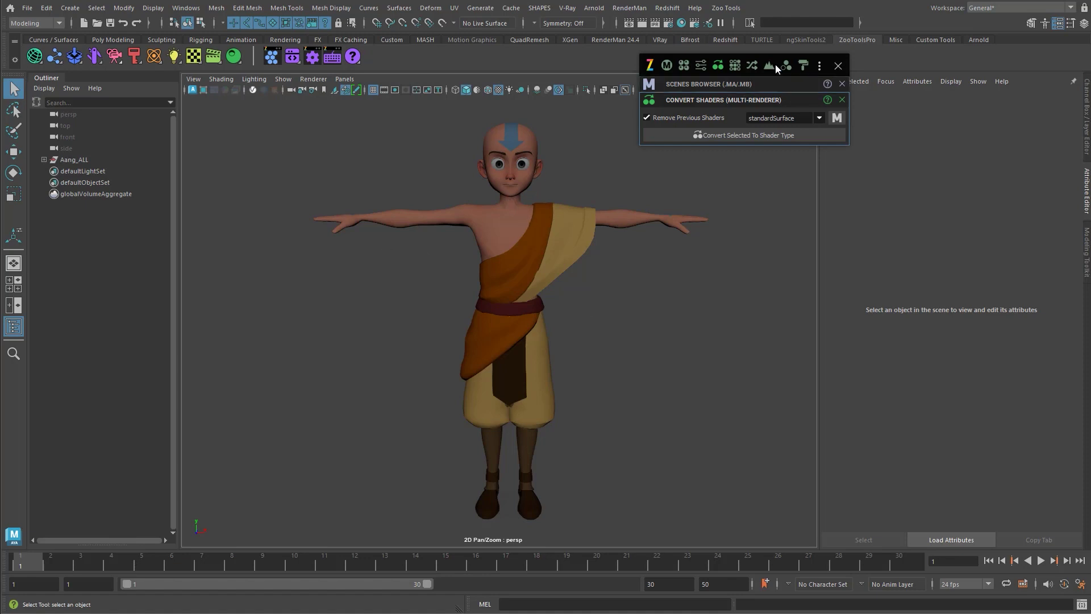
Close the shader converter and create a camera viewport light setup with the Fix Viewport tool.
drag(796, 58, 893, 55)
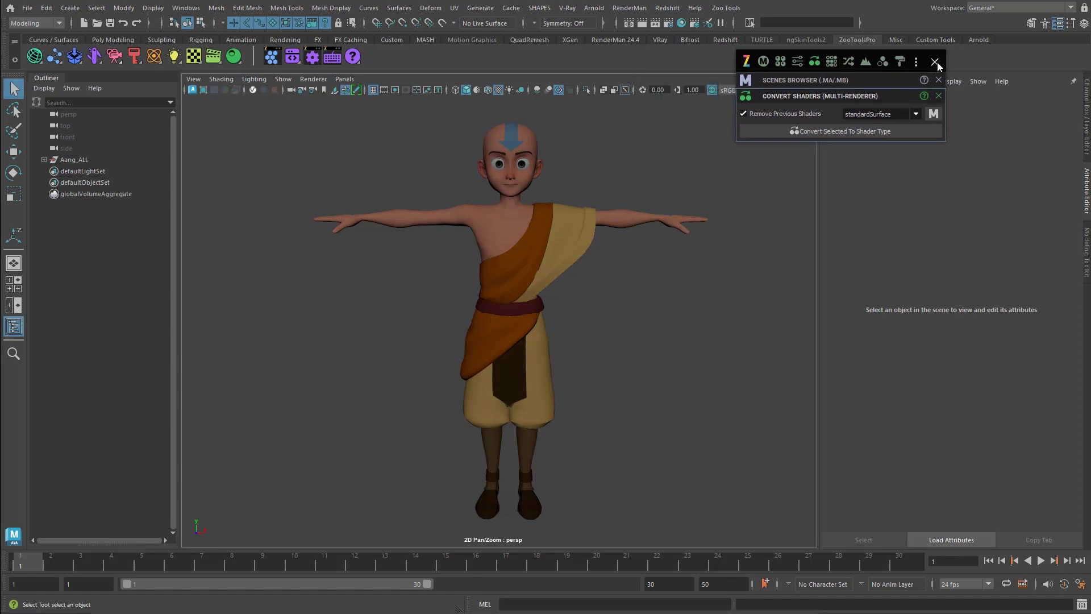
click(936, 62)
click(174, 57)
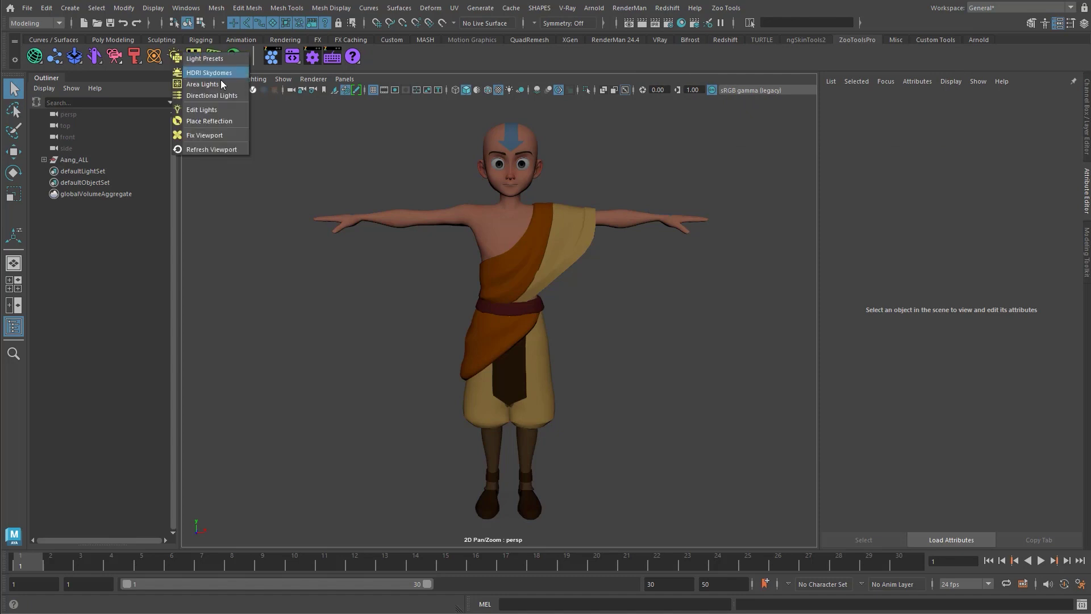
click(219, 136)
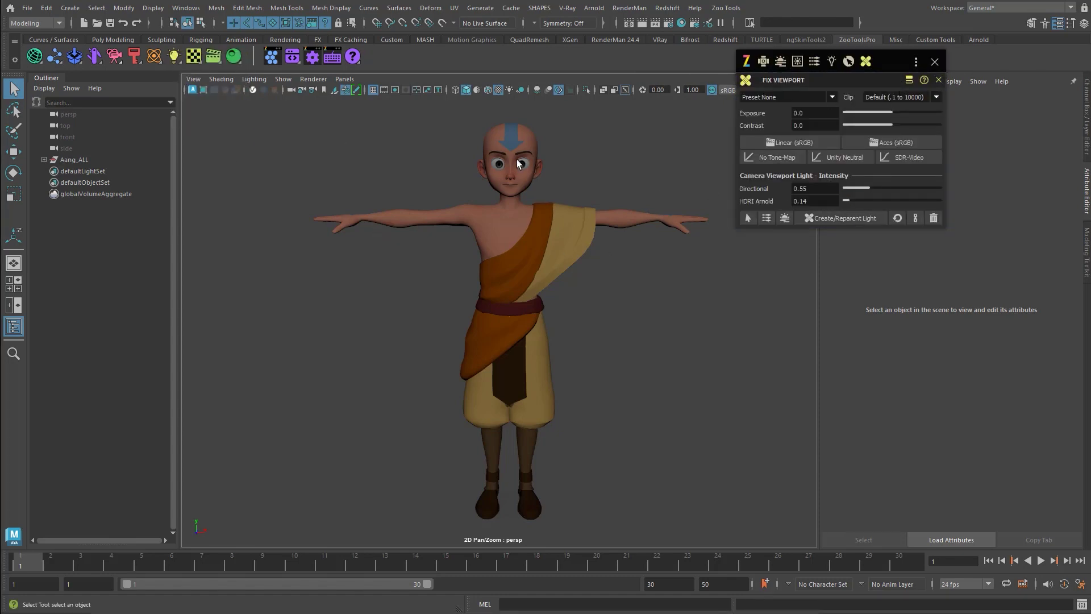
click(851, 220)
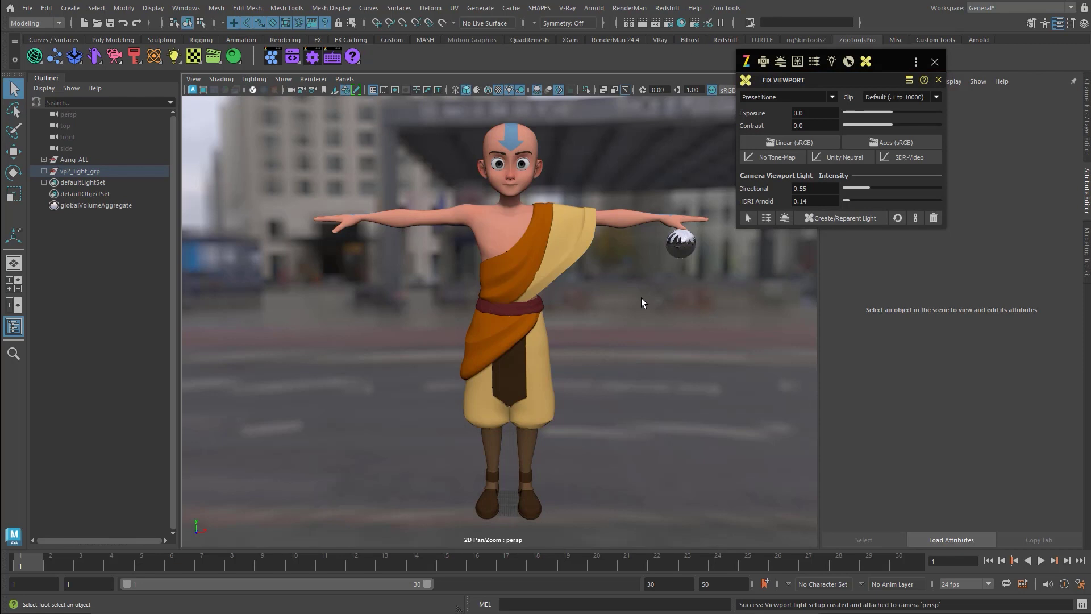
Hide the HDRI background behind the character and turn off 2D Pan/Zoom in the perspective view.
key(d)
drag(633, 265, 594, 265)
key(backslash)
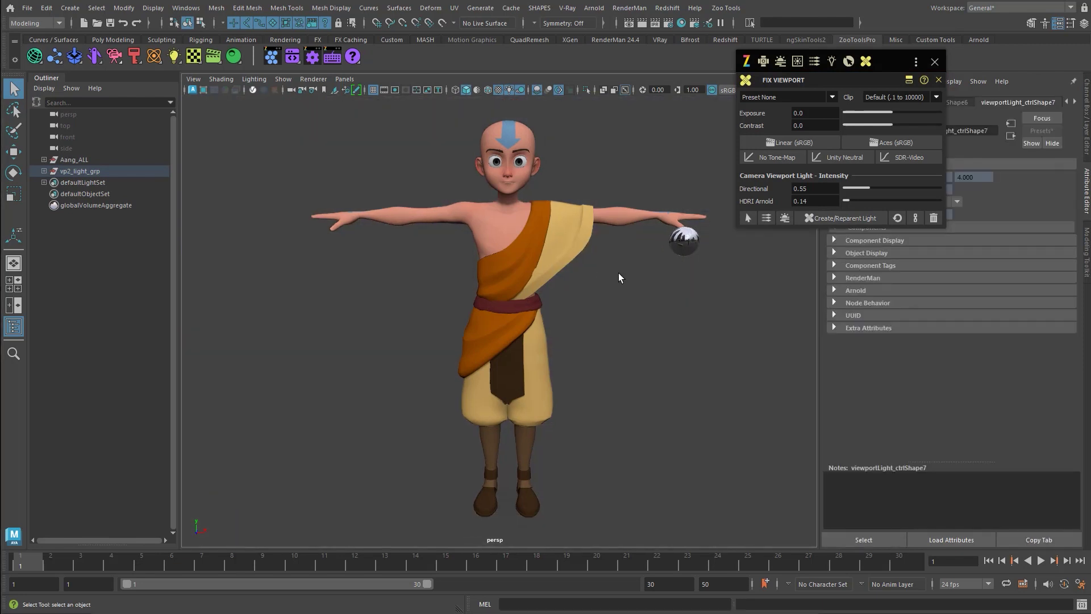
alt+middle_drag(533, 228, 534, 230)
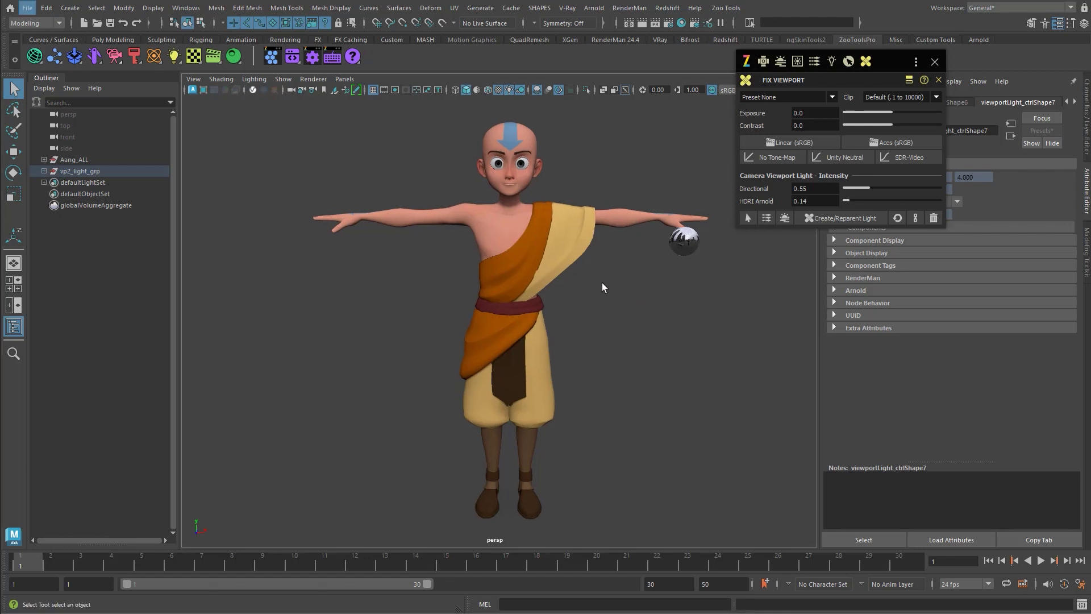
Hide the vpLight_ctrls_lyr and vpLight_geo_lyr display layers.
key(ctrl+a)
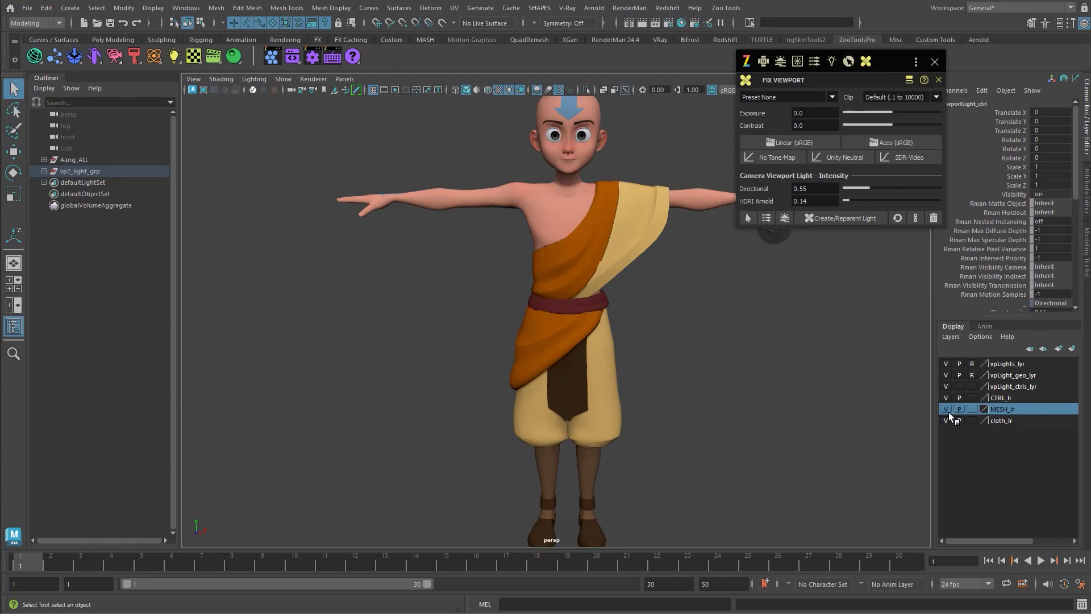
click(945, 386)
click(946, 375)
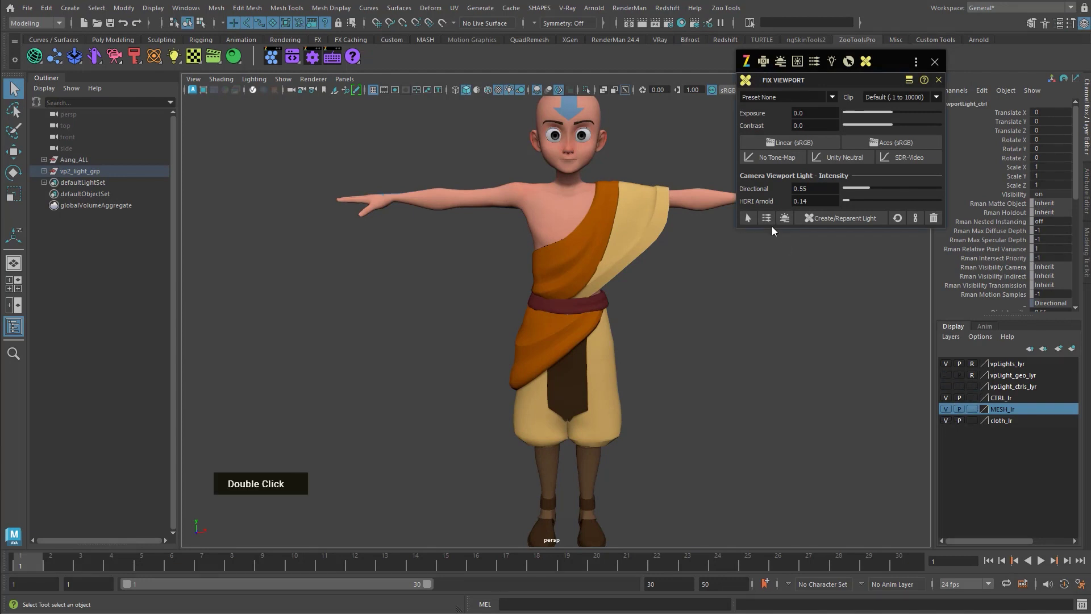
alt+drag(615, 189, 616, 270)
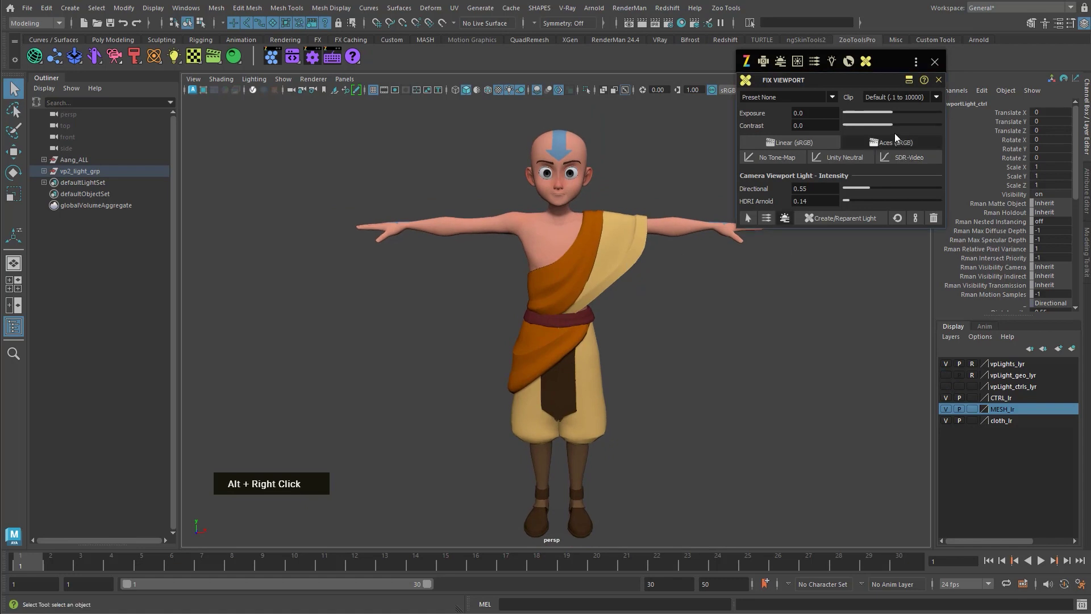
Set the view transform to Unity neutral tone-map (legacy), with viewport contrast 0.2 and exposure -0.06.
drag(892, 124, 900, 123)
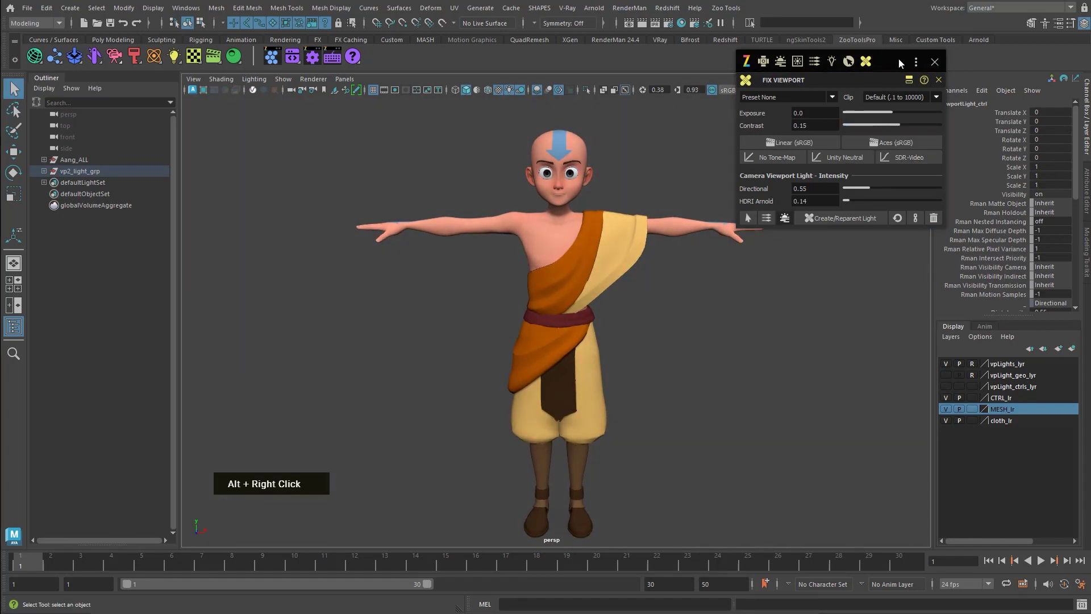
drag(899, 60, 953, 59)
click(746, 90)
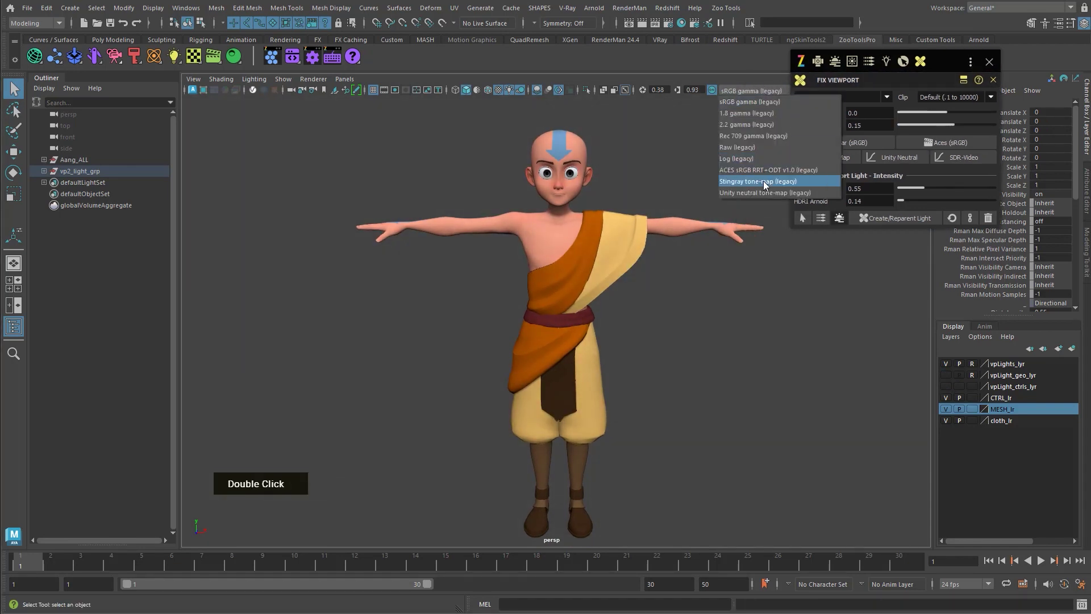
click(765, 192)
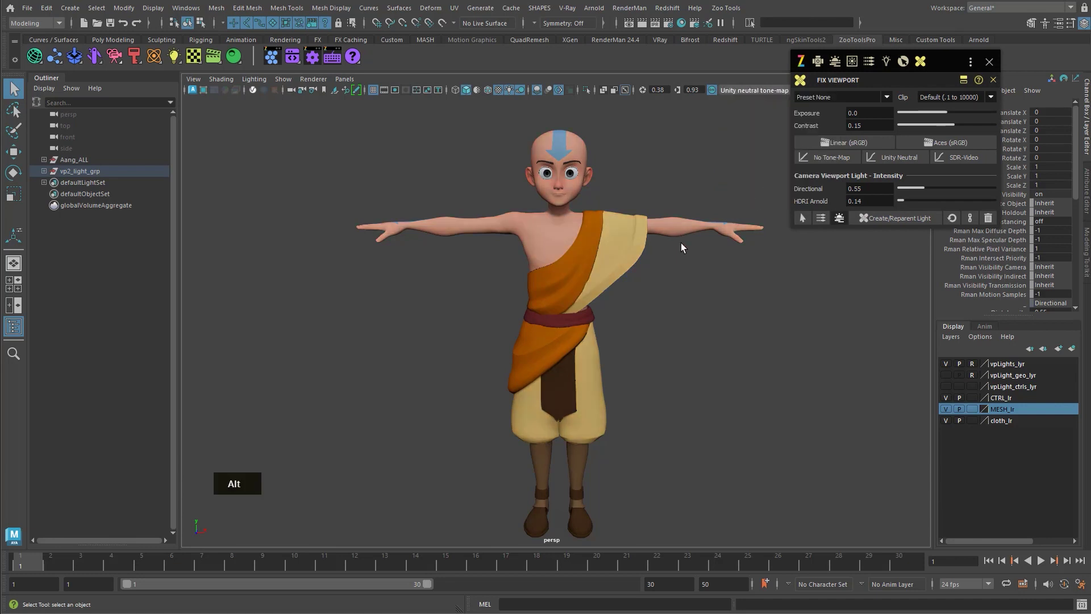
alt+middle_drag(682, 248, 682, 243)
drag(952, 126, 944, 111)
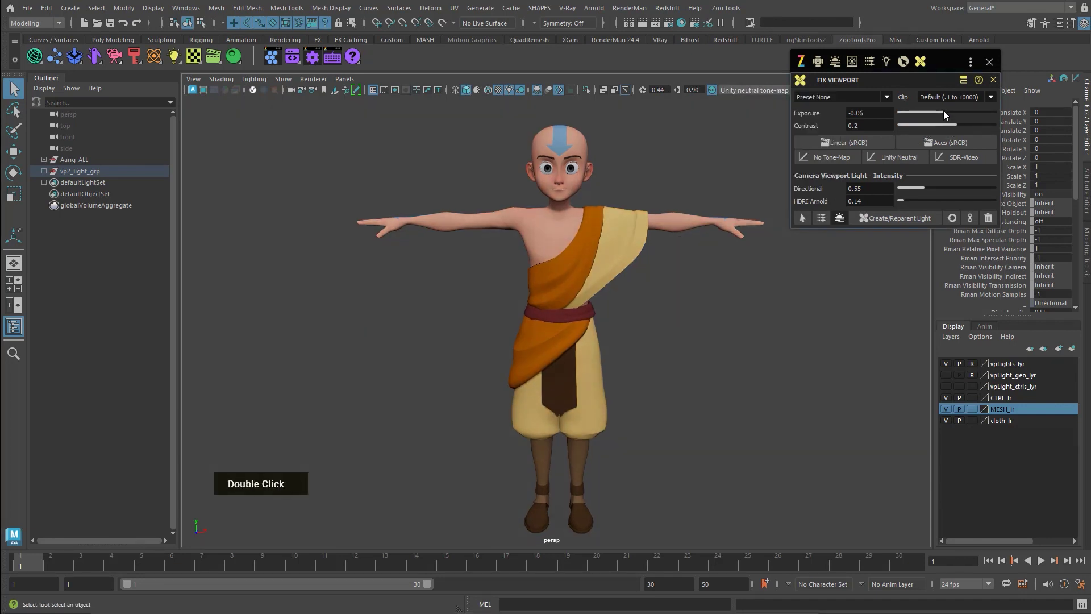
alt+drag(602, 260, 602, 260)
alt+middle_drag(602, 260, 666, 199)
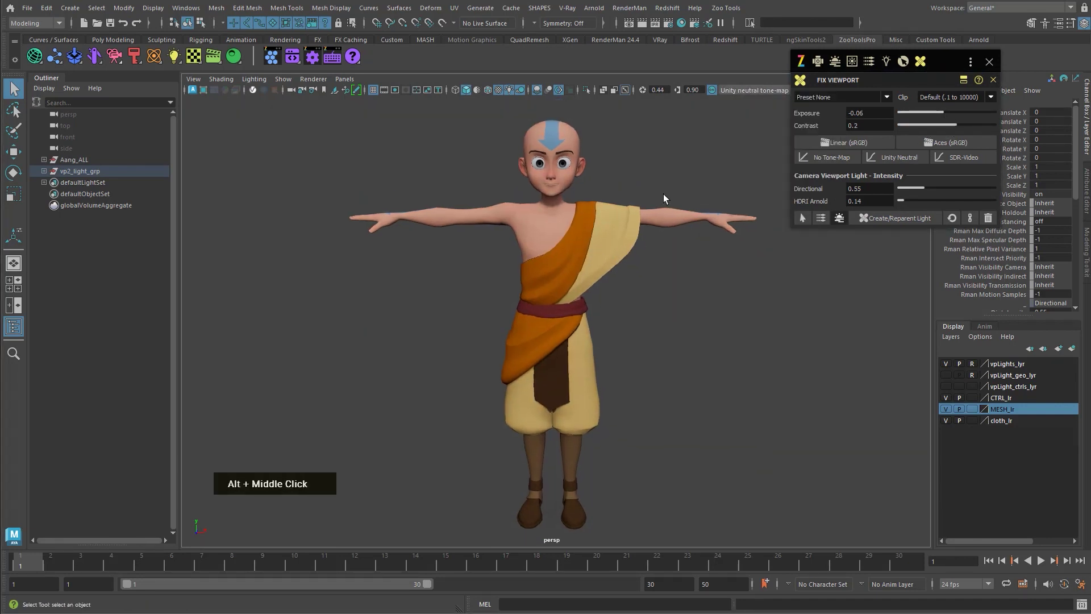
Expand Fix Viewport to its full settings, choose Intensity StandardSurface for the camera viewport light, and close the tool.
click(965, 79)
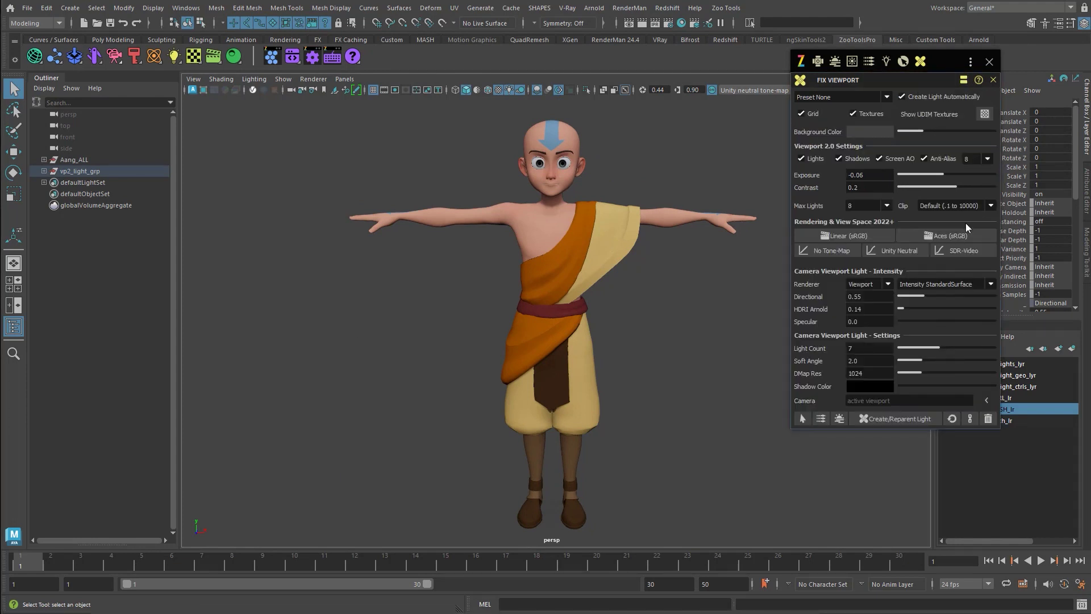
click(944, 283)
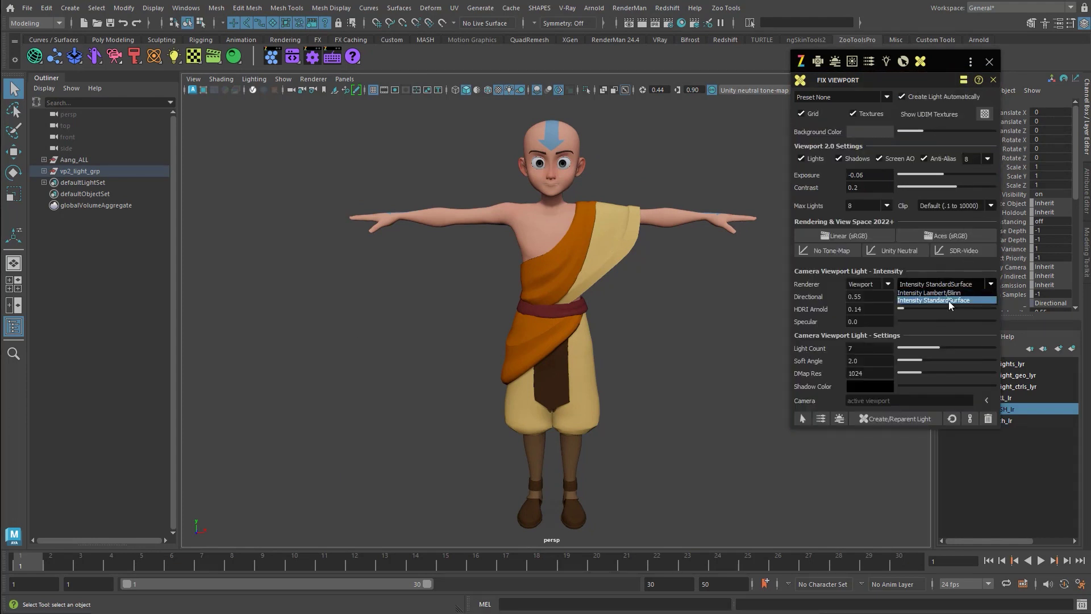
click(957, 300)
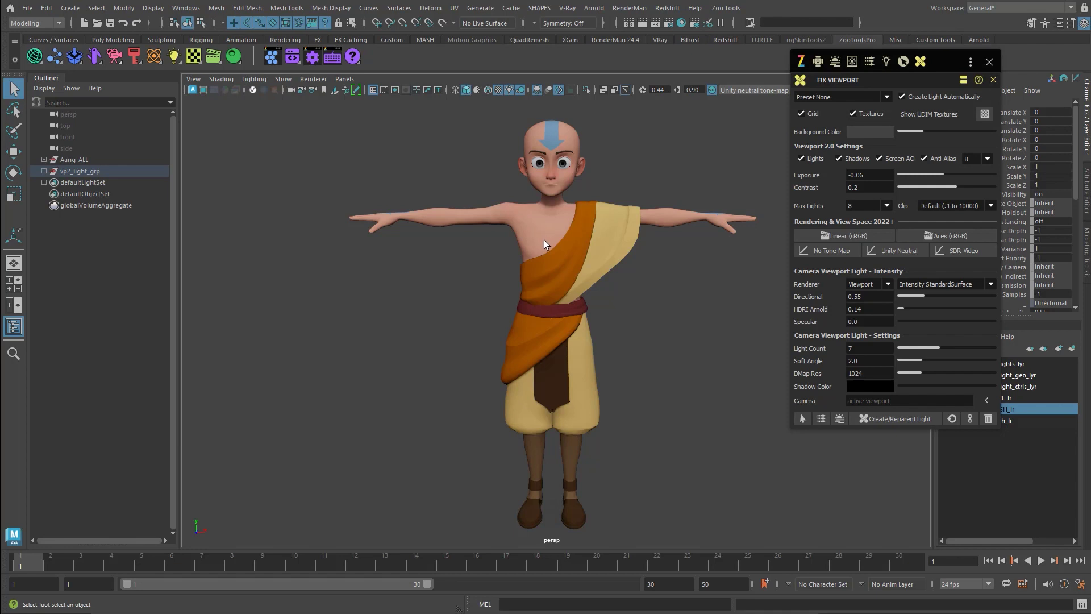
key(alt)
alt+middle_drag(606, 221, 613, 220)
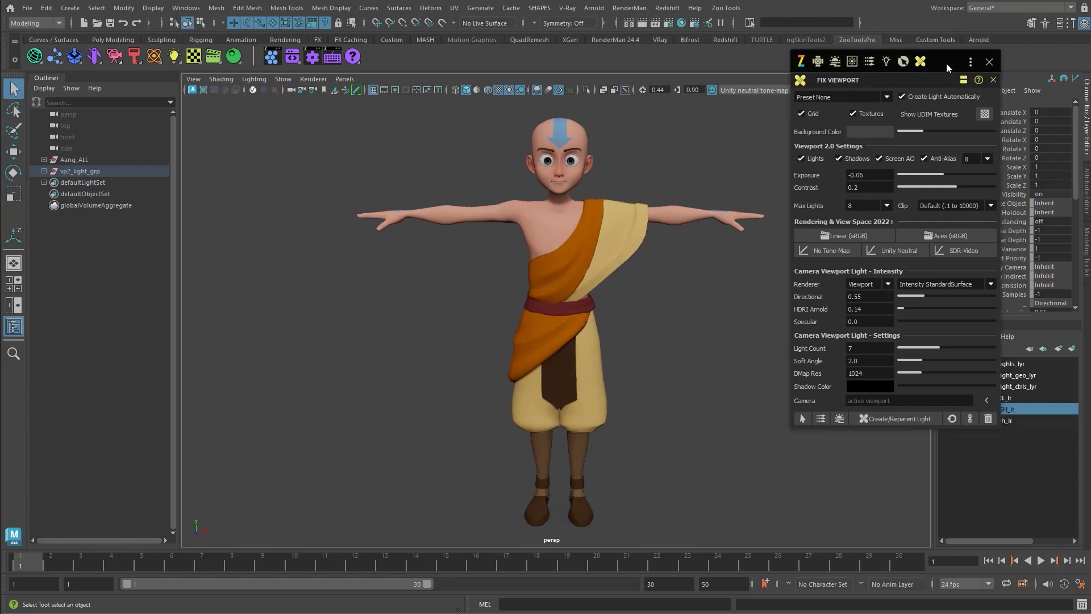
click(989, 61)
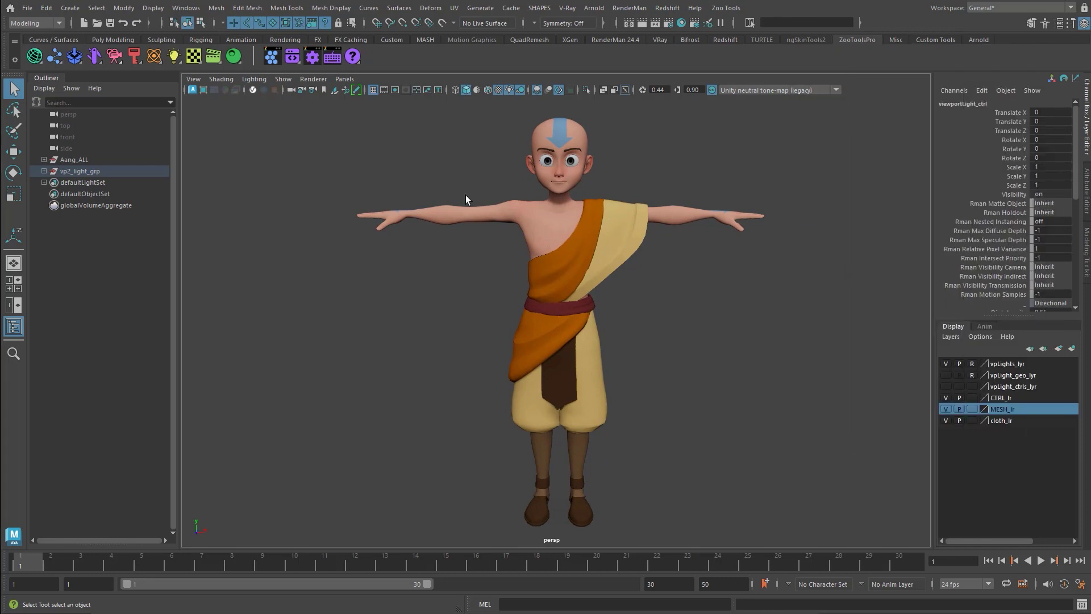
alt+middle_drag(498, 188, 503, 183)
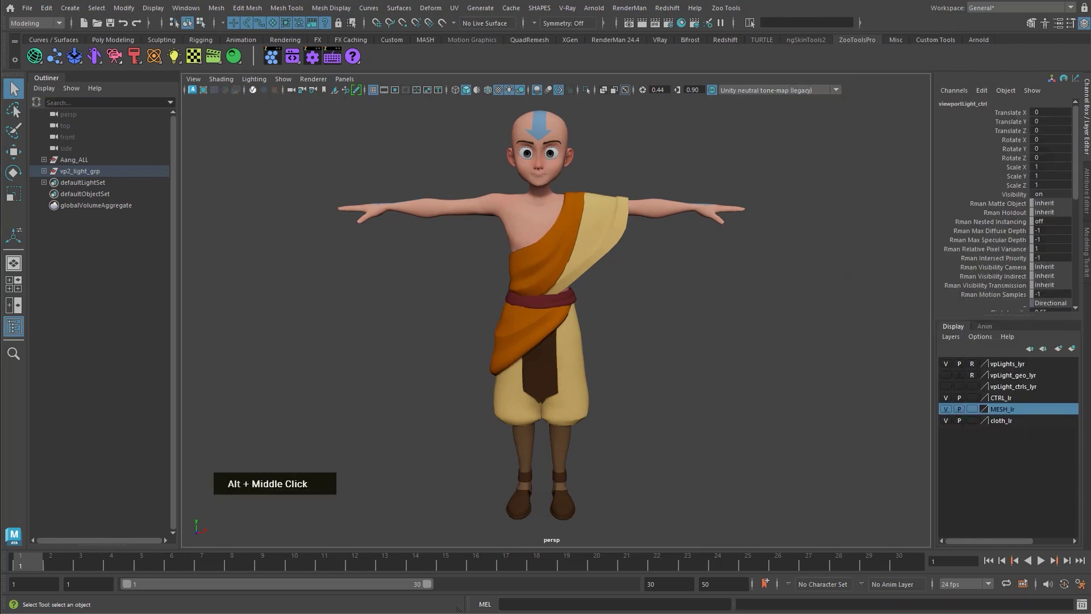
Delete the camera viewport light setup with Fix Viewport and switch the perspective view back to default lighting.
drag(1090, 134, 756, 130)
click(794, 487)
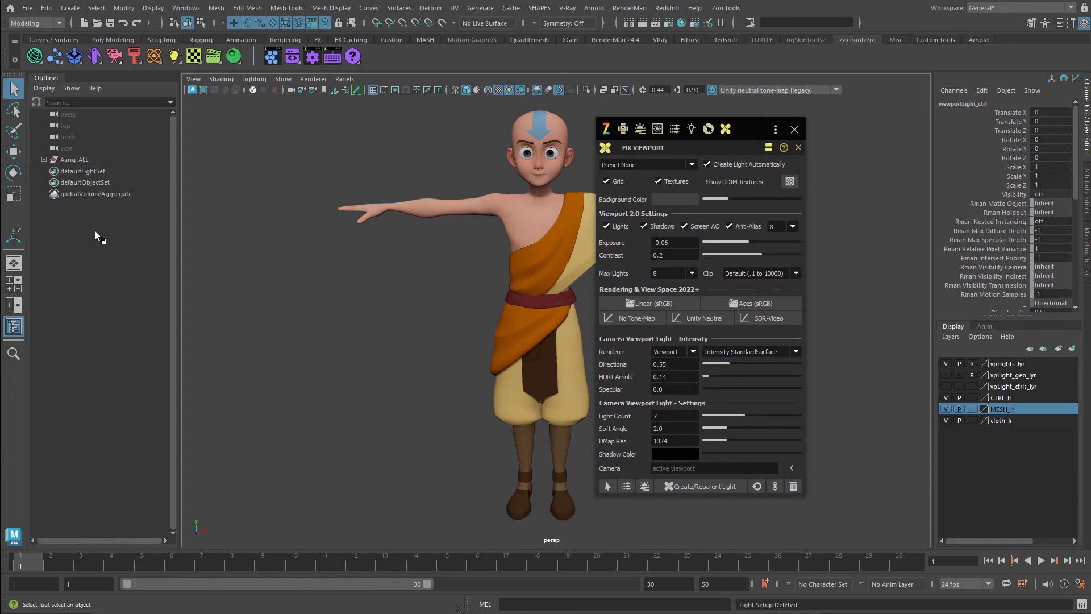
click(794, 129)
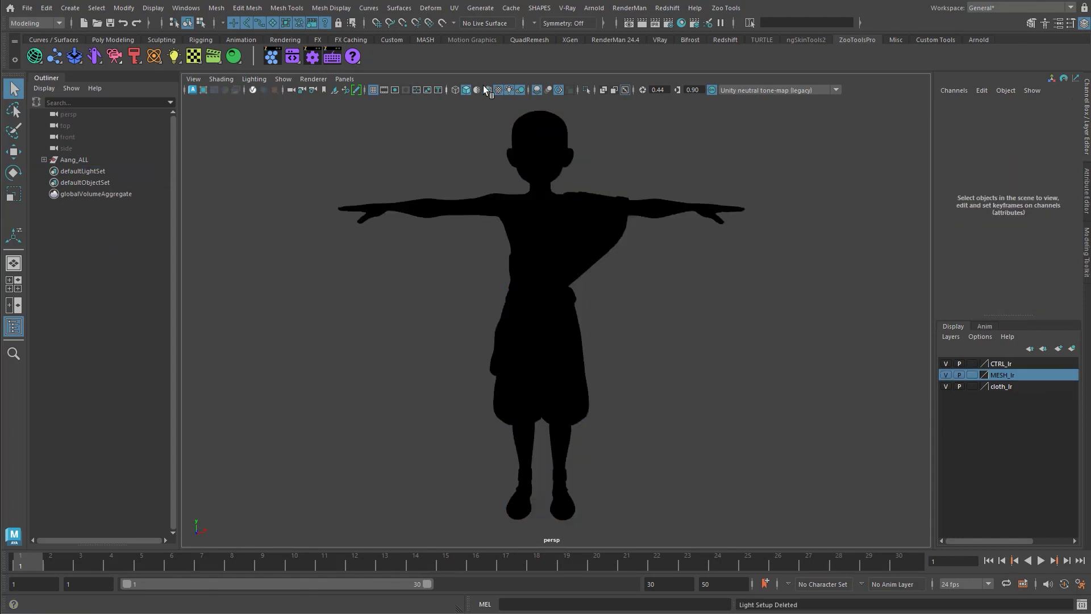
click(508, 90)
alt+middle_drag(526, 244, 514, 250)
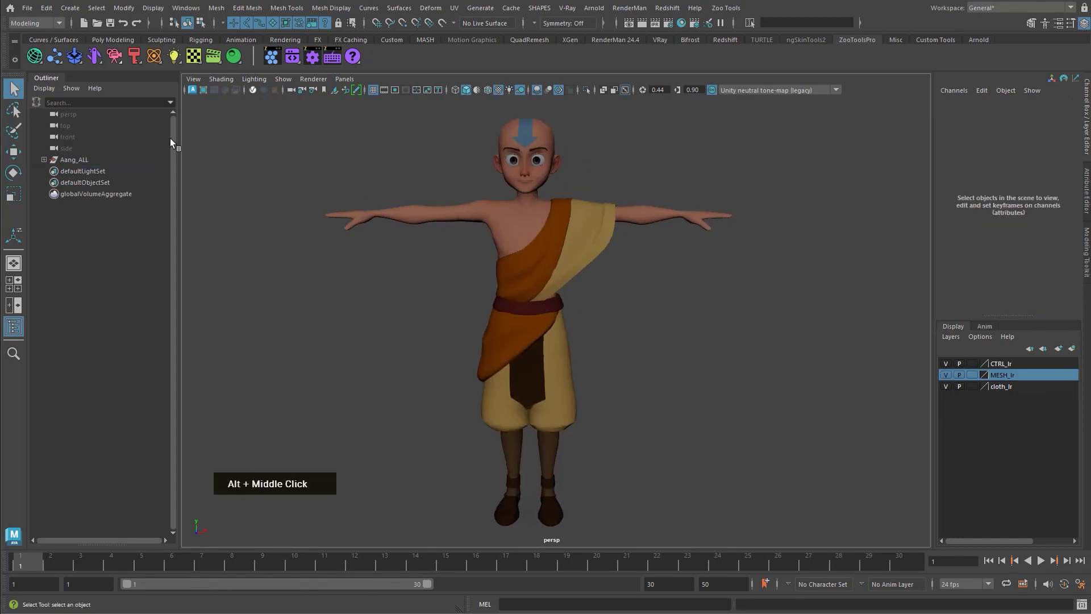
Load the Scene Studio Rim Lights preset around the Aang character.
click(70, 60)
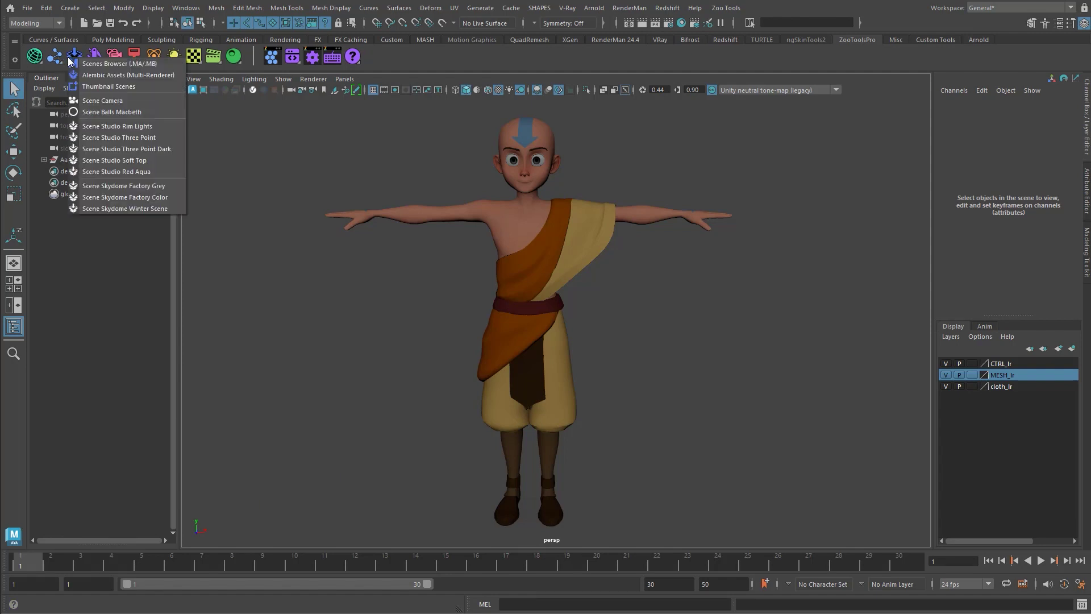
click(137, 126)
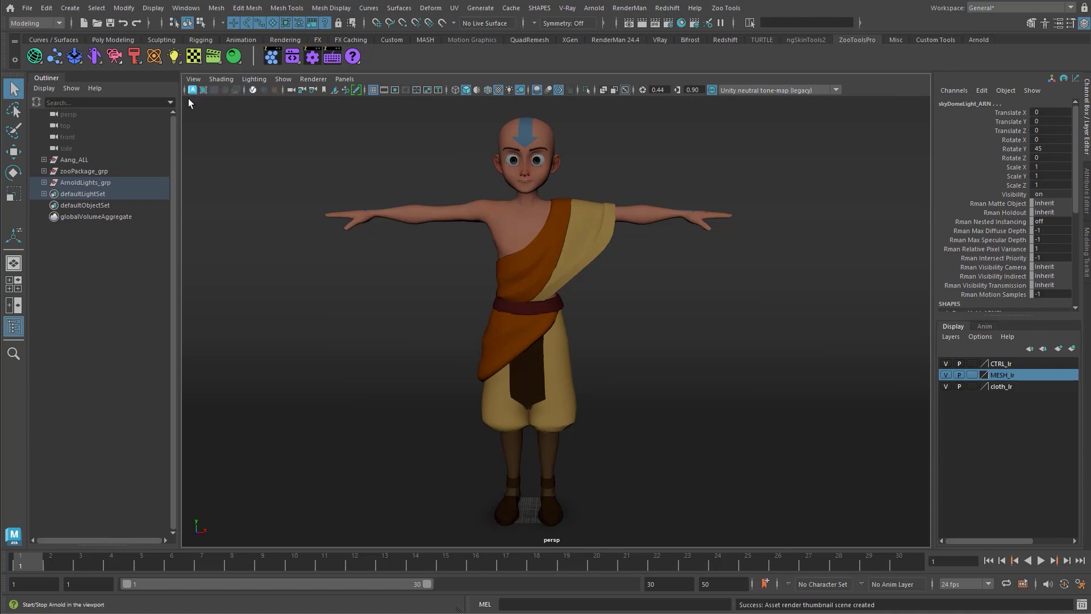
Examine the studio backdrop and area lights around the character from several angles, and frame the full figure from the front.
middle_click(302, 186)
click(664, 301)
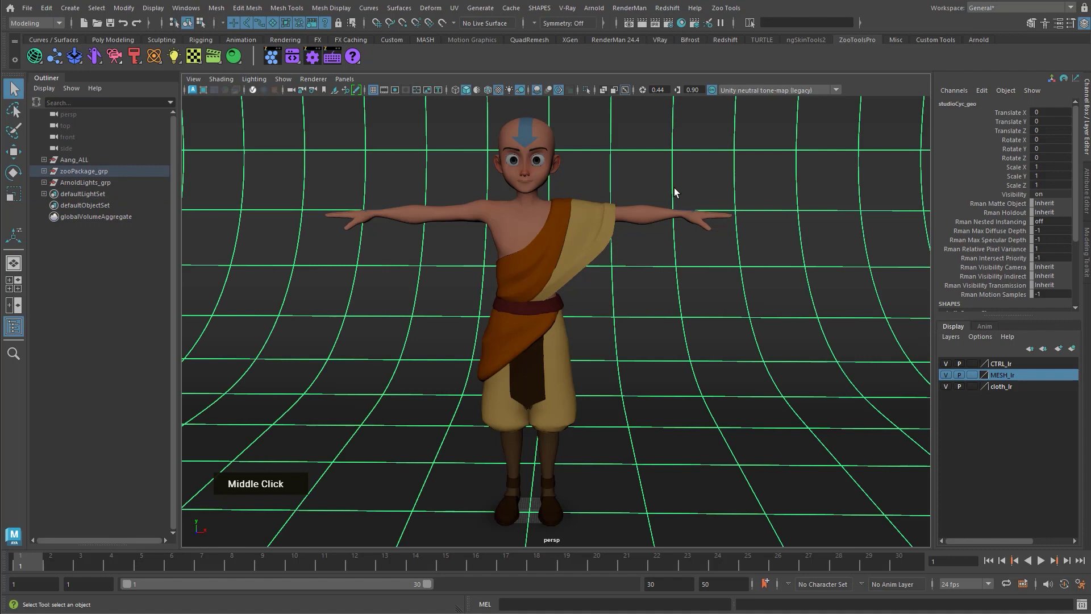
key(alt+q)
alt+right_drag(754, 220, 515, 223)
alt+drag(515, 223, 149, 221)
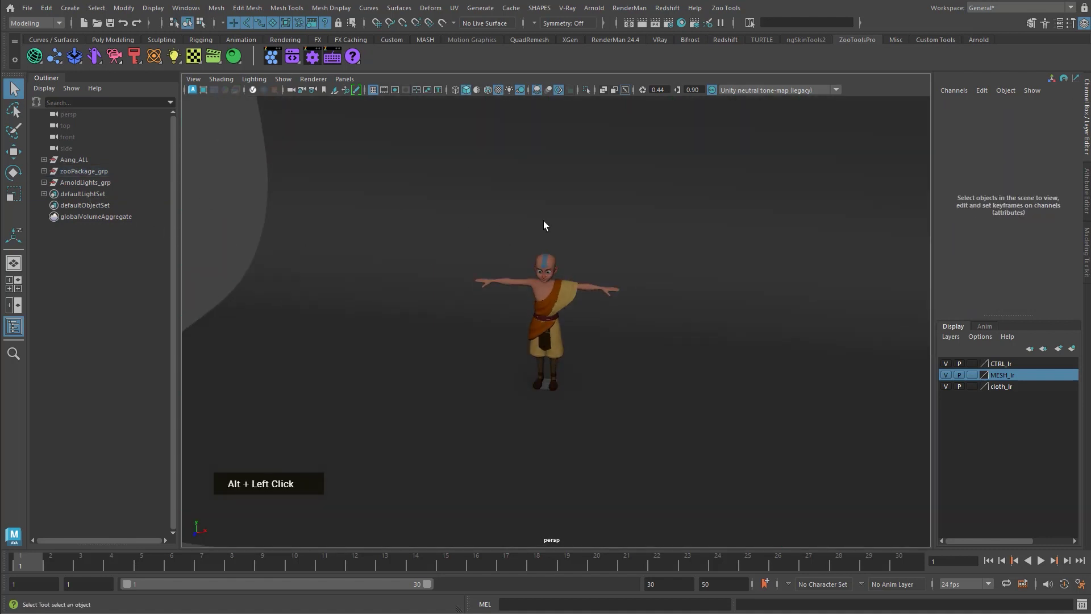
key(a)
drag(623, 213, 577, 214)
alt+right_drag(619, 273, 620, 326)
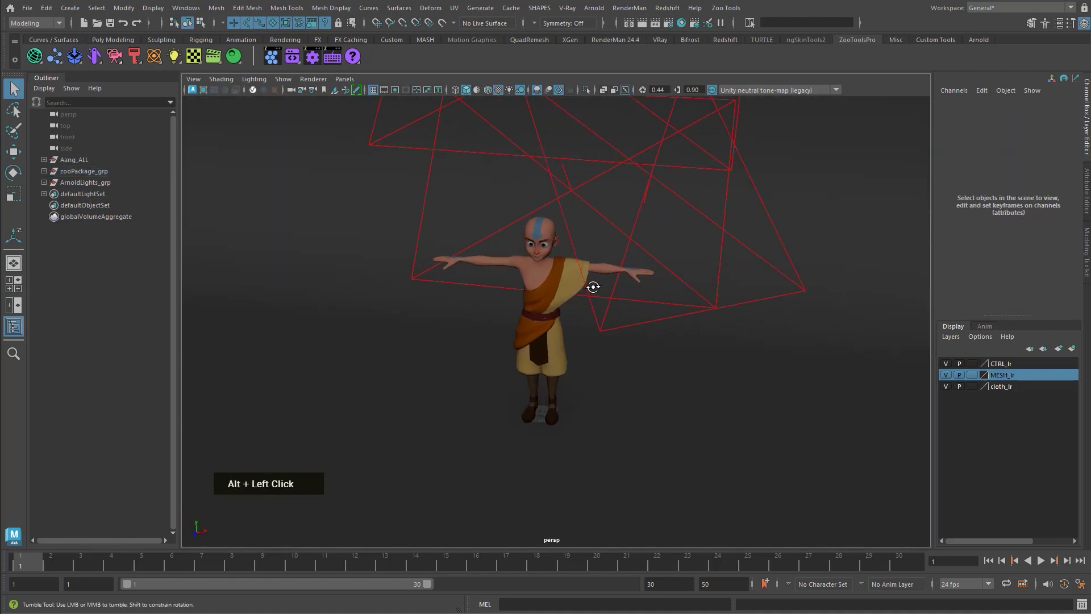
alt+drag(593, 287, 585, 292)
alt+right_drag(586, 291, 614, 307)
alt+drag(614, 307, 618, 284)
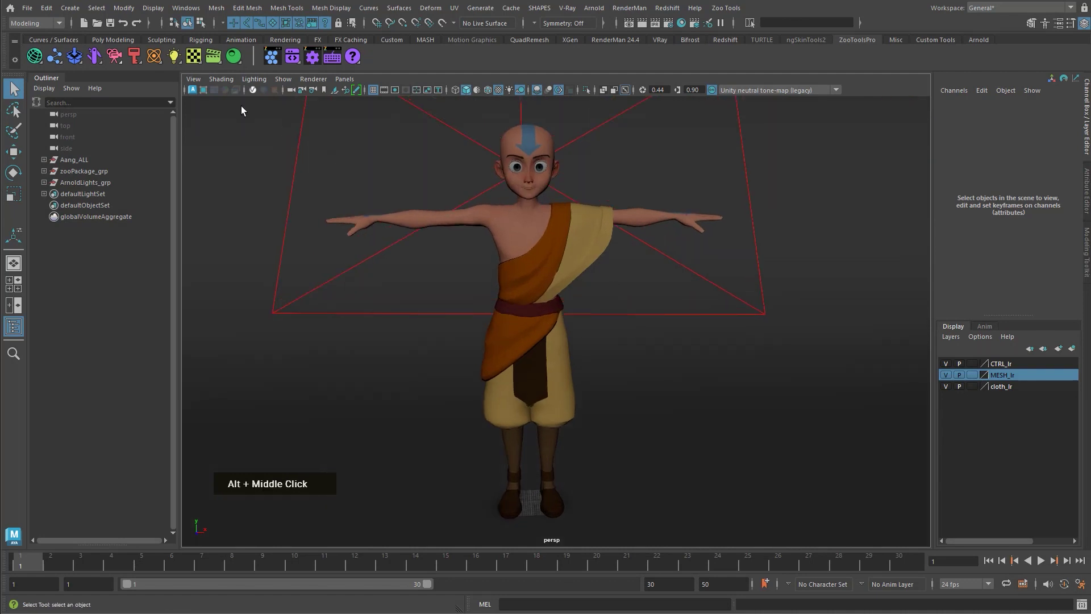
Start the Arnold render in the perspective viewport, show the body_STRD material attributes, and select the body mesh.
click(193, 90)
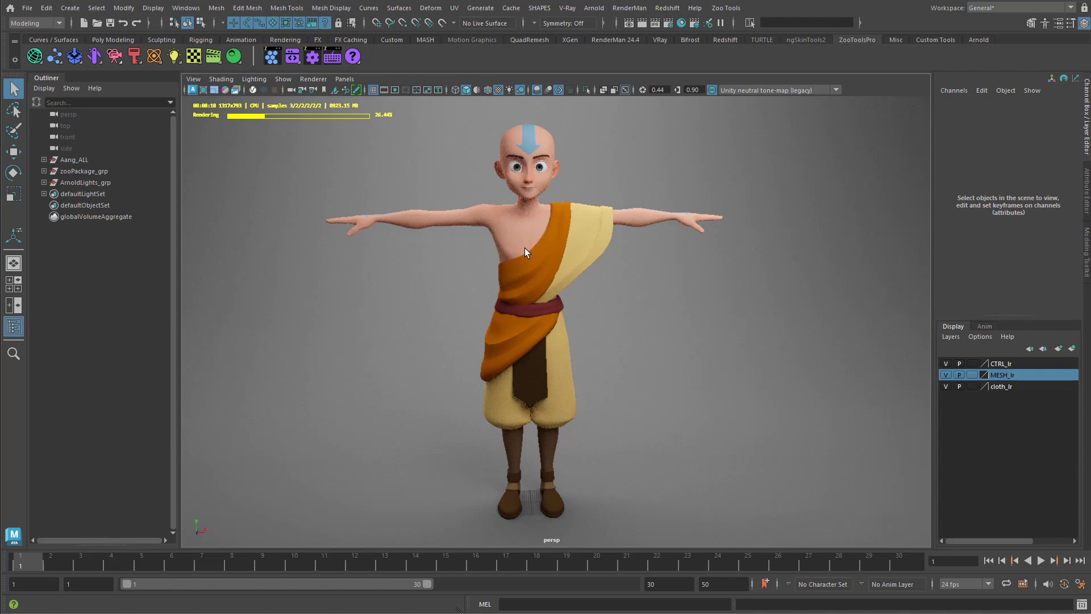
click(653, 209)
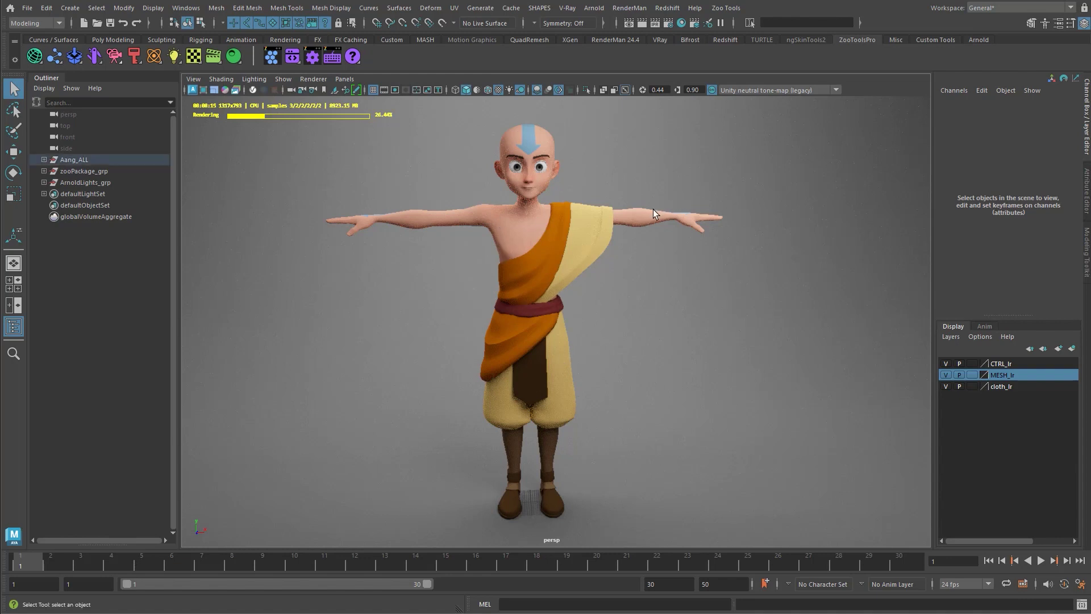
key(ctrl+shift+n)
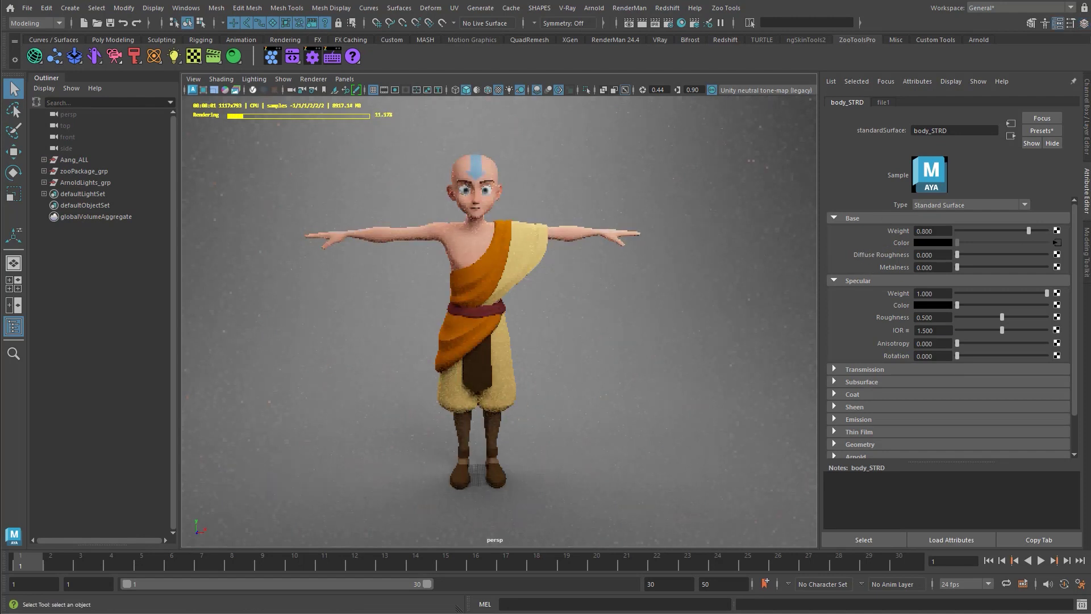
click(598, 234)
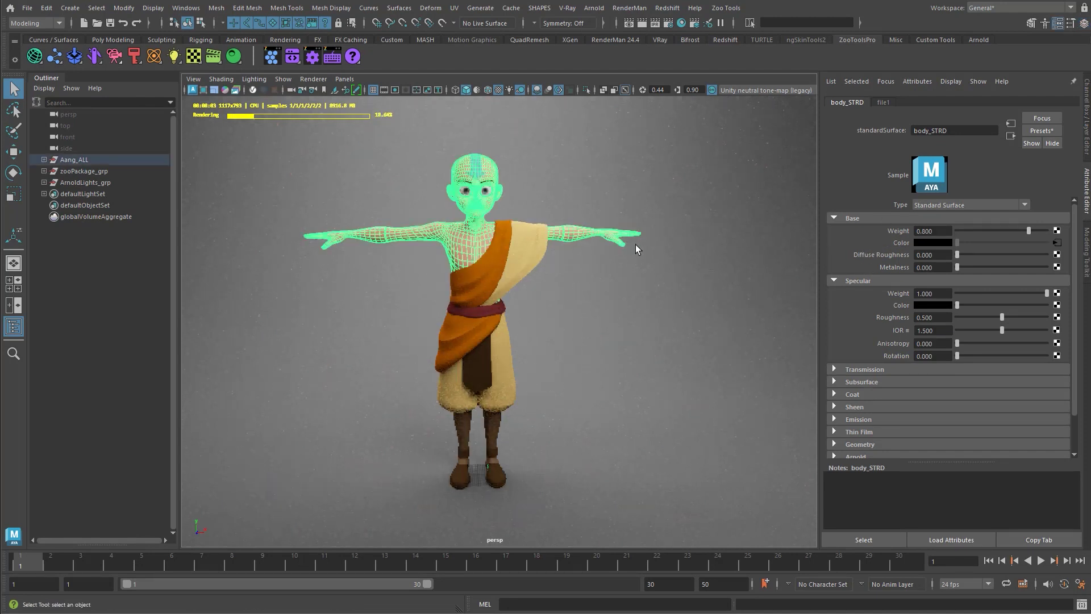
Graph the body mesh's material network in the Hypershade and select its aang_correct_Group2SG_Base_Color2.png texture node.
drag(984, 197, 785, 118)
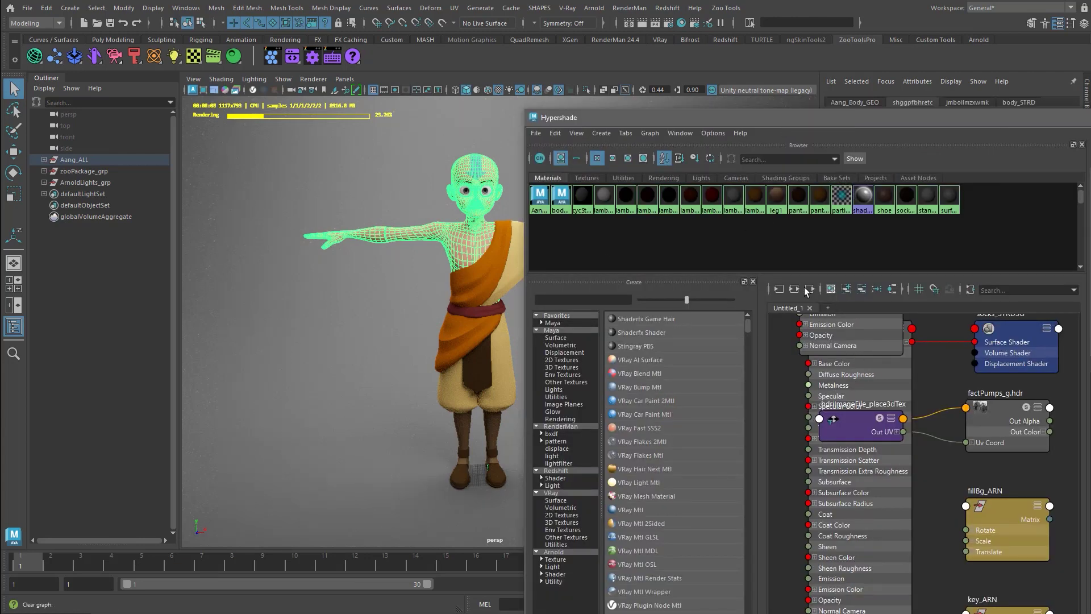
click(894, 291)
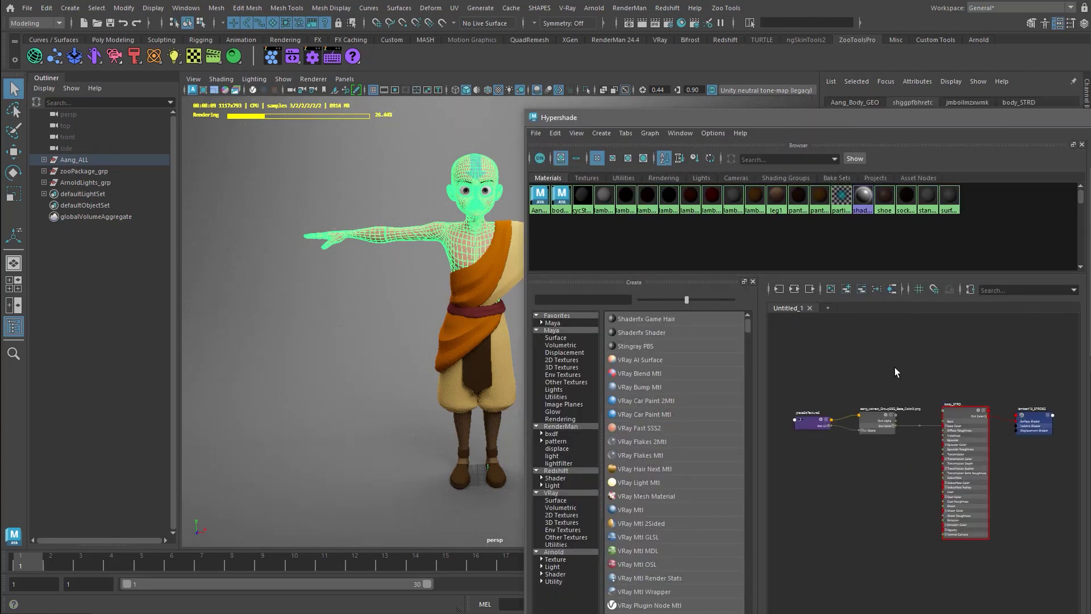
alt+right_drag(895, 373, 878, 410)
alt+middle_drag(878, 410, 875, 370)
alt+right_drag(876, 370, 874, 371)
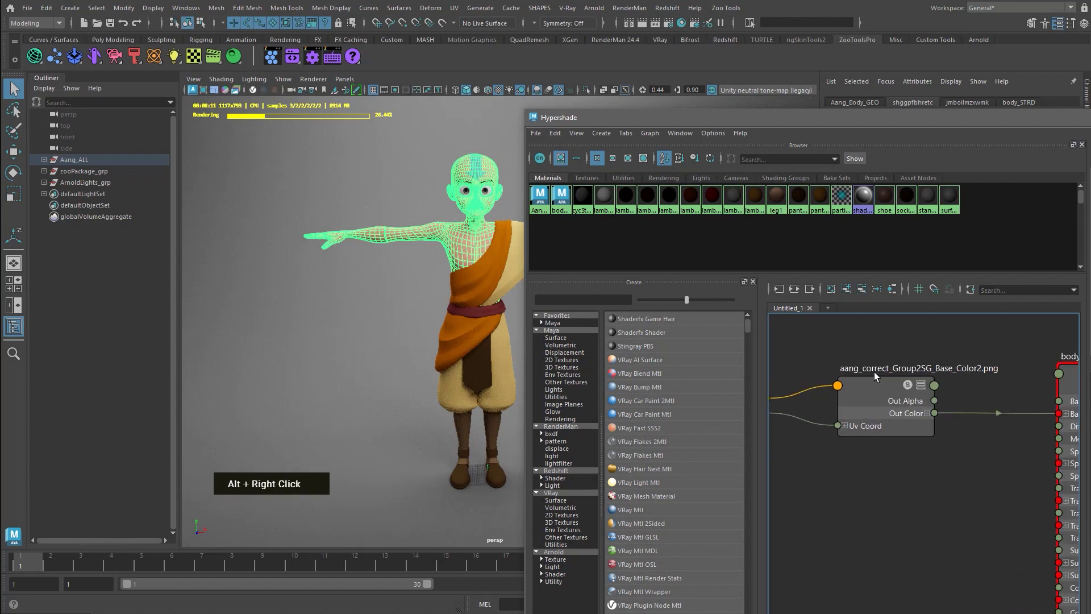
drag(890, 392, 885, 378)
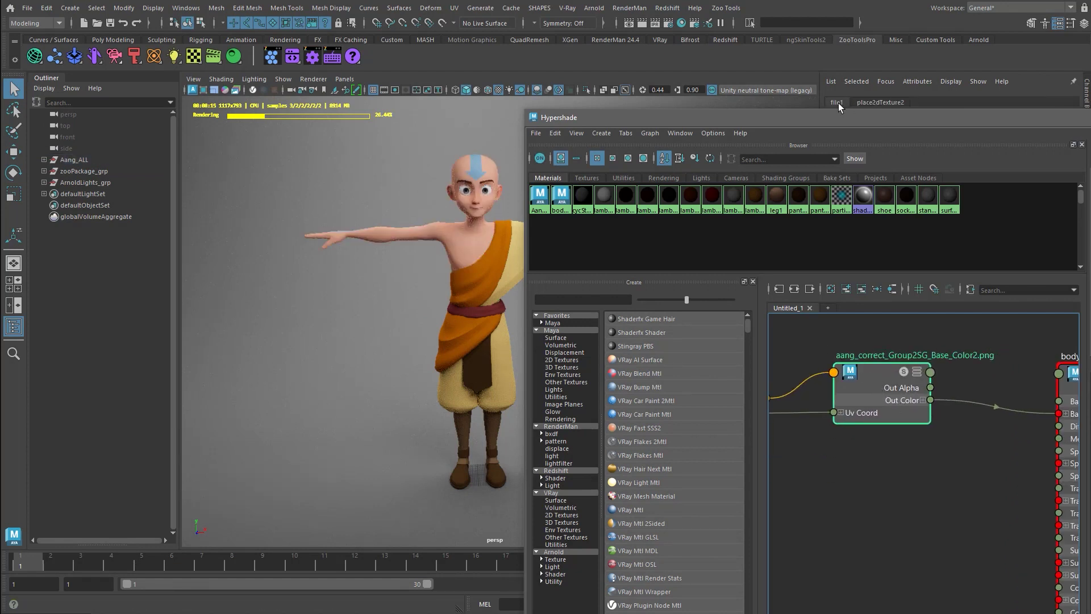
Select the body_STRD node in the Hypershade graph, move the Hypershade out of the way, and expand the material's Subsurface settings.
drag(834, 121, 652, 121)
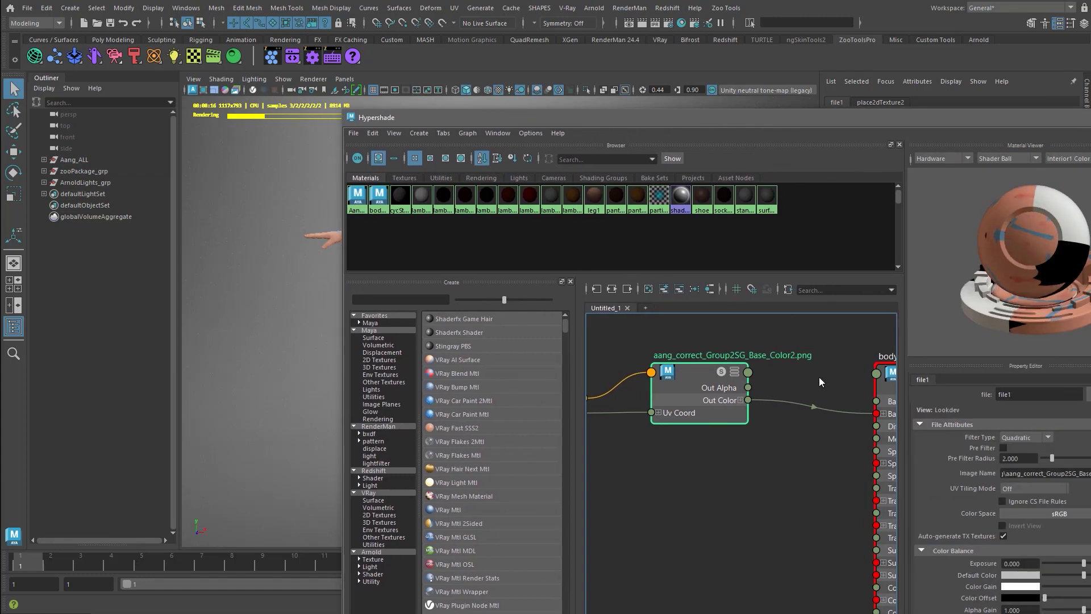
click(885, 383)
alt+drag(886, 382, 780, 384)
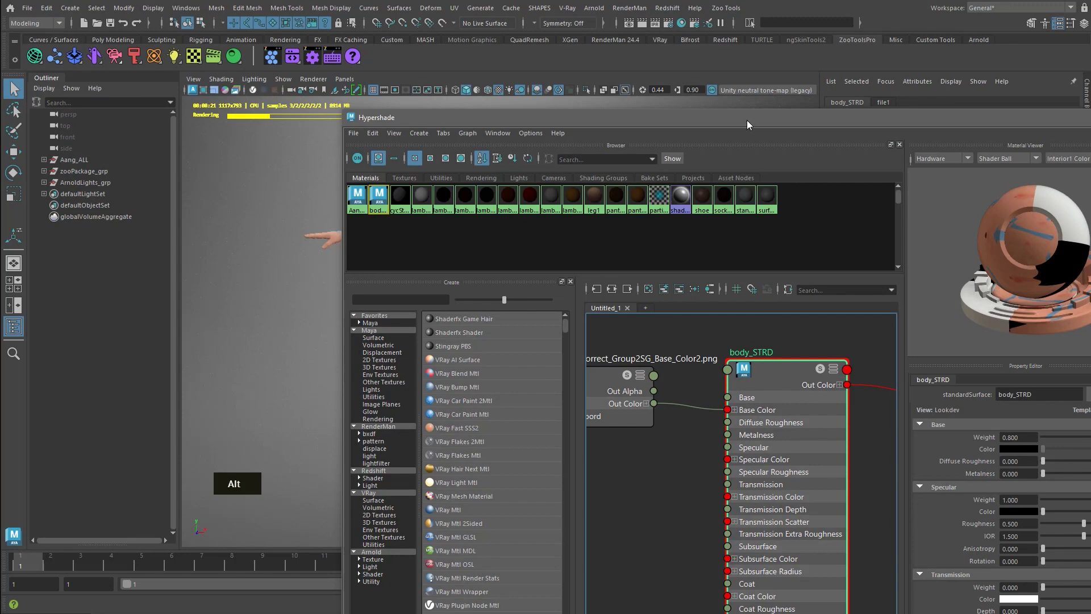
drag(747, 121, 1090, 122)
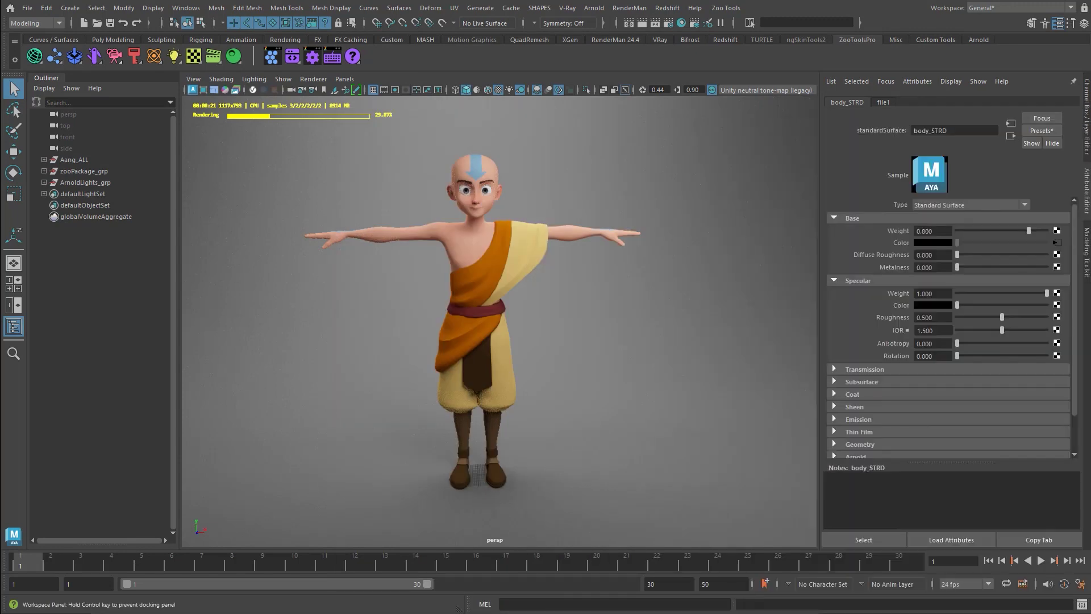
click(860, 383)
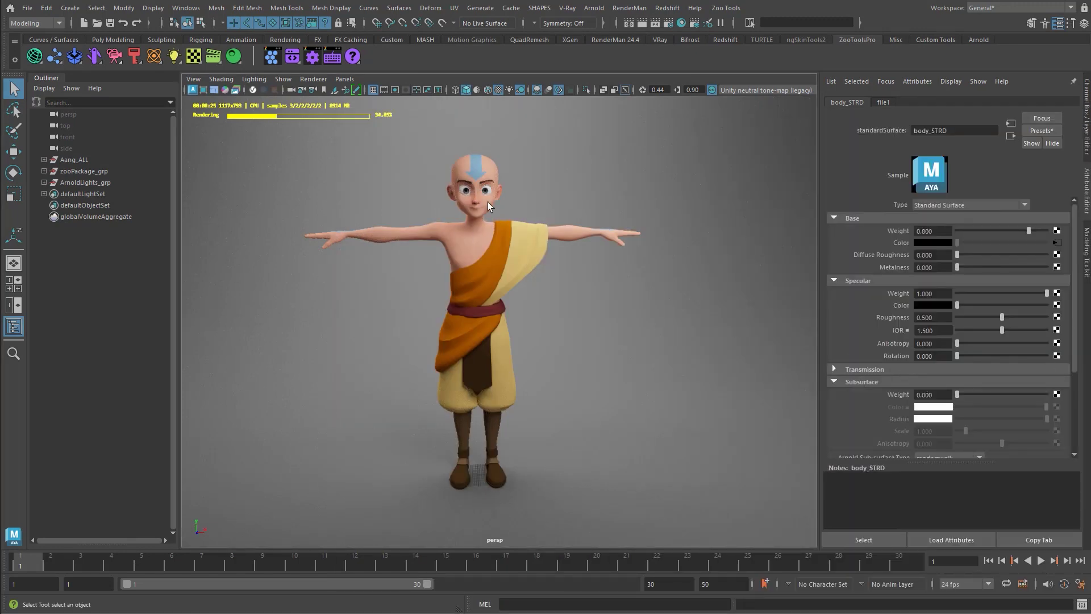
Hide the fillBg_ARN, key_ARN and skyDomeLight_ARN lights and select rimSoftBox_ARN.
click(44, 182)
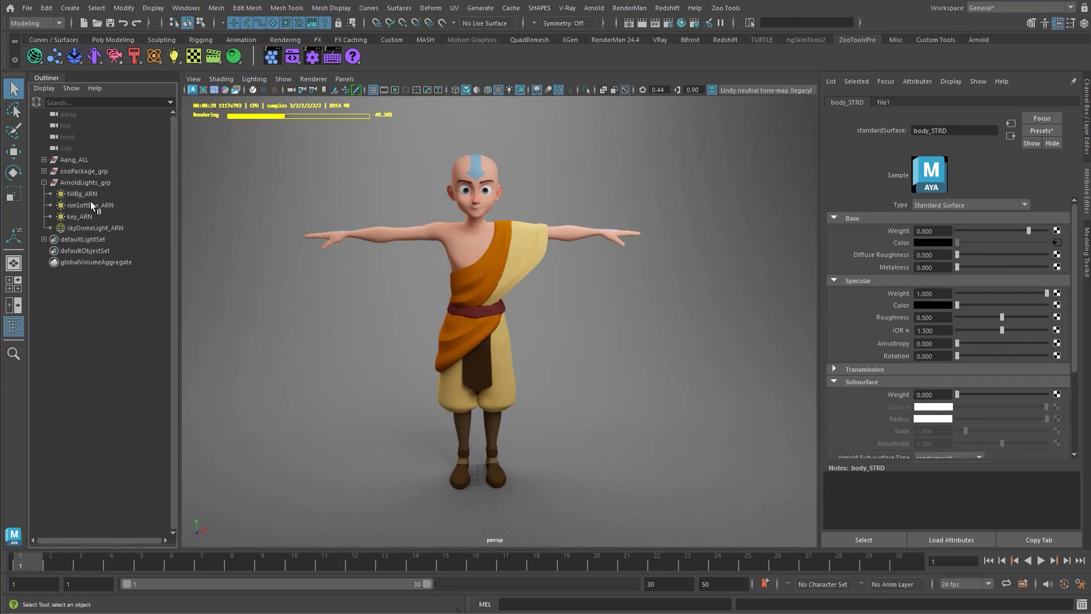
click(93, 195)
ctrl+click(93, 217)
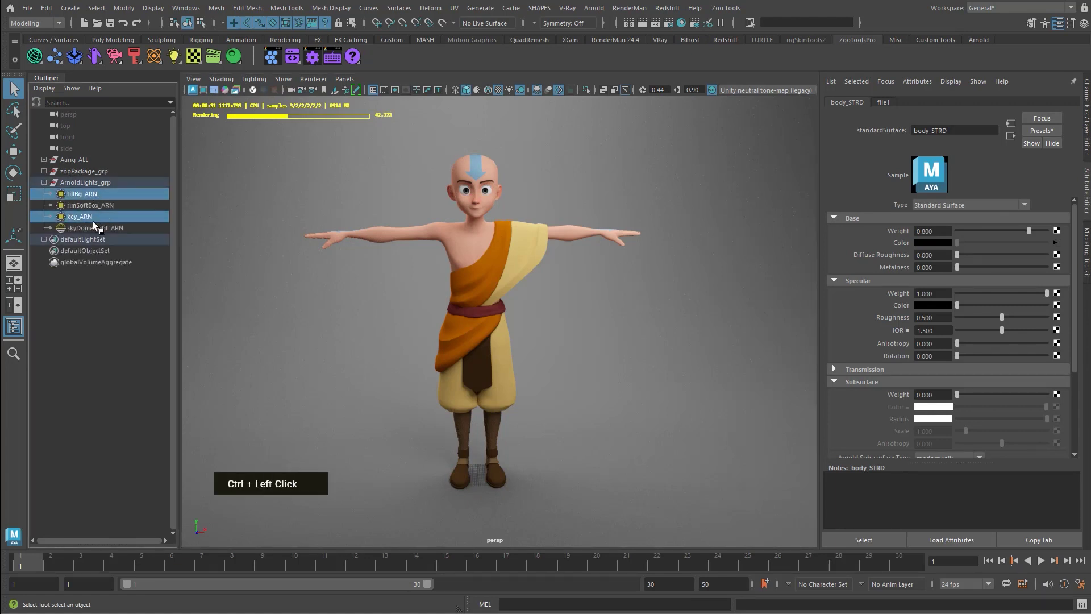
ctrl+click(96, 227)
key(ctrl+h)
click(90, 206)
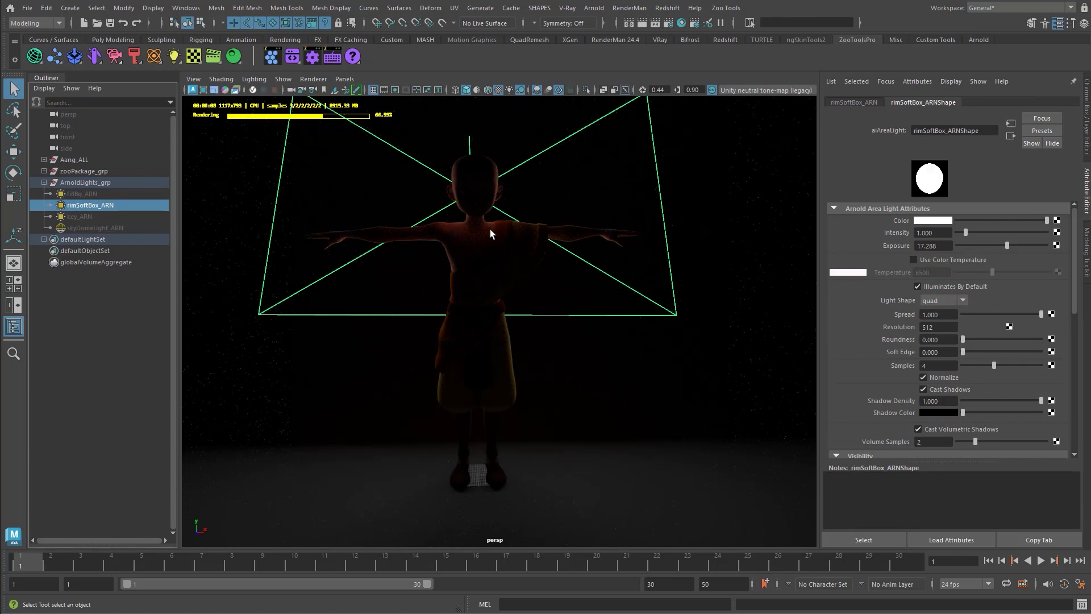
Open the body mesh's body_STRD material and set its Subsurface weight to 1.
click(464, 200)
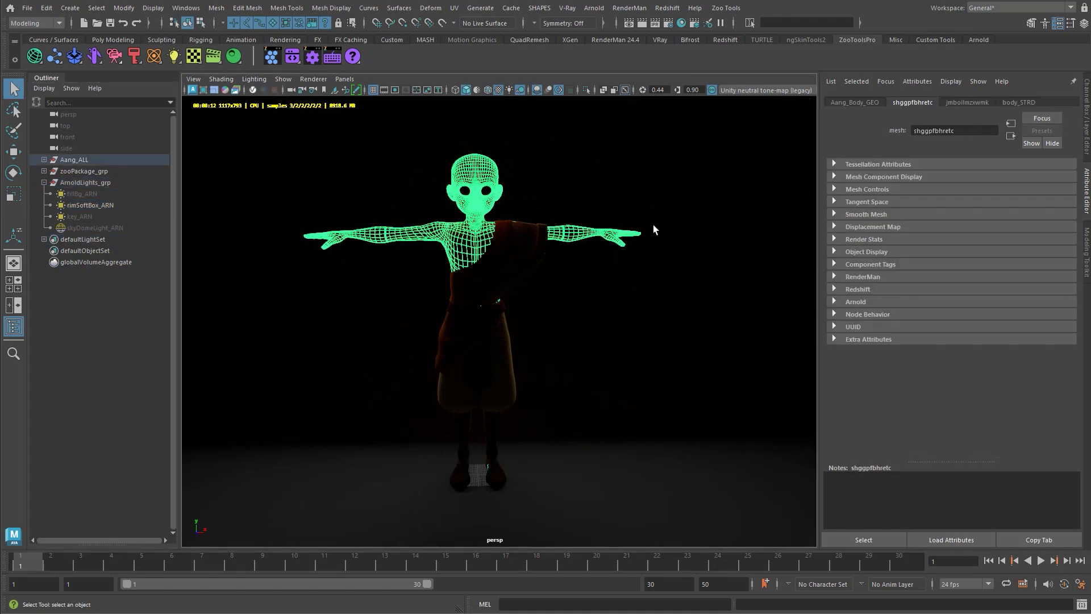
click(1003, 104)
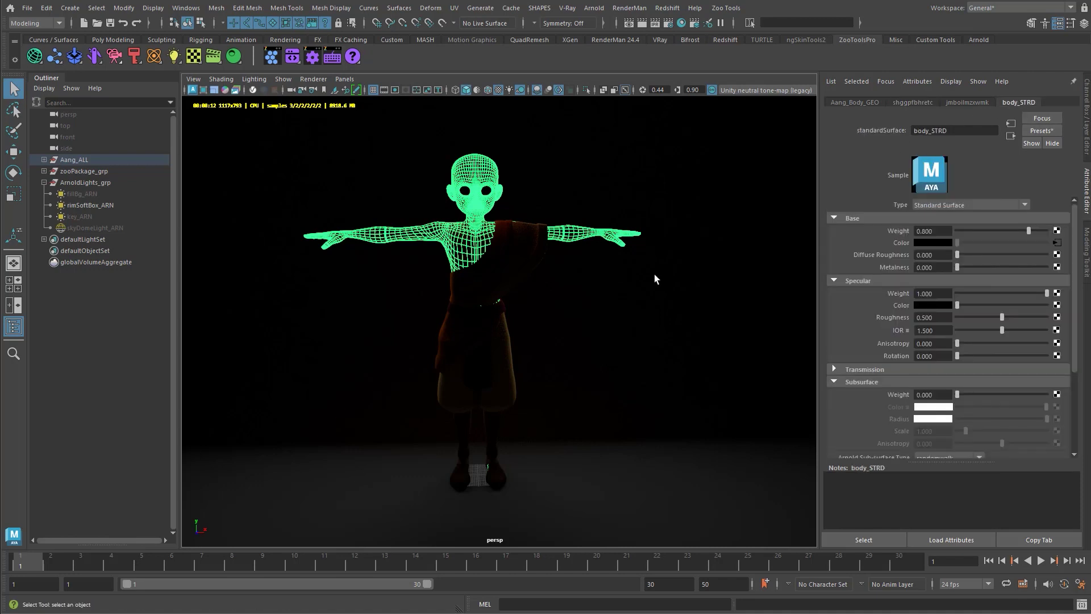
alt+right_drag(562, 280, 569, 285)
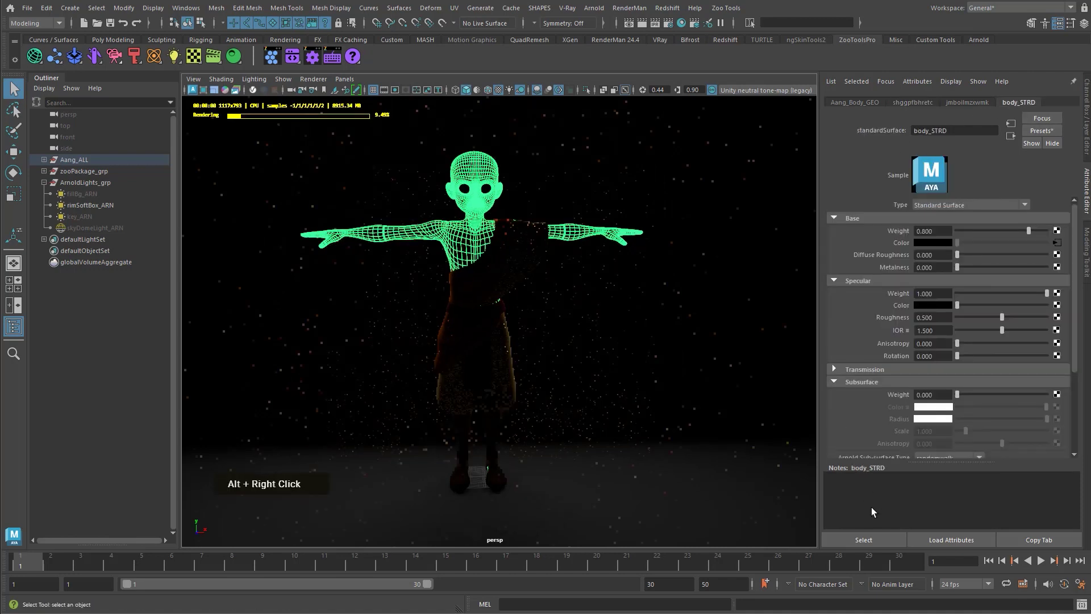
click(871, 541)
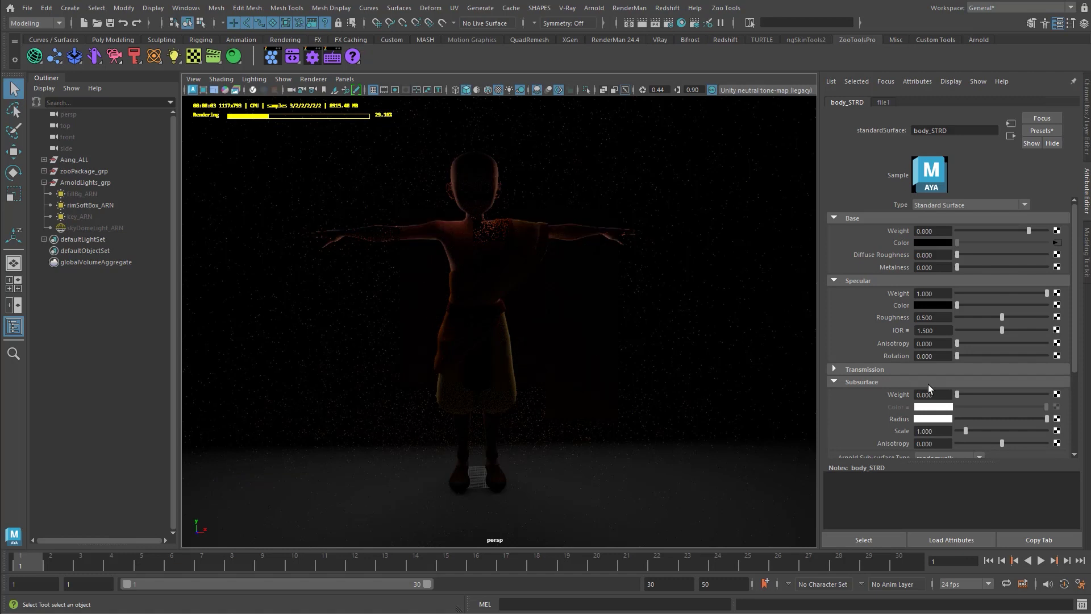
drag(970, 394, 1068, 394)
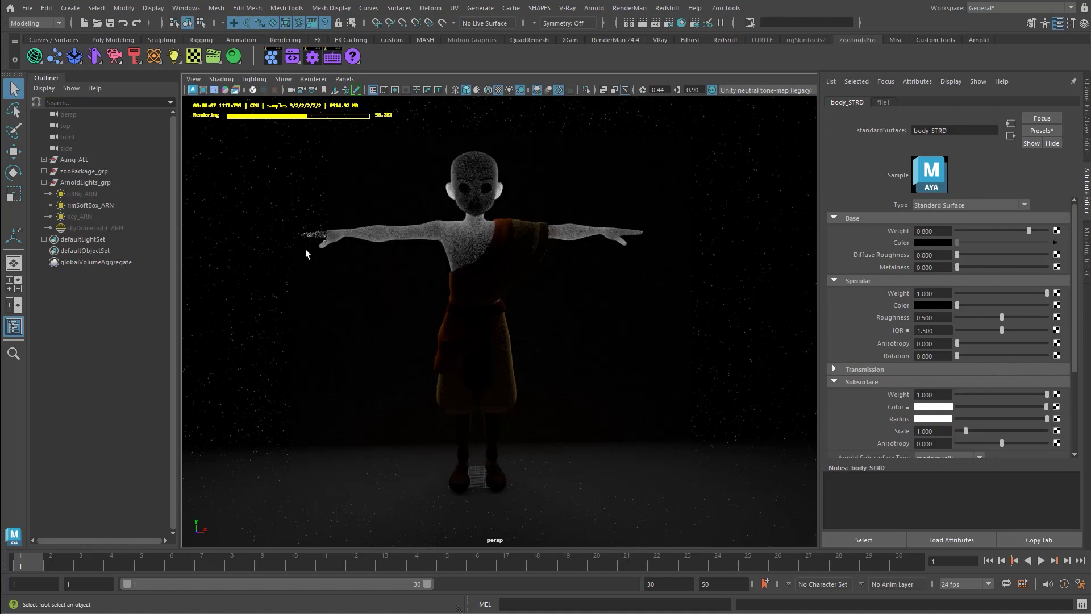
Lower body_STRD's Subsurface scale, trying 0.3 before settling on 0.15.
click(916, 431)
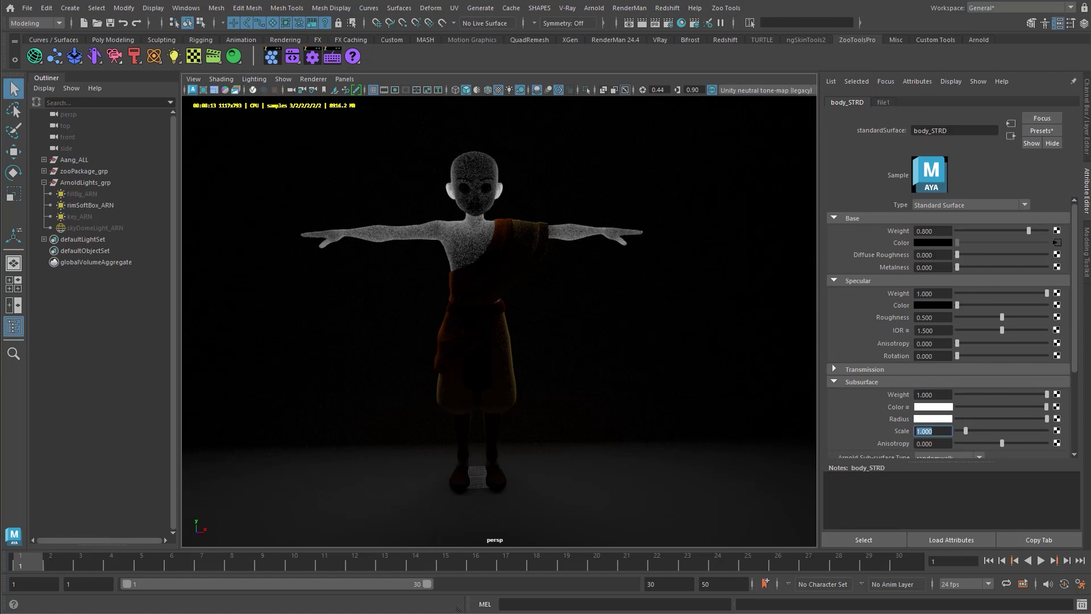
text(.3)
key(Return)
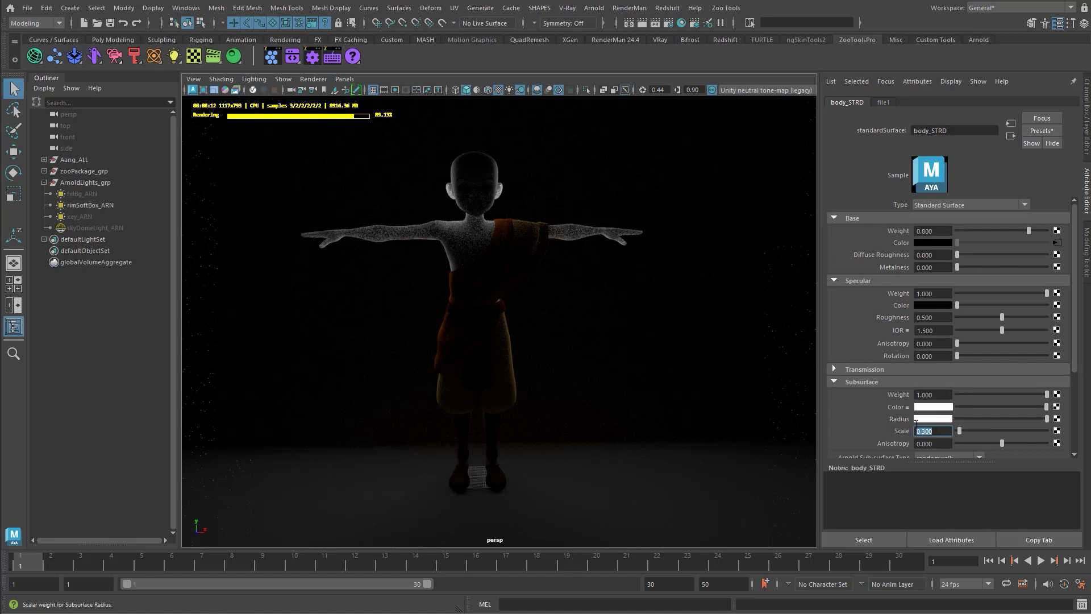
text(.2)
key(BackSpace)
text(15)
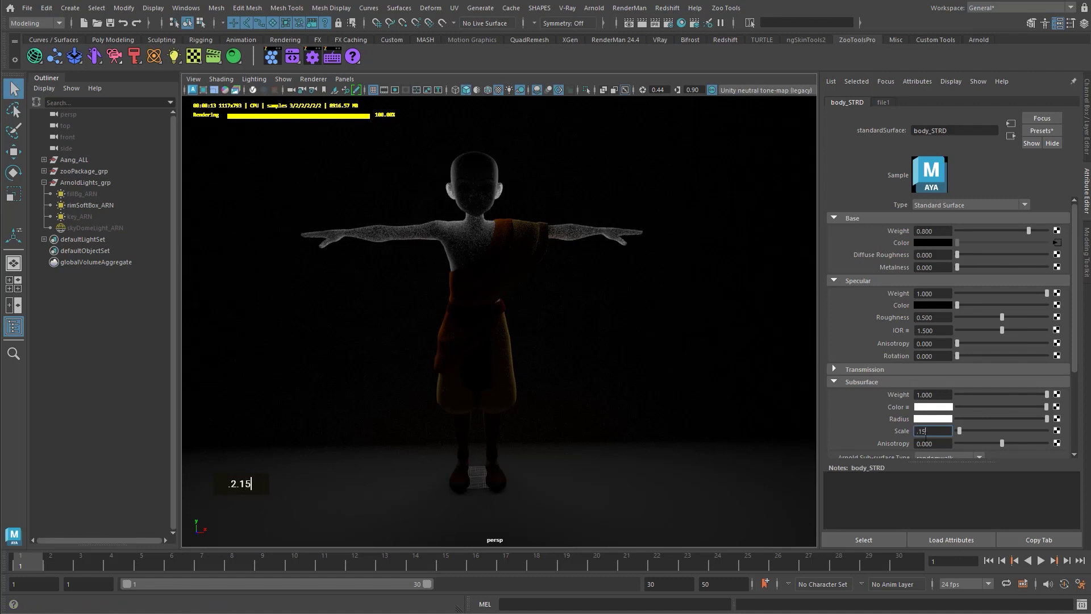
key(Return)
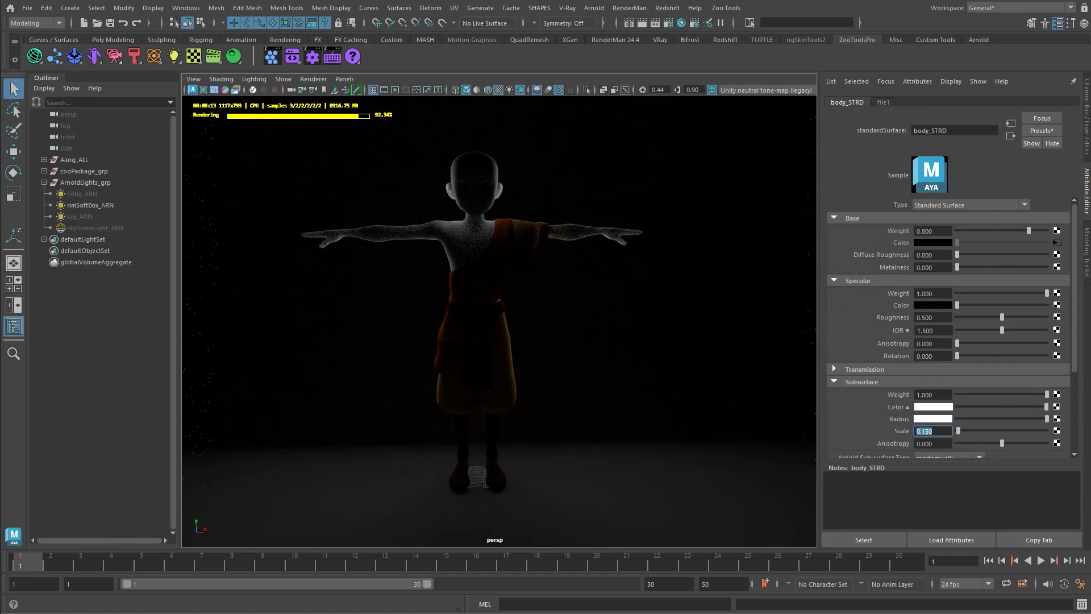
Connect the Out Color of the aang_correct_Group2SG_Base_Color2.png texture to body_STRD's Subsurface Color in the Hypershade, and clear the window from view.
drag(949, 83, 911, 135)
alt+right_drag(923, 409, 921, 353)
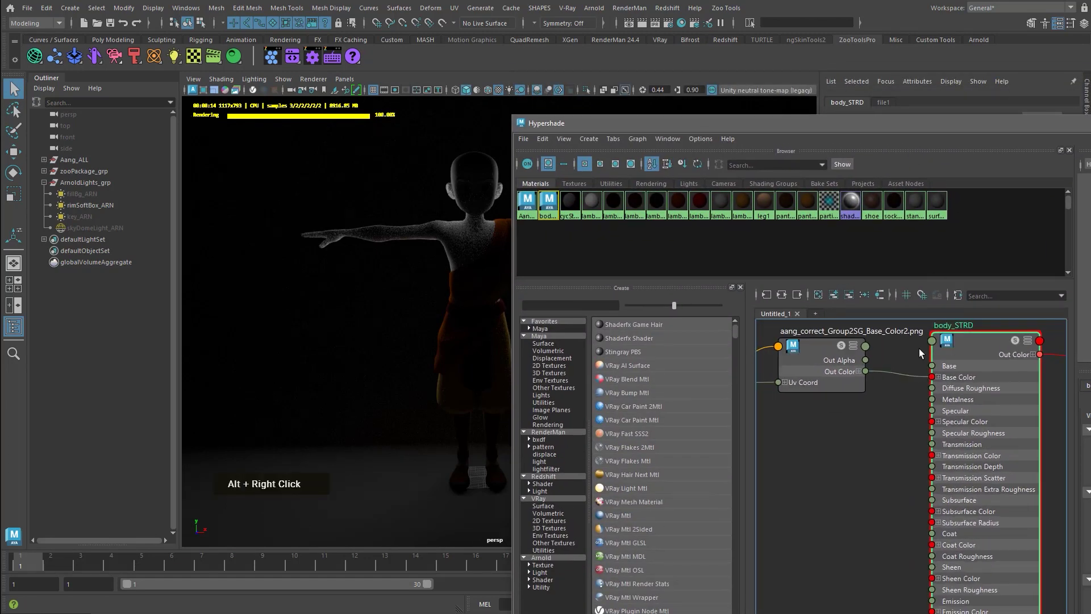
click(823, 368)
drag(834, 130, 319, 171)
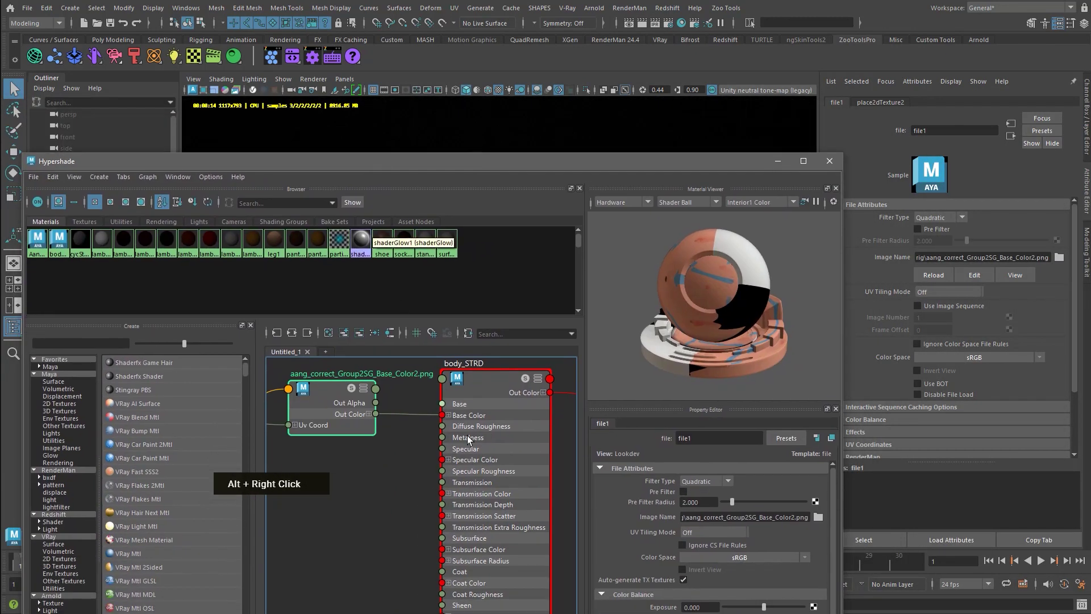
click(468, 439)
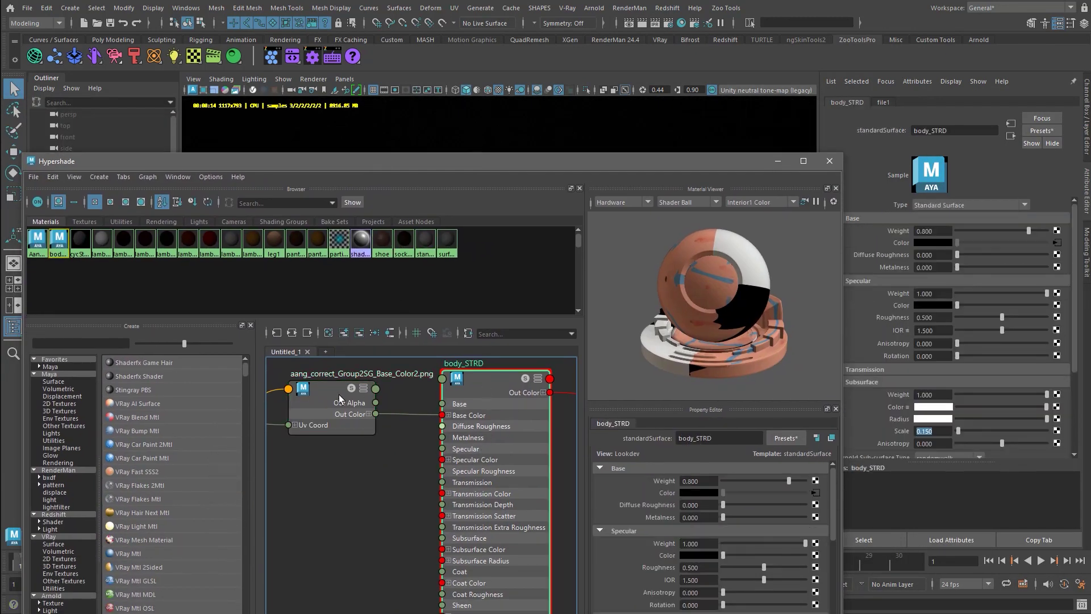
middle_drag(339, 400, 472, 549)
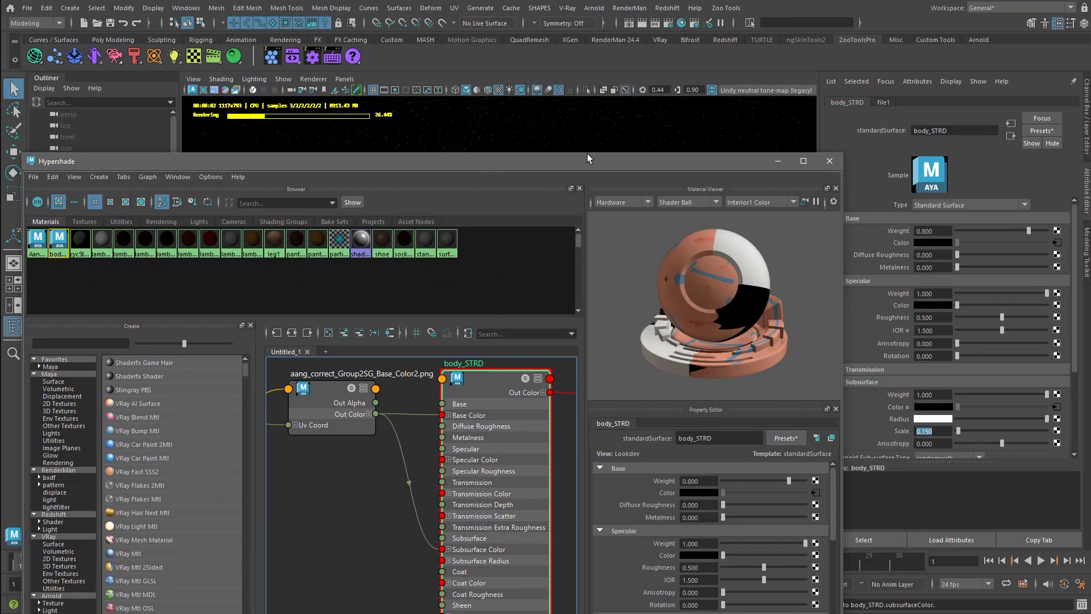
drag(588, 158, 1090, 170)
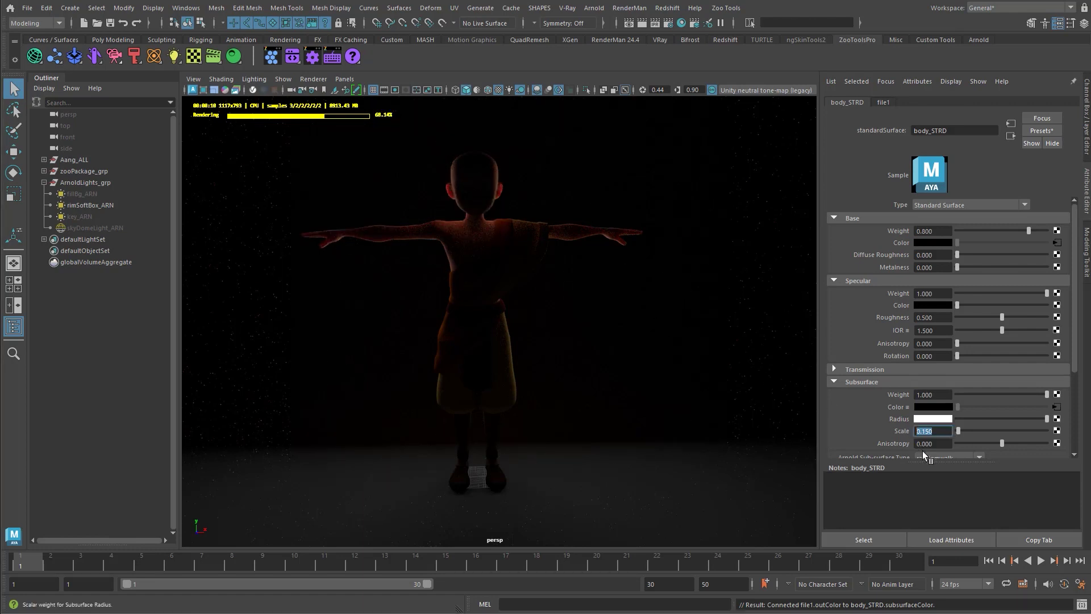
Show the fillBg_ARN, key_ARN and skyDomeLight_ARN lights again and clear the selection.
drag(1074, 363, 1074, 383)
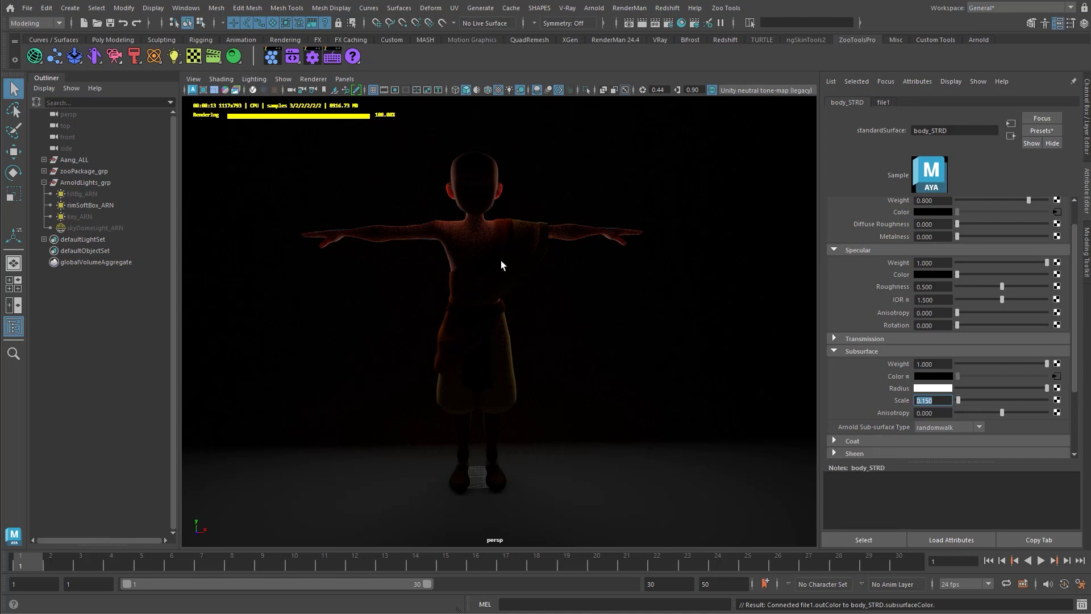
click(93, 195)
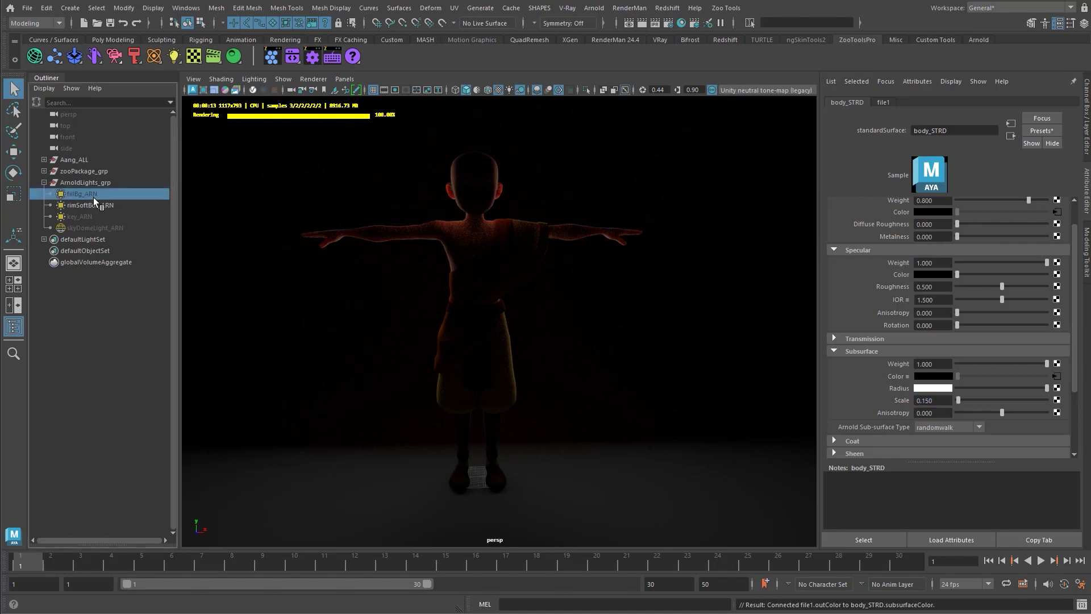
ctrl+click(100, 228)
ctrl+click(93, 217)
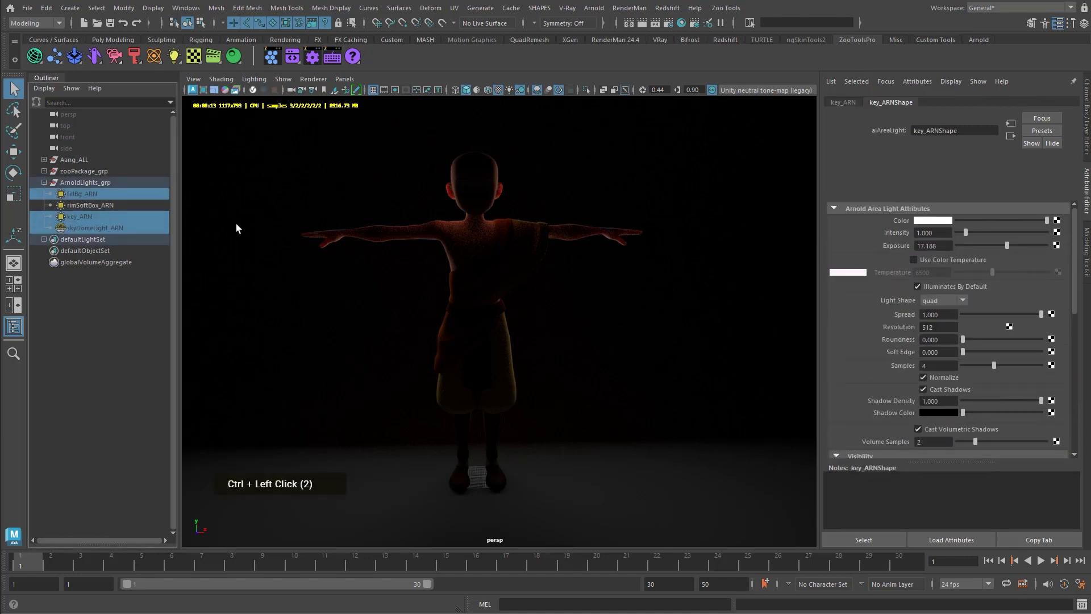
key(h)
middle_click(511, 248)
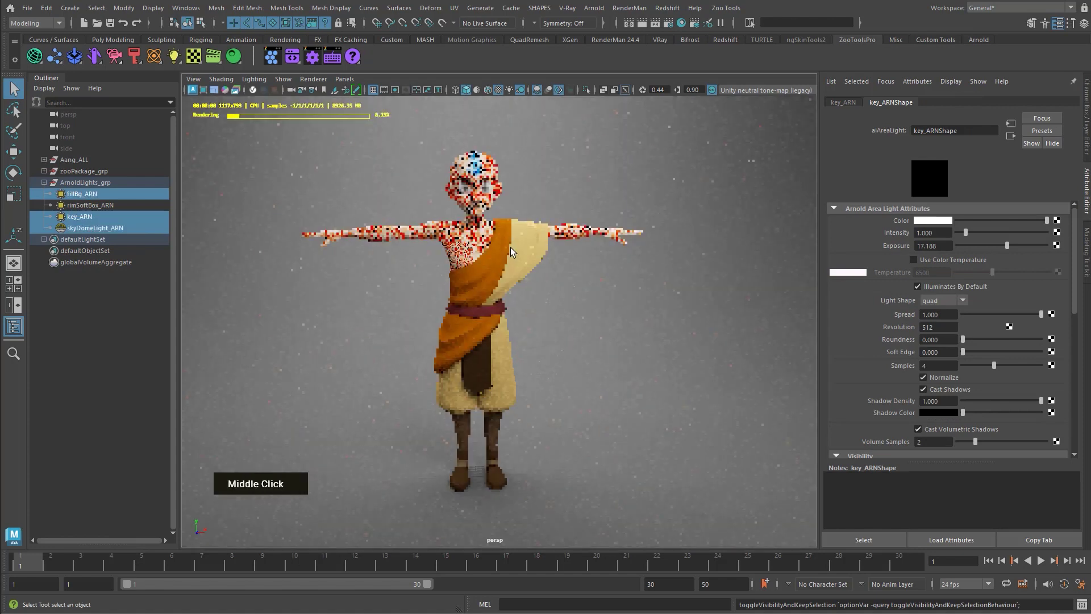
key(alt+d)
alt+right_drag(528, 246, 548, 247)
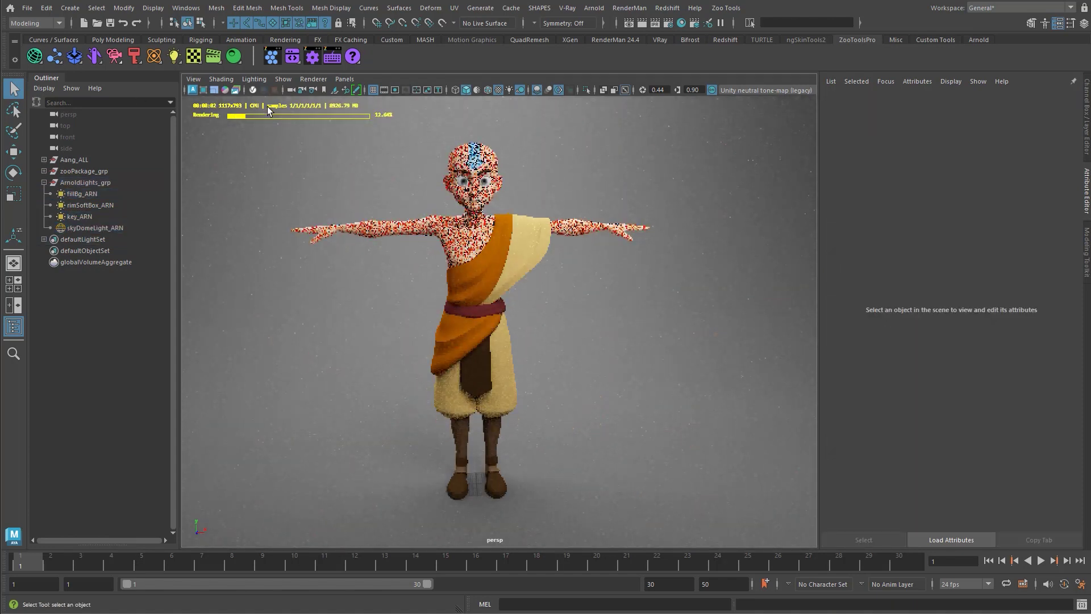
Open the Render Settings and switch Arnold's Render Device to GPU.
key(shift+5)
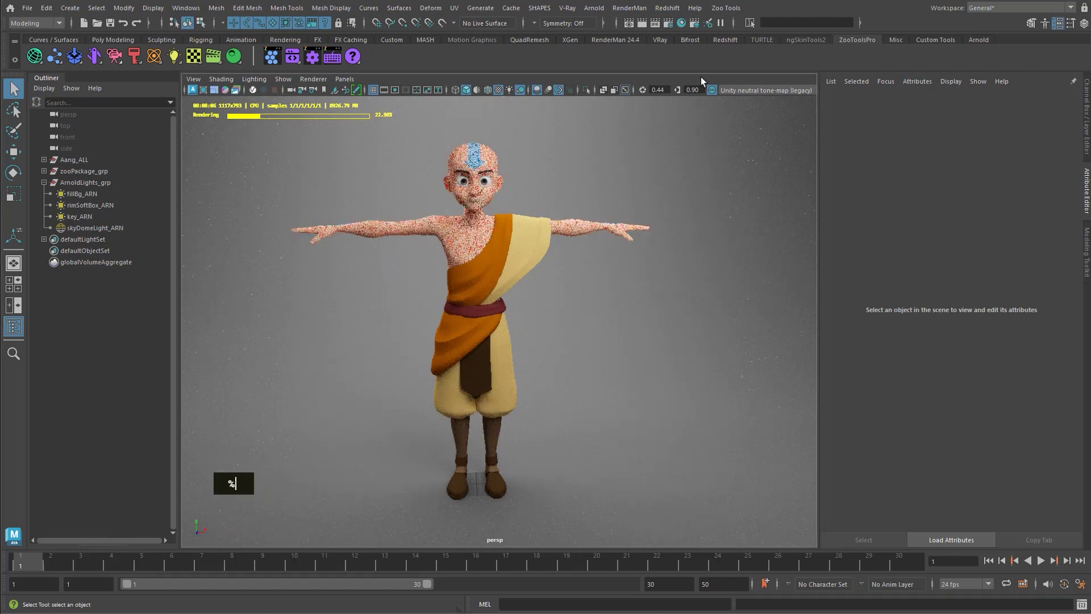
middle_click(676, 129)
key(shift+5)
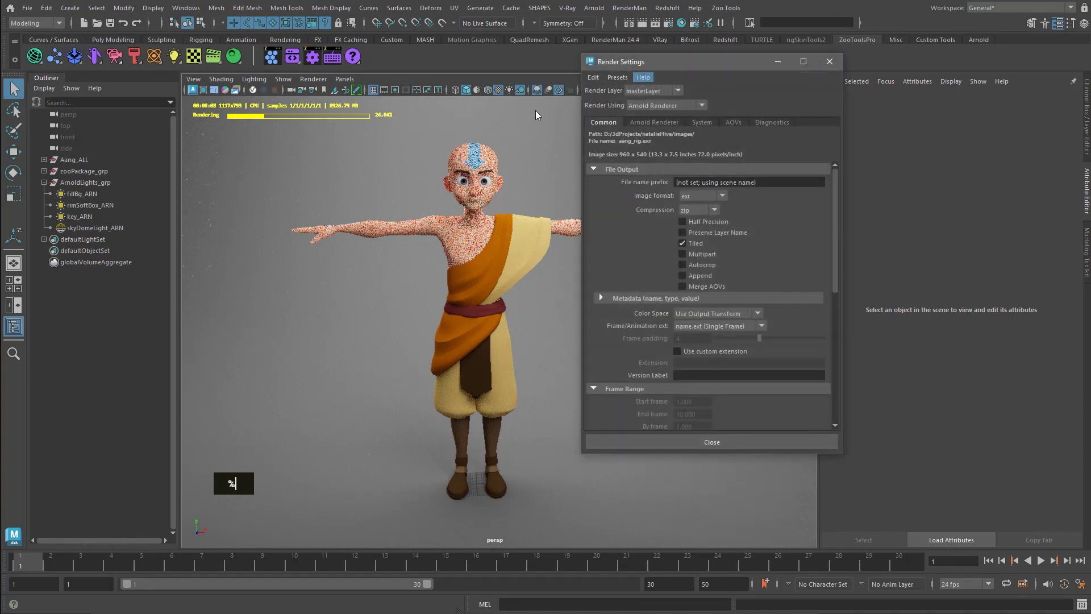
drag(659, 62, 674, 62)
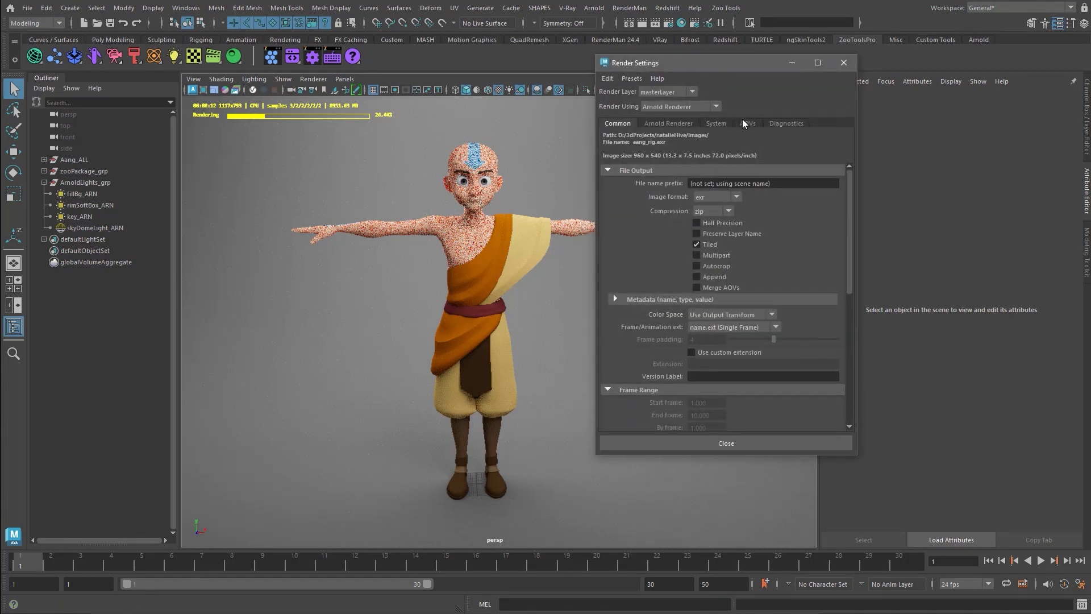
click(717, 124)
double_click(711, 148)
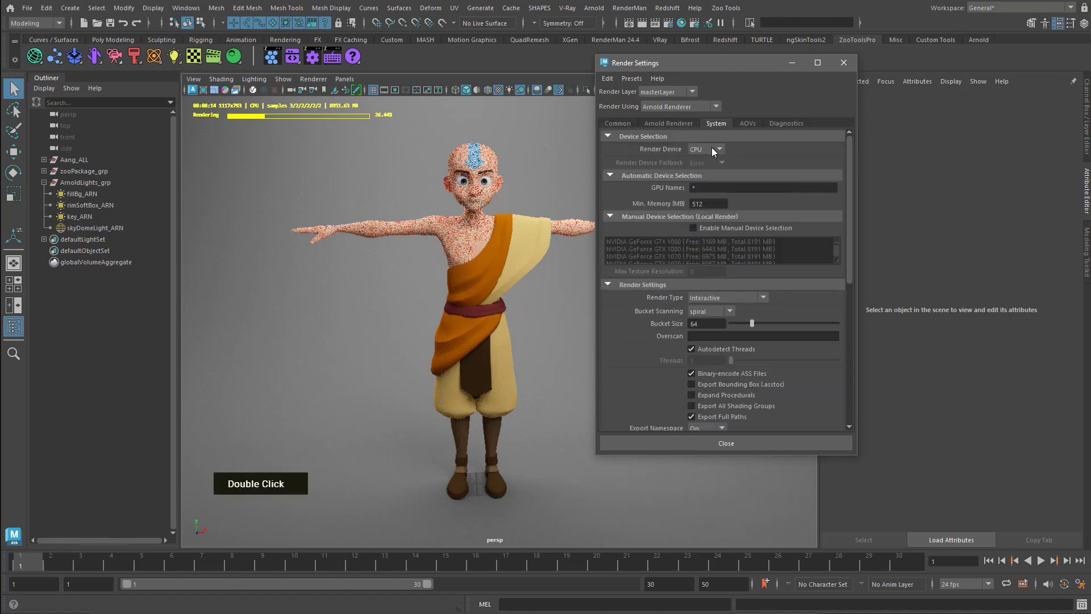
click(715, 169)
Enable Arnold's Adaptive Sampling with Camera (AA) at 3 and Max. Camera (AA) at 10, then clear the Render Settings from view.
click(665, 123)
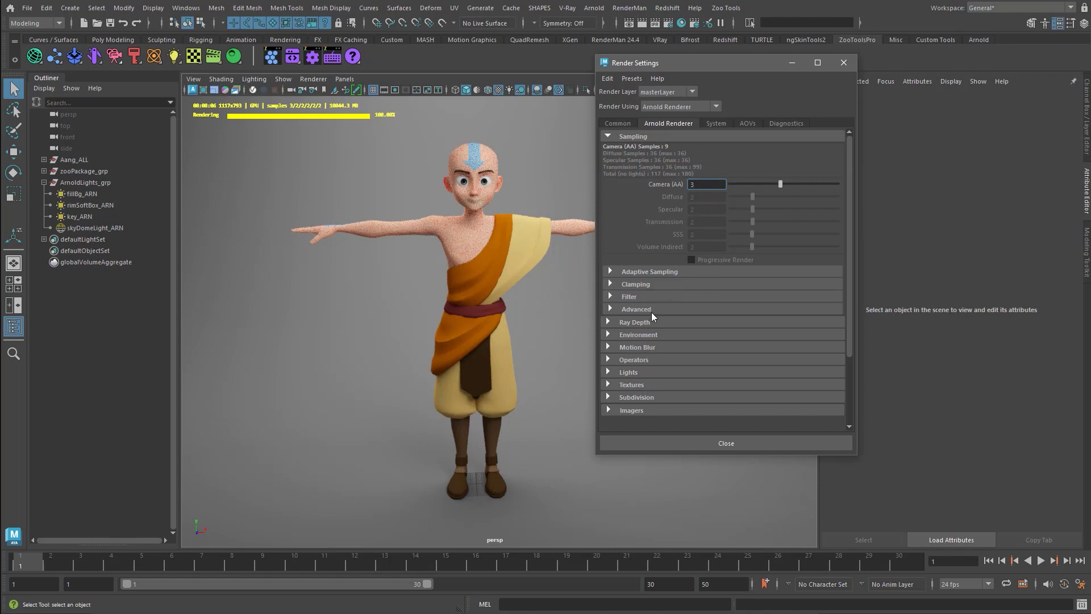
click(725, 123)
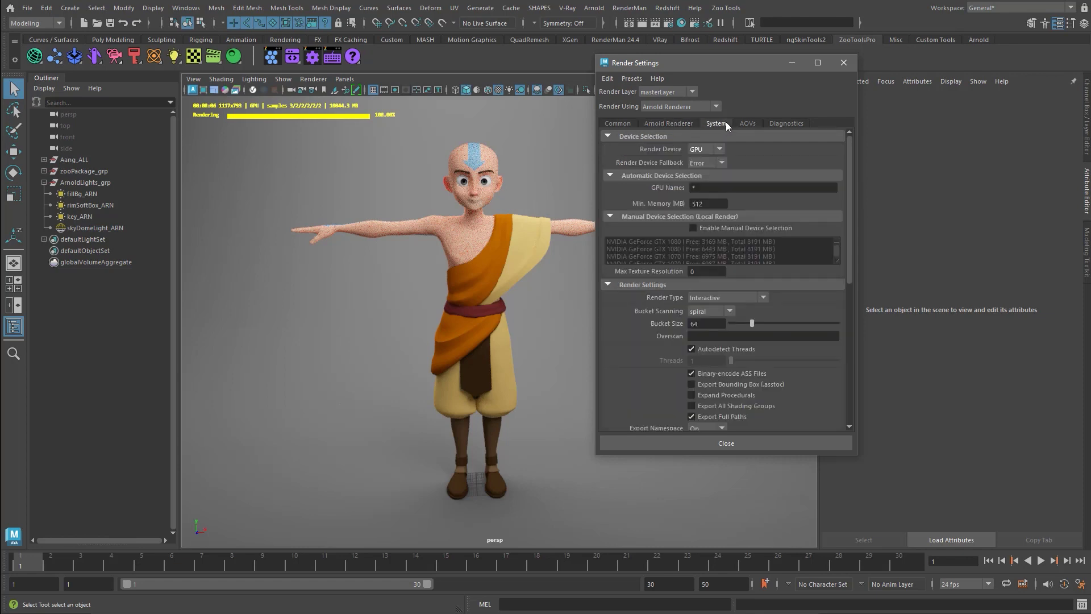
click(675, 122)
click(672, 270)
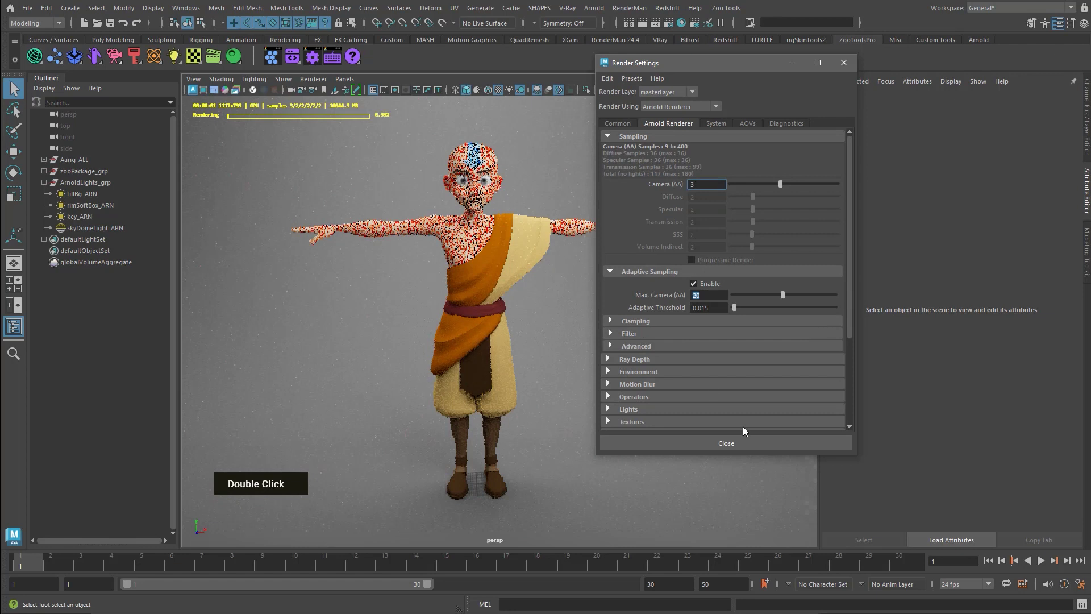
text(10)
drag(705, 185, 678, 183)
text(3)
key(Tab)
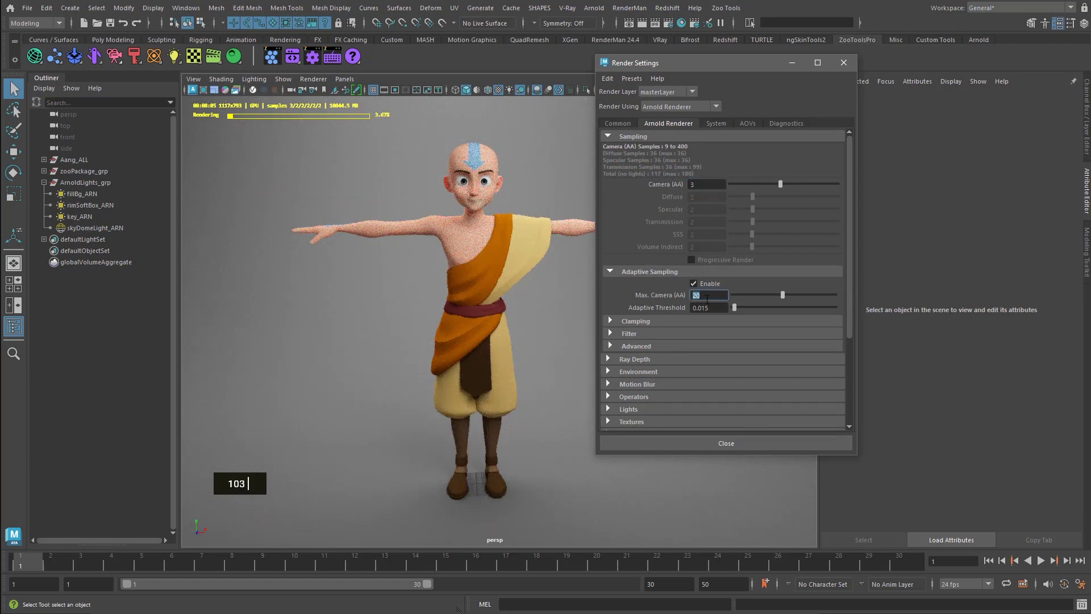
text(12)
key(BackSpace)
text(0)
key(Return)
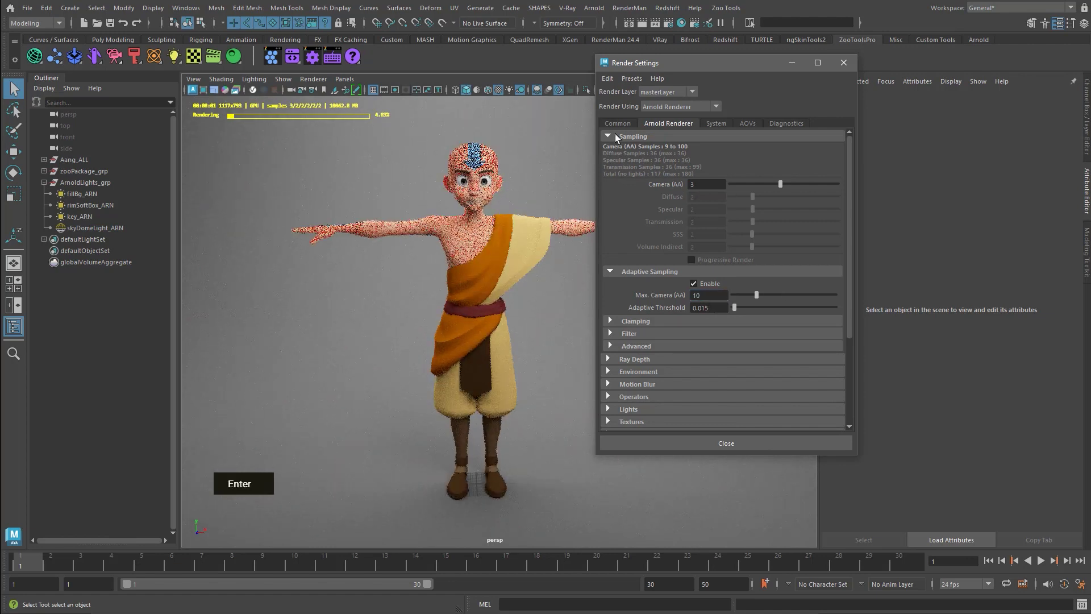
double_click(749, 66)
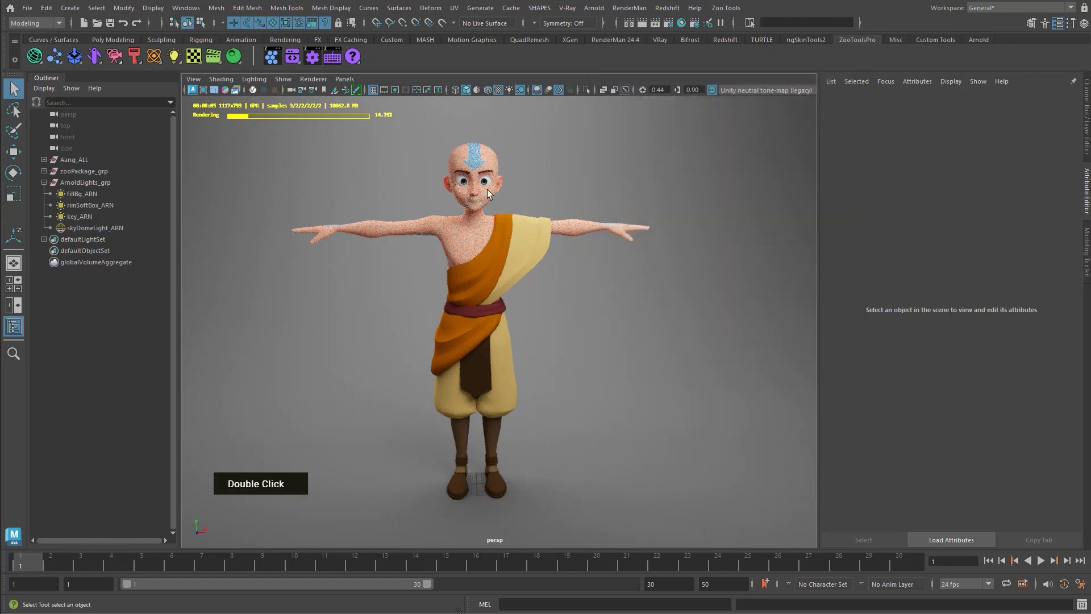
Frame the character's upper body, select the body mesh and open the Shader Manager (Multi-Renderer) for its body_STRD material.
alt+right_drag(685, 204, 541, 281)
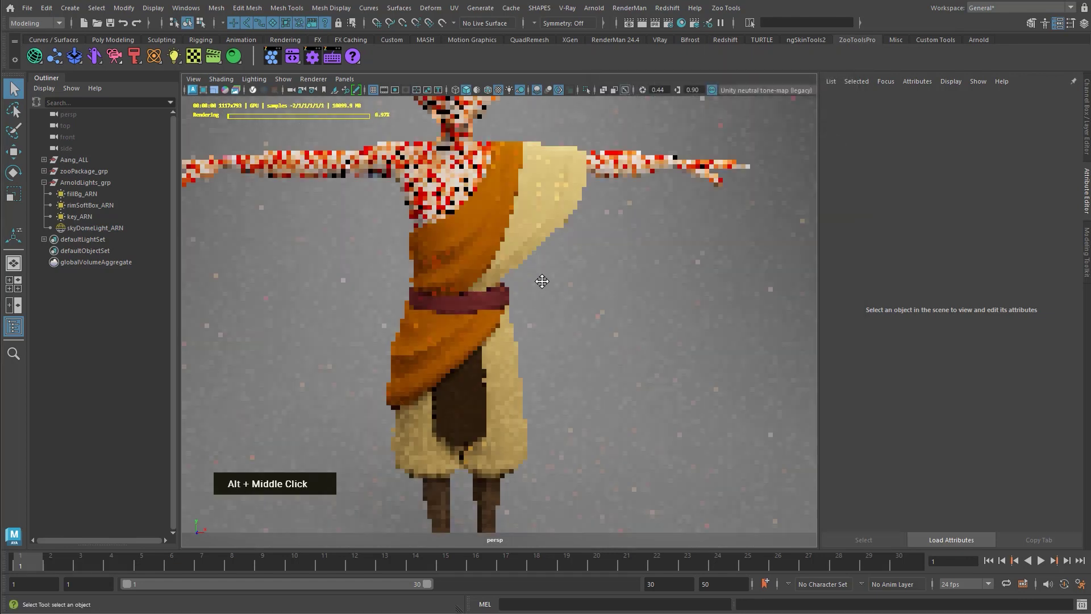
alt+middle_drag(540, 281, 531, 319)
alt+right_drag(531, 319, 585, 315)
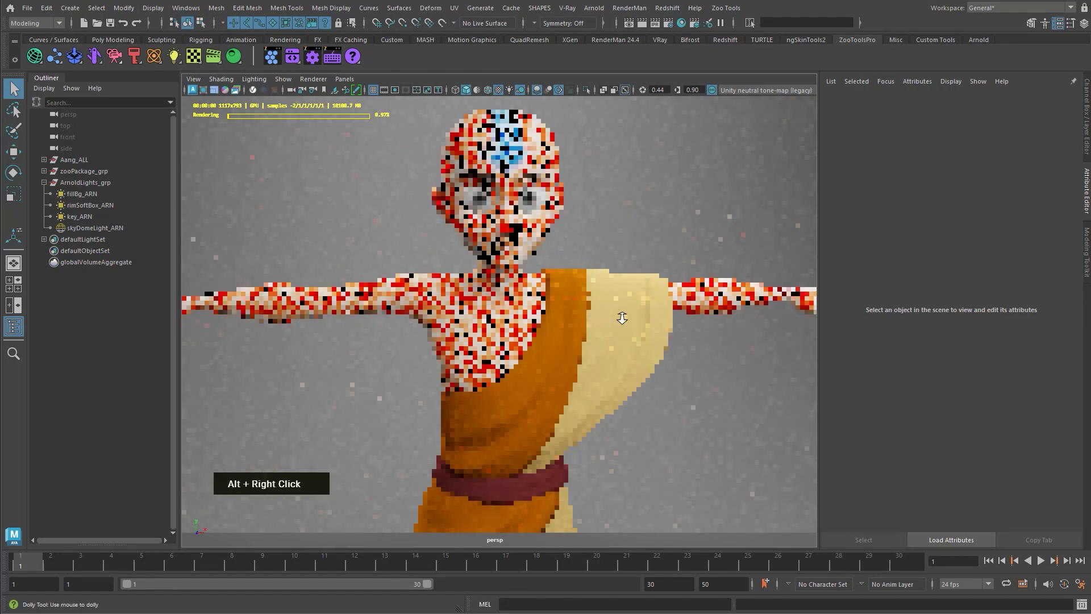
alt+middle_drag(584, 316, 595, 305)
alt+drag(594, 305, 574, 298)
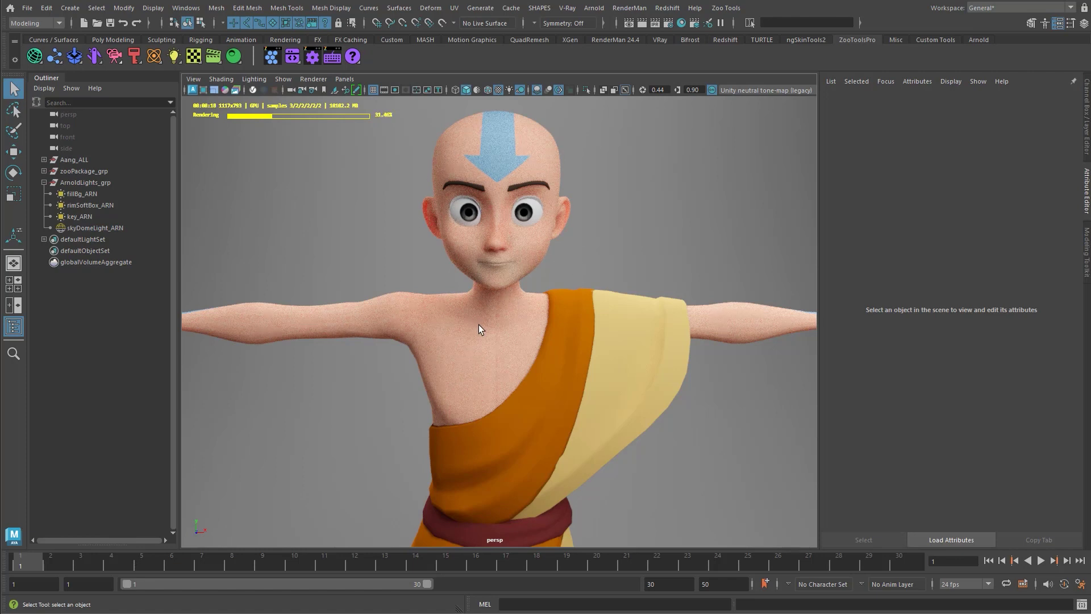
click(528, 152)
key(ctrl+shift+n)
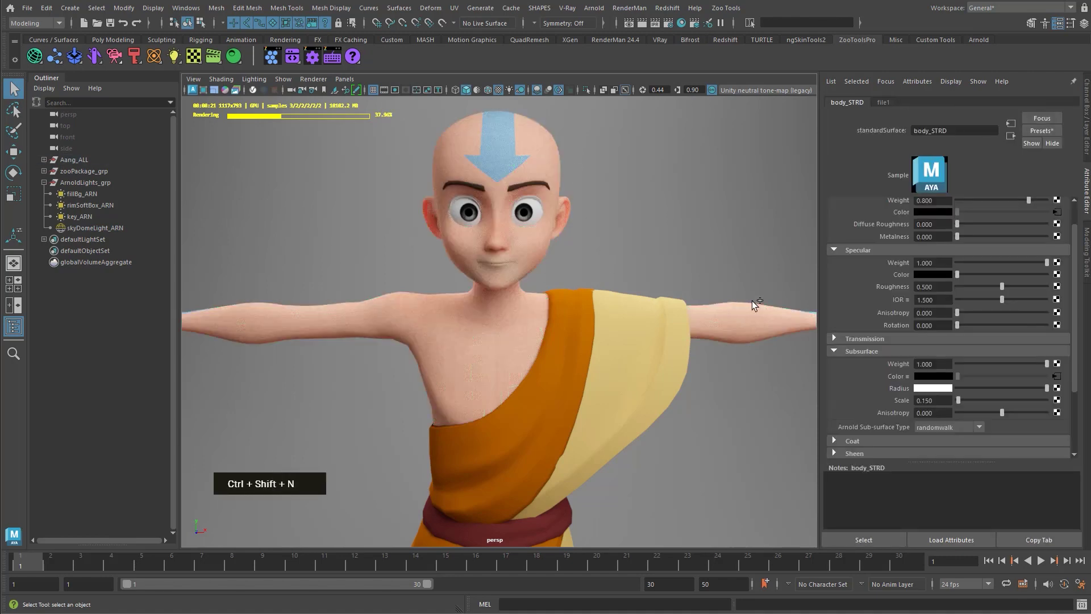
click(524, 155)
click(234, 56)
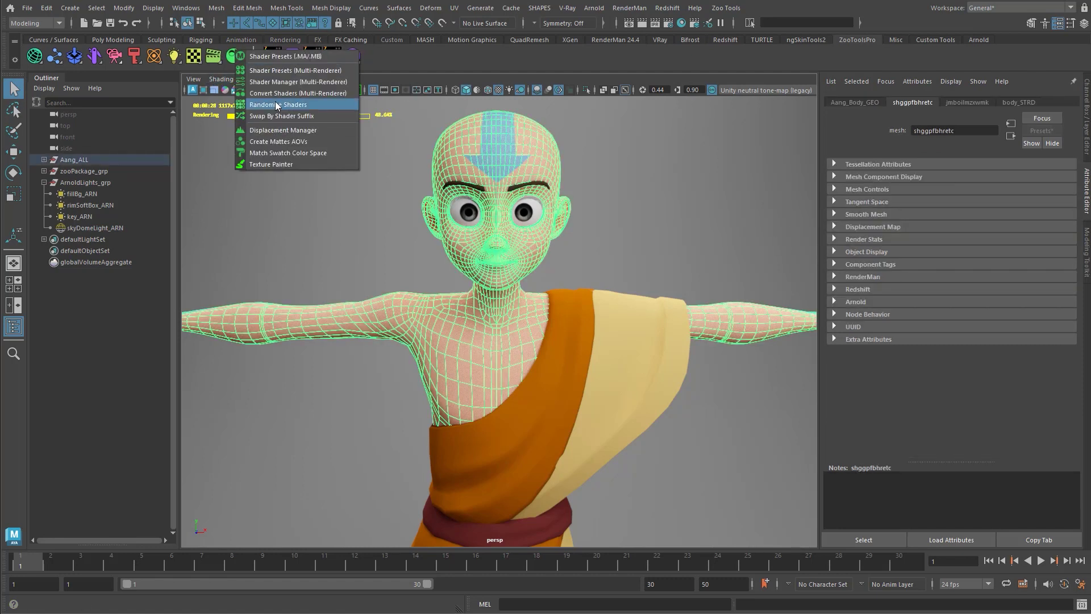
click(272, 82)
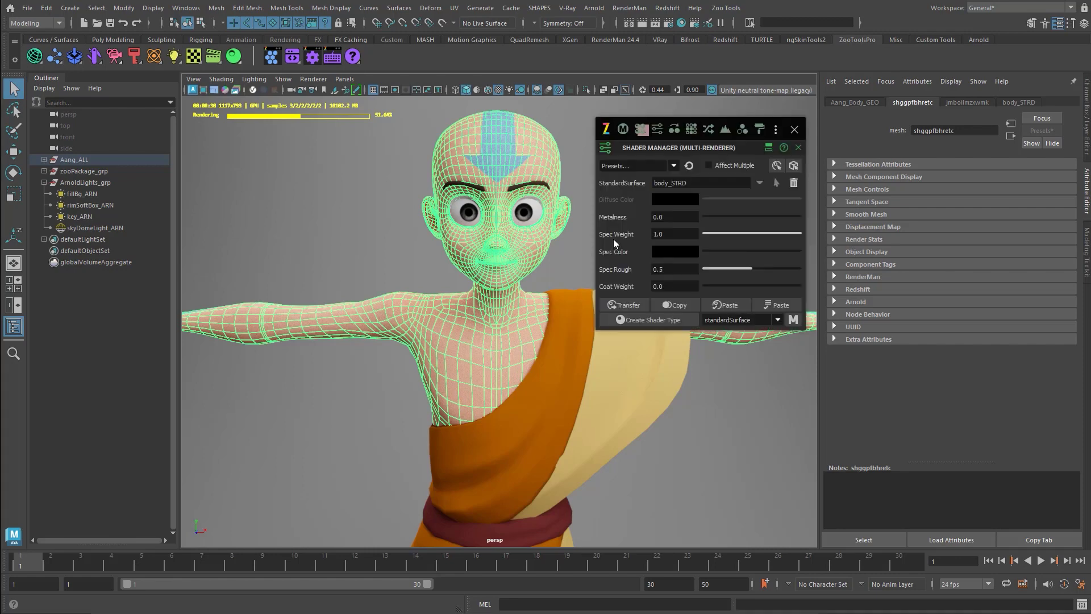
Set body_STRD's Spec Color to white and Spec Rough to 0.155, and select the shader to check the rendered skin.
mouse_move(708, 252)
mouse_down()
mouse_move(800, 251)
mouse_move(718, 267)
mouse_up()
middle_click(518, 235)
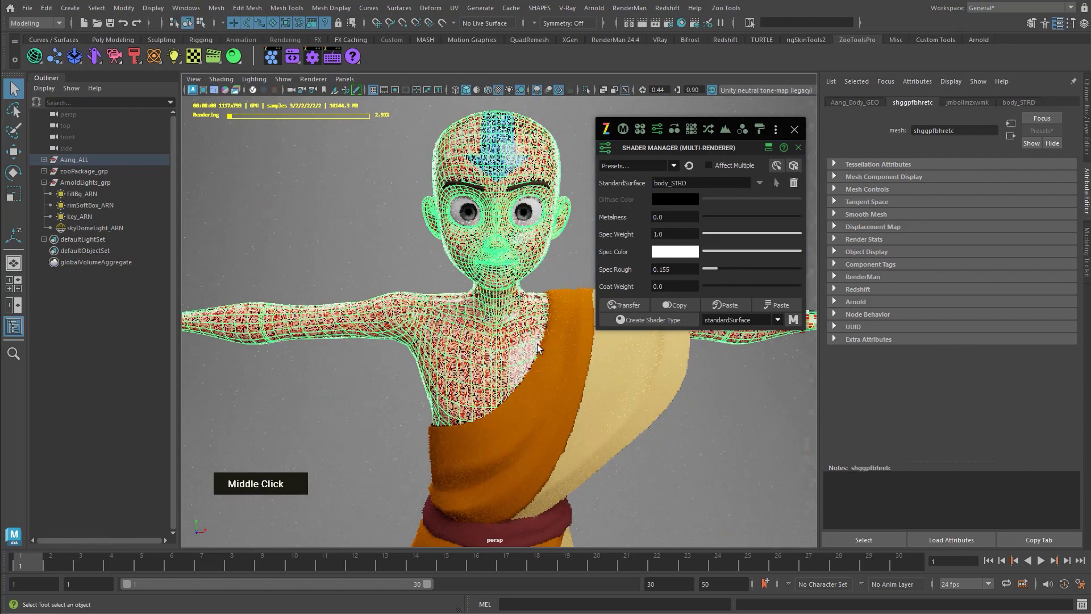
key(alt)
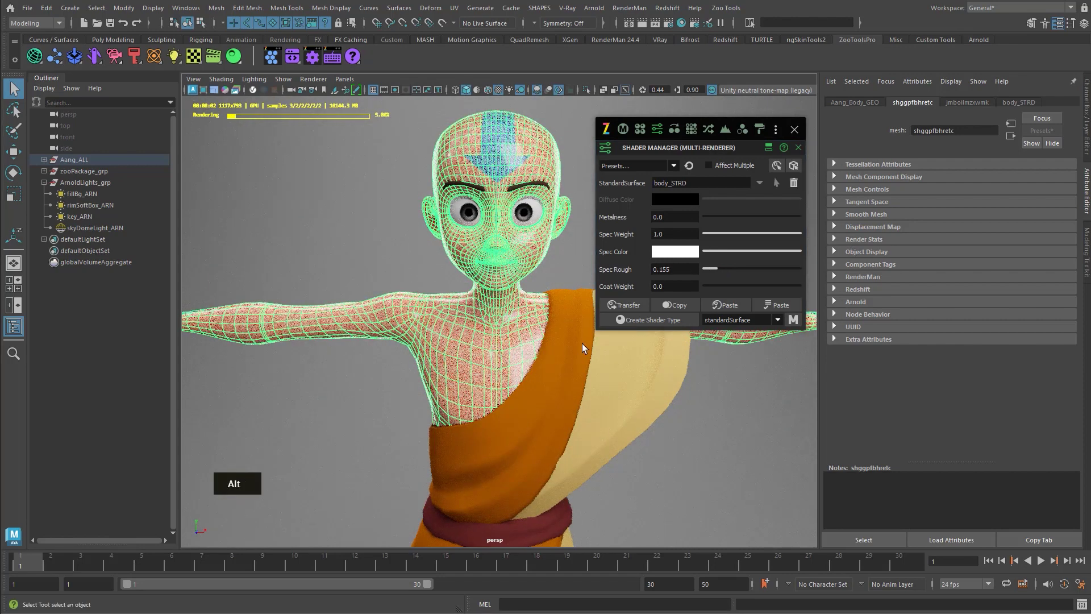
click(777, 165)
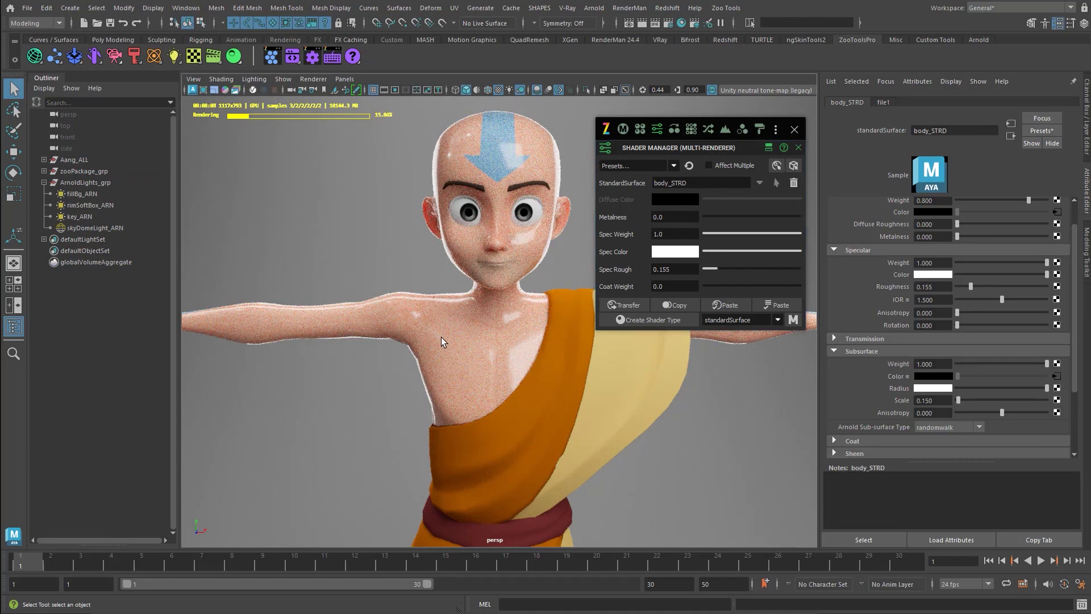
Turn on smooth mesh preview for the body mesh and deselect it.
click(414, 299)
key(ctrl+alt+3)
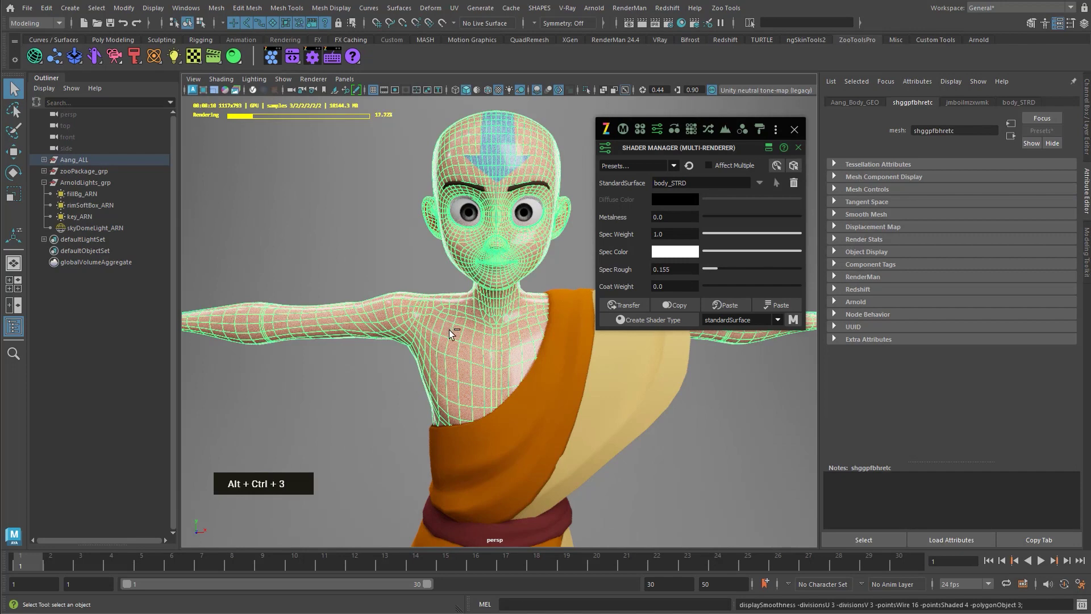
click(407, 400)
key(alt+q)
key(q)
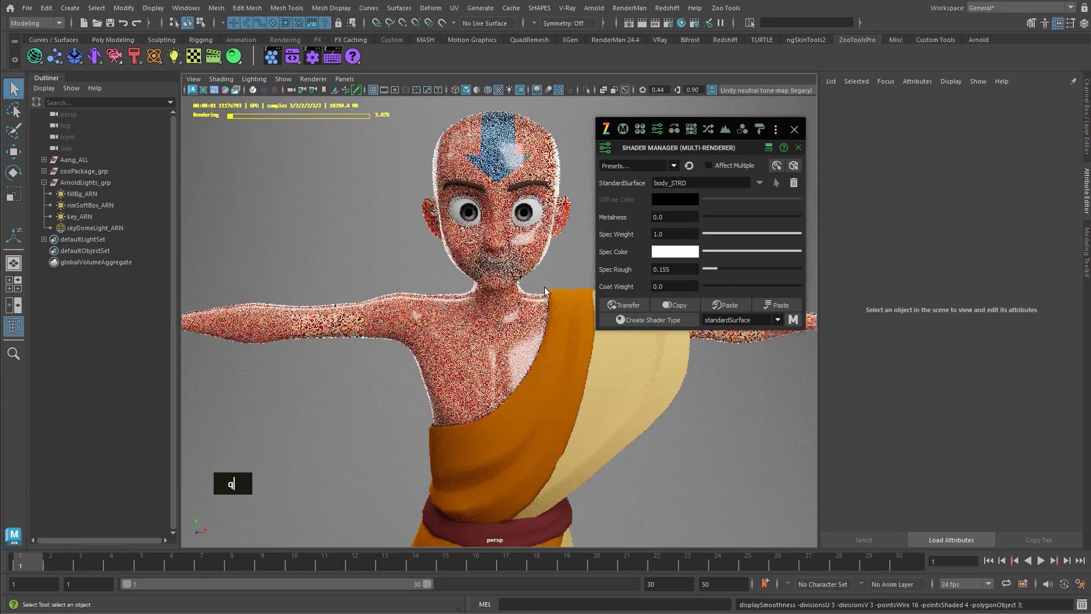
Raise body_STRD's Spec Rough to 0.595 and change its Spec Color to a light cyan.
drag(722, 270, 762, 267)
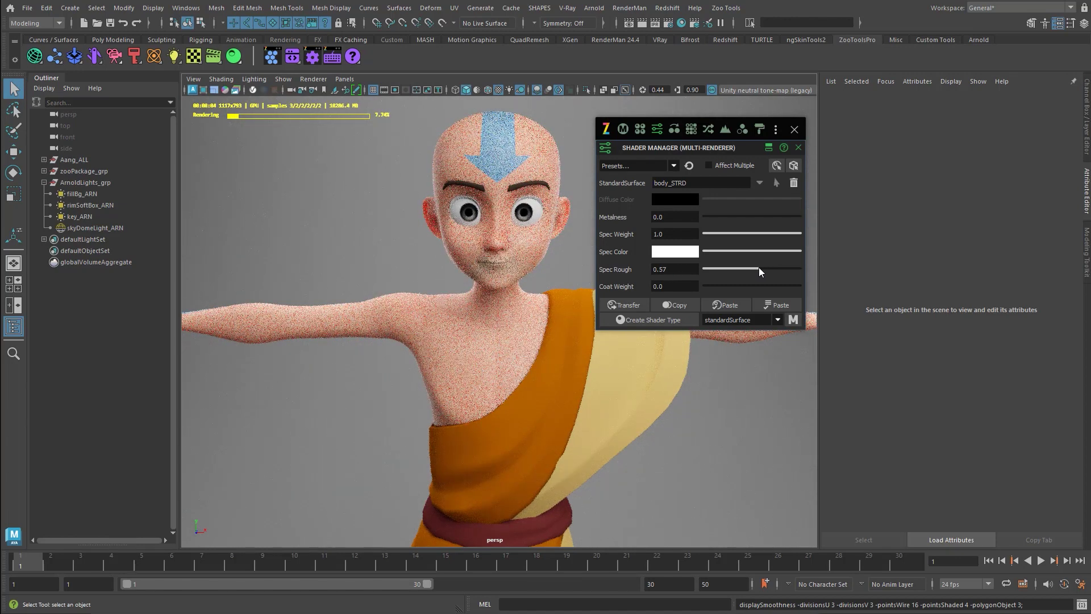
drag(758, 267, 762, 267)
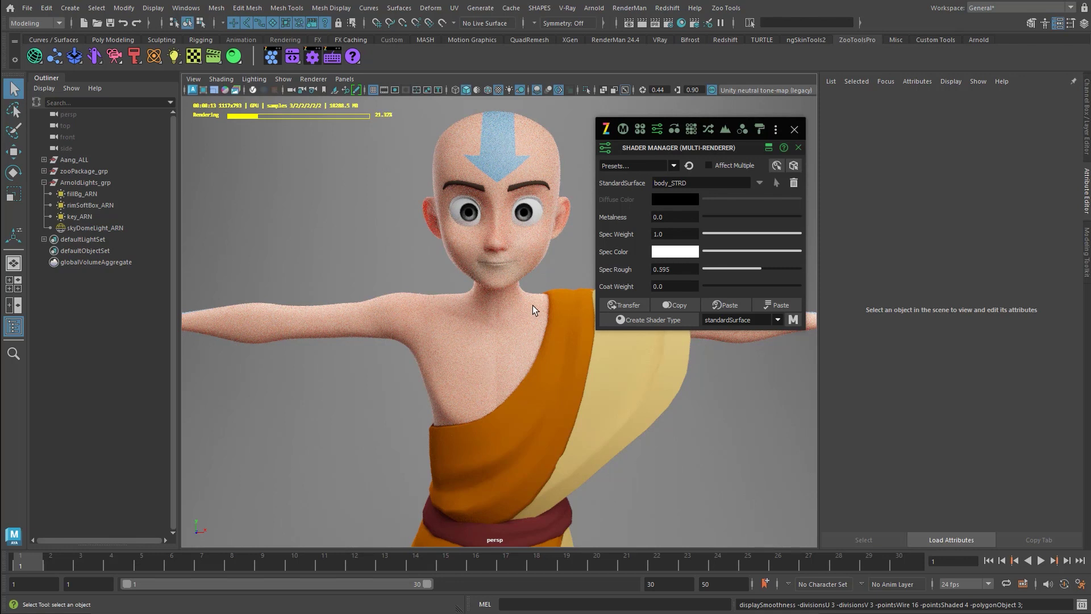
click(667, 255)
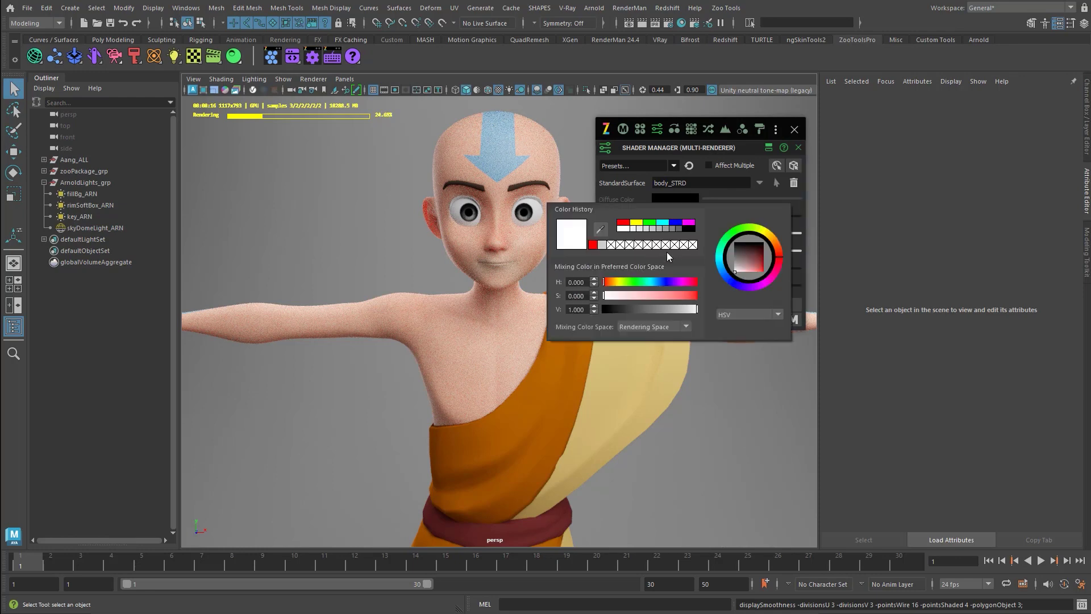
click(663, 223)
click(678, 295)
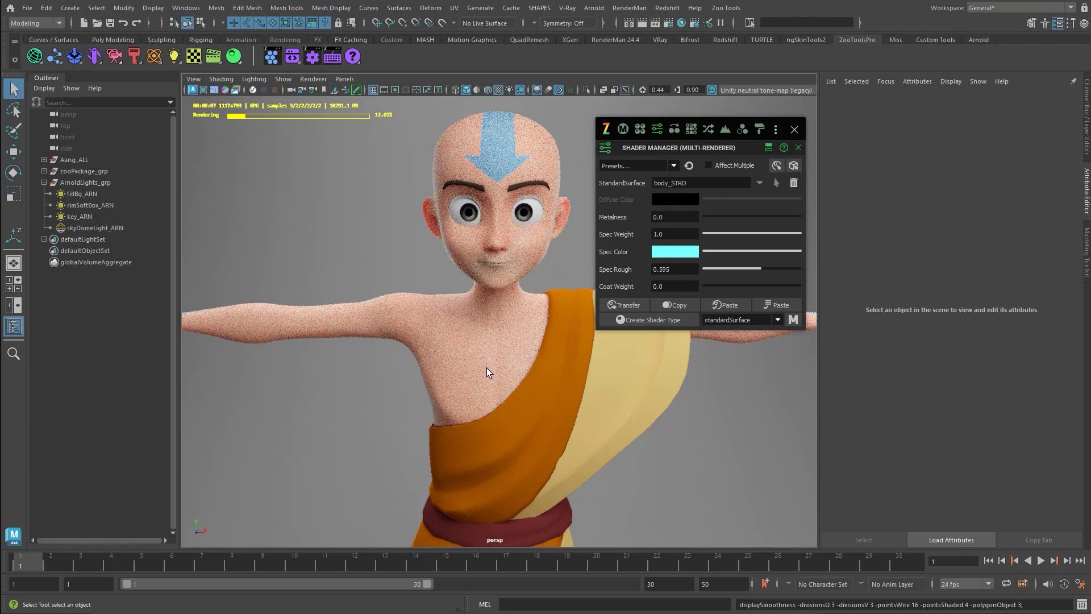
Select the eyelash mesh and darken the Diffuse Color of its surfaceShader1_STRD material to near black.
click(537, 197)
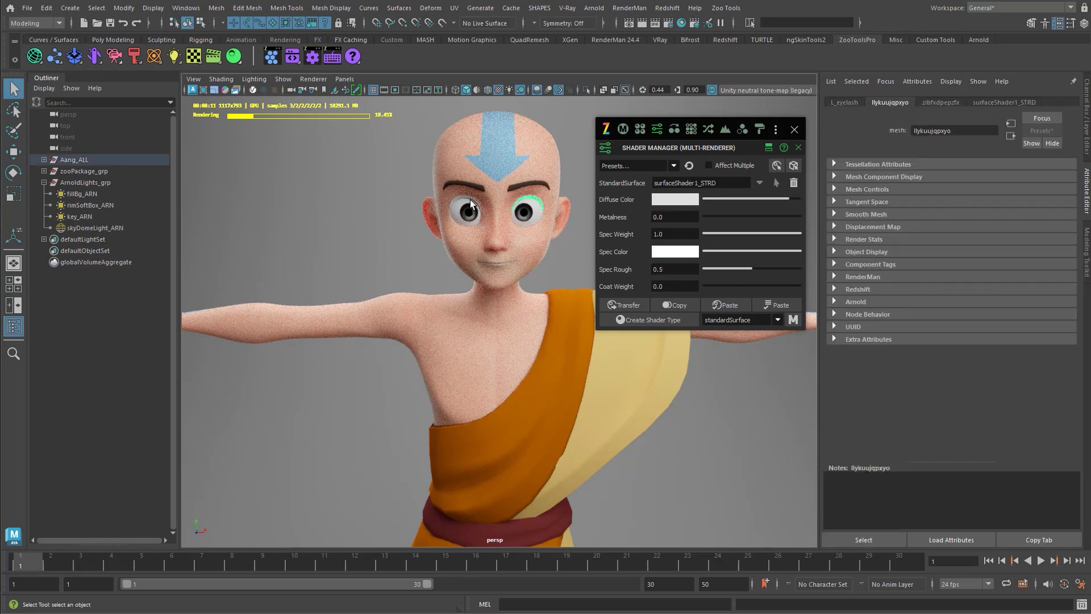
drag(778, 196, 711, 195)
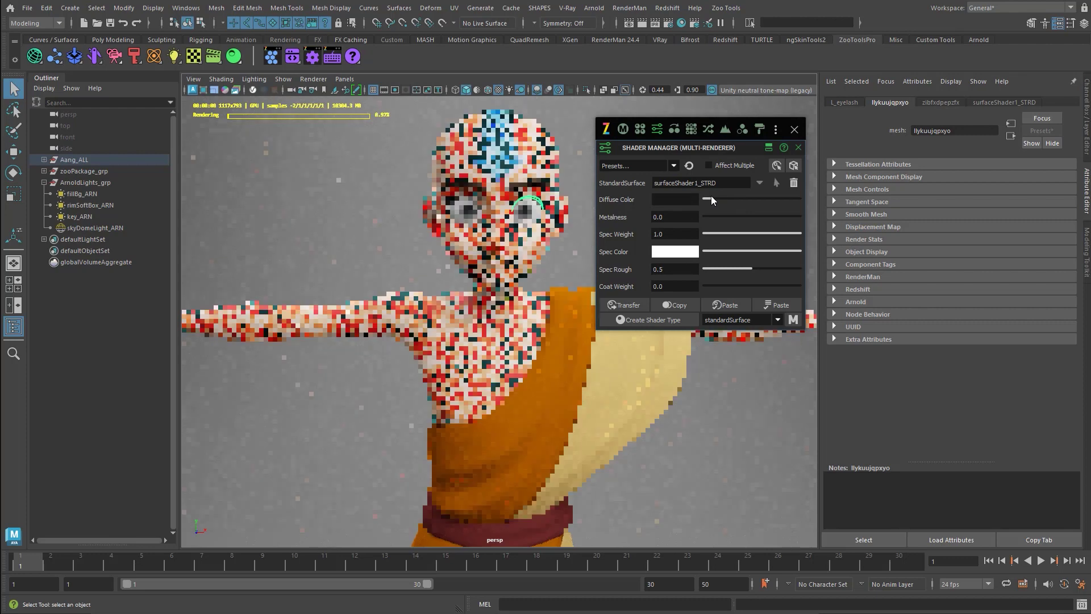
middle_click(514, 254)
key(alt+q)
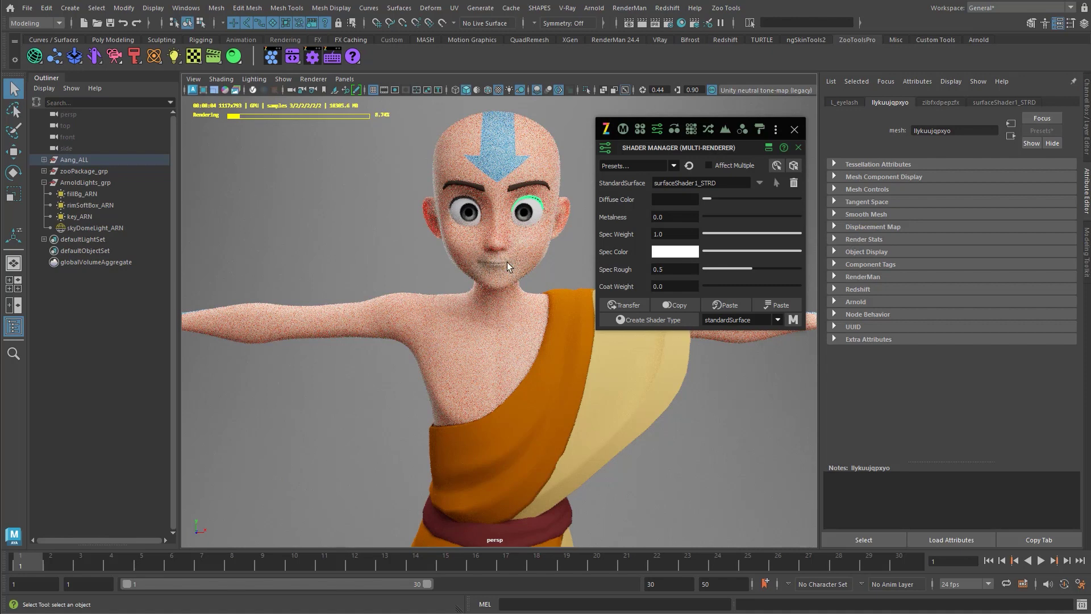
Examine the shader settings of the robe, trouser flap, leg and shoe meshes, and close the Shader Manager.
alt+right_drag(550, 376, 421, 418)
alt+middle_drag(450, 356, 479, 349)
alt+right_drag(501, 357, 536, 246)
key(q)
click(536, 247)
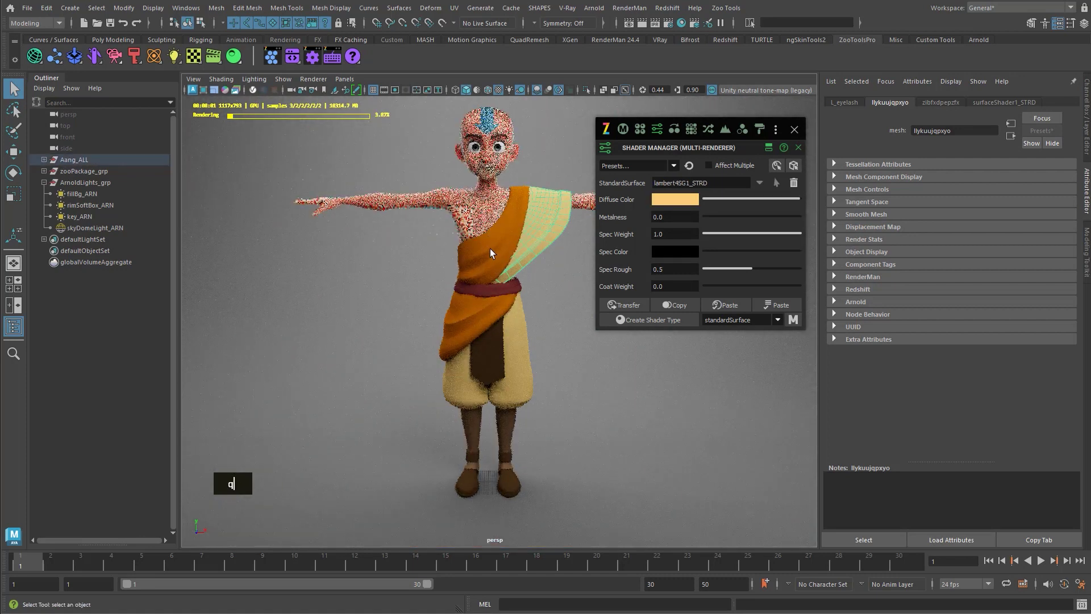
double_click(500, 309)
double_click(506, 397)
double_click(495, 369)
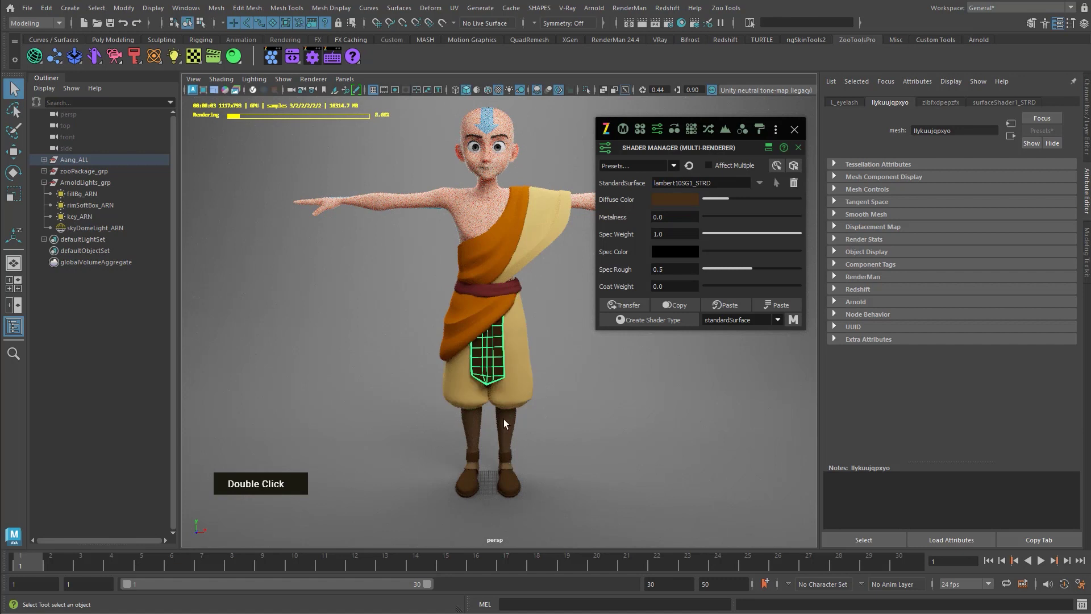
double_click(504, 424)
double_click(467, 485)
double_click(473, 482)
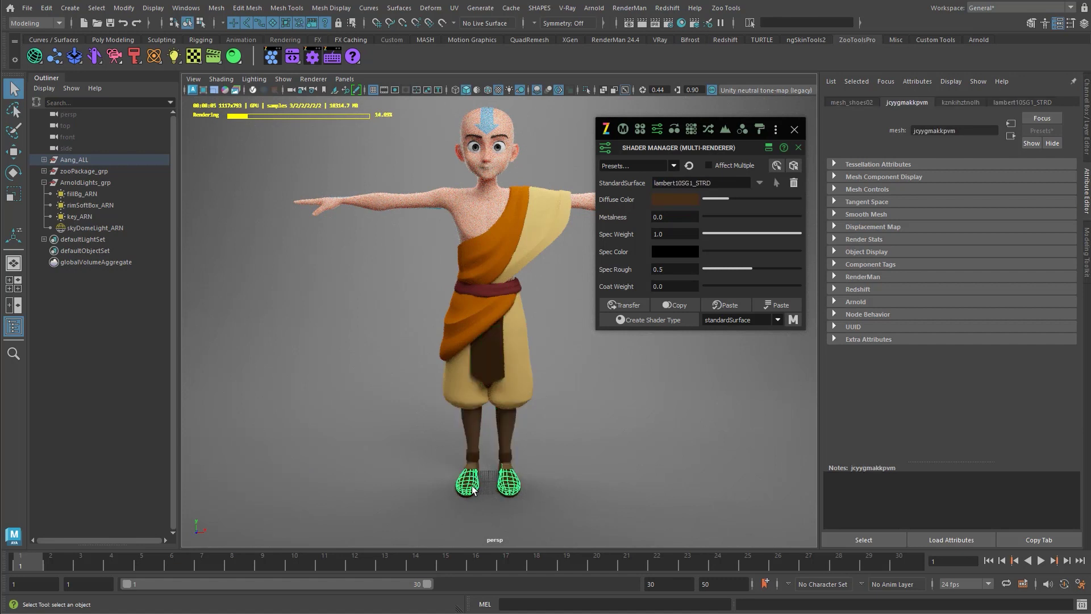
double_click(489, 355)
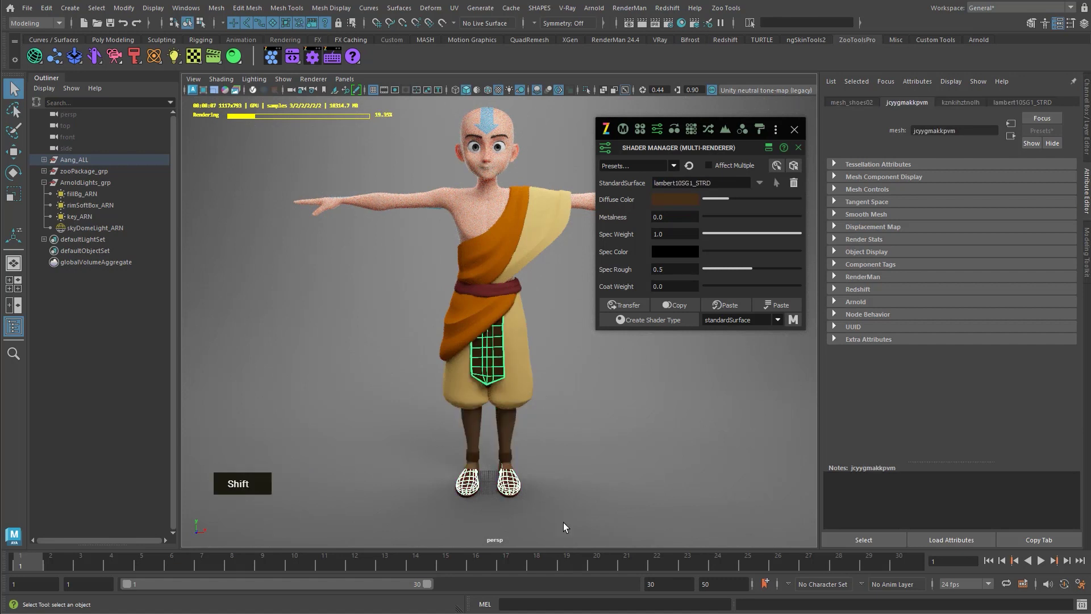
alt+middle_drag(525, 397, 526, 401)
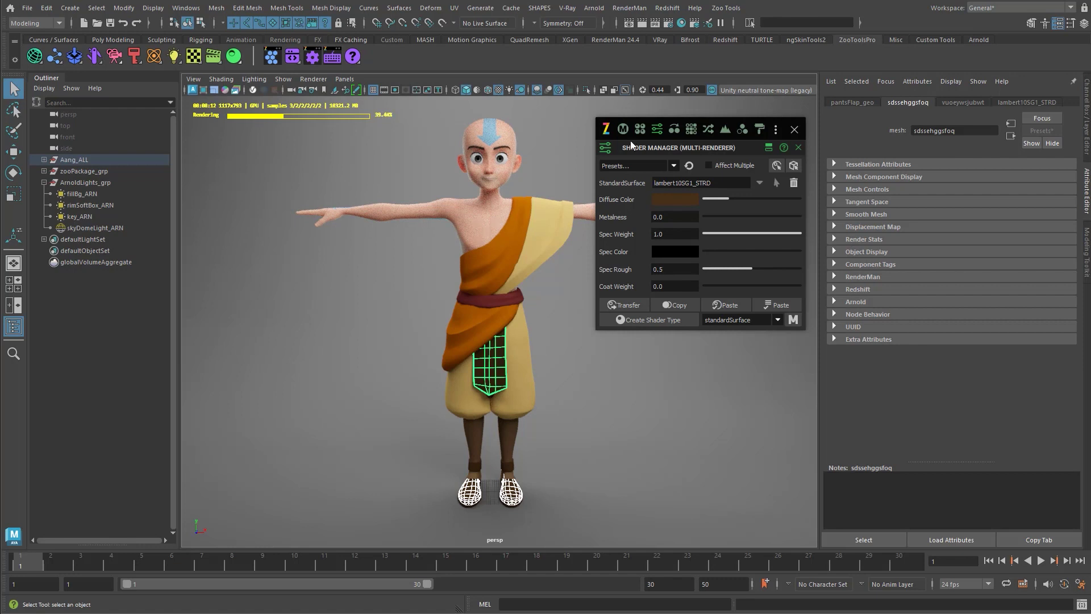
click(795, 130)
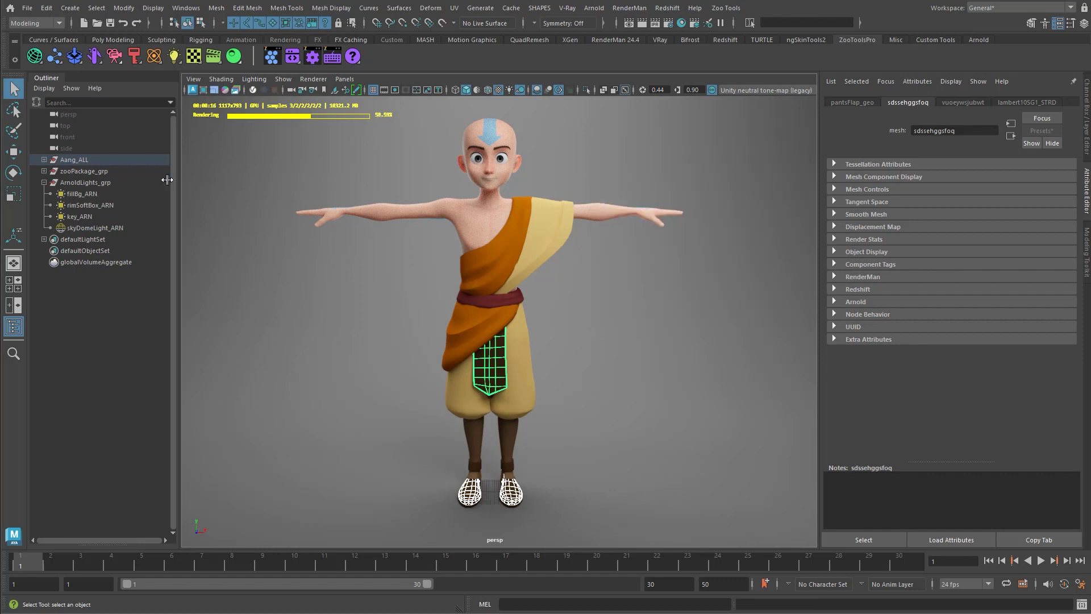
Delete ArnoldLights_grp with its lights and zooPackage_grp from the scene, and stop the Arnold viewport render.
drag(84, 182, 94, 224)
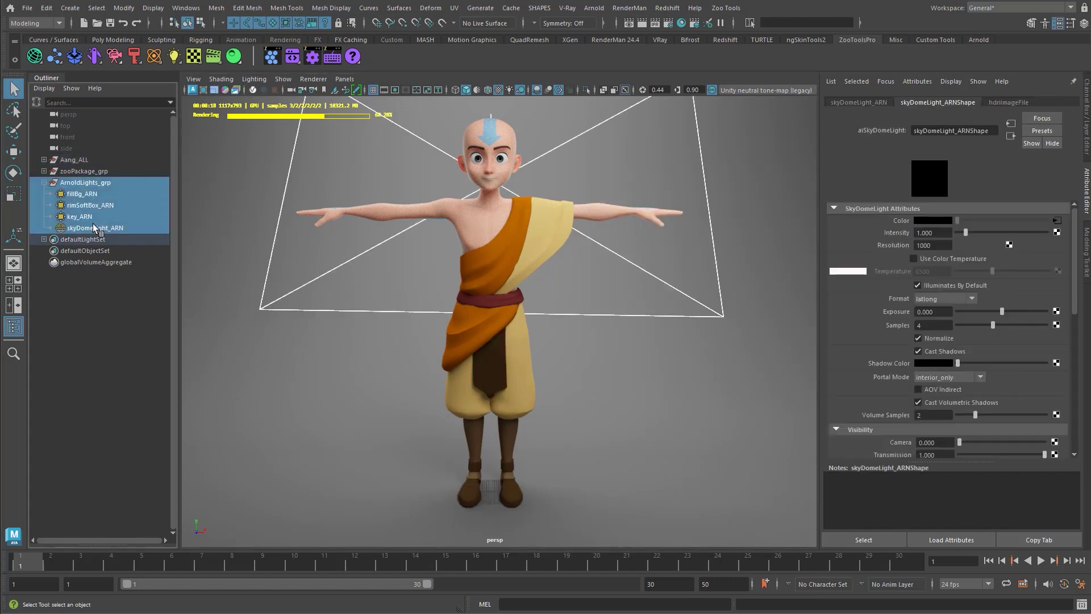
key(Delete)
click(100, 172)
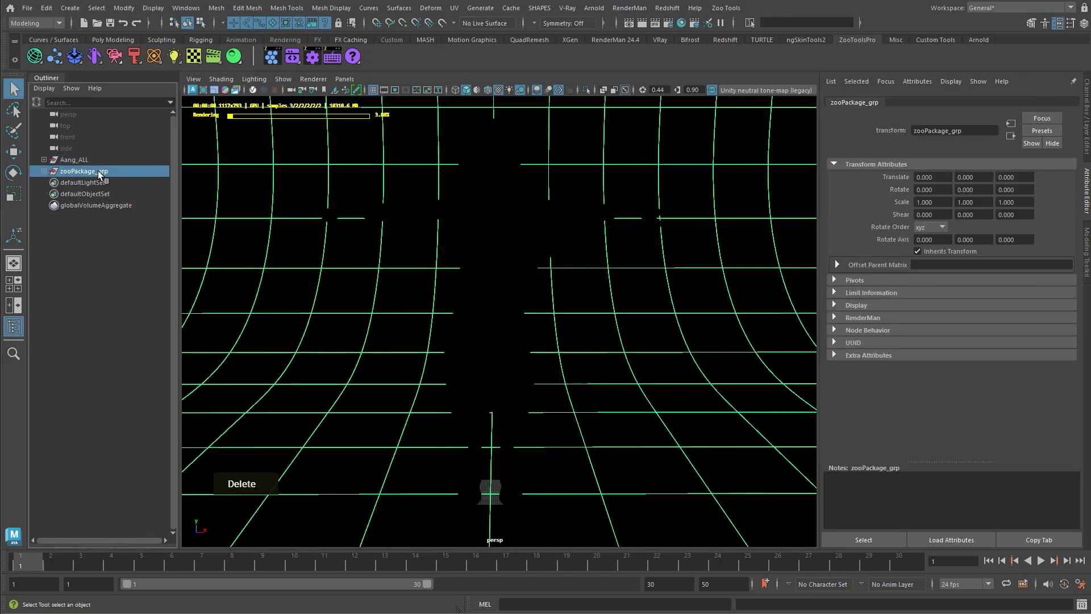
key(Delete)
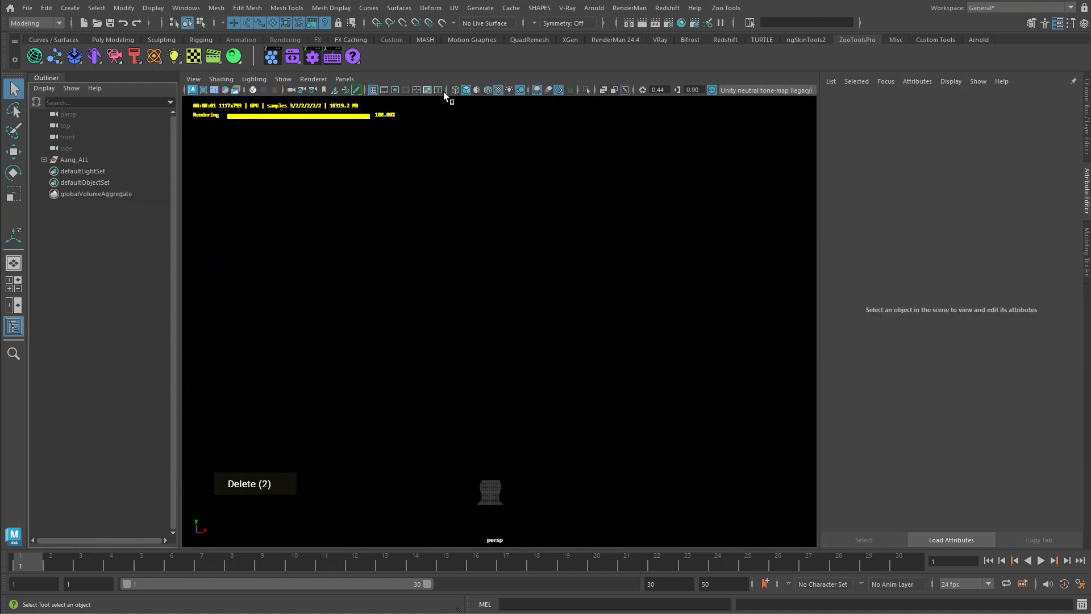
click(204, 90)
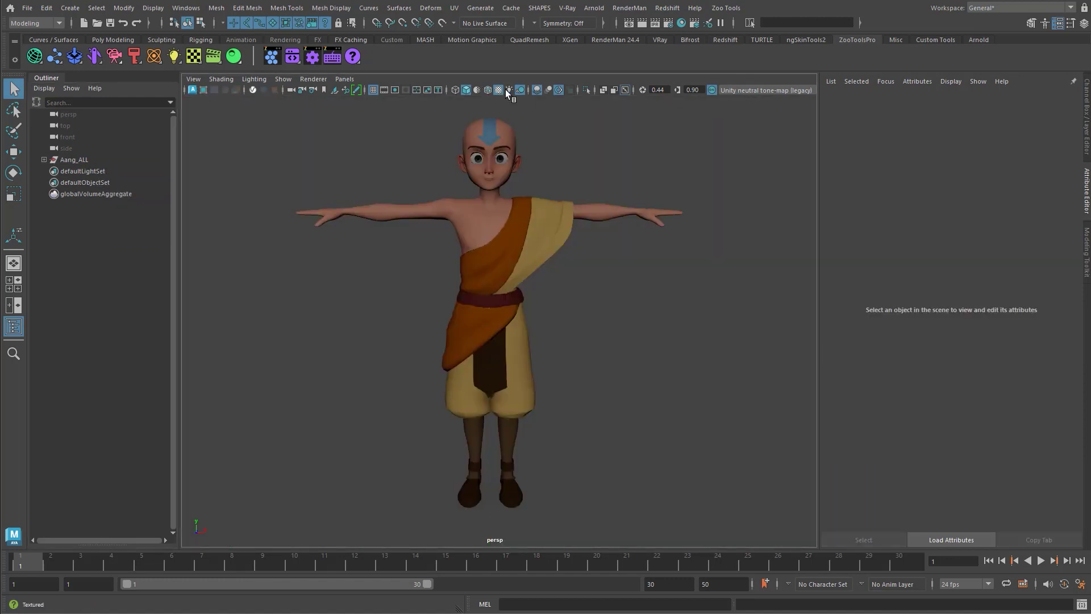
Delete the unused shading nodes in the Hypershade and move its window out of the way.
drag(1090, 139, 656, 139)
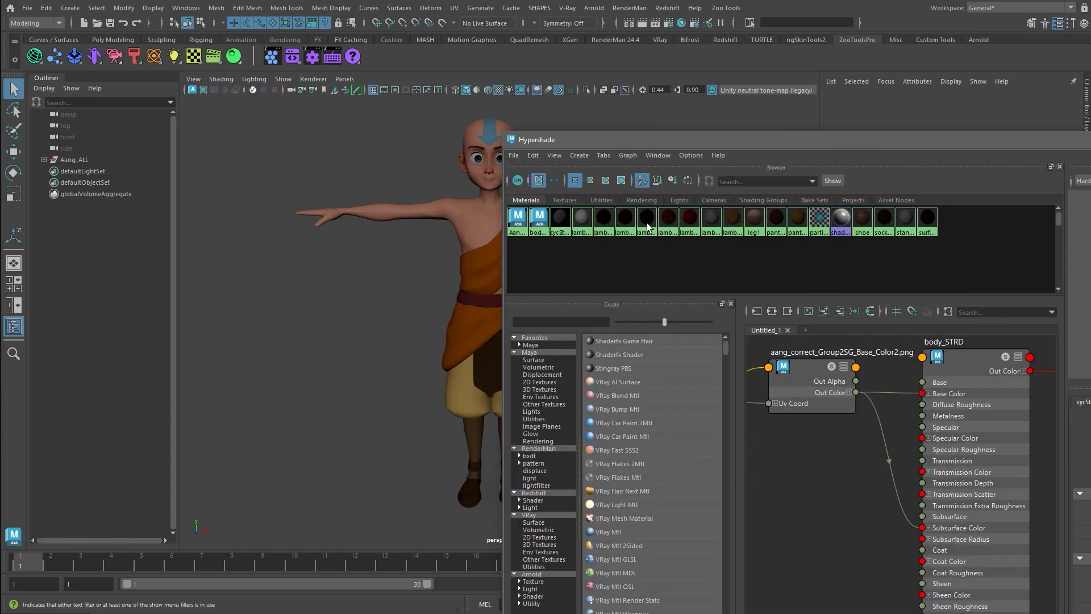
click(534, 156)
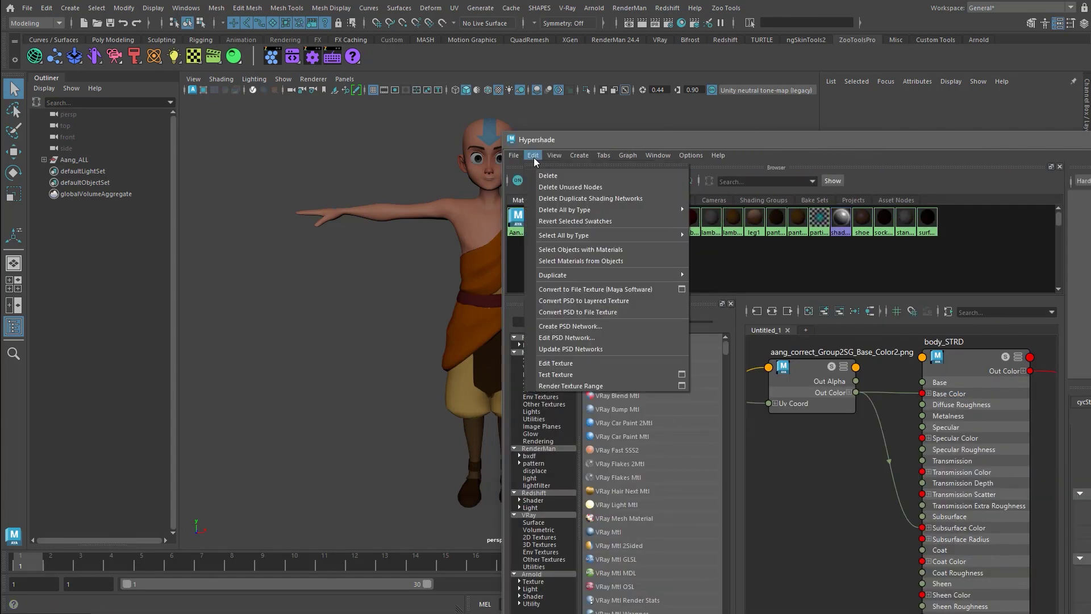
click(581, 188)
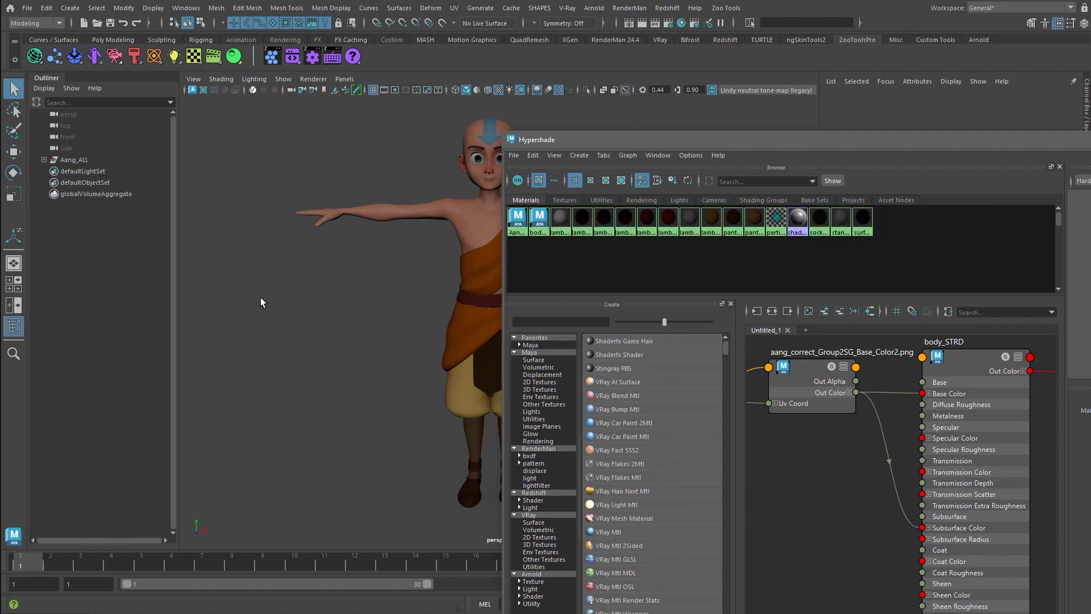
drag(697, 140, 1090, 142)
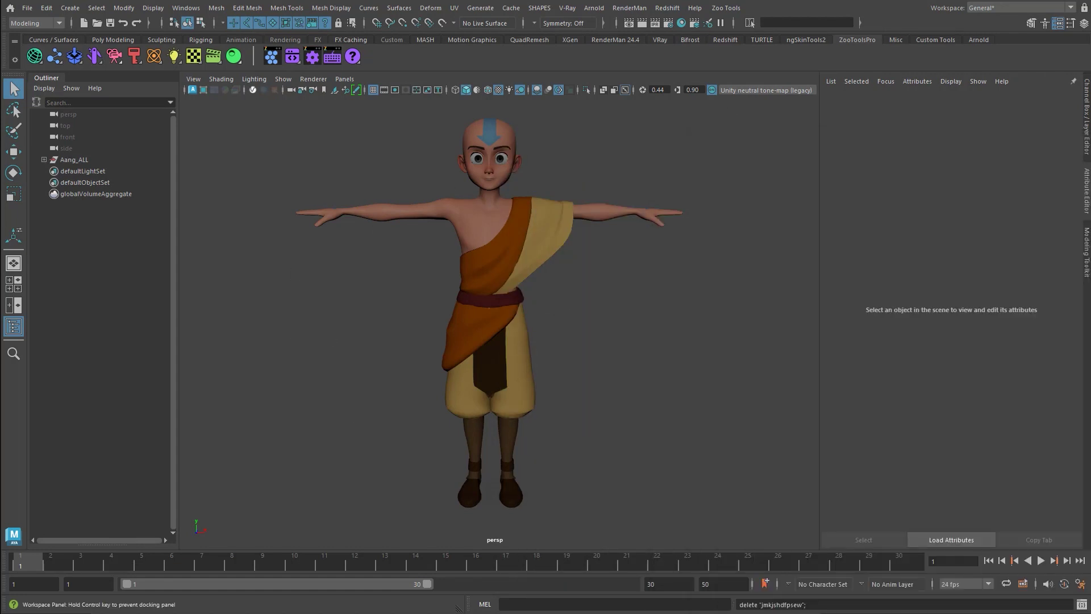
Open Zoo Tools' Scenes Browser for .MA/.MB files and copy the aang_rig scene's name from its information.
click(73, 56)
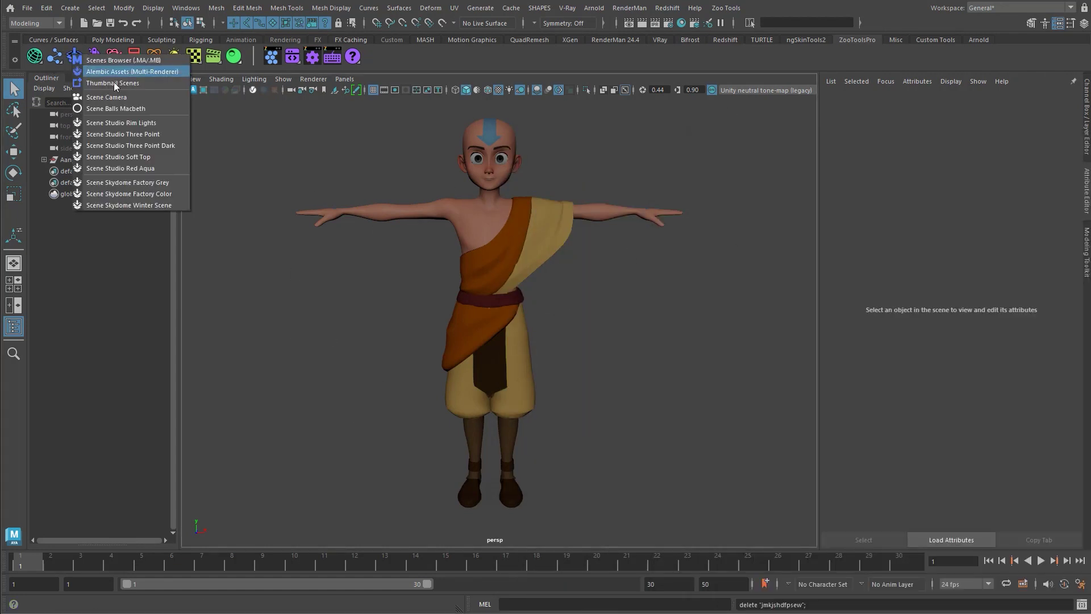
click(130, 60)
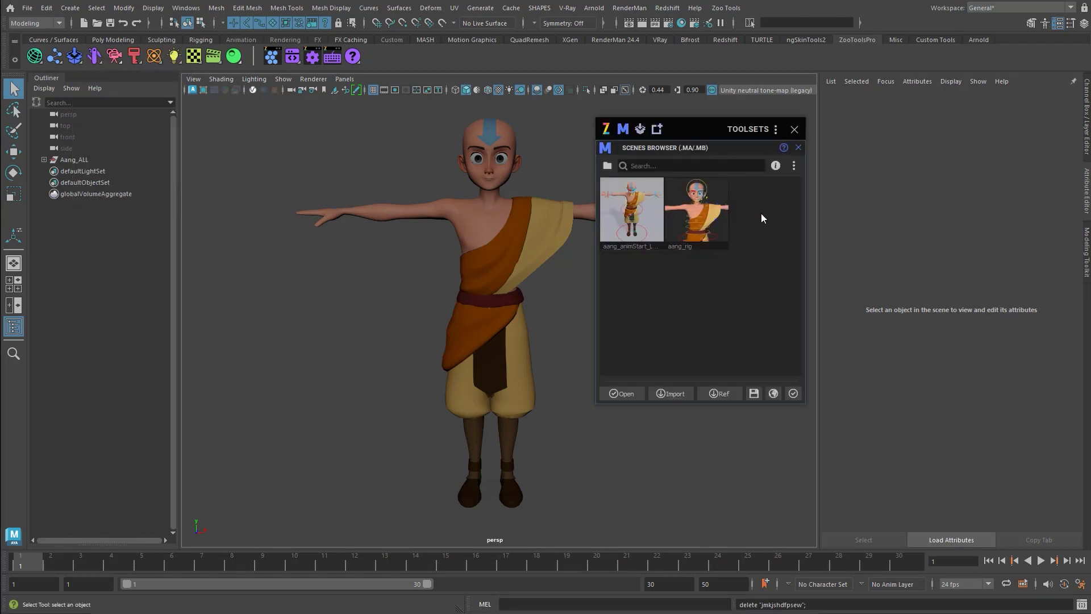
click(697, 238)
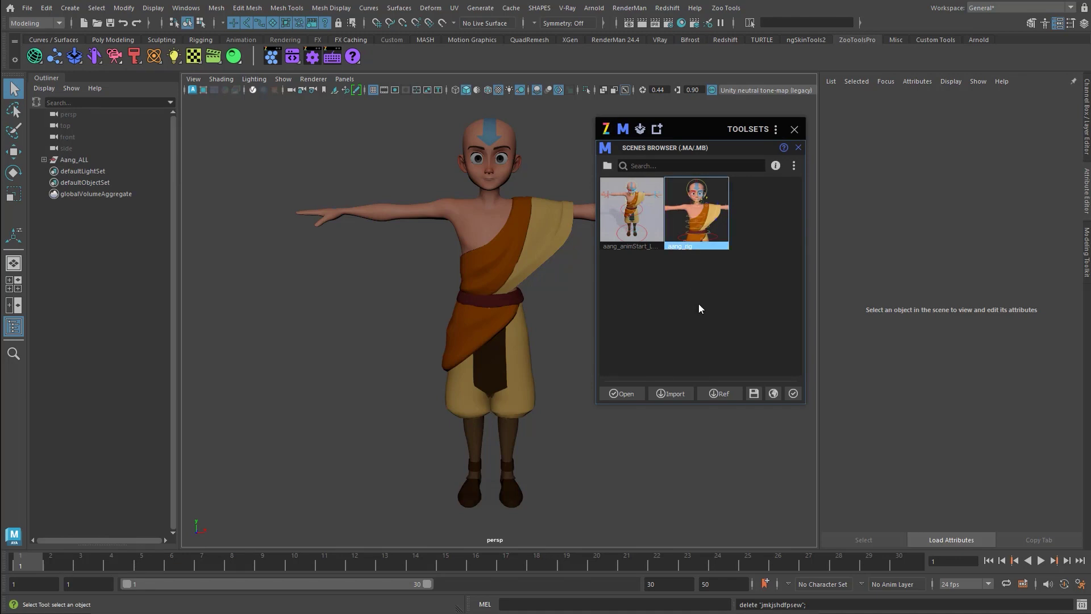
click(776, 166)
double_click(703, 202)
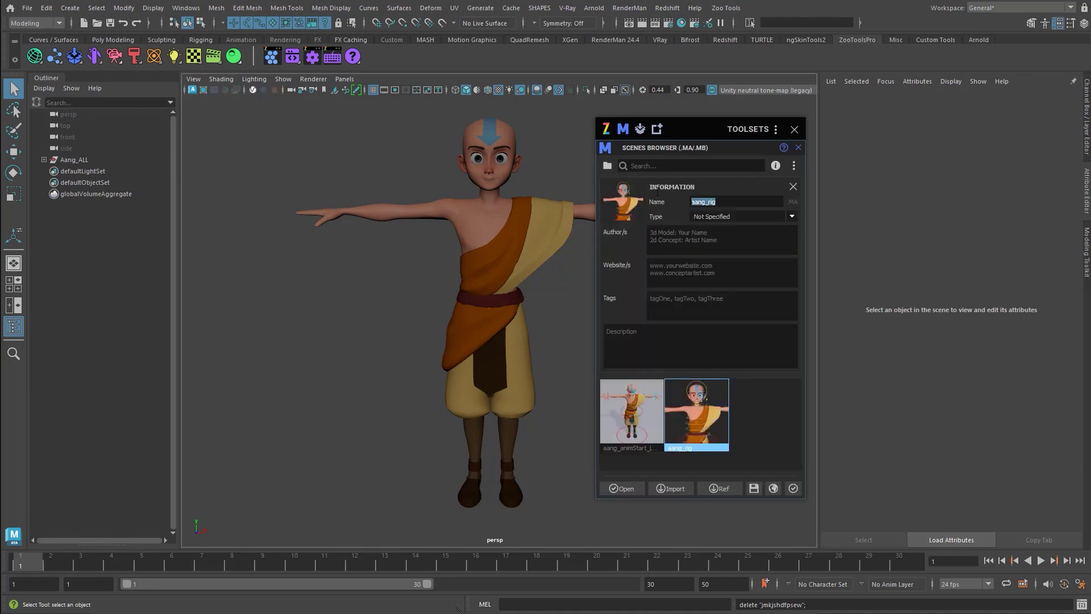
key(ctrl+c)
click(794, 187)
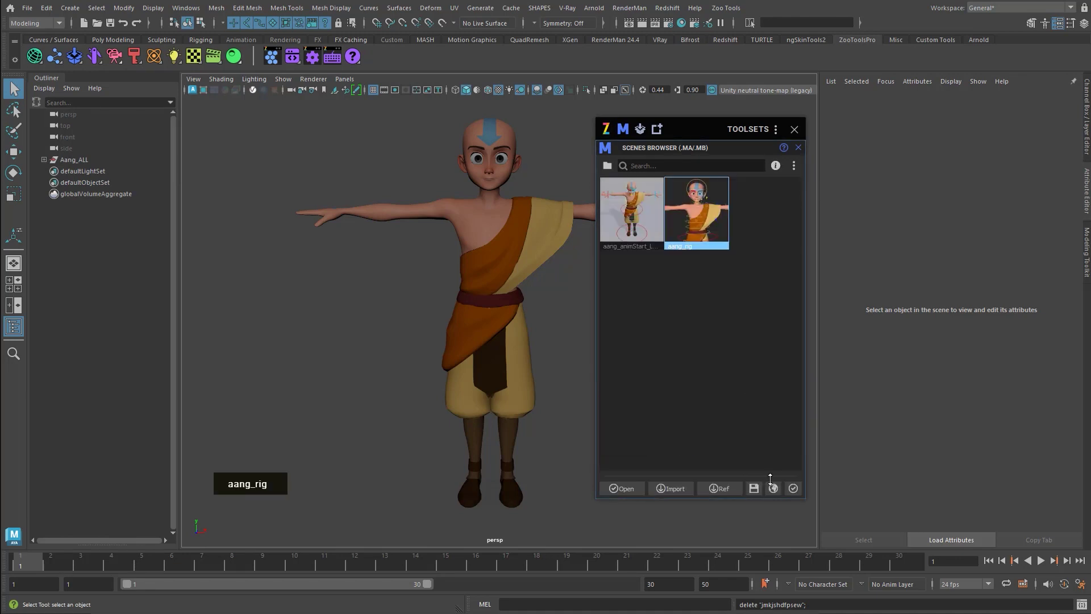
Save the scene as aang_rig_STRD through the Scenes Browser, accepting the V-Ray Personal Learning Edition notice.
click(754, 488)
key(ctrl+v)
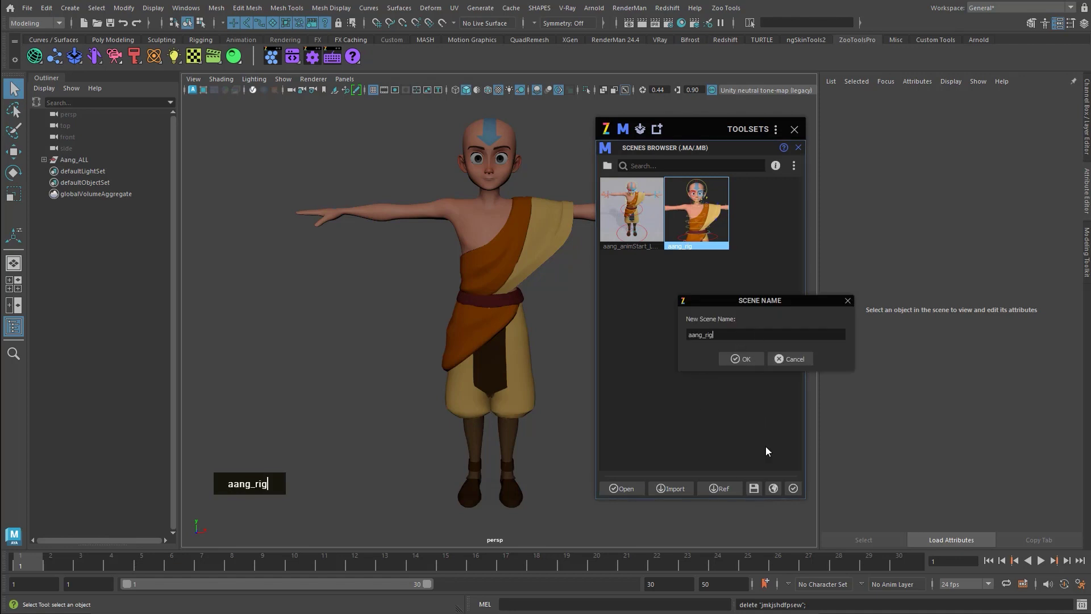
text(_STRD)
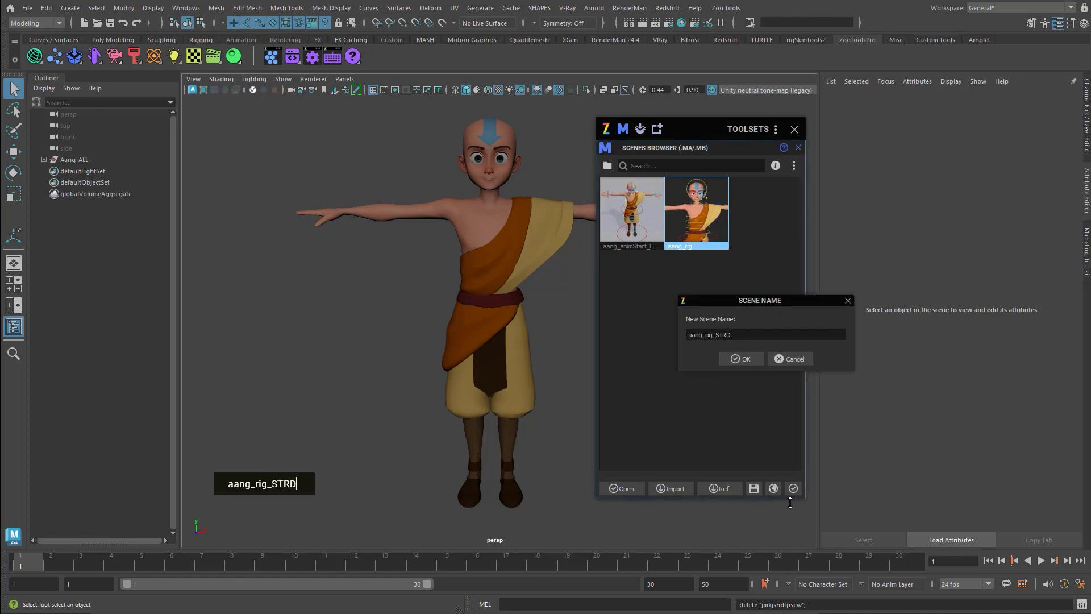
click(740, 359)
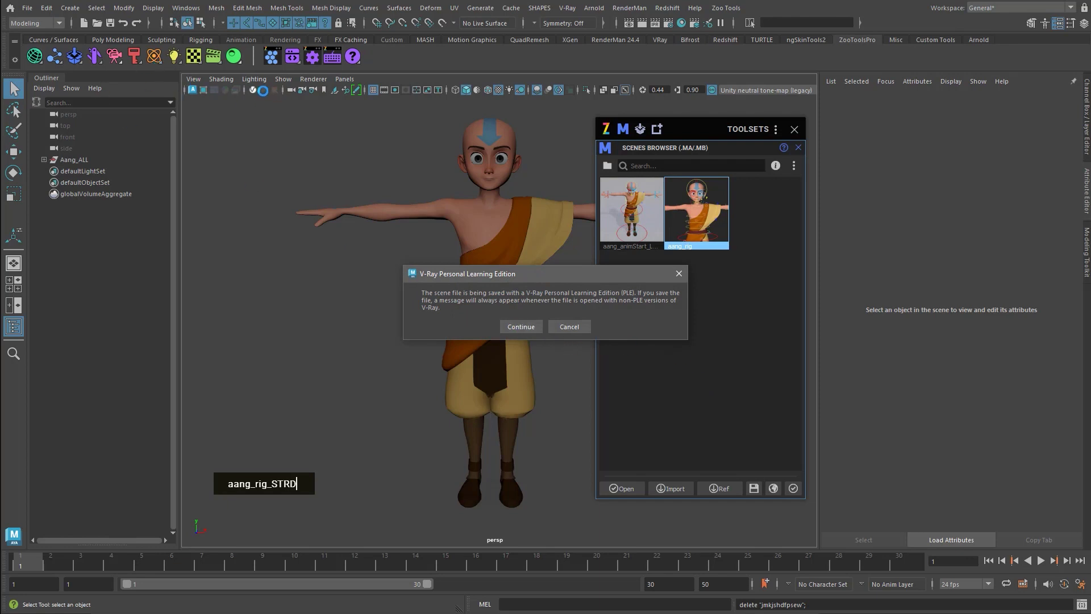
click(521, 327)
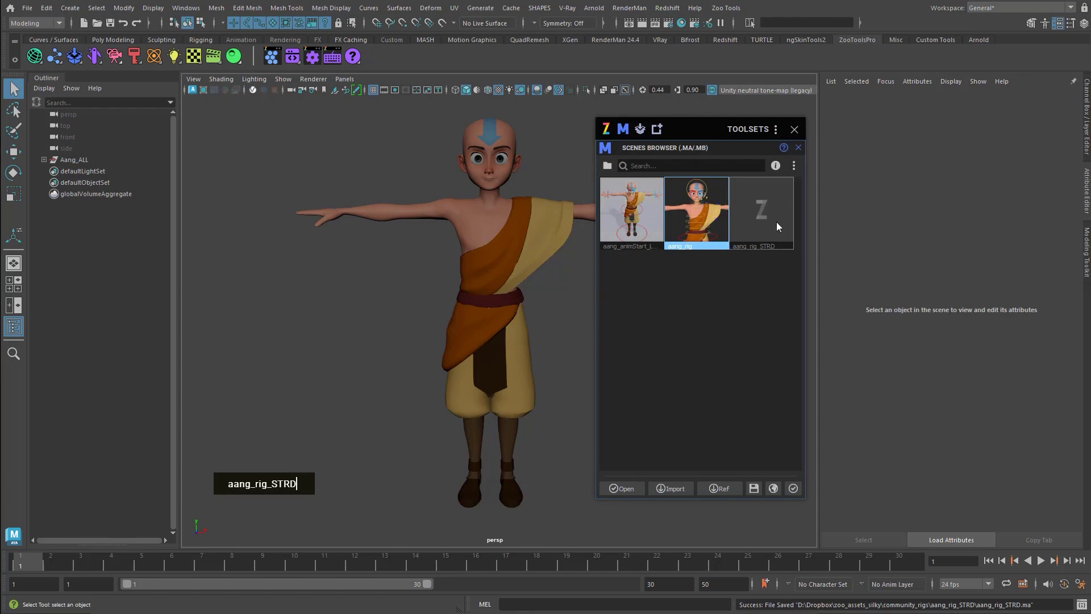
Replace the aang_rig_STRD thumbnail with a 512 x 512 viewport snapshot framing the character's head and torso.
double_click(761, 220)
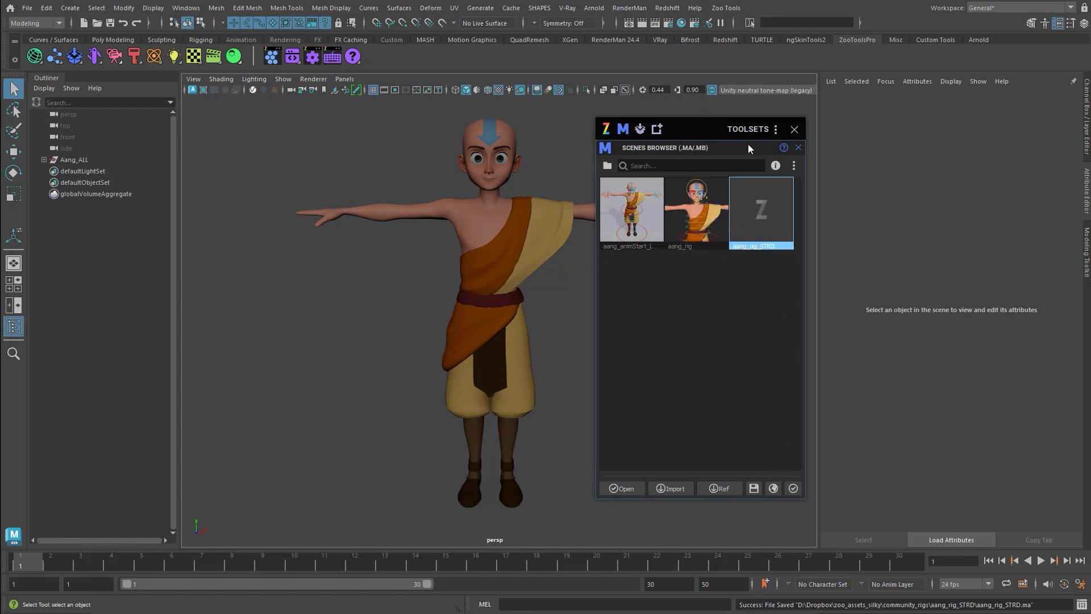
drag(762, 131, 892, 113)
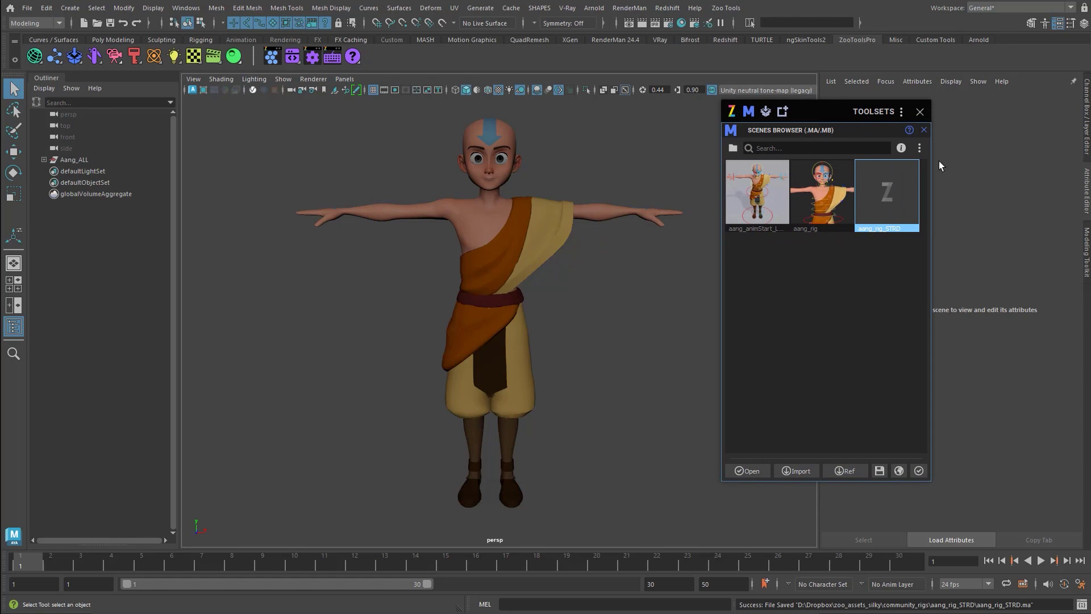
click(919, 147)
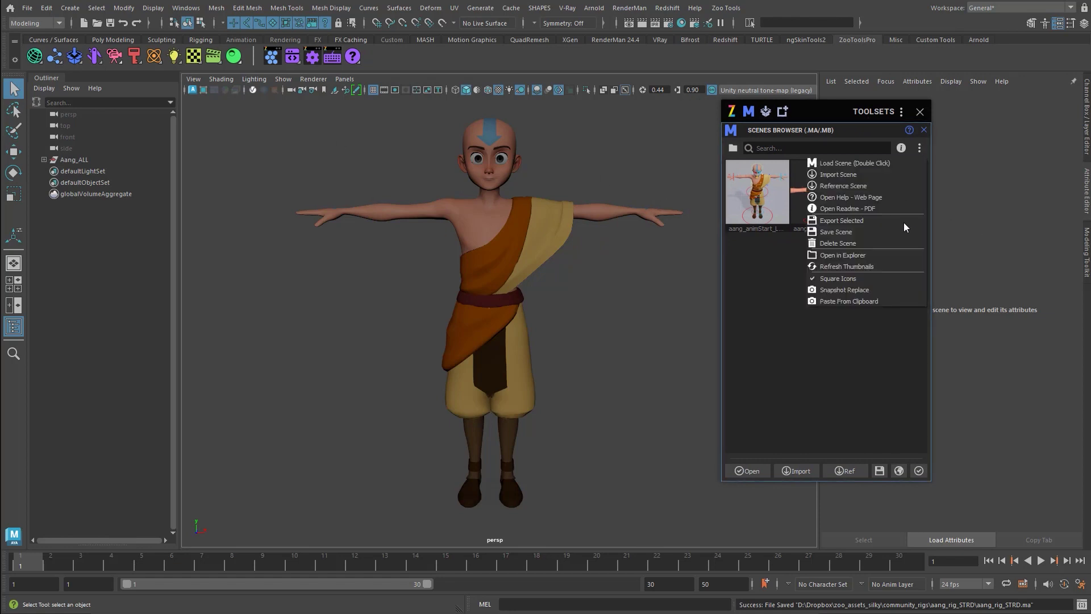
click(891, 291)
drag(625, 208, 567, 106)
click(552, 413)
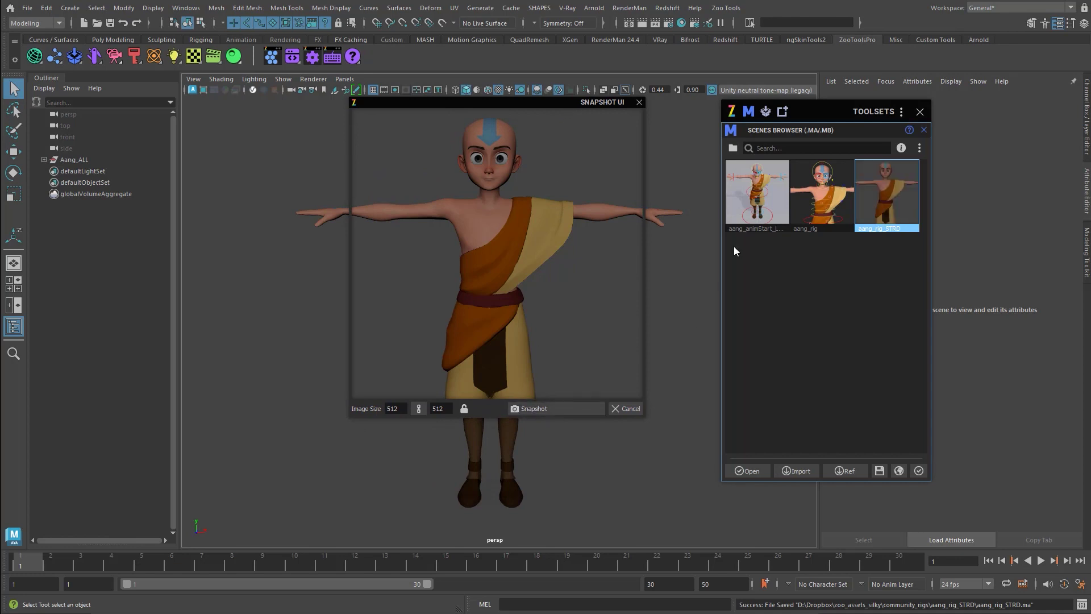
click(639, 102)
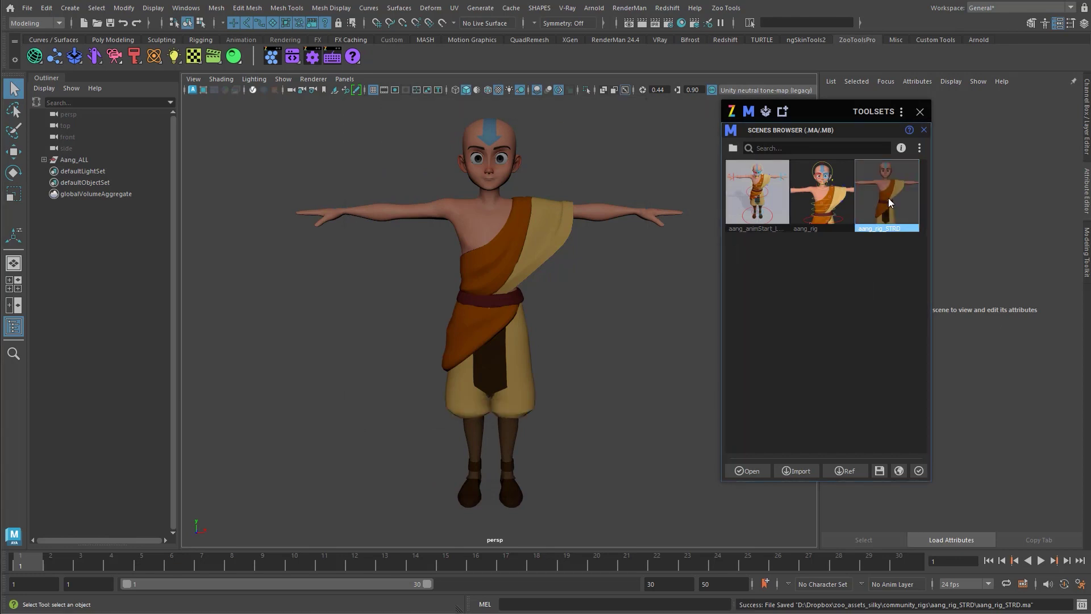
Open the aang_rig_STRD scene's folder in File Explorer, check inside its fileDependencies folder and return to the scene folder.
click(919, 148)
click(879, 265)
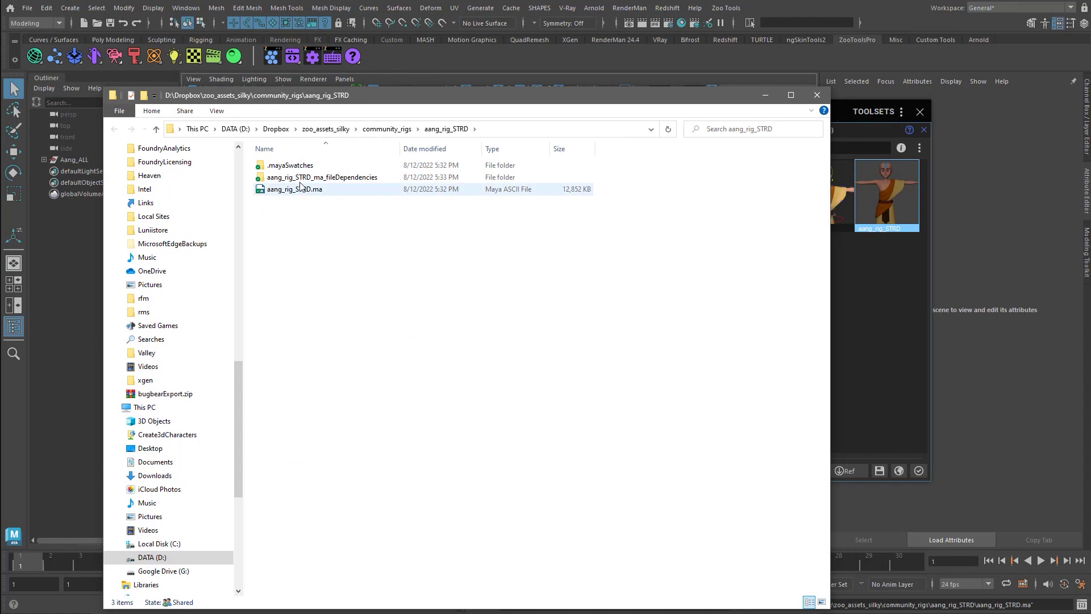
double_click(301, 178)
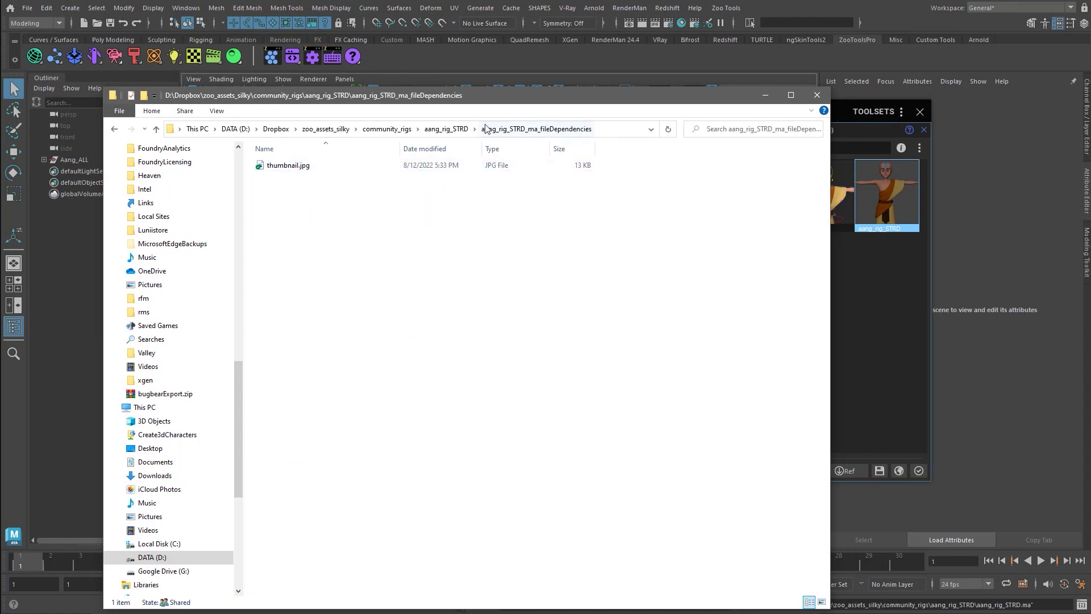
click(458, 129)
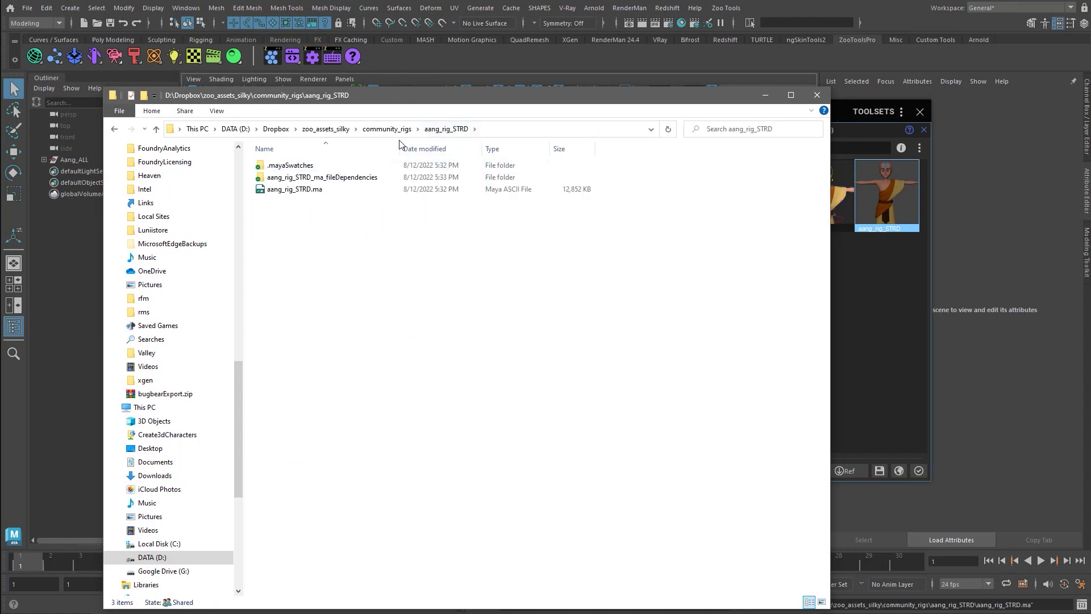
Move aang_rig_STRD.ma and the aang_rig_STRD_ma_fileDependencies folder into the aang_rig folder.
click(319, 177)
shift+click(315, 189)
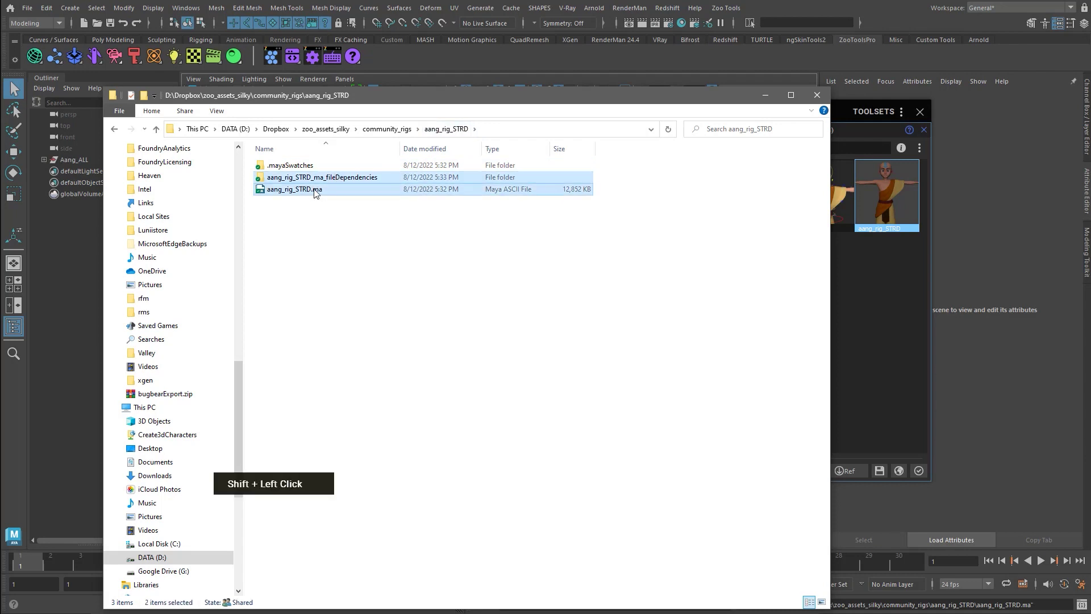
click(387, 129)
double_click(292, 166)
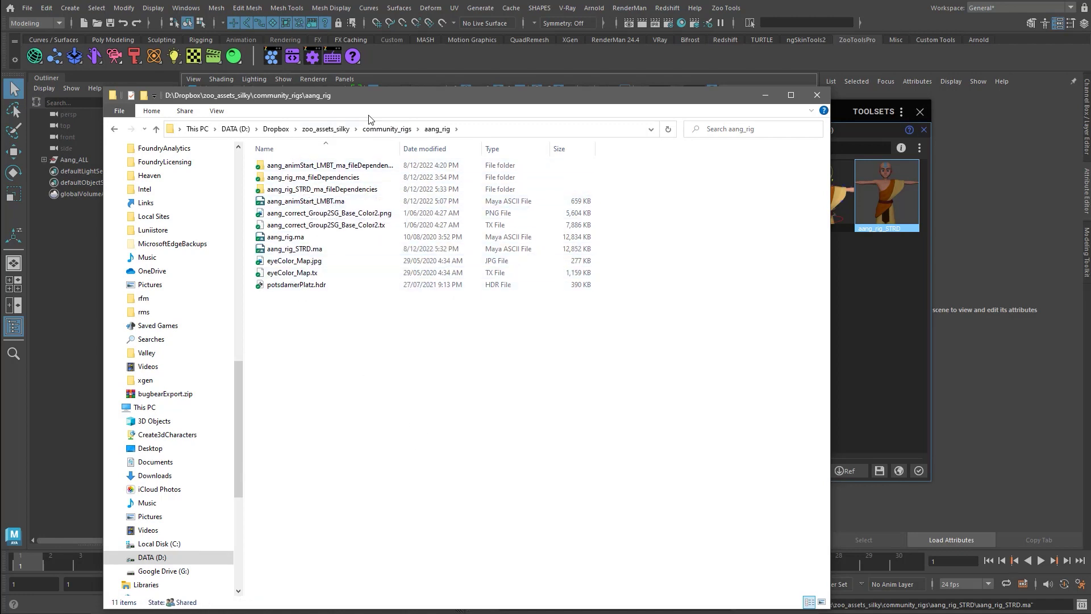
Delete the leftover aang_rig_STRD folder from community_rigs, confirm moving it to the Recycle Bin, and return to Maya.
click(389, 130)
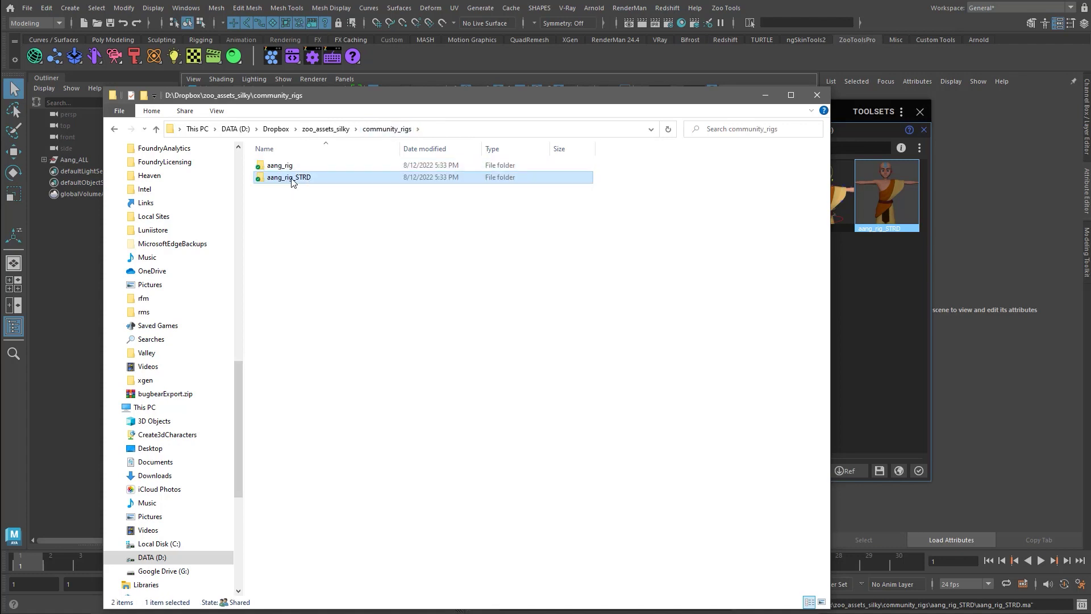
right_click(291, 179)
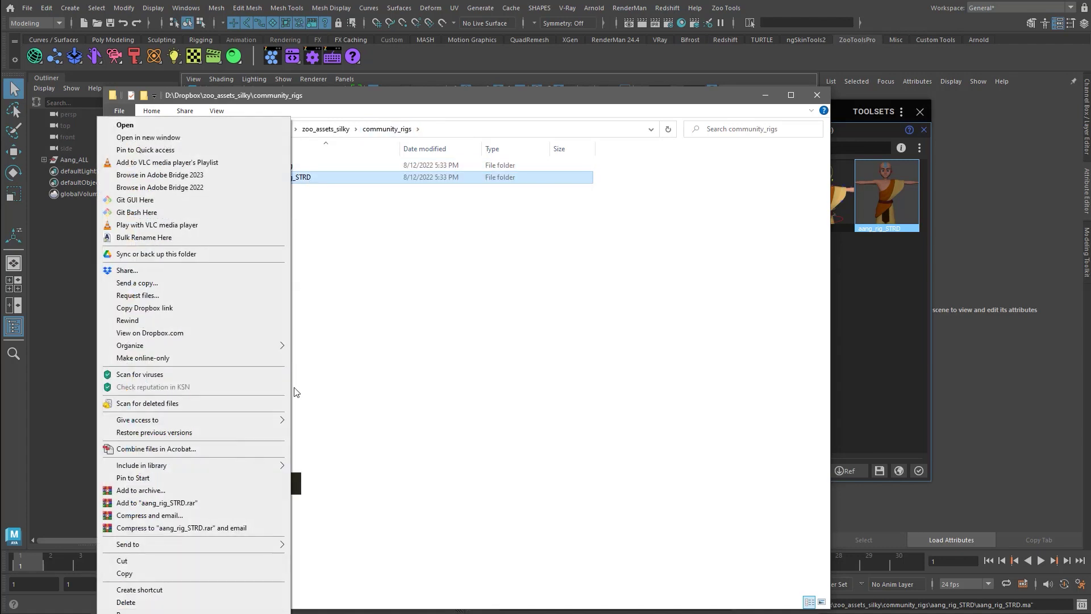
click(187, 601)
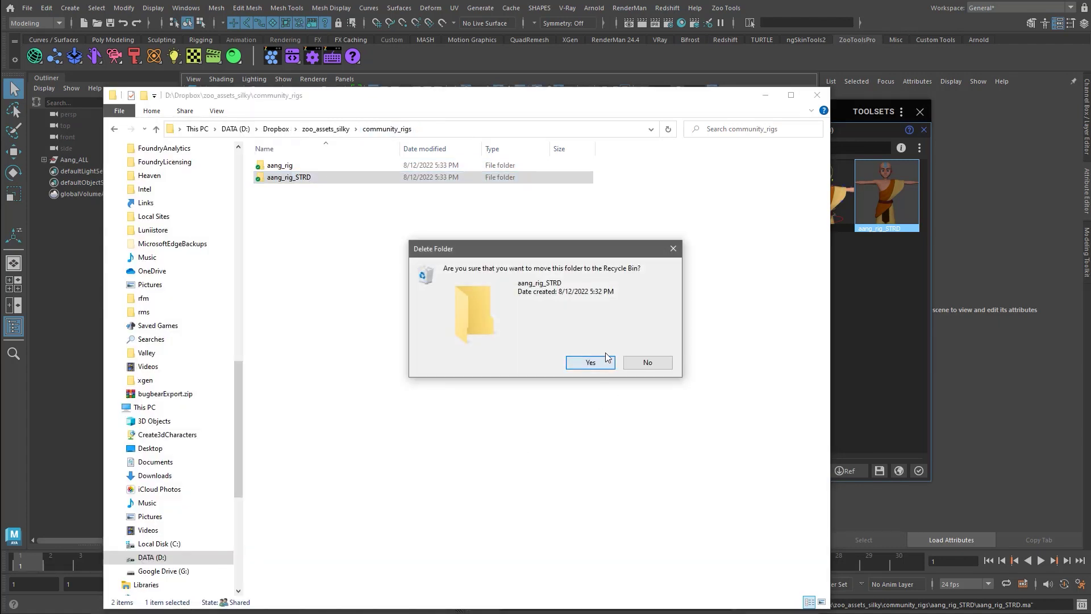
click(588, 360)
click(765, 98)
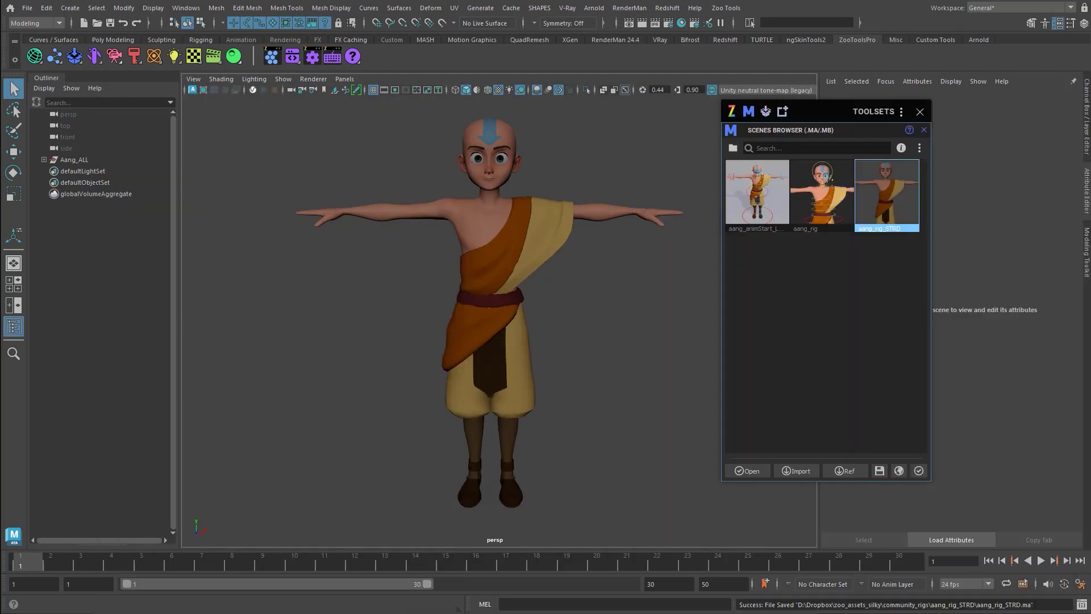
Refresh the Scenes Browser thumbnails, try the Arnold renderer filter, set it to Maya and select the aang_rig_STRD scene.
click(921, 148)
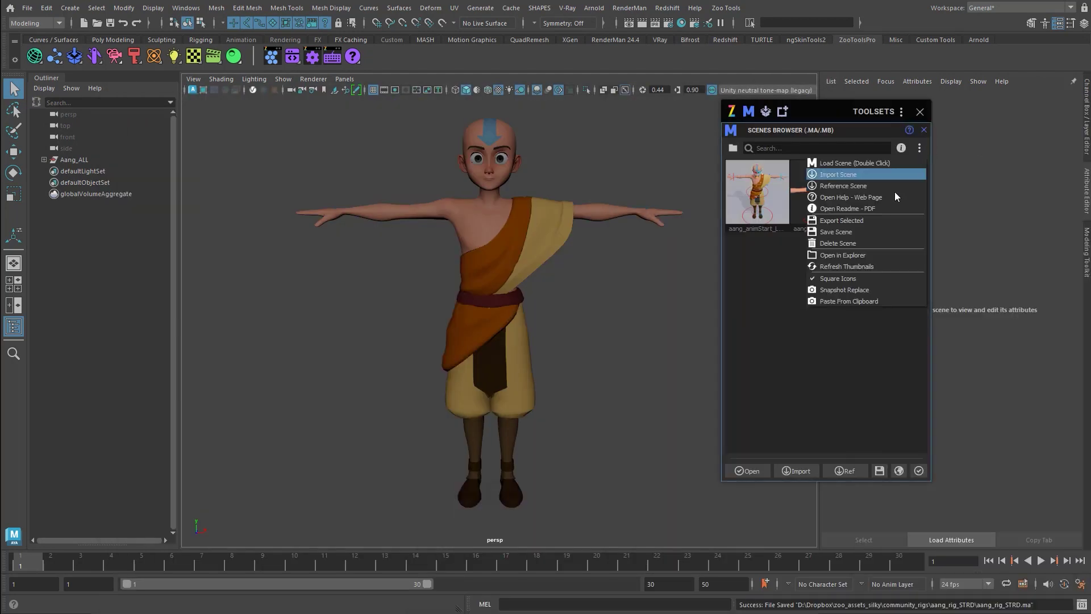
click(871, 263)
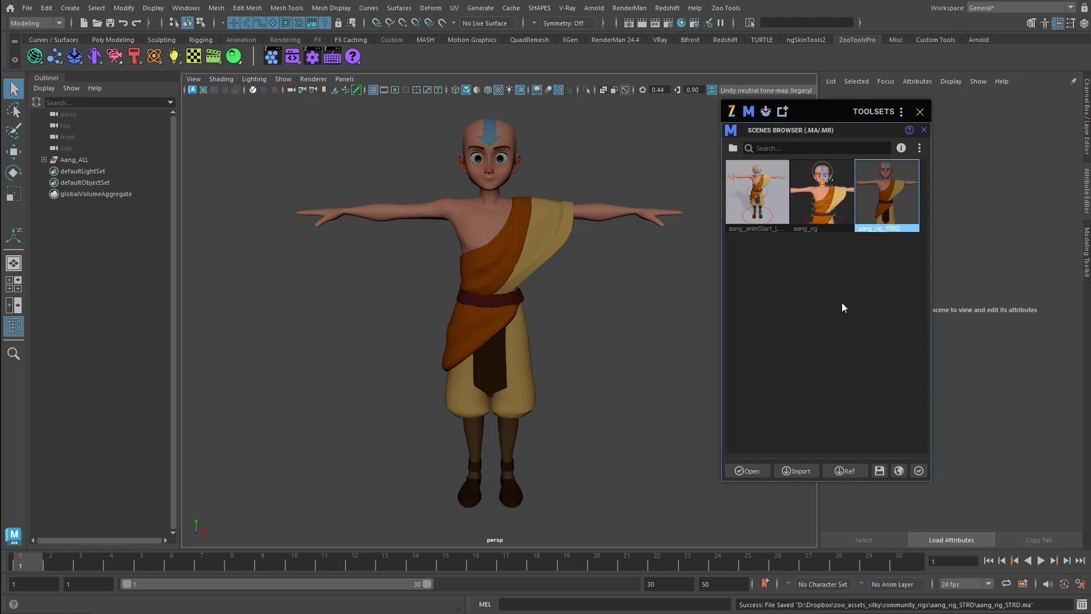
click(918, 471)
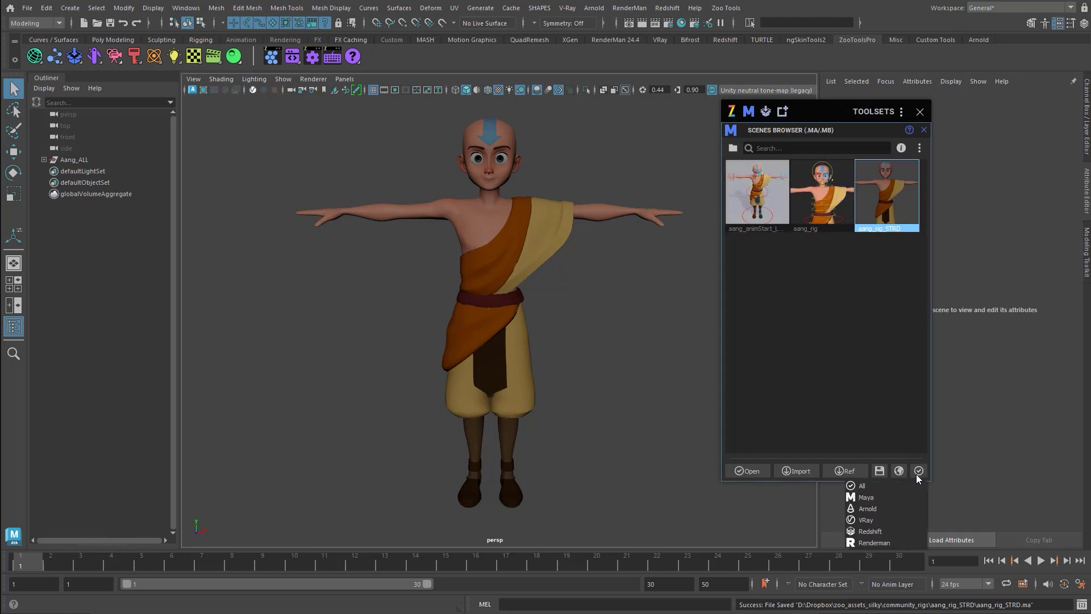
click(887, 508)
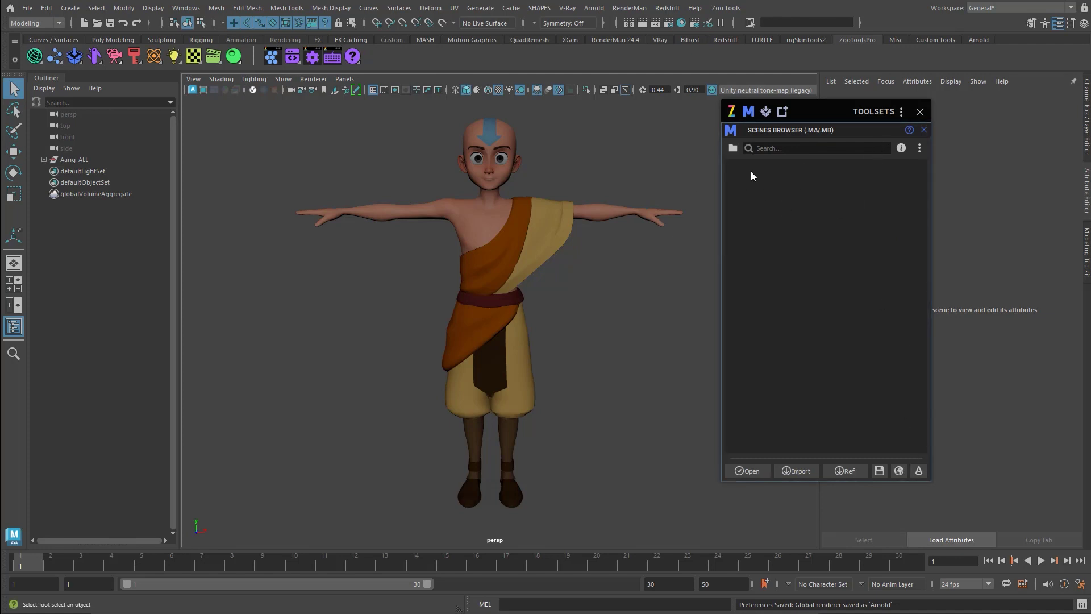
click(919, 471)
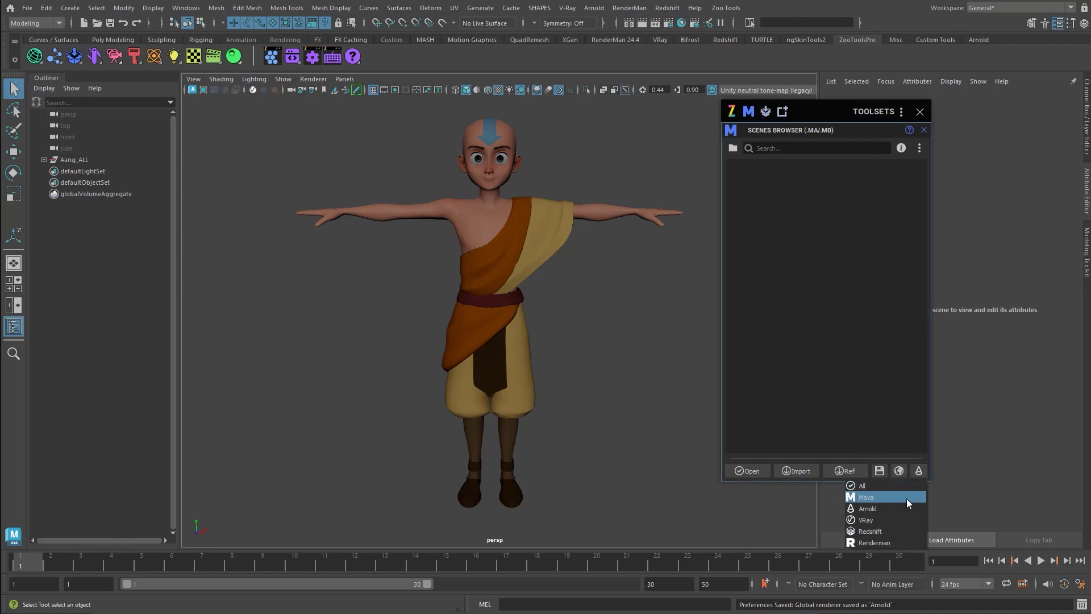
click(906, 499)
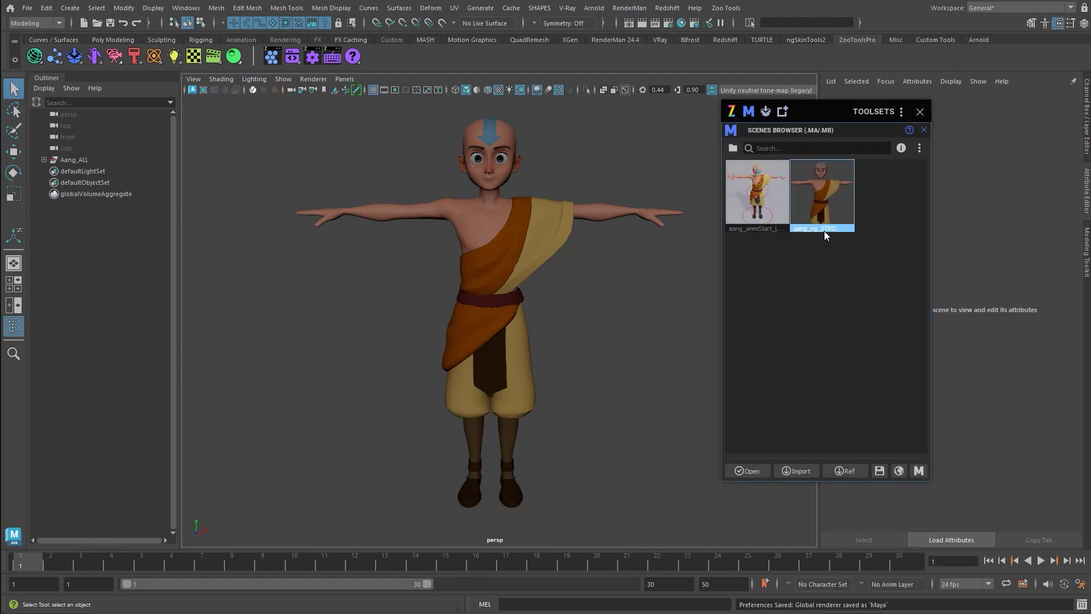
click(766, 229)
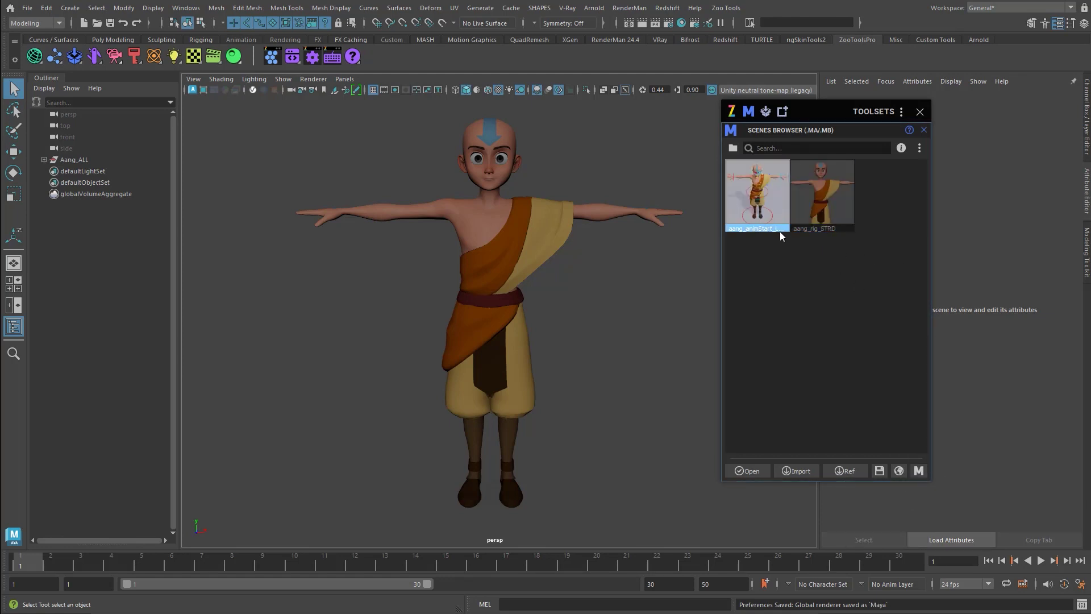
double_click(755, 196)
click(826, 197)
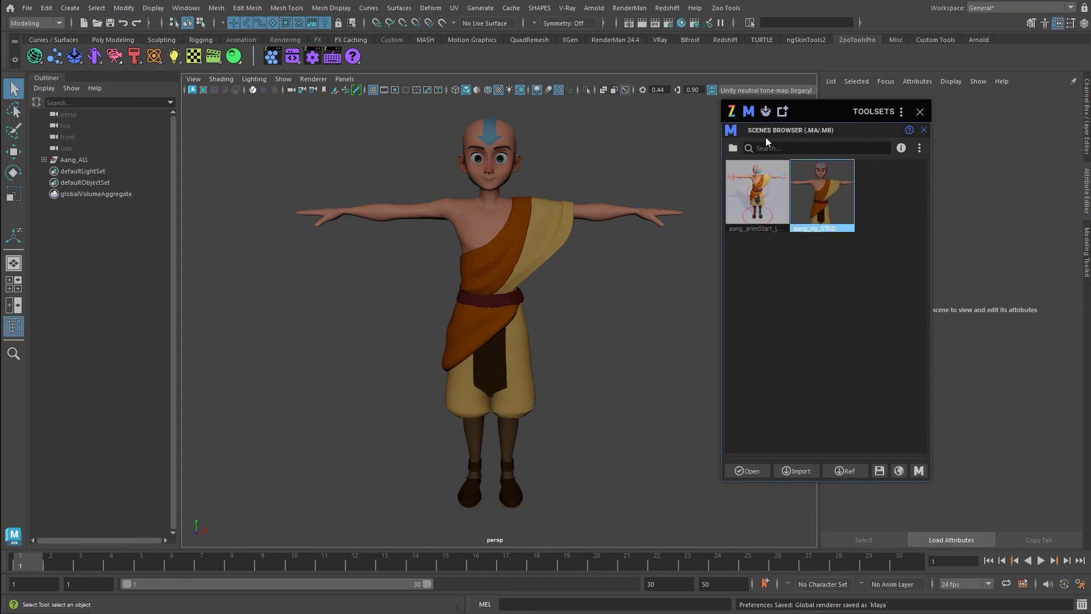
Open the zoo_rigs_hive directory in the Scenes Browser and look through its rig scenes.
click(734, 148)
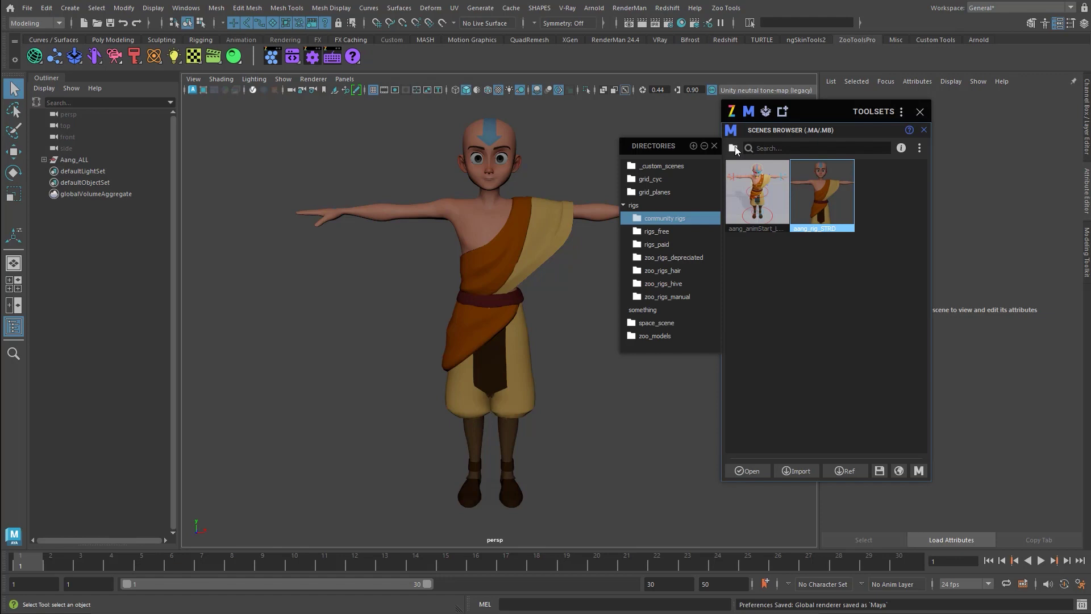
click(663, 285)
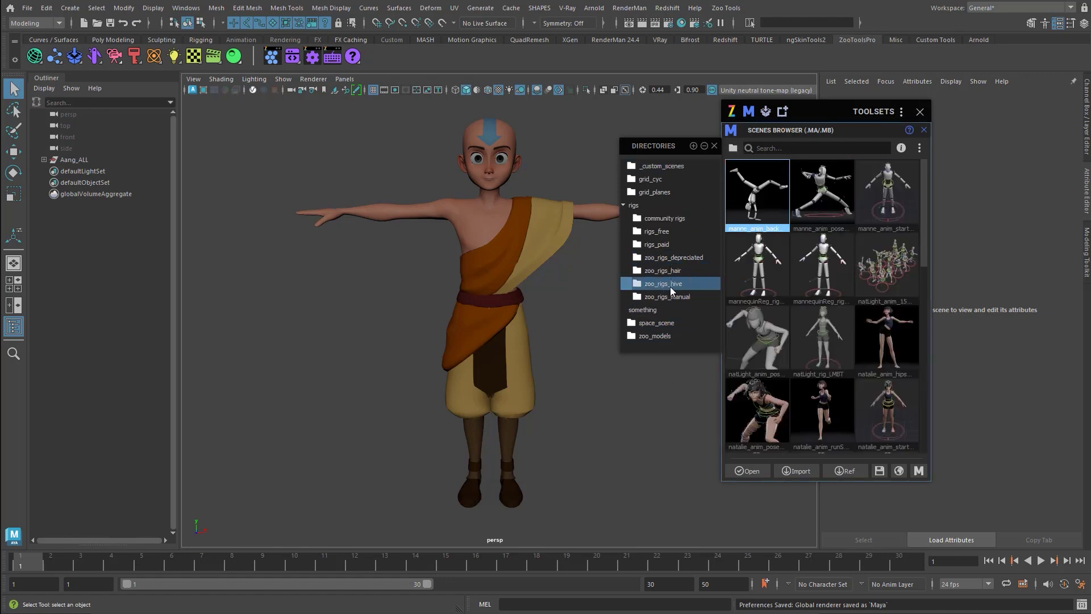
scroll(844, 266, down, 10)
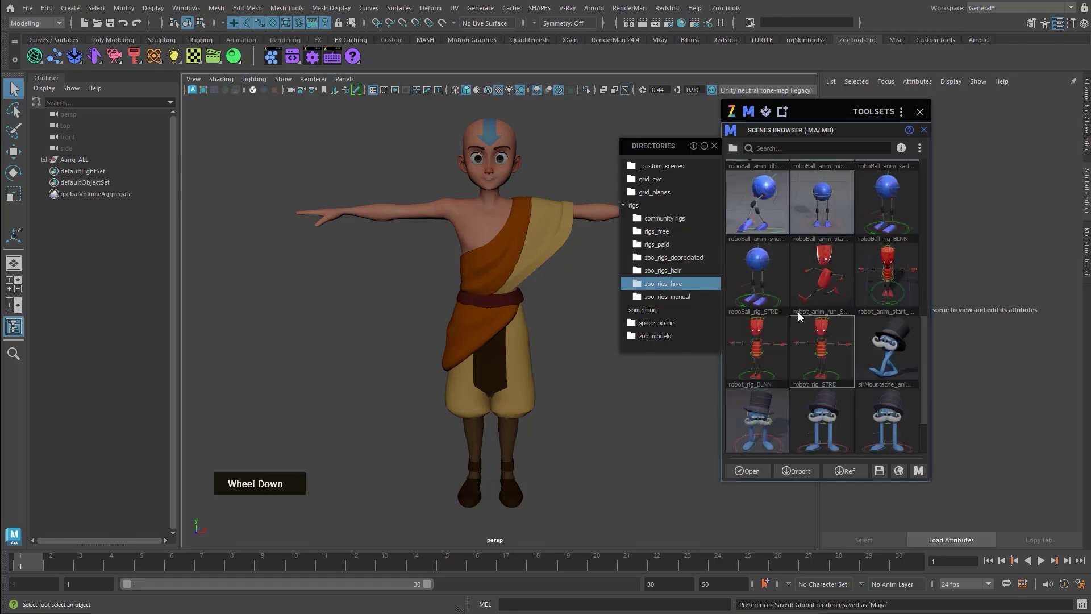
scroll(800, 312, up, 2)
scroll(804, 314, up, 8)
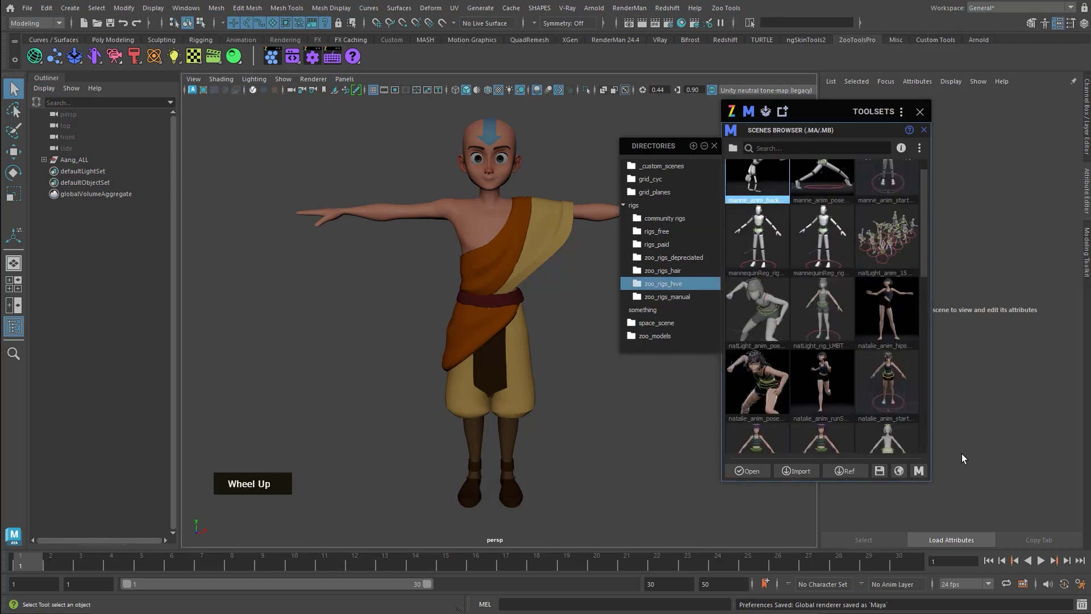
Compare the zoo_rigs_hive scenes under the Arnold and Redshift renderer filters, and return the filter to Maya.
click(919, 475)
click(882, 510)
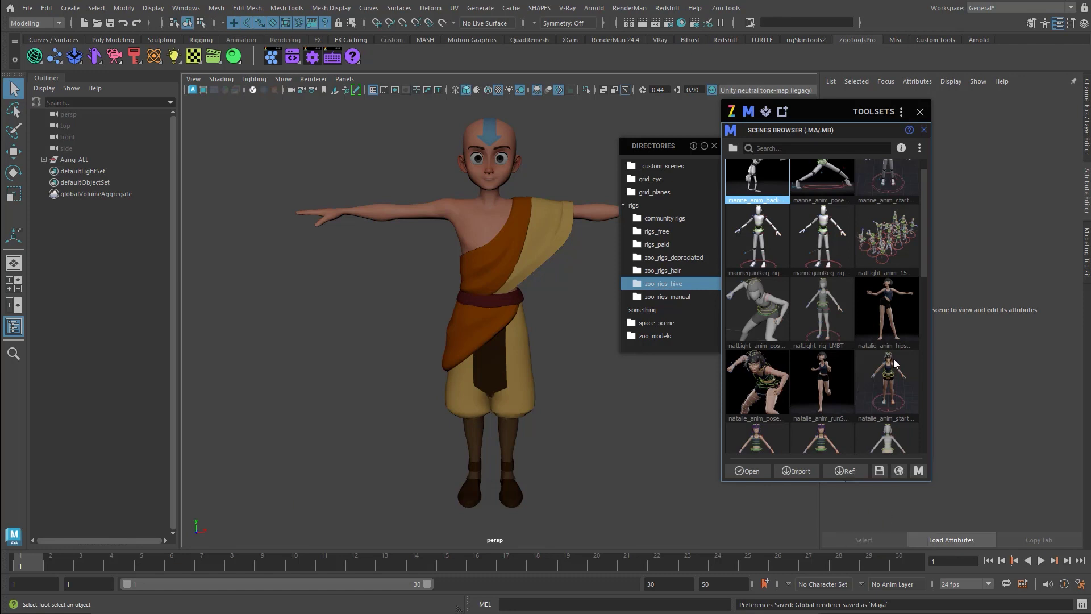
scroll(832, 227, up, 1)
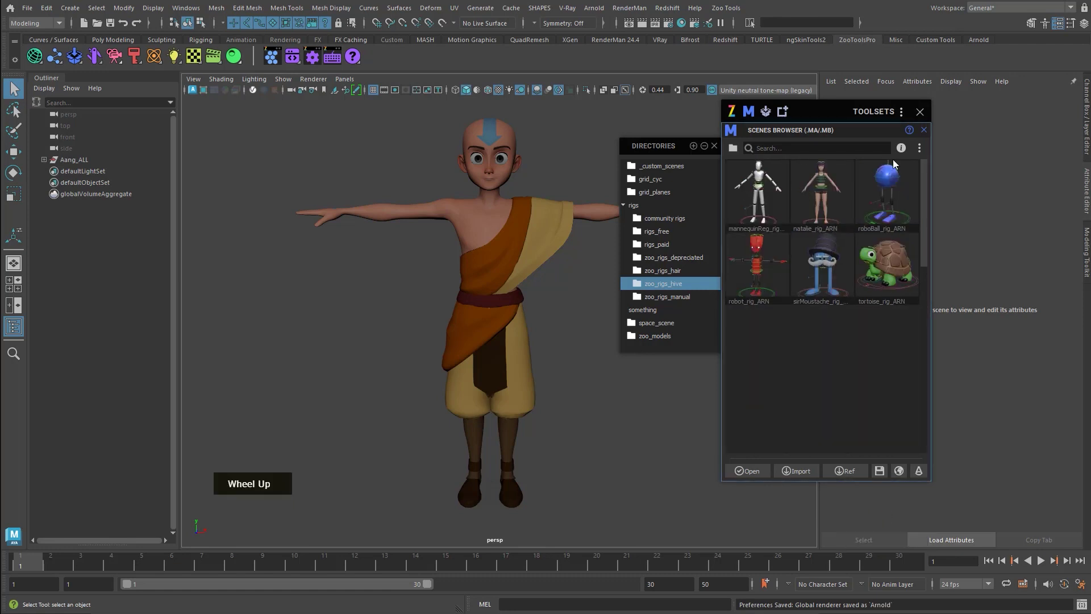
click(919, 471)
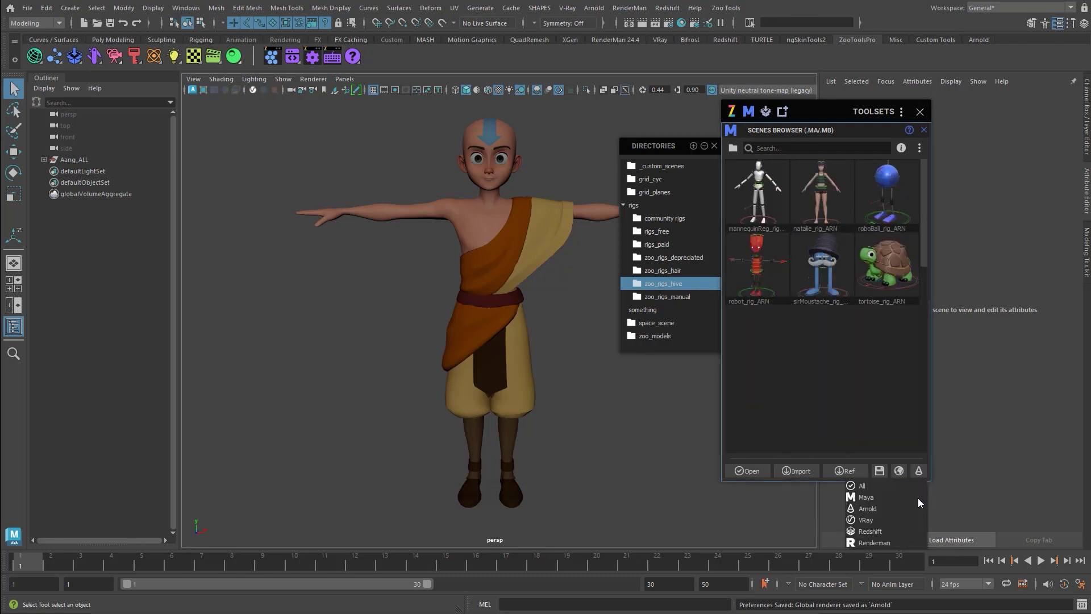
click(905, 531)
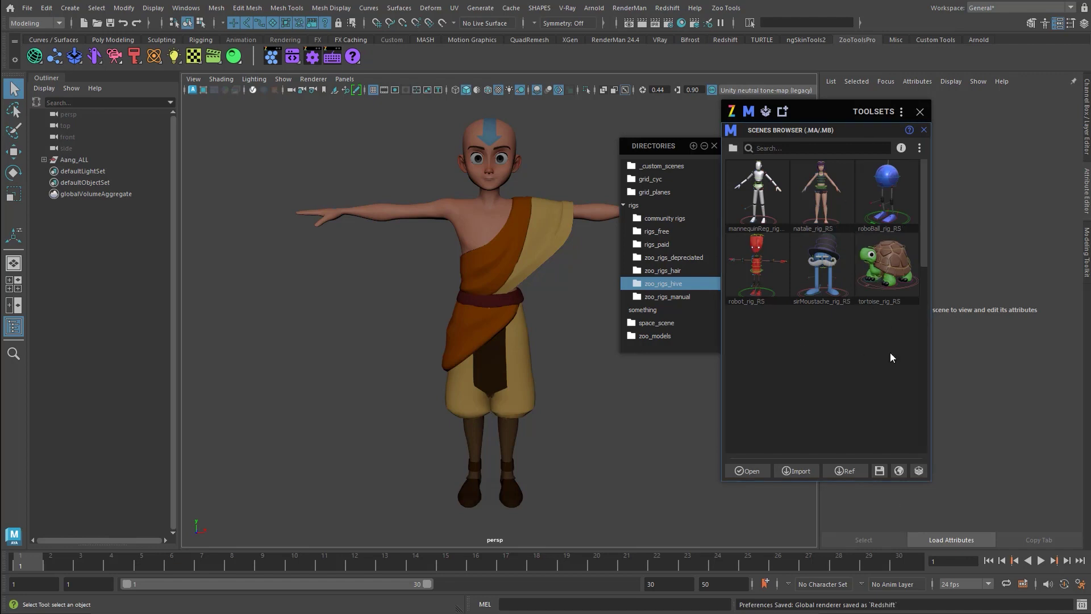
click(919, 471)
click(895, 498)
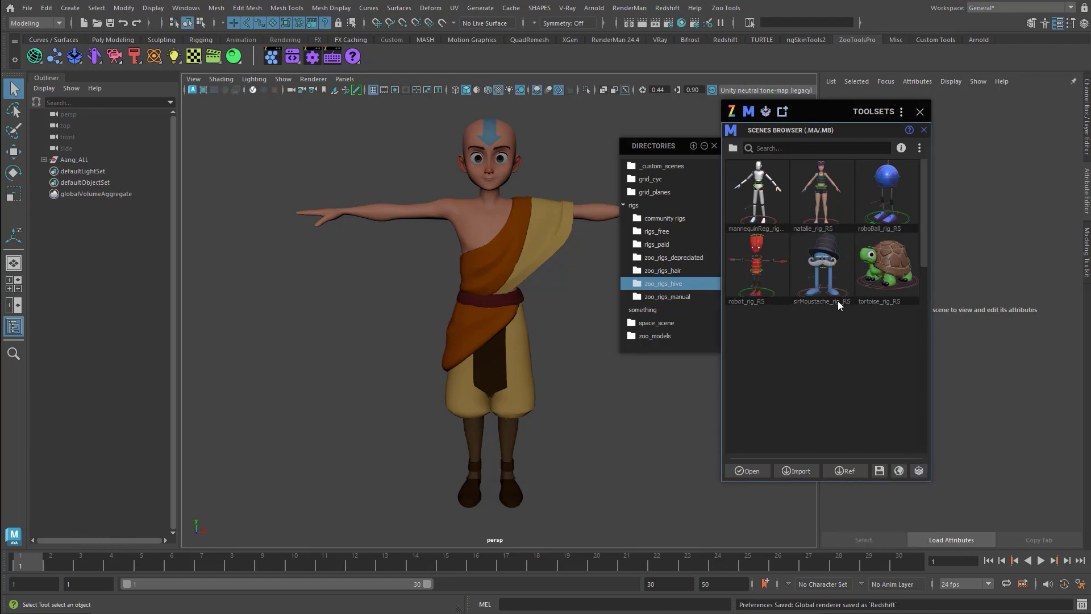
Examine the natalie and mannequinReg scenes in the Maya-filtered zoo_rigs_hive list and review the available renderer filters.
double_click(777, 275)
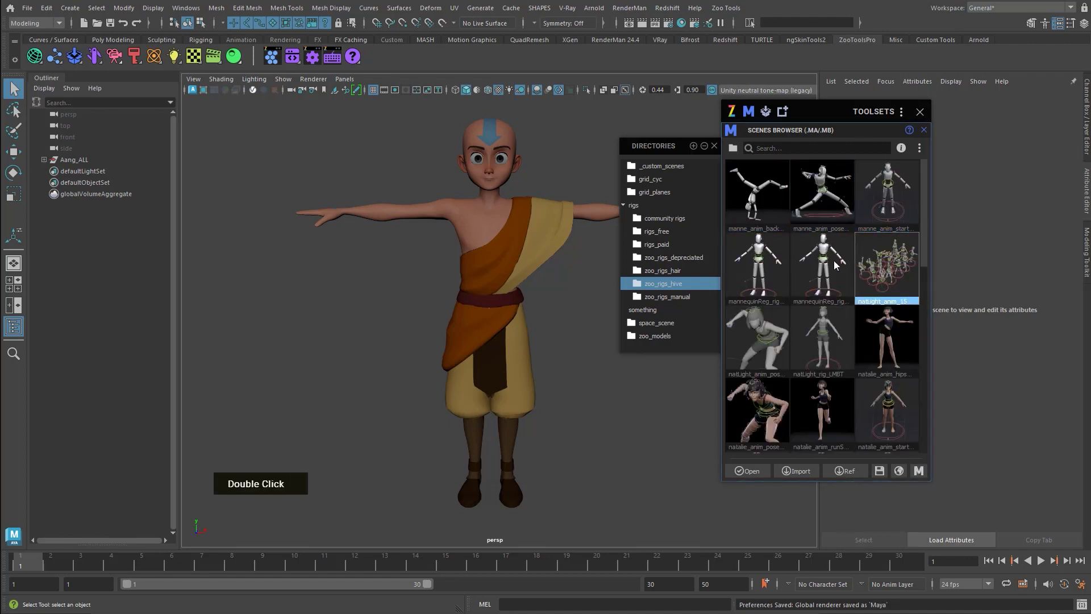
click(901, 410)
click(824, 422)
scroll(853, 423, down, 1)
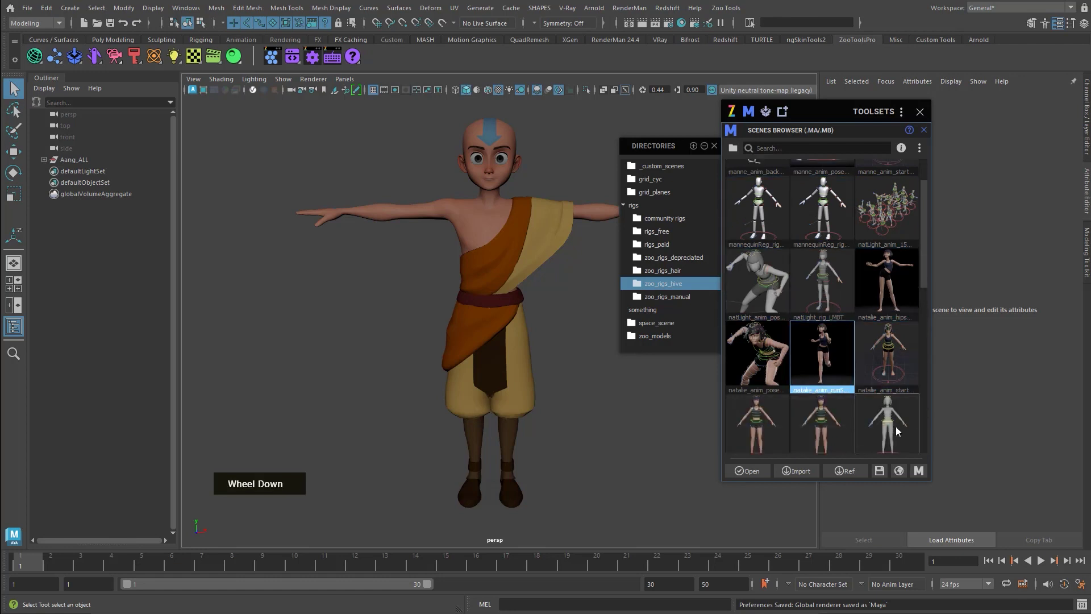
click(920, 472)
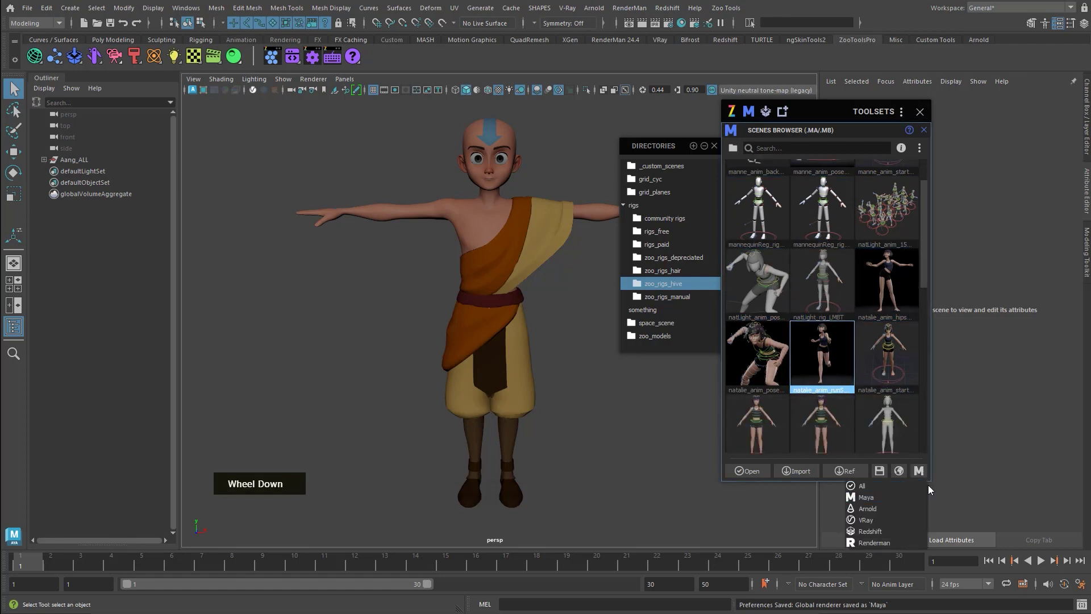
click(810, 214)
double_click(779, 228)
scroll(790, 279, up, 1)
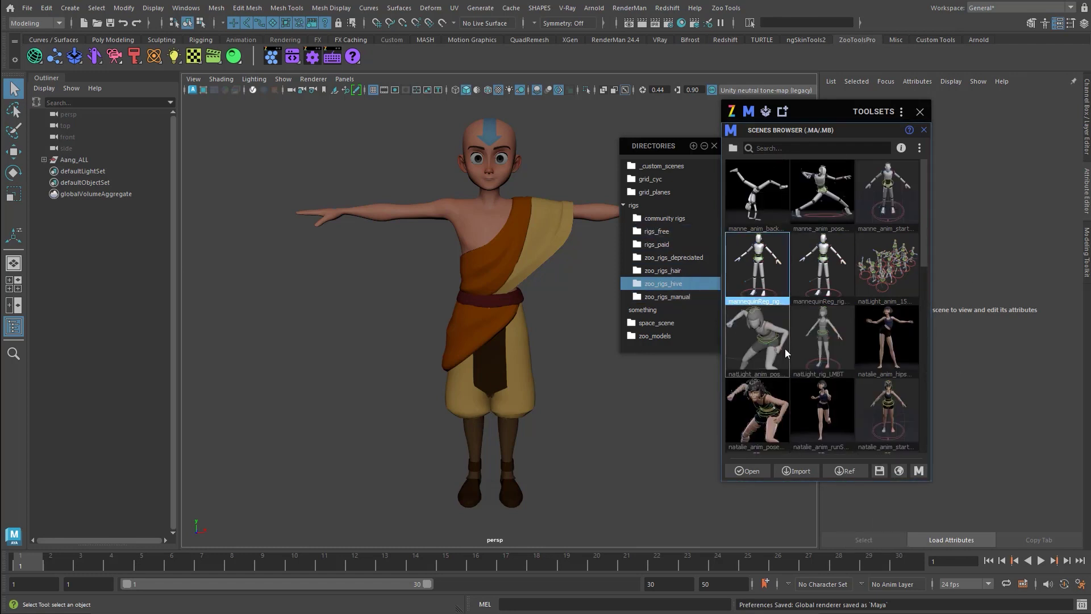
drag(822, 116, 853, 121)
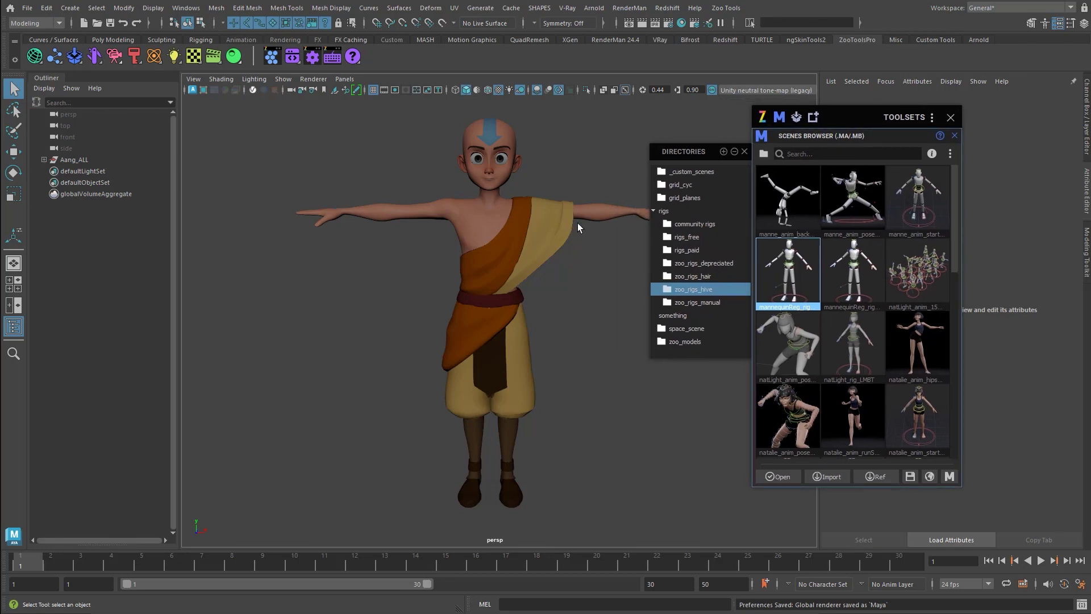
middle_click(572, 180)
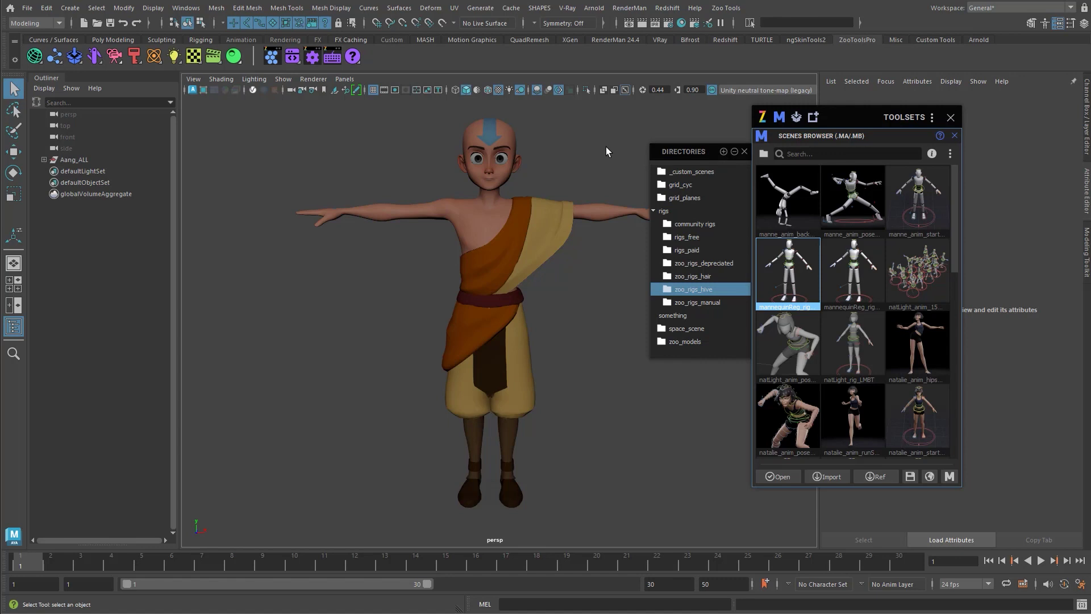
drag(848, 120, 878, 118)
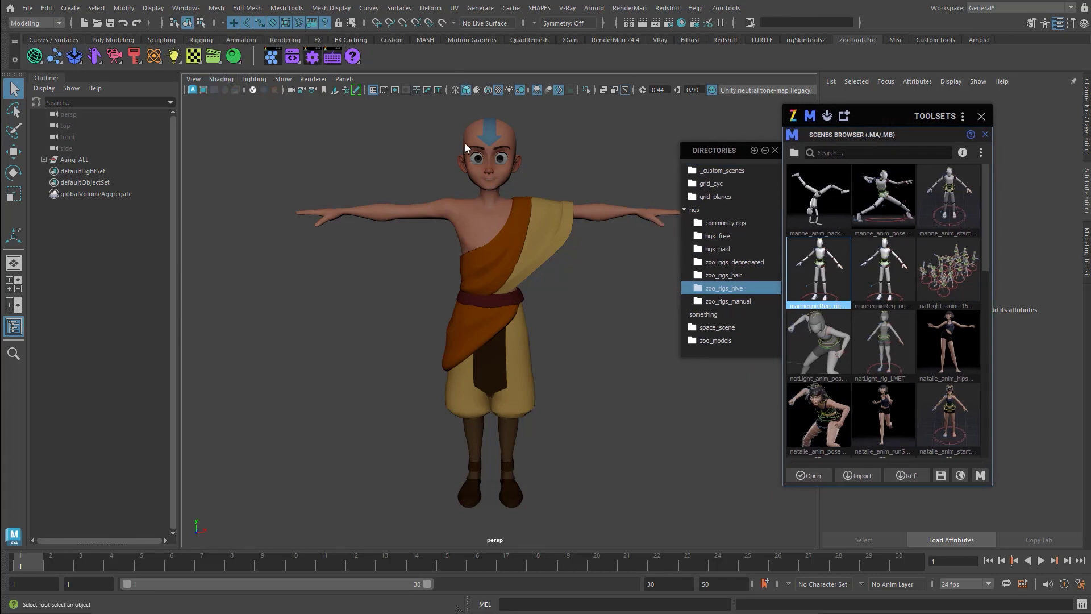
drag(945, 120, 916, 122)
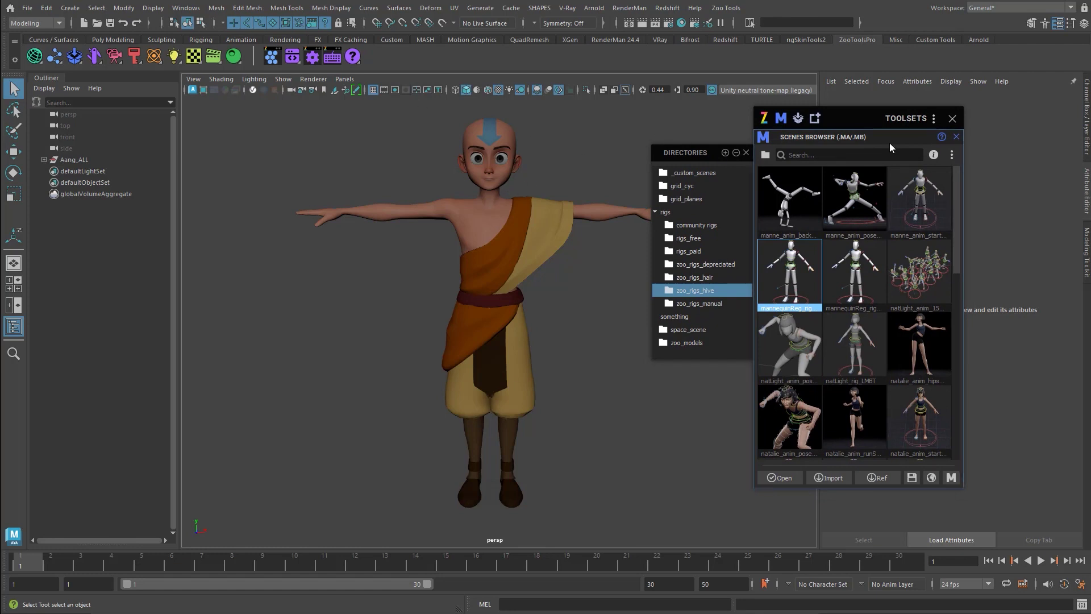
drag(883, 119, 890, 133)
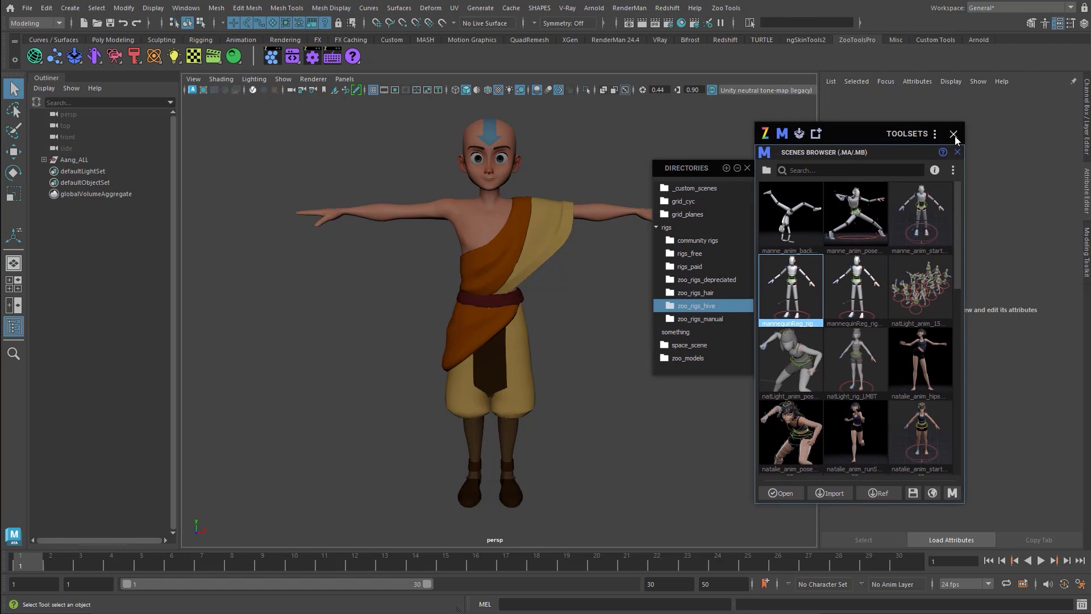